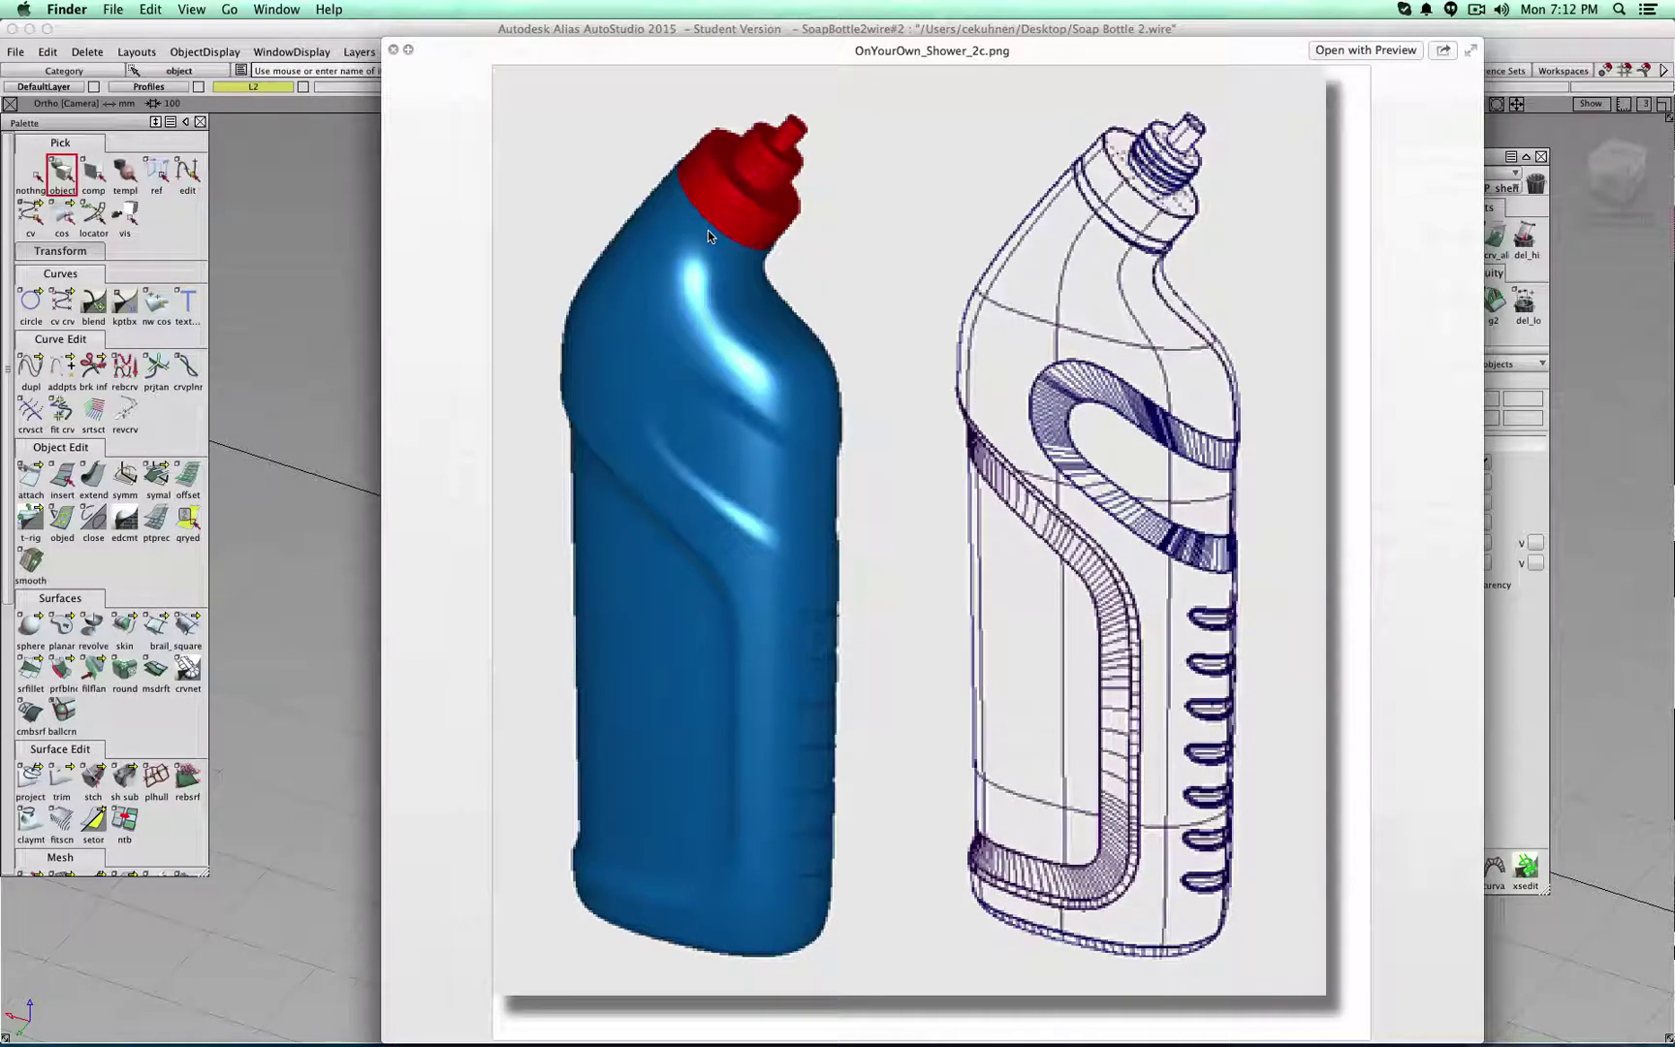
- Dismiss the bottle reference image and open the Circle tool options with Periodic Circle turned off
click(327, 381)
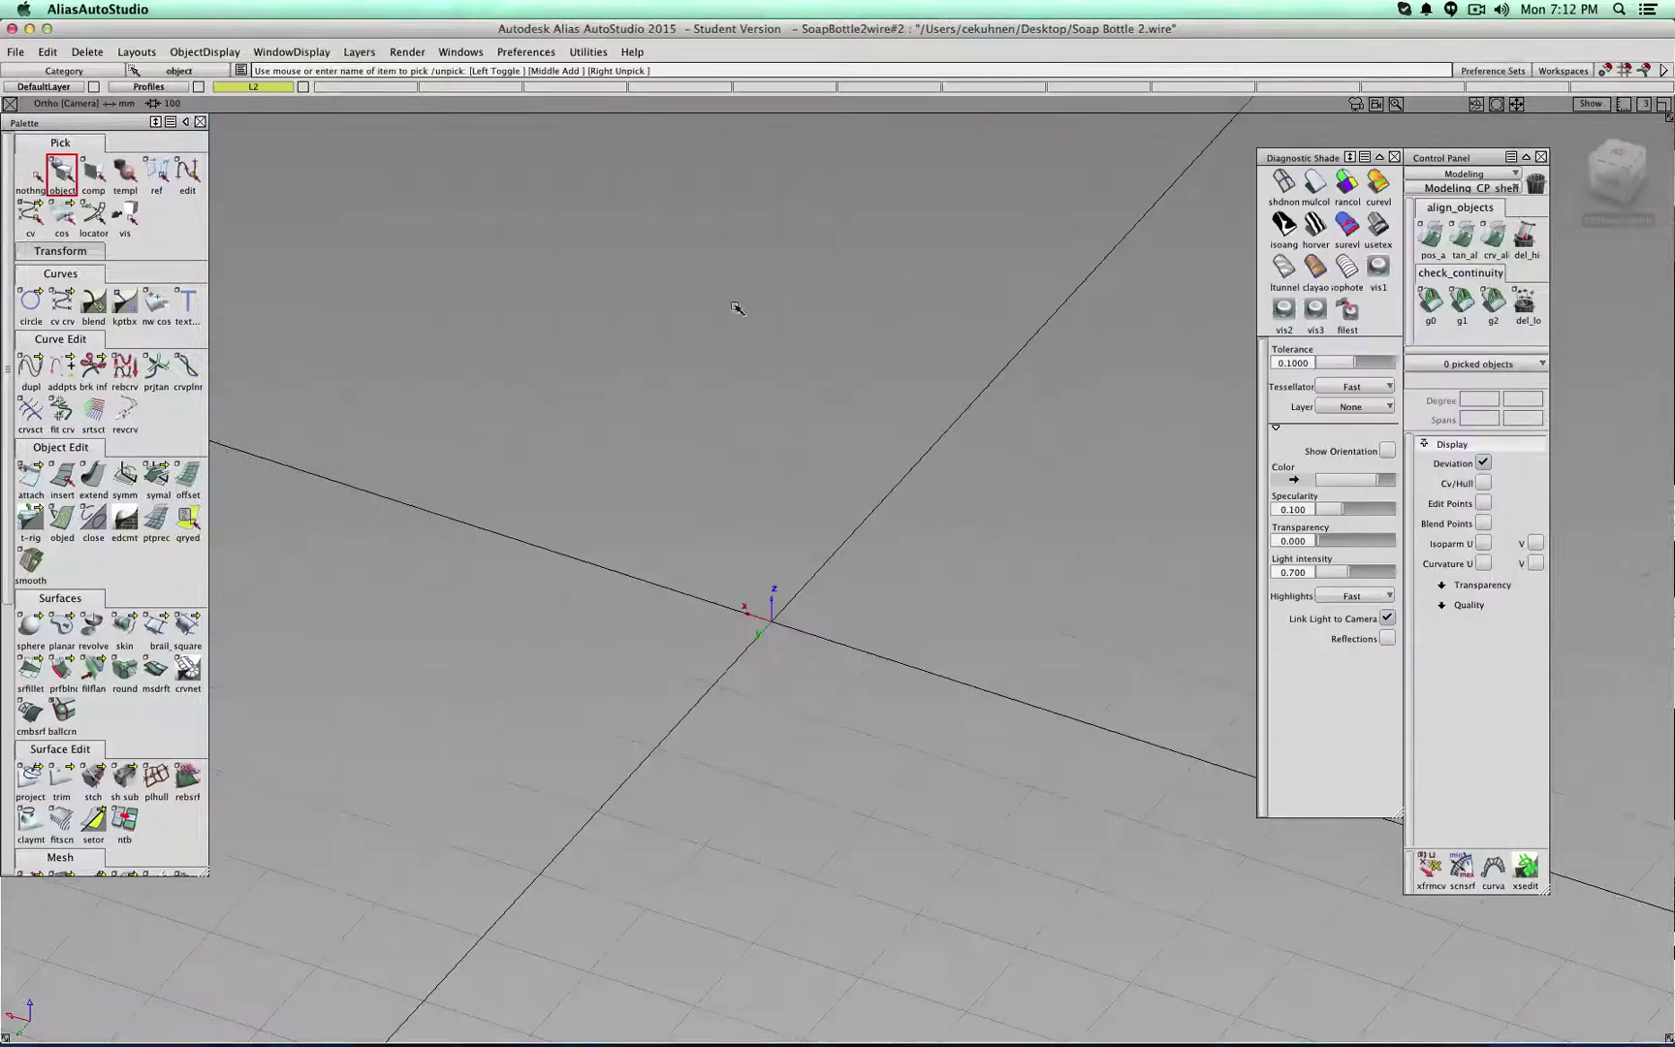
scroll(134, 170, down, 10)
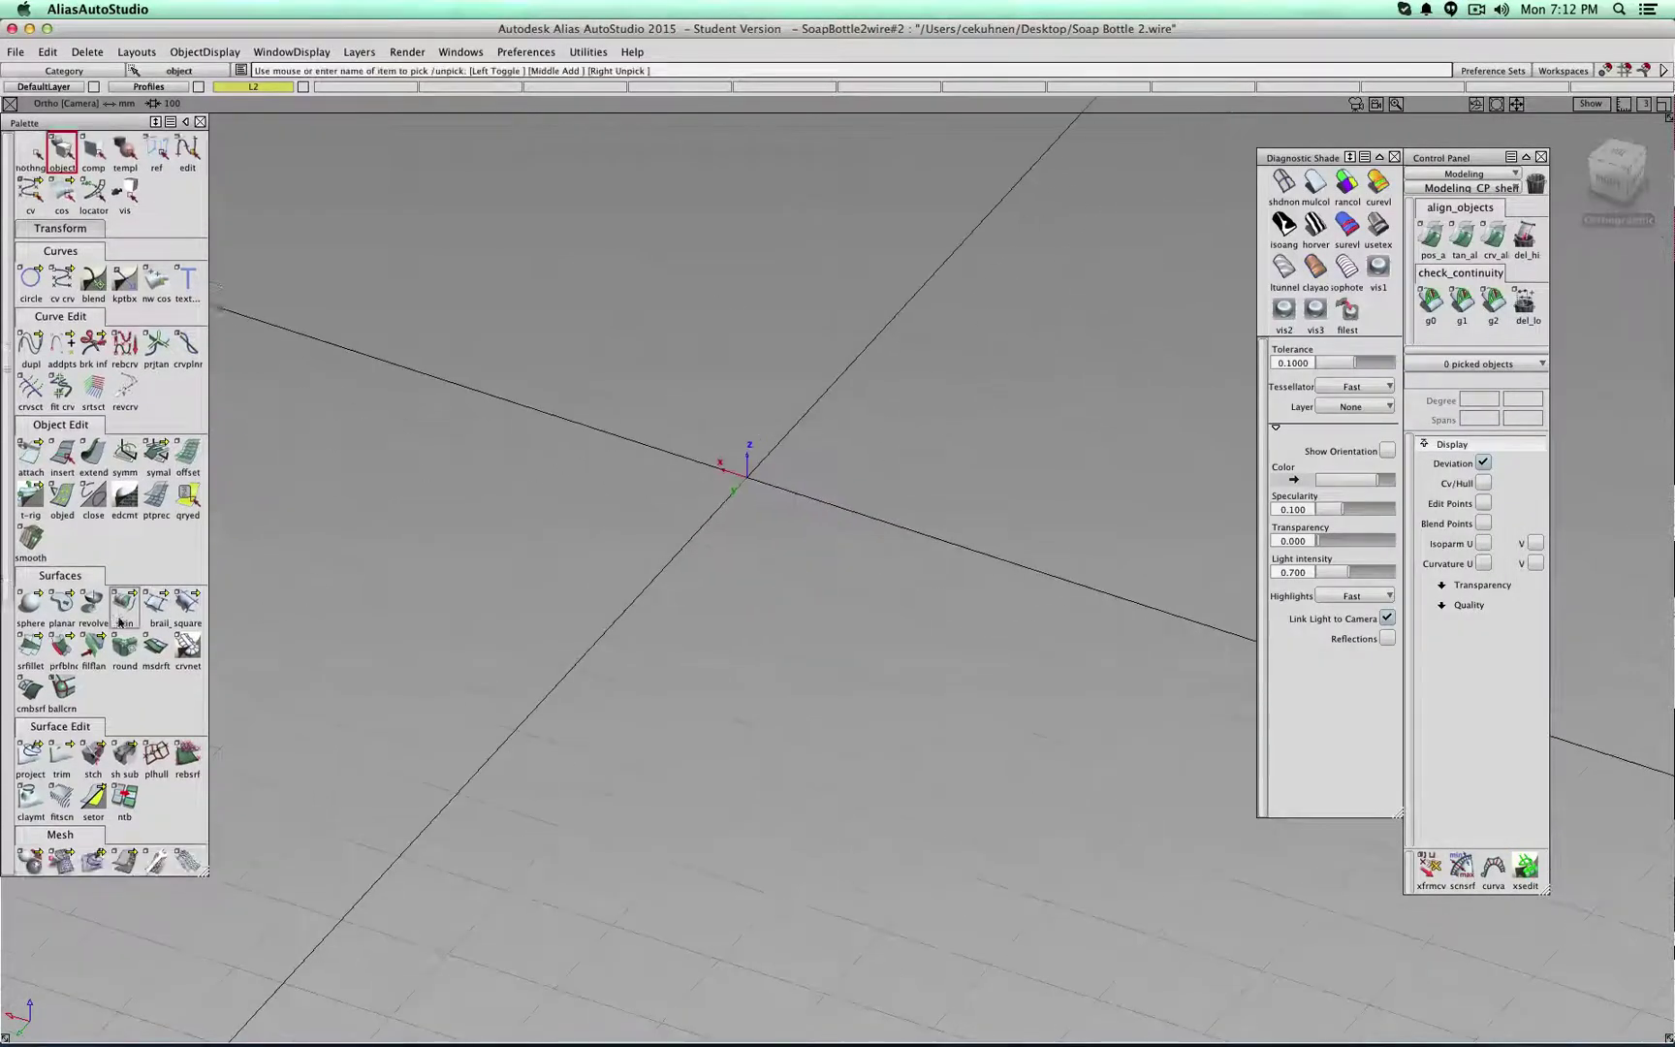
scroll(133, 170, up, 10)
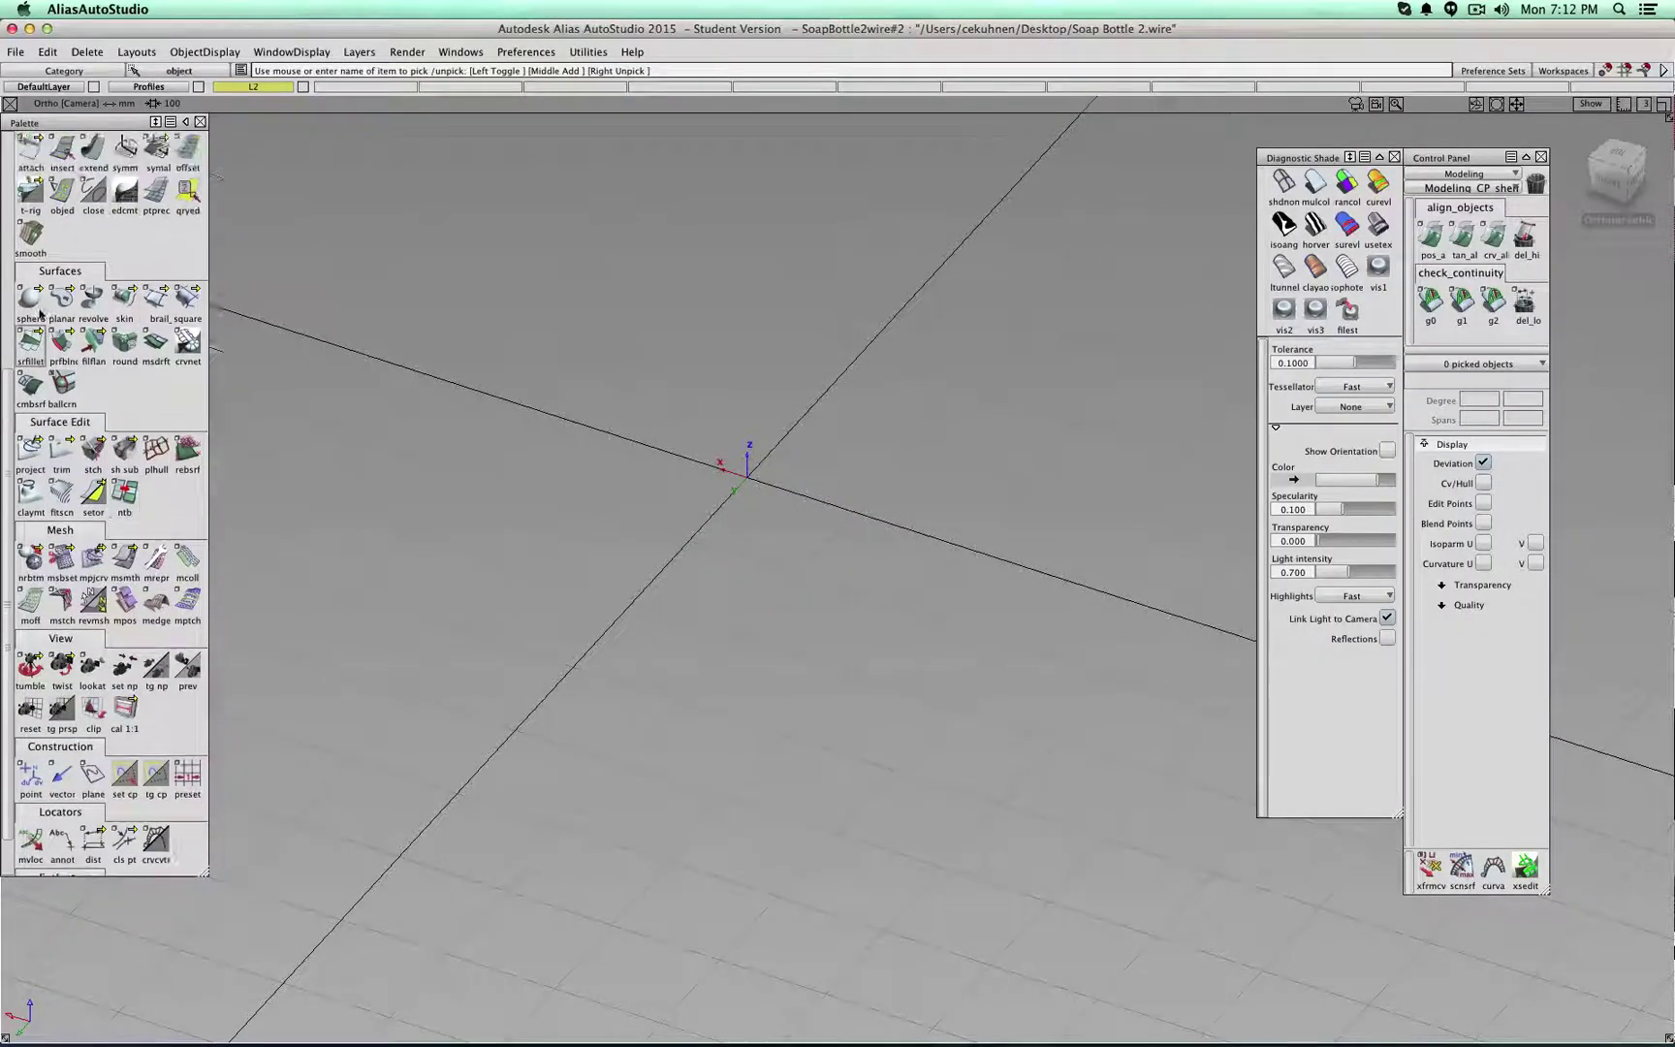
click(32, 299)
double_click(32, 299)
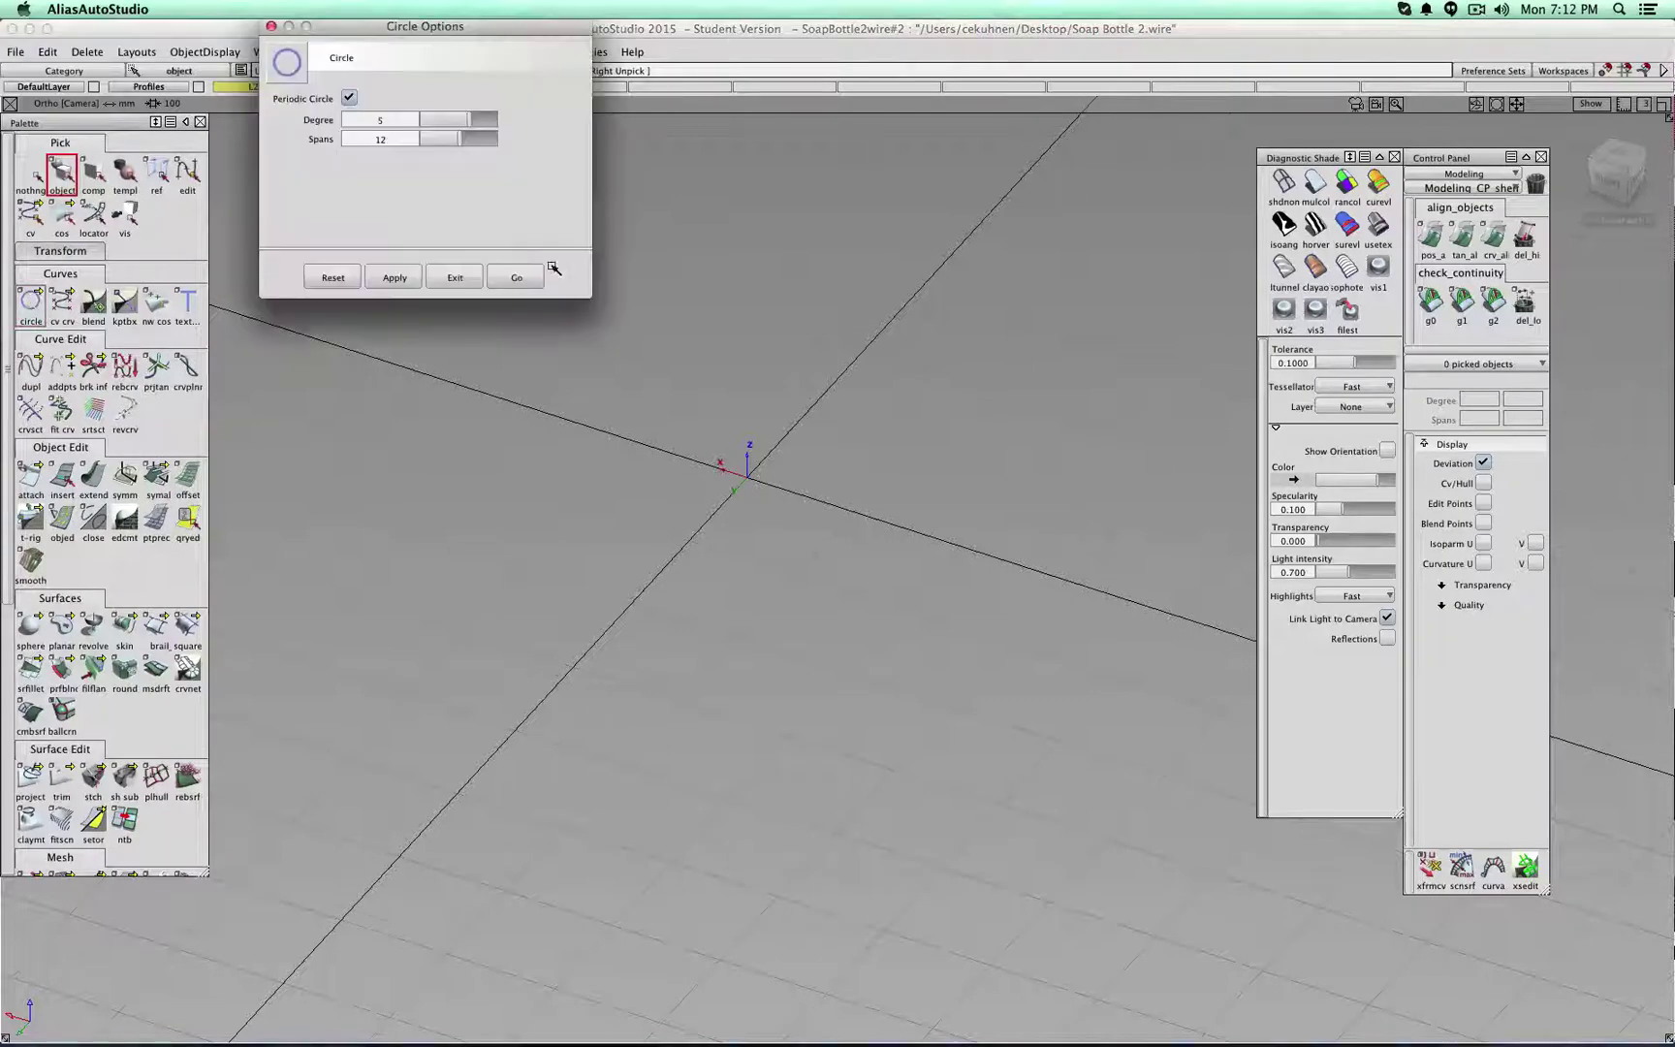
drag(463, 30, 502, 316)
click(381, 389)
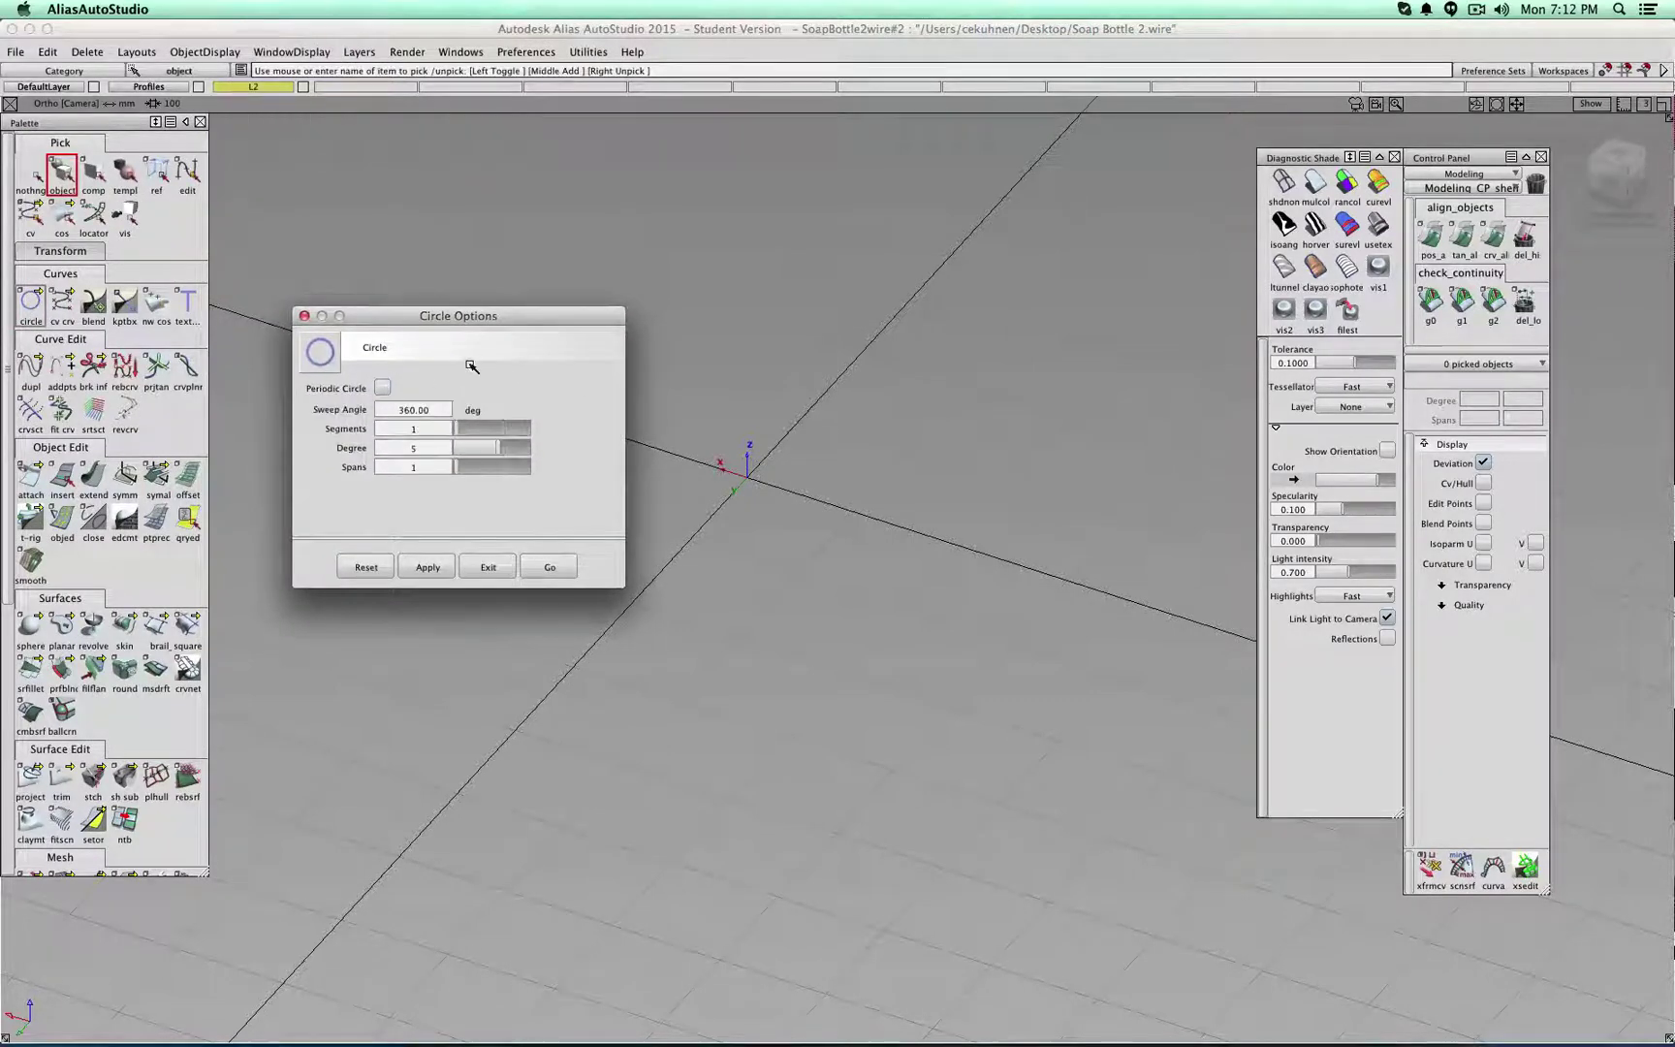
- Set the circle's sweep angle to 180 degrees and its degree to 6
click(436, 414)
key(BackSpace)
key(BackSpace)
key(BackSpace)
key(BackSpace)
key(BackSpace)
key(BackSpace)
text(180)
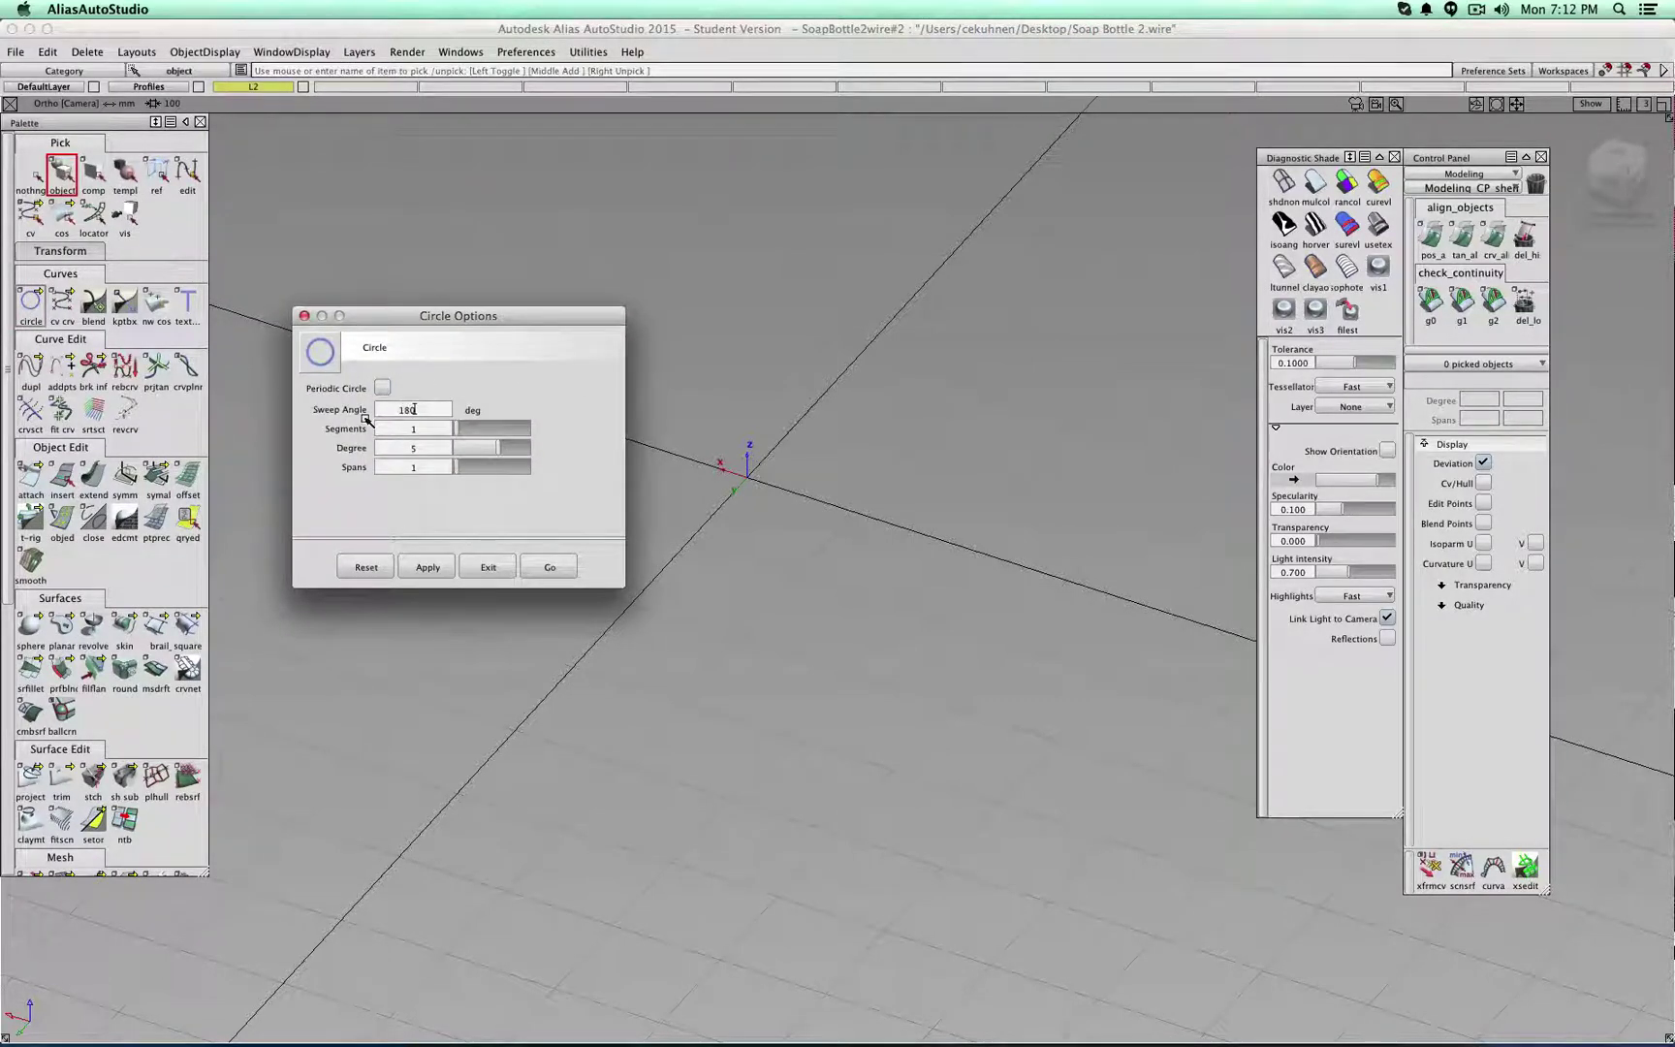
click(421, 450)
key(Tab)
- Accept the circle options and place the half circle at the origin
click(554, 567)
click(746, 479)
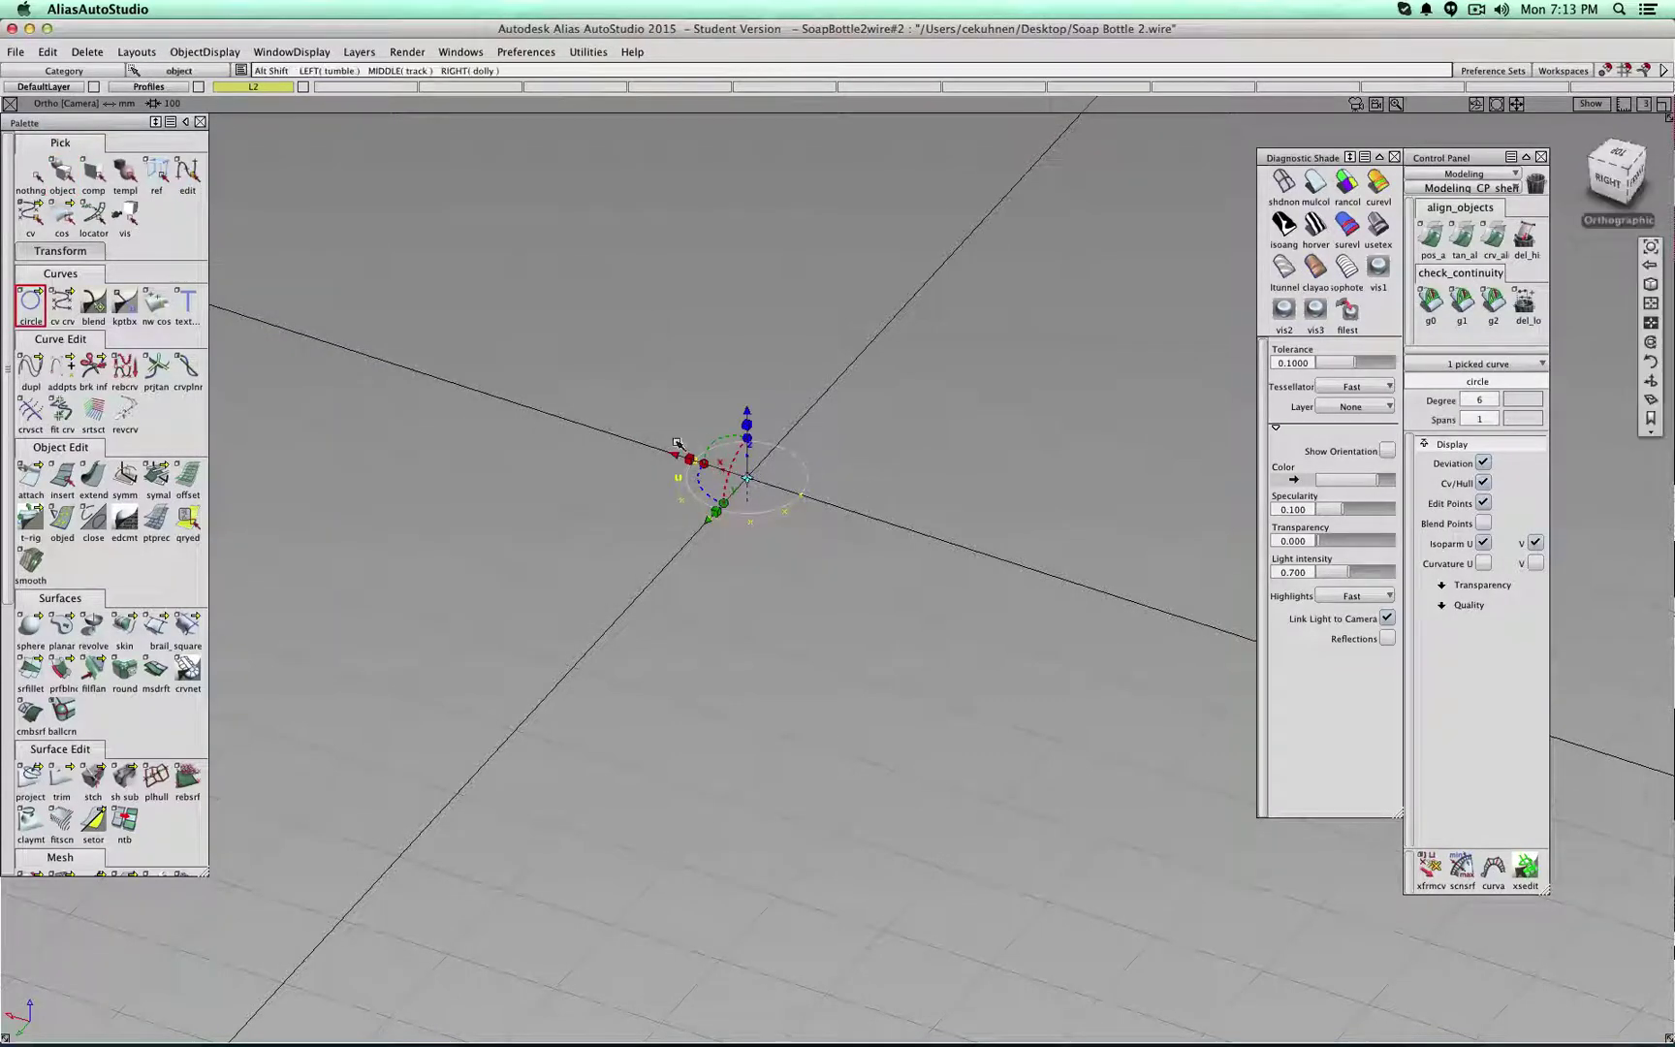
alt+shift+drag(678, 443, 383, 211)
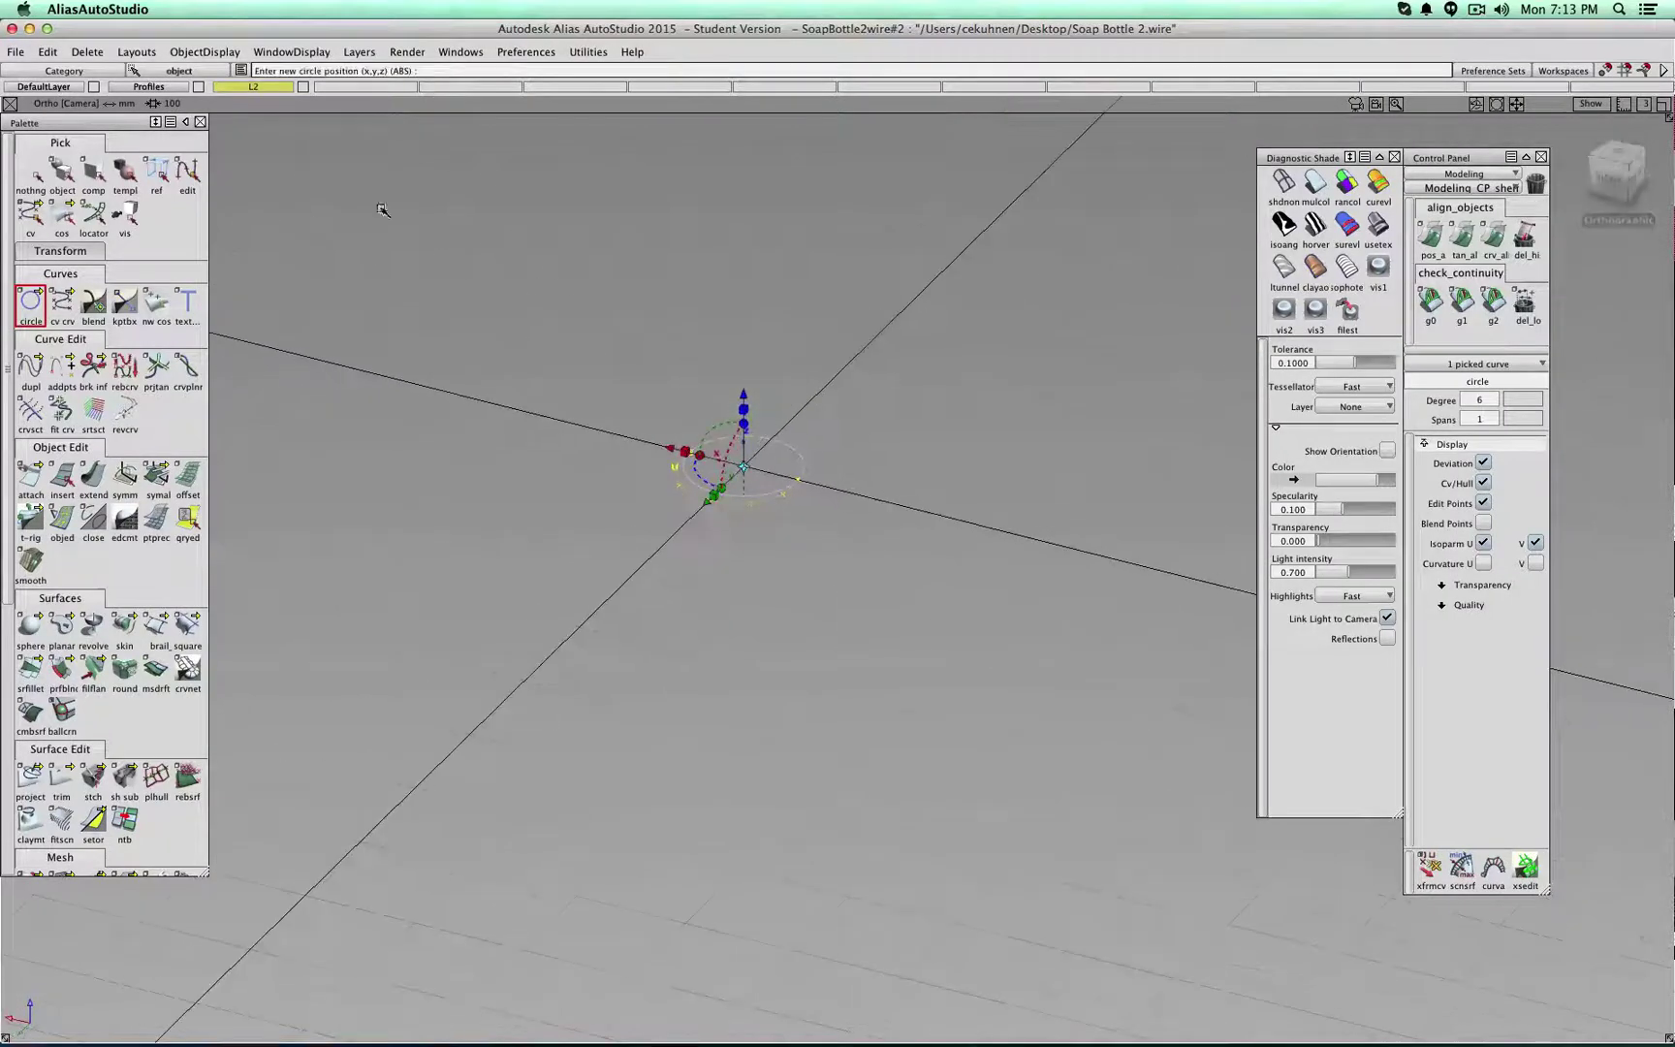
- Assign the half circle to the Profiles layer and make Profiles the active layer
click(163, 87)
click(129, 104)
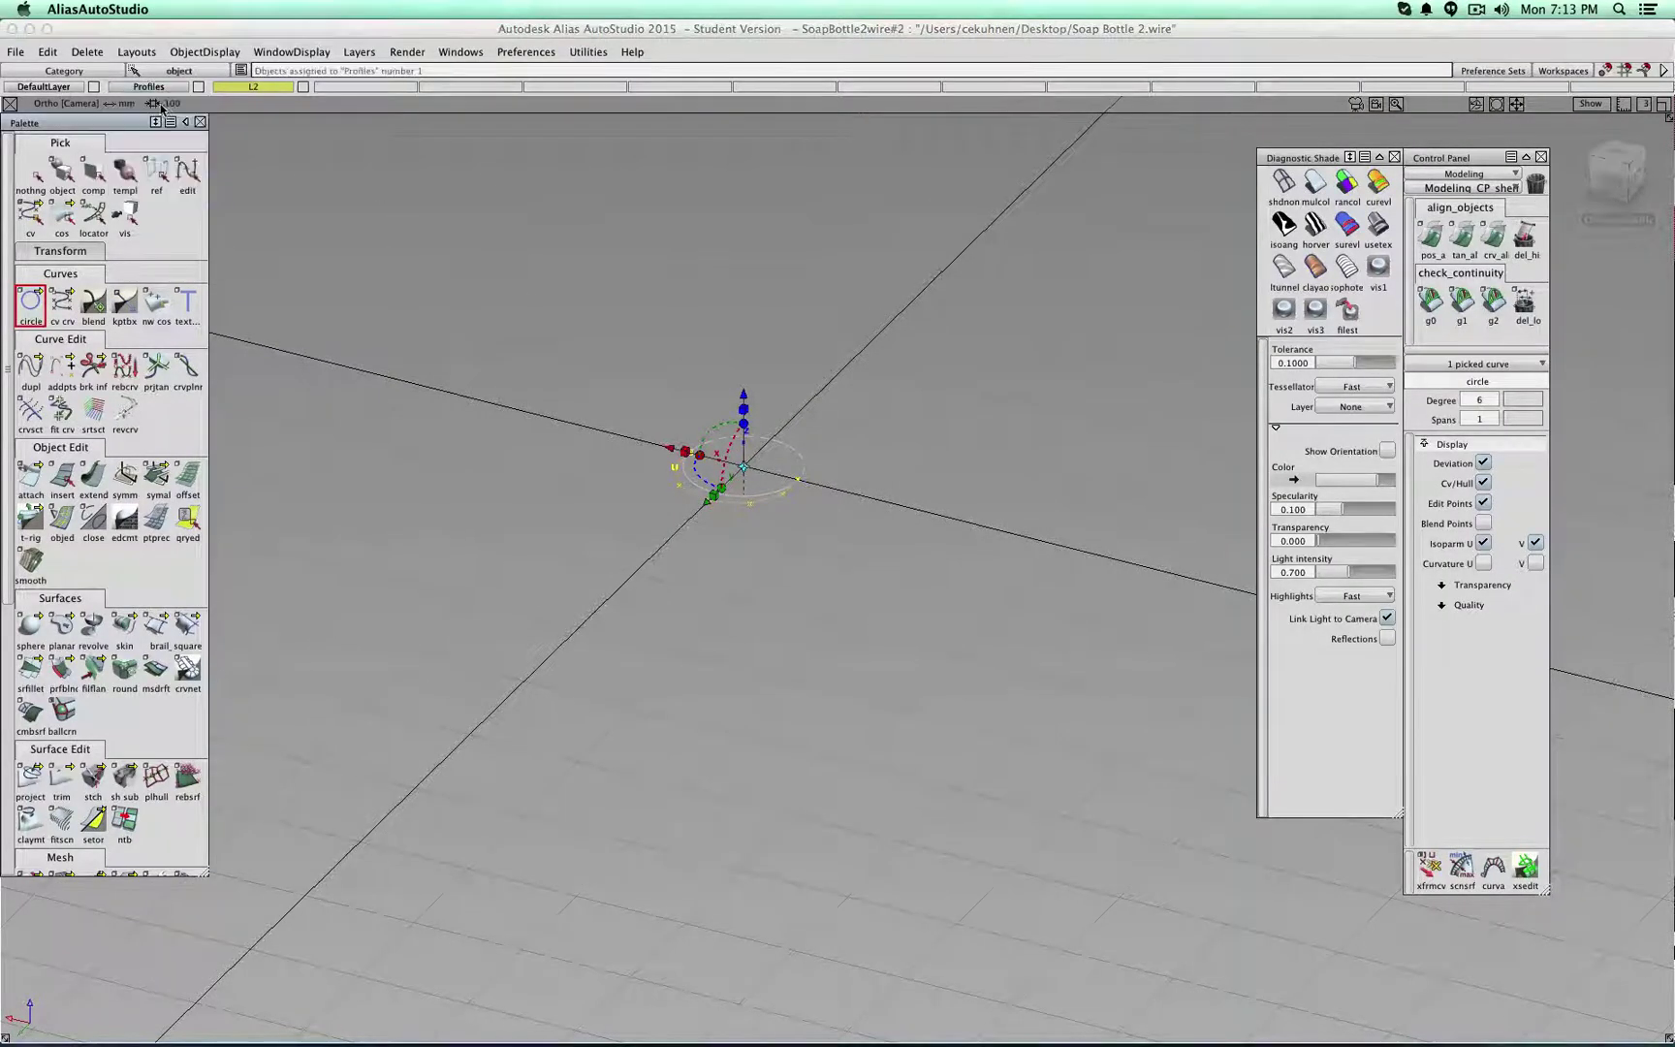
click(165, 87)
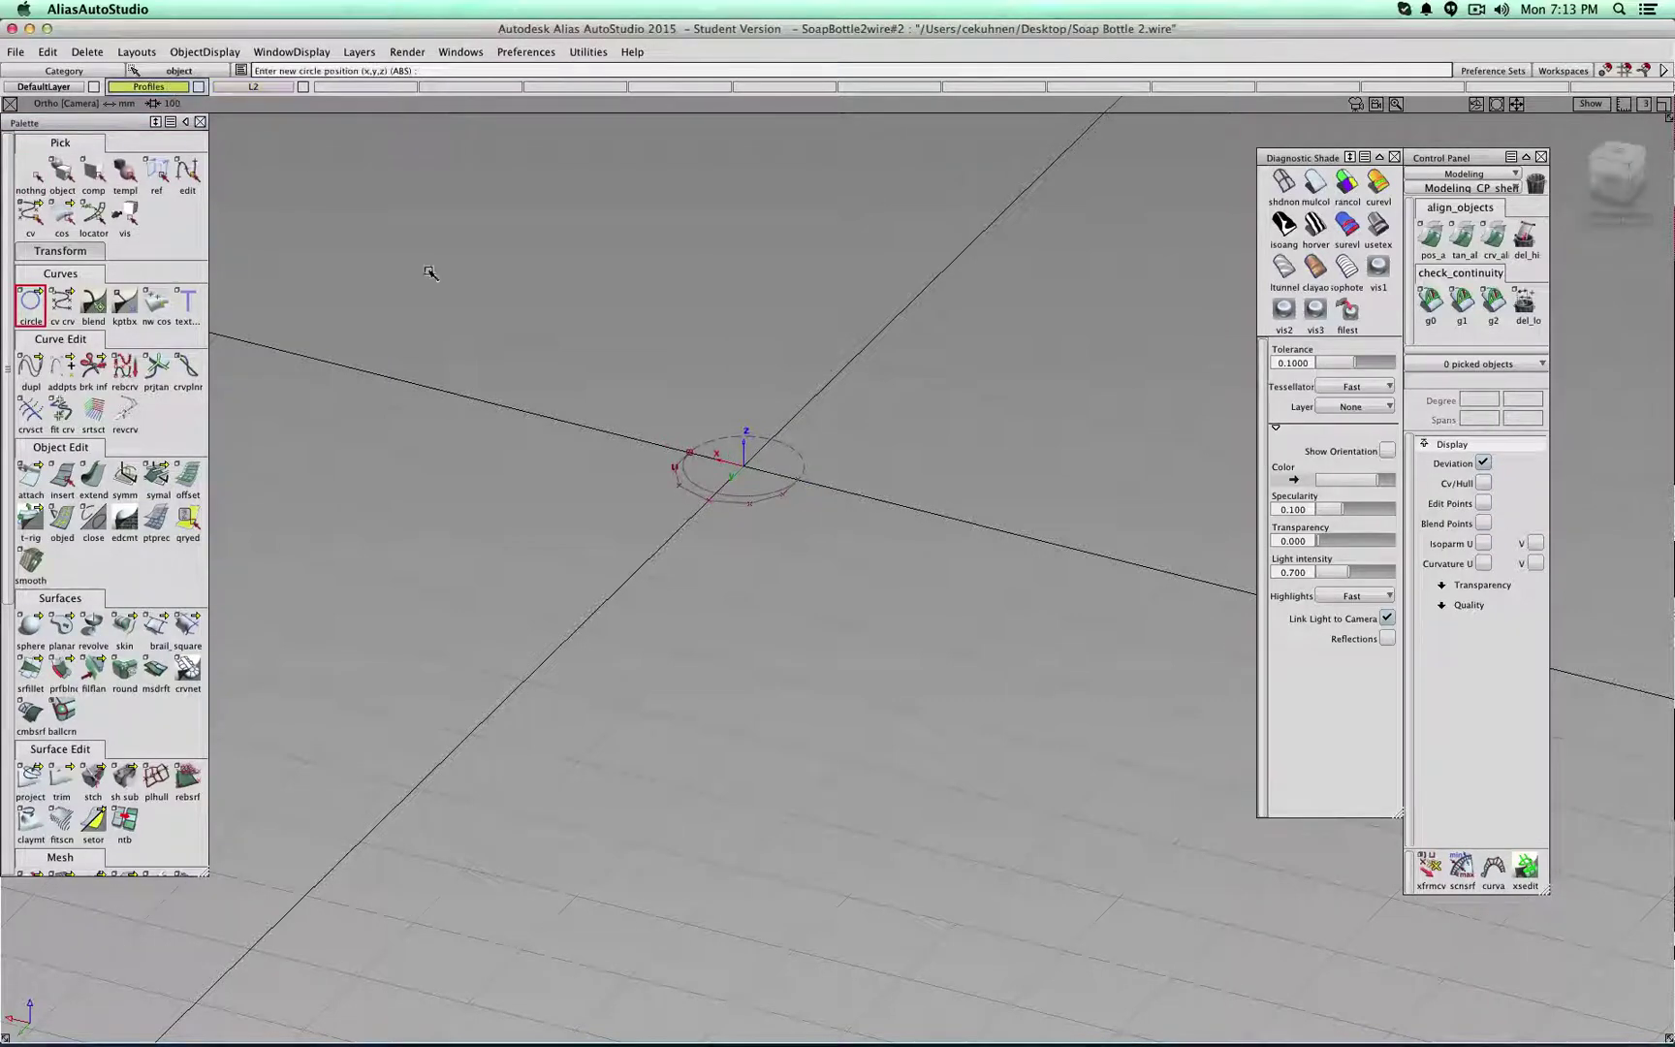
- Review the Circle options for sweep angle, degree and spans alongside the placed half circle
alt+shift+drag(485, 300, 632, 429)
alt+shift+drag(797, 453, 766, 456)
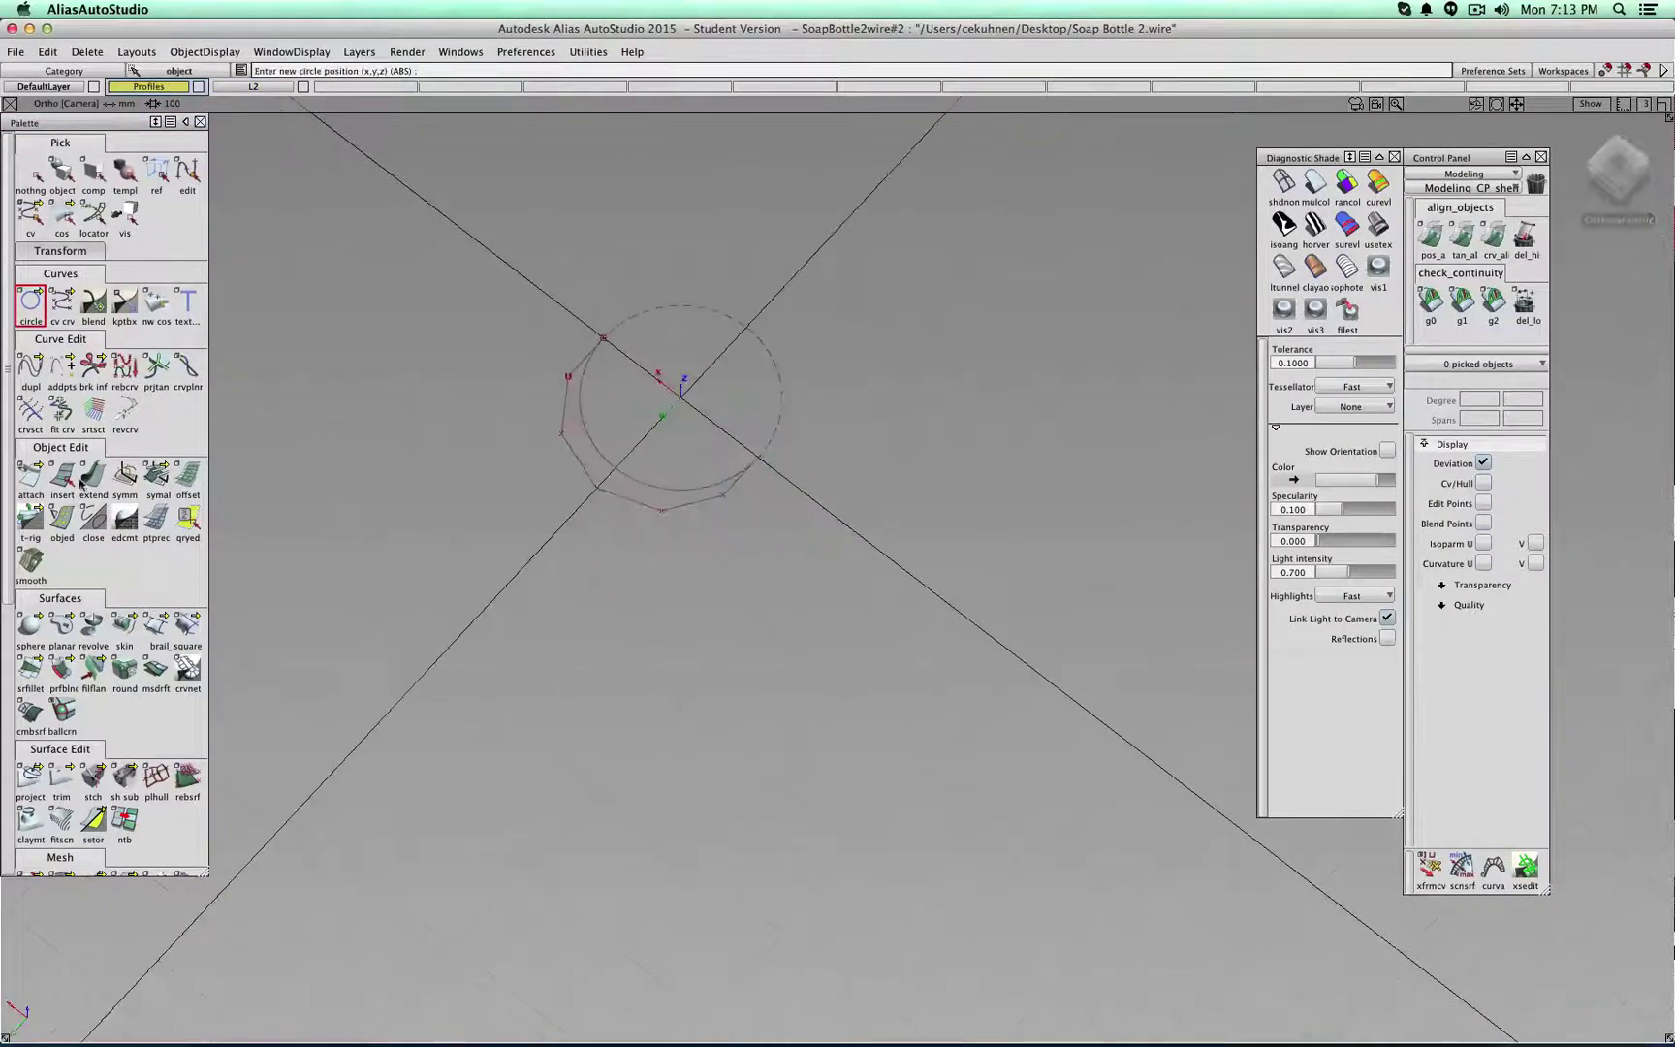
double_click(31, 301)
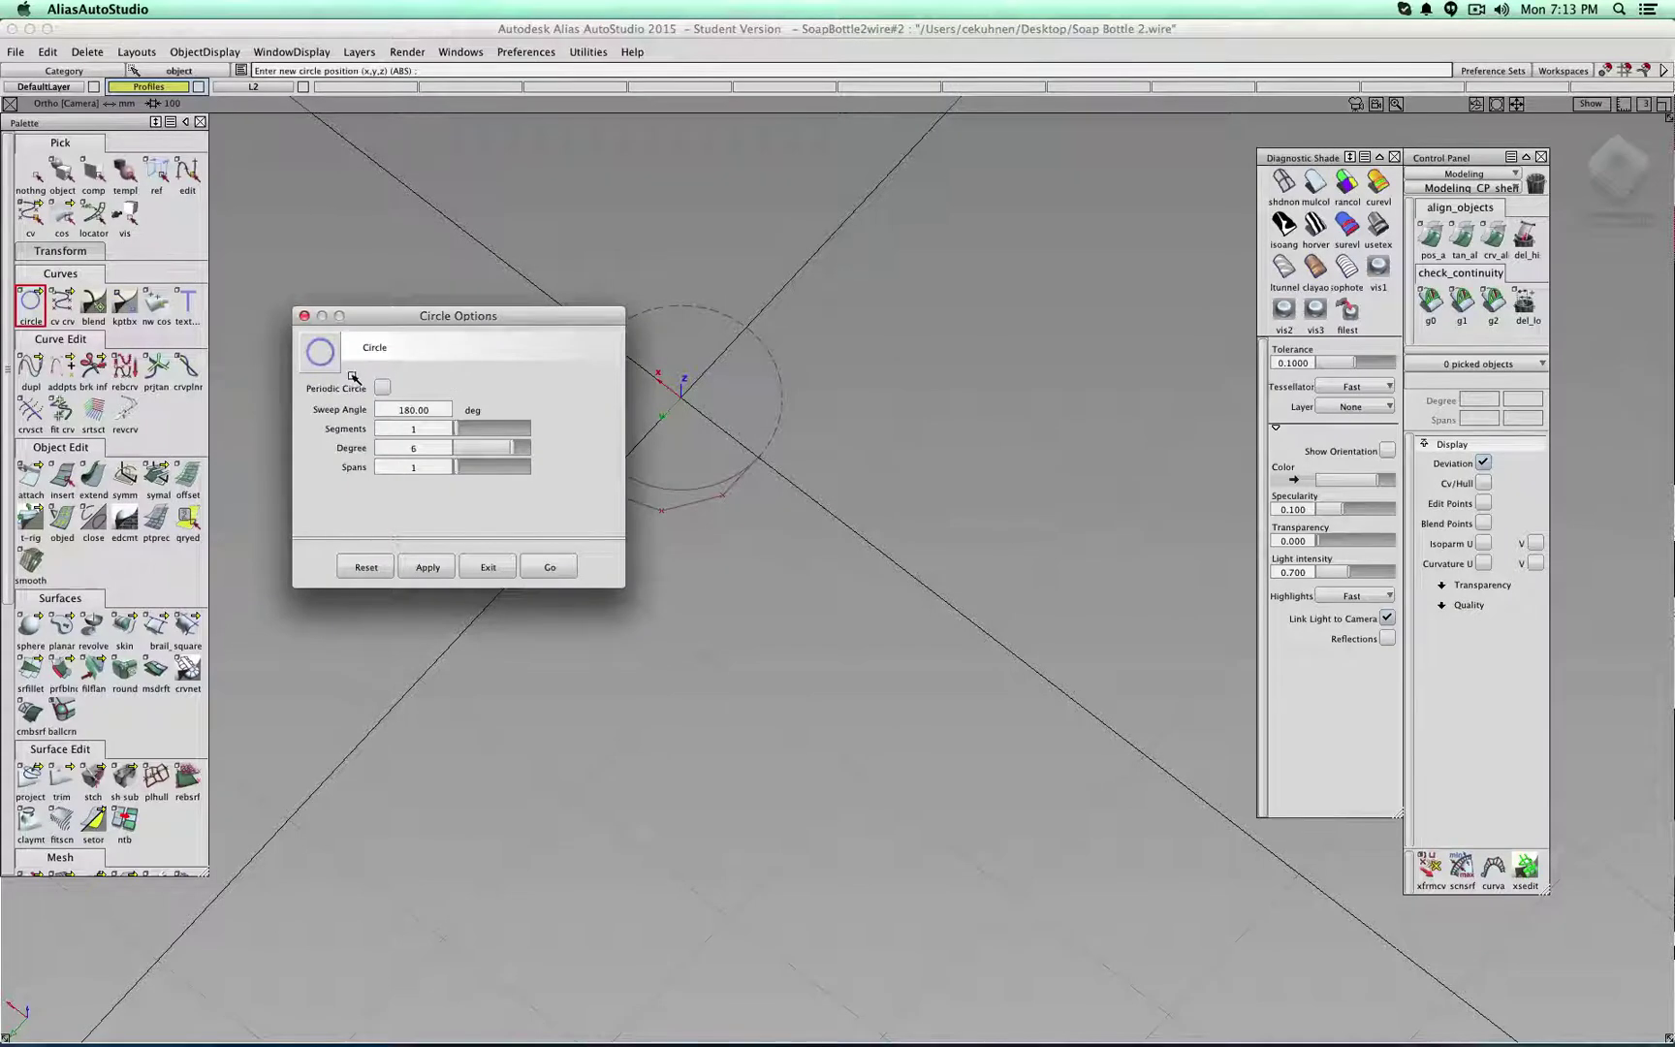
drag(422, 315, 1050, 207)
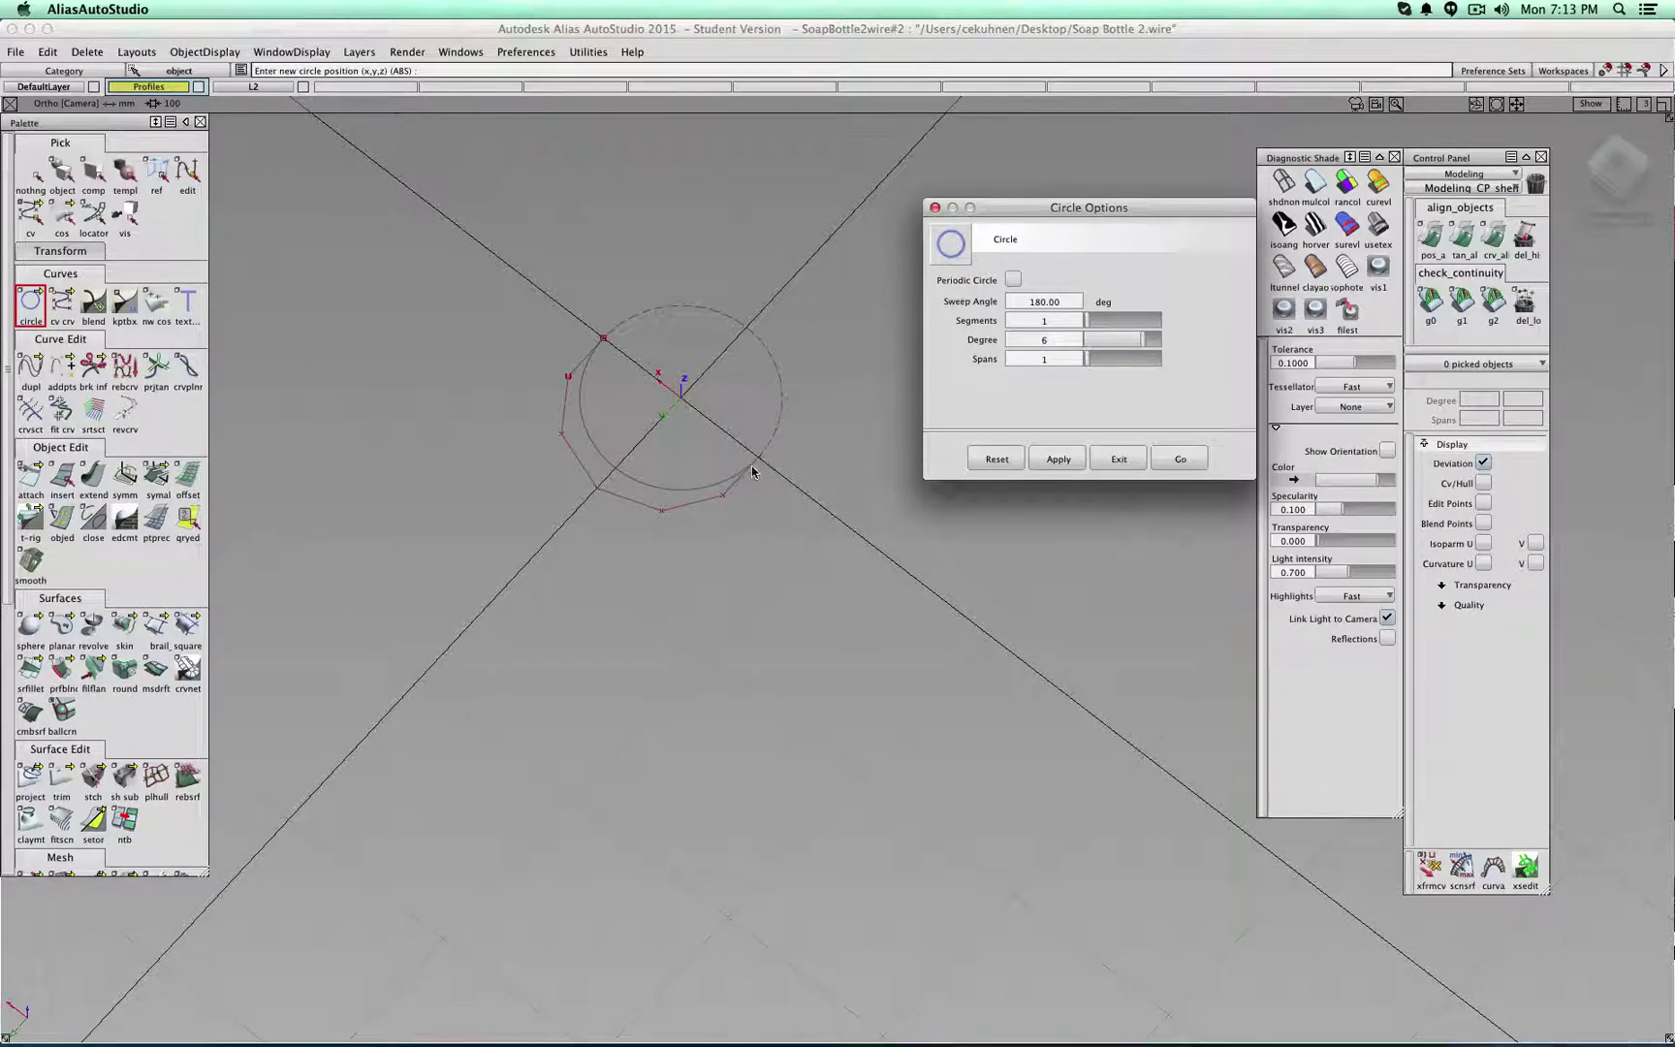
click(1122, 459)
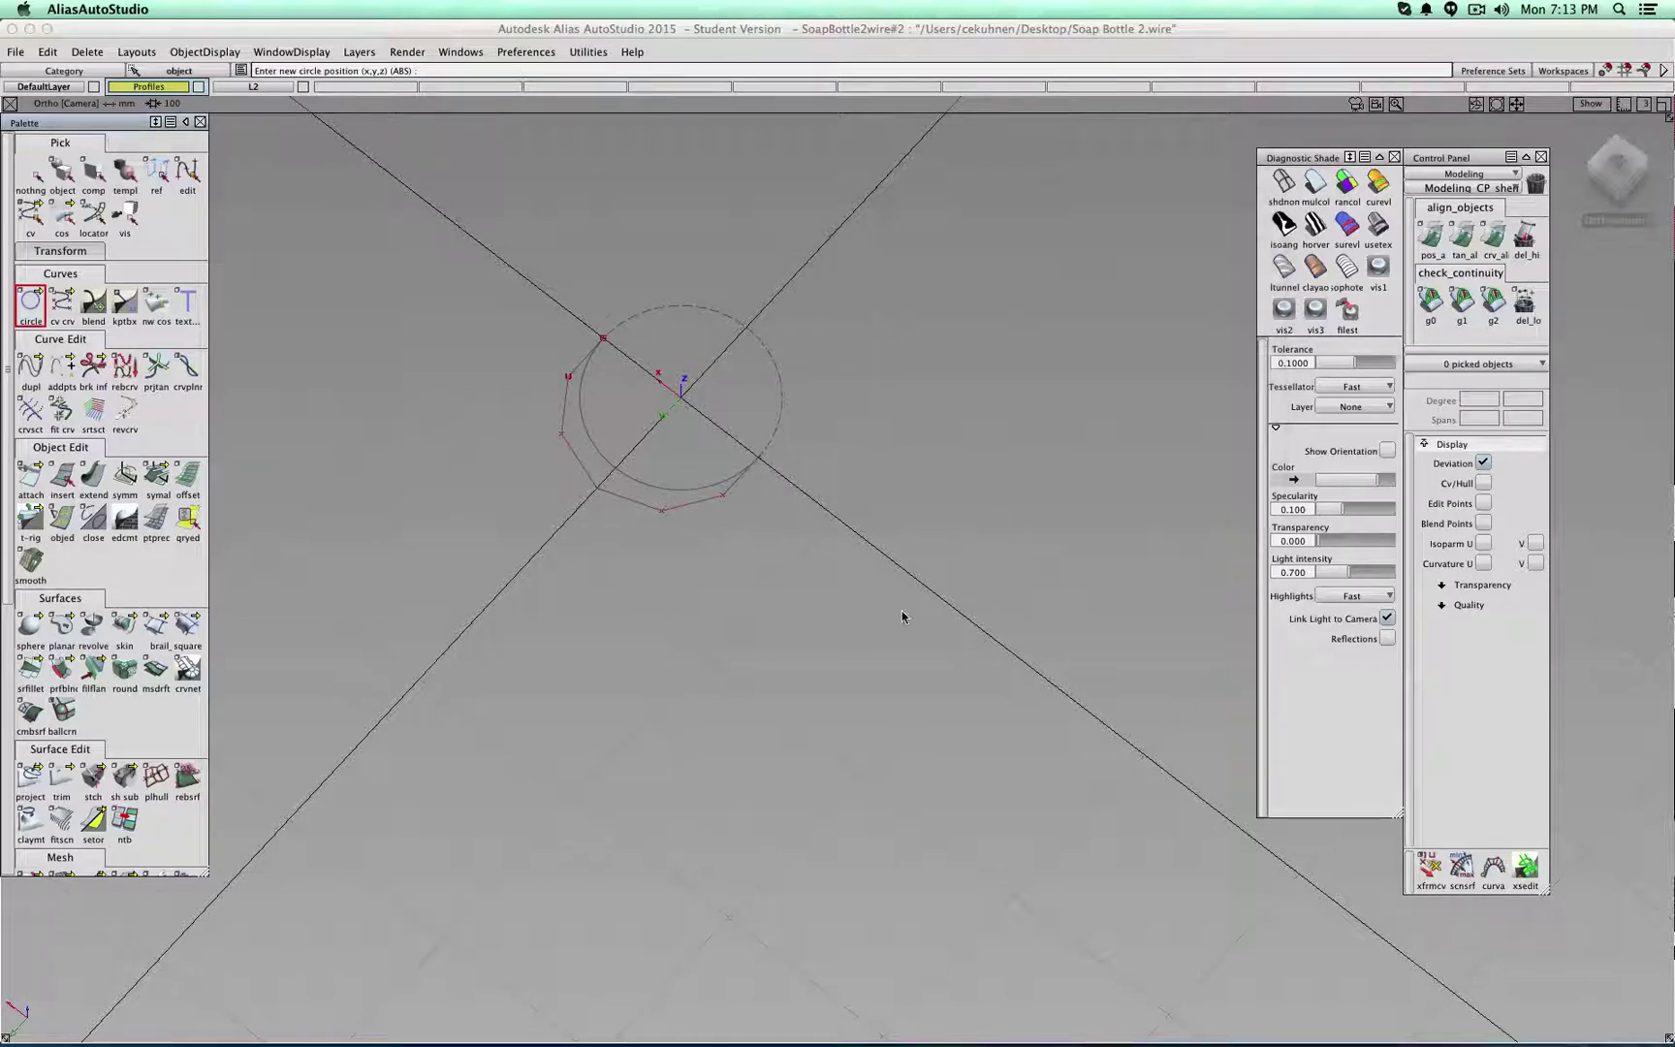
- Scale the half circle non-proportionally in the top view into a wide half ellipse stretched along X
alt+shift+drag(901, 616, 838, 610)
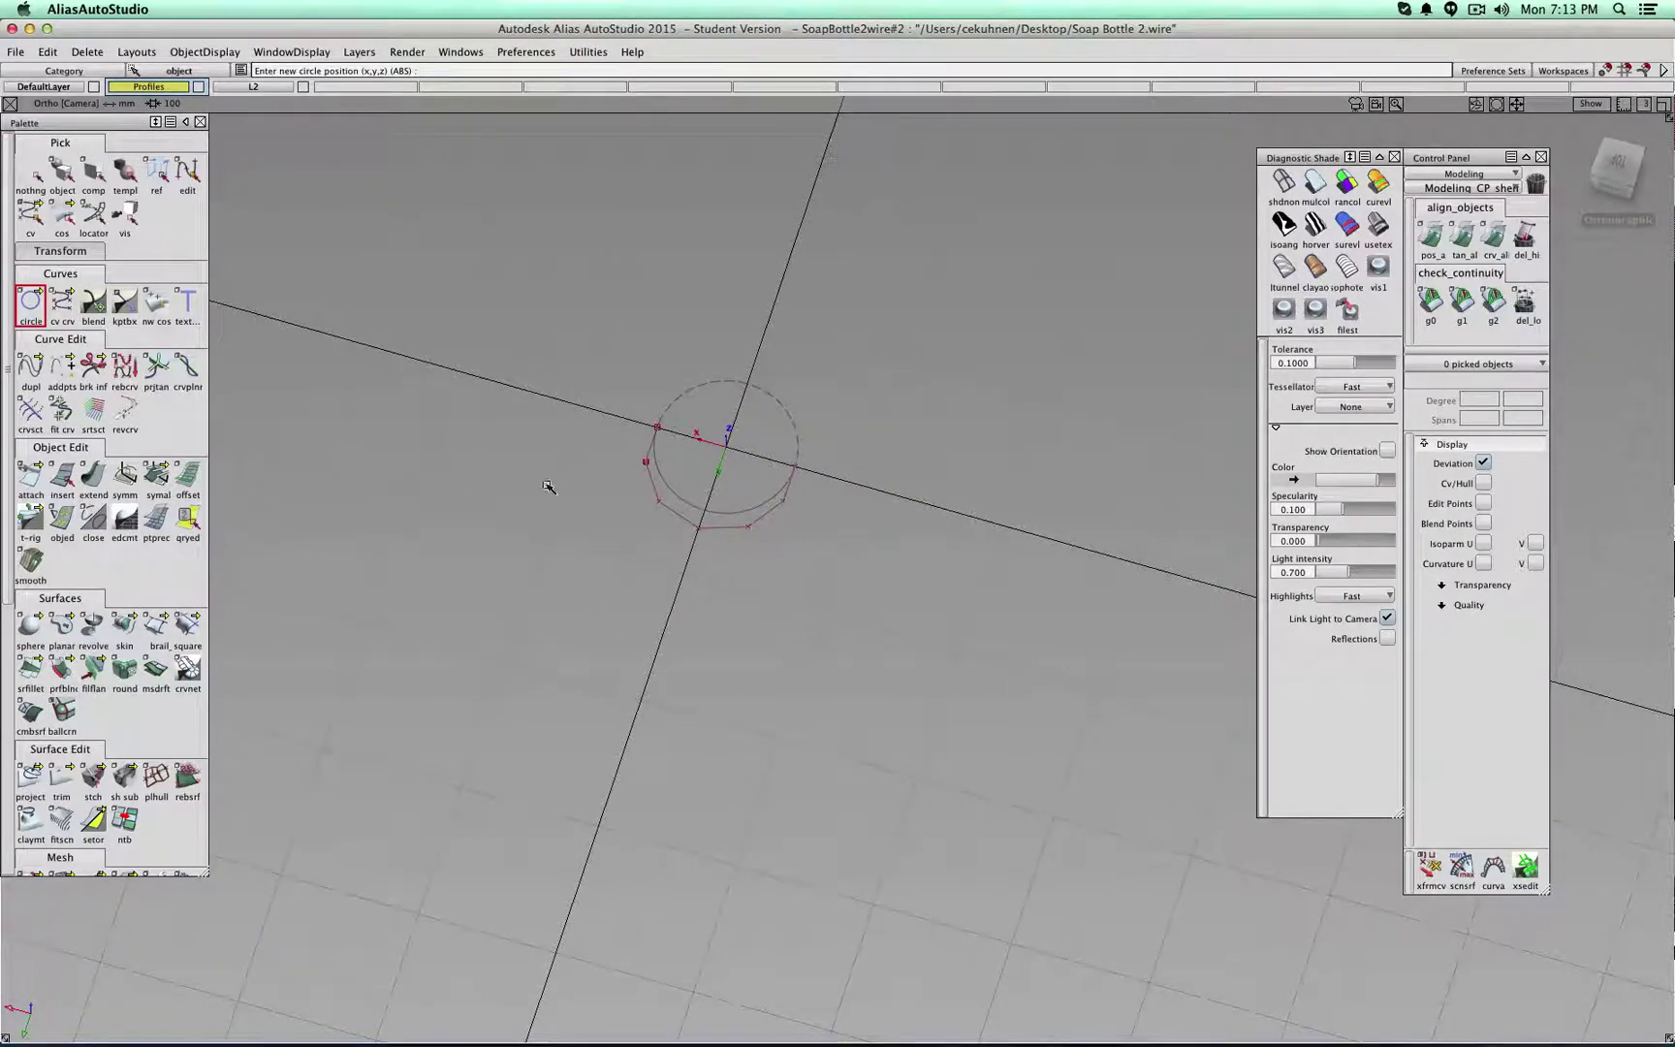
click(65, 254)
click(31, 291)
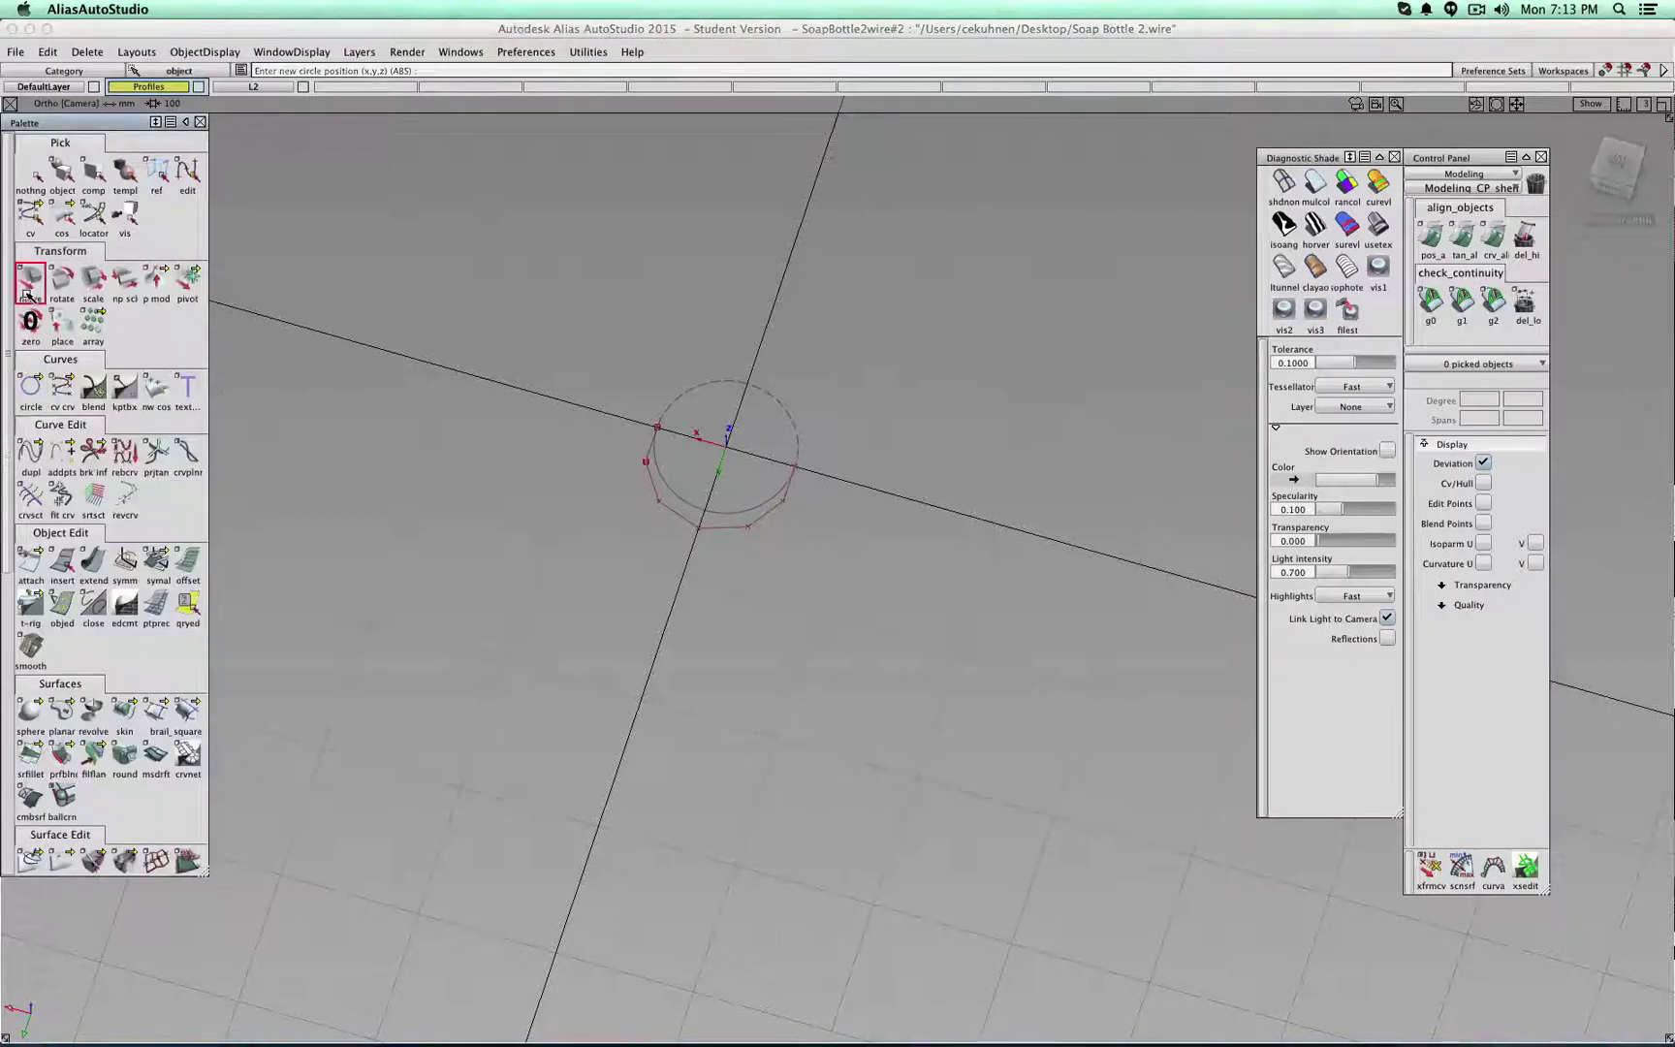
ctrl+shift+drag(395, 273, 358, 286)
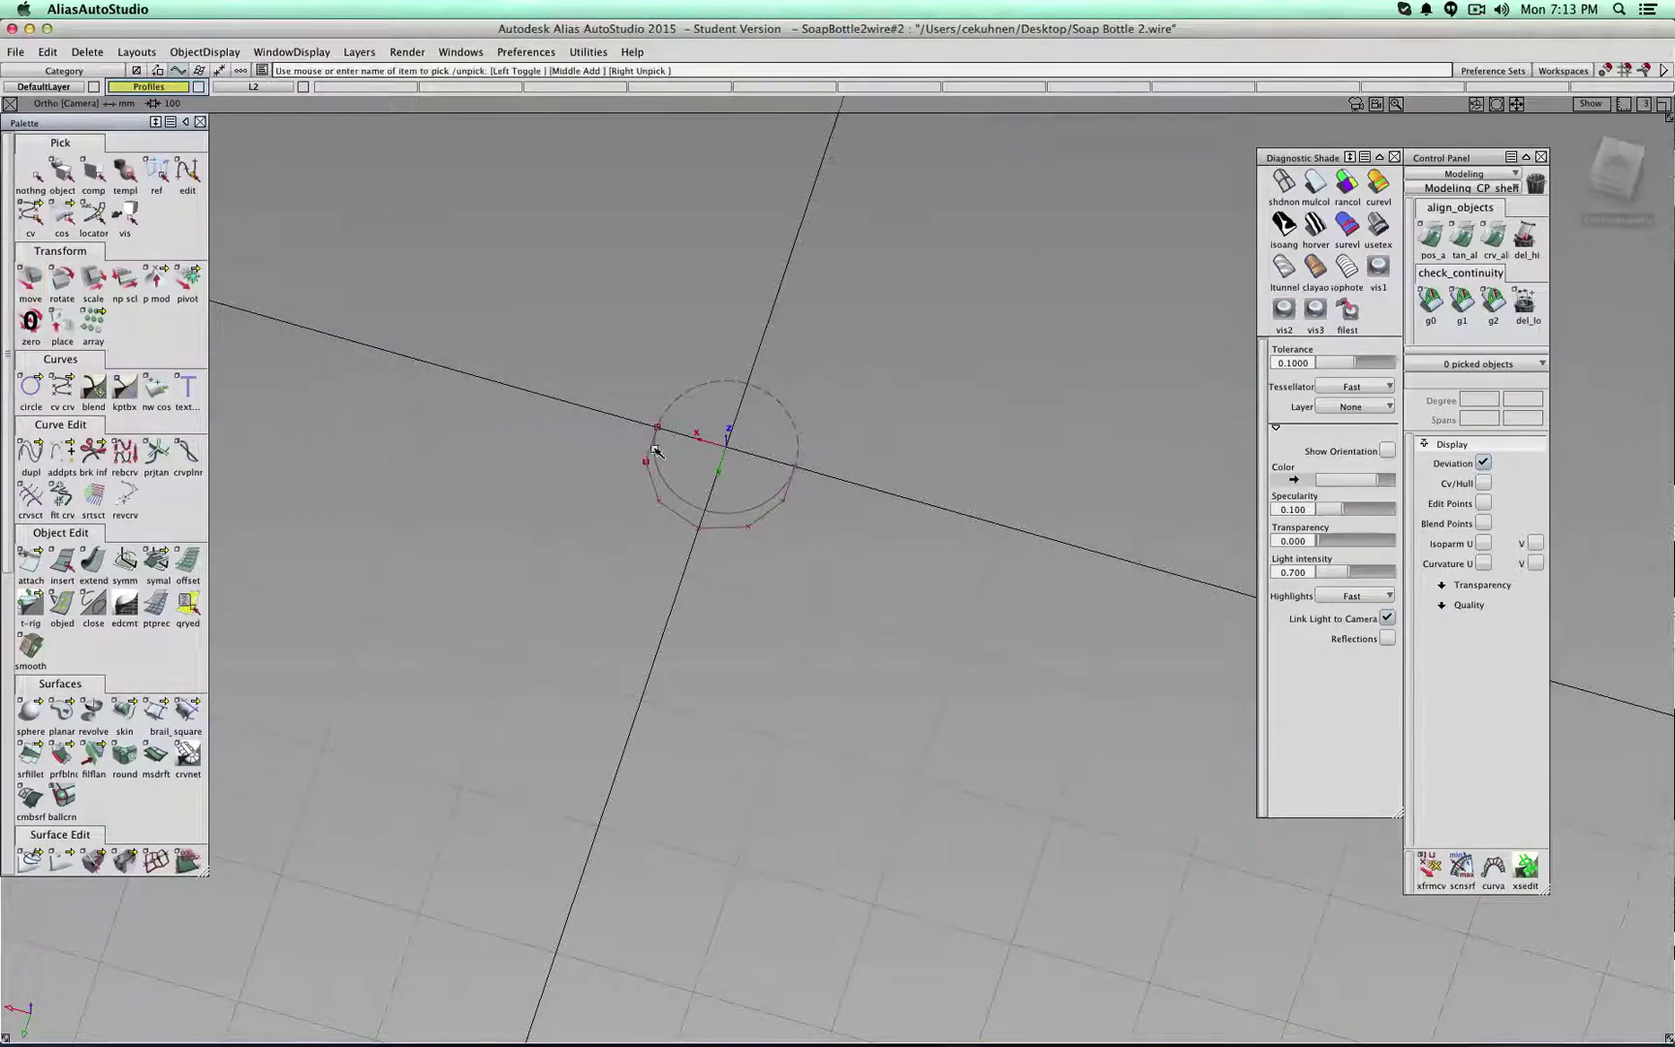
click(657, 457)
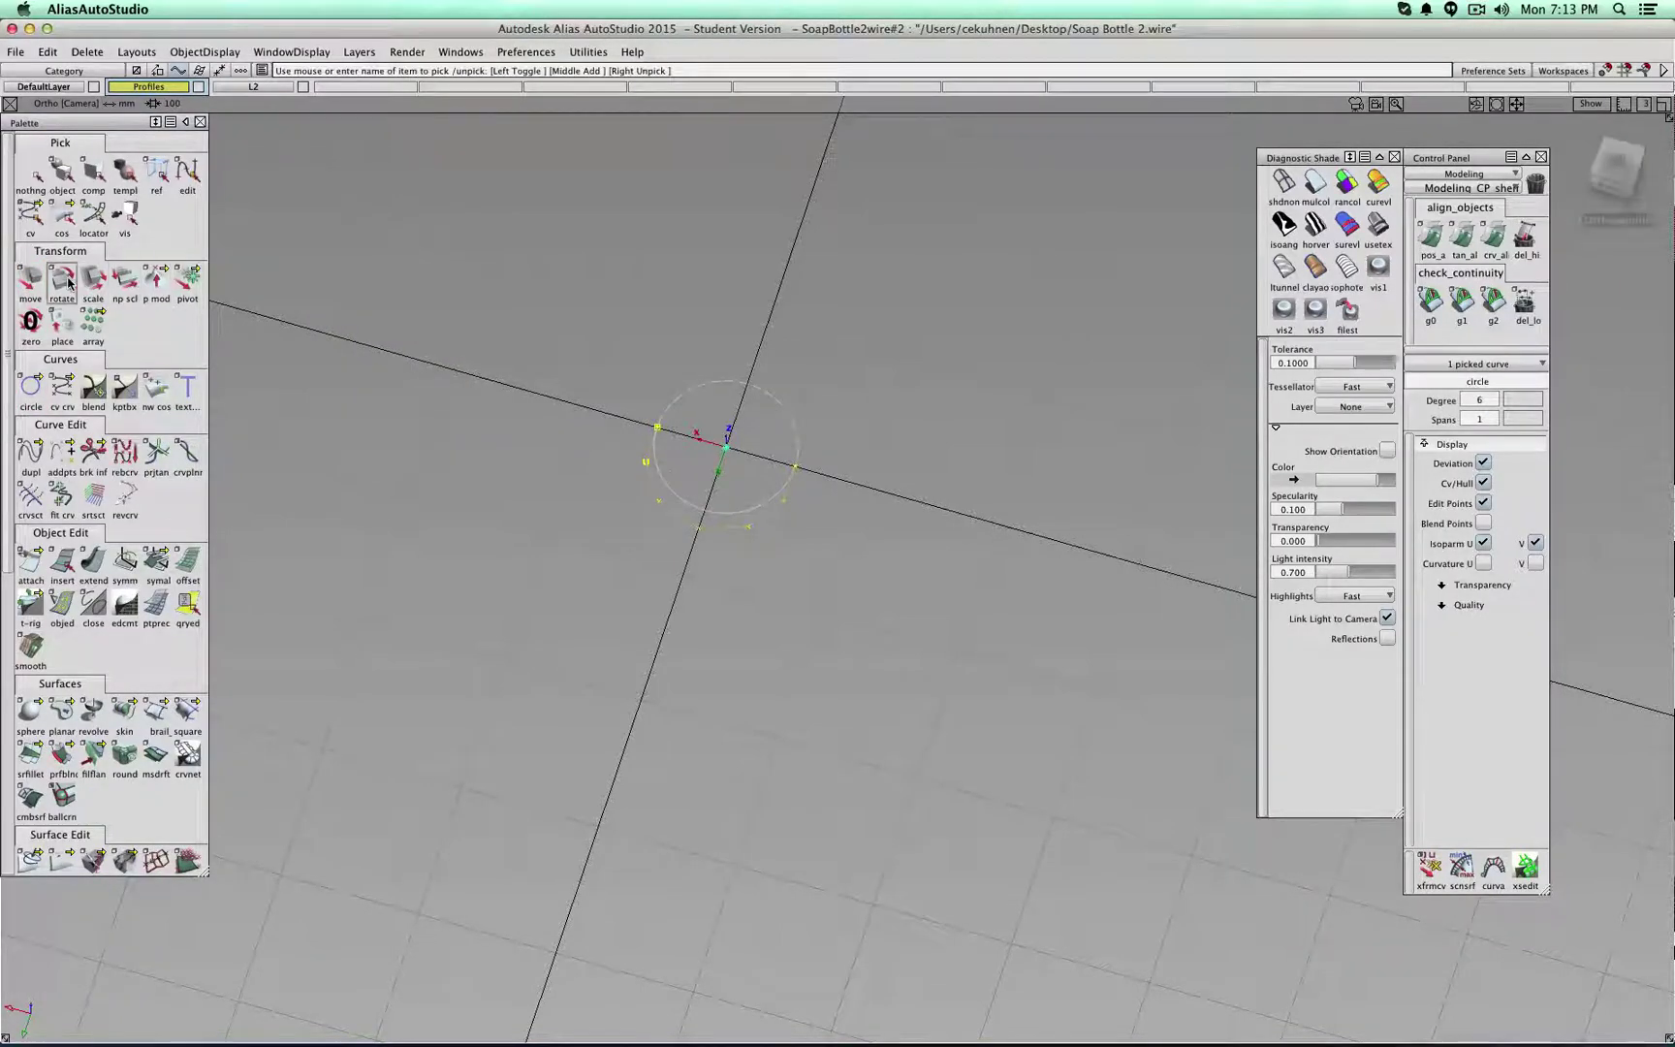
click(30, 284)
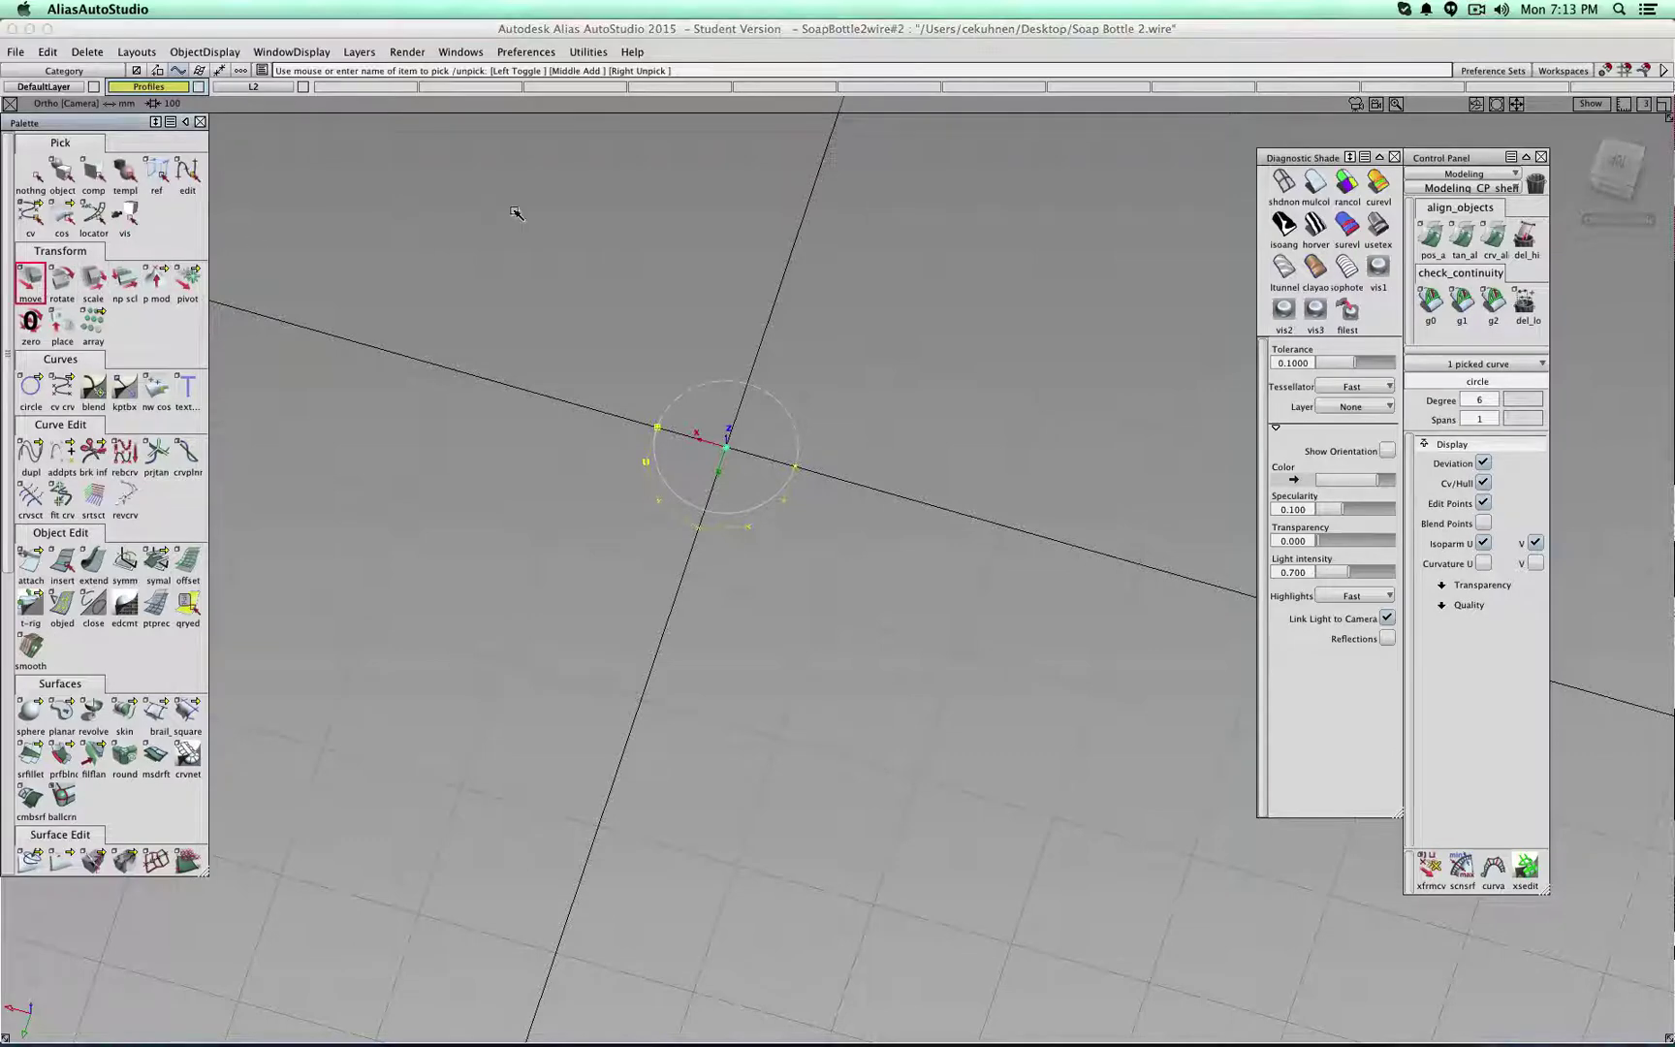
click(95, 284)
click(1610, 161)
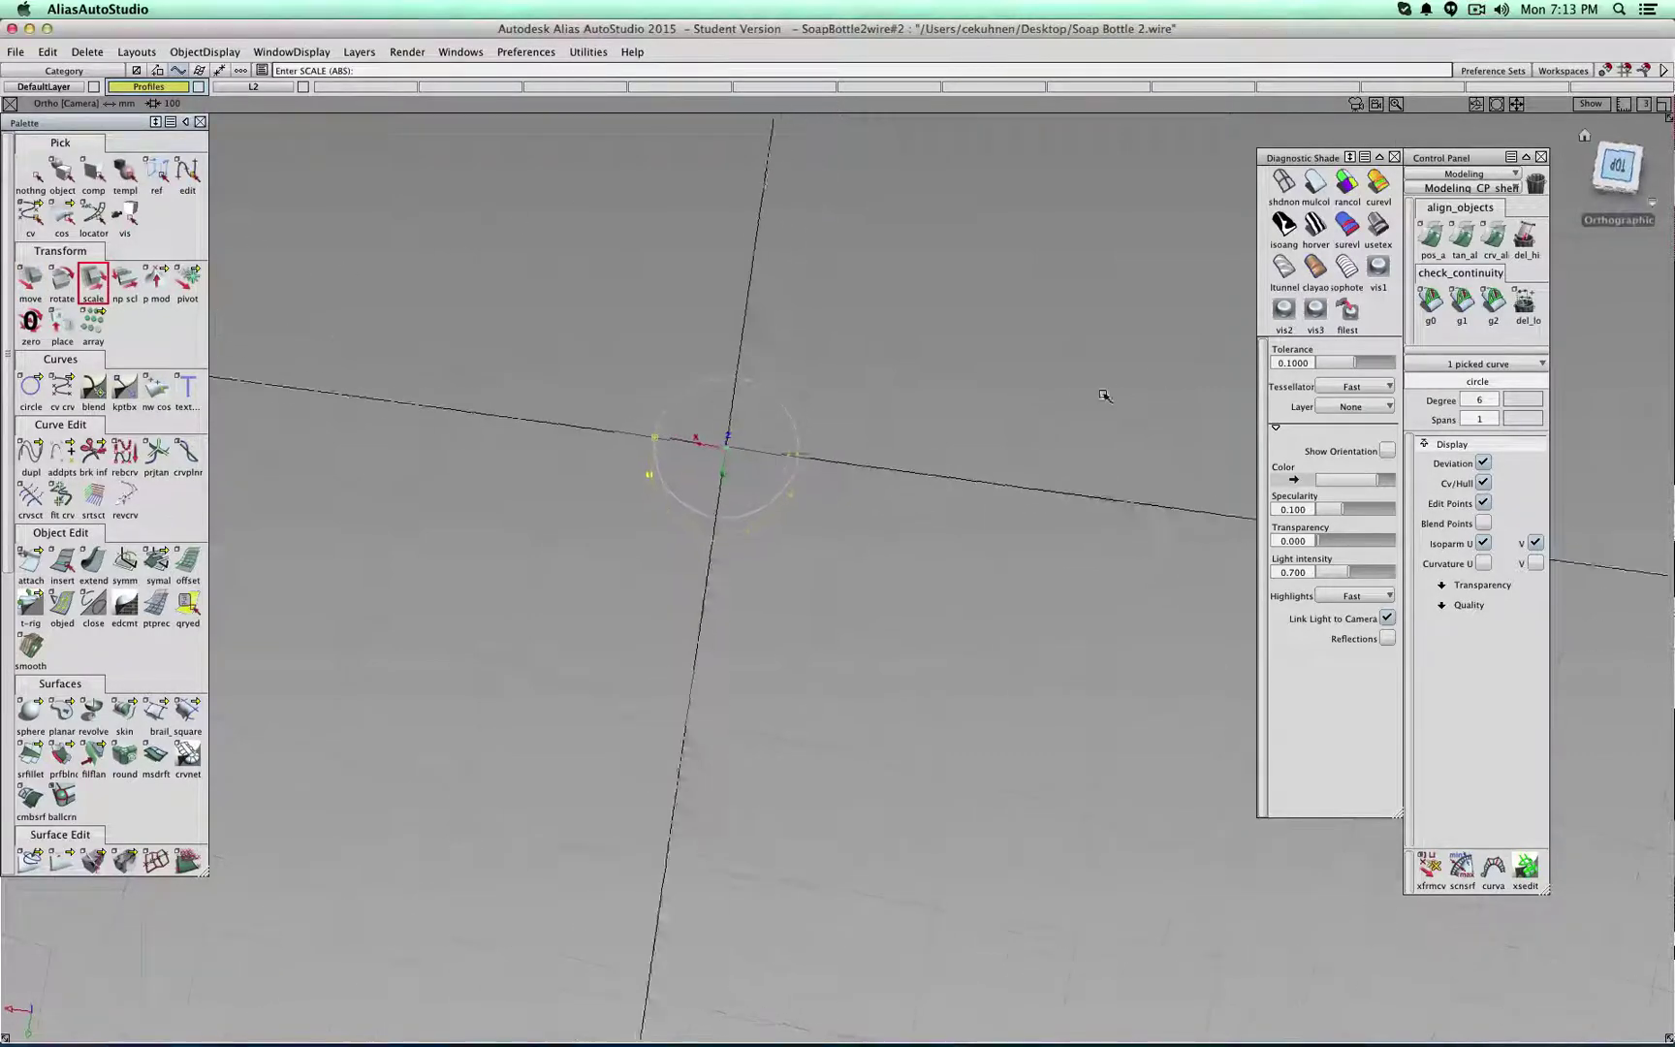
middle_drag(819, 441, 1035, 385)
right_drag(1046, 386, 1092, 365)
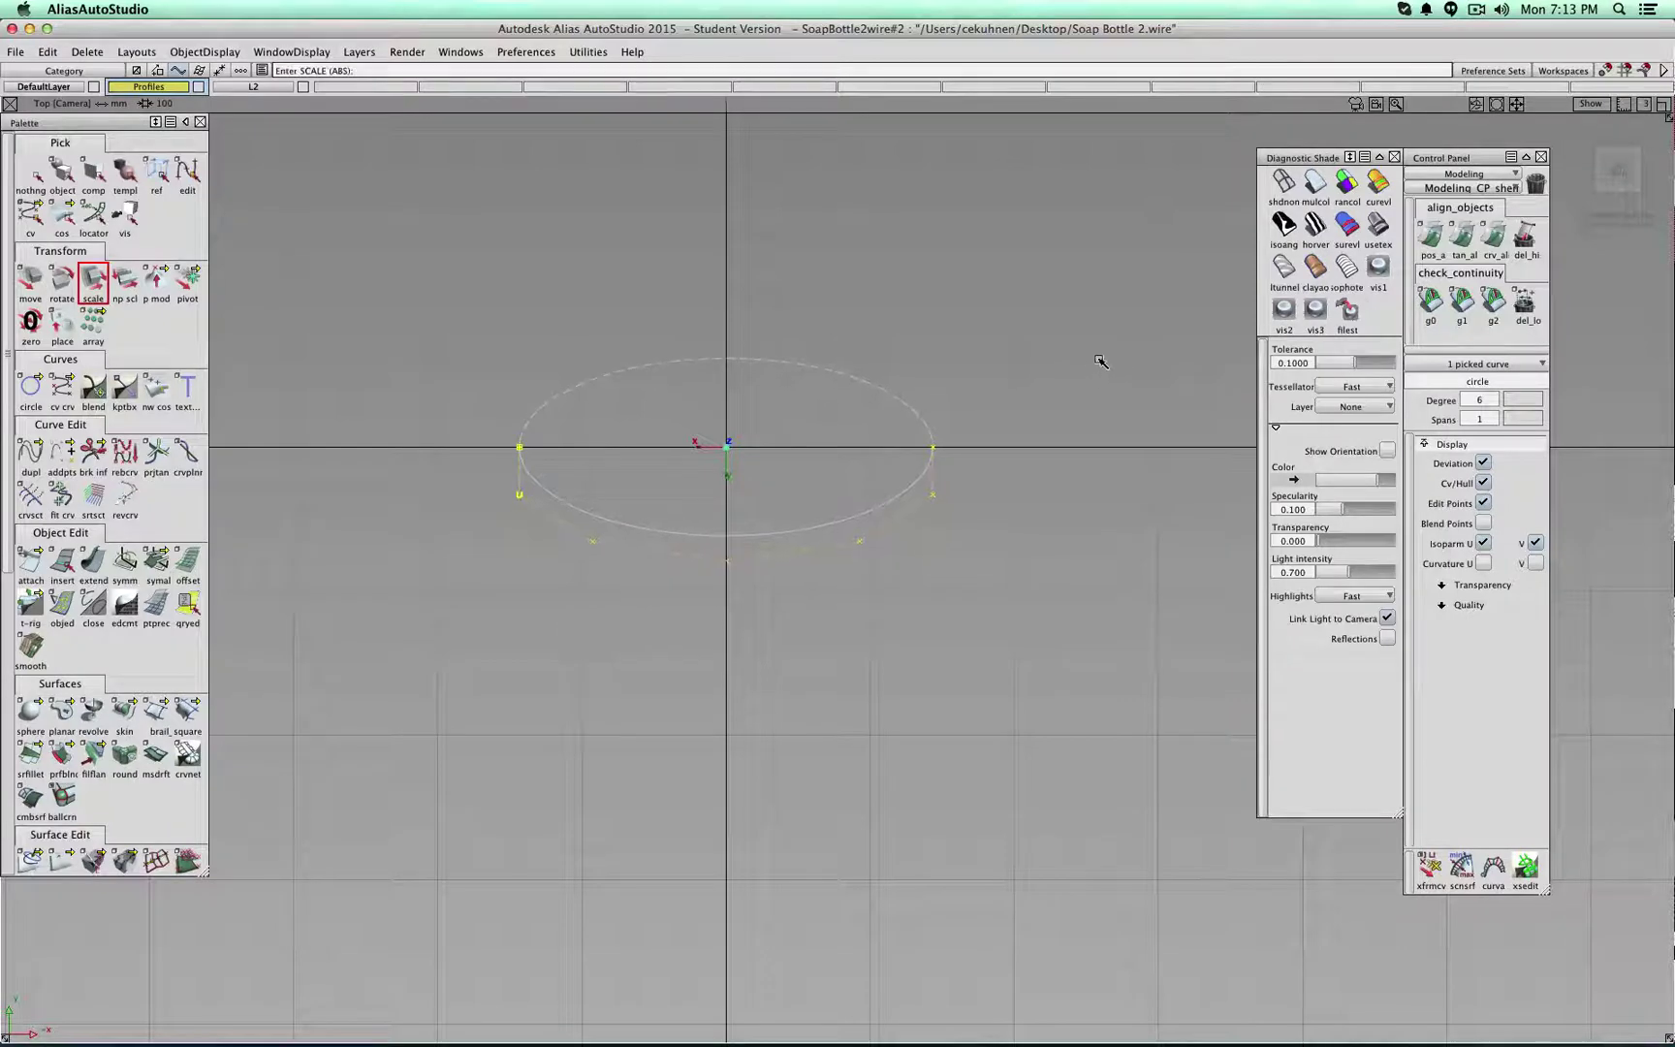
mouse_move(1099, 359)
middle_down()
mouse_move(1133, 362)
mouse_move(1107, 369)
middle_up()
- Move the half ellipse's middle CV along Y until it lines up with its two neighbouring CVs
click(30, 279)
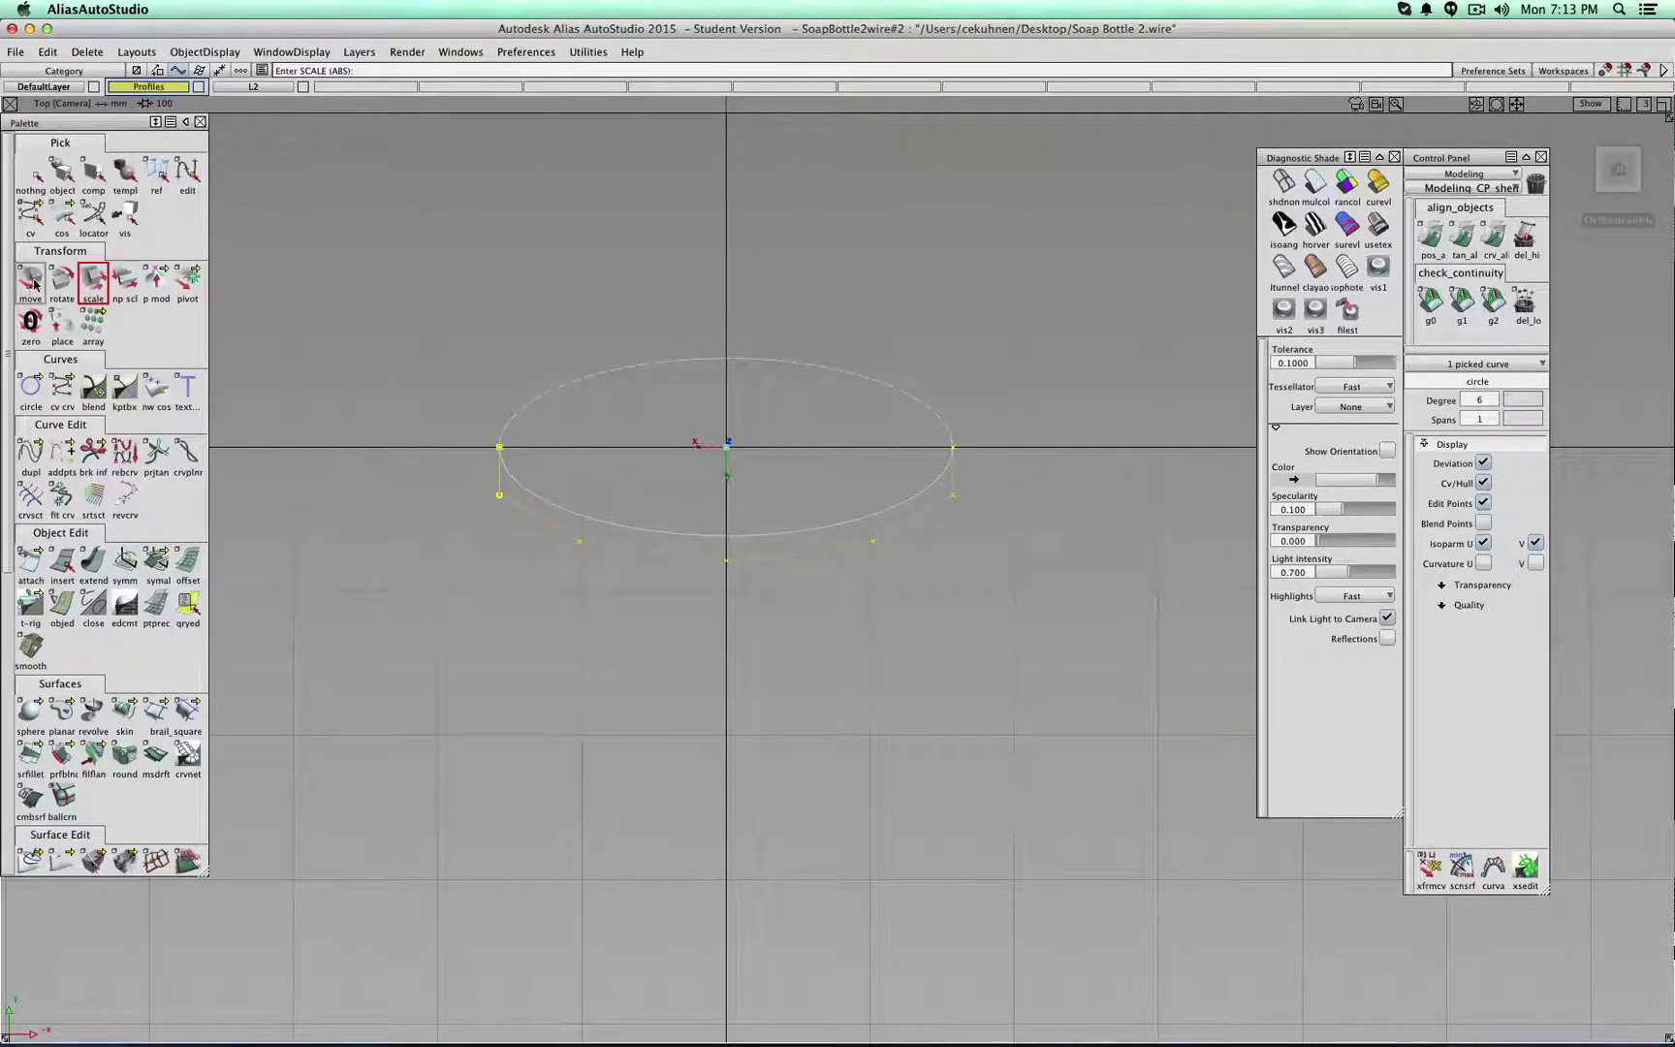
ctrl+shift+drag(394, 268, 394, 238)
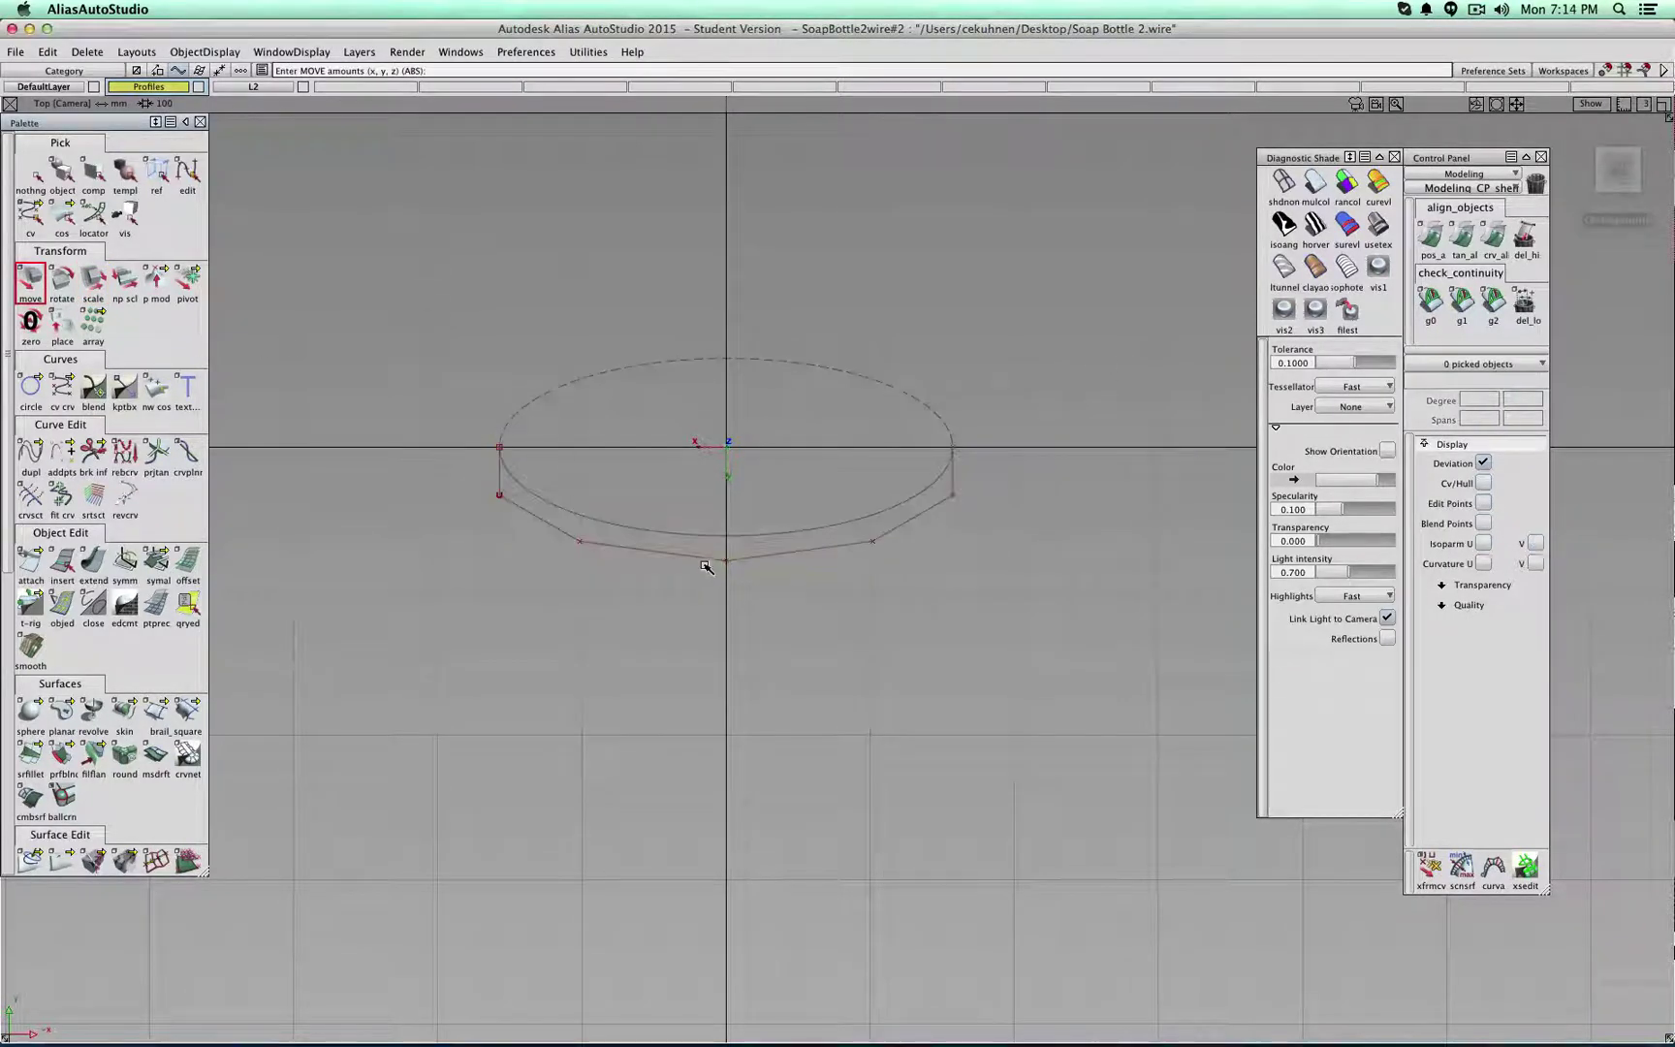
click(728, 561)
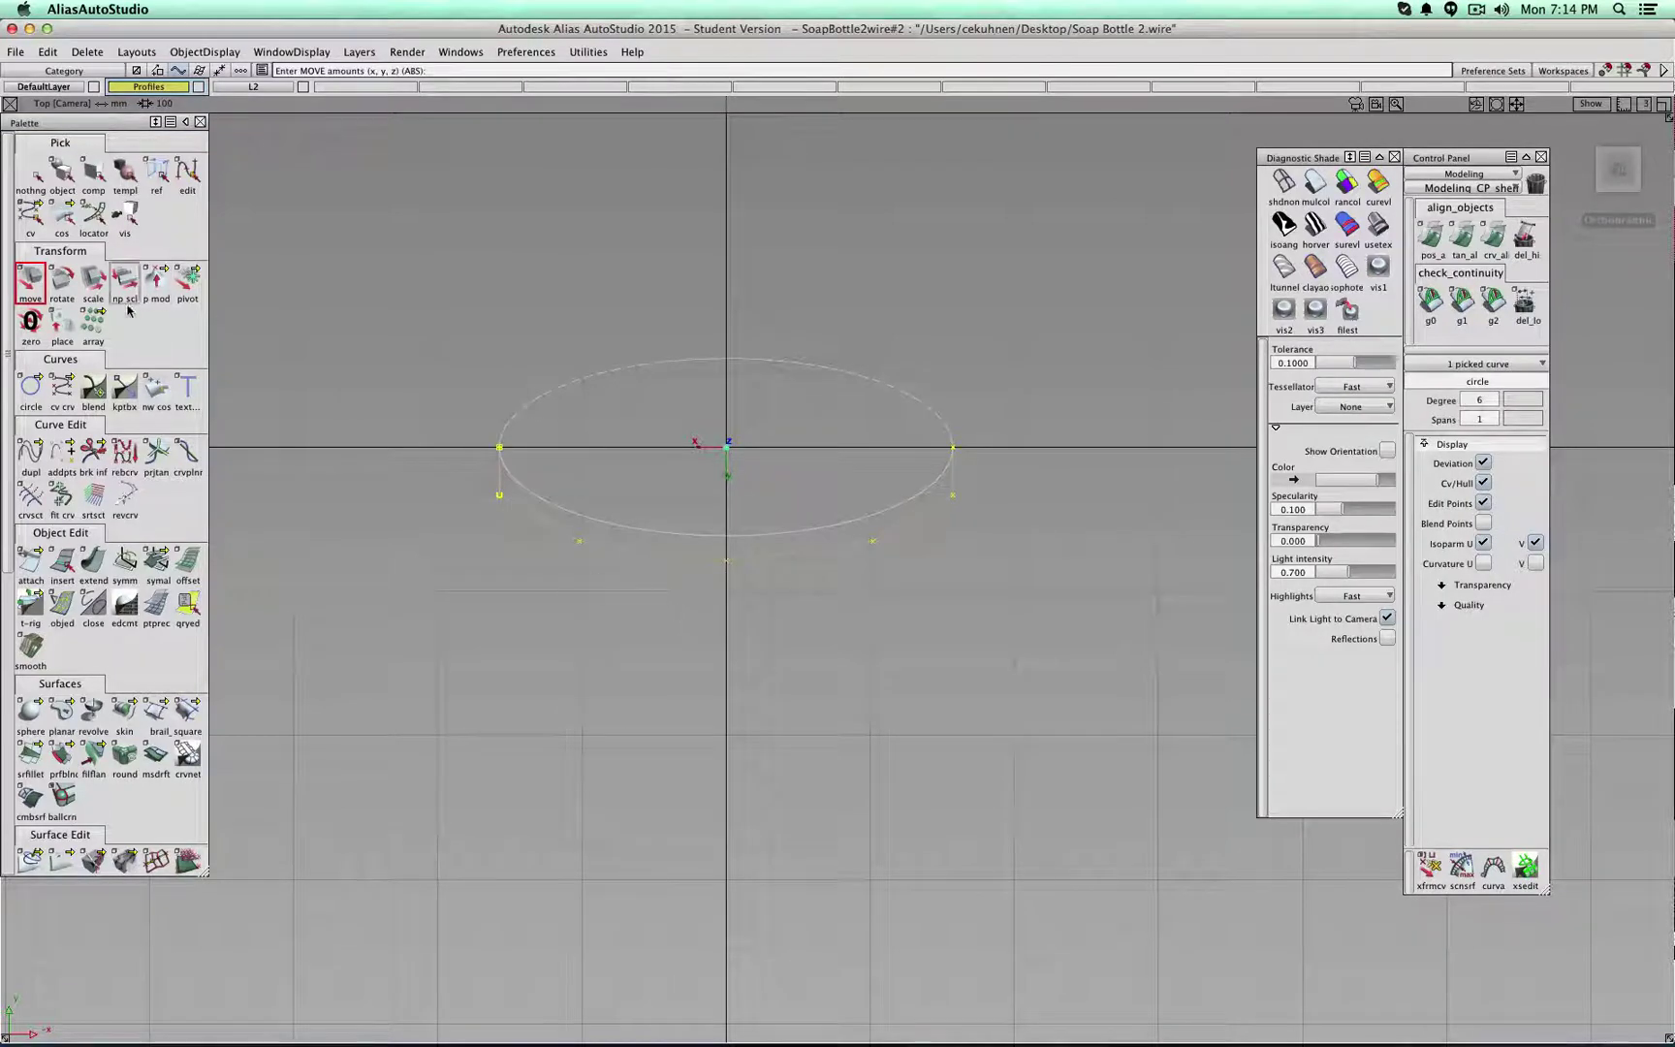
click(31, 215)
ctrl+shift+drag(595, 619, 591, 607)
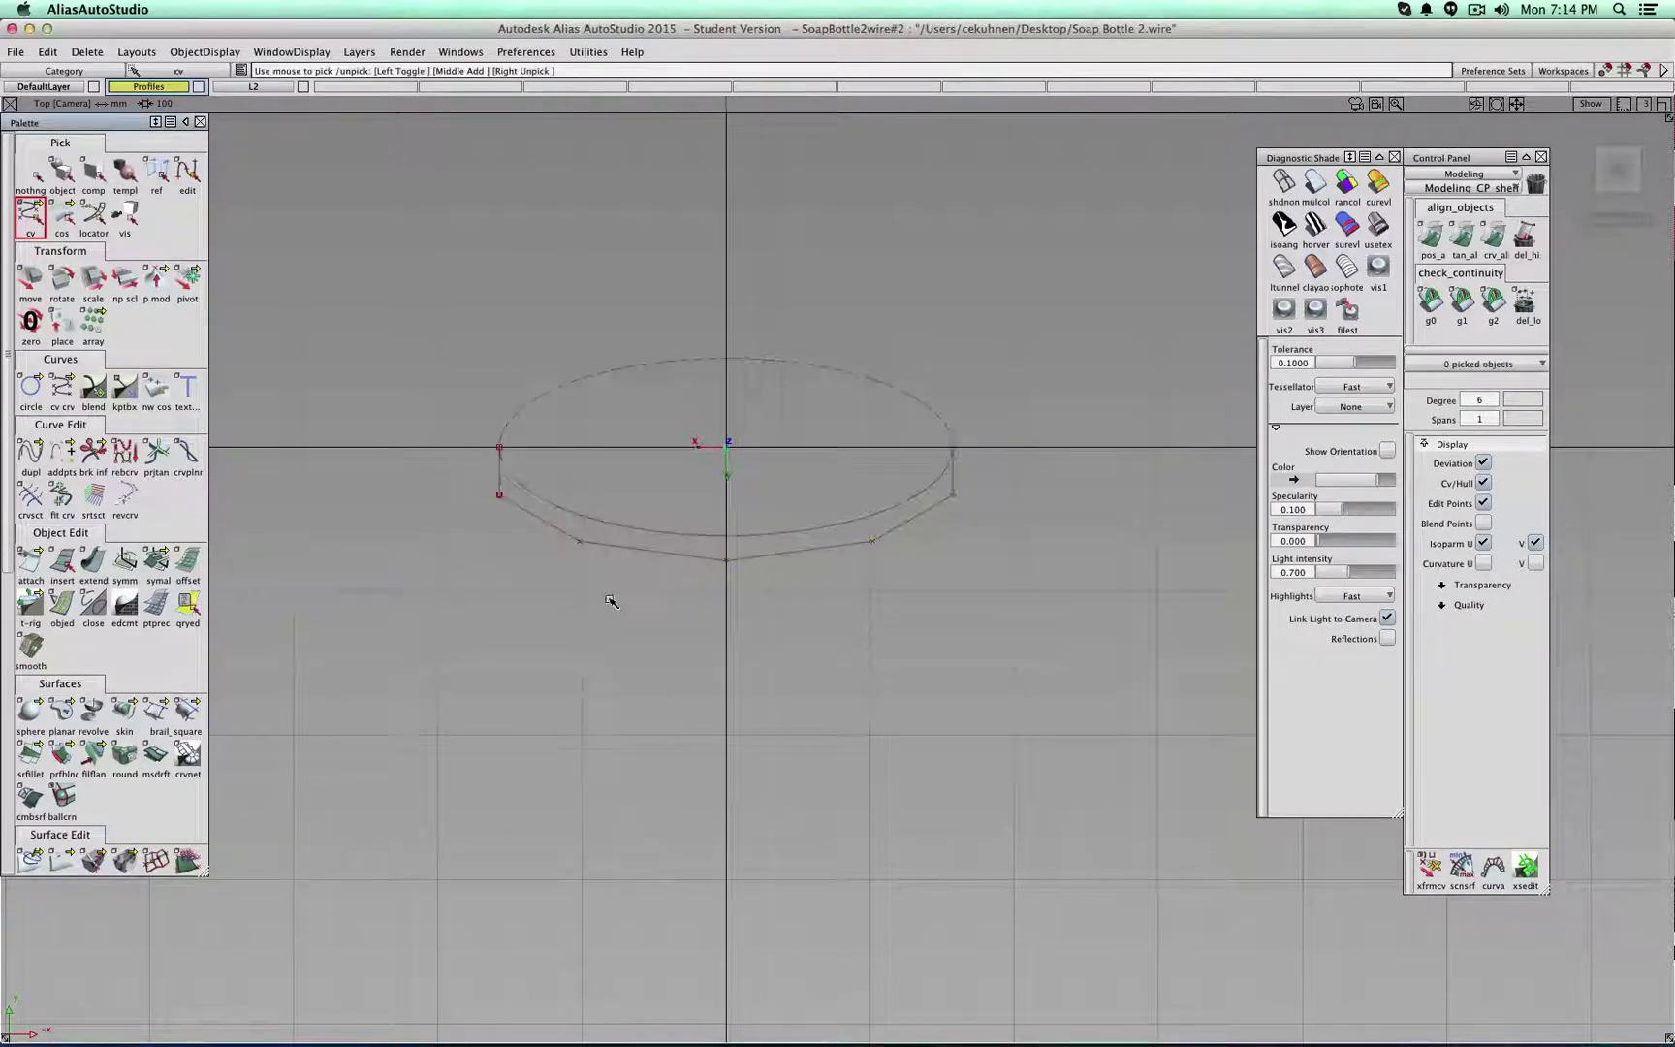
click(728, 561)
ctrl+shift+middle_drag(693, 584, 691, 564)
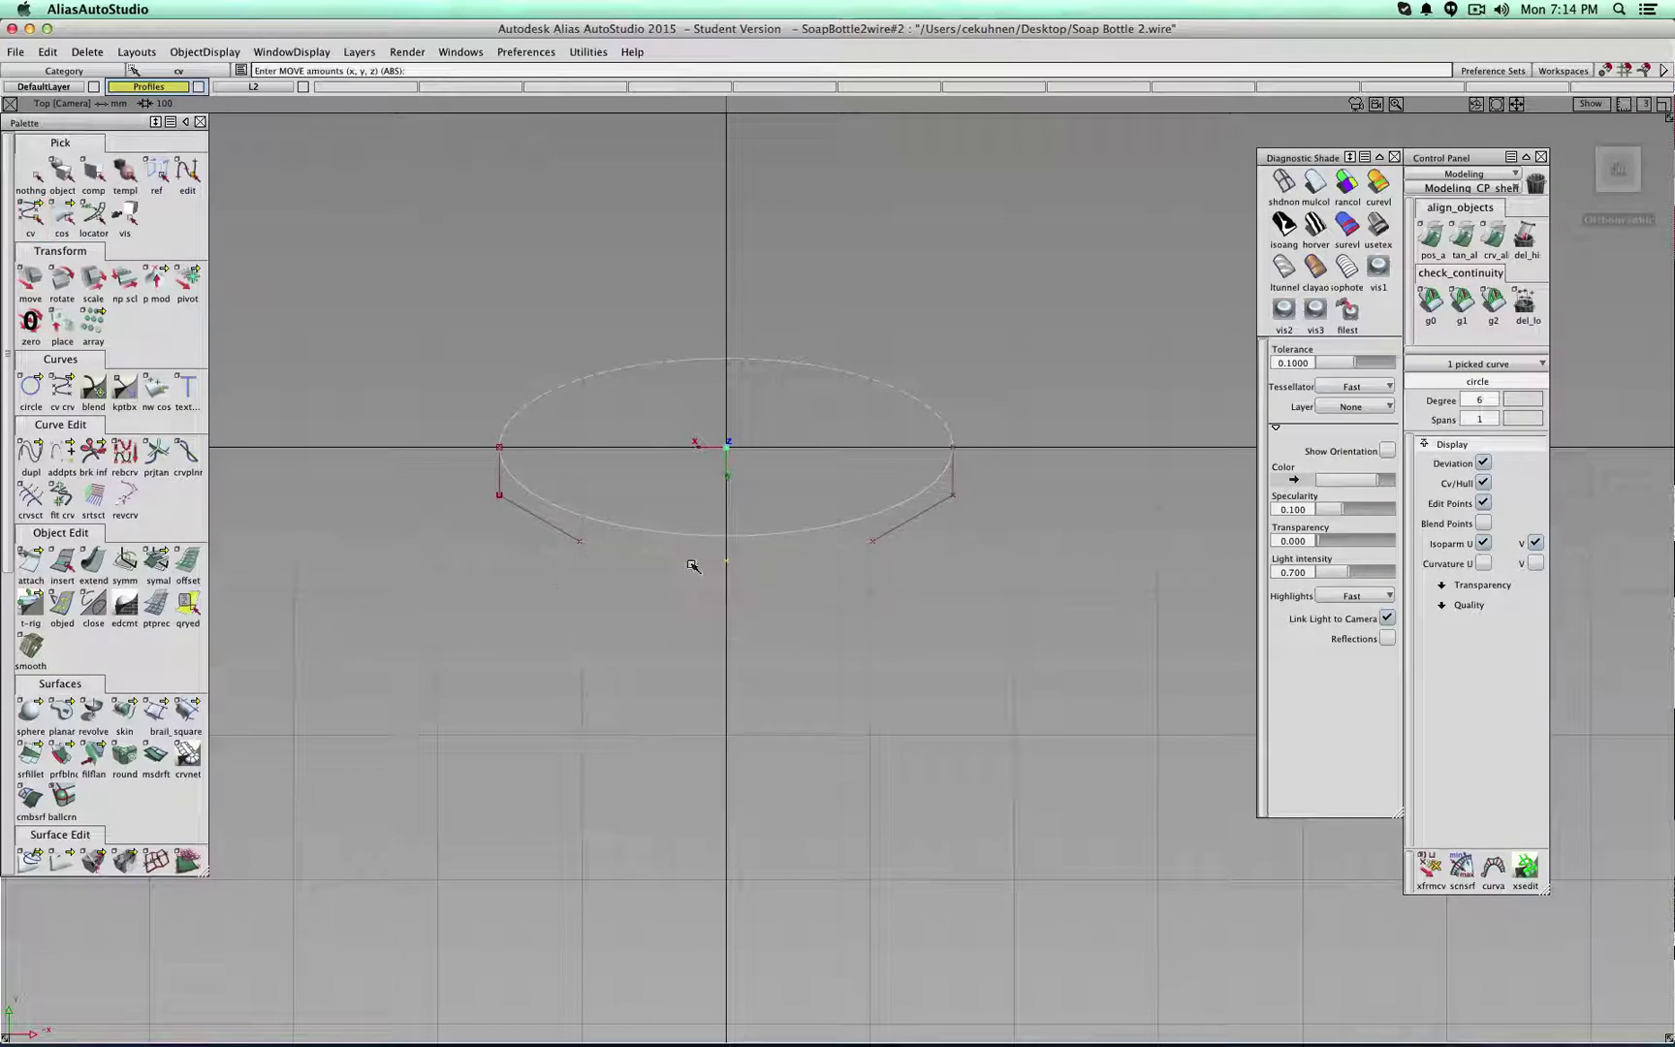
right_drag(676, 574, 580, 542)
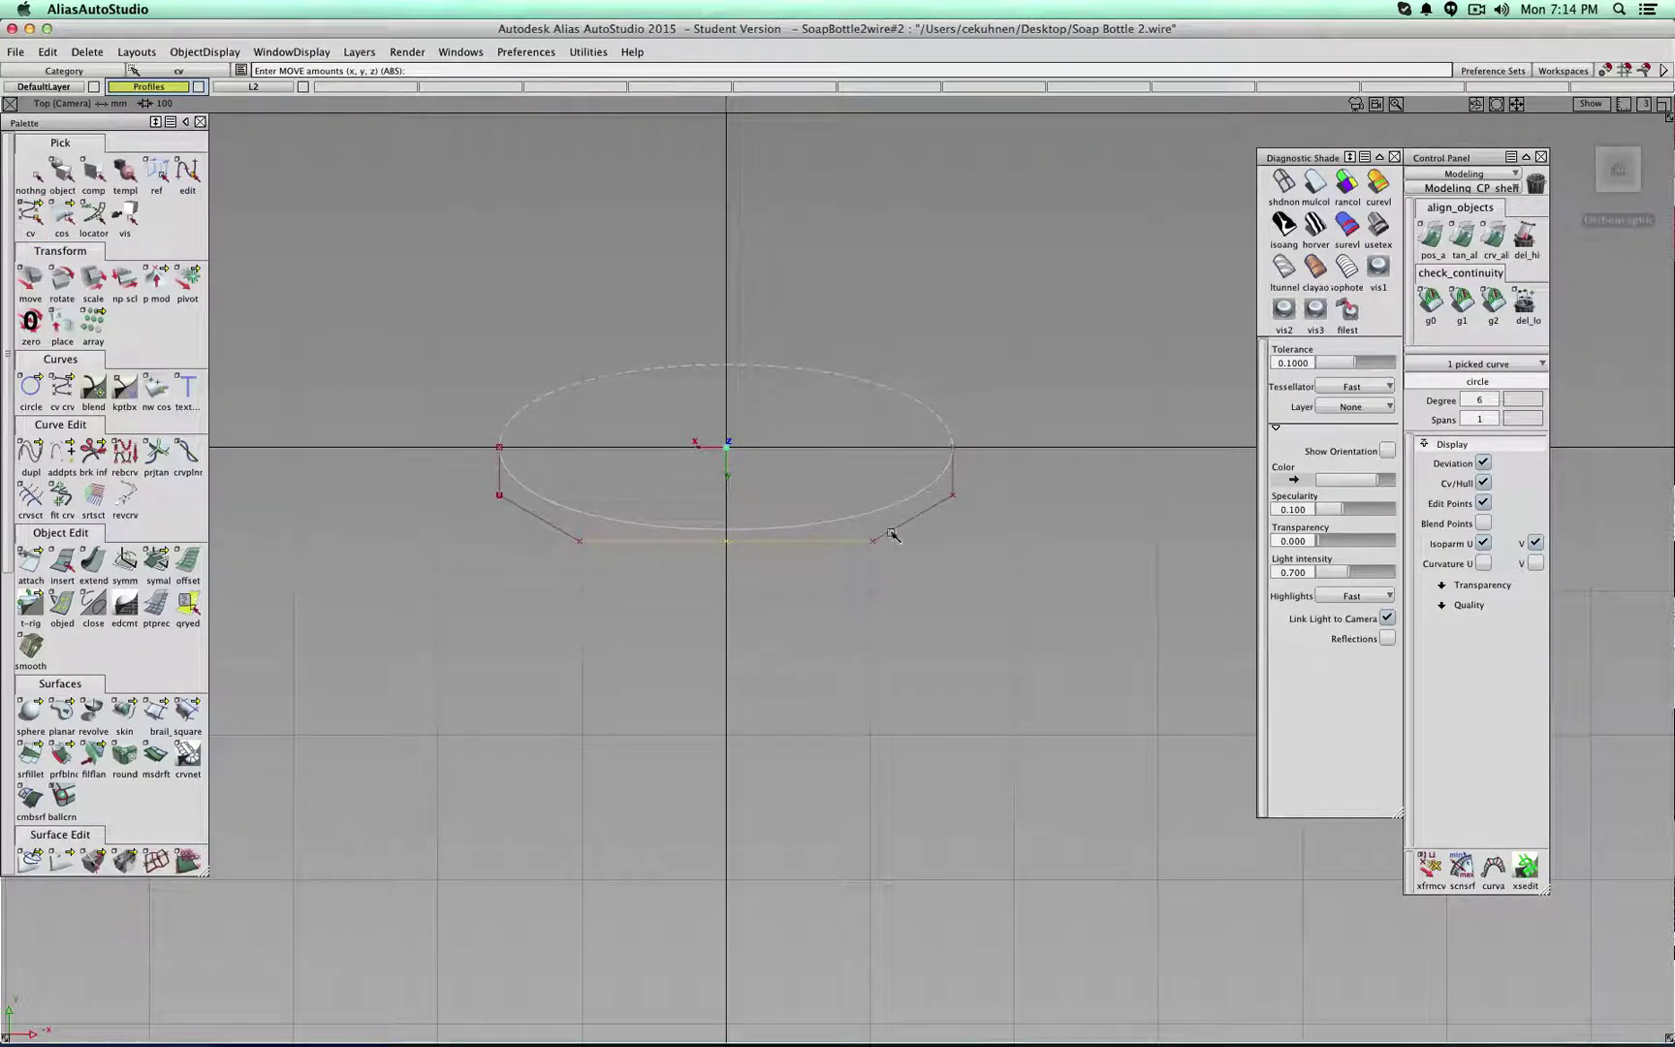
- Examine how the last two CVs at one end of the half ellipse line up across the symmetry plane
alt+shift+drag(955, 523, 577, 376)
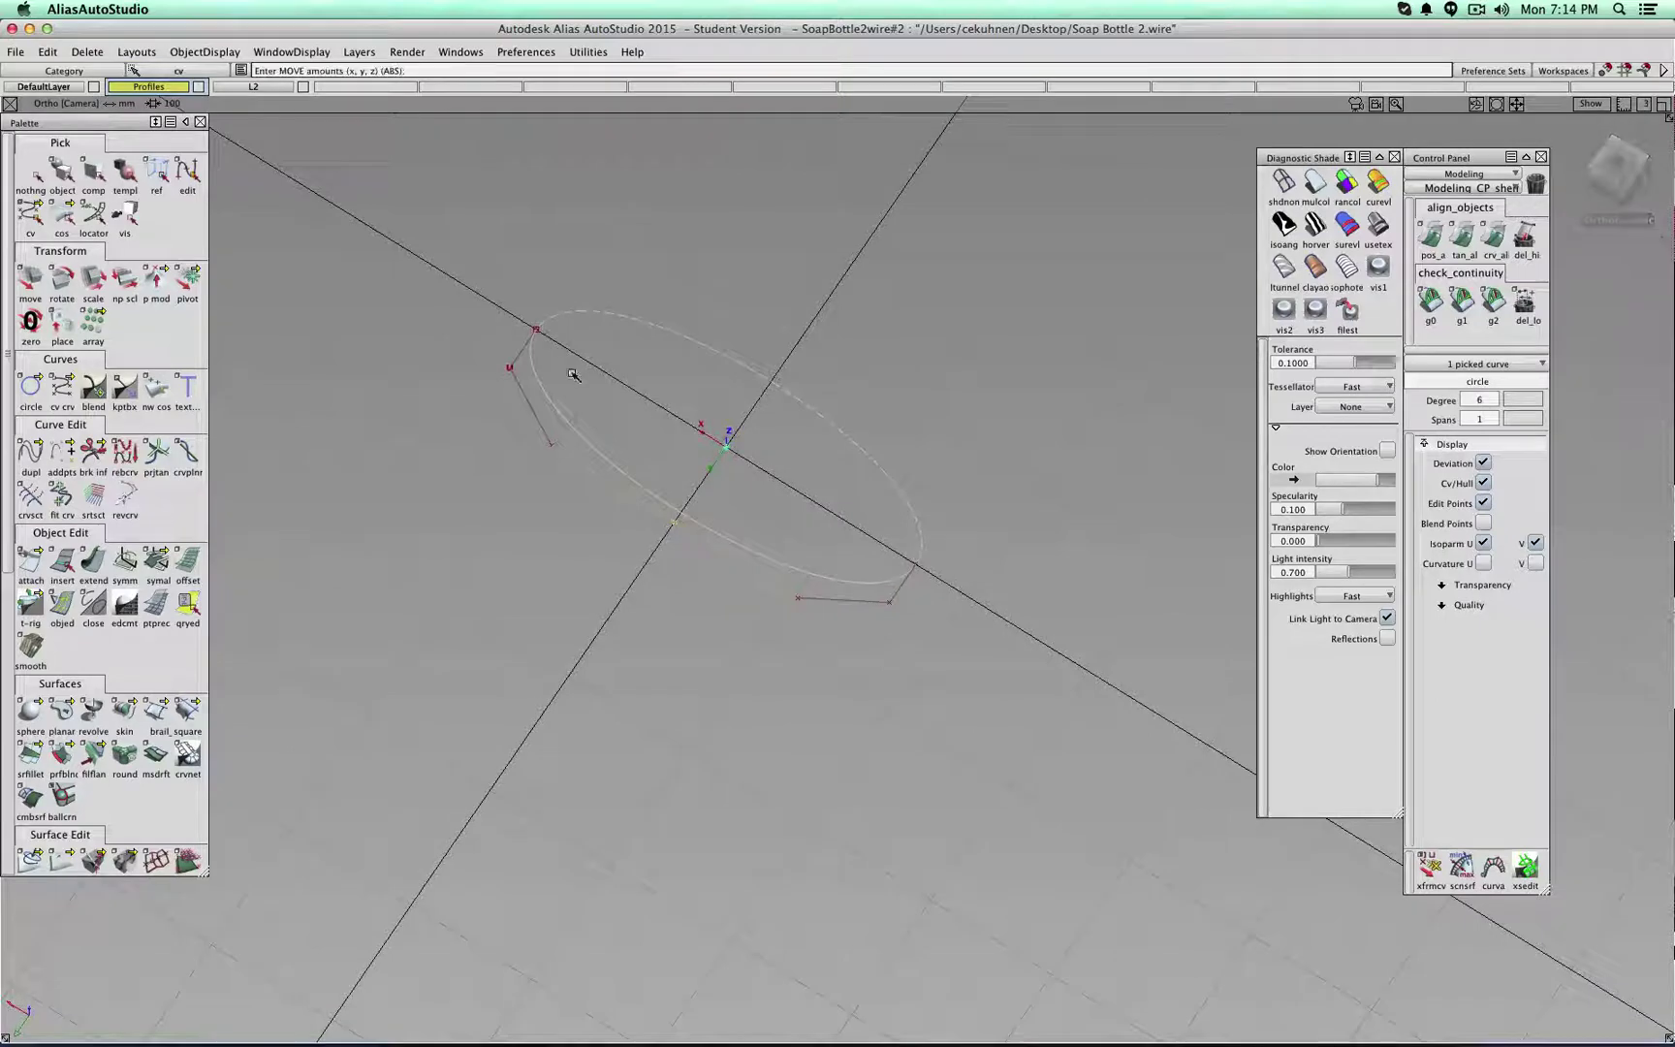
ctrl+shift+drag(888, 607, 886, 574)
click(888, 605)
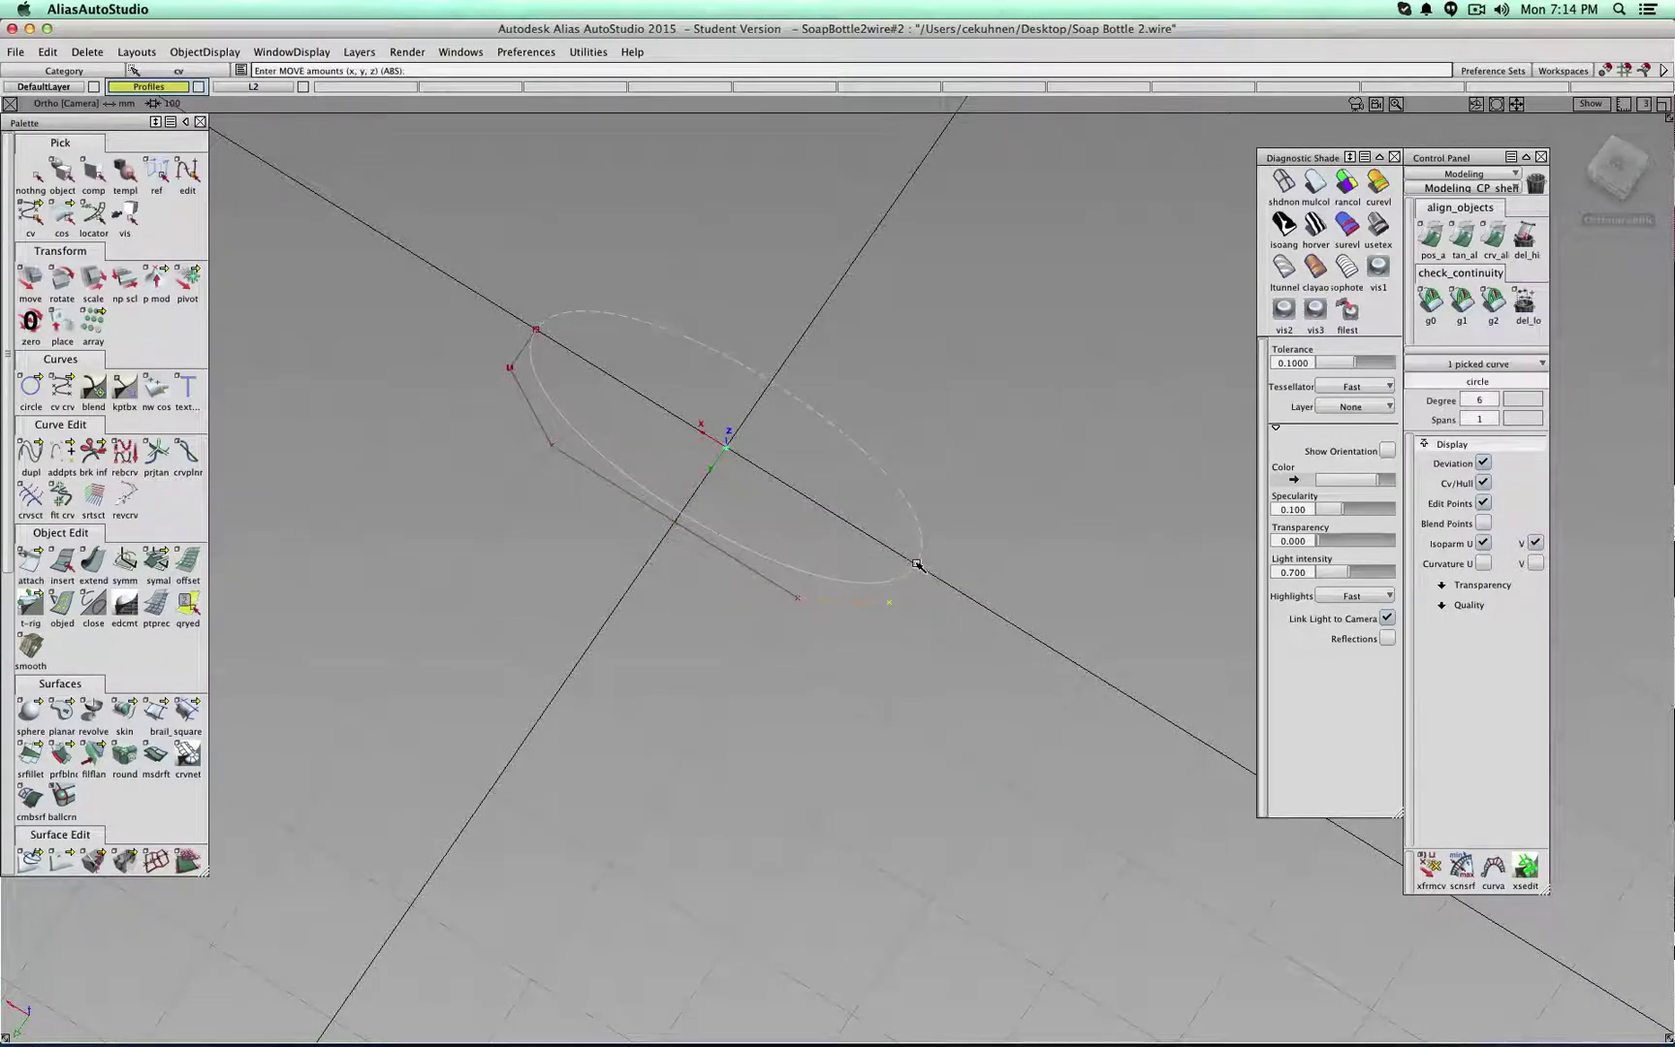
click(917, 564)
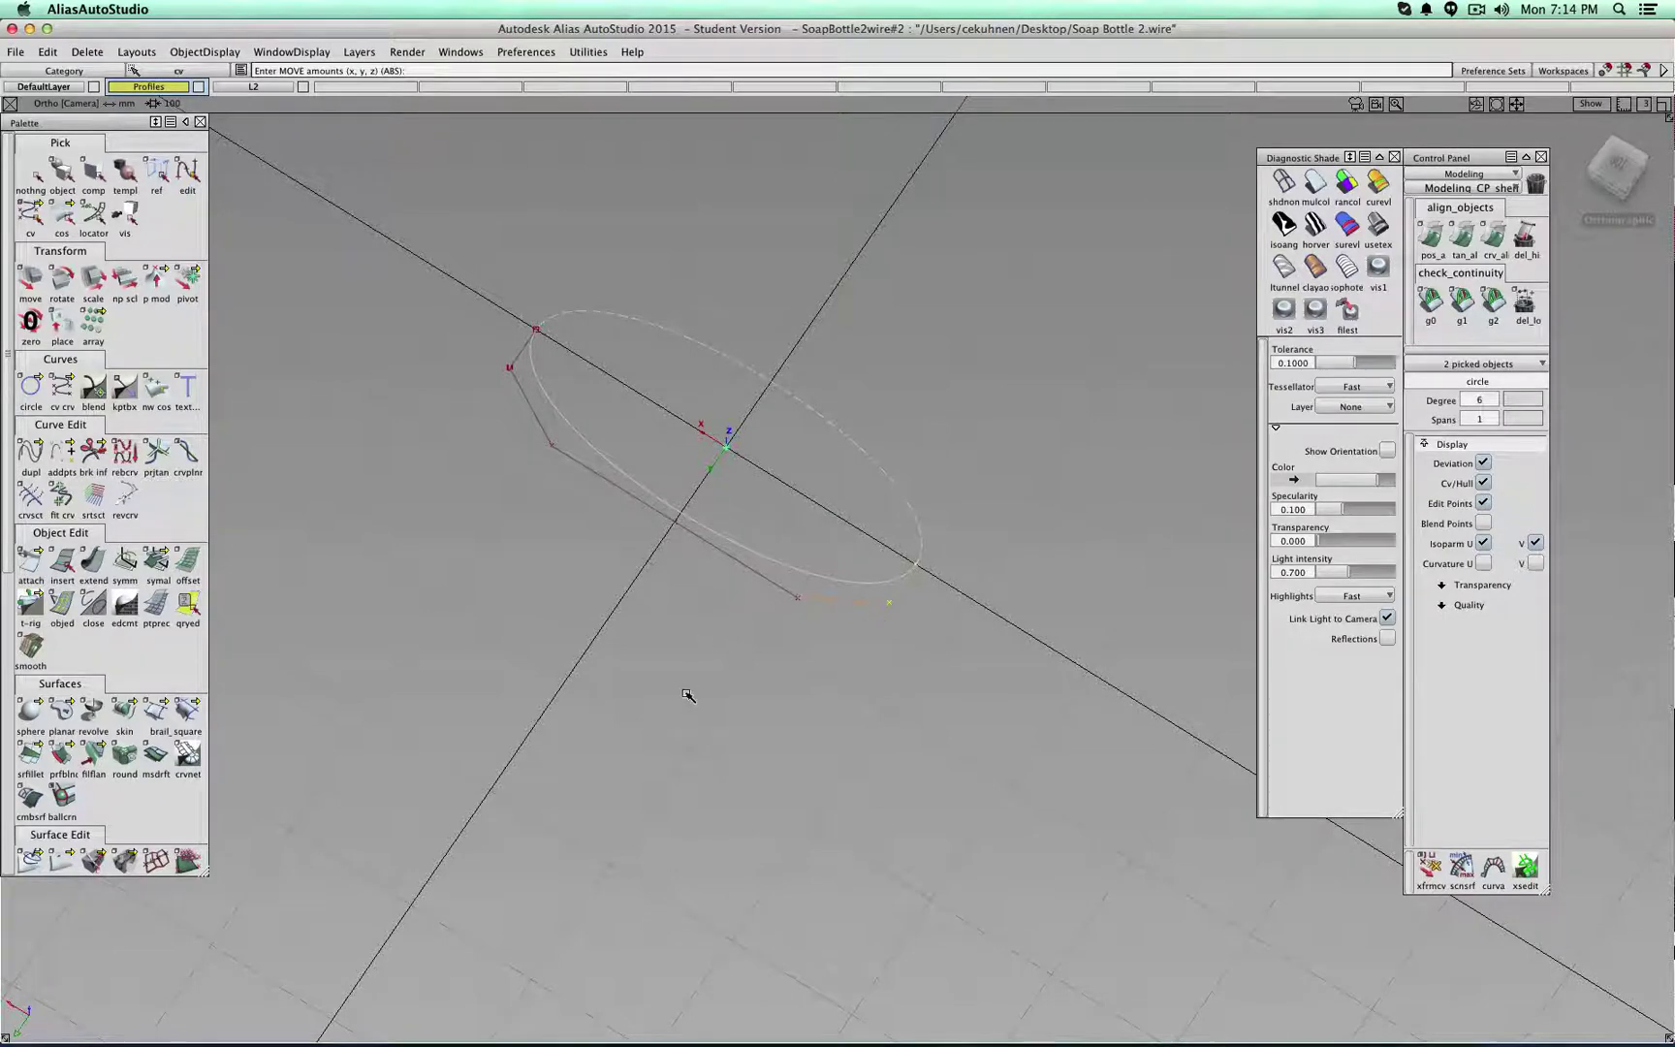
ctrl+shift+drag(689, 695, 684, 665)
alt+shift+drag(793, 729, 698, 567)
alt+shift+middle_drag(698, 567, 754, 694)
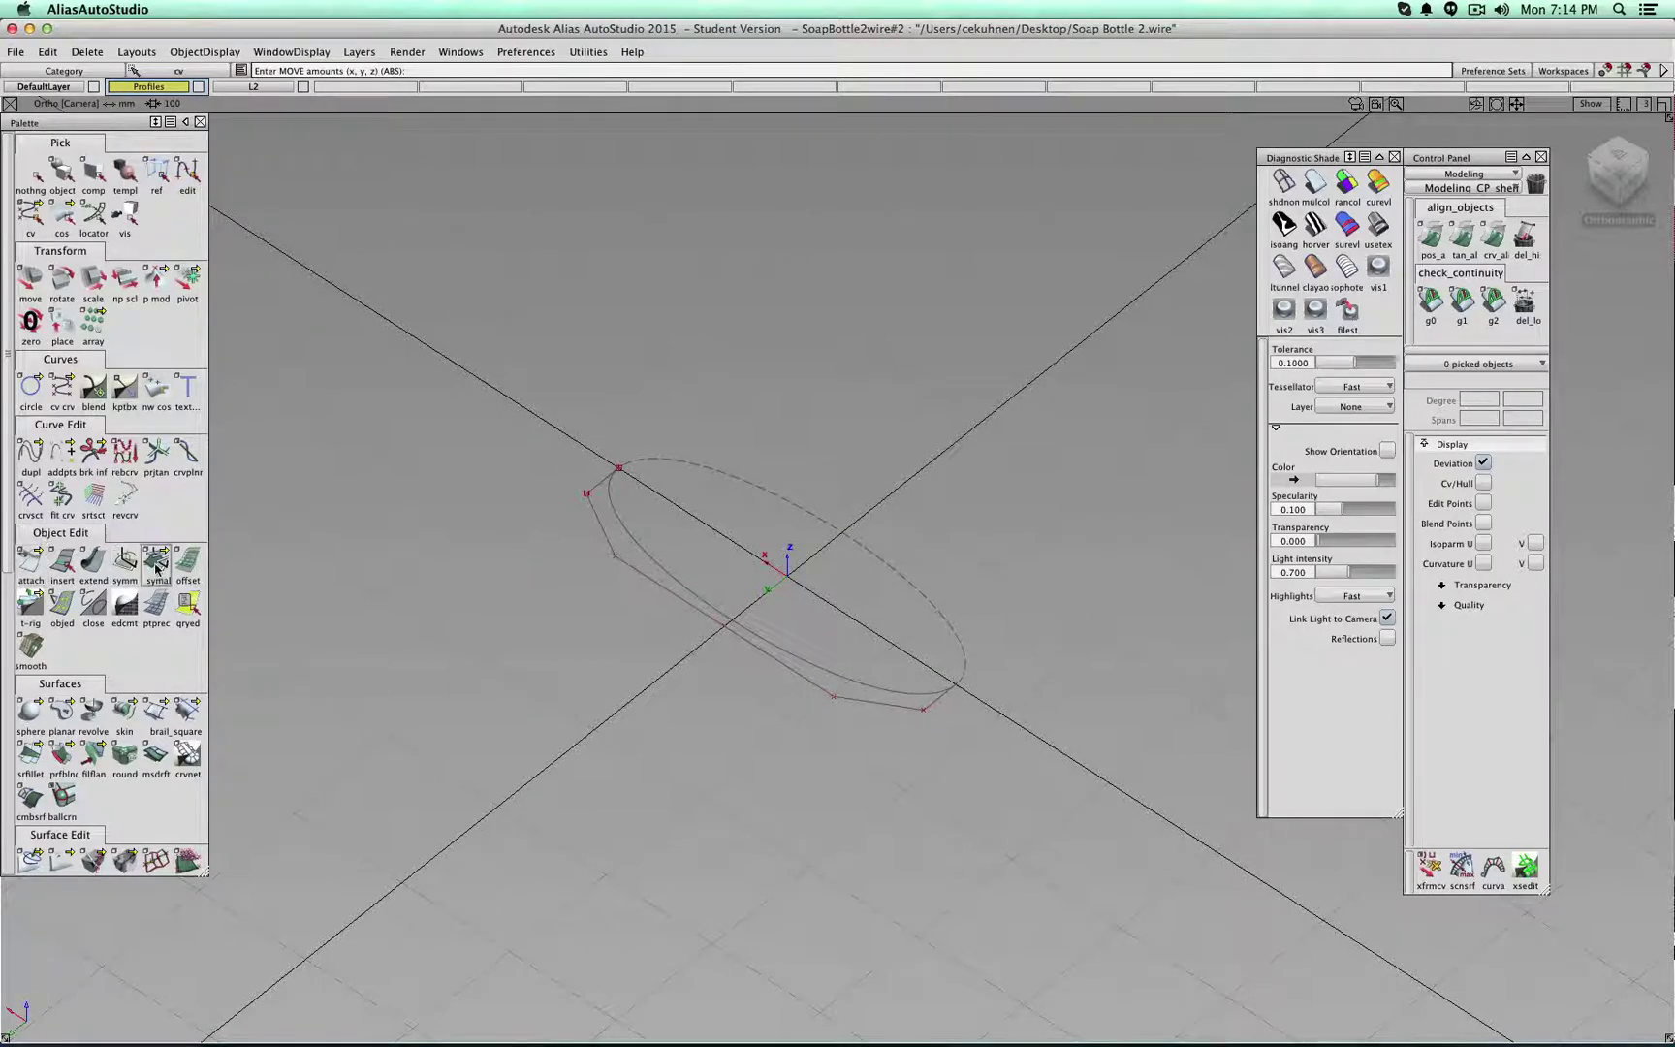
- Align one end of the half ellipse to the symmetry plane using Symmetry Plane Align with Project For Position enabled
drag(156, 567, 260, 560)
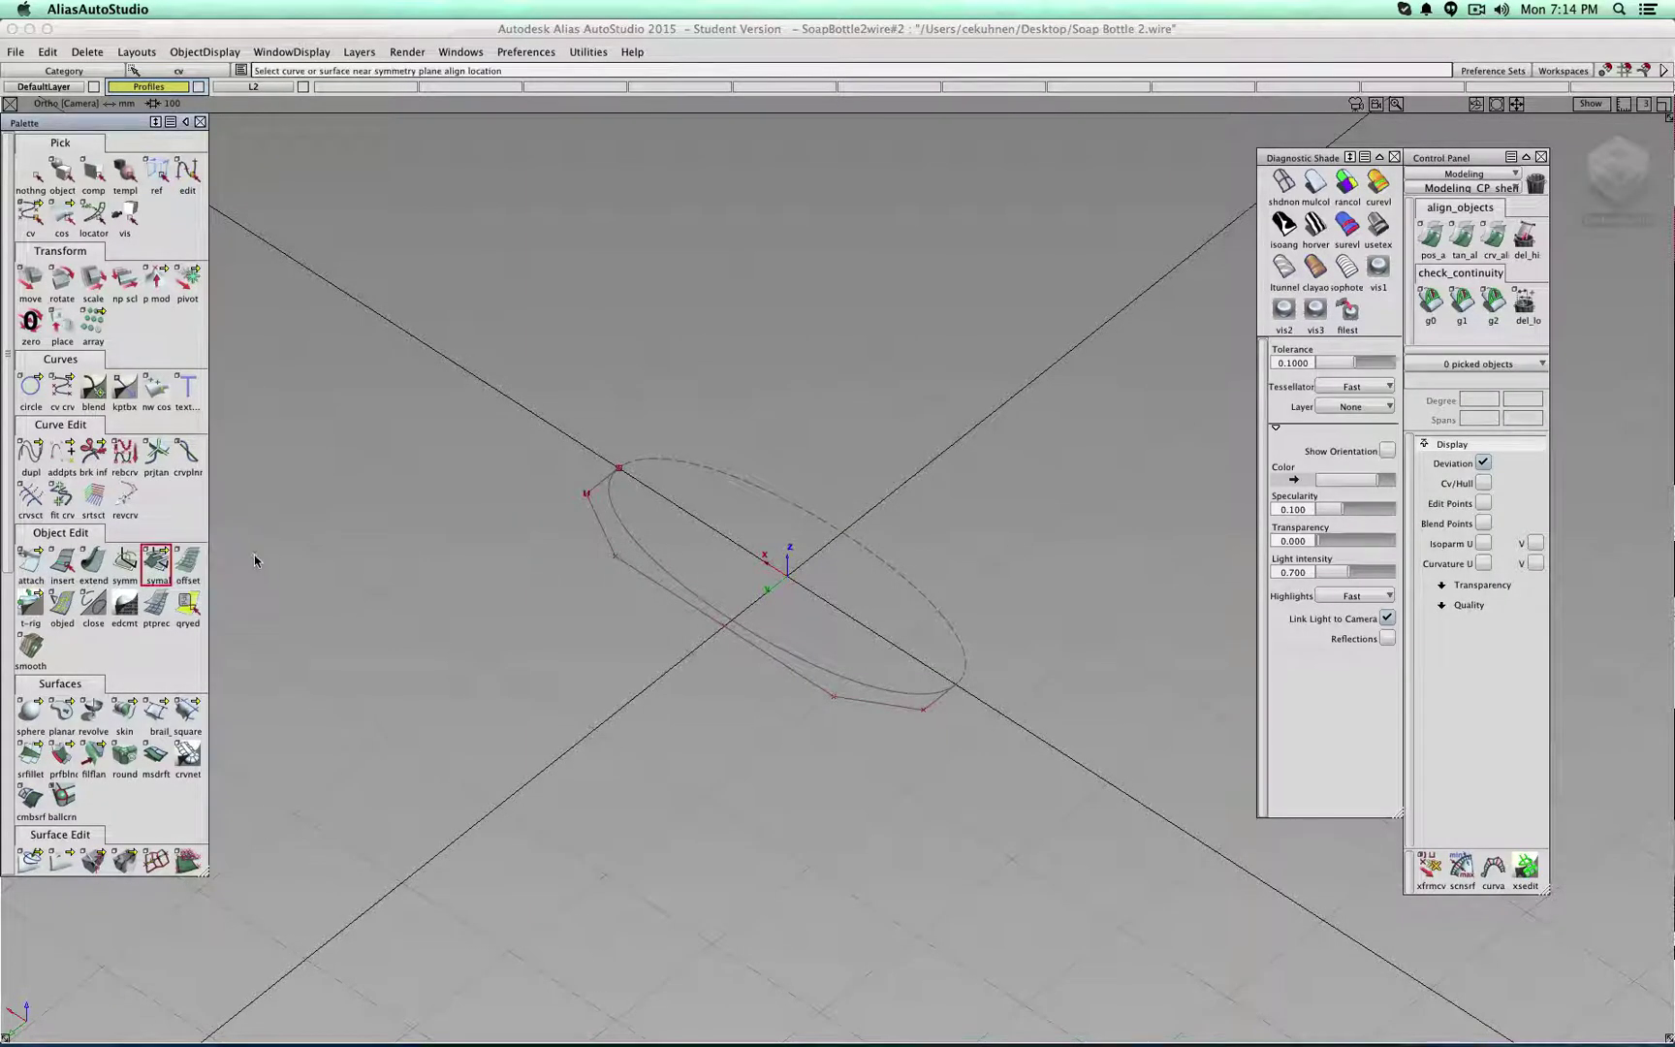
double_click(156, 565)
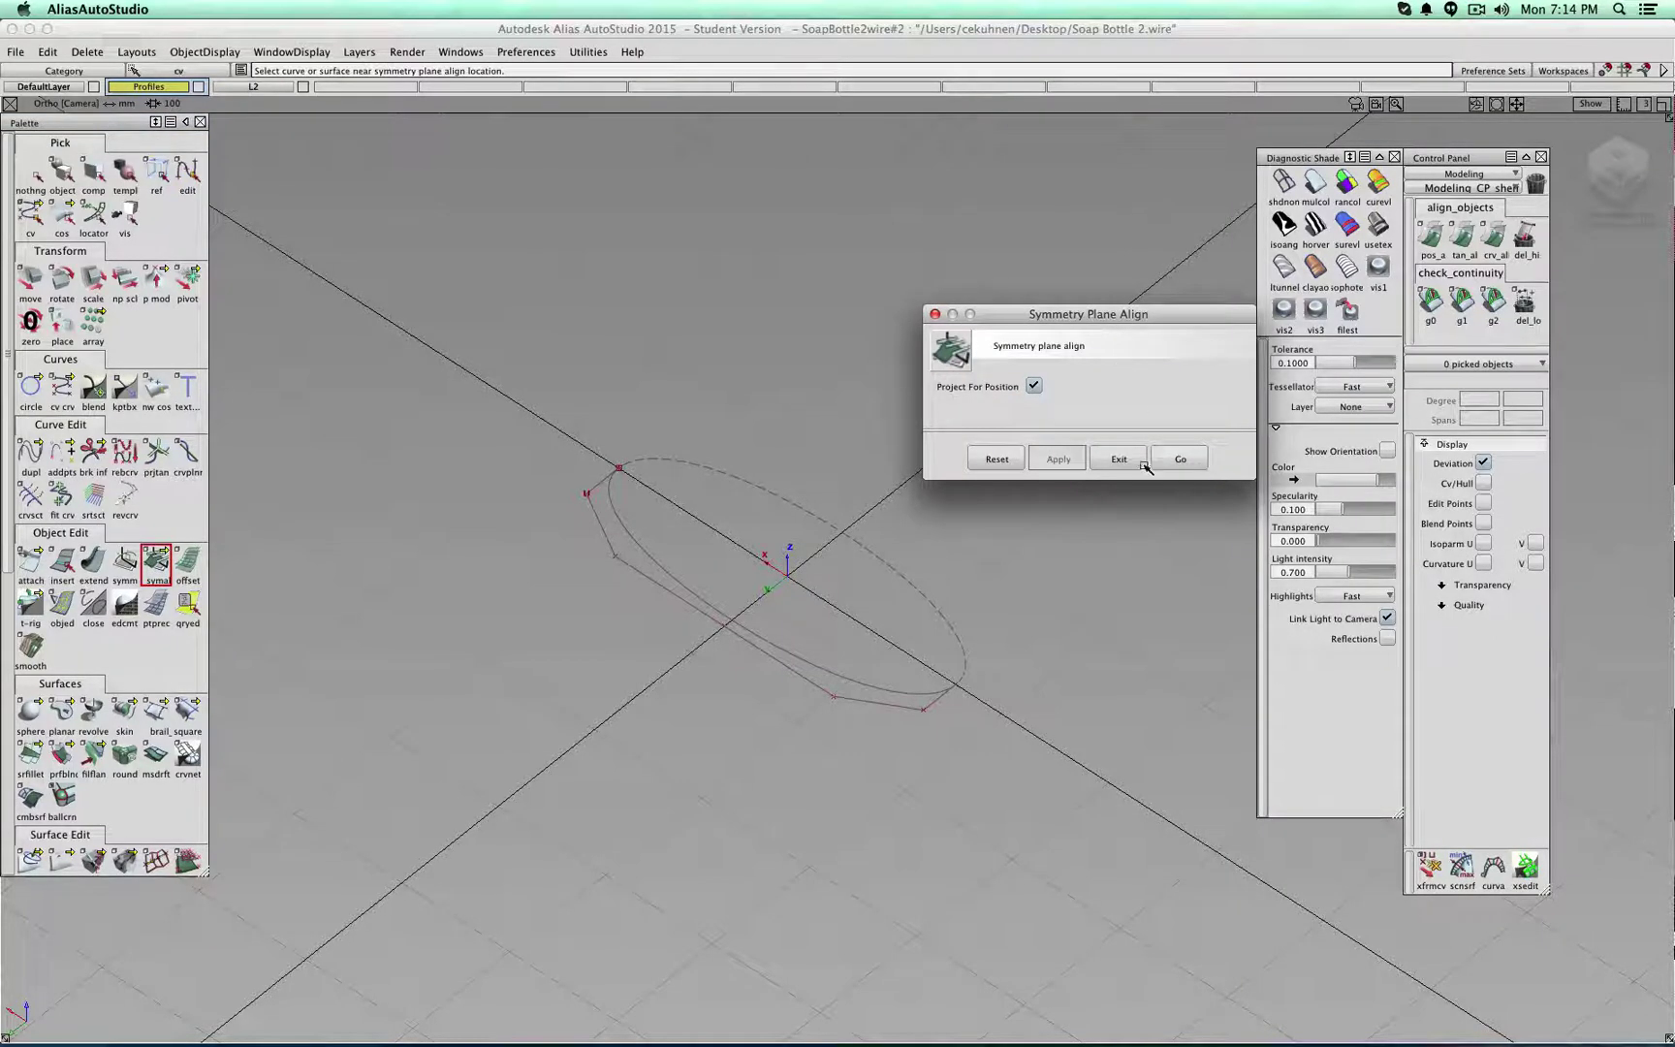
click(1193, 459)
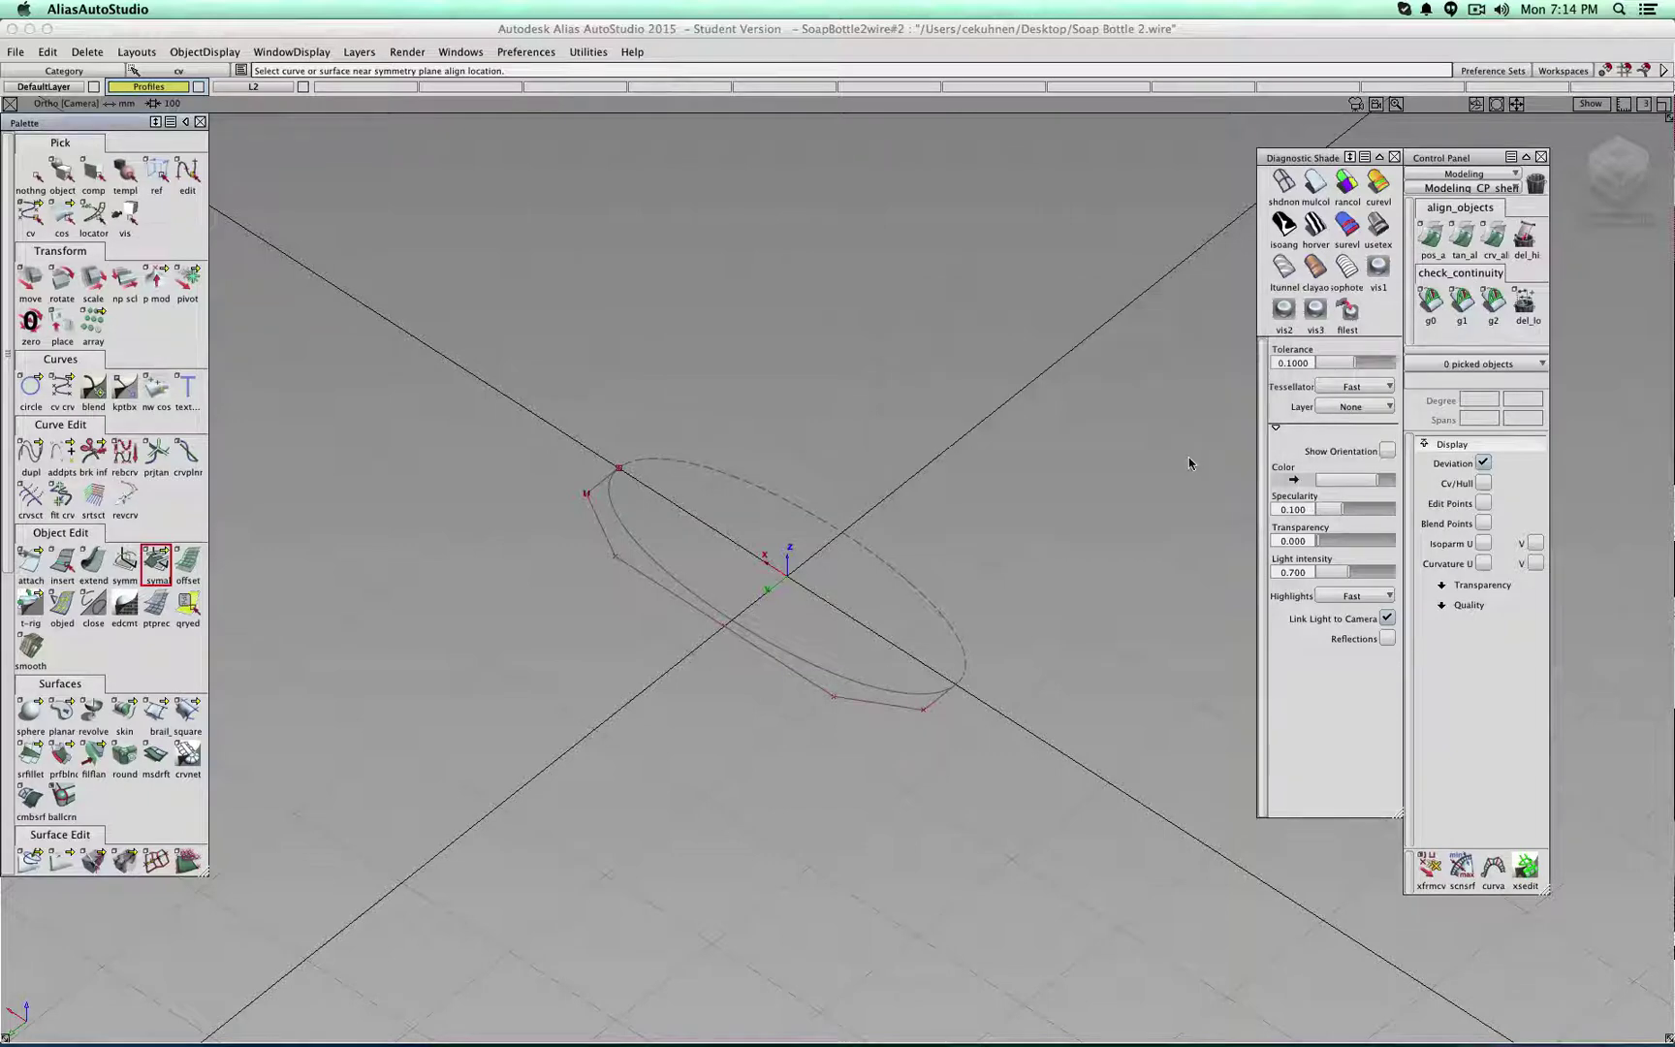
click(614, 482)
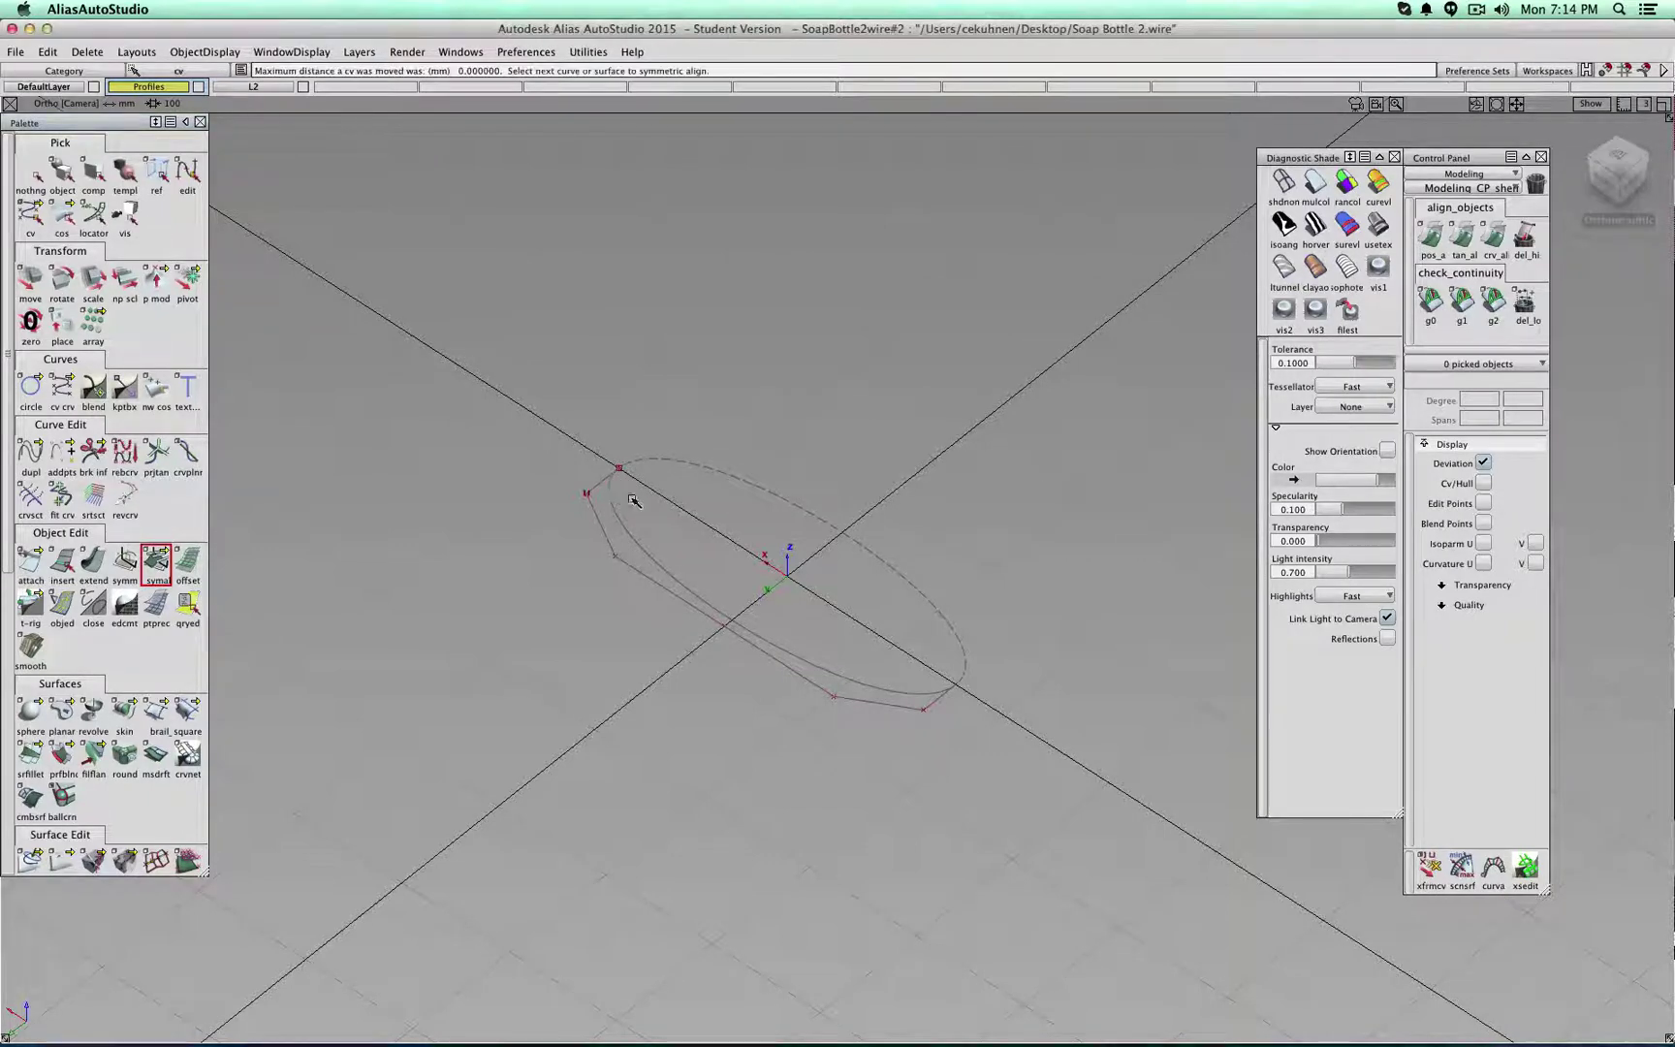
- Align both ends of the half ellipse to the symmetry plane, accepting the removal of construction history
click(952, 696)
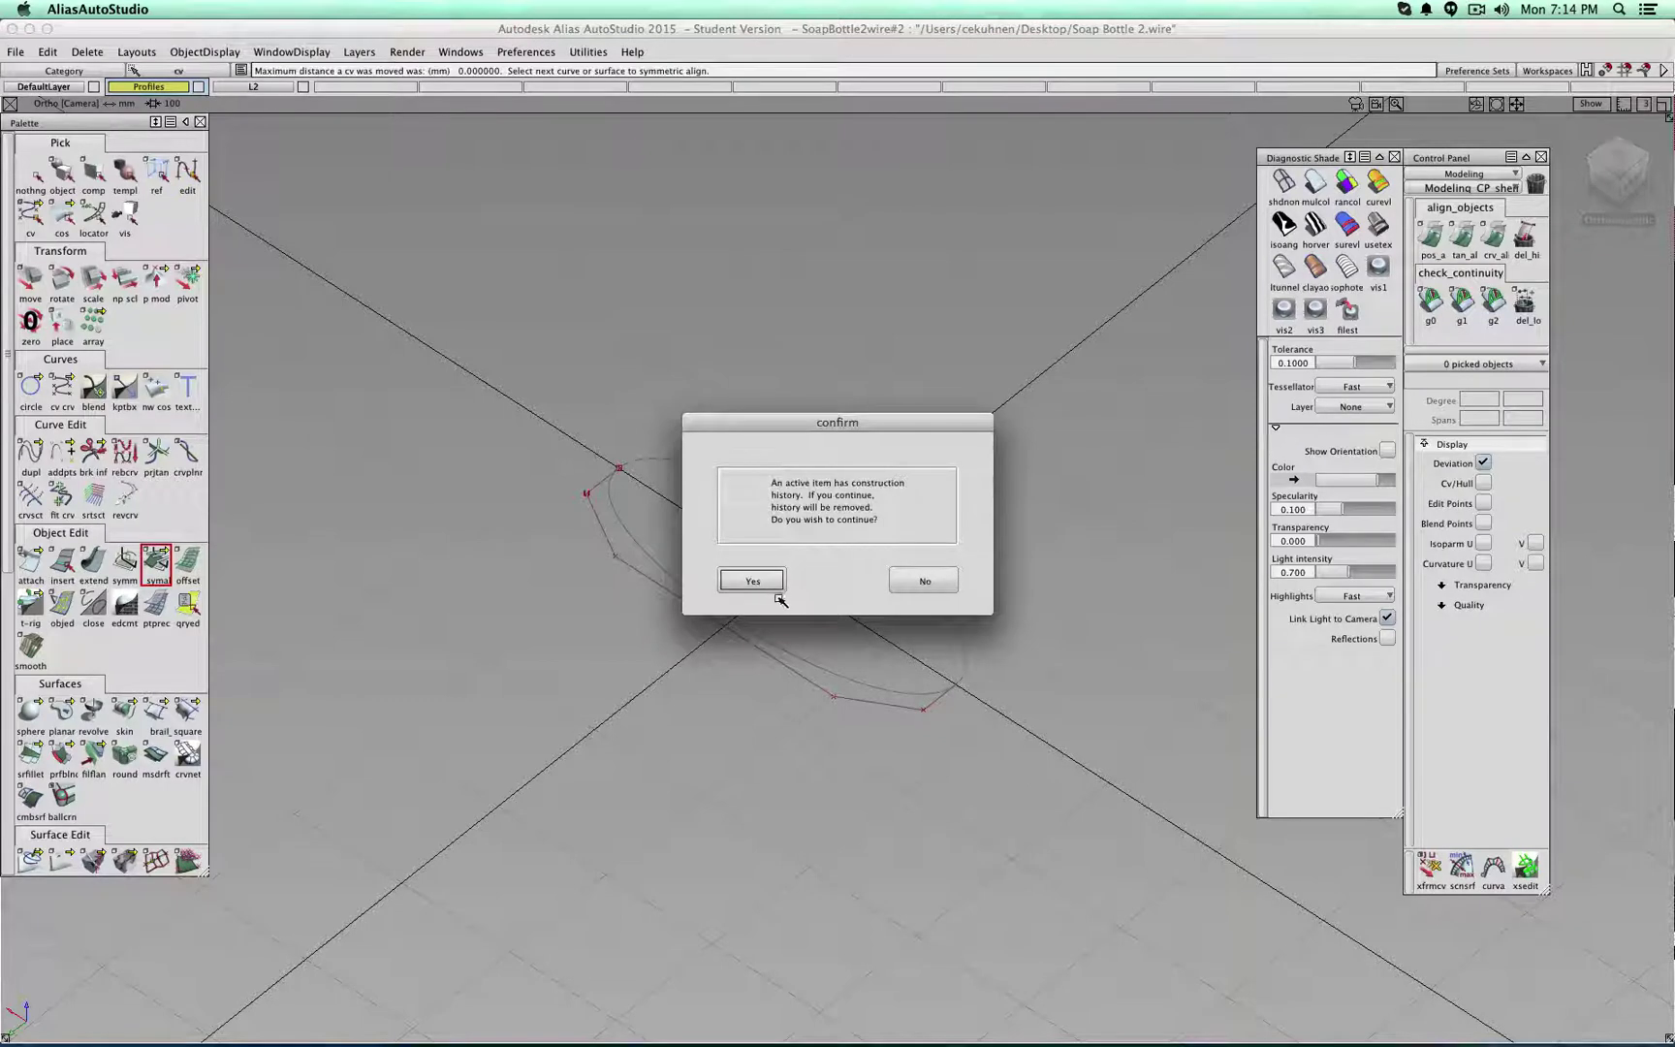
click(753, 581)
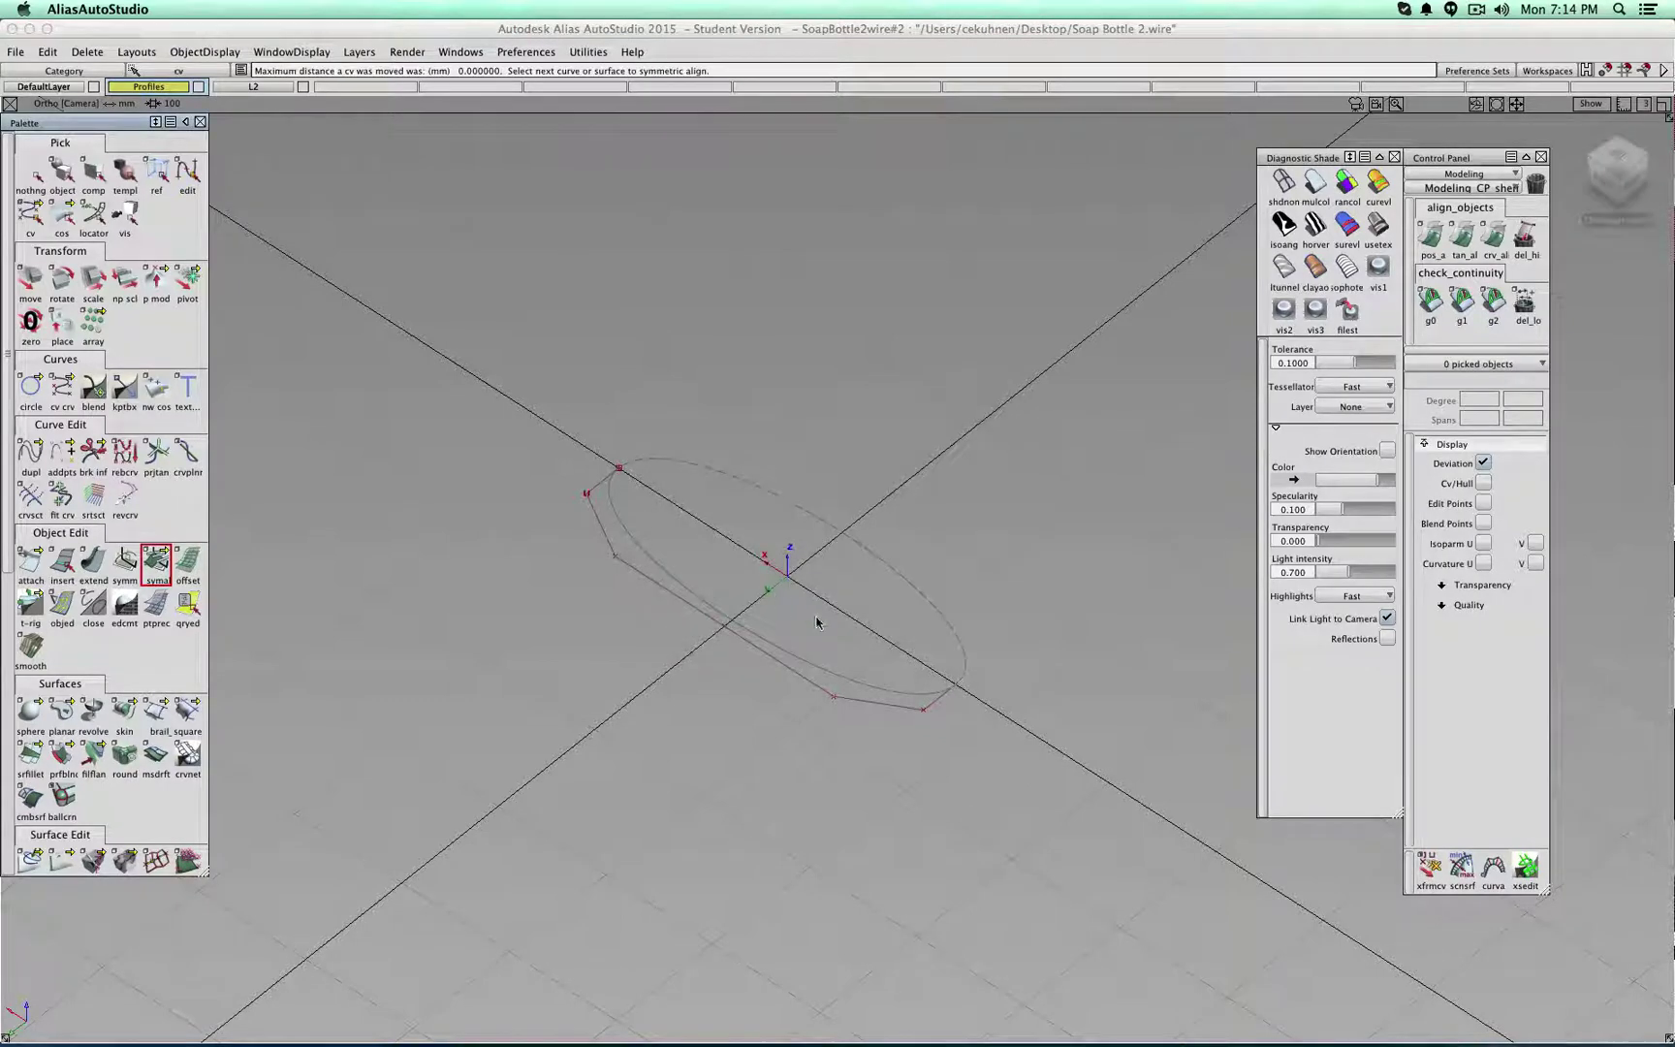
click(610, 489)
click(748, 579)
- Try moving the CVs at one end of the half ellipse, and undo the moves
click(30, 214)
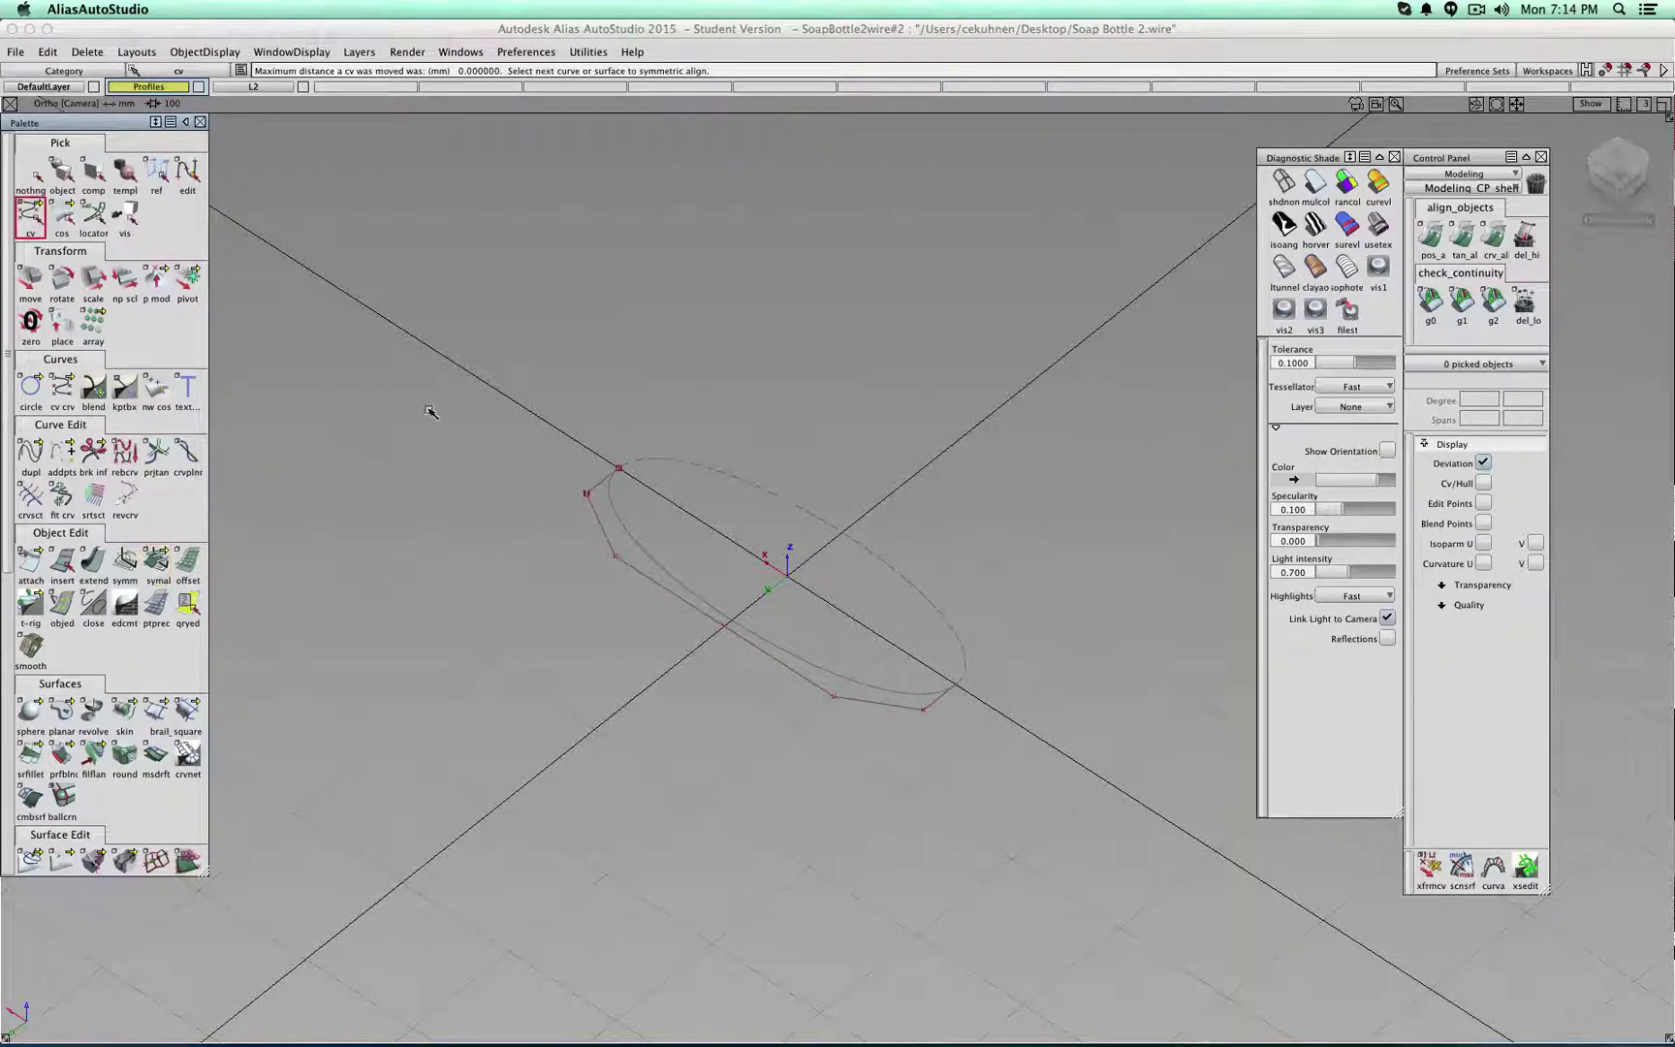
ctrl+shift+drag(442, 411, 450, 372)
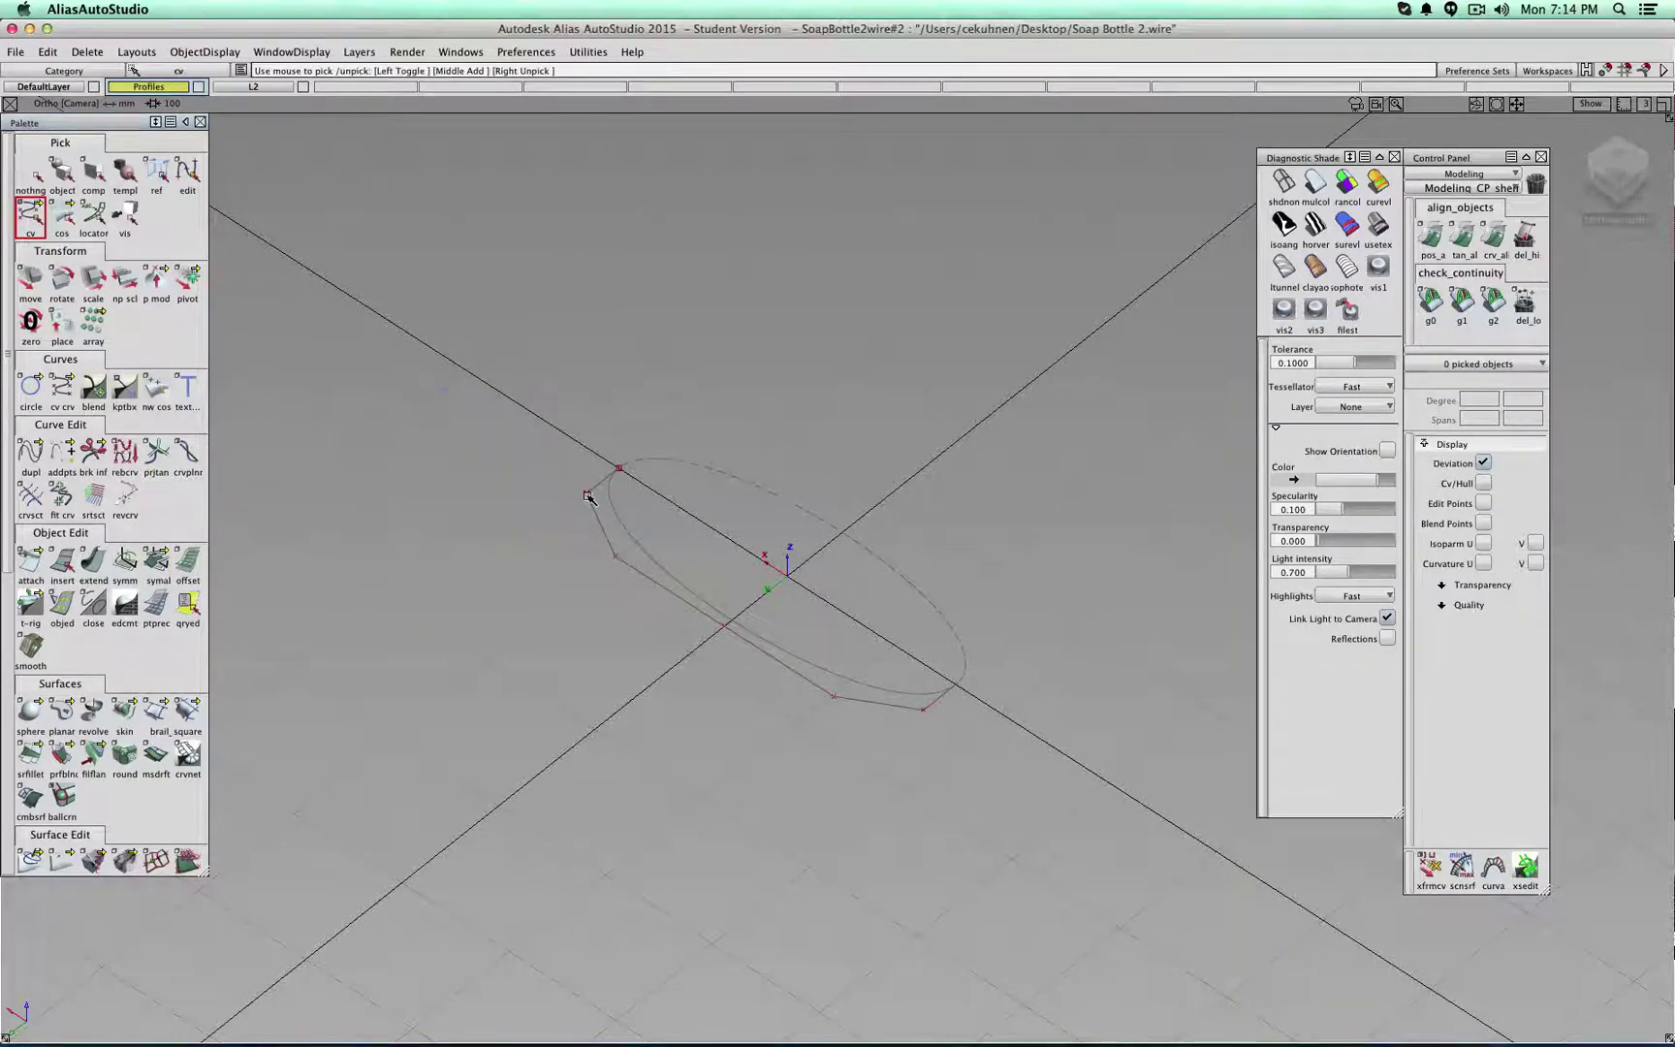
click(589, 496)
ctrl+shift+drag(458, 511, 437, 469)
drag(542, 506, 584, 590)
drag(580, 586, 506, 526)
key(super+z)
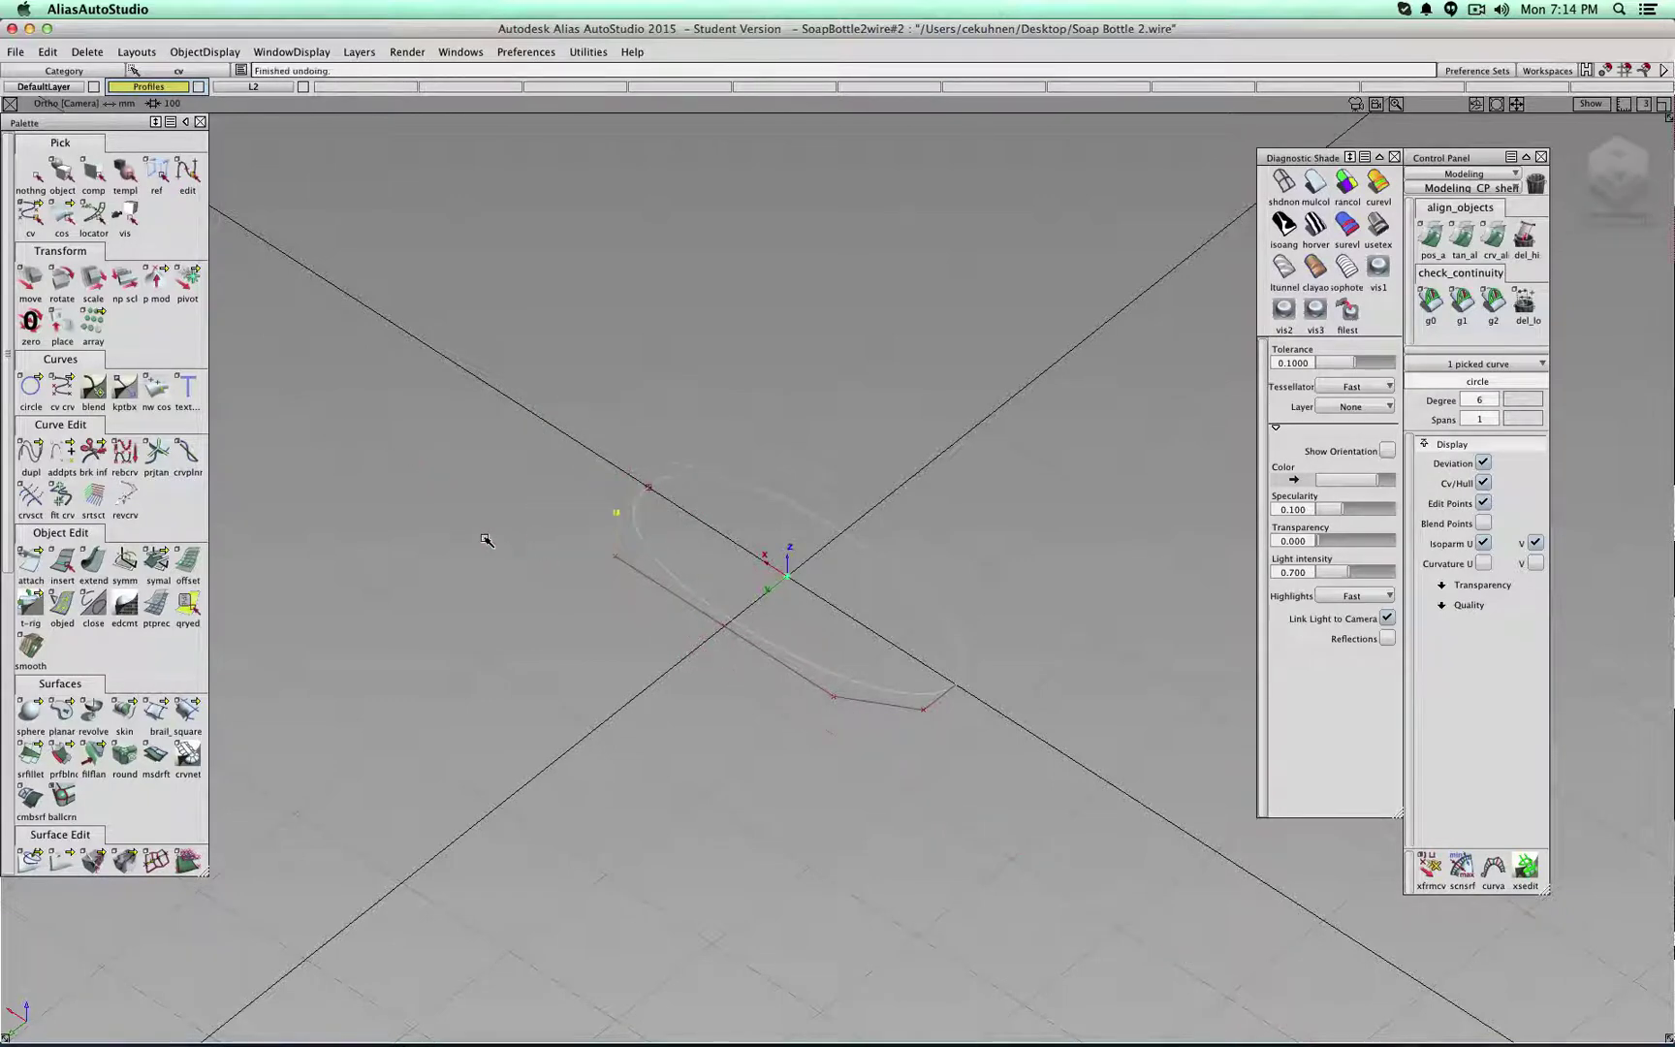
key(super+z)
- Paste a duplicate of the half ellipse and try rotating it, undoing the rotation
click(25, 179)
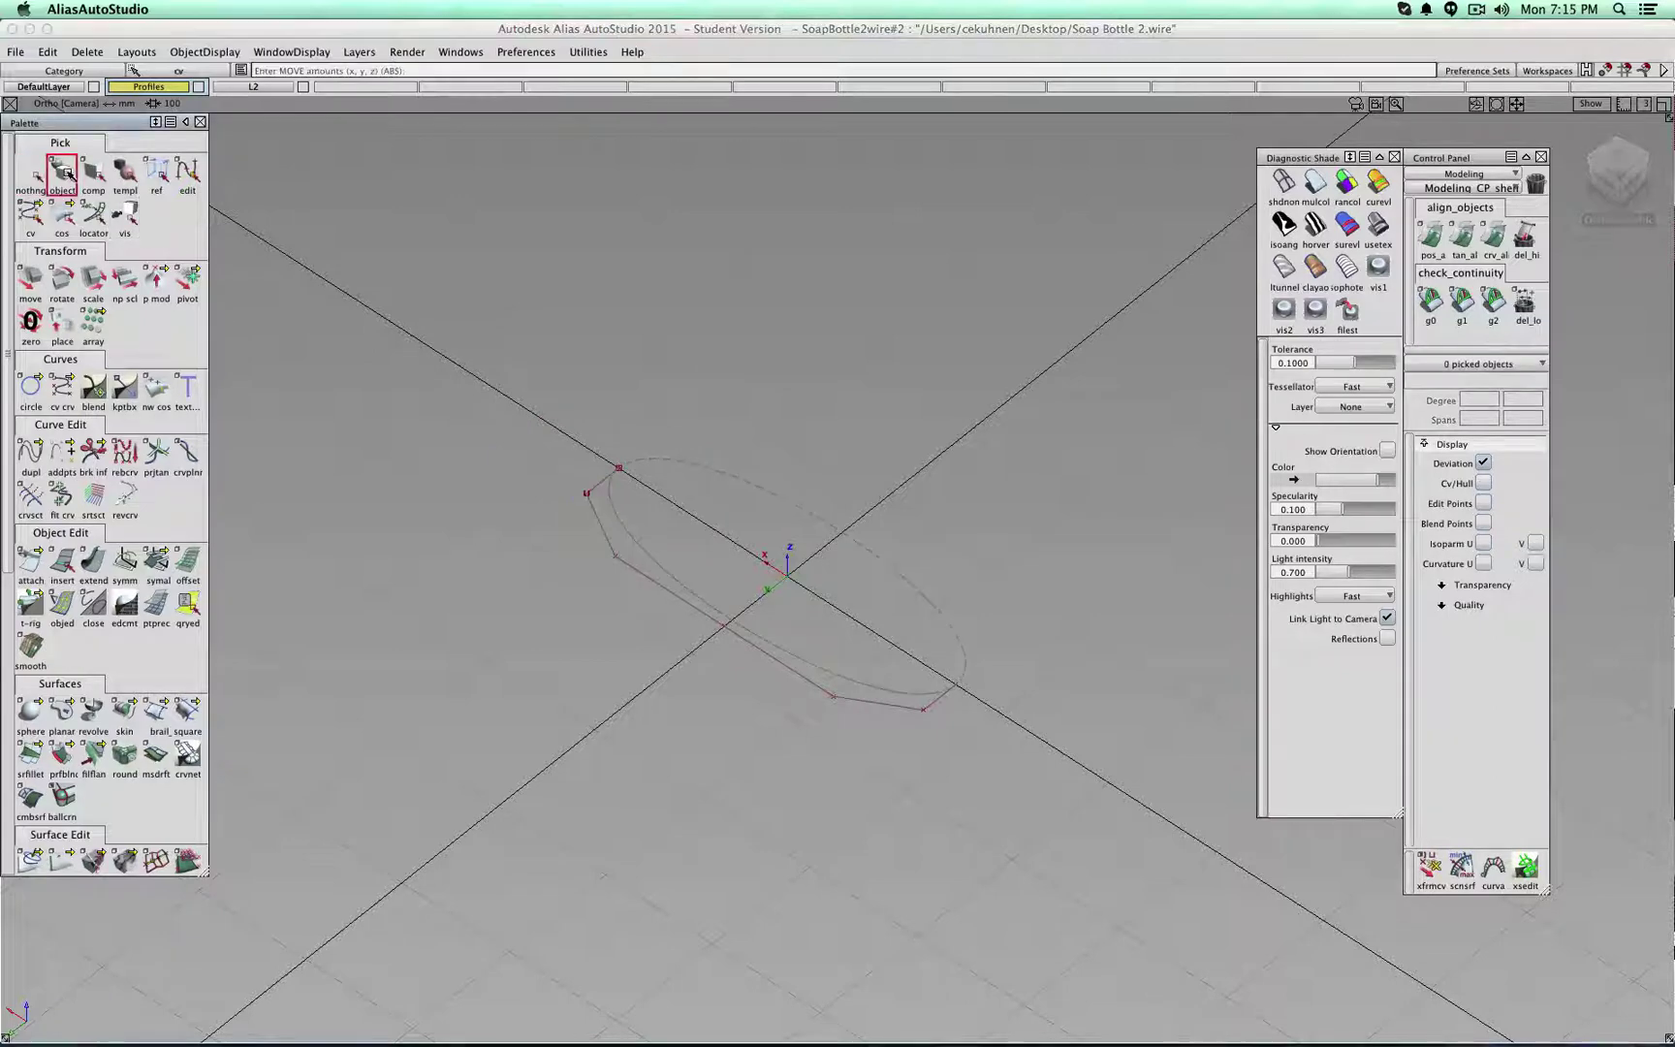
alt+shift+right_drag(671, 544, 690, 607)
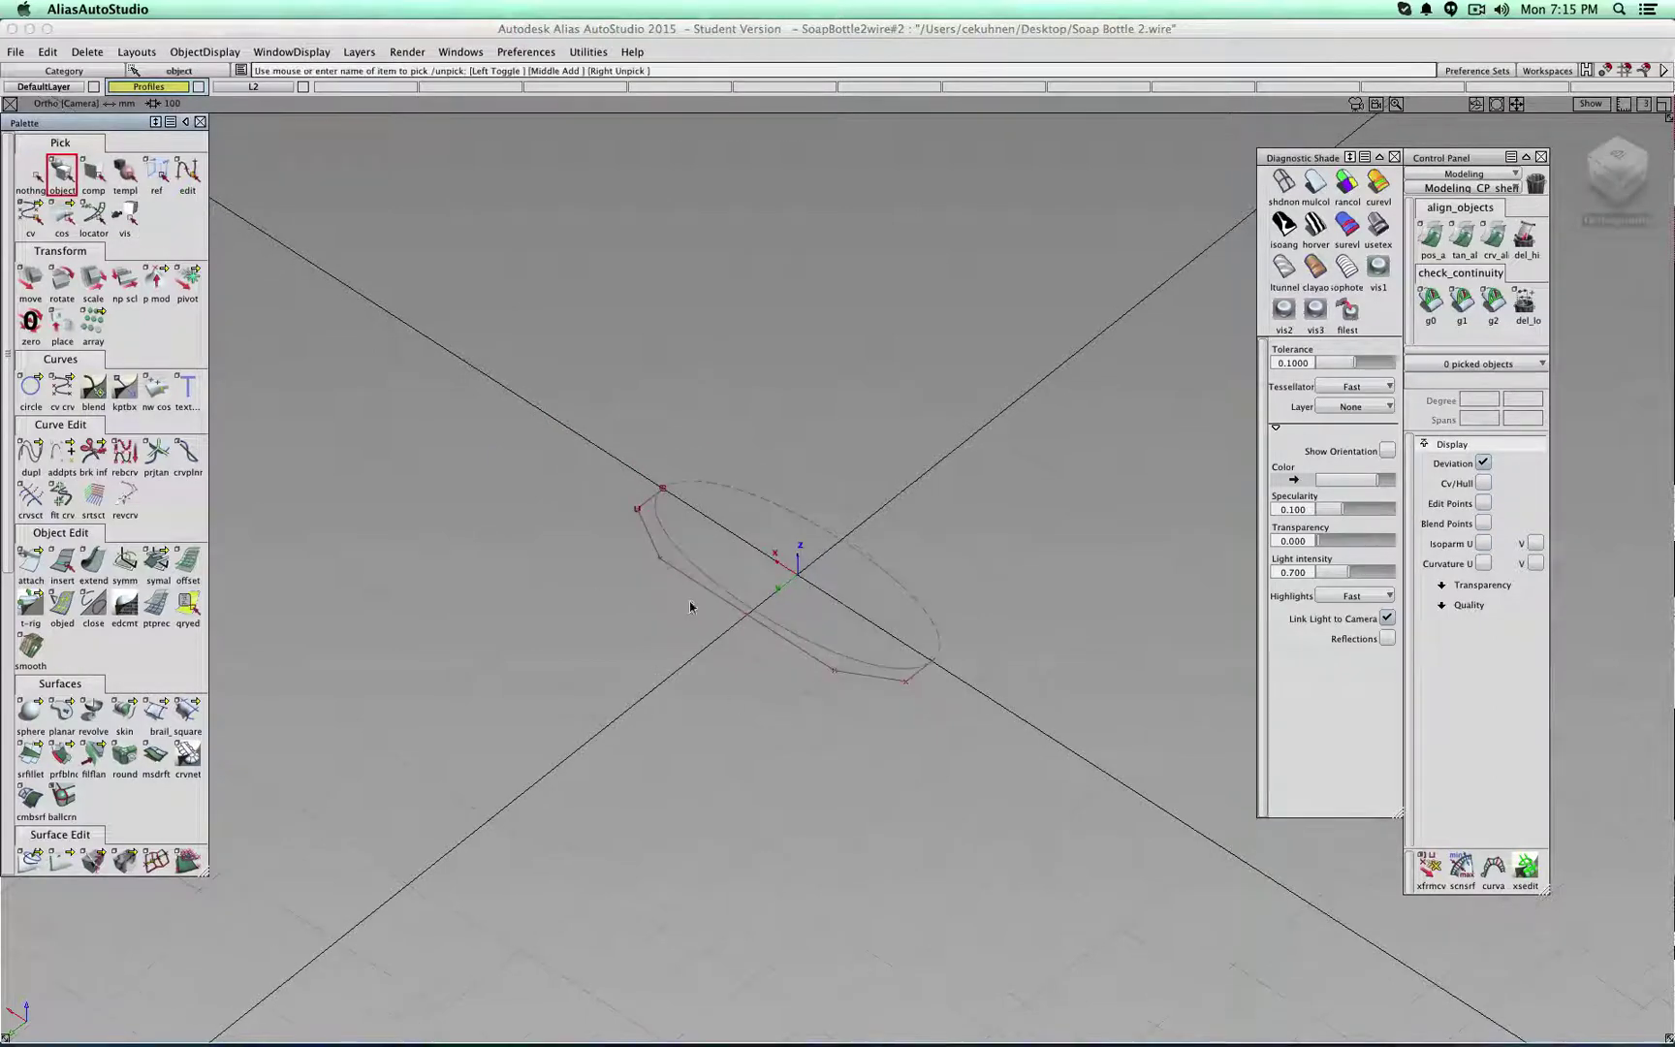
click(761, 625)
alt+shift+drag(954, 378, 1052, 307)
alt+shift+middle_drag(1052, 308, 969, 456)
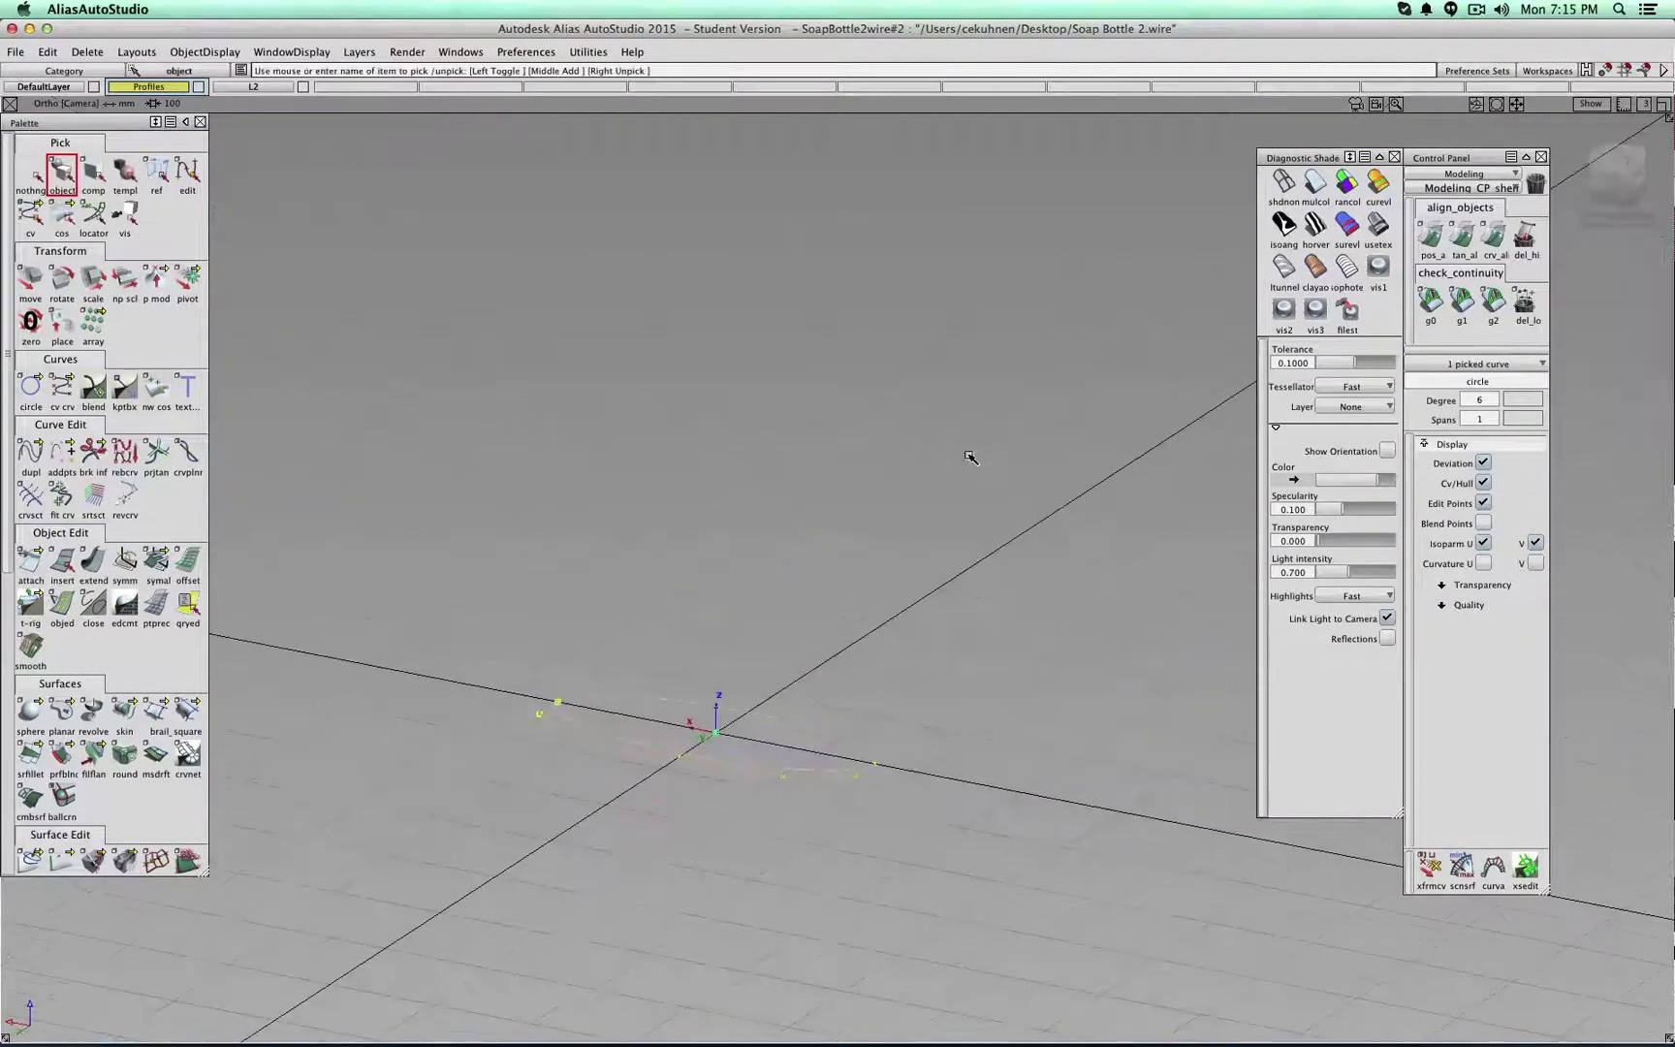
key(super+v)
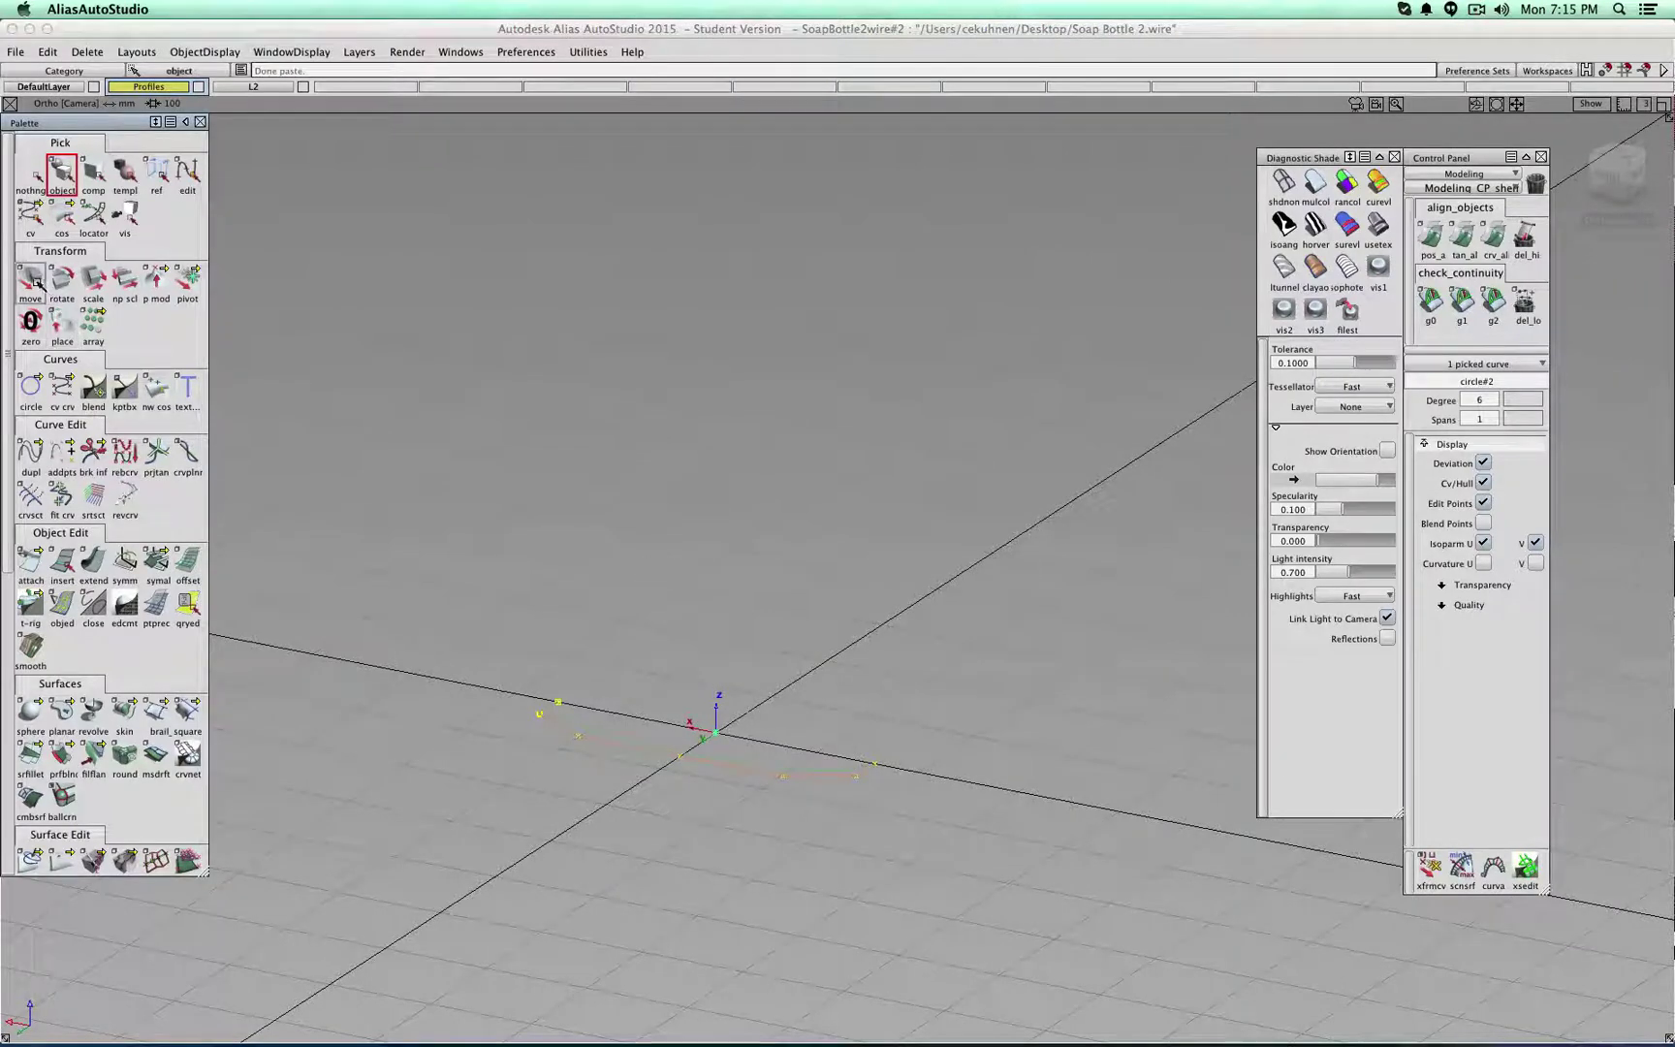
click(61, 281)
drag(693, 610, 721, 430)
key(super+z)
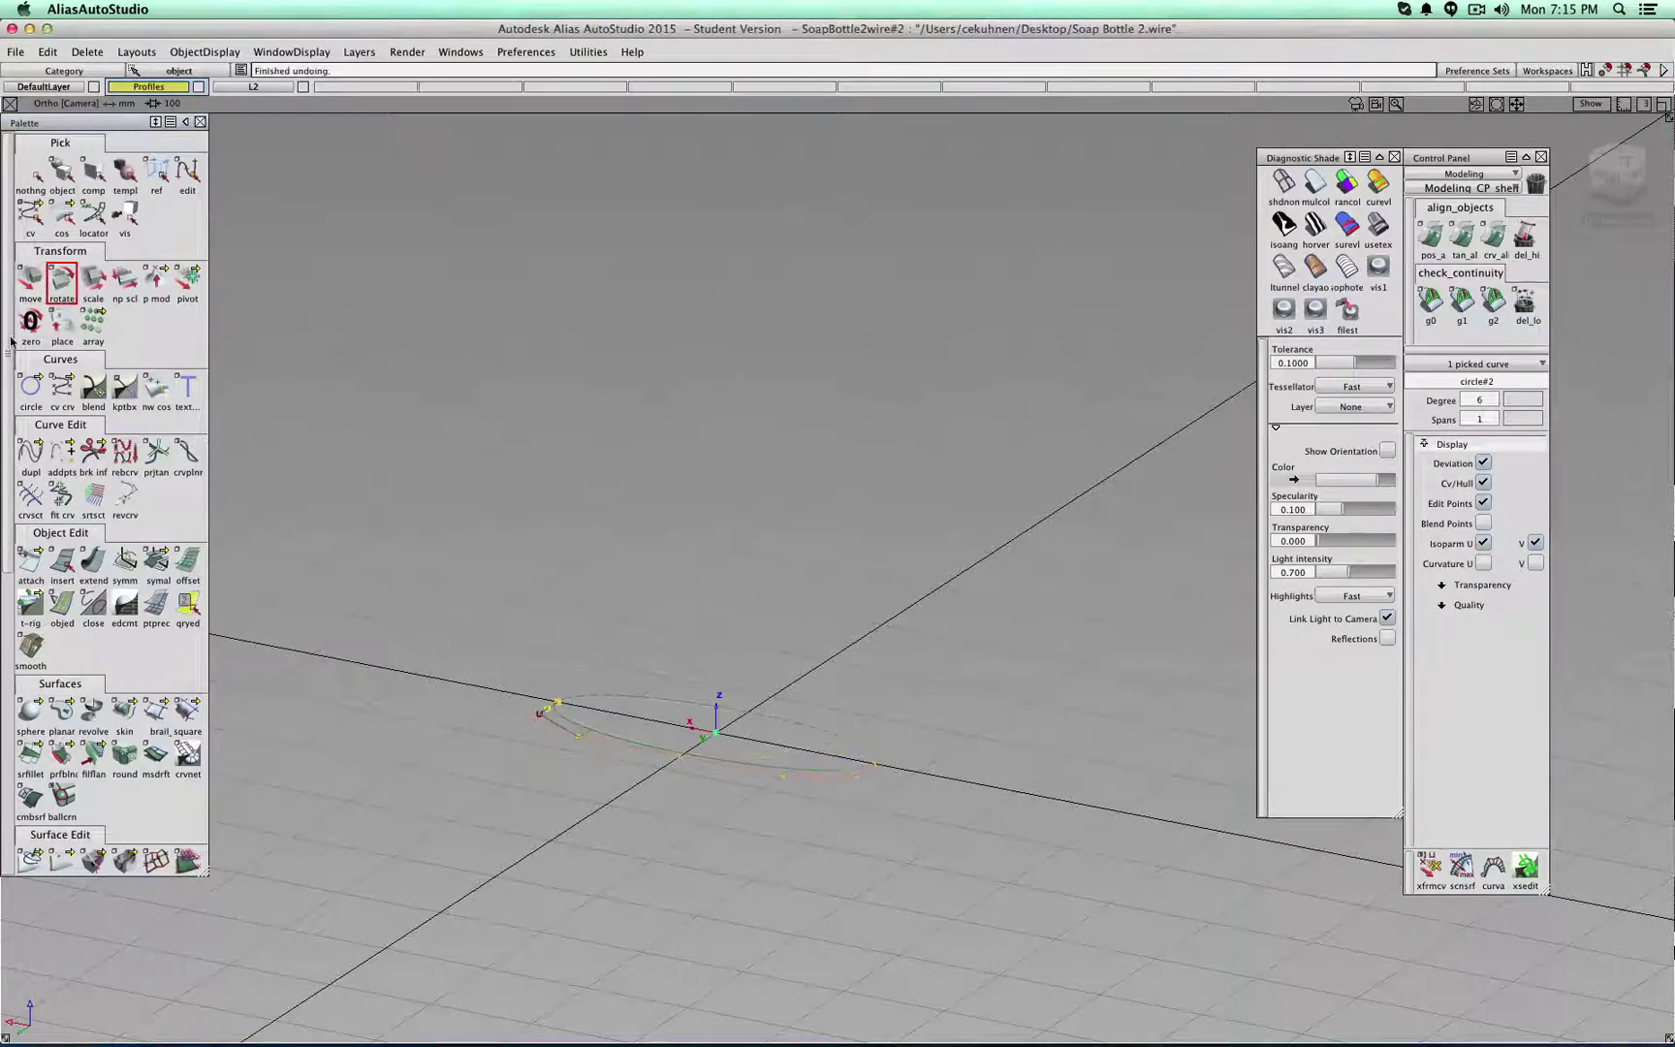
- Delete the pasted duplicate of the half ellipse together with its construction history
alt+shift+drag(579, 529, 449, 685)
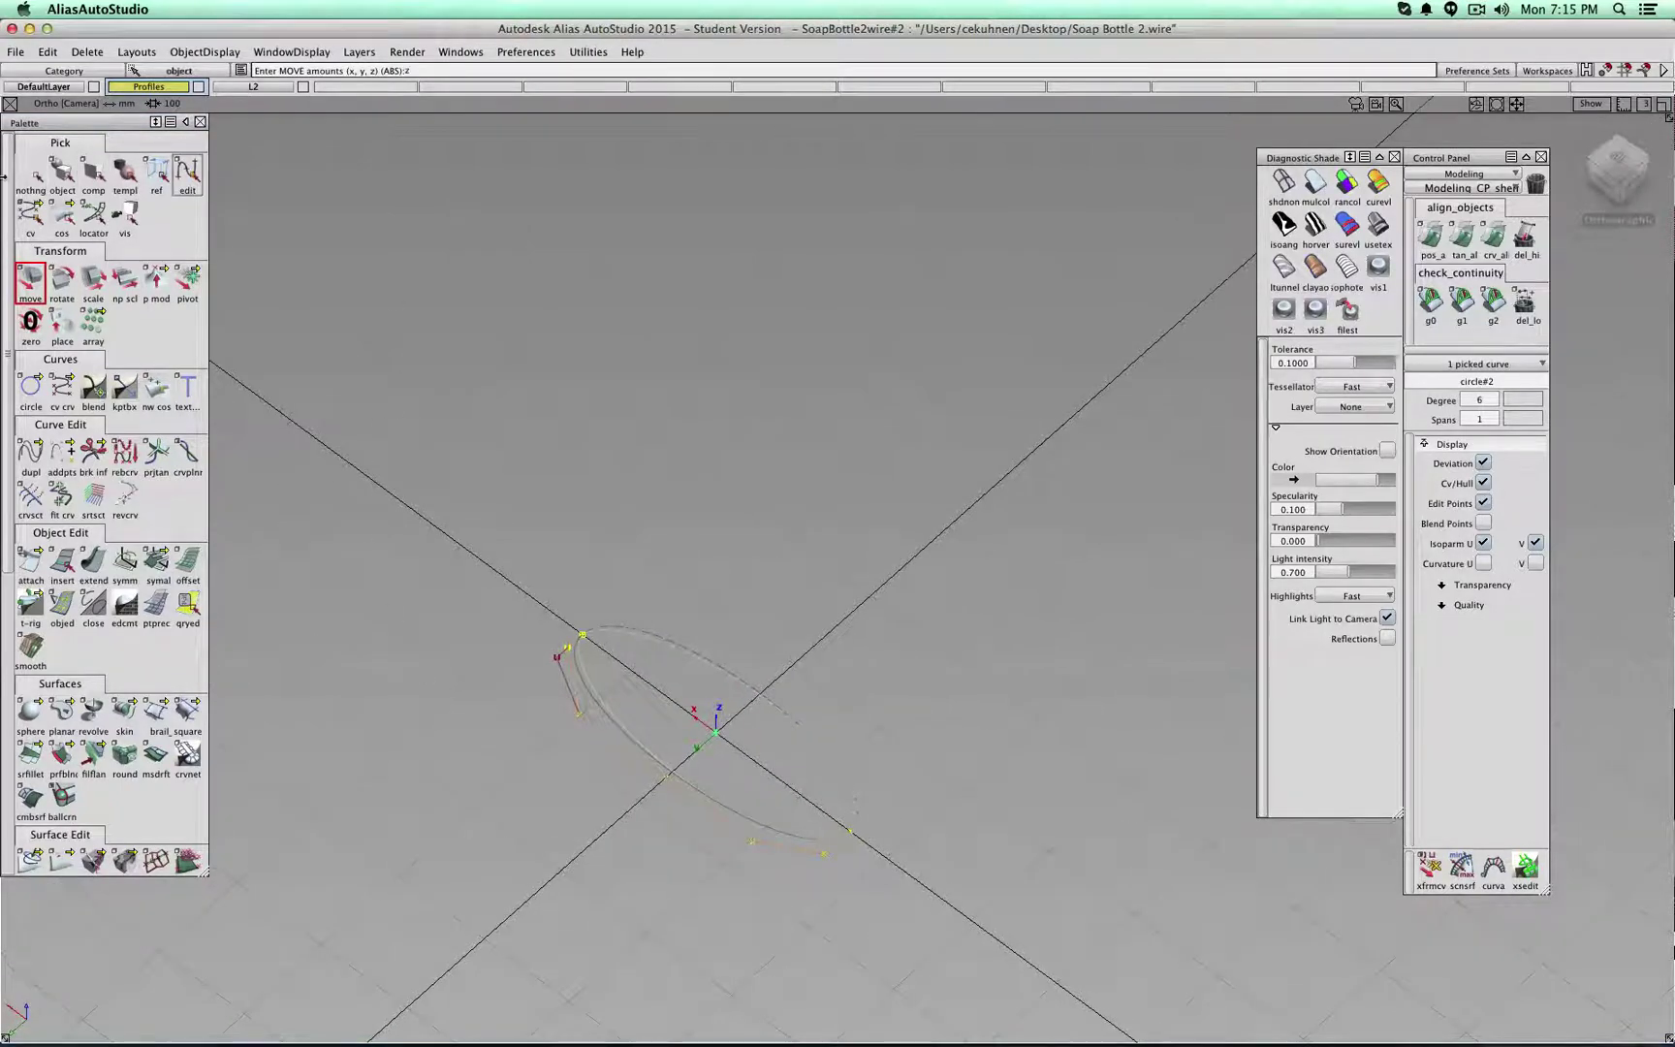
scroll(433, 675, up, 5)
scroll(432, 675, down, 3)
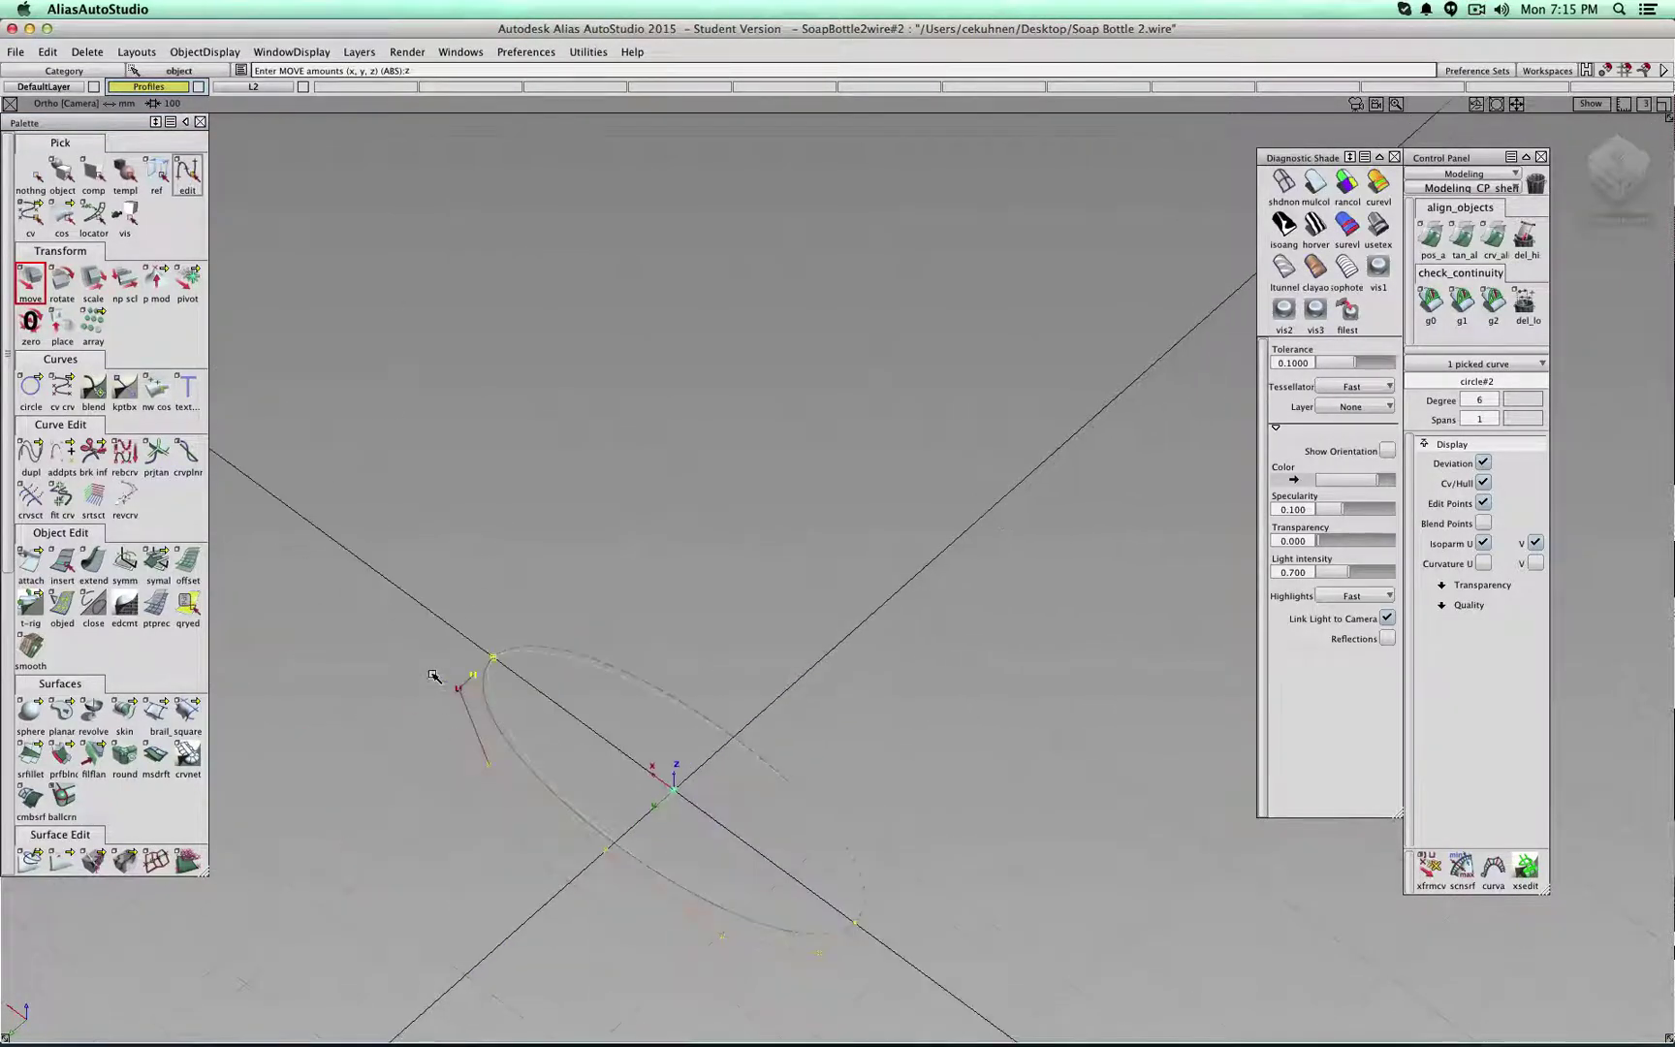
click(85, 173)
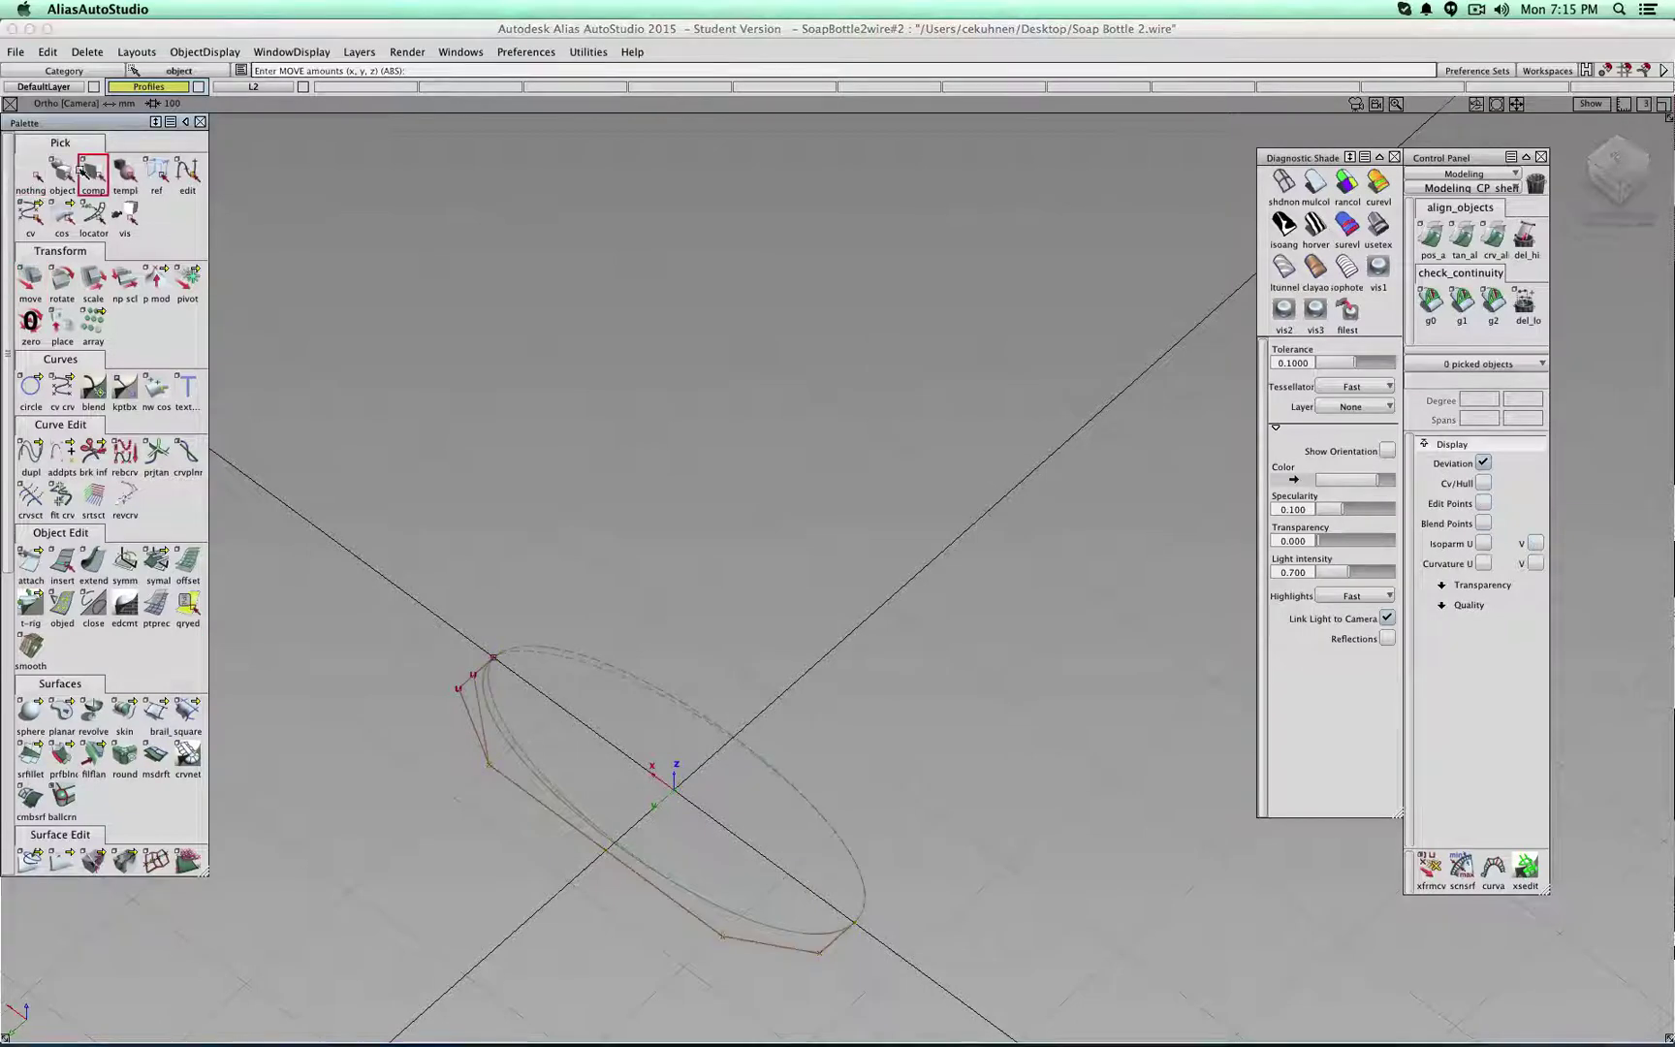
click(500, 684)
key(Delete)
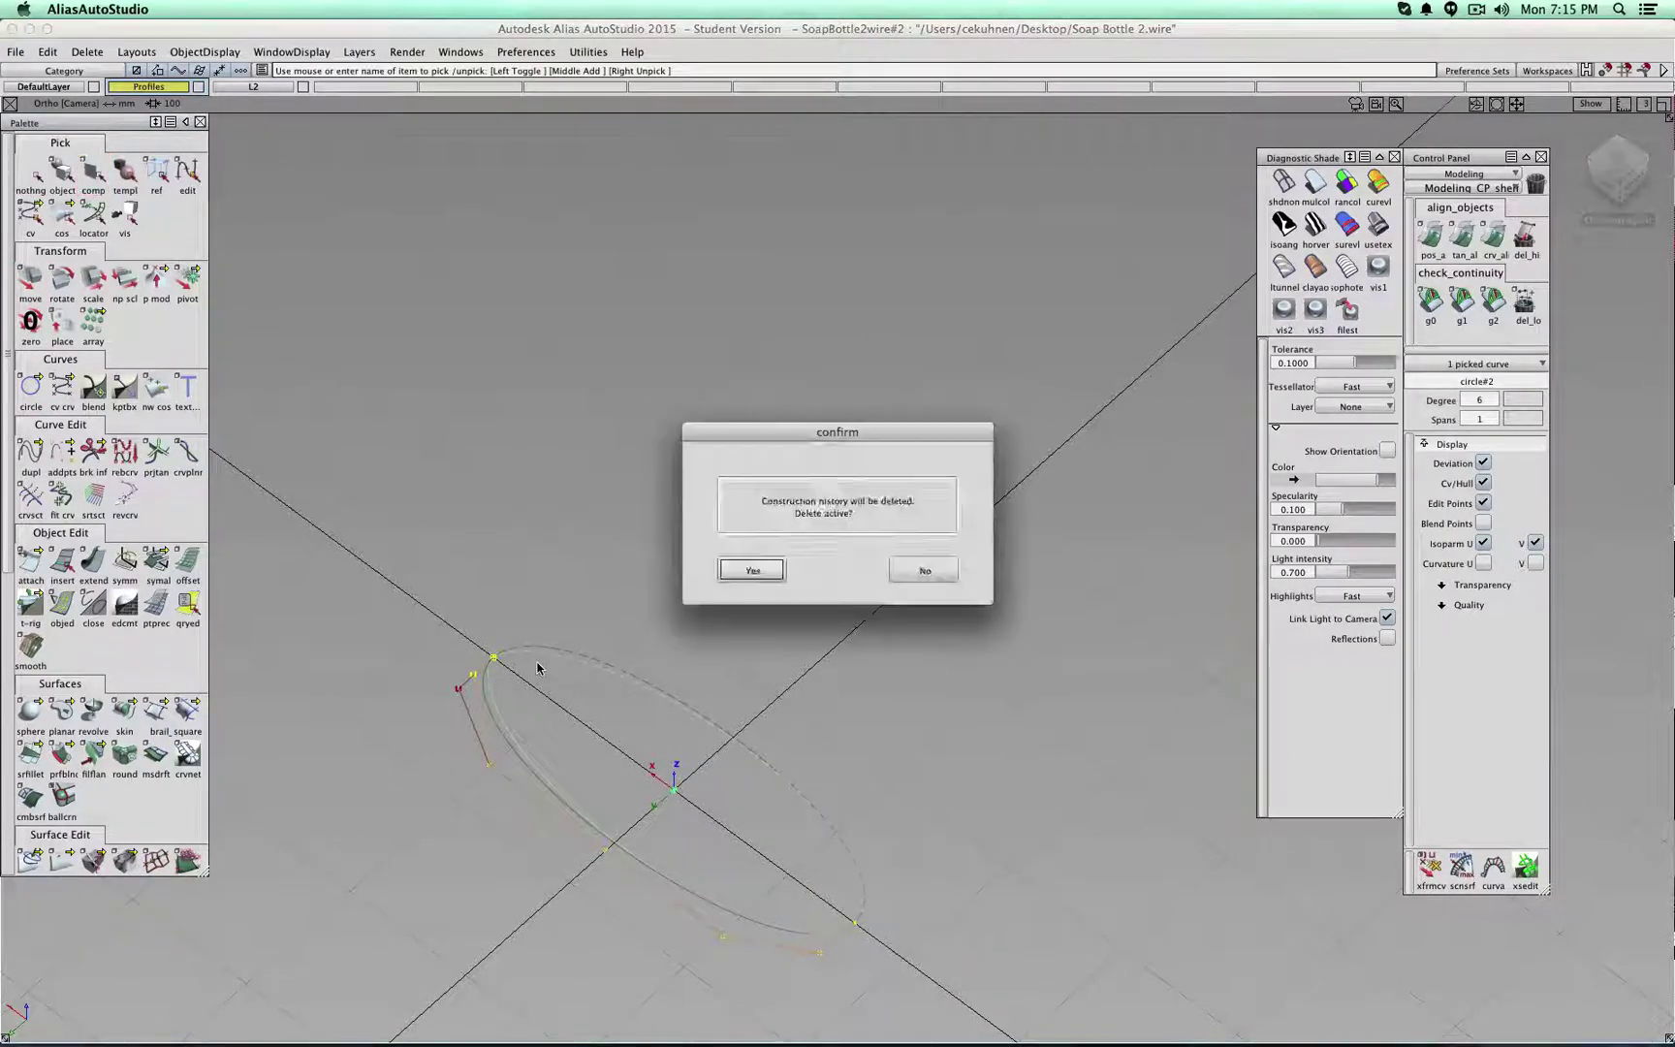
key(Return)
- Copy and paste the half ellipse, and move the copy straight up along Z as the upper body profile
click(485, 702)
key(super+c)
key(super+v)
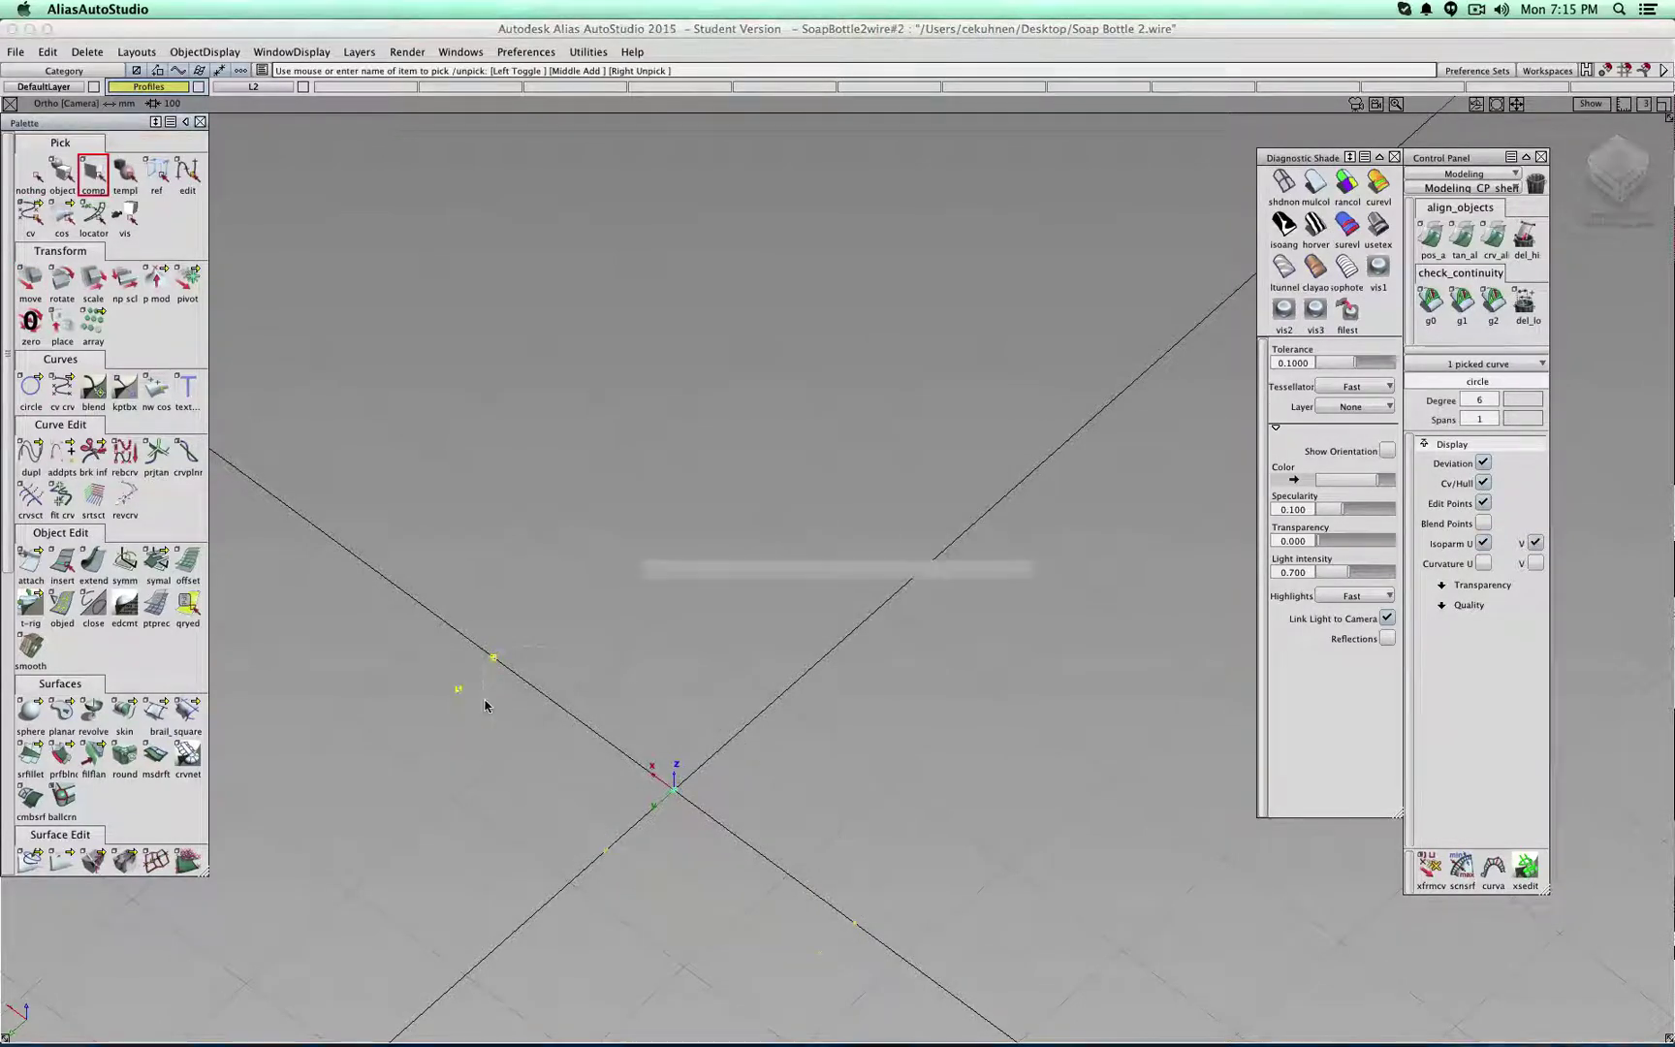
click(31, 287)
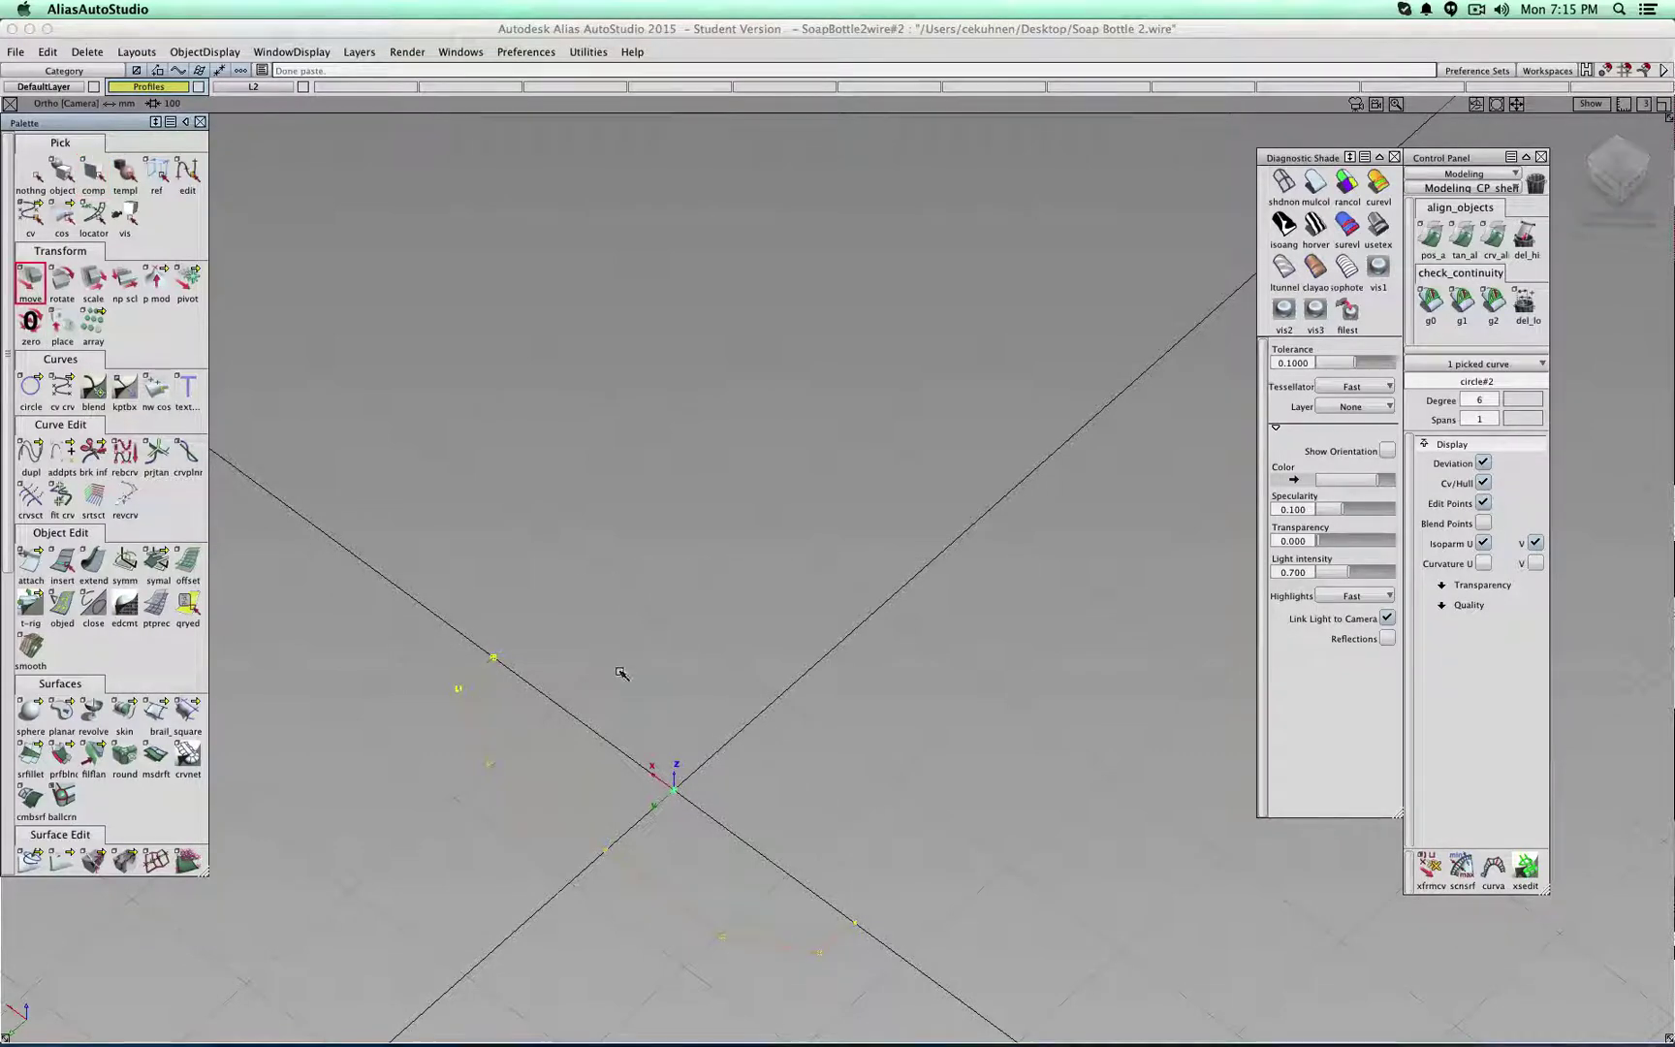
alt+shift+drag(621, 672, 630, 804)
right_drag(507, 909, 514, 494)
alt+shift+right_drag(1003, 620, 904, 640)
alt+shift+drag(905, 640, 970, 543)
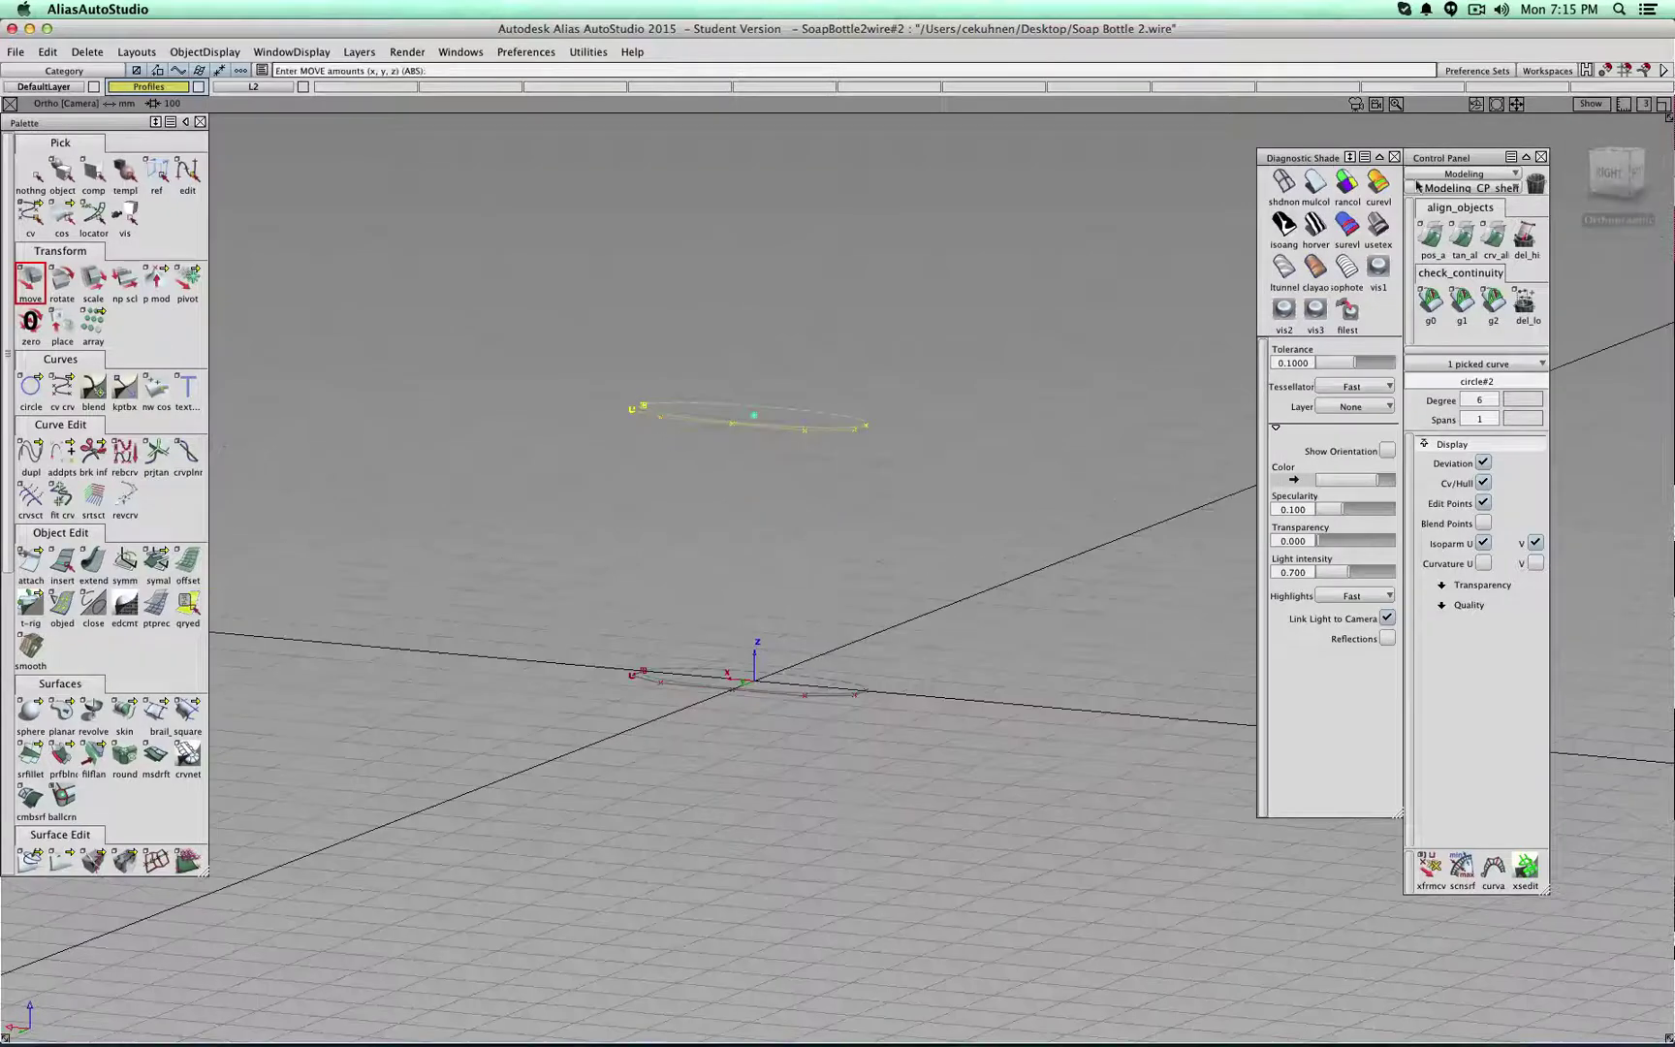
- Create a 180-degree circle curve of degree 6 with one segment and one span at the origin
click(1611, 175)
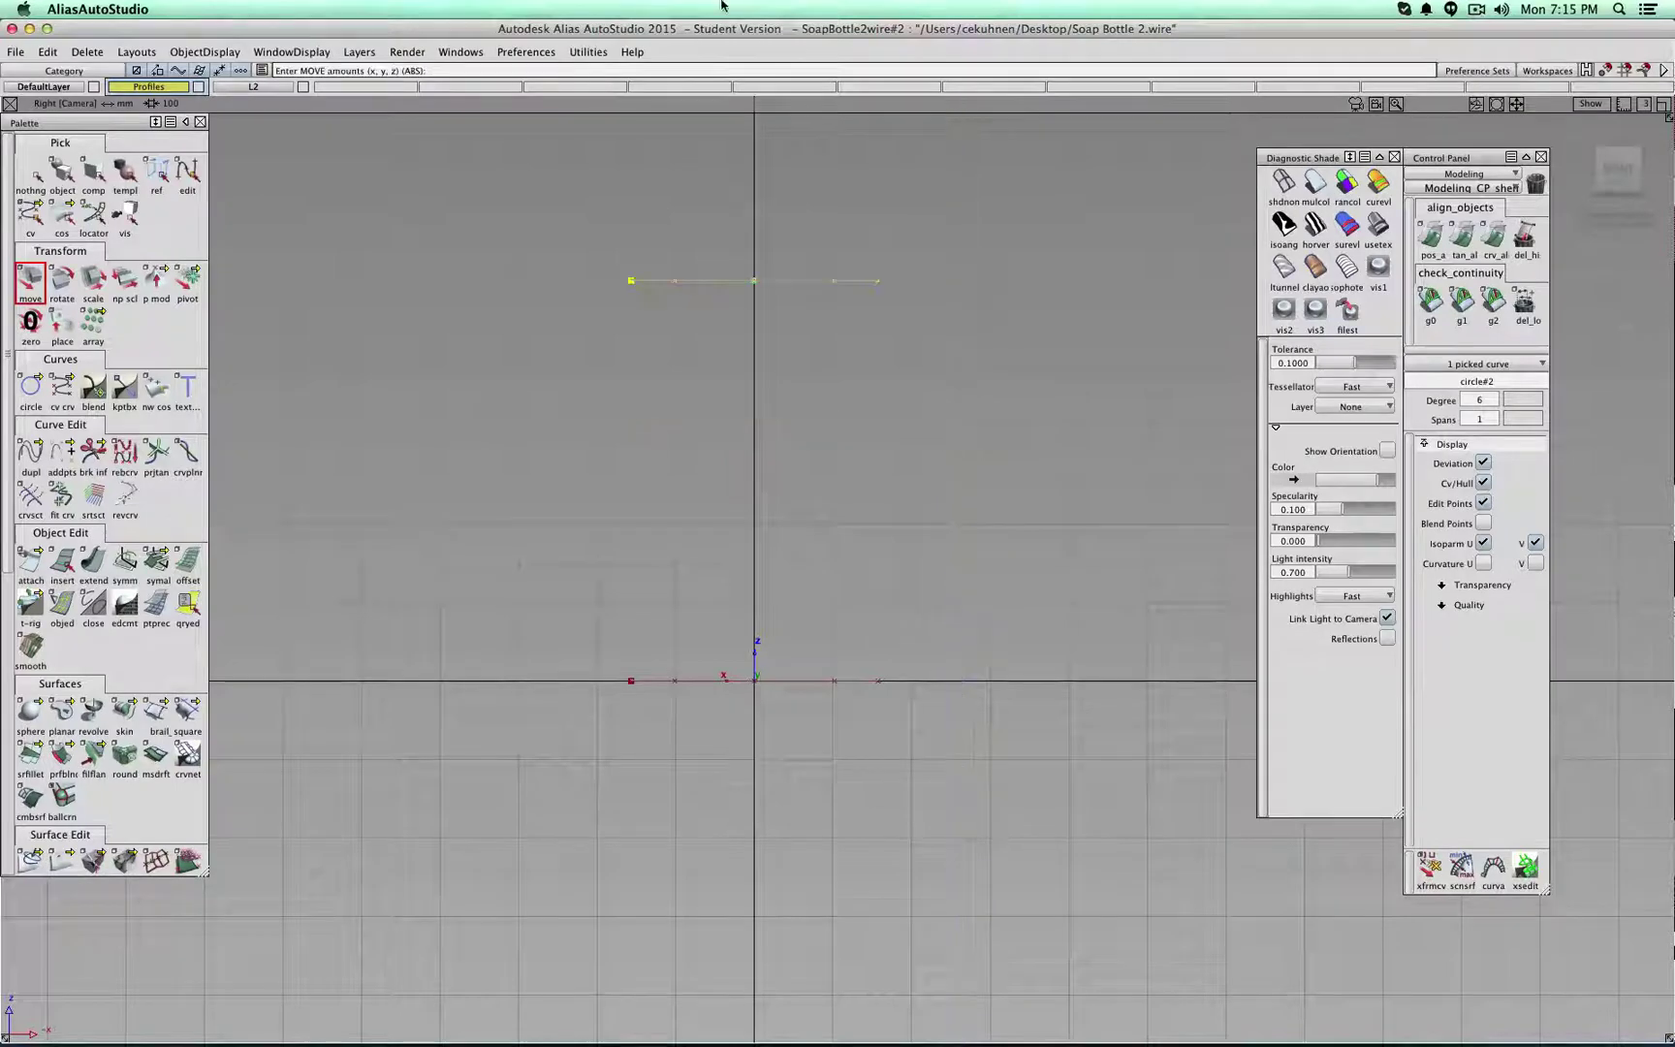
alt+shift+drag(955, 493, 772, 442)
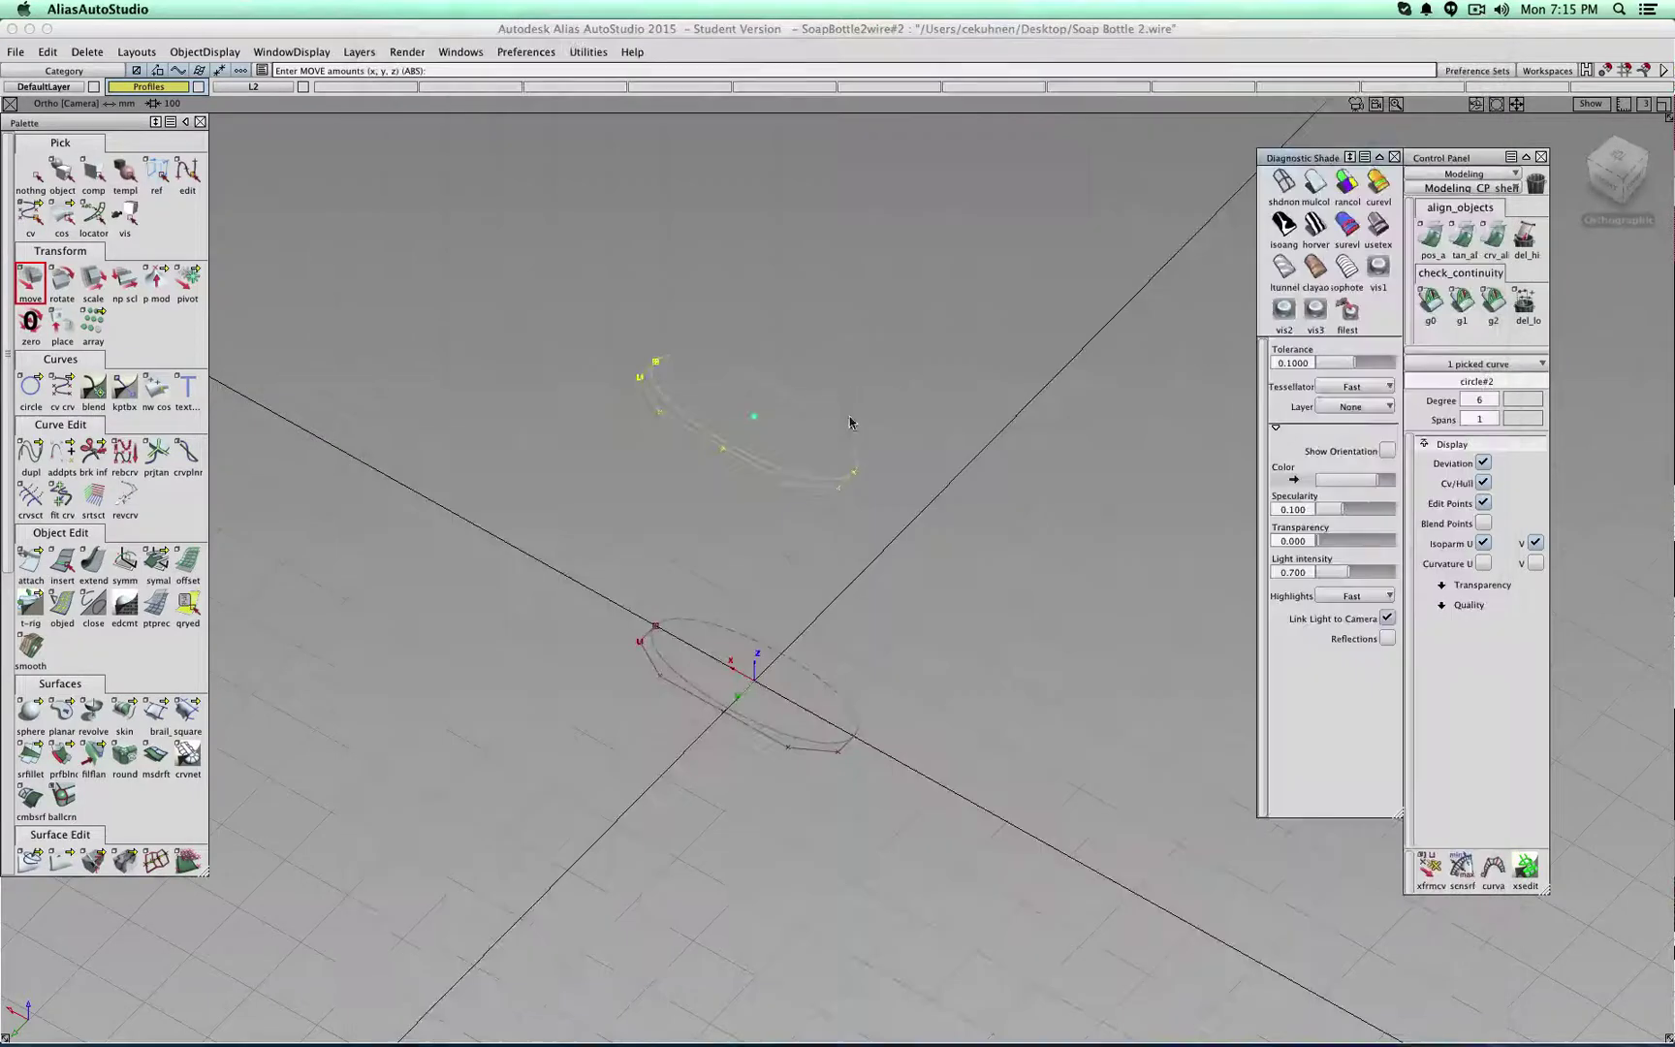
alt+shift+drag(849, 422, 901, 335)
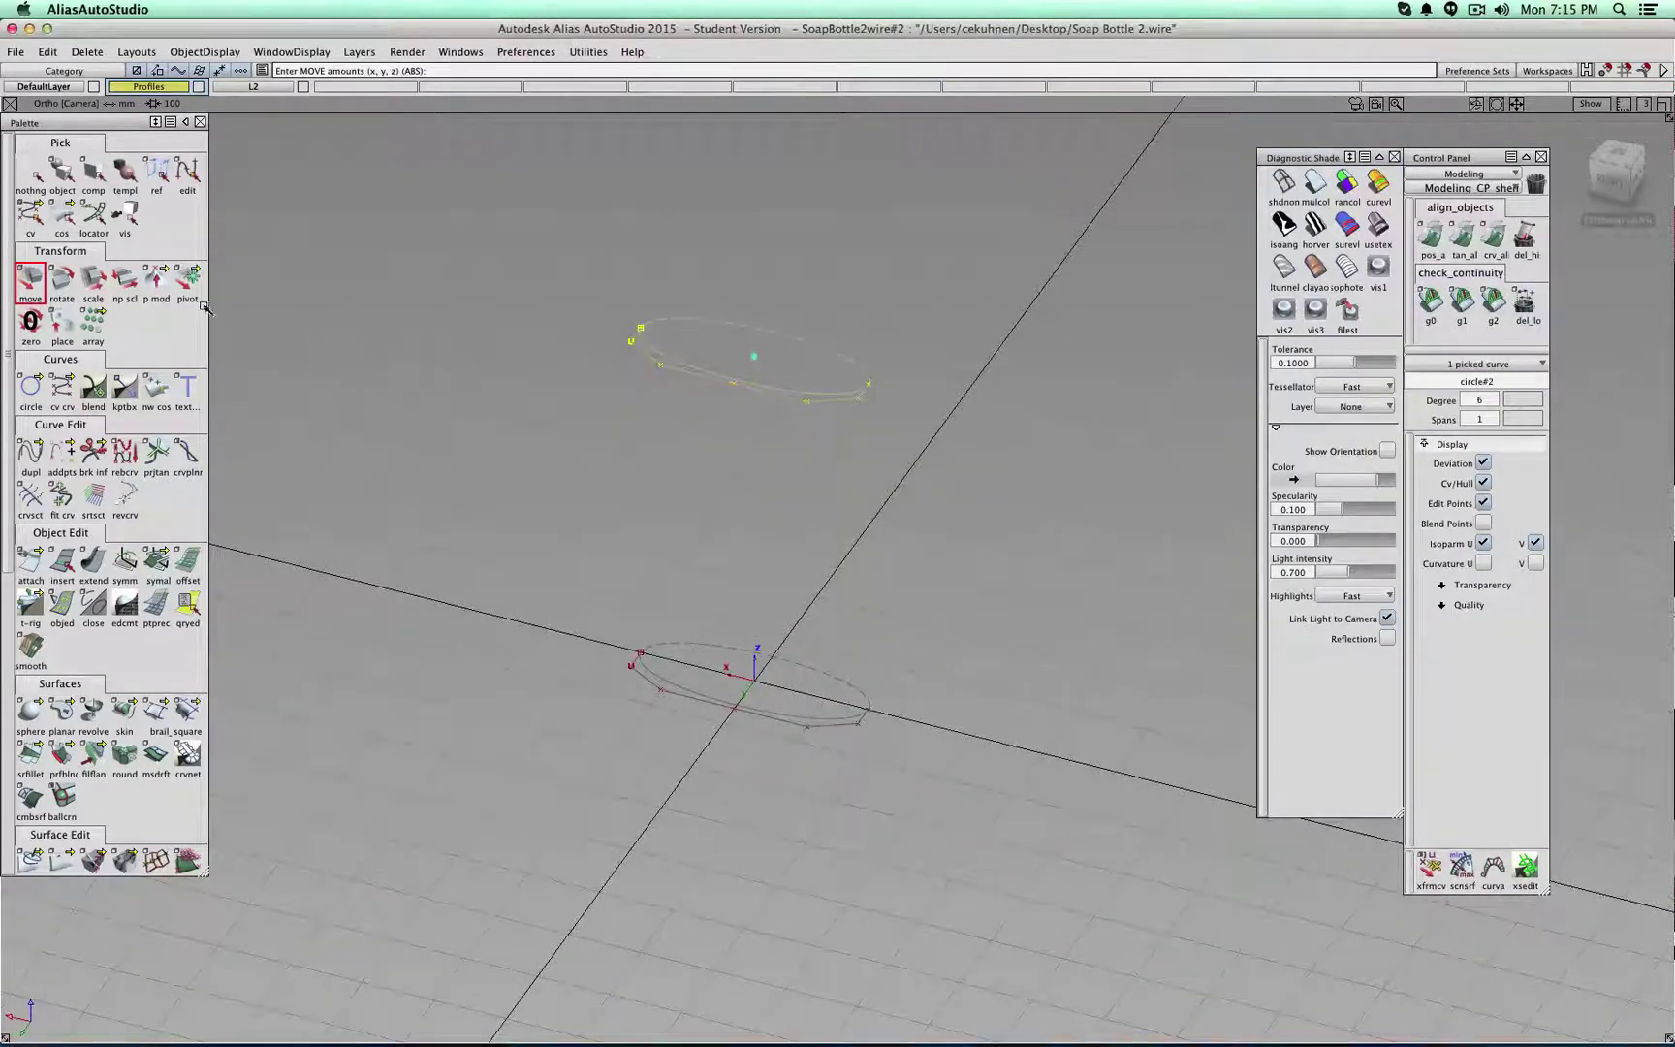
double_click(39, 397)
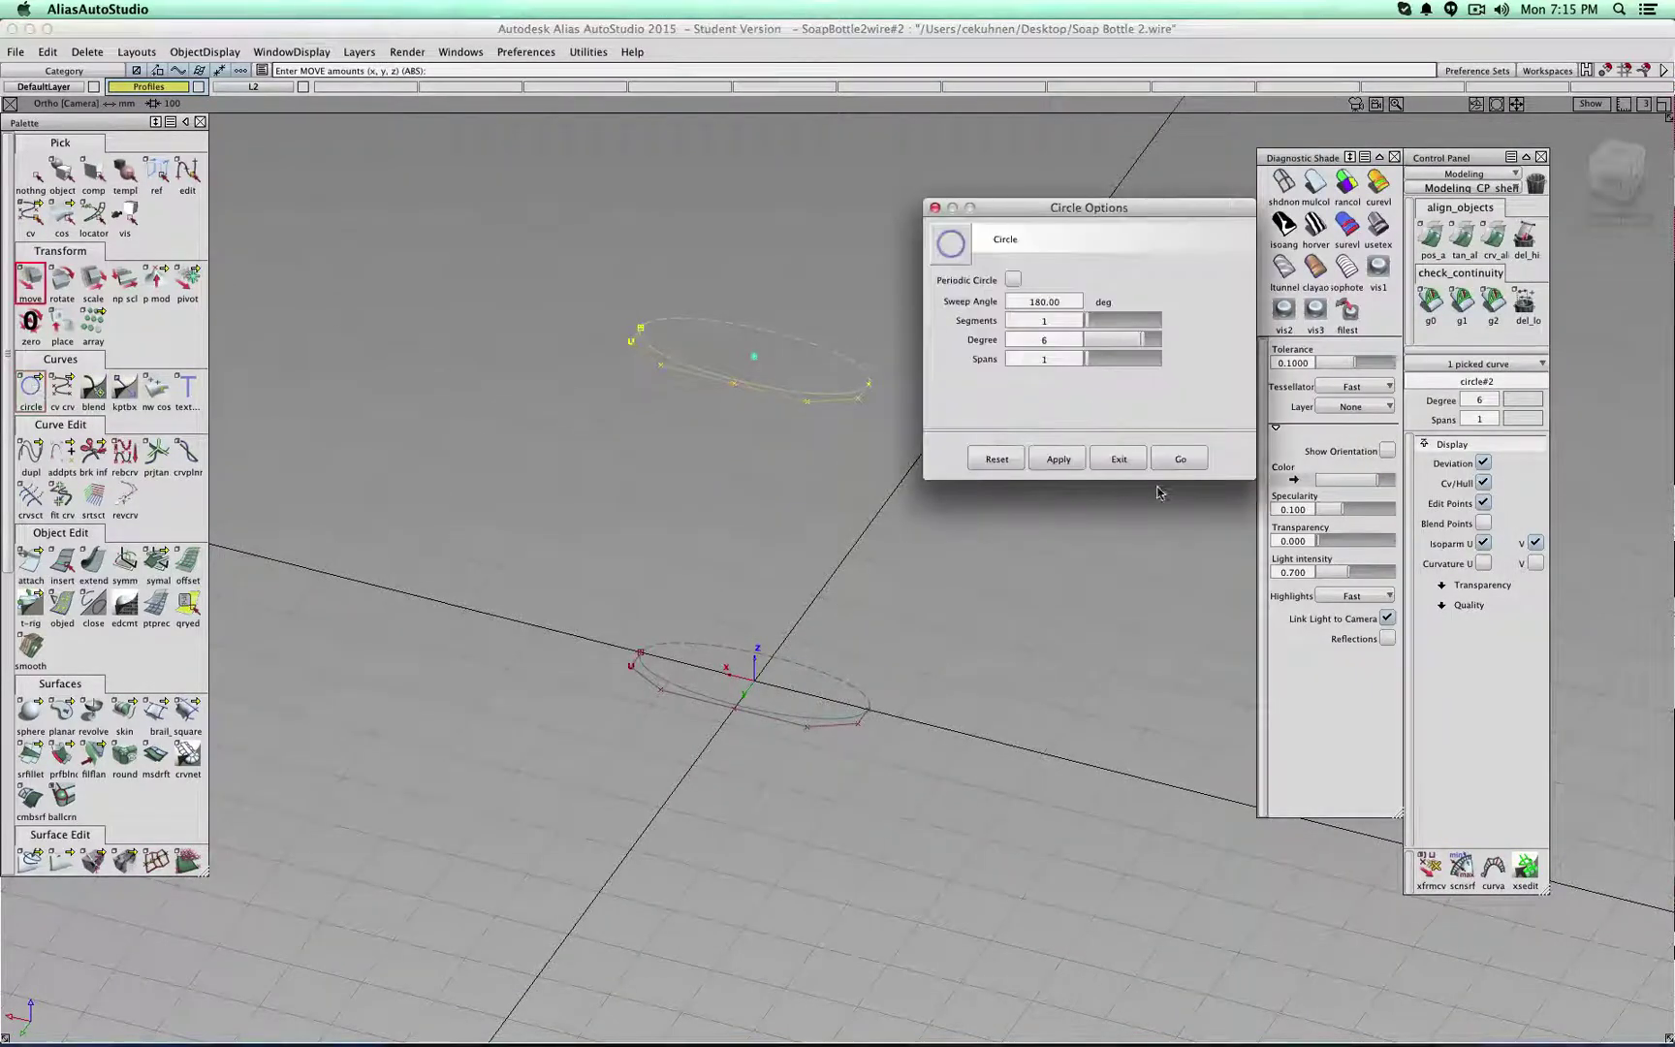
click(1180, 459)
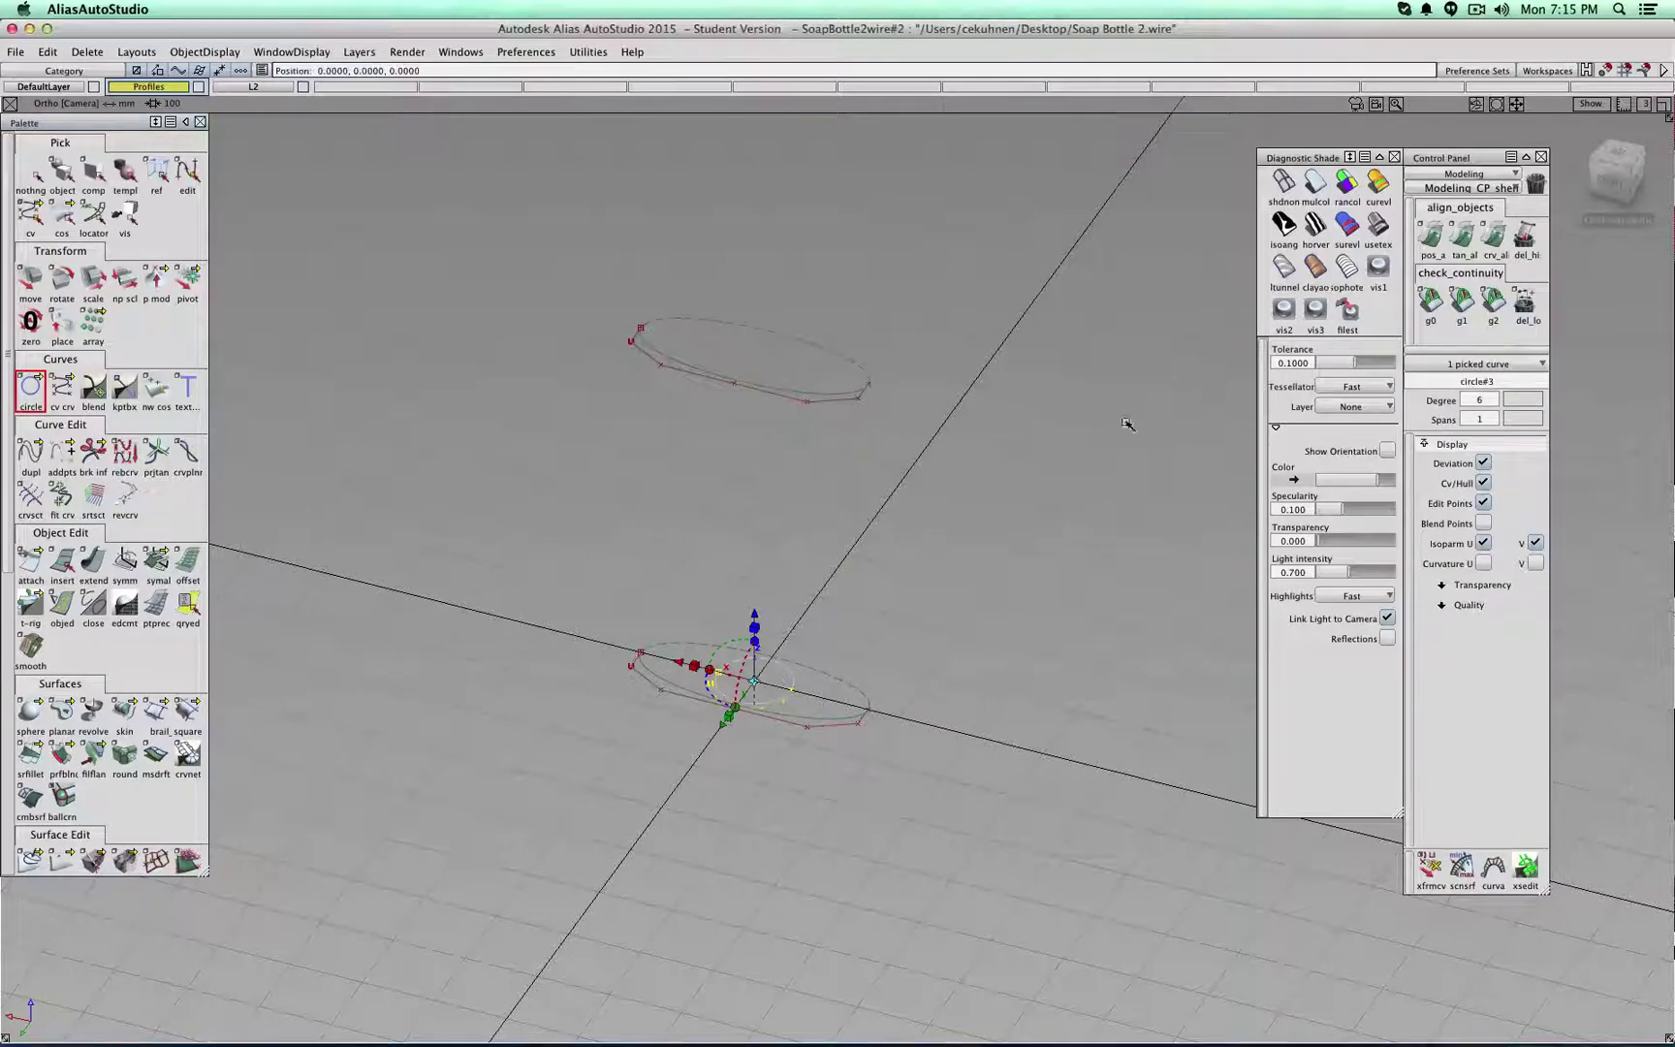
- Scale the new half circle down proportionally to about 86.9 so it suits the bottle's neck
click(1617, 153)
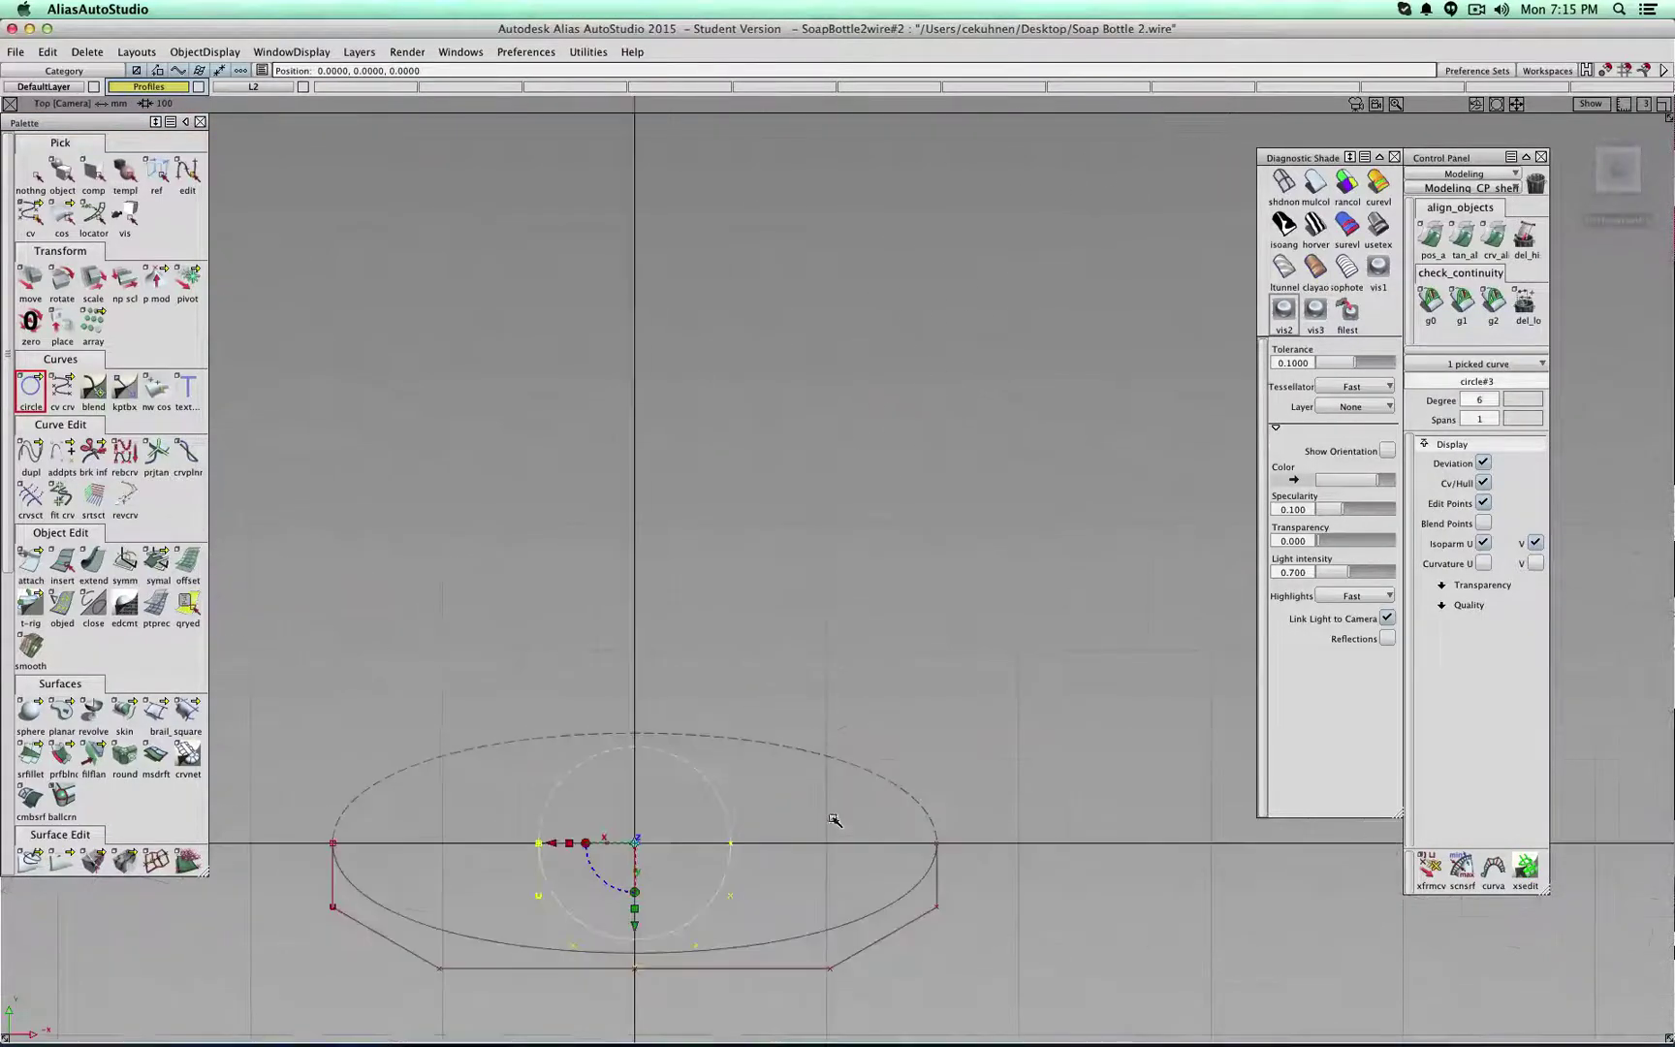
alt+shift+middle_drag(734, 832, 838, 669)
alt+shift+drag(824, 736, 719, 647)
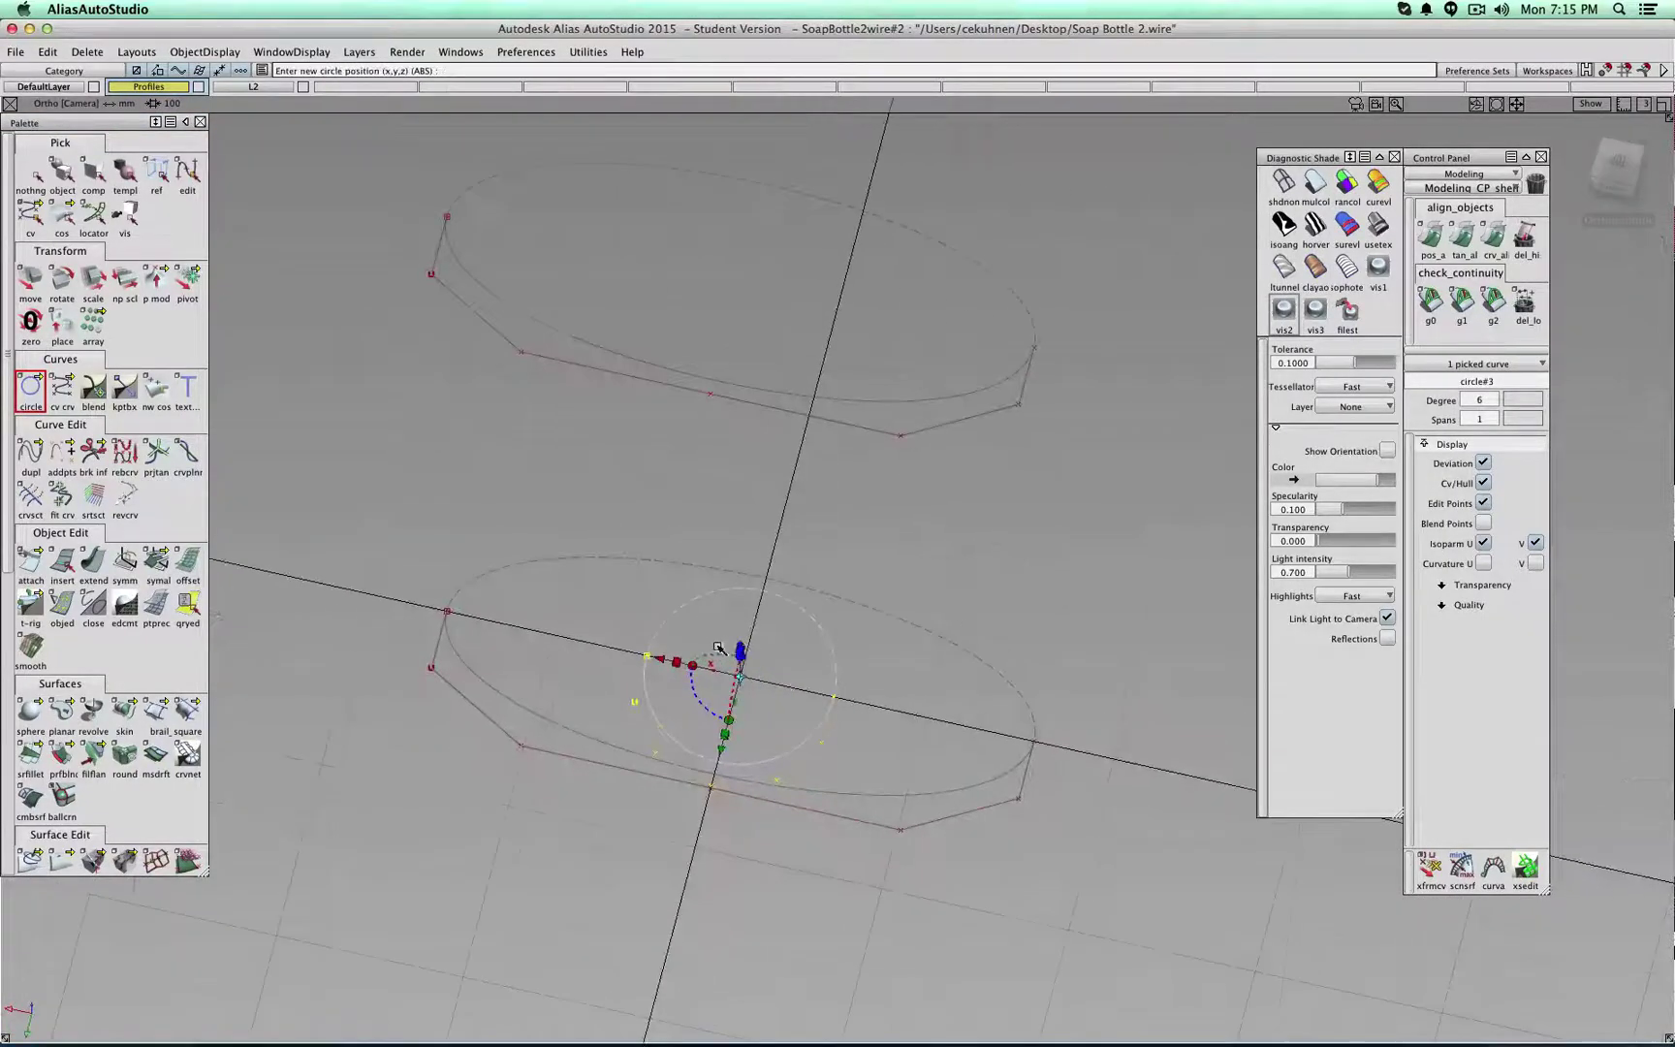
click(674, 663)
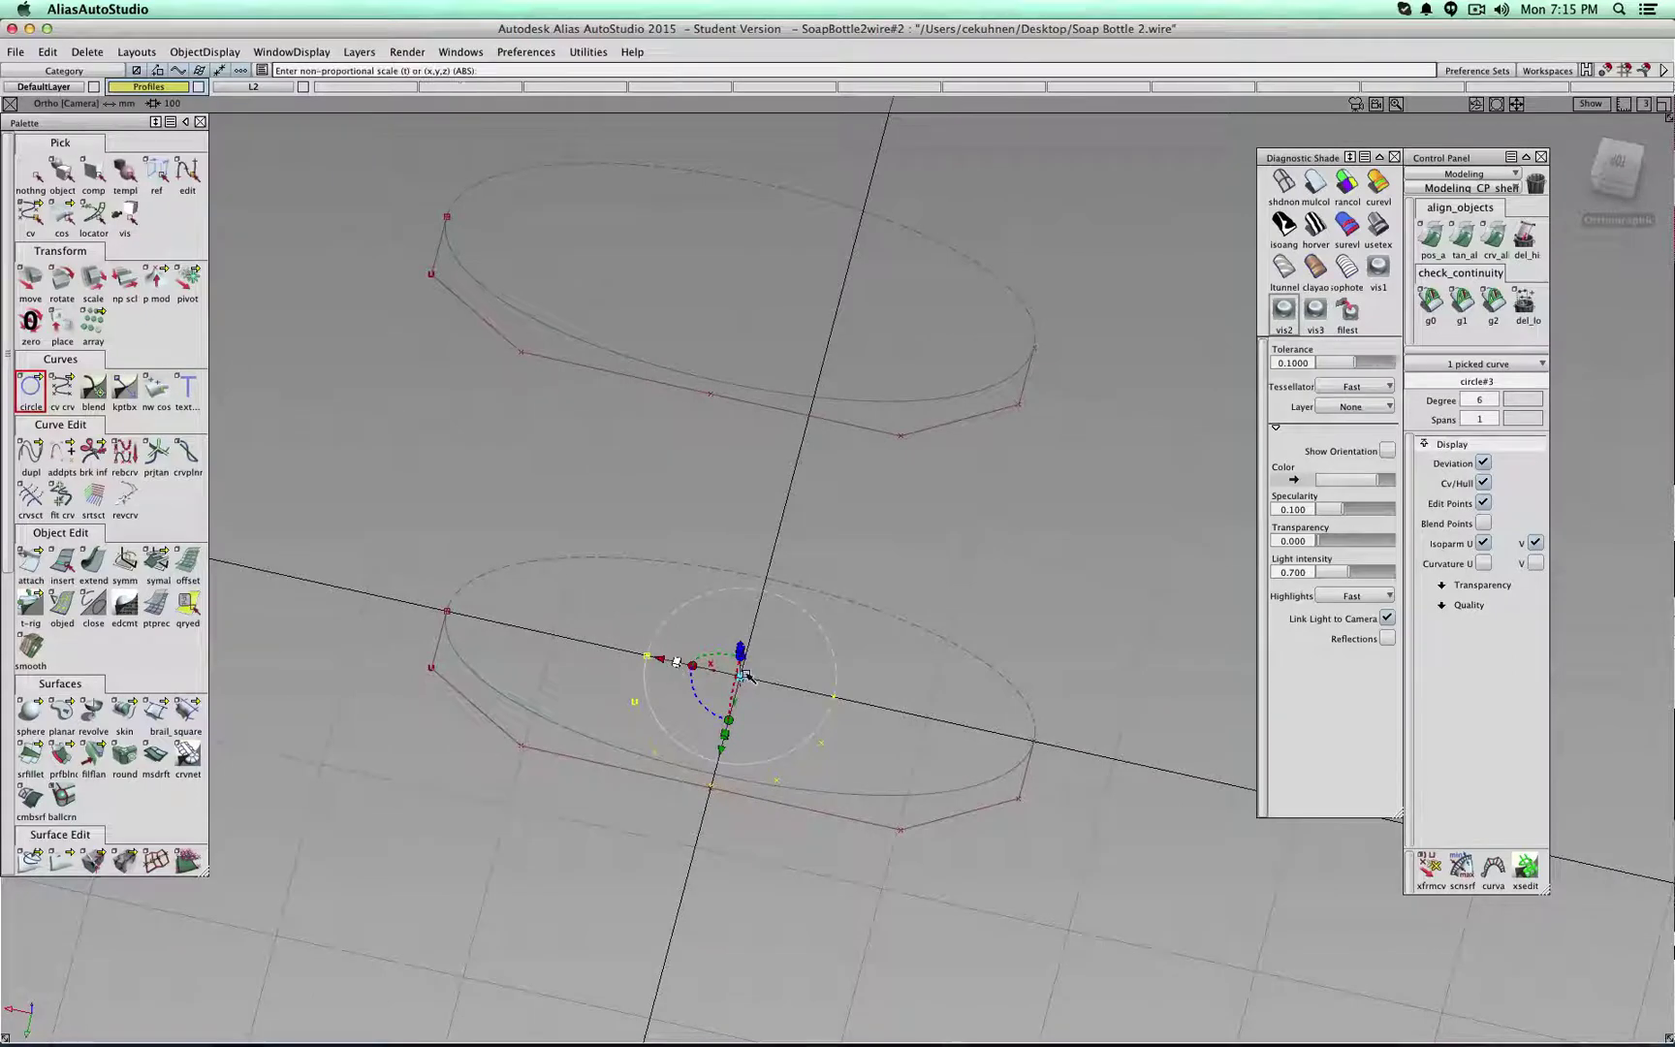
drag(744, 678, 732, 677)
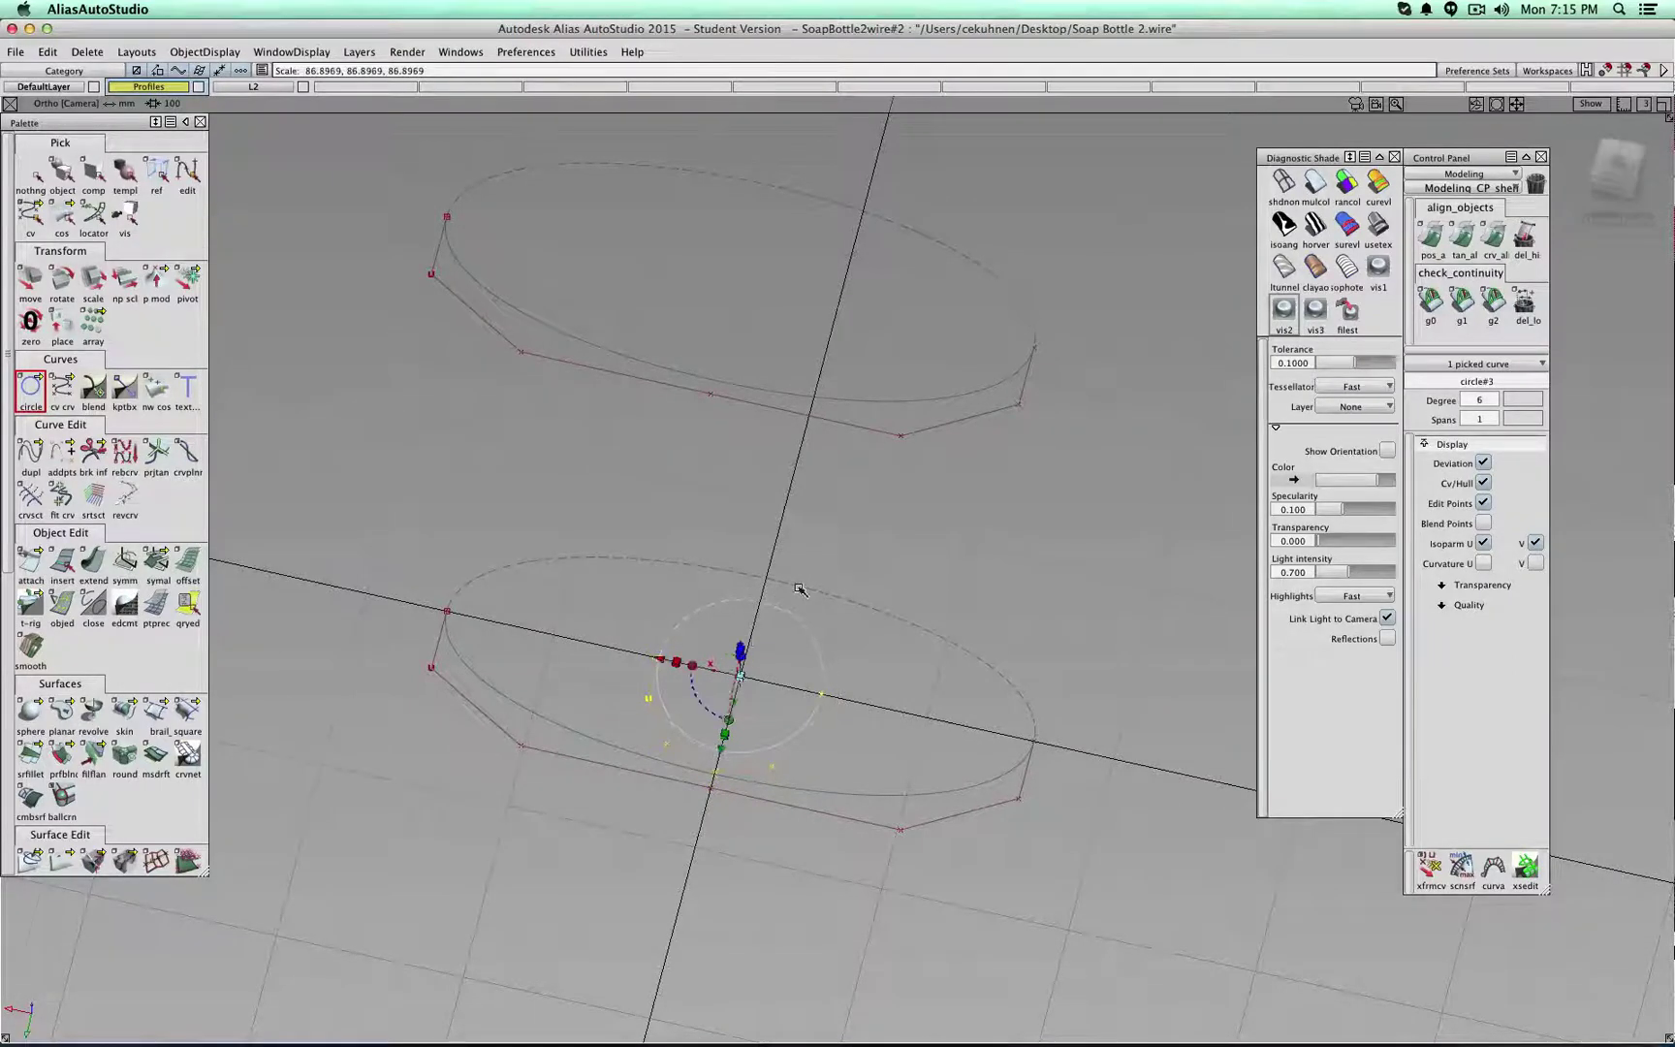
- Move the small half circle up along Z to above the upper half ellipse
alt+shift+right_drag(733, 678, 838, 722)
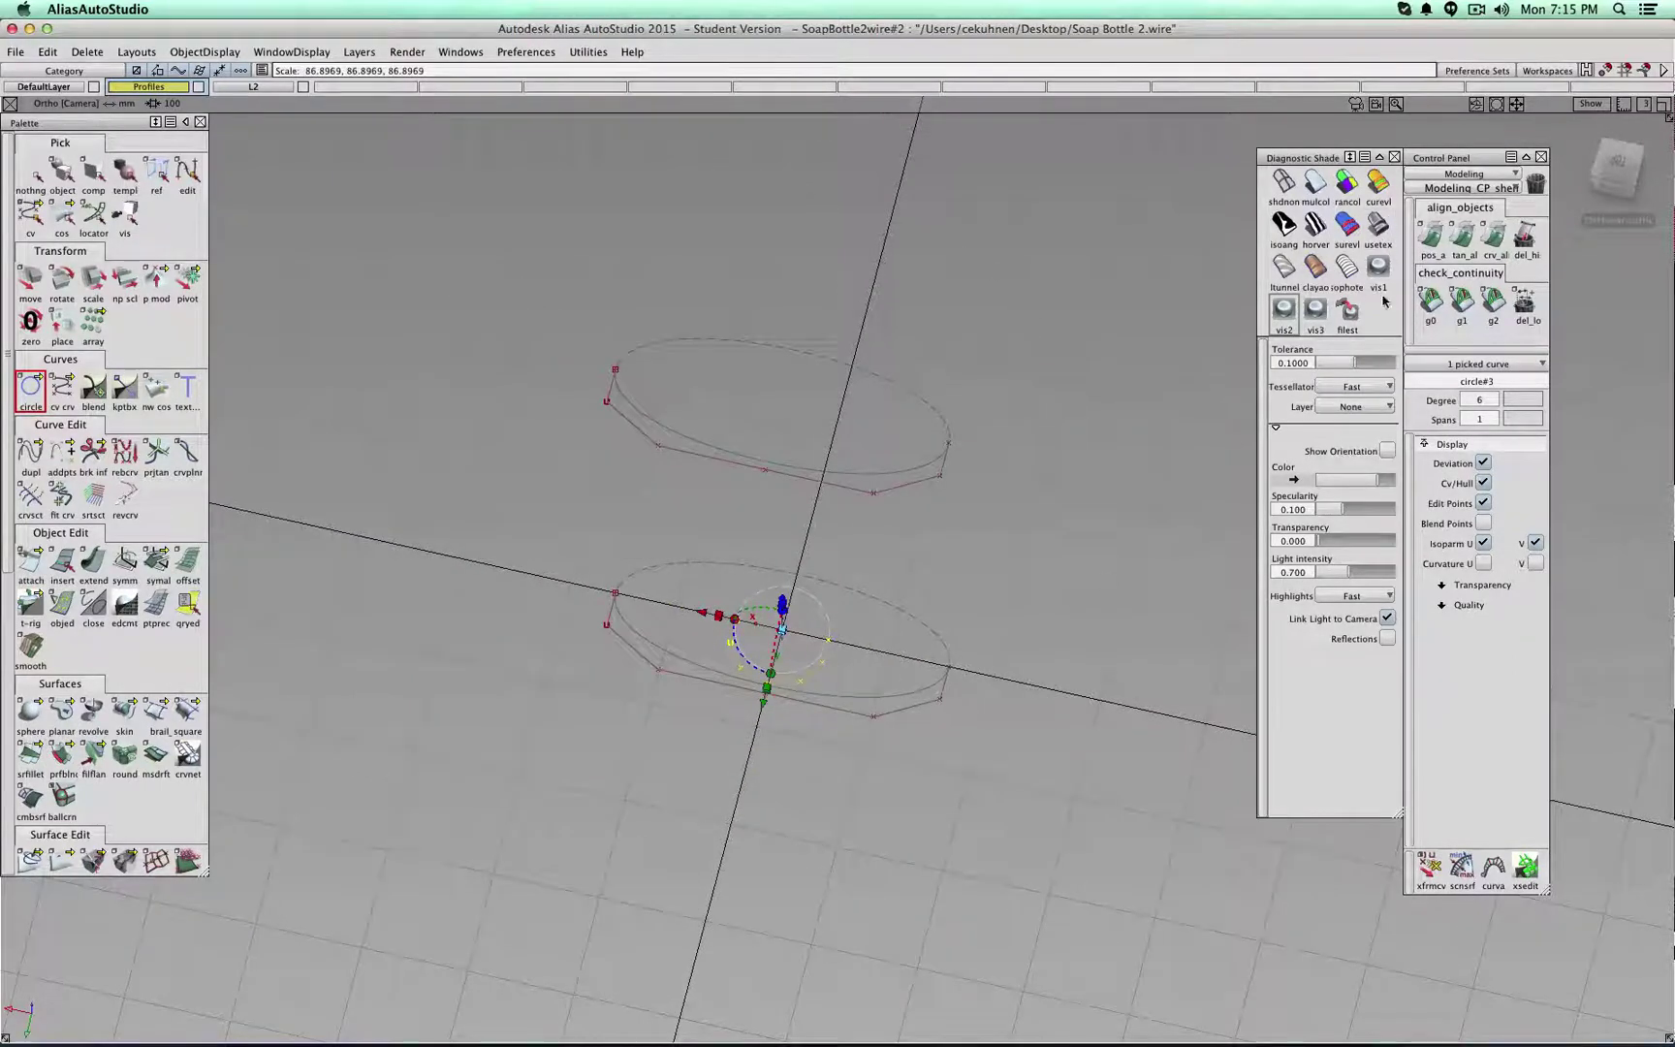
alt+shift+drag(1066, 681, 1081, 538)
alt+shift+right_drag(1081, 538, 790, 579)
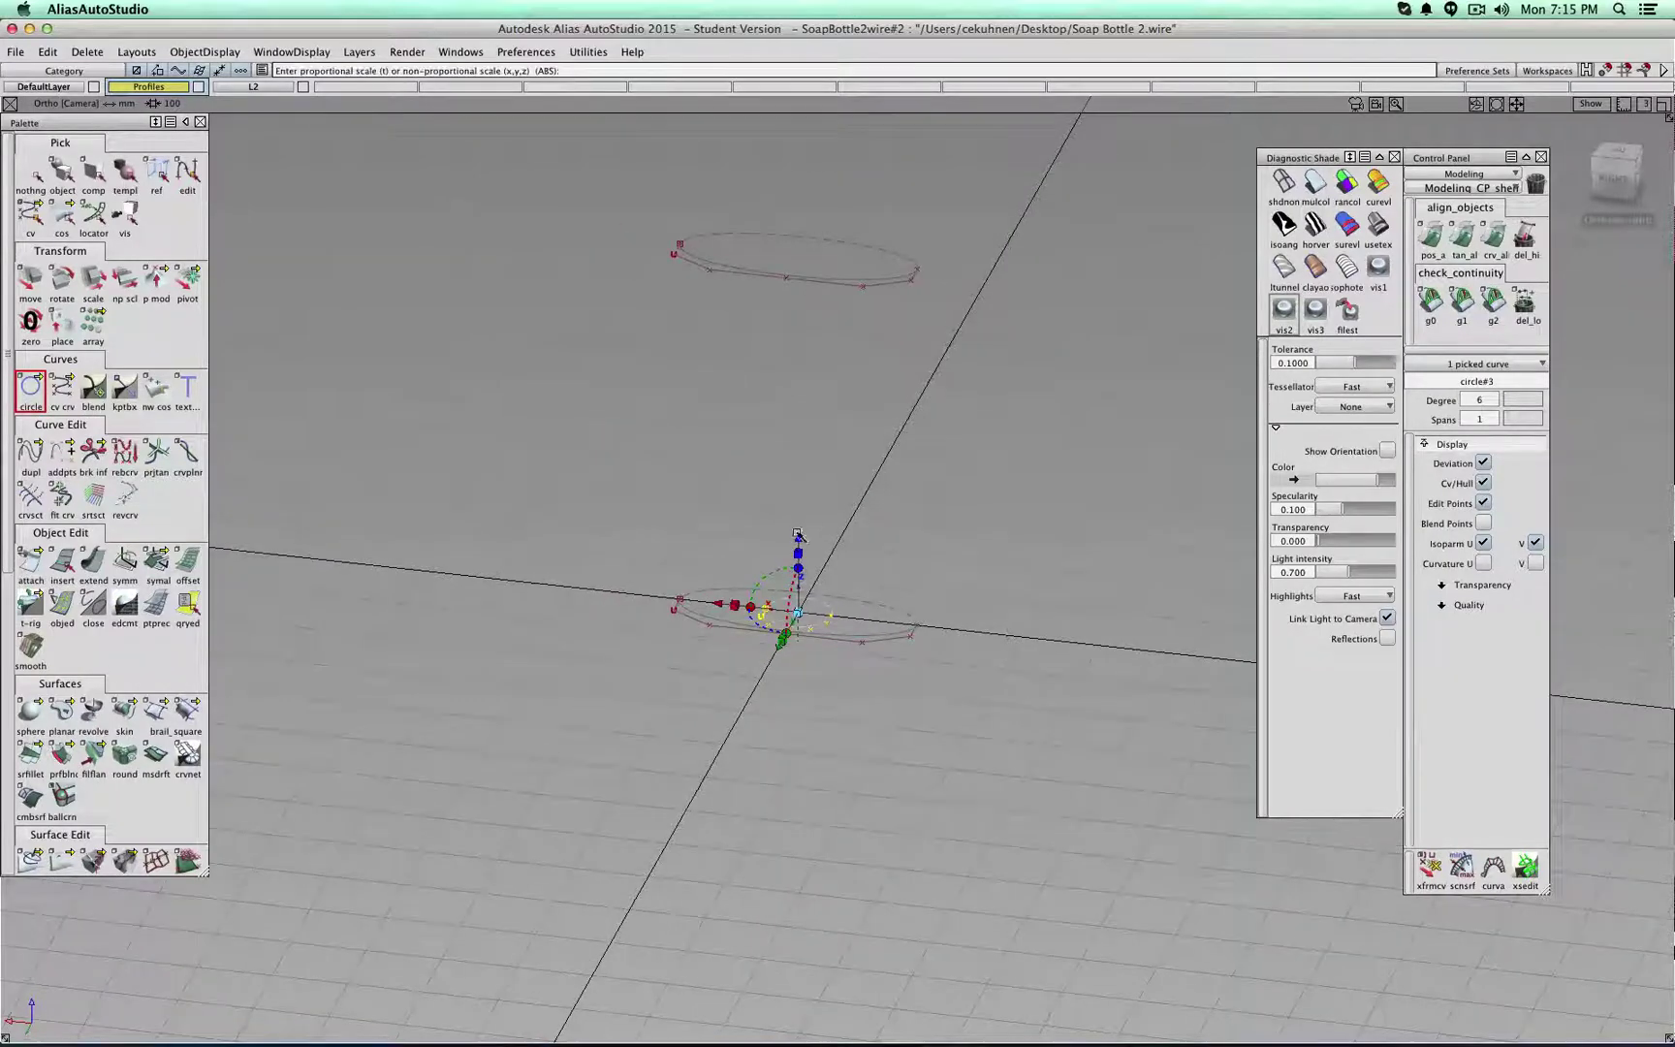
drag(796, 535, 819, 89)
alt+shift+middle_drag(874, 321, 854, 697)
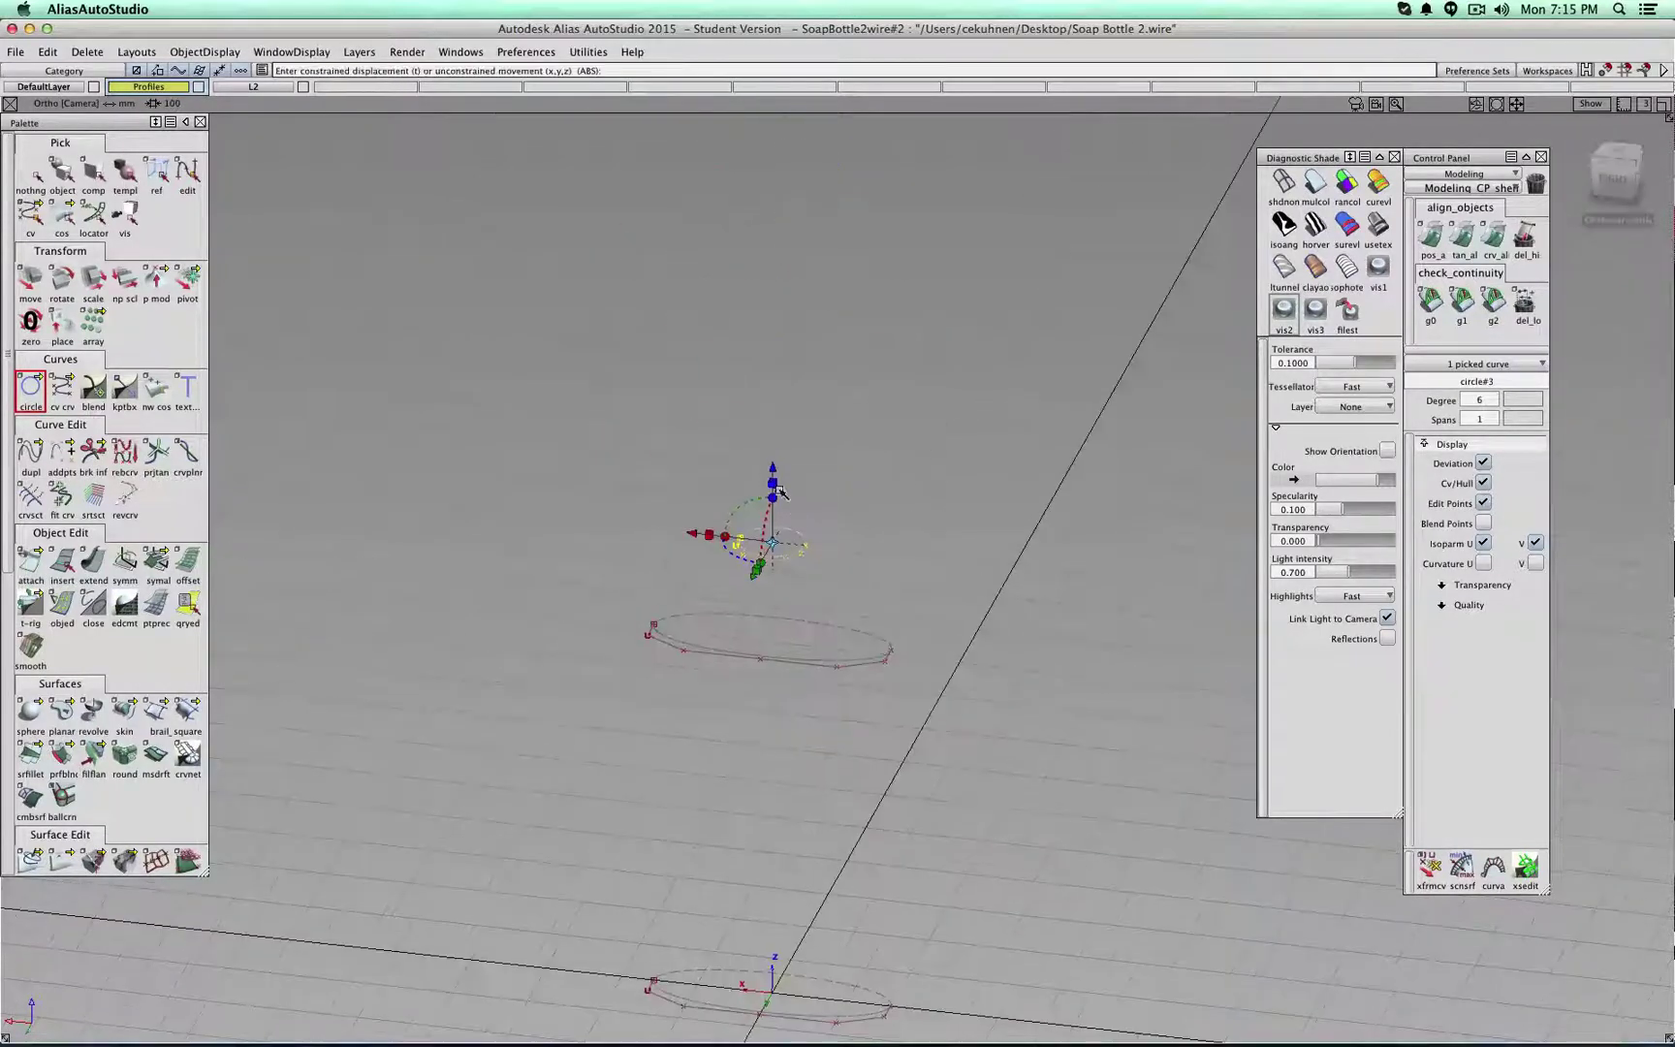
- Tilt the small half circle about Y and shift it off-centre to about X -56.55, Z 794.25 mm
drag(773, 471, 769, 493)
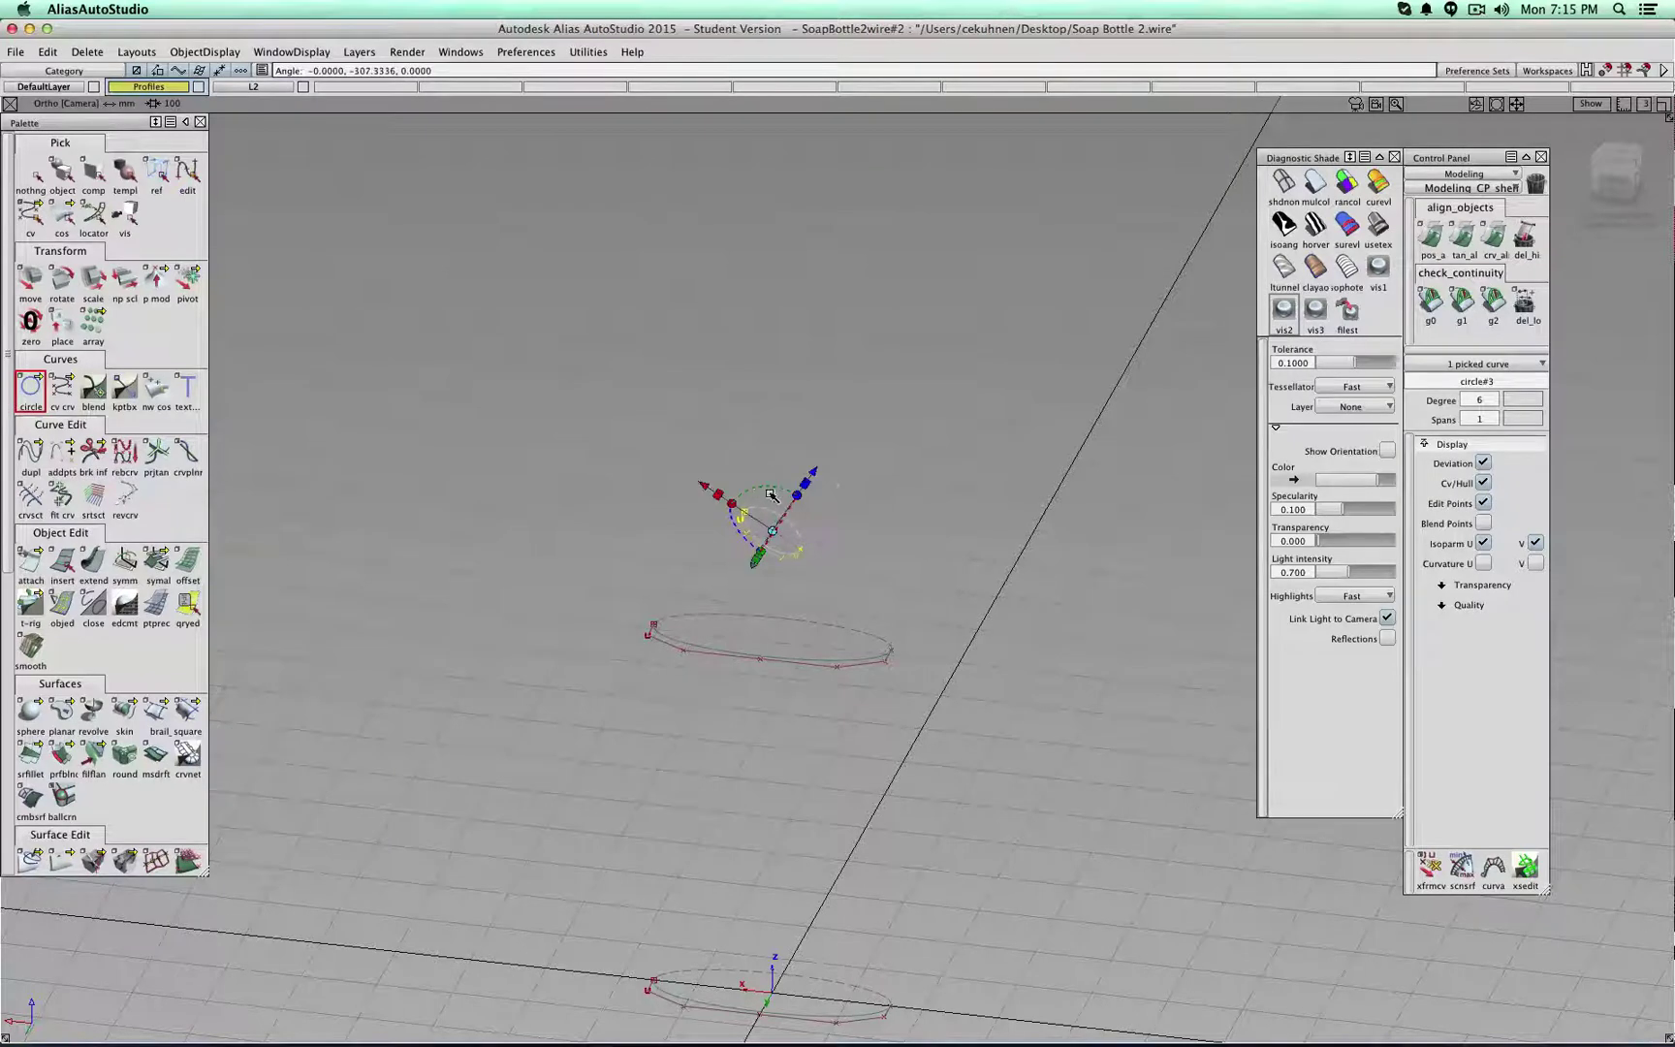
mouse_move(946, 606)
alt+shift+mouse_down()
mouse_move(955, 508)
mouse_move(930, 579)
alt+shift+mouse_up()
drag(765, 559, 899, 465)
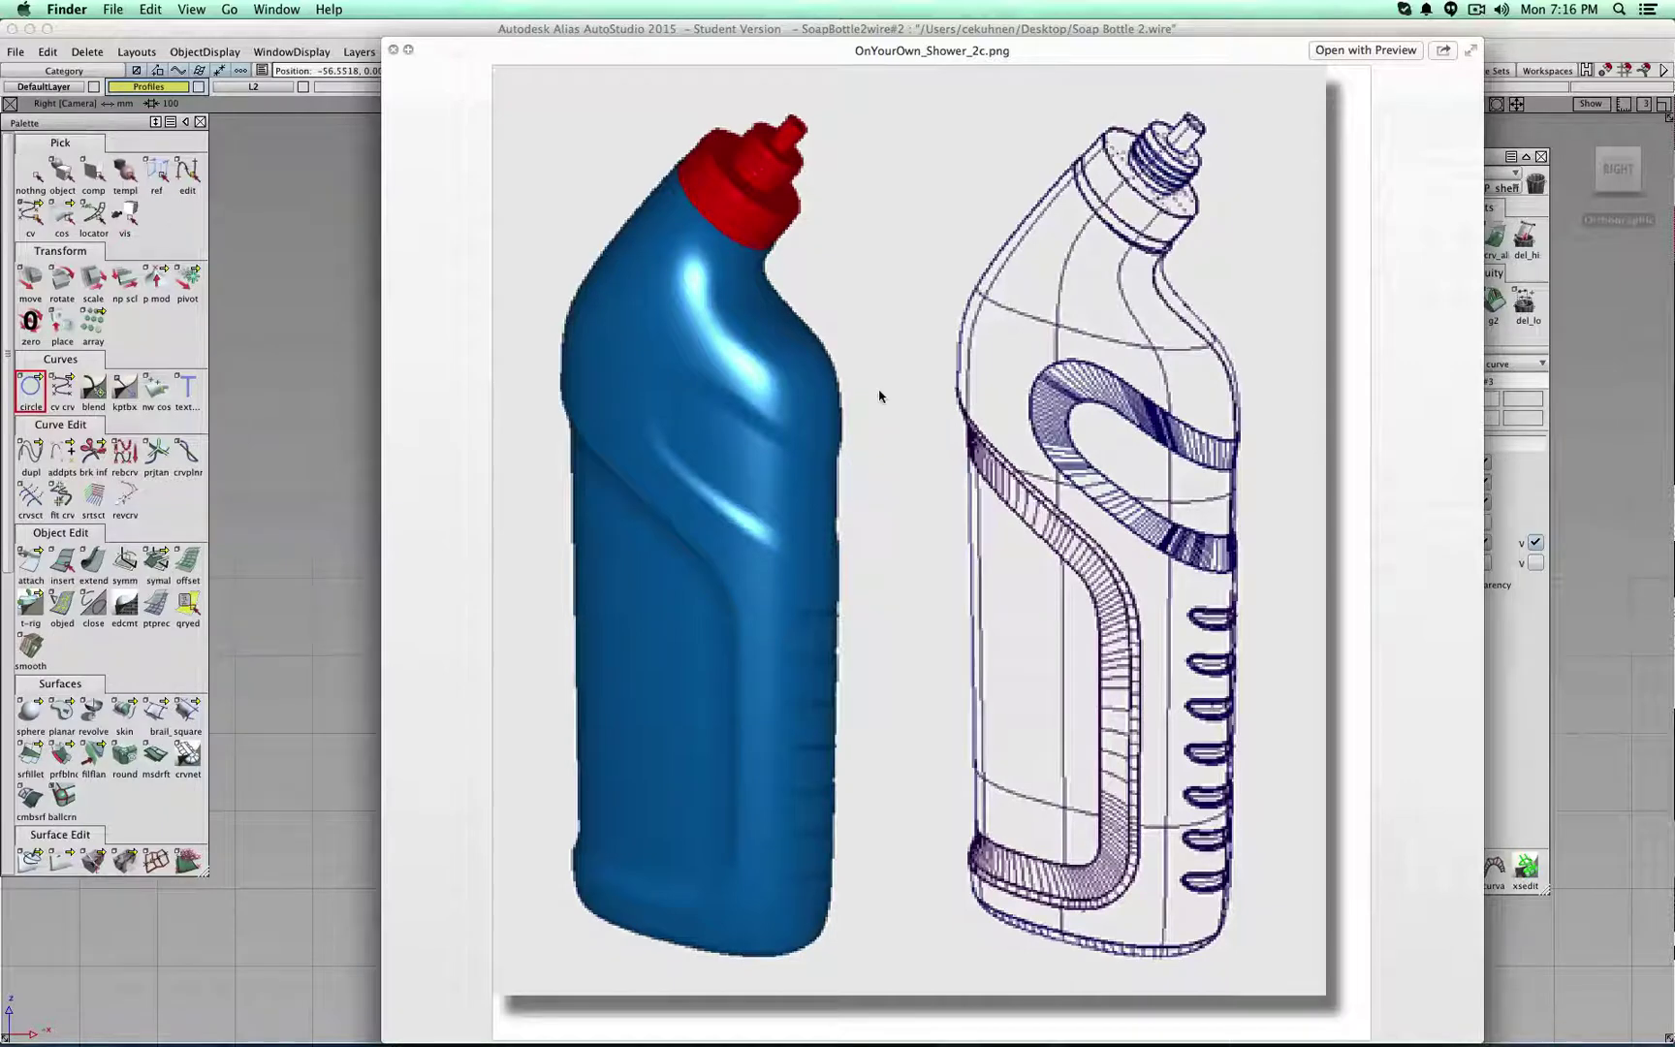
- Return from the reference image to Alias and set the neck half circle's Y rotation to -43 degrees in its transform info
key(super+Tab)
alt+shift+drag(722, 475, 492, 604)
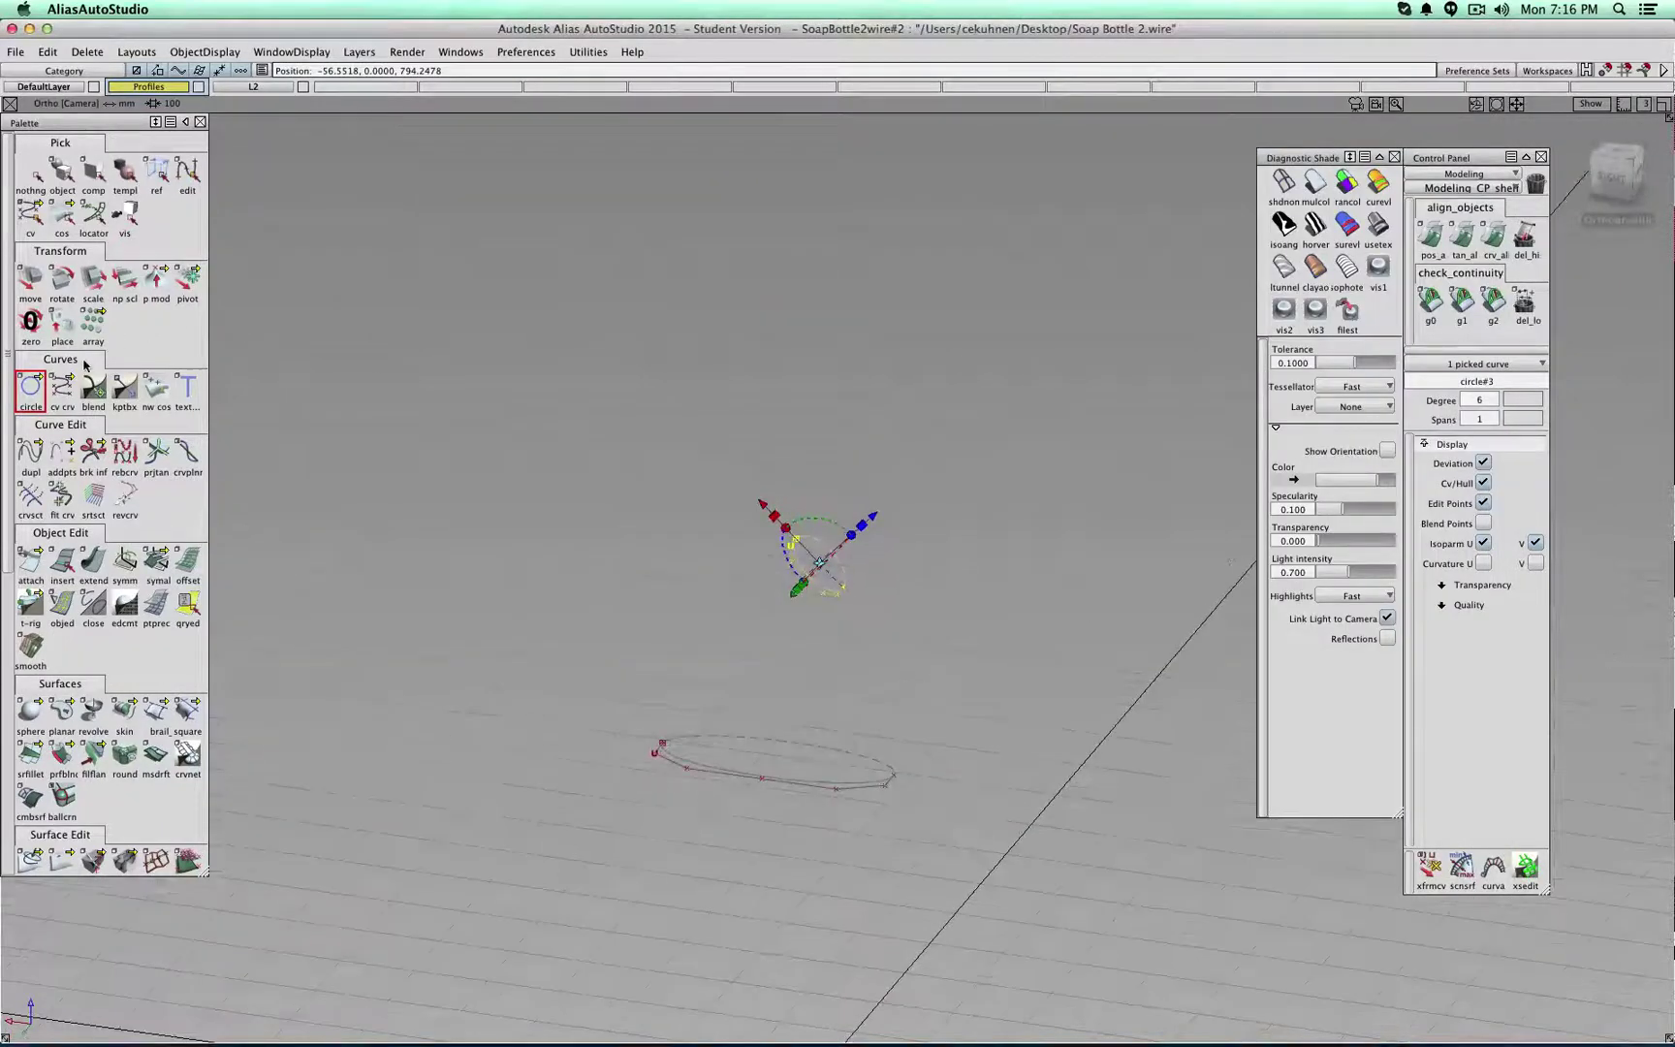
alt+shift+drag(625, 356, 711, 407)
click(460, 51)
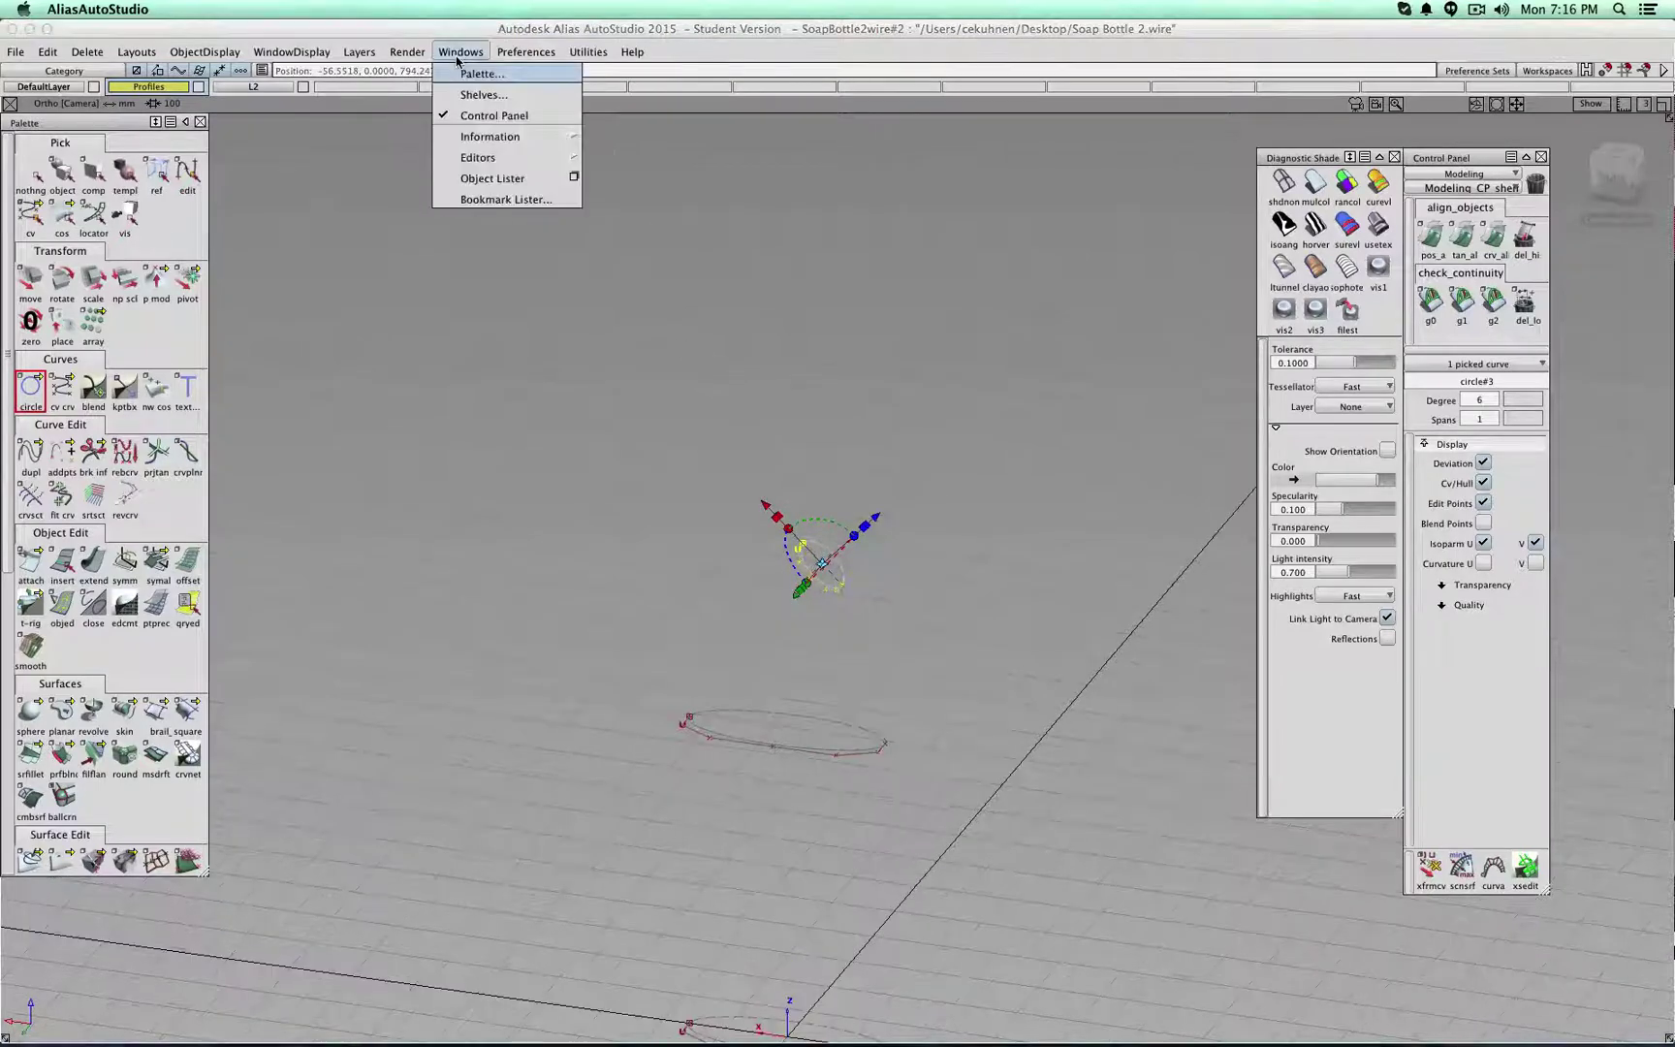
mouse_move(480, 140)
click(661, 134)
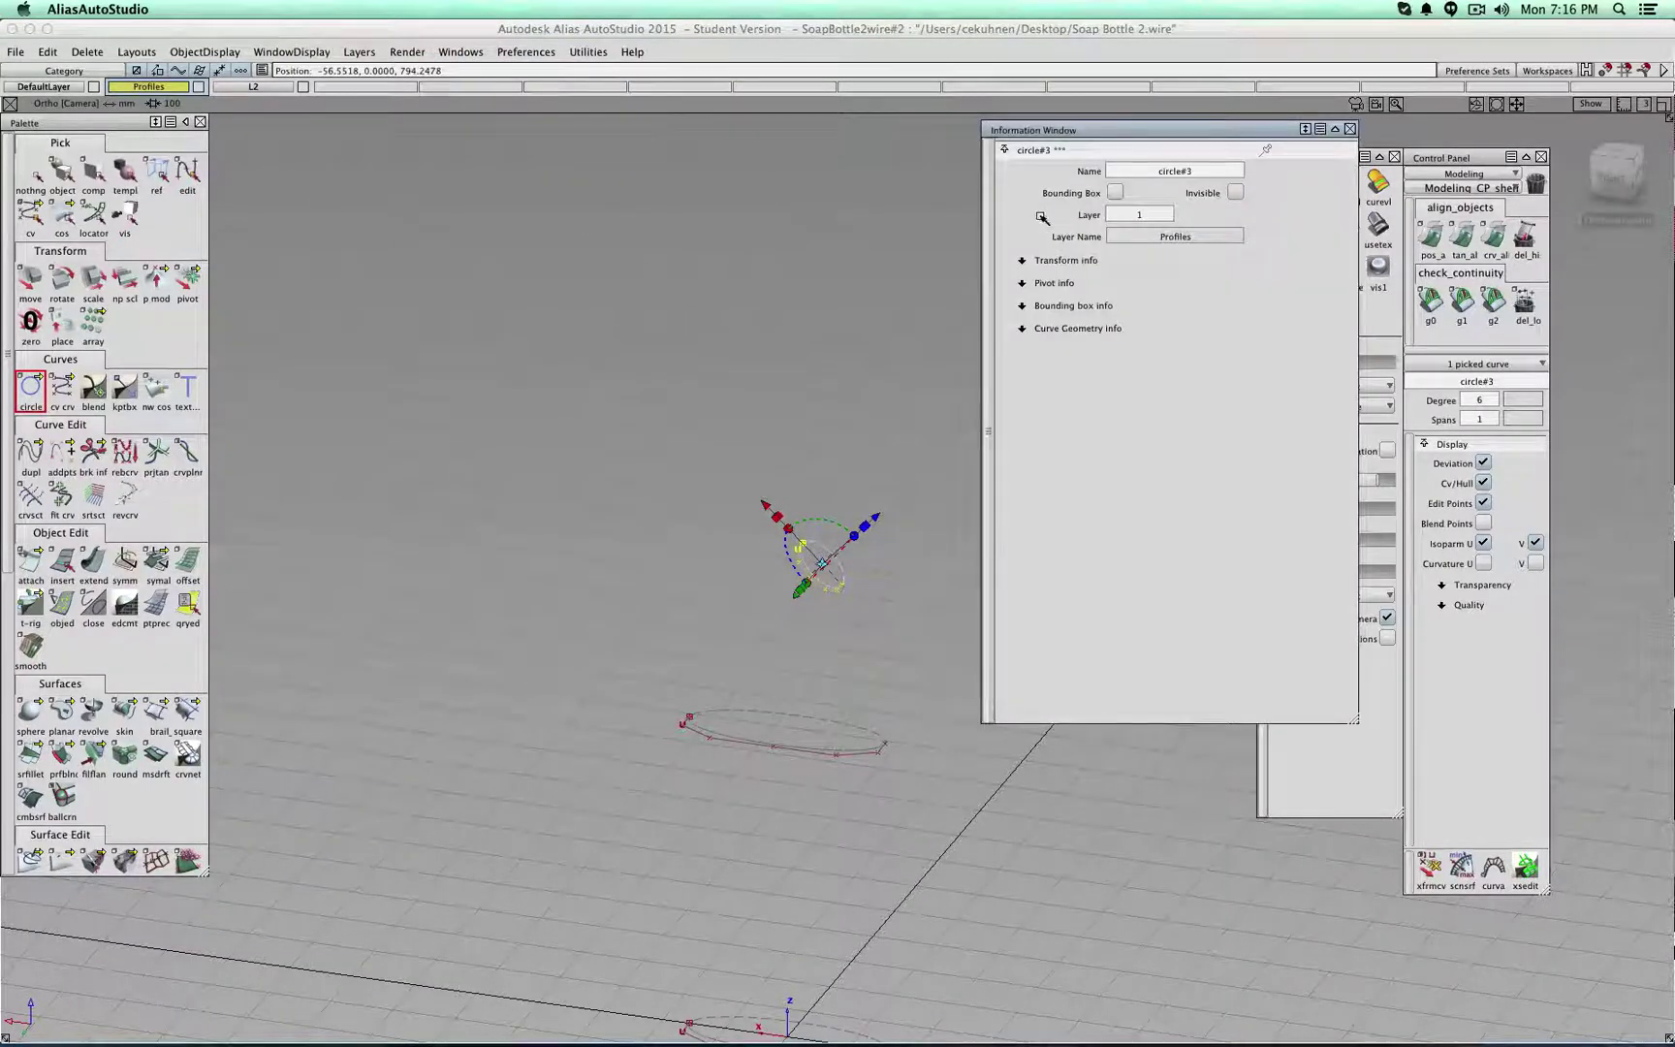
click(1024, 260)
click(1233, 304)
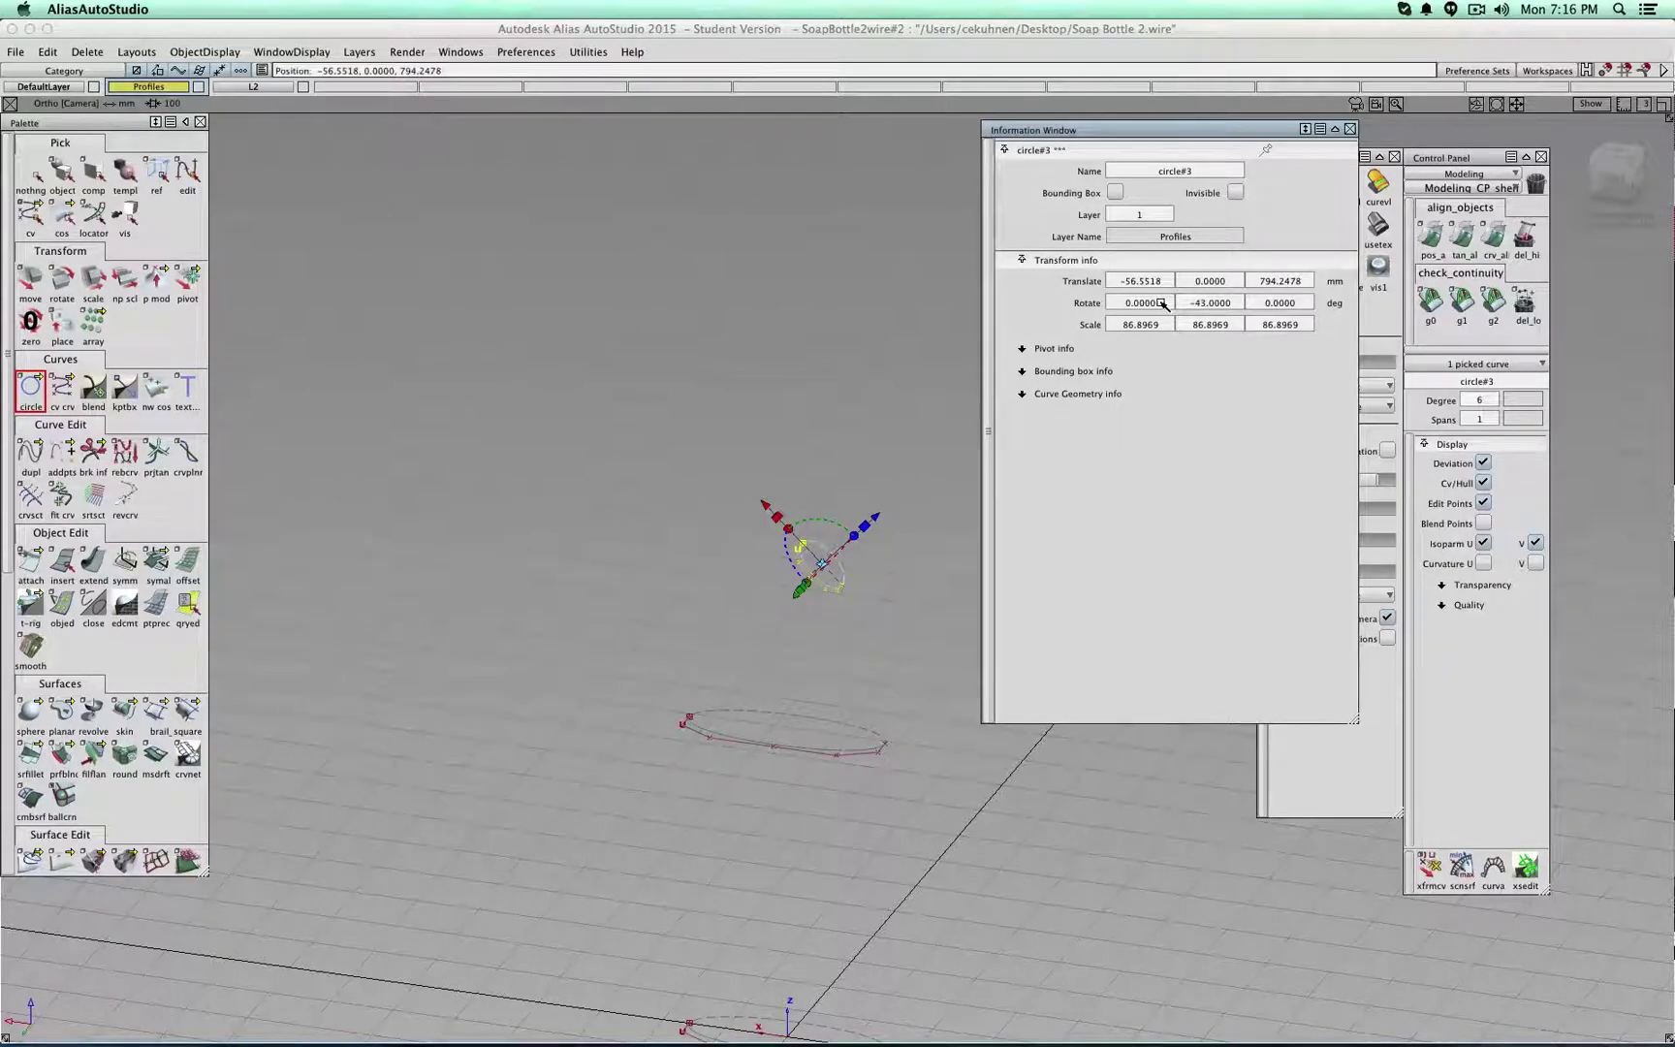
- Move the pivot of the tilted neck half circle onto the curve's upper end point
click(190, 278)
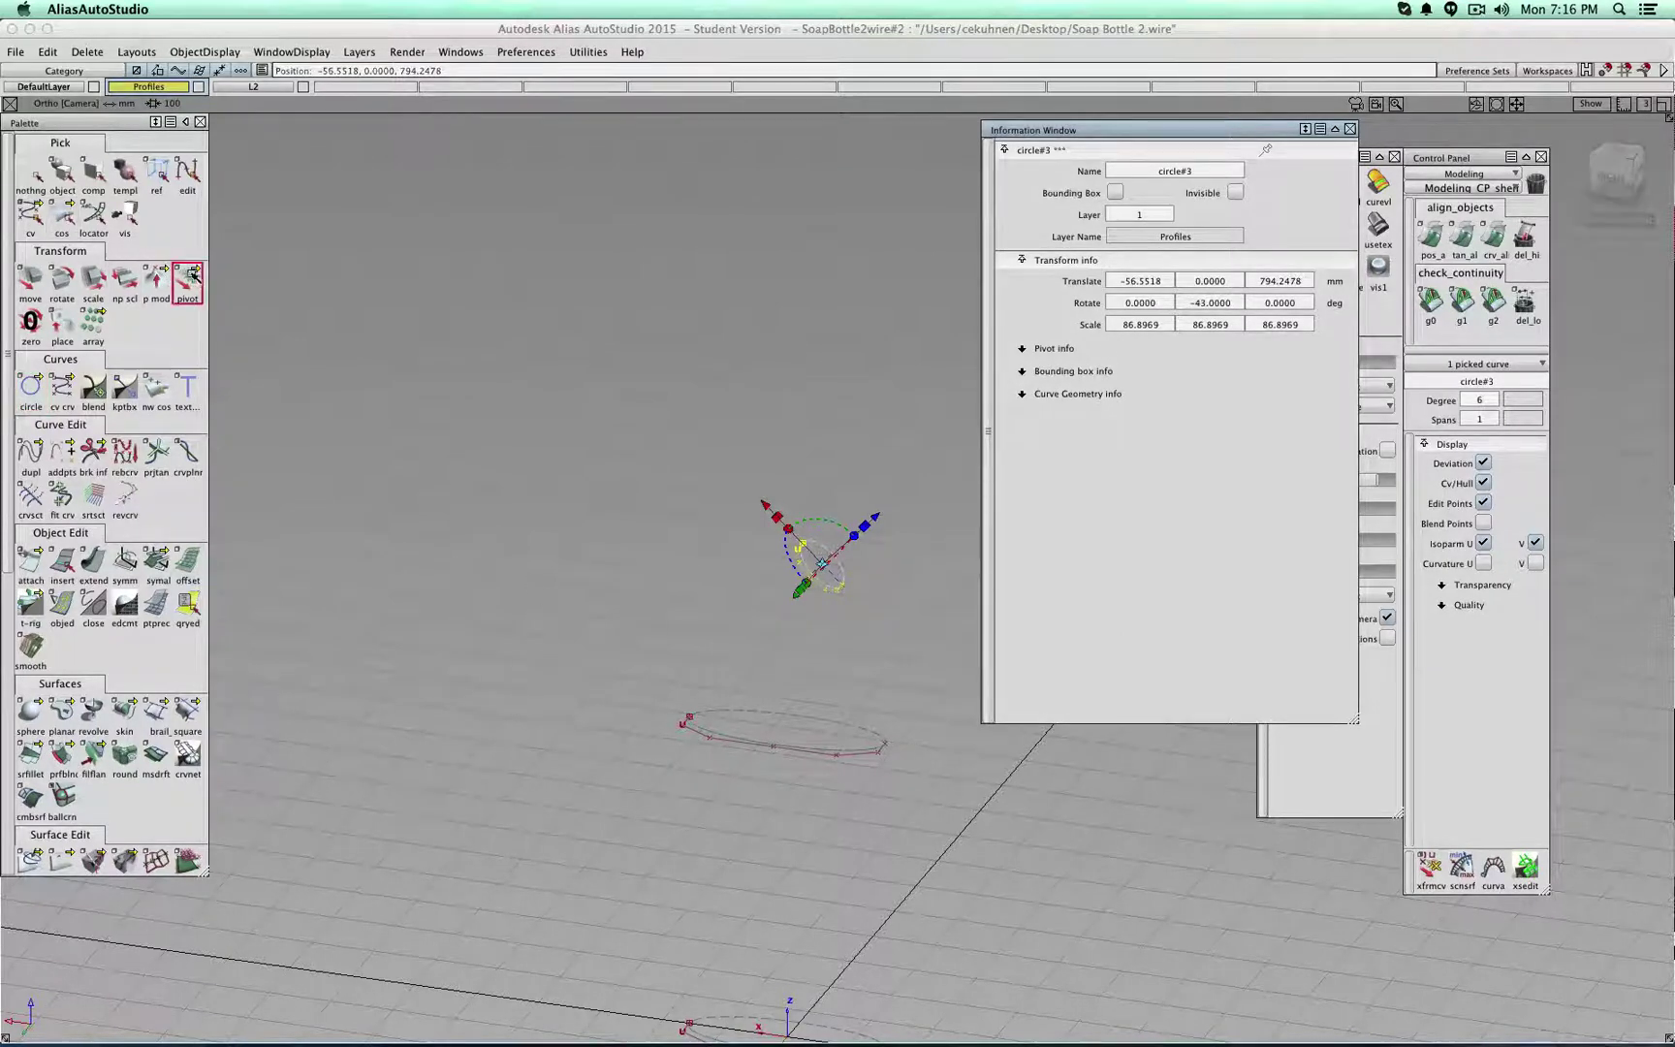
shift+super+right_drag(730, 370, 760, 512)
ctrl+click(716, 481)
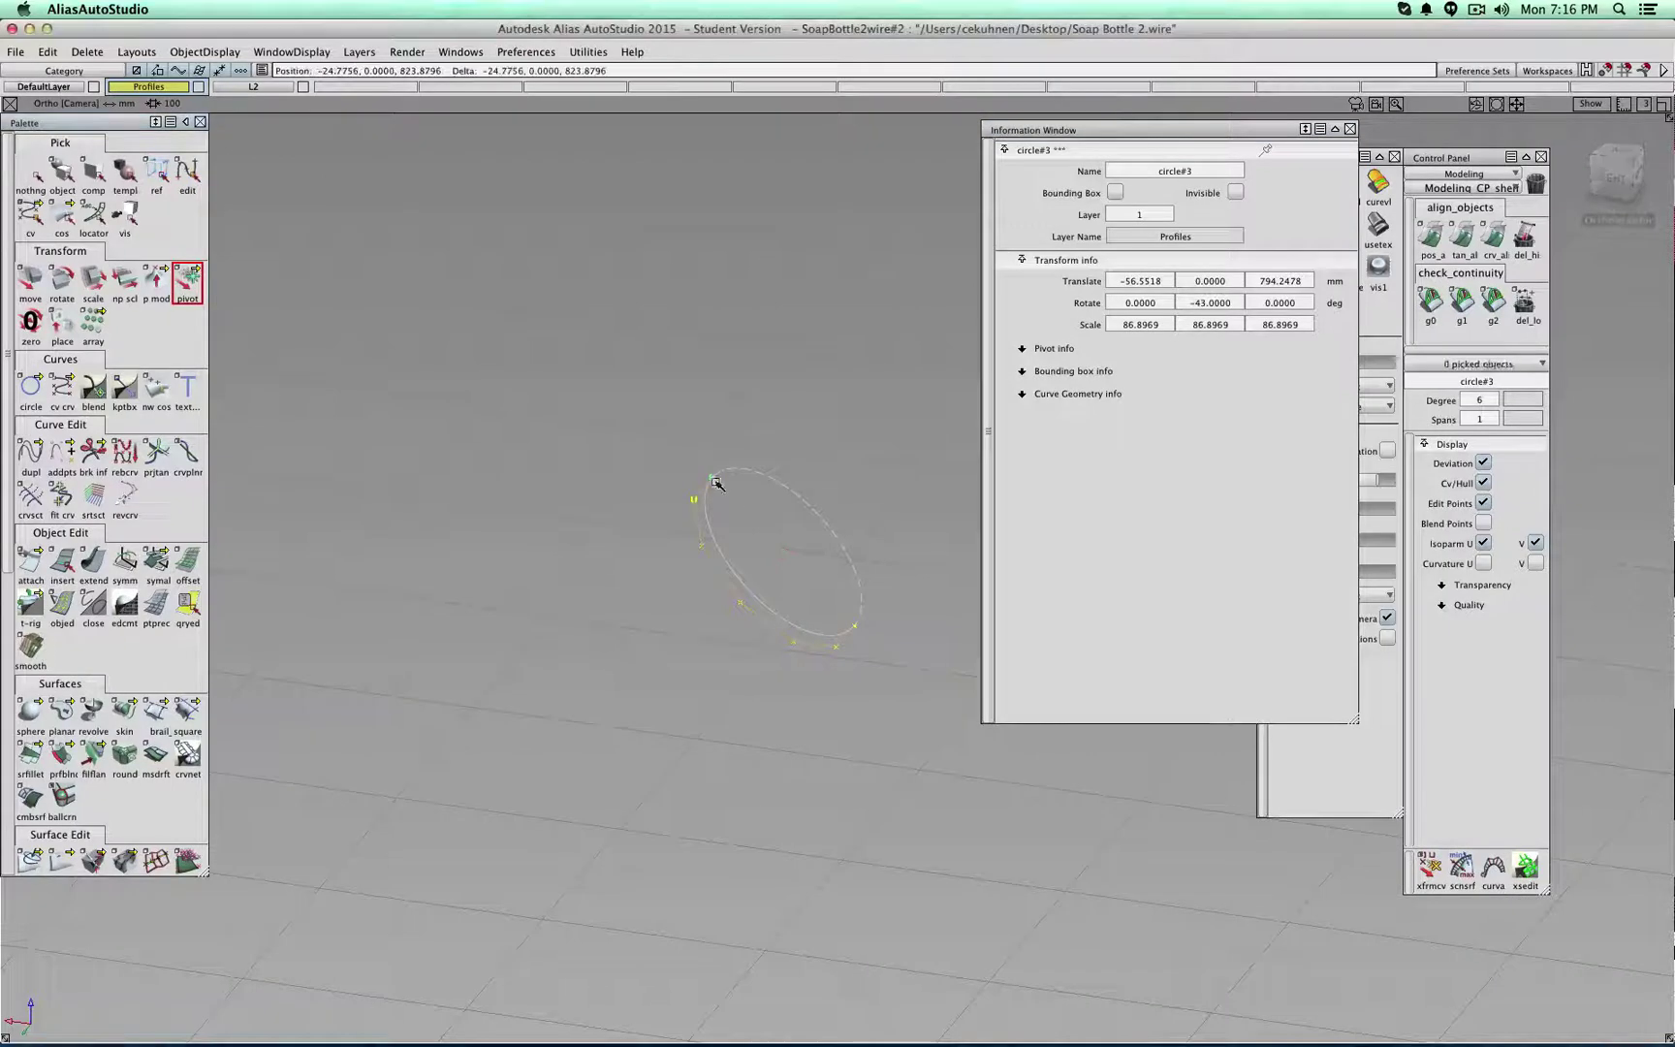
shift+super+right_drag(682, 397, 565, 374)
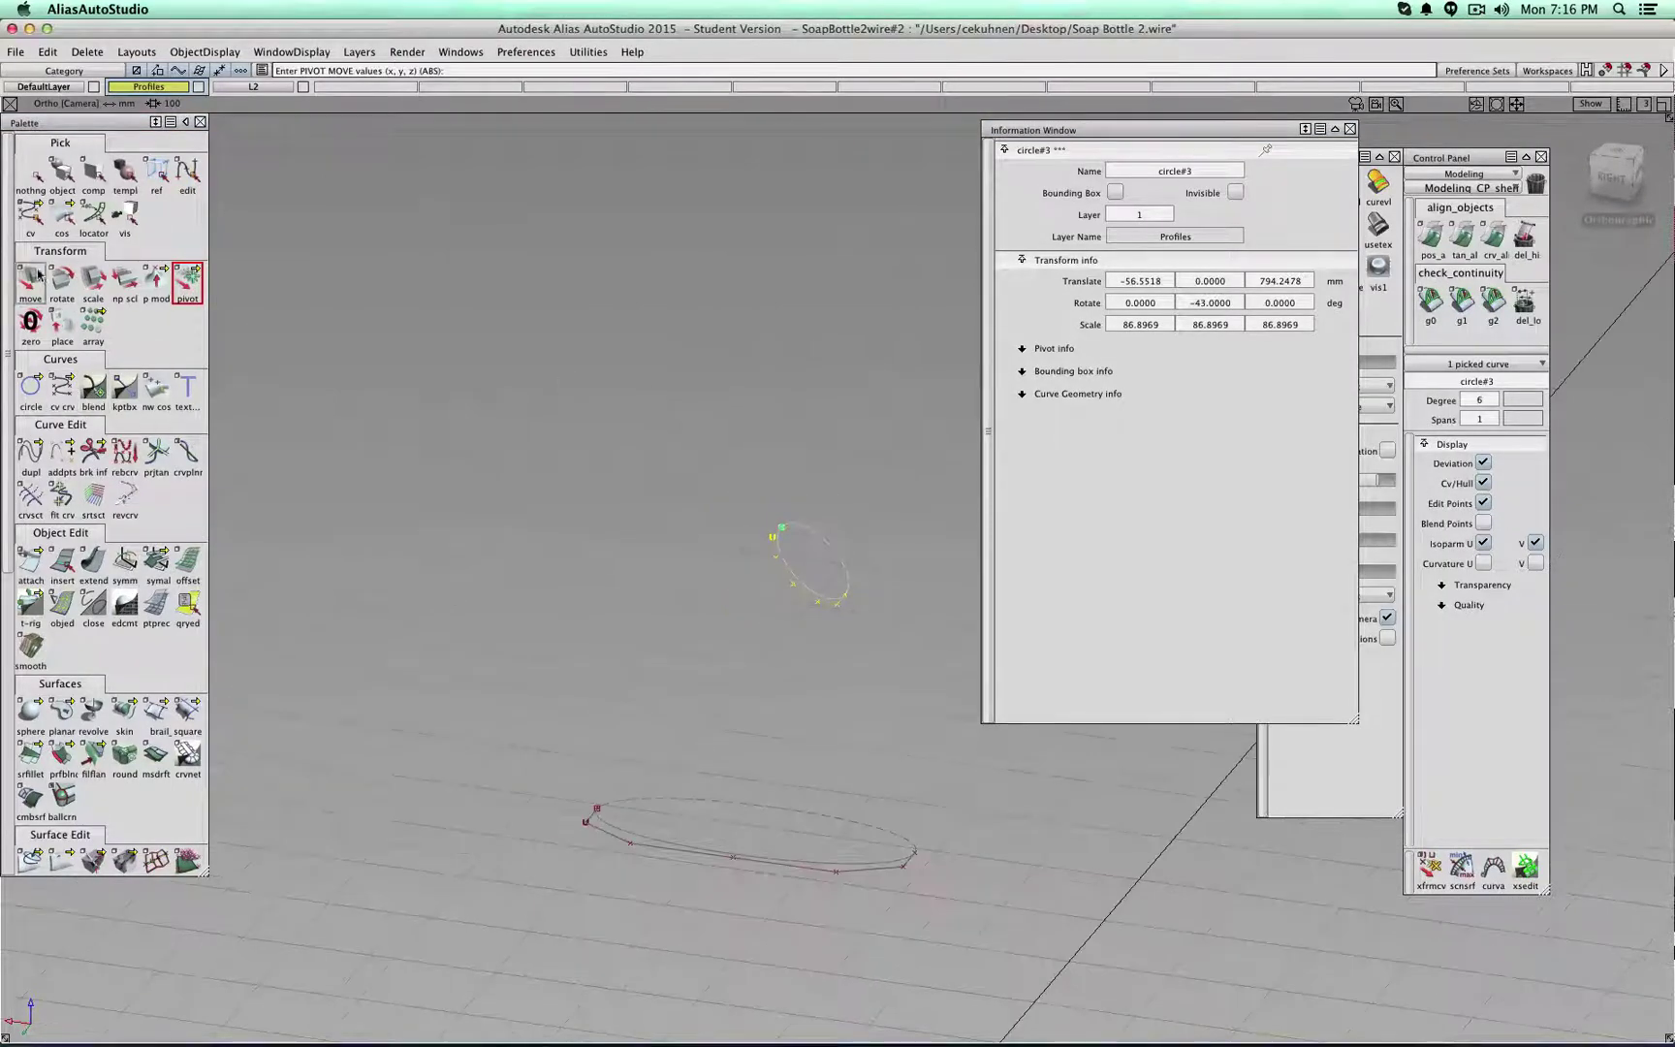
- Draw a vertical edit-point curve downward from the upper end of the neck half circle and reduce it to degree 1
drag(62, 390, 116, 383)
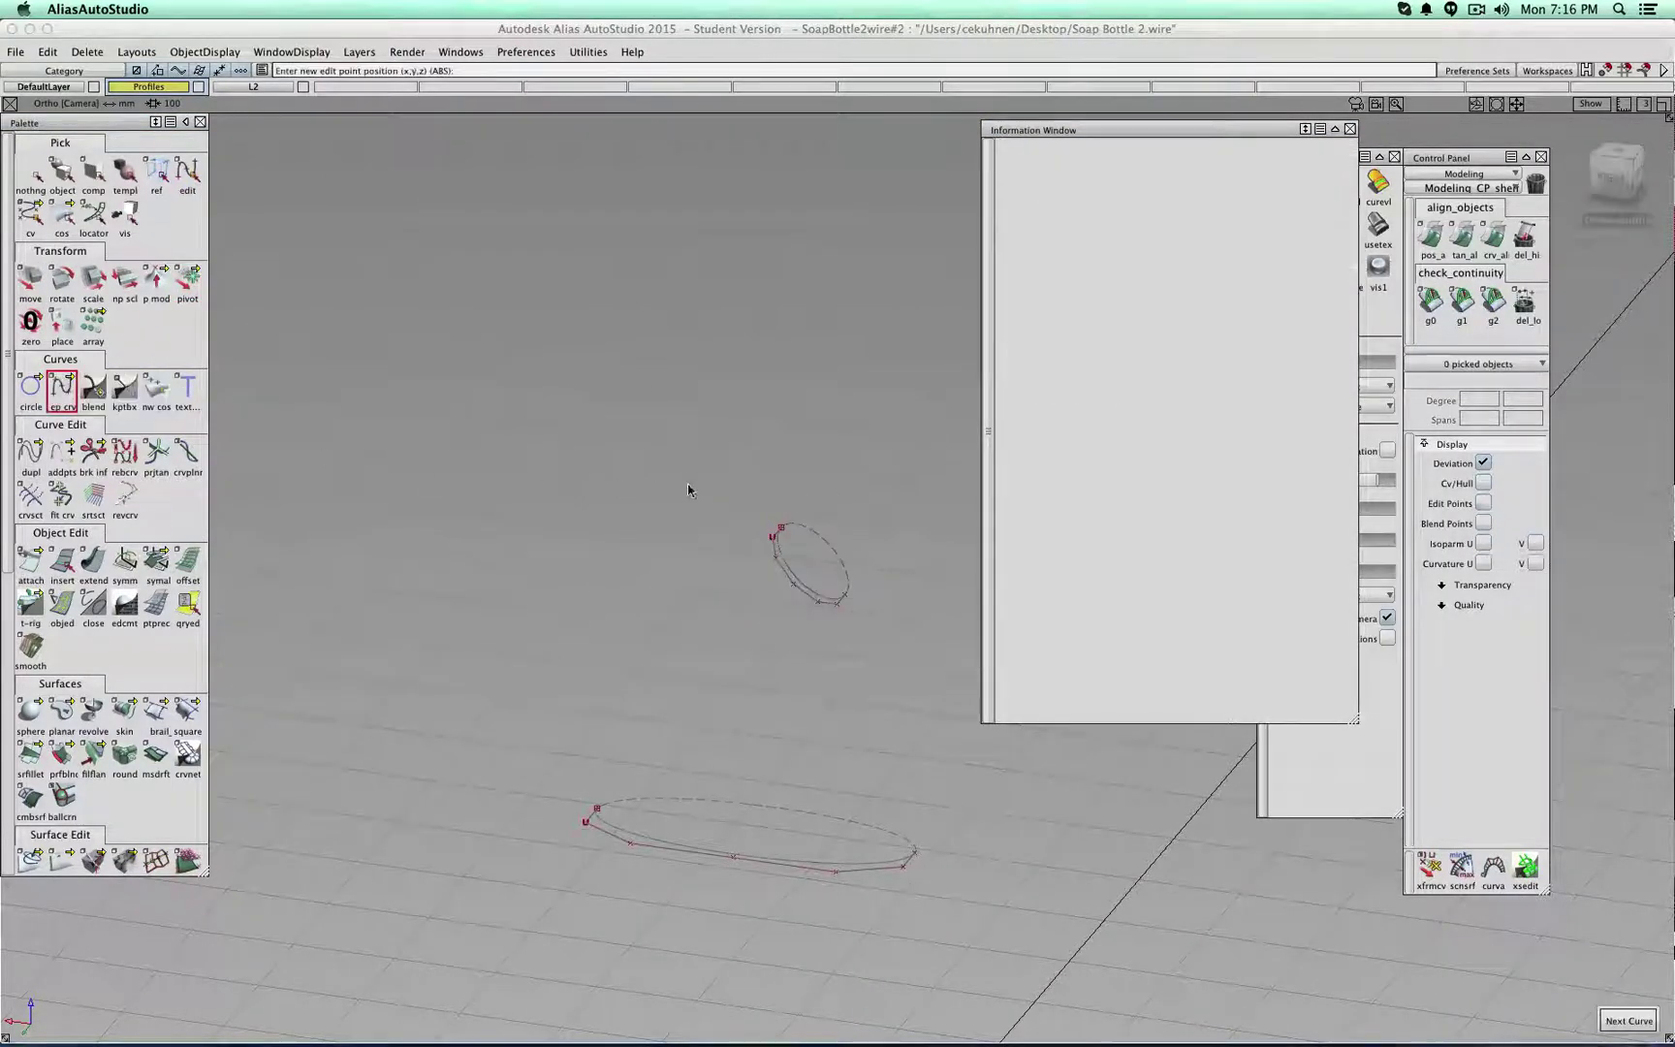
click(783, 532)
right_drag(770, 603, 772, 617)
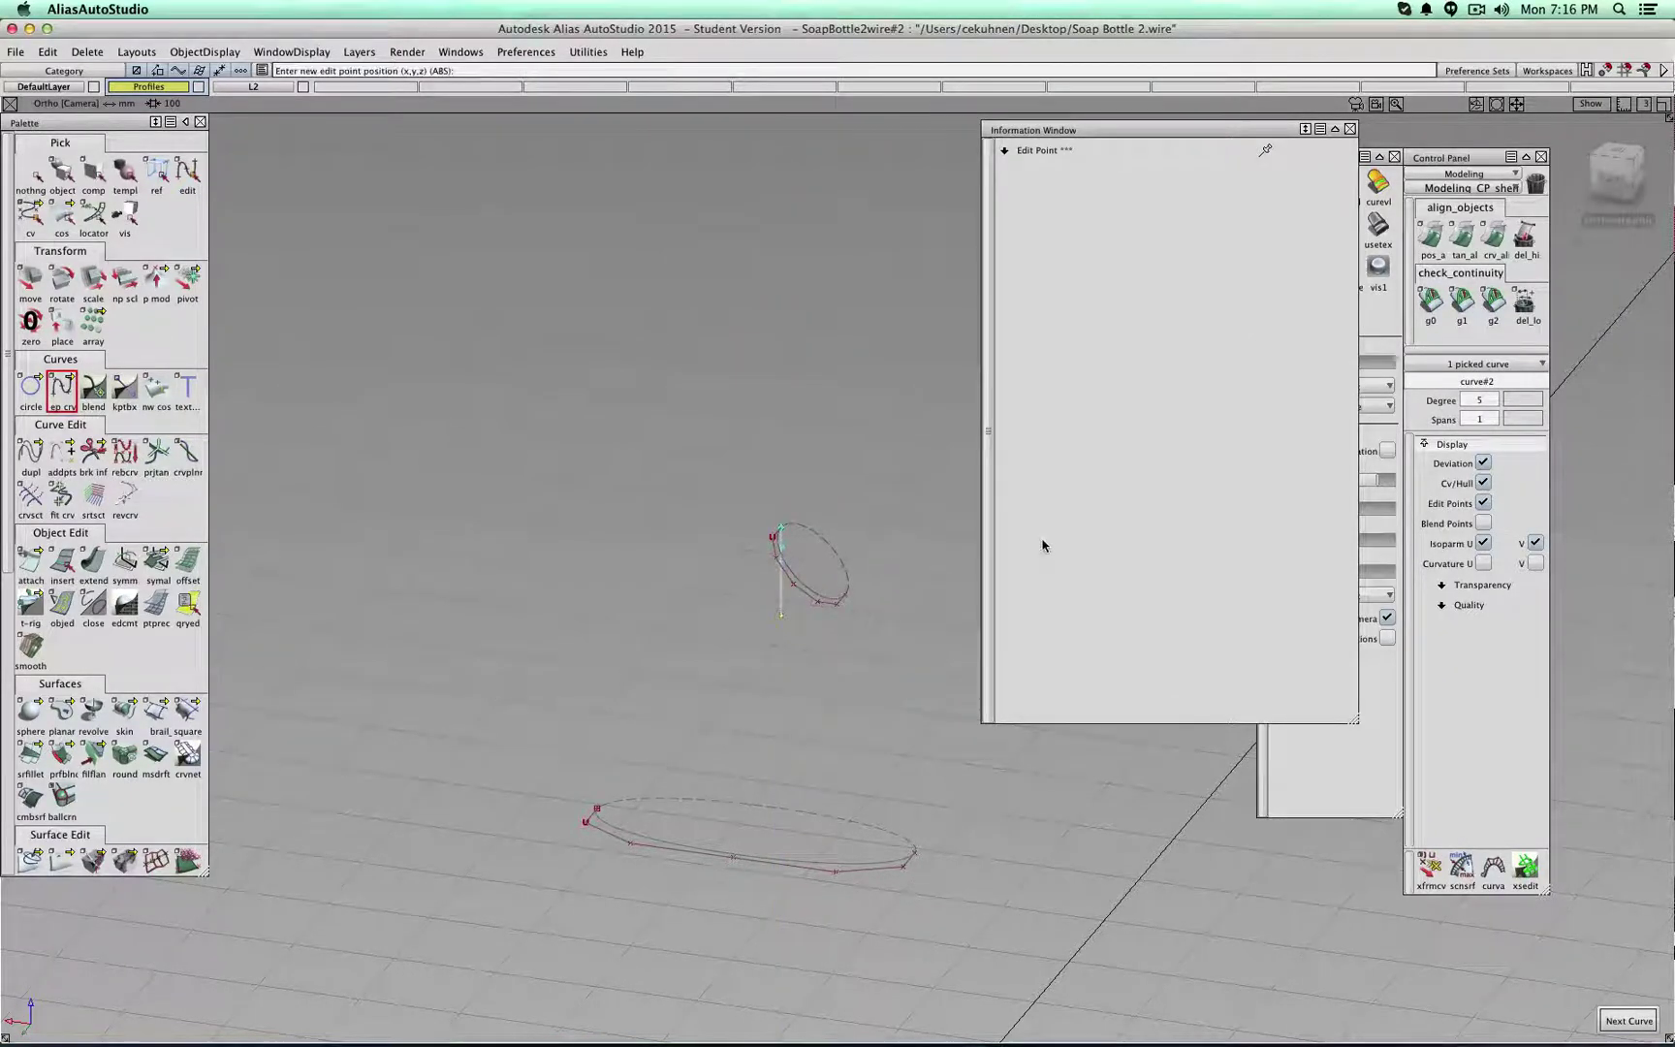
click(1494, 397)
click(1505, 460)
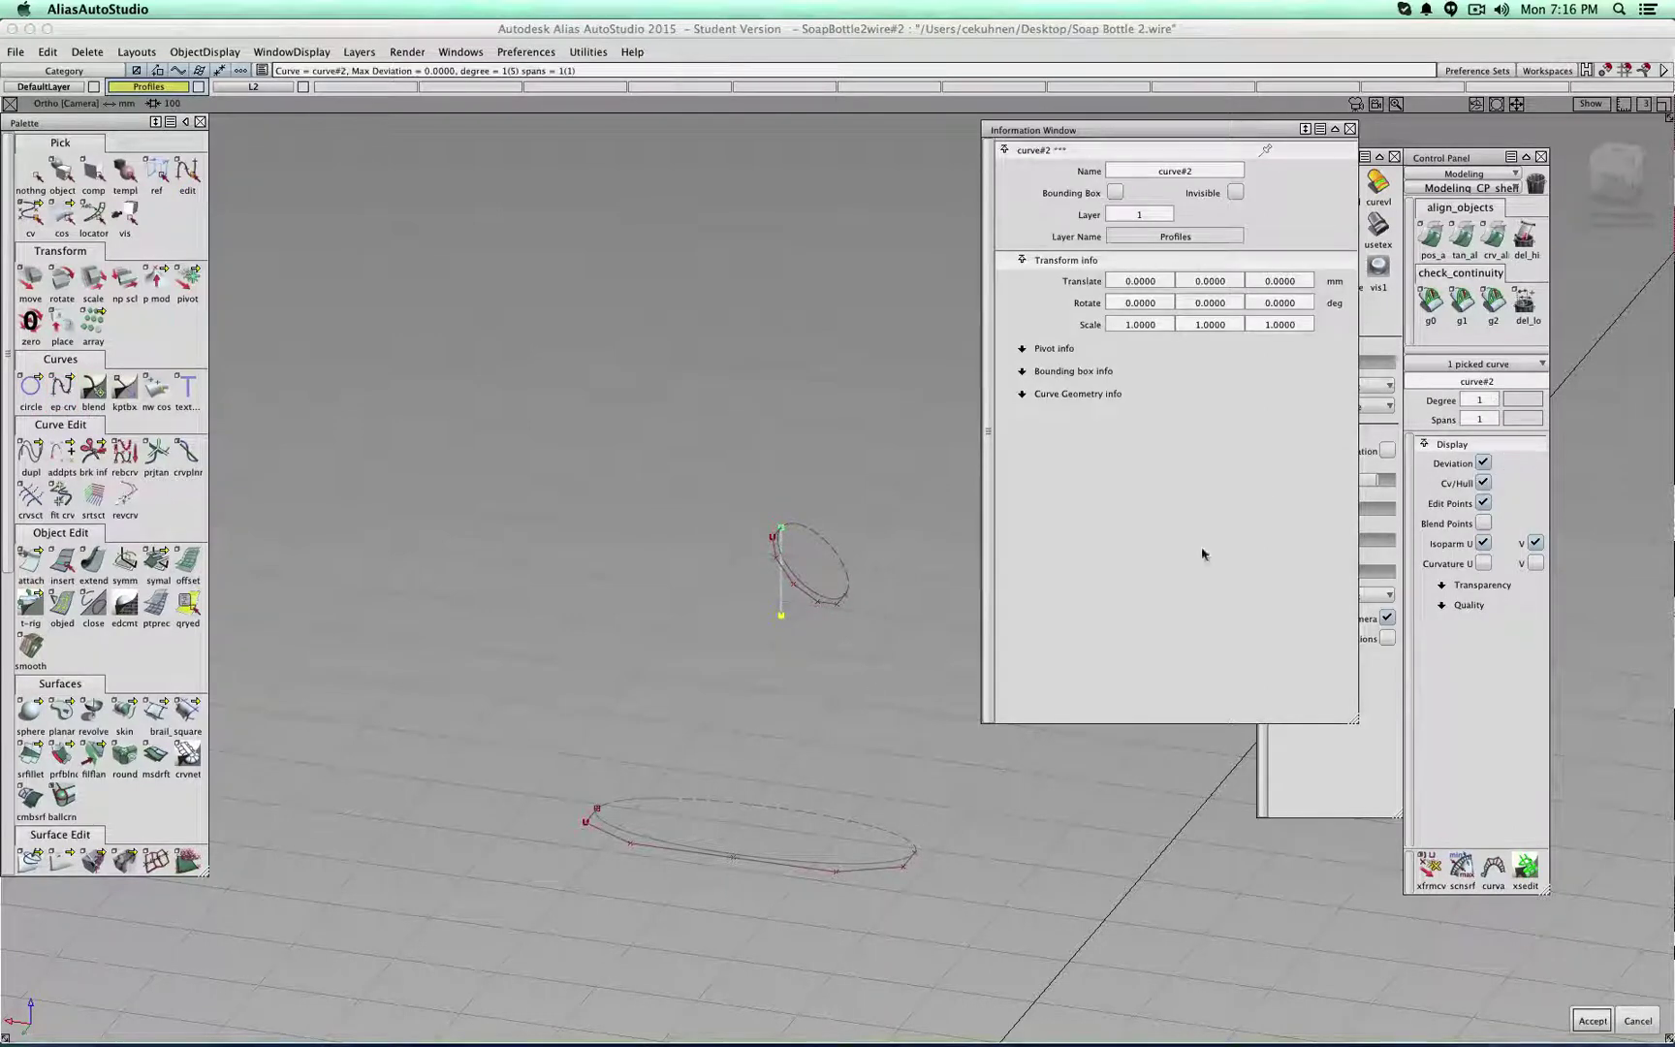
click(1591, 1020)
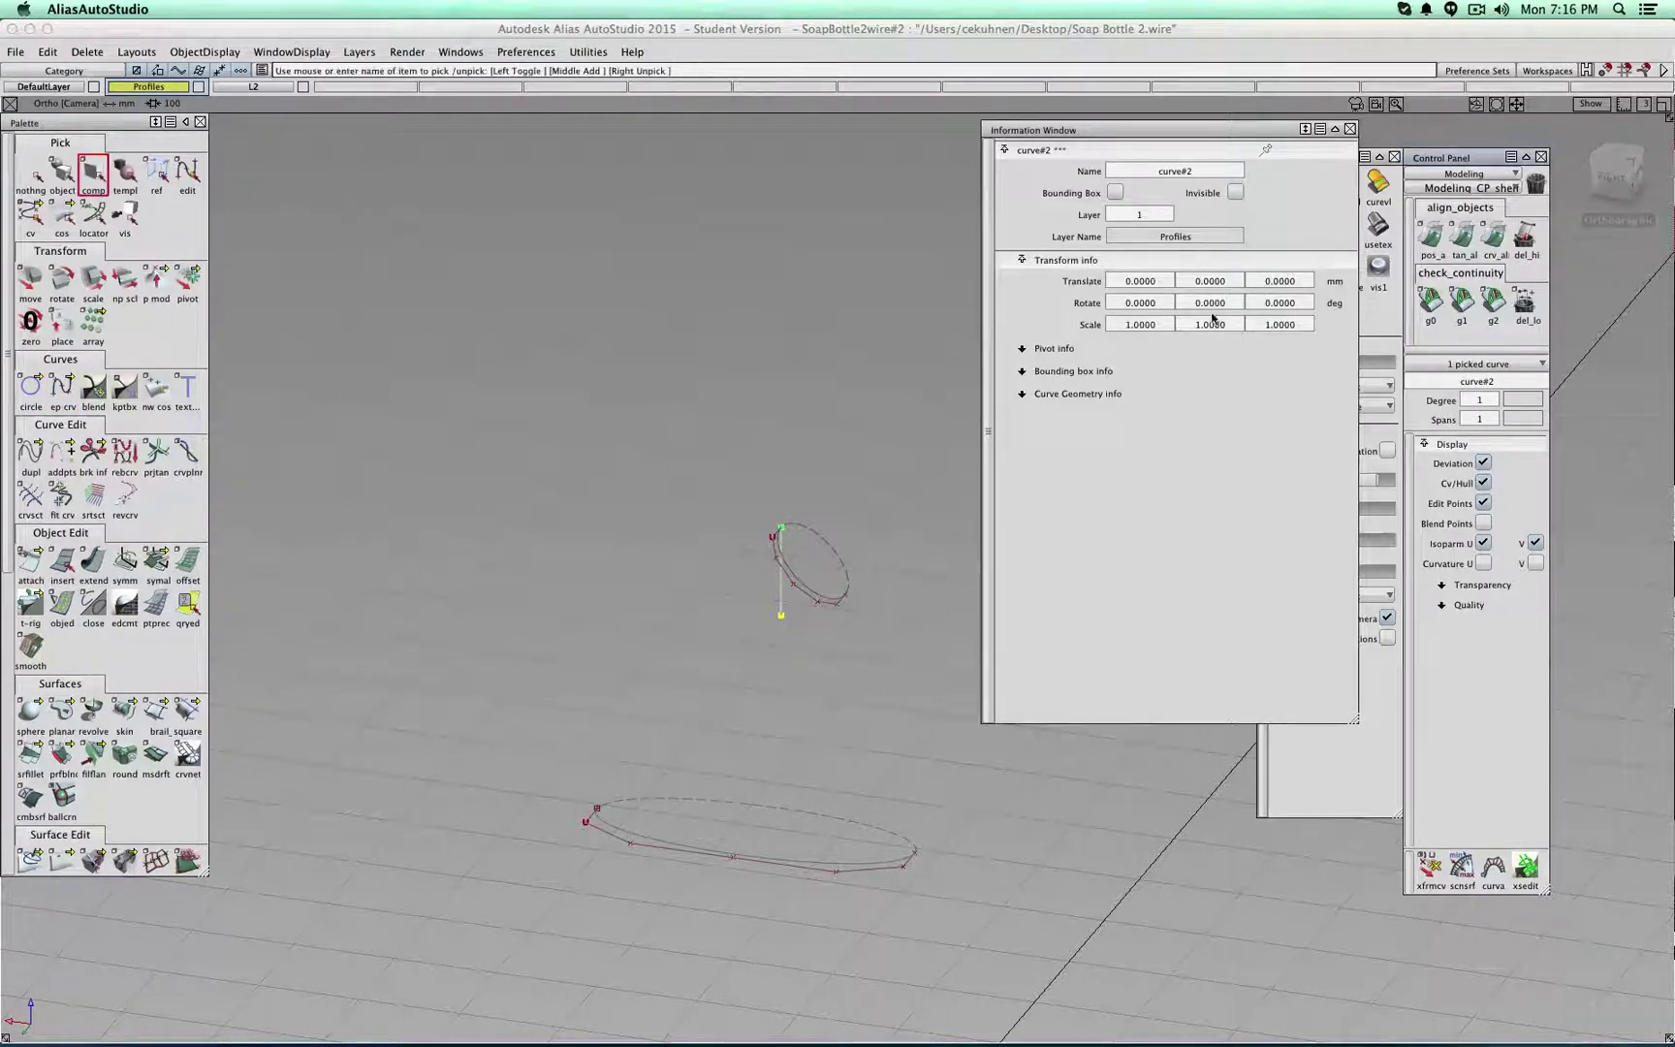
- Set the straight neck line's Y rotation to -43 degrees and check its angle in the right view
drag(1195, 303, 1268, 304)
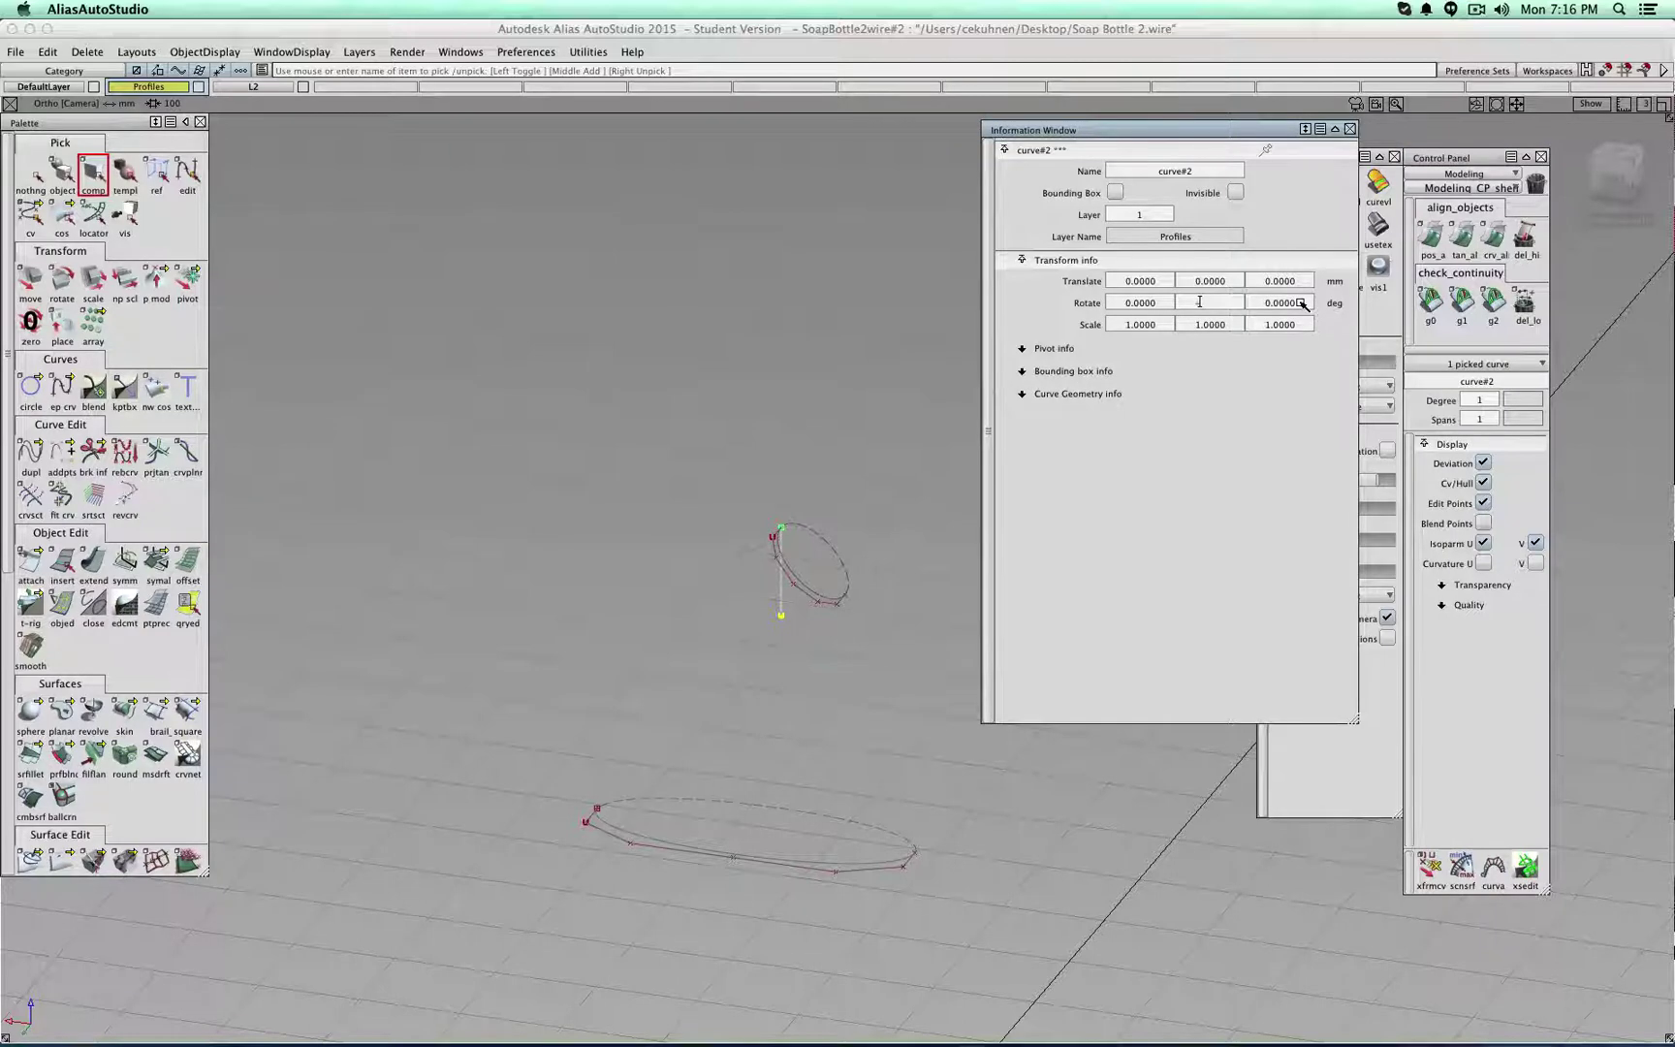
text(-43)
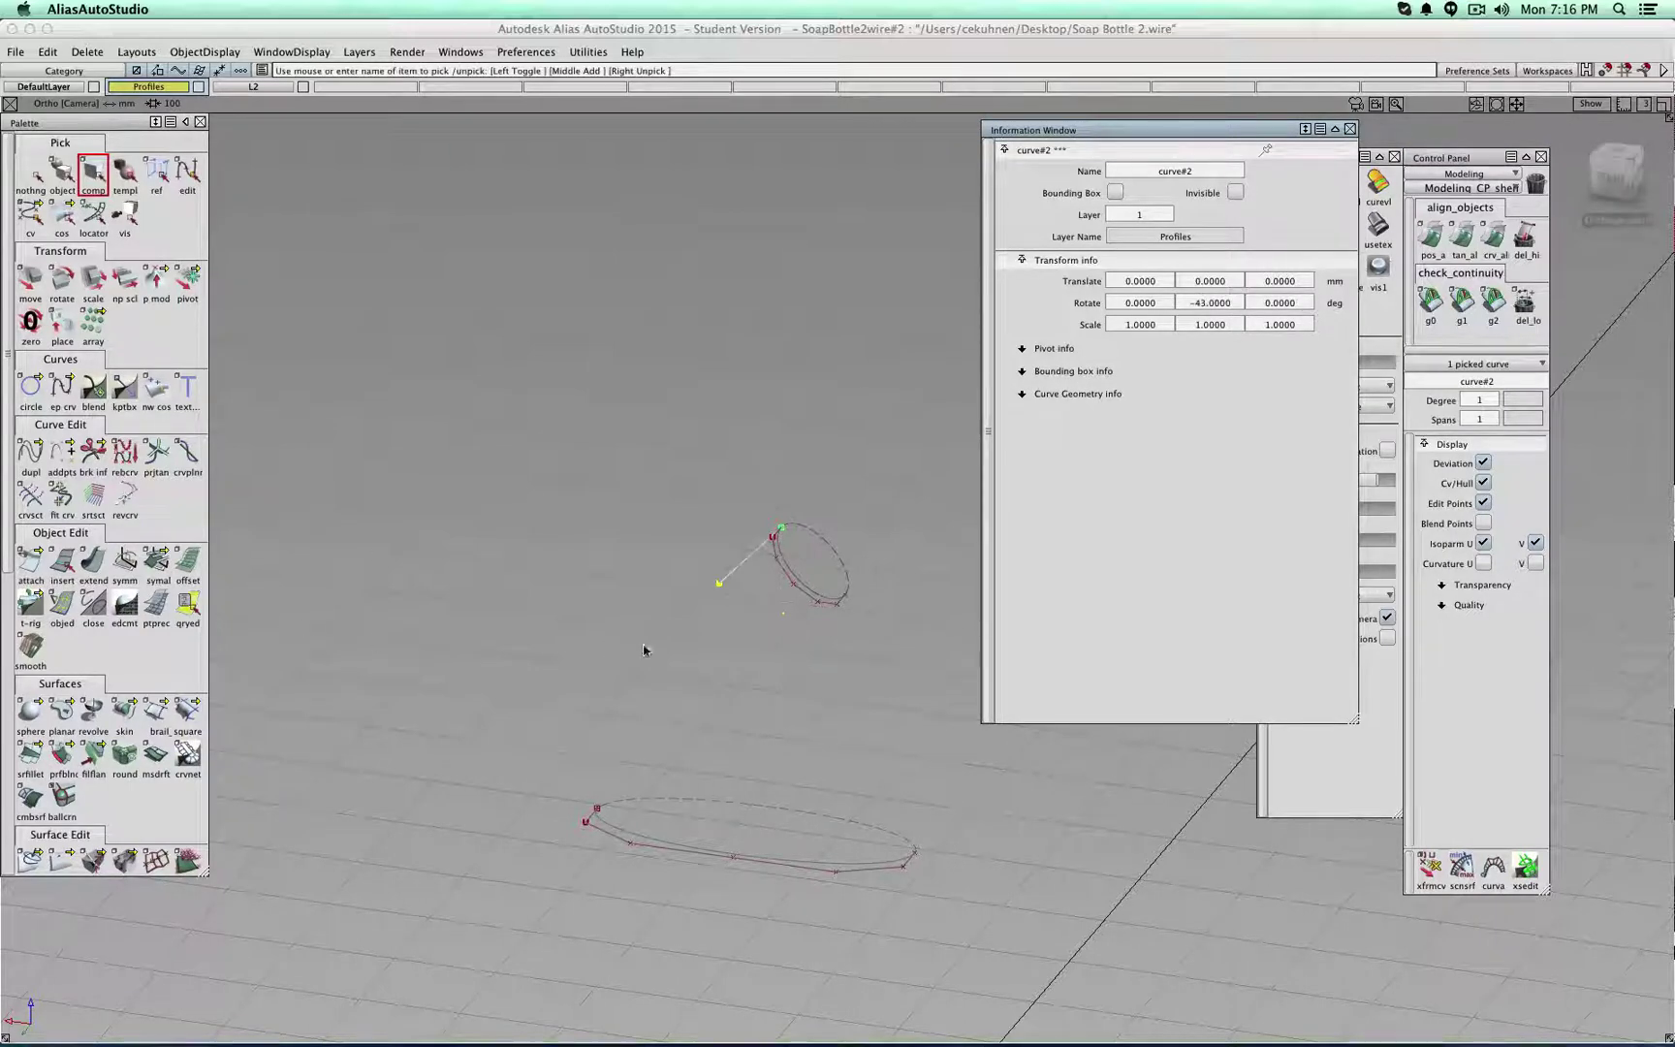
key(Return)
click(1616, 170)
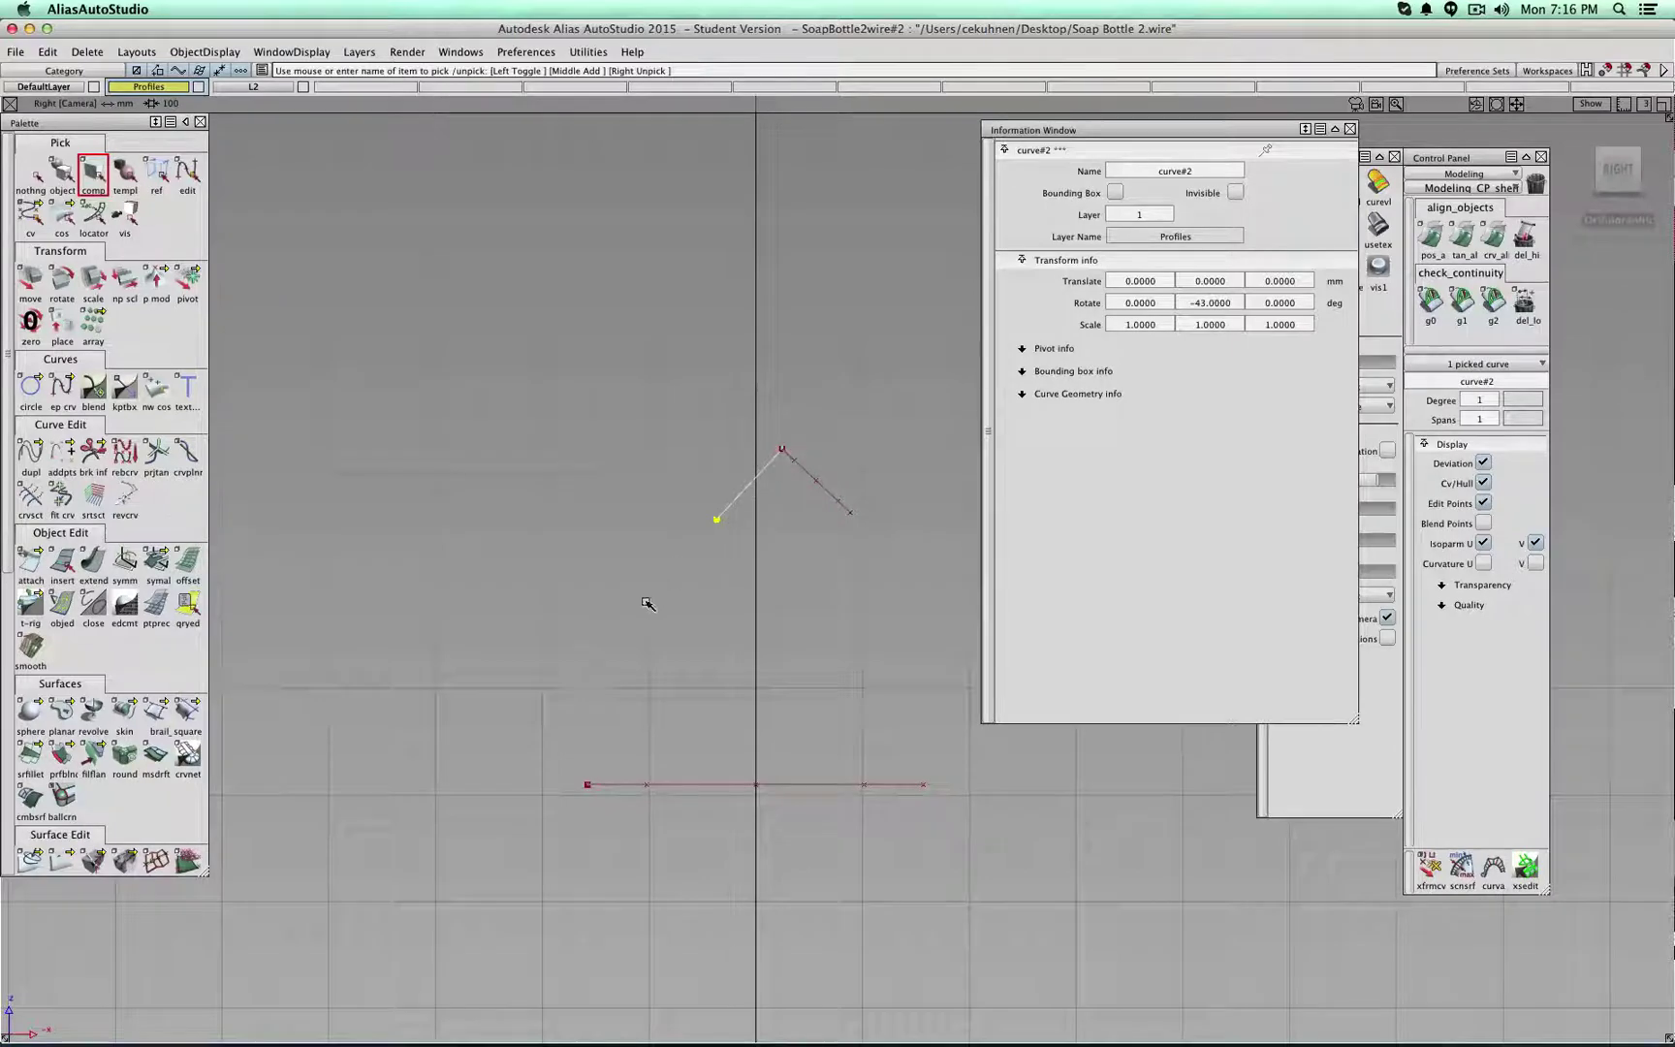
alt+shift+drag(813, 424, 636, 475)
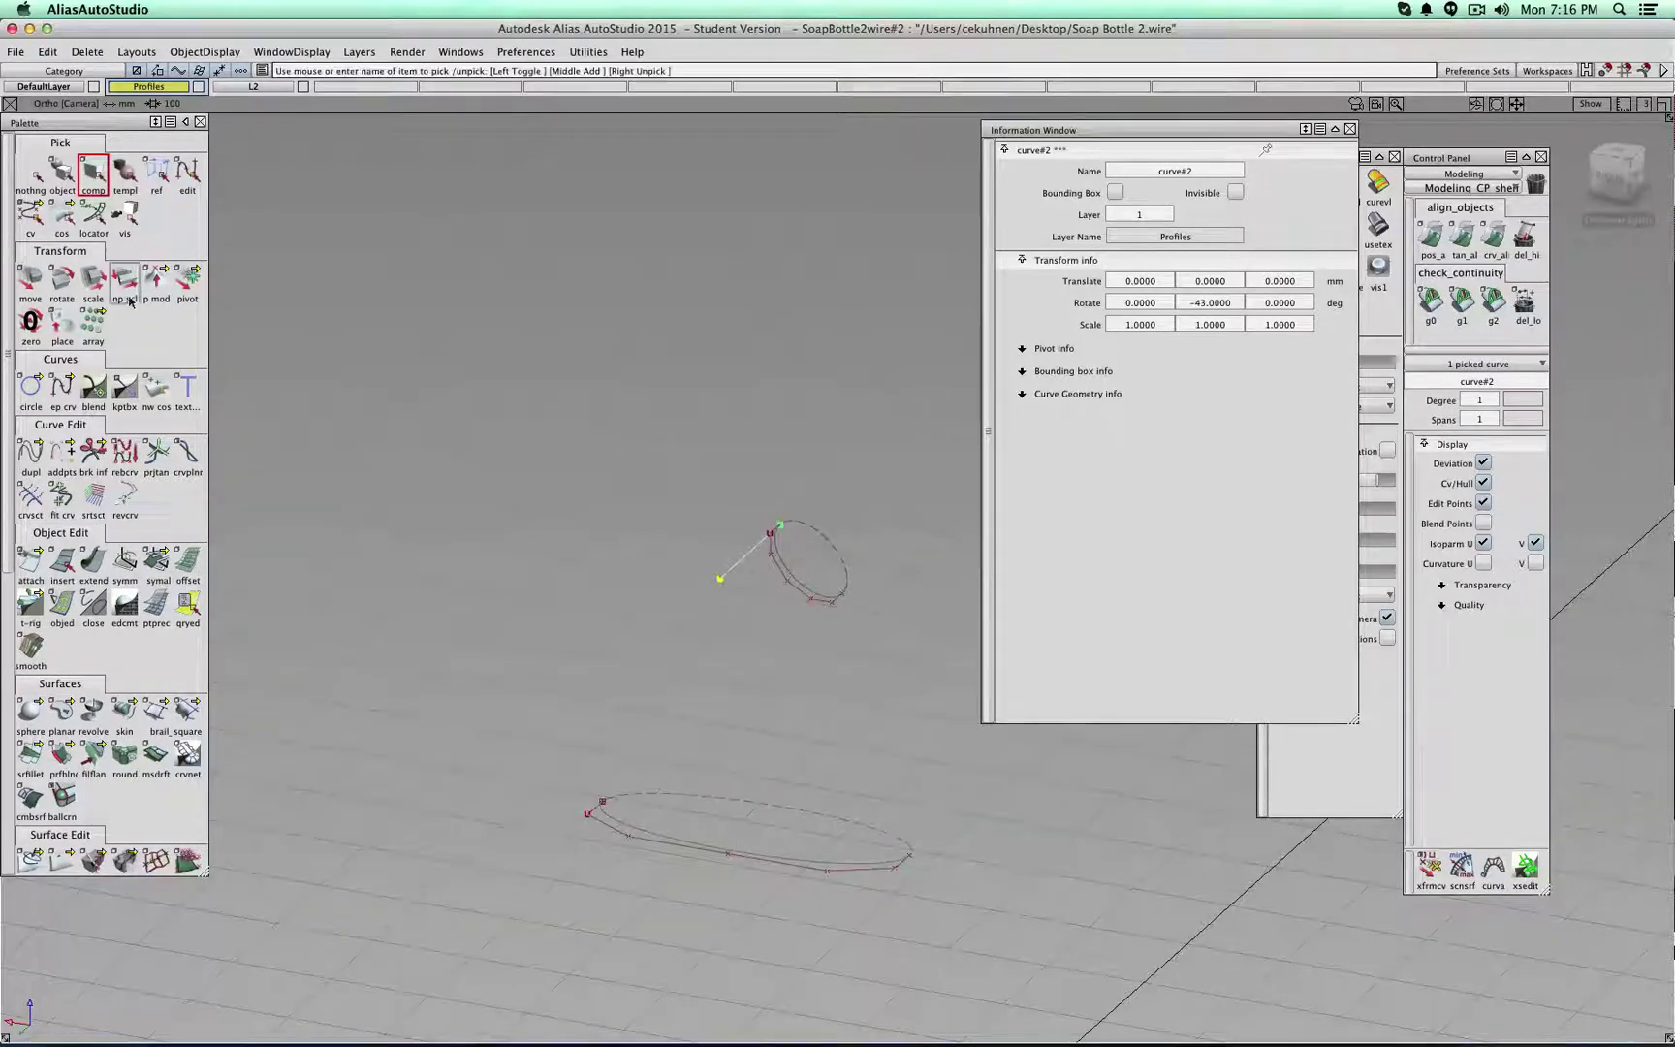
ctrl+shift+drag(556, 398, 555, 364)
- Copy and paste the neck half circle, snapping the duplicate onto the free end of the tilted neck line
click(30, 281)
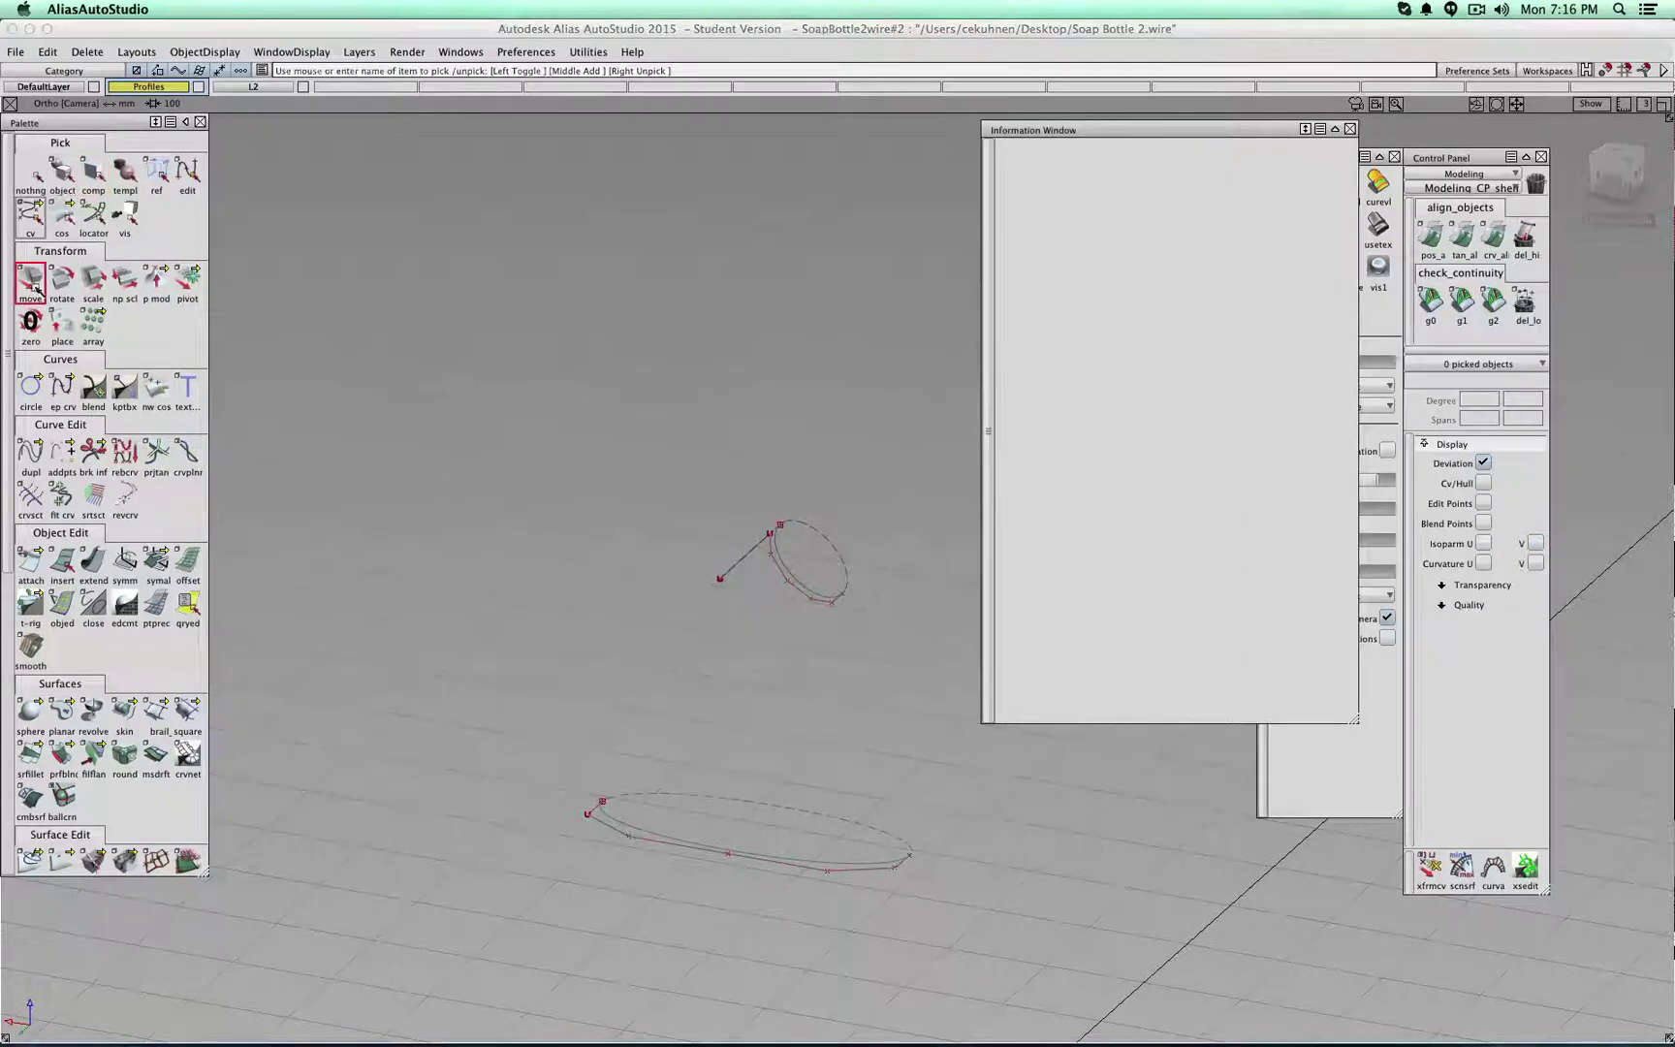
click(786, 576)
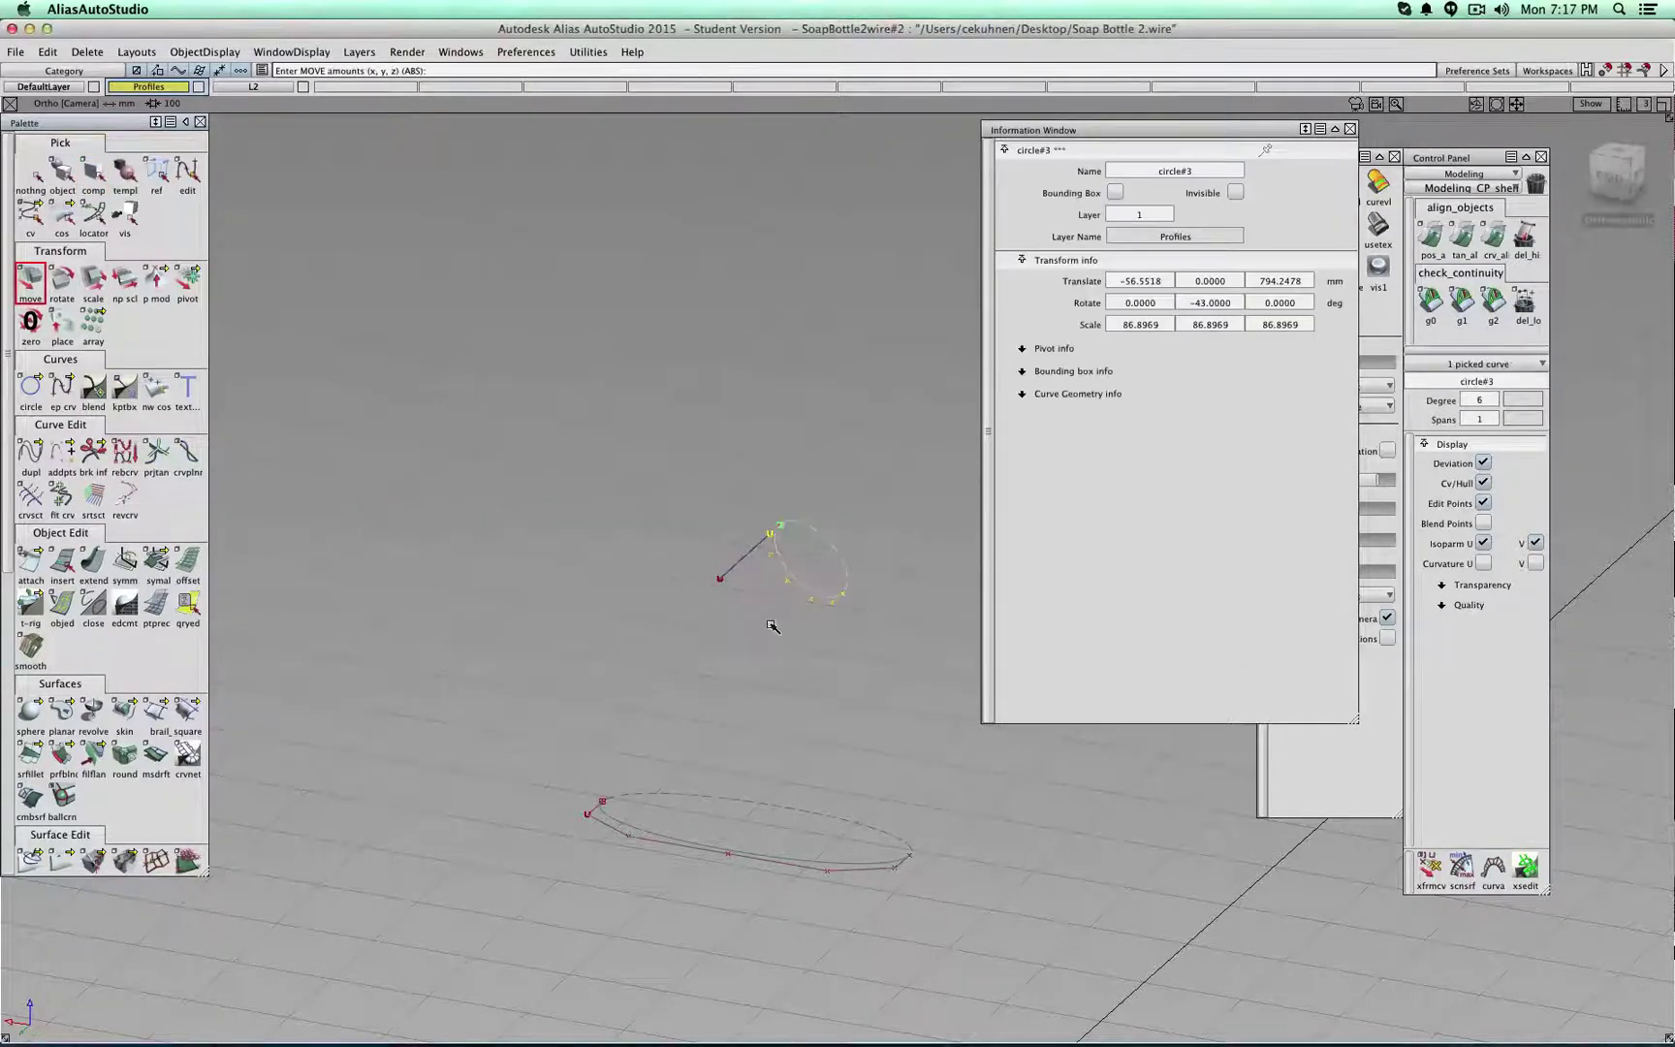
drag(747, 609, 865, 618)
ctrl+drag(795, 528, 778, 529)
key(super+c)
key(super+v)
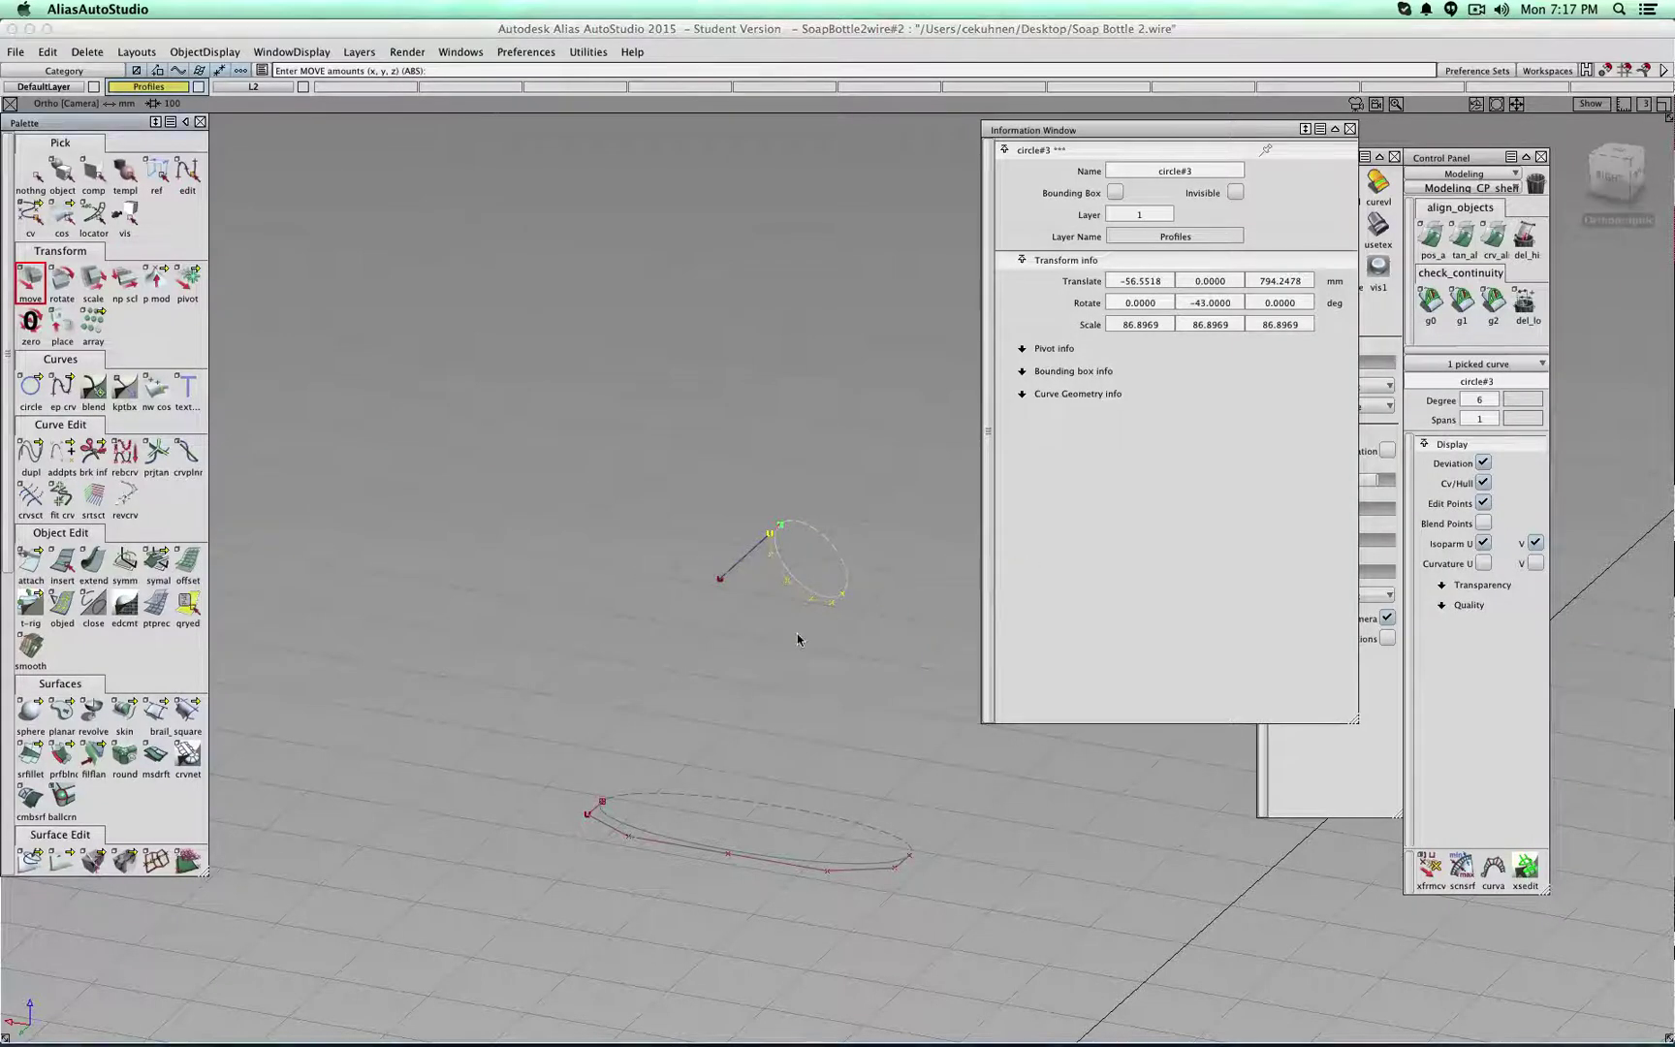
drag(723, 588, 743, 539)
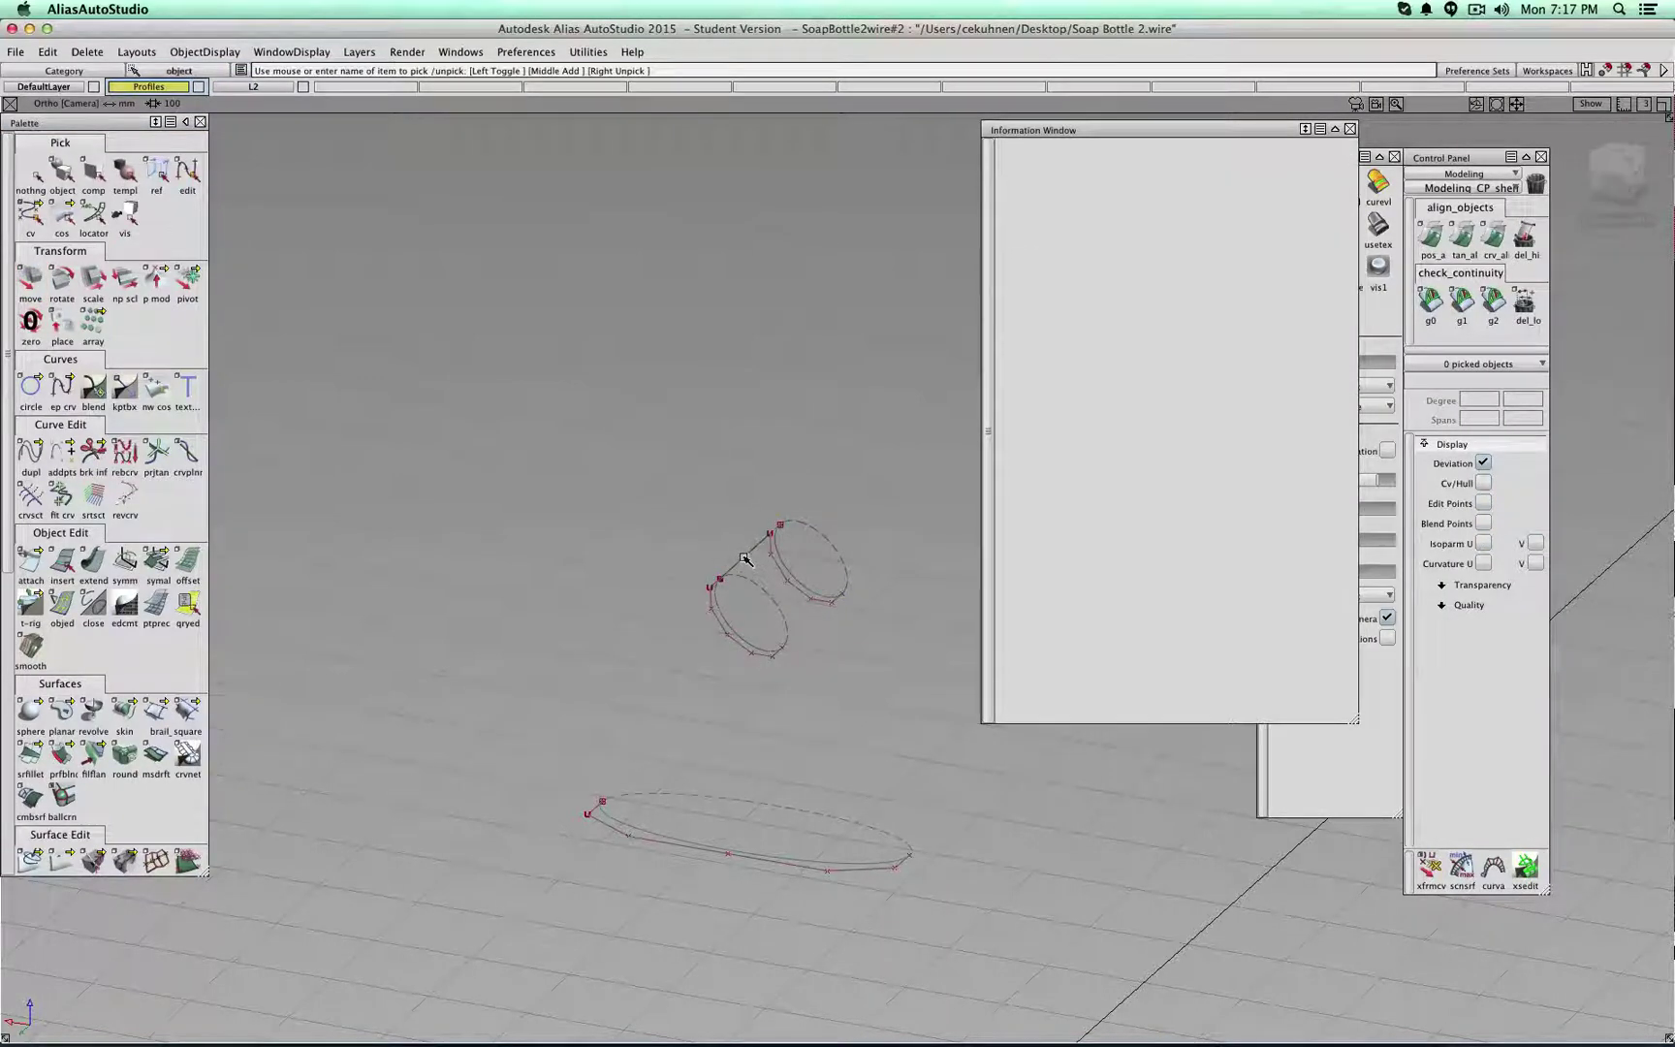
- Duplicate the tilted neck line, snap it to the opposite ends of the two neck half circles, and check the neck in the right view
click(744, 560)
key(super+v)
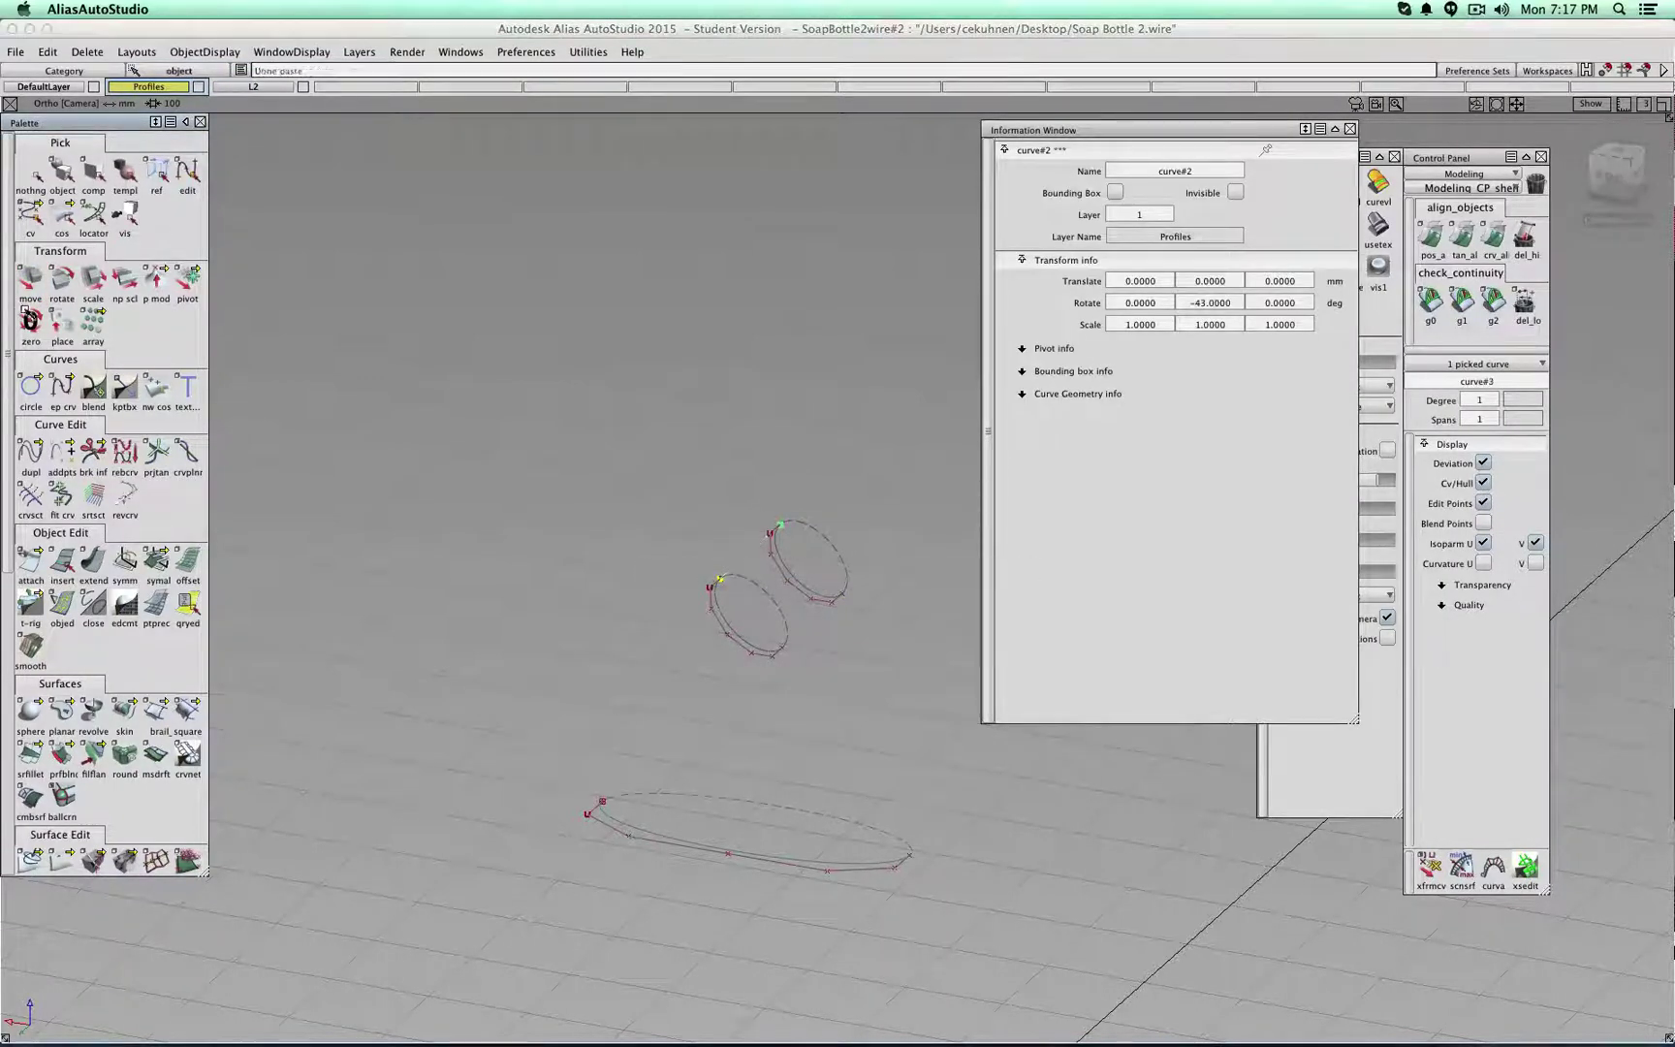
ctrl+click(846, 594)
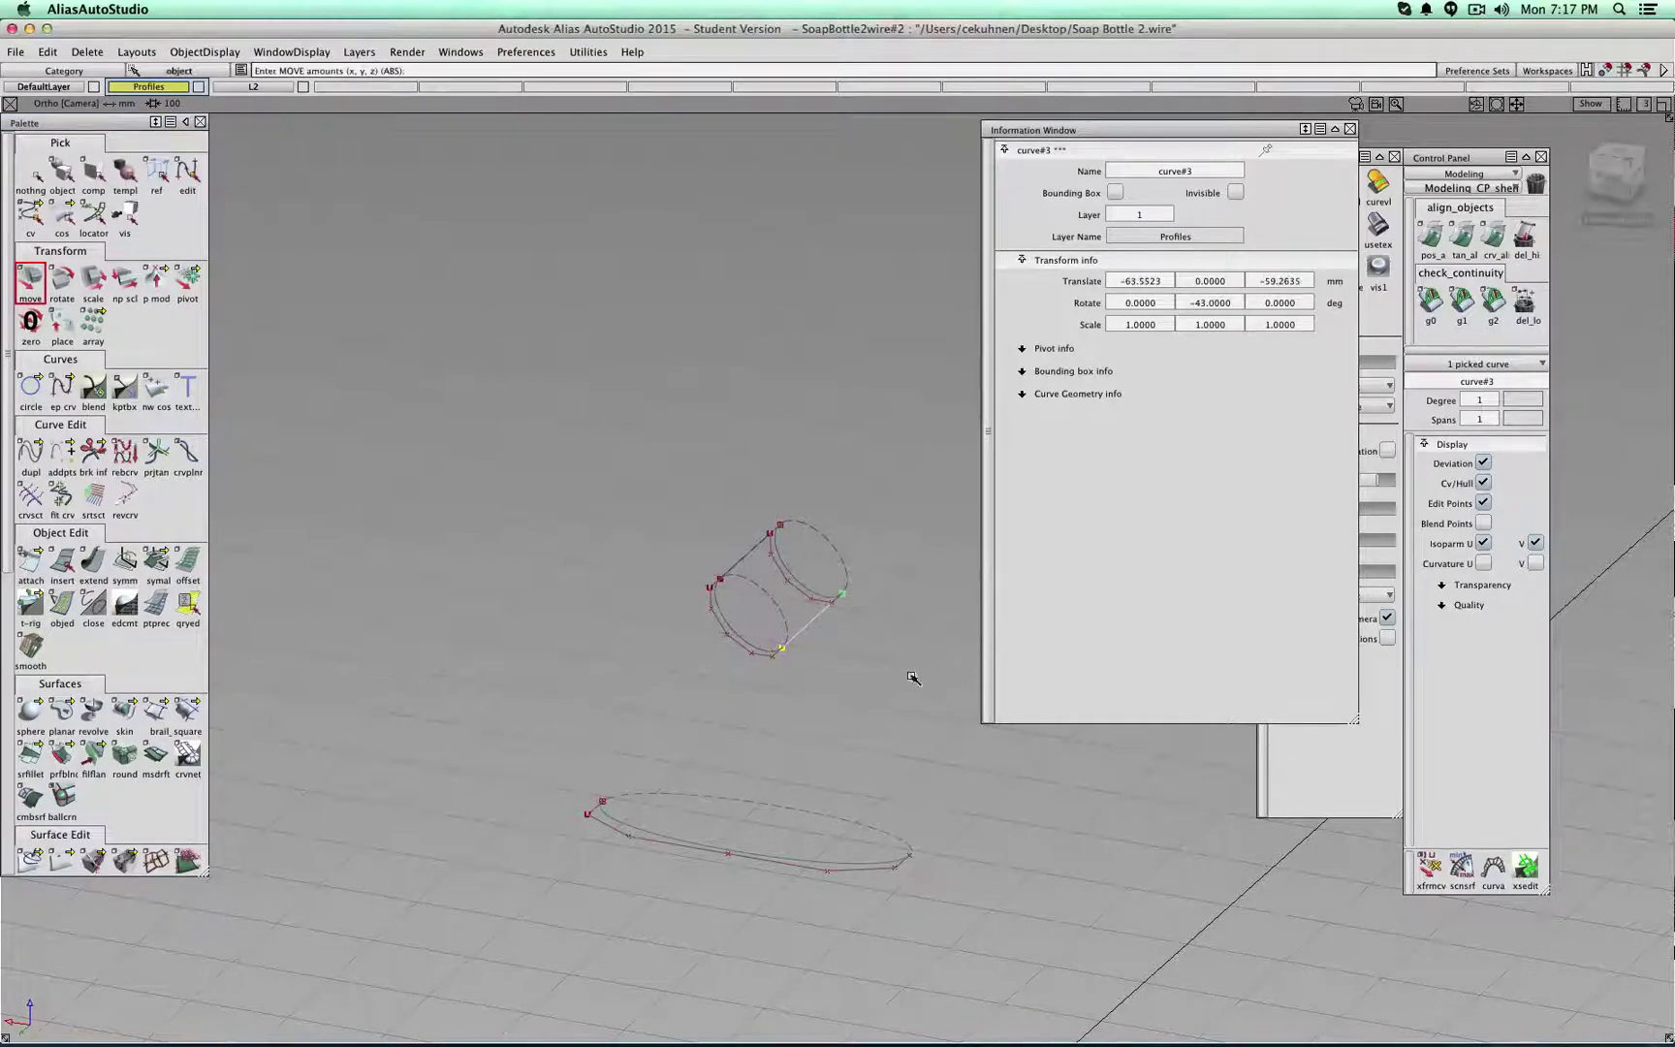
alt+shift+right_drag(912, 678, 853, 677)
click(1604, 187)
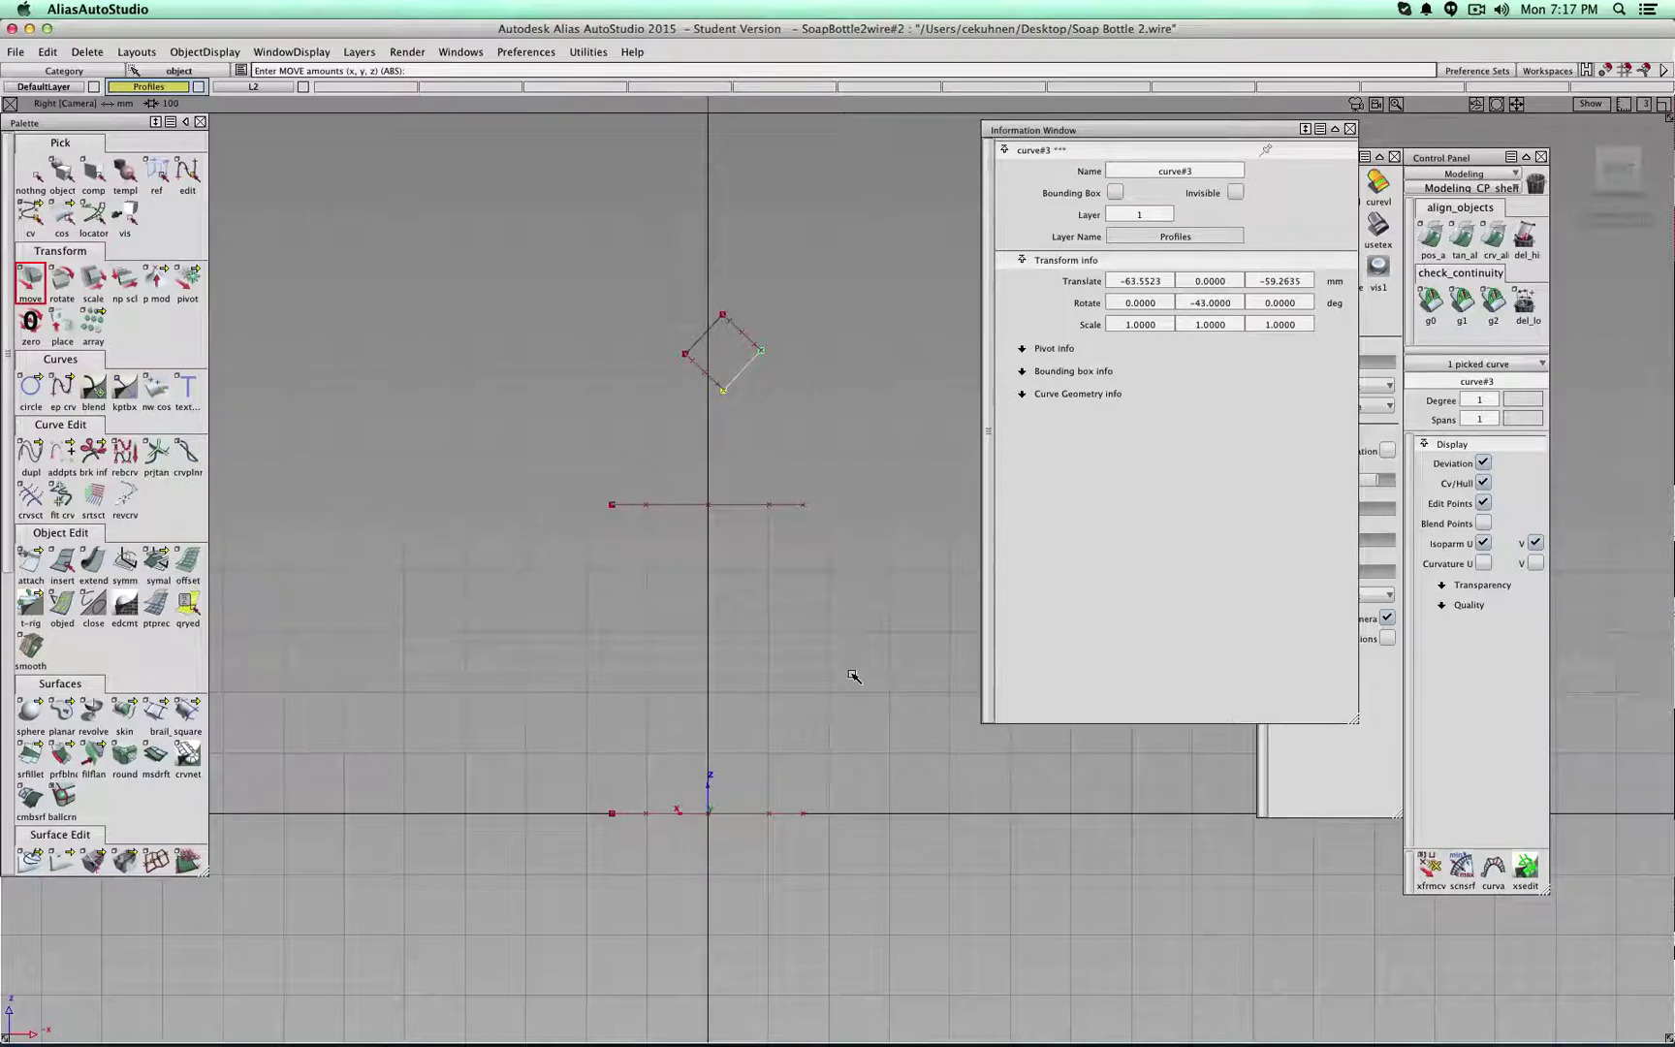
alt+shift+drag(853, 676, 717, 715)
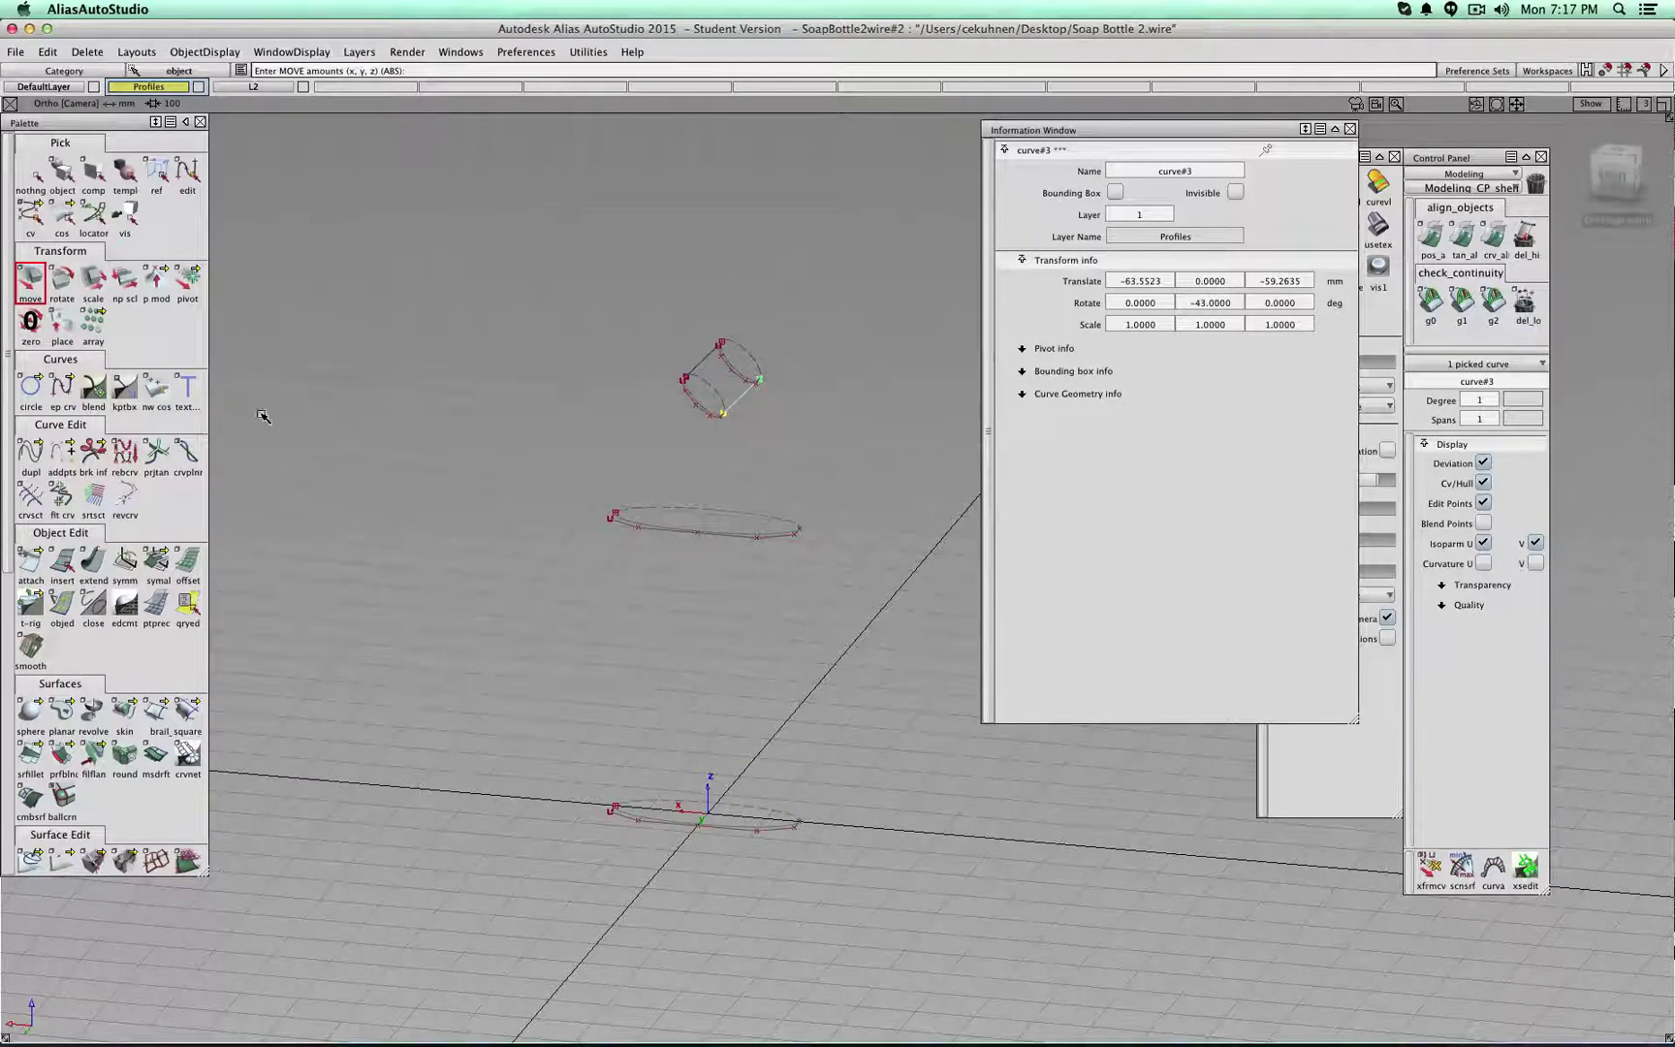
- Draw degree 5 edit-point curves joining both ends of the lower neck half circle to the ends of the upper half ellipse
double_click(62, 388)
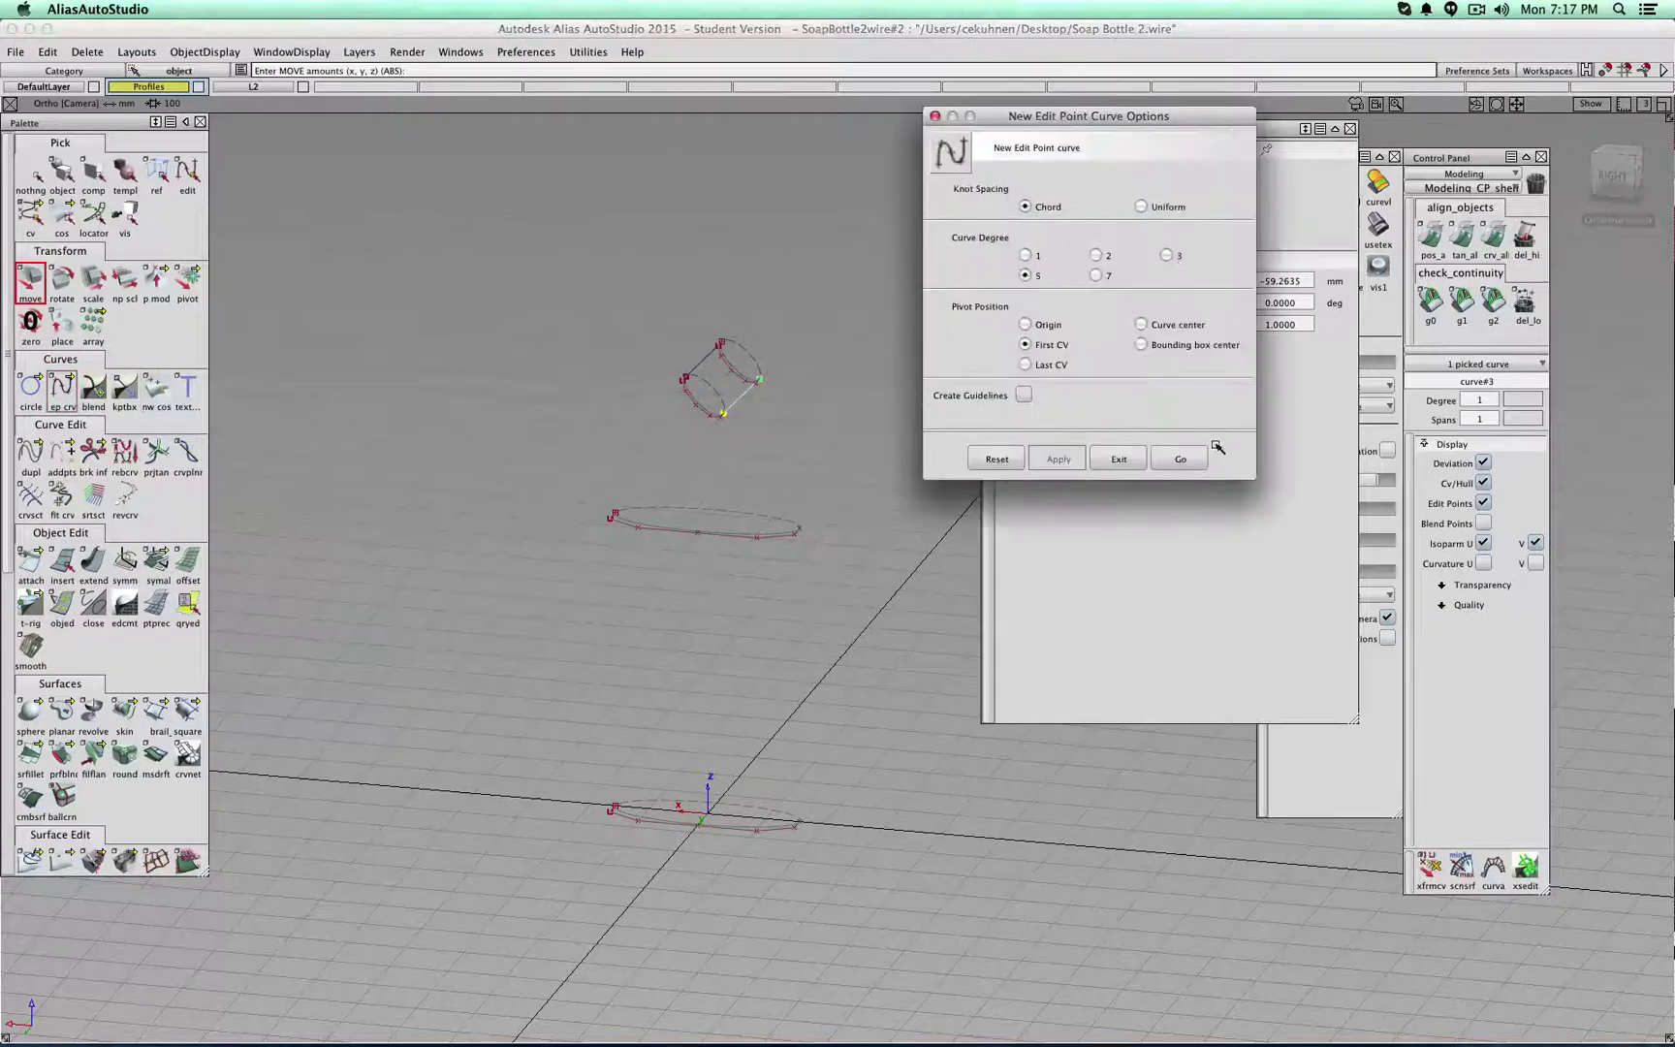
click(1192, 459)
scroll(845, 499, up, 3)
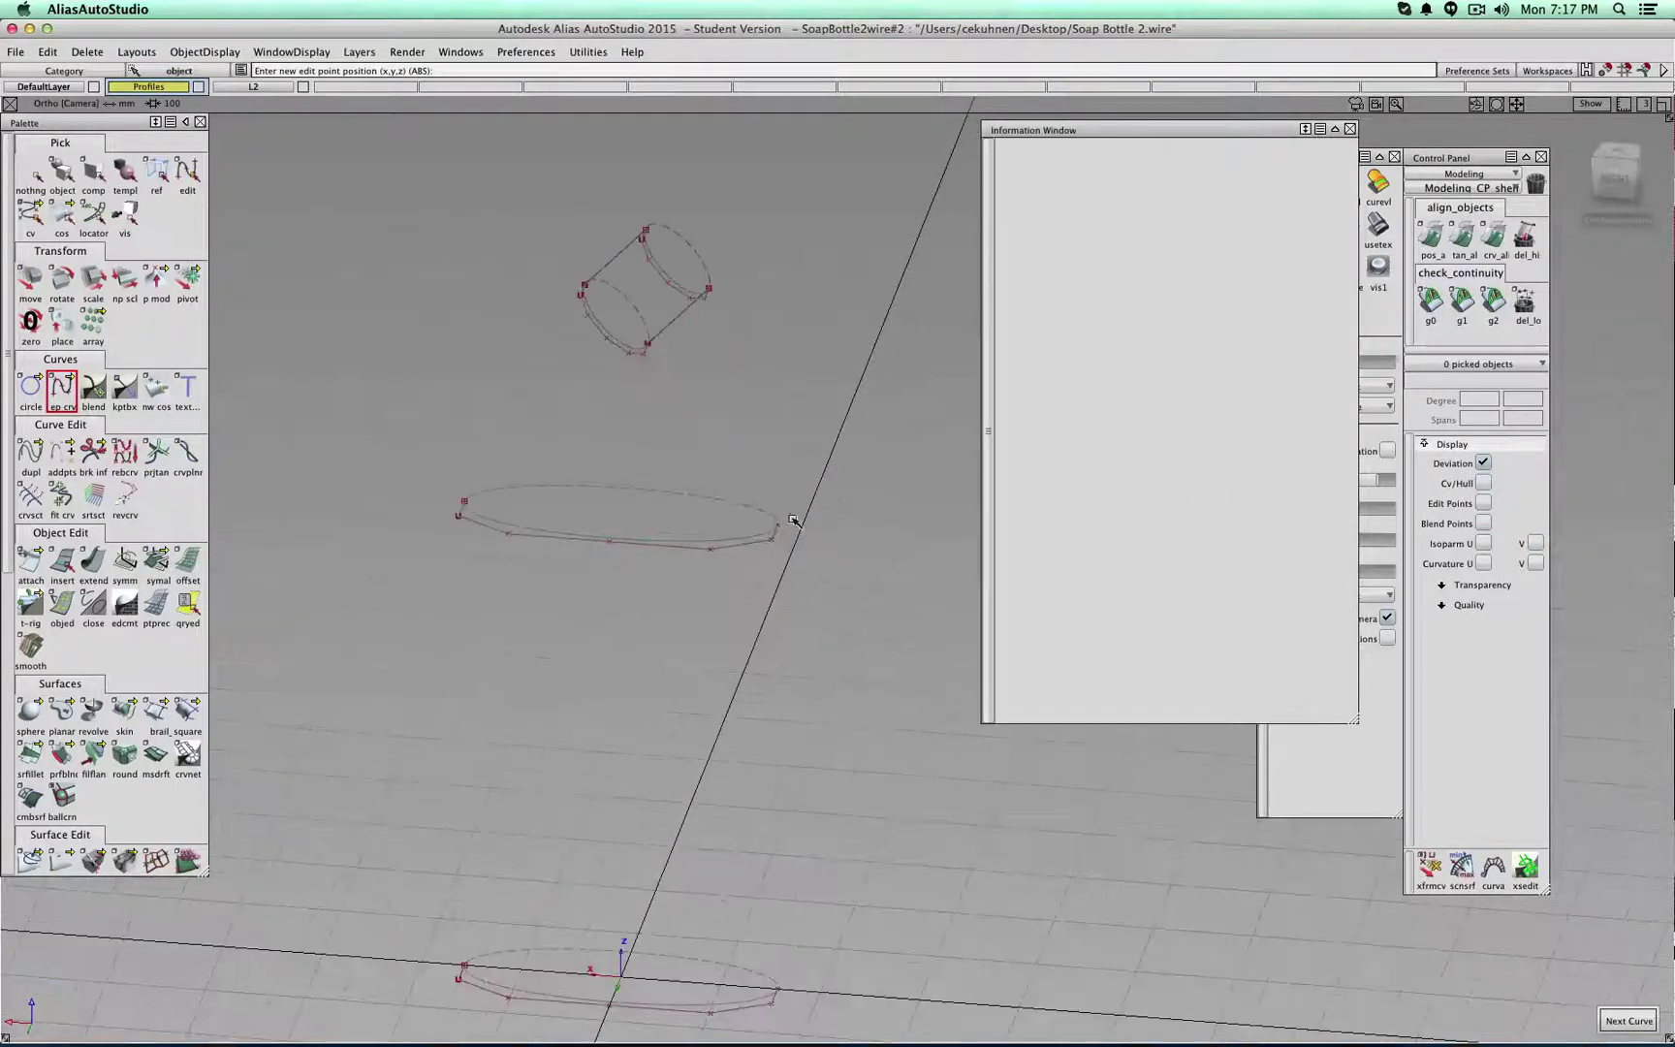
click(657, 355)
ctrl+shift+drag(542, 445, 535, 341)
click(473, 497)
click(584, 274)
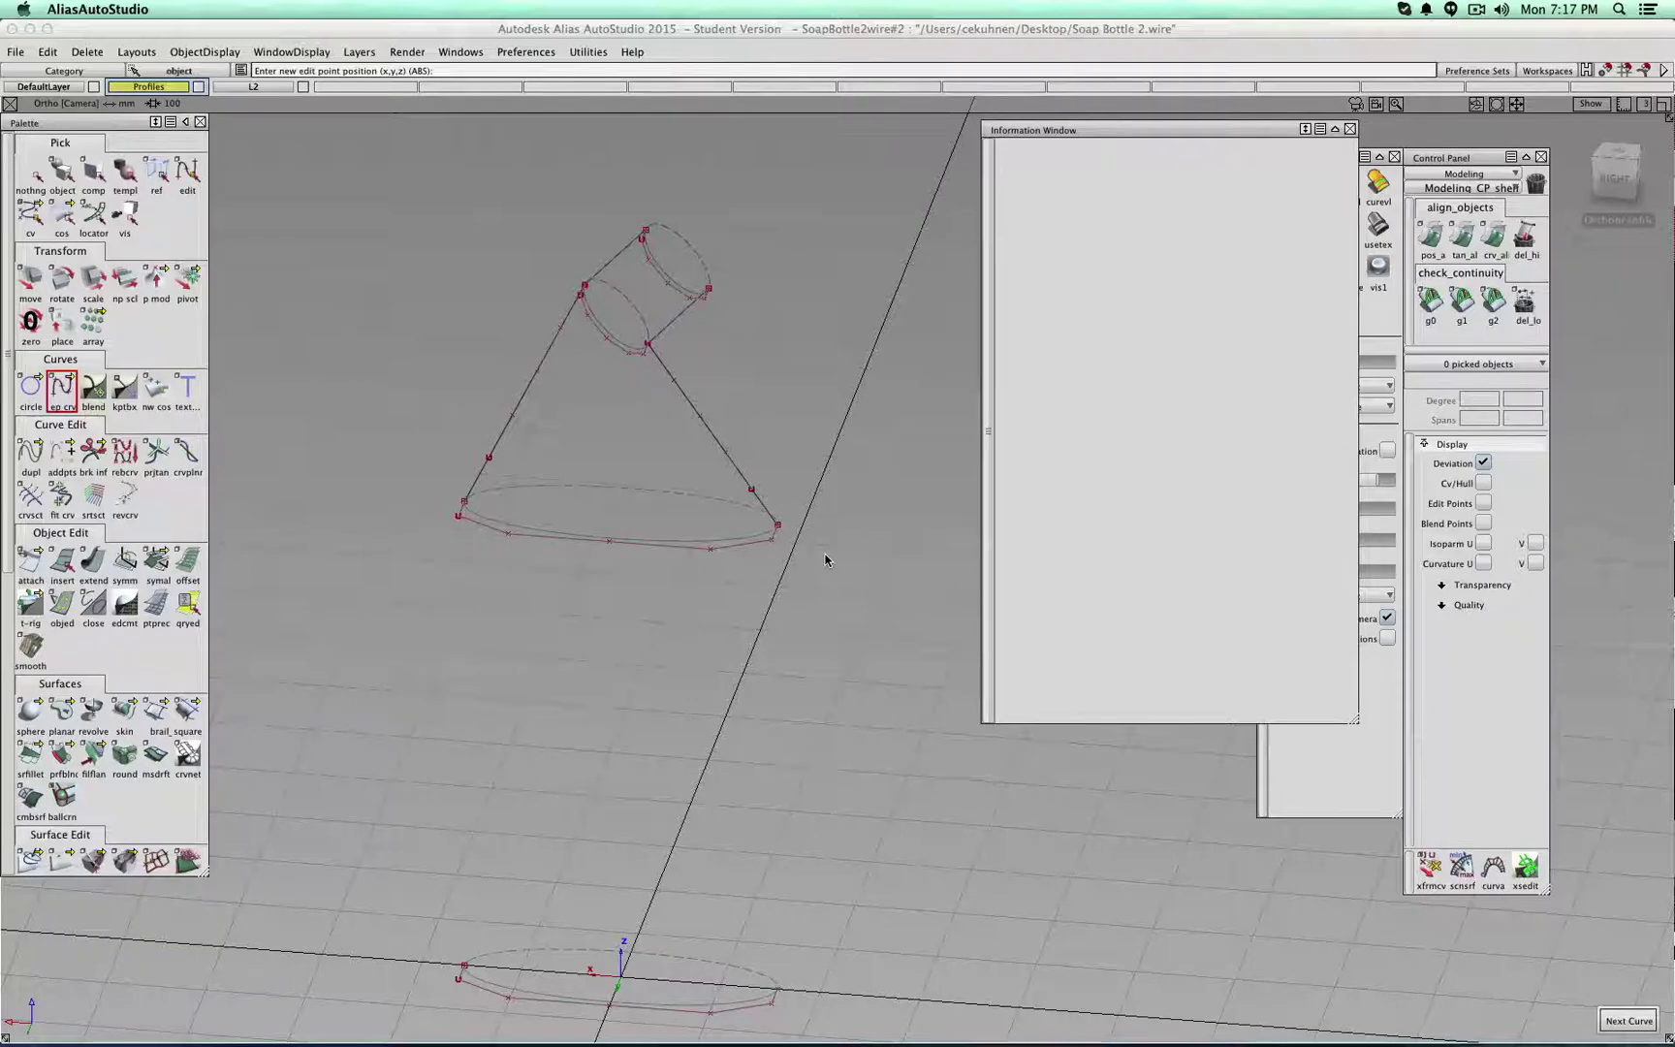
- Draw vertical edit-point curves joining both ends of the upper half ellipse to the matching ends of the base half ellipse
click(797, 543)
click(776, 989)
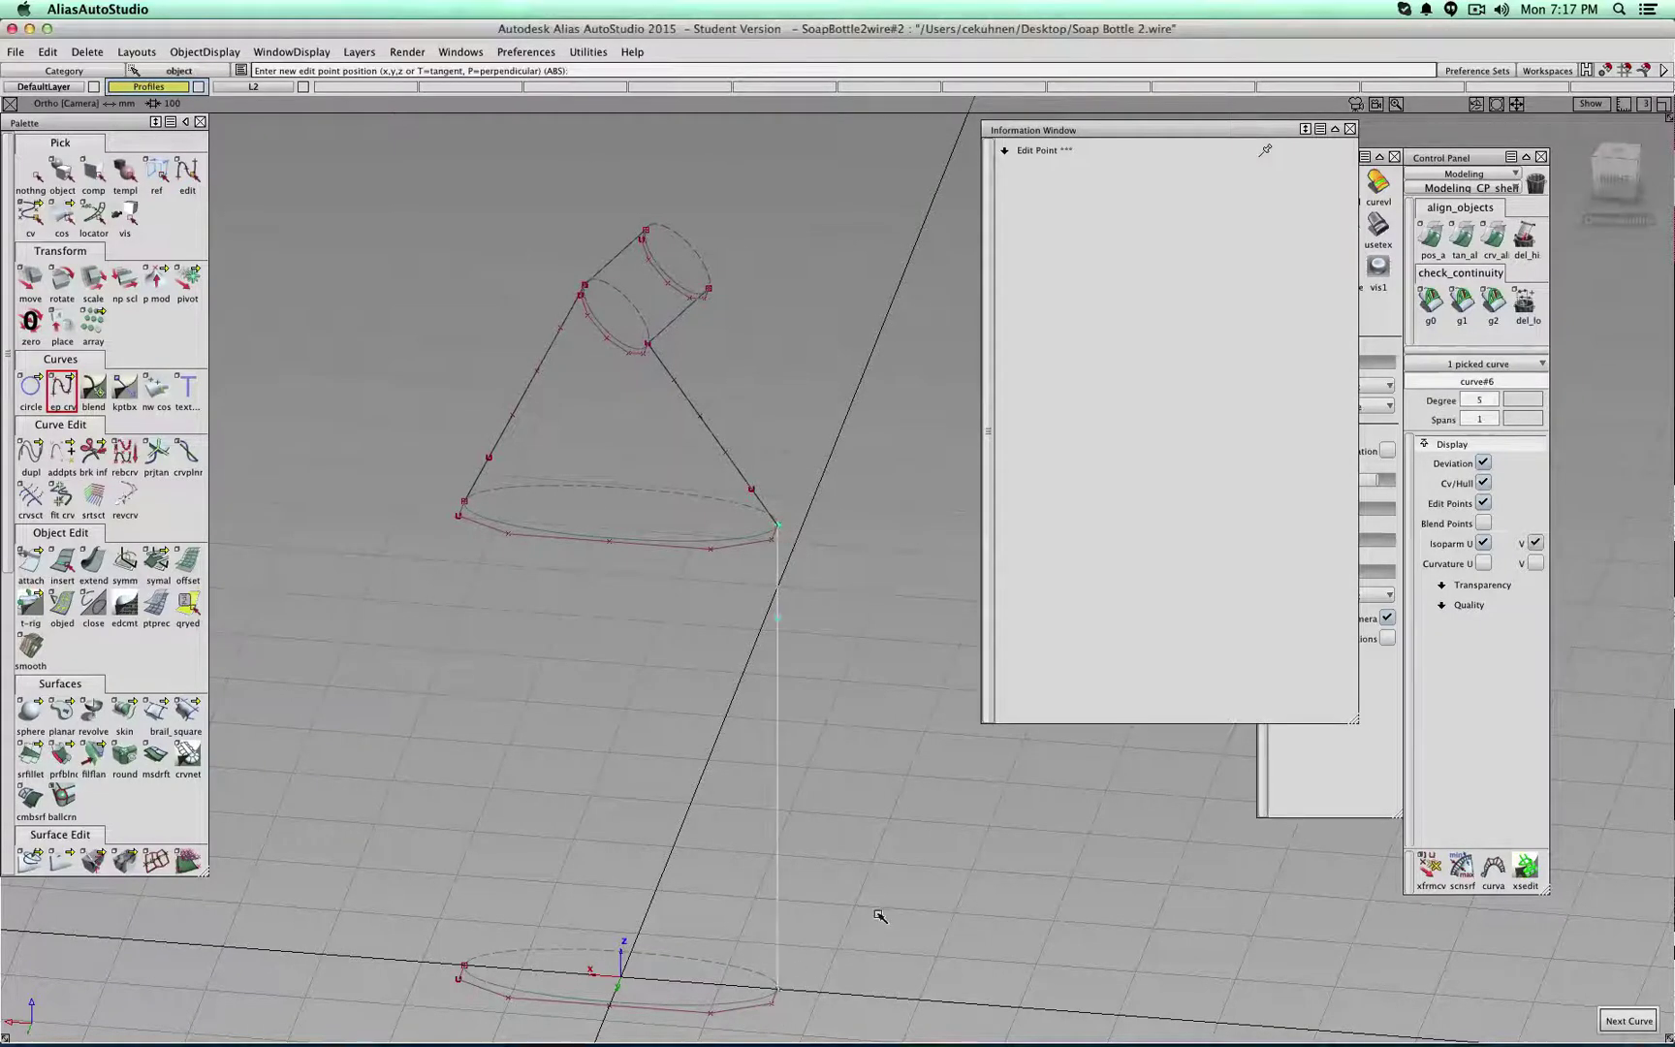
click(477, 506)
ctrl+shift+drag(550, 605, 549, 572)
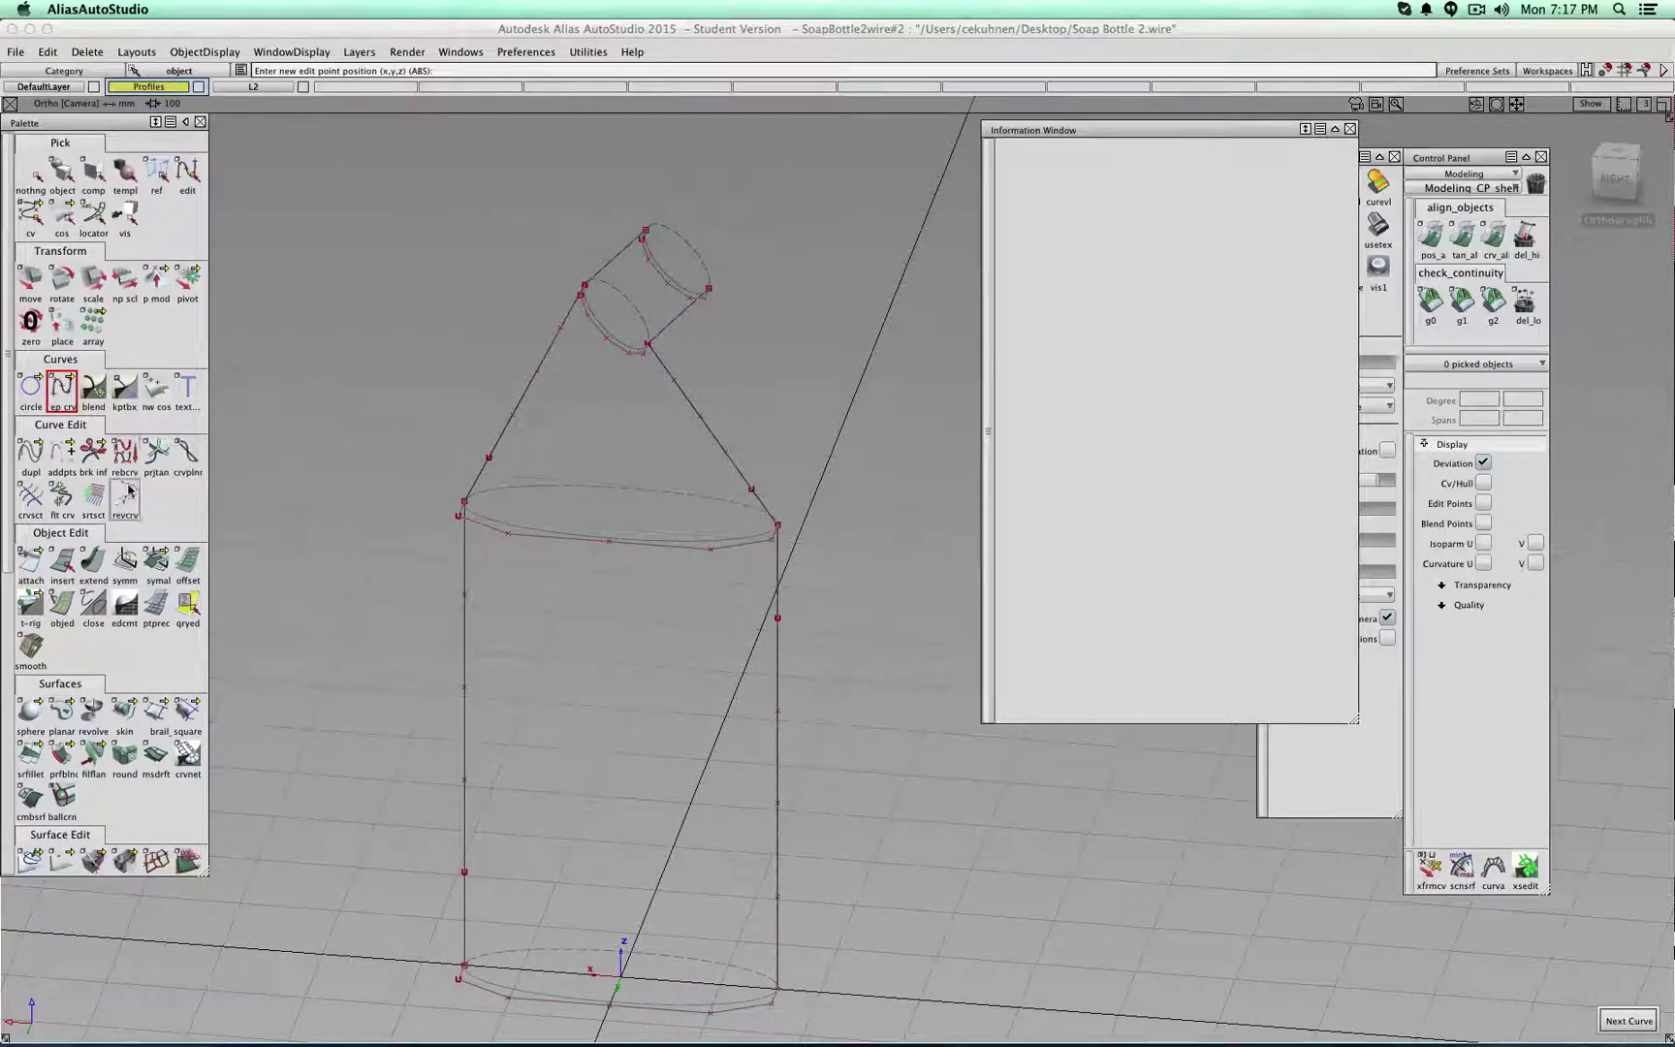
- Align the shoulder curve below the neck's lower side with G2 continuity to both the neck line and the vertical body curve
mouse_move(168, 555)
mouse_down()
mouse_move(184, 549)
mouse_move(169, 561)
mouse_up()
double_click(162, 567)
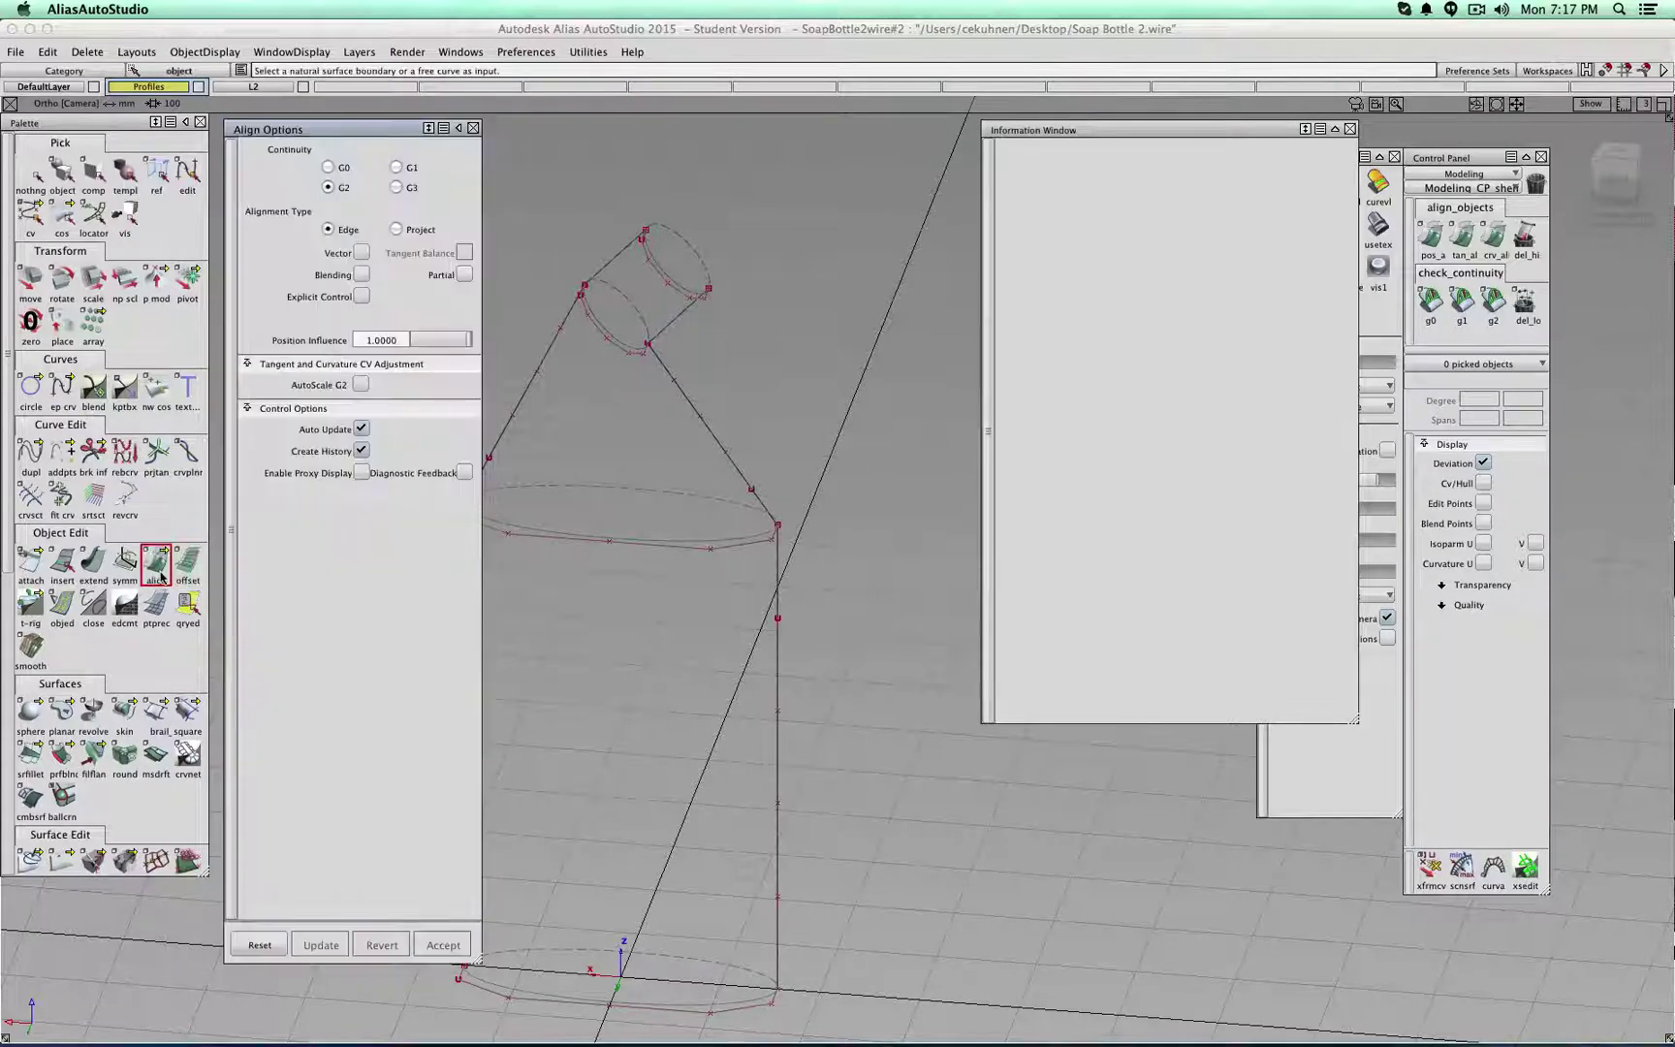
alt+shift+middle_drag(736, 362, 795, 338)
click(739, 340)
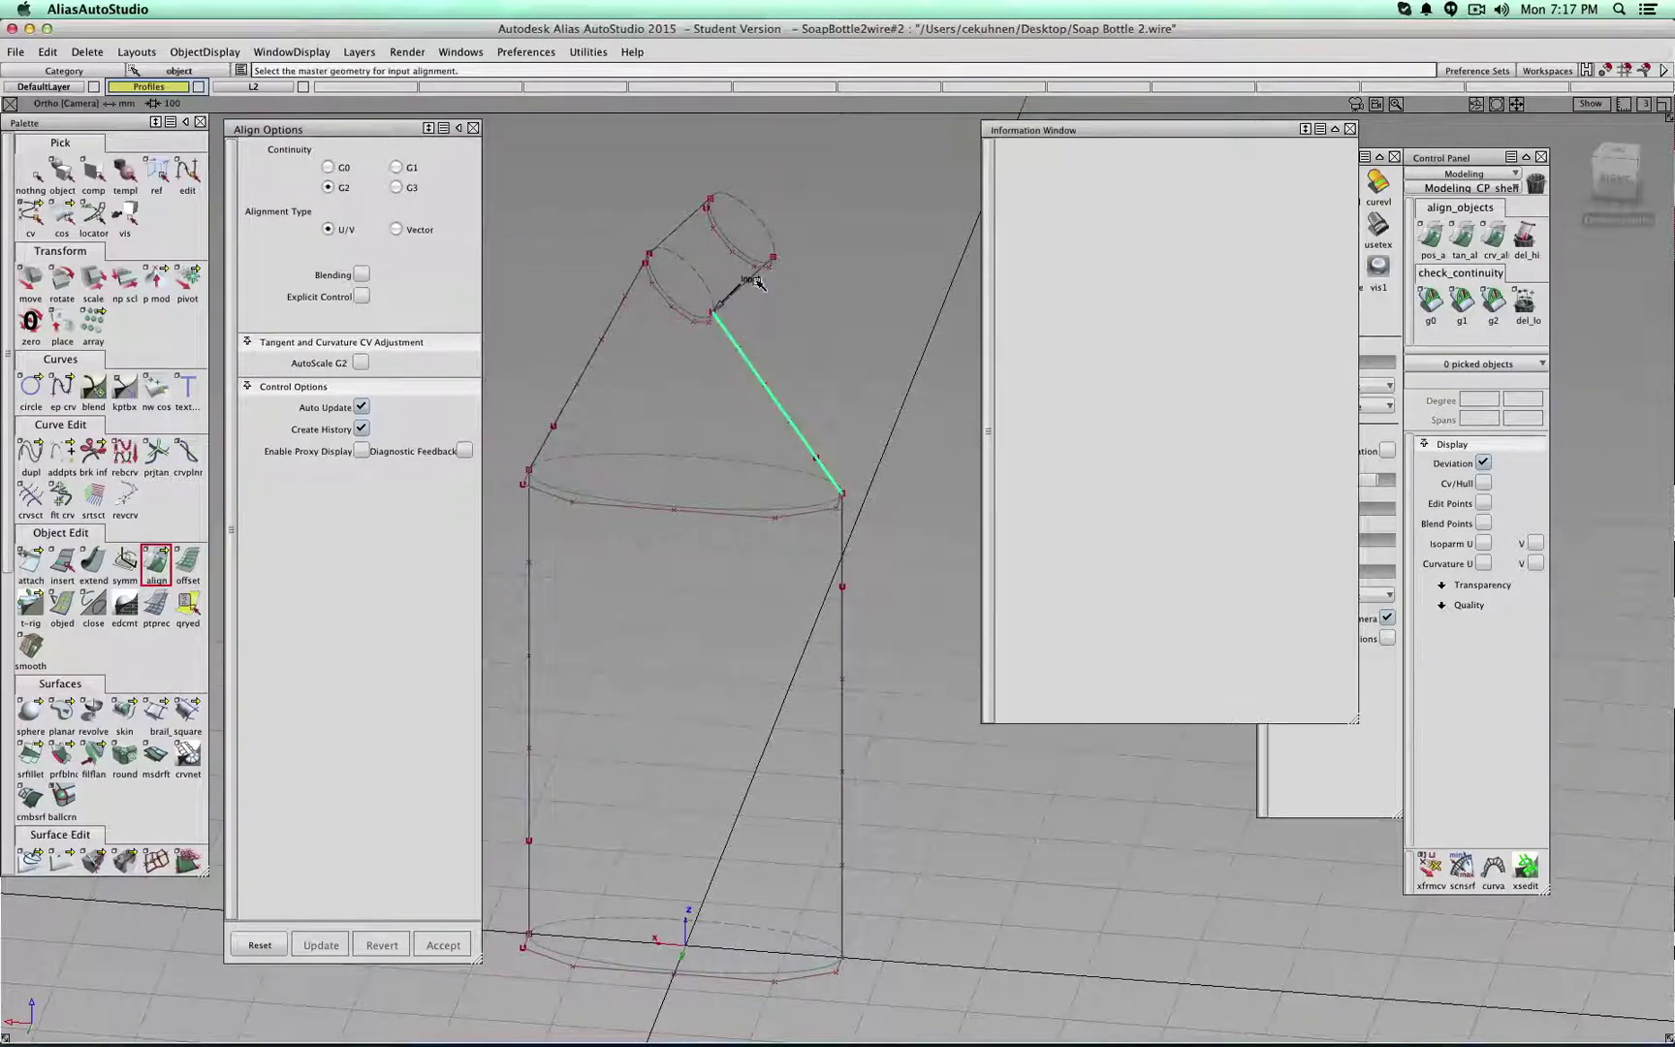
click(753, 278)
ctrl+shift+drag(810, 355, 810, 314)
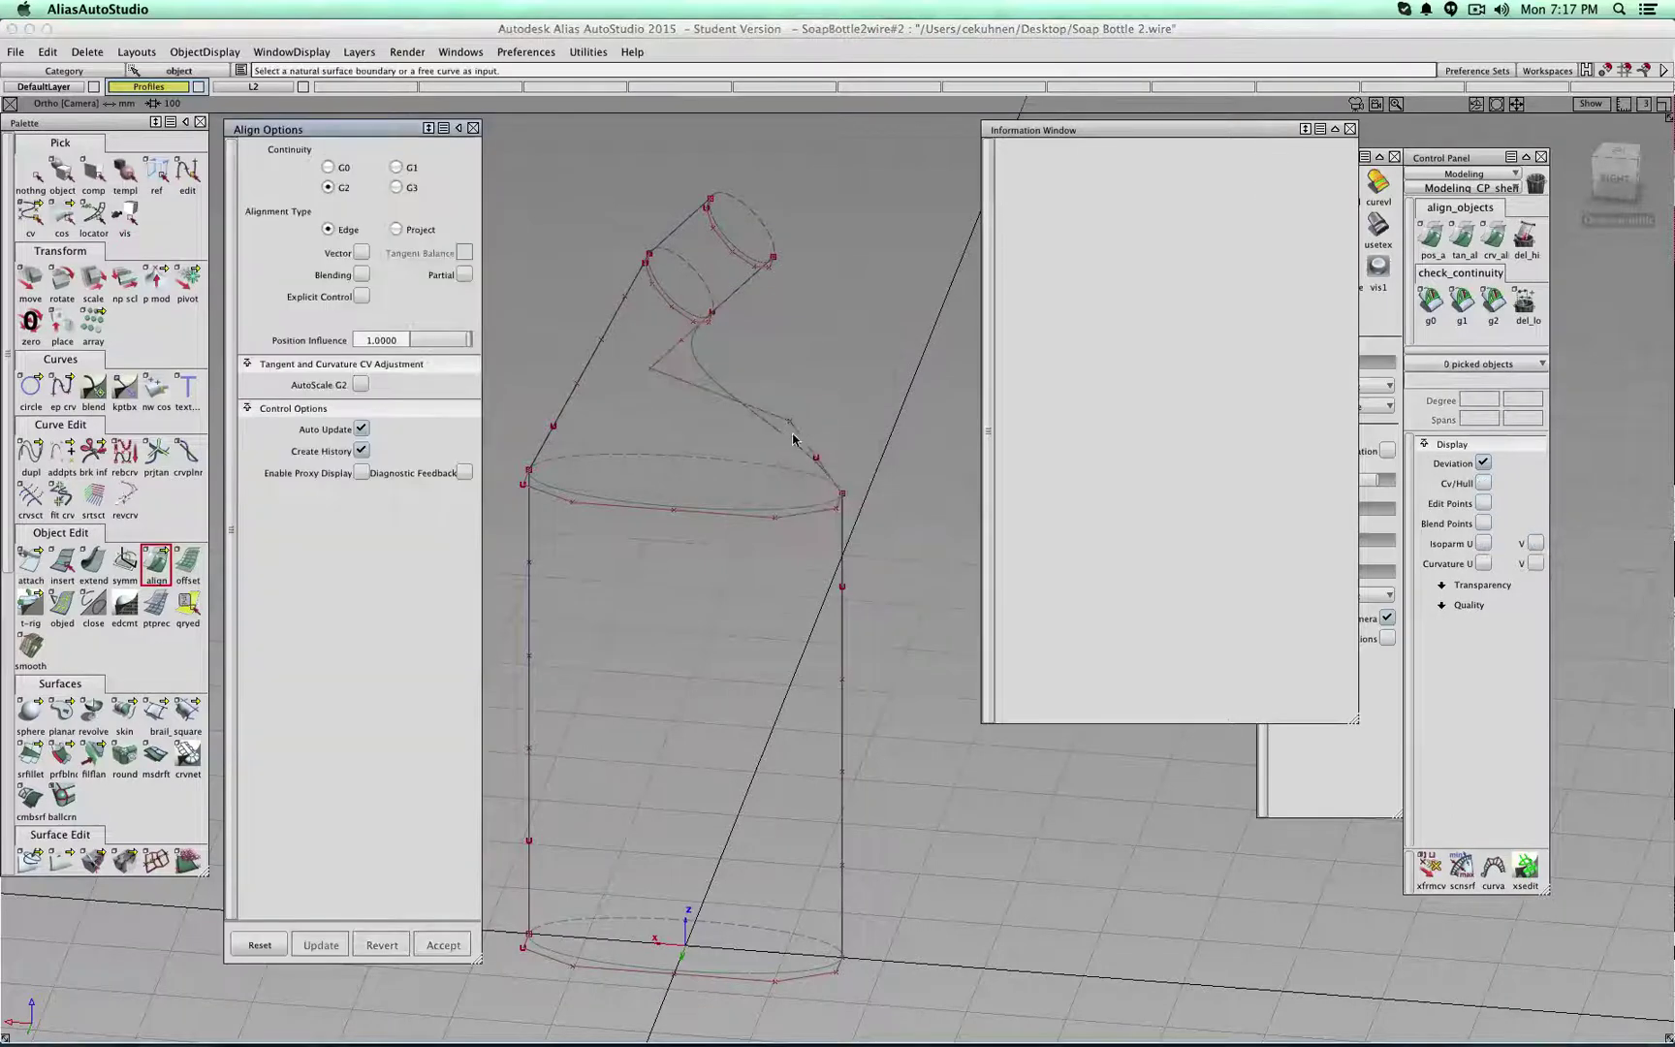
click(793, 440)
click(893, 395)
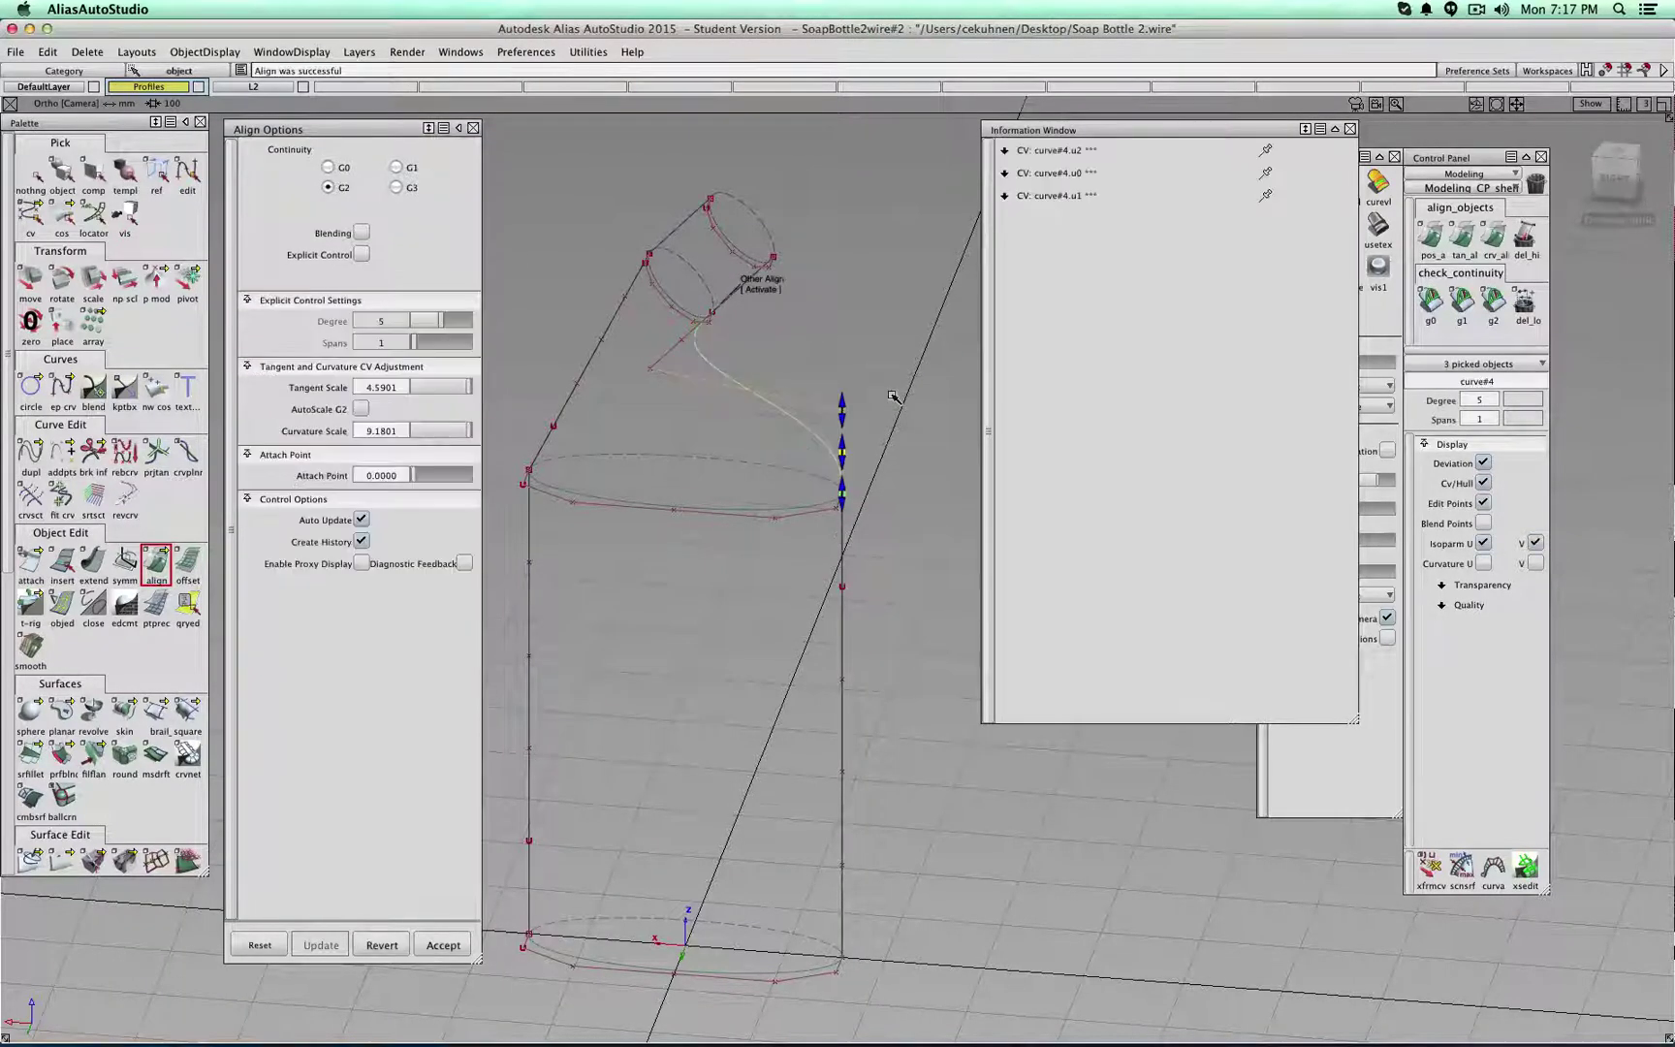
ctrl+shift+drag(893, 396, 893, 352)
- Align the opposite shoulder curve with G2 continuity to the neck's upper line and the vertical body curve beneath it
click(636, 291)
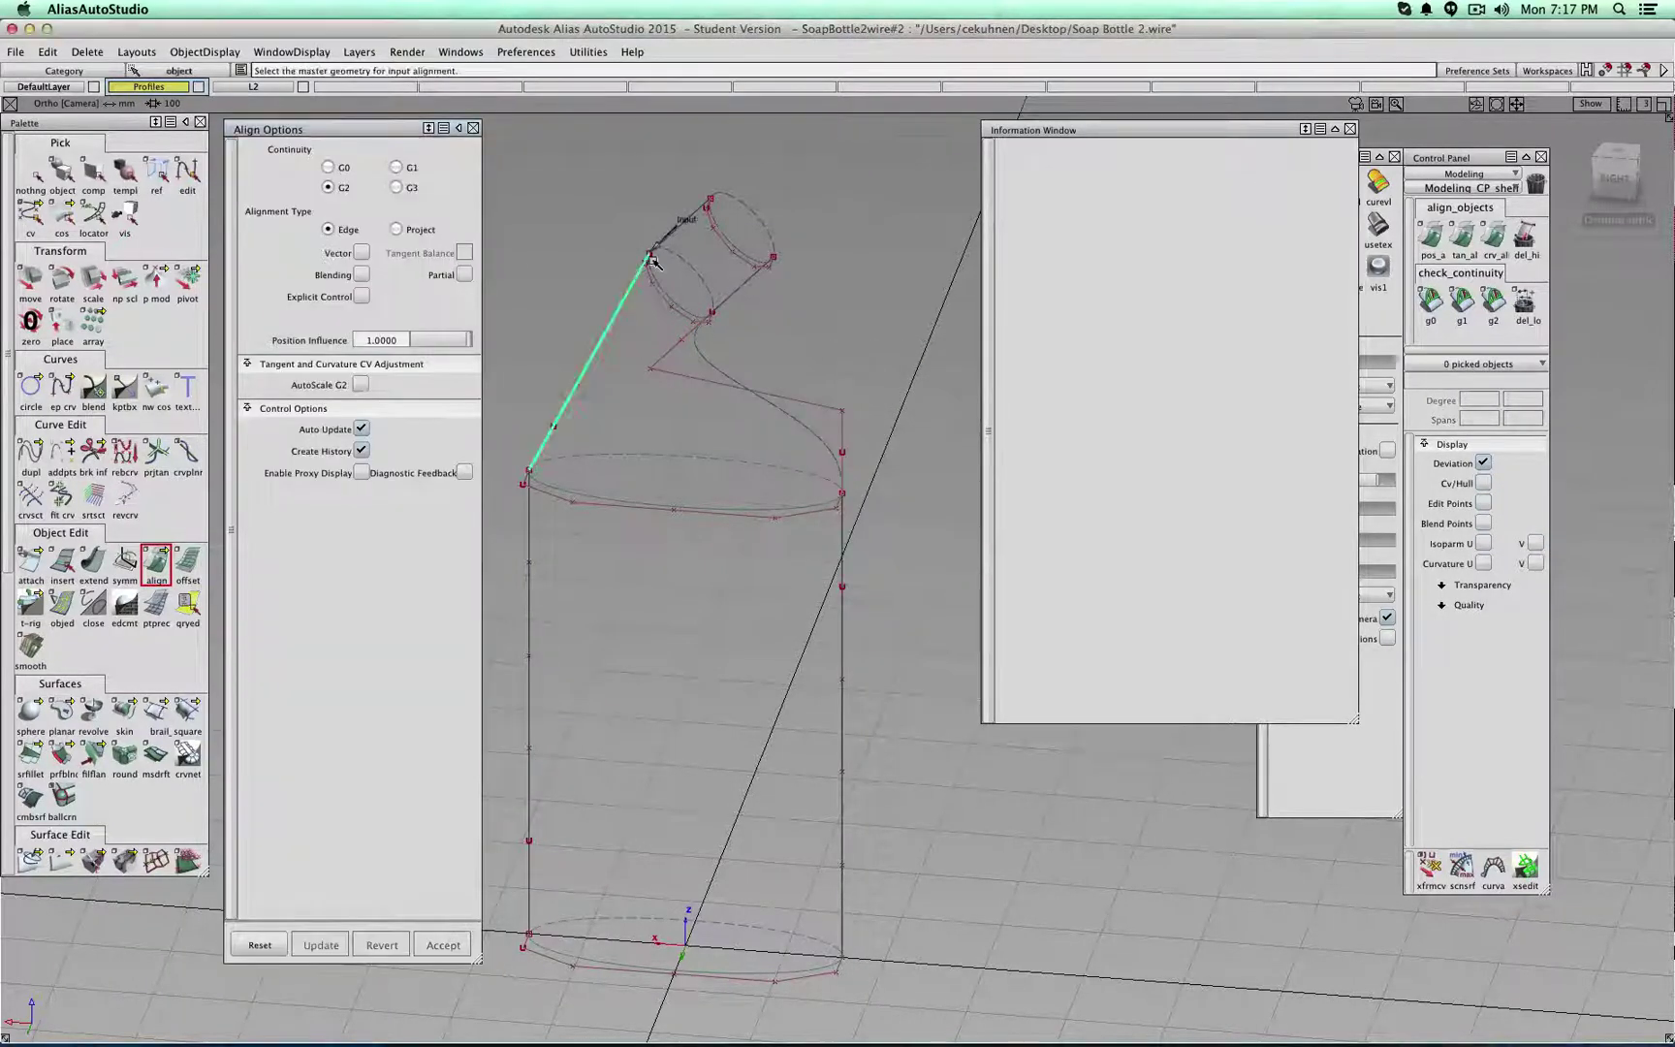
click(692, 215)
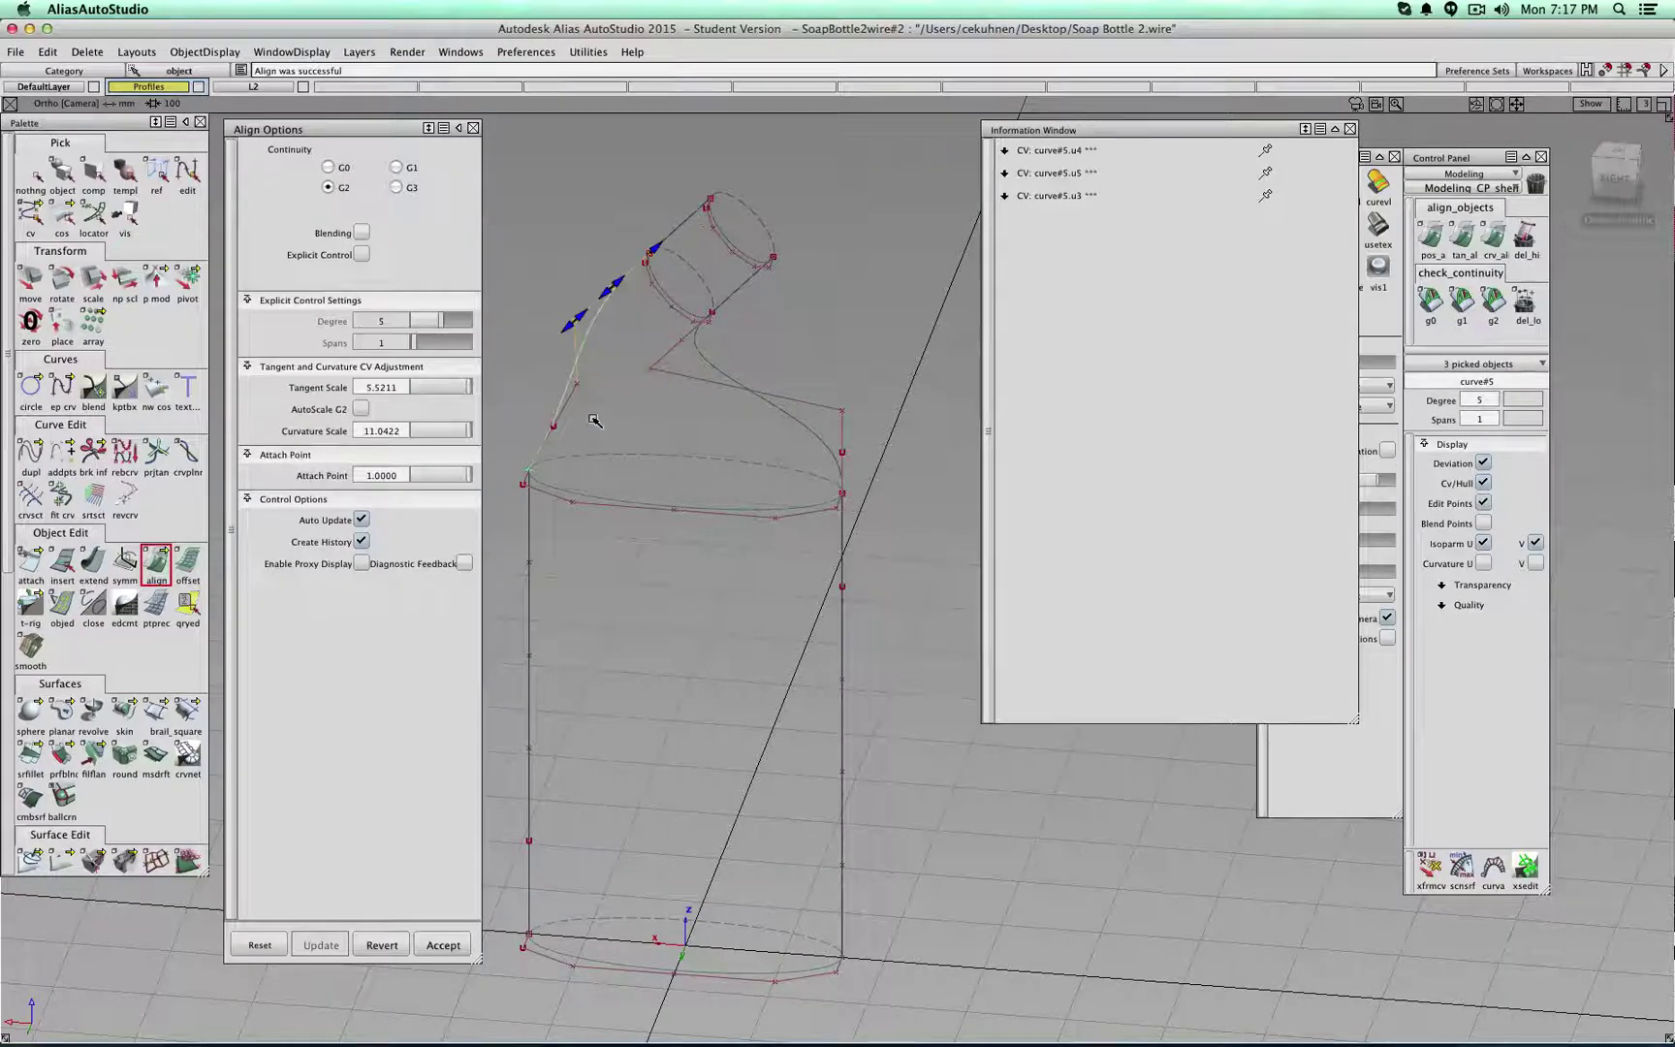
ctrl+shift+drag(595, 420, 593, 378)
click(545, 444)
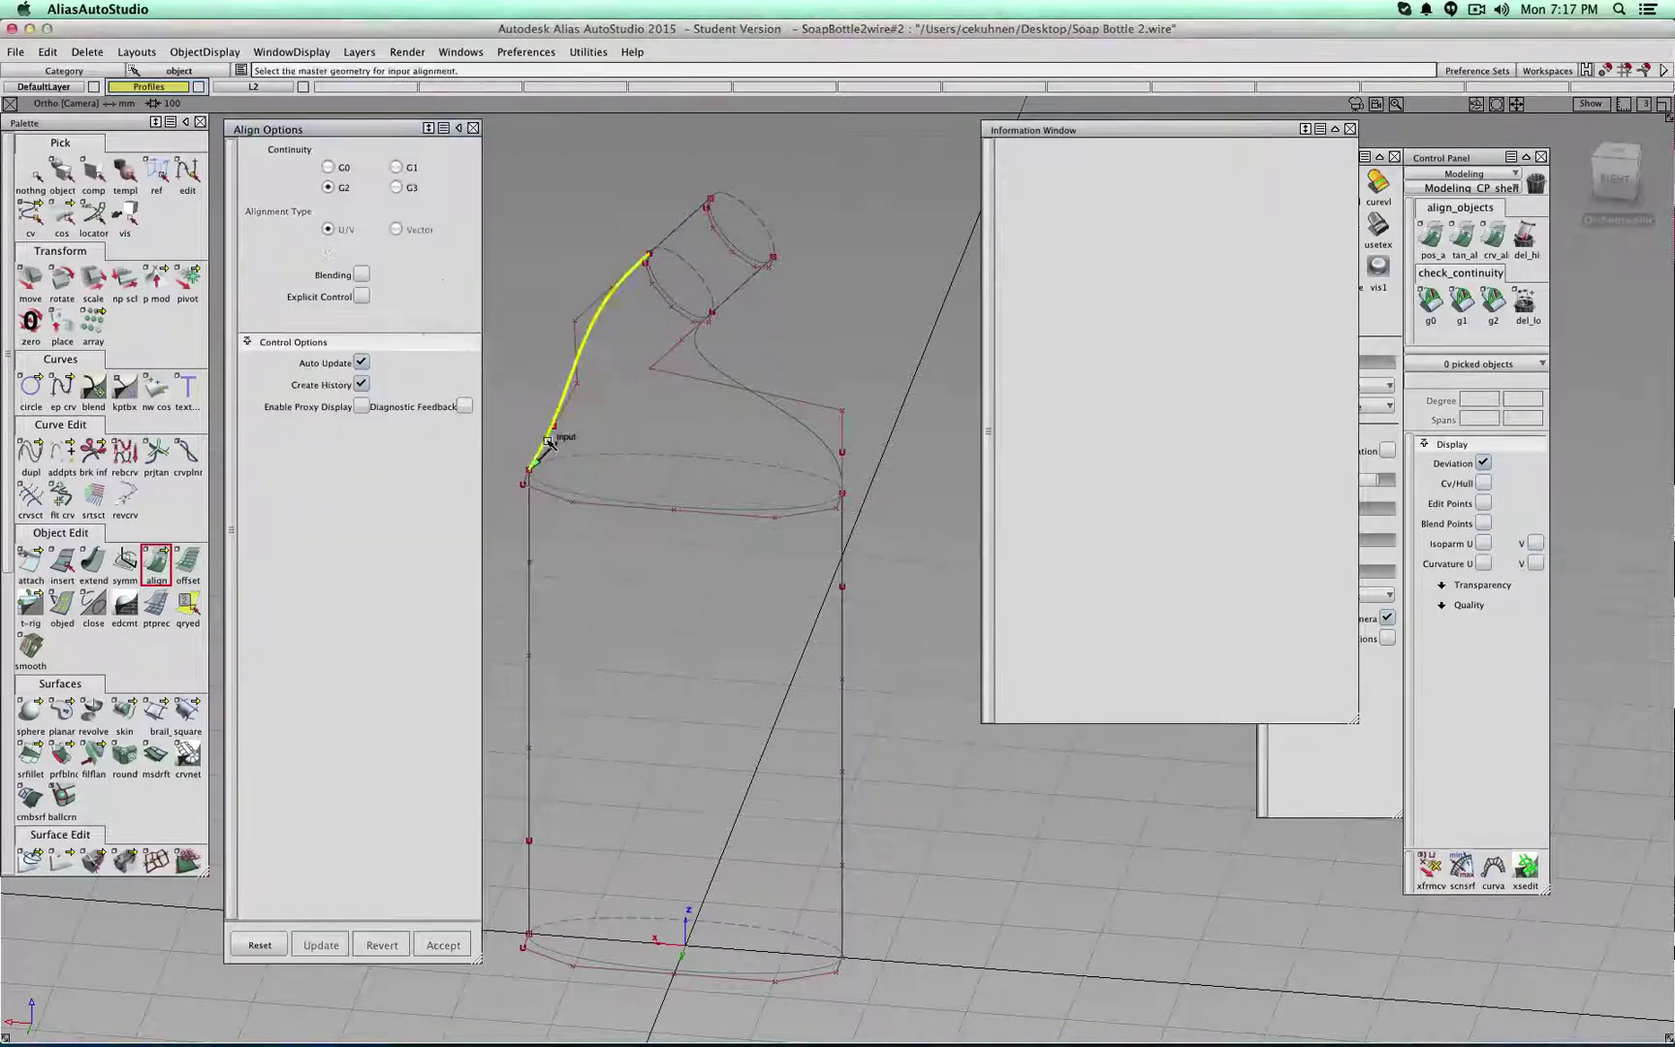
click(530, 525)
- In the right view, select the four neck curves and move them together by about X -14.56, Z -2.43 mm
click(32, 175)
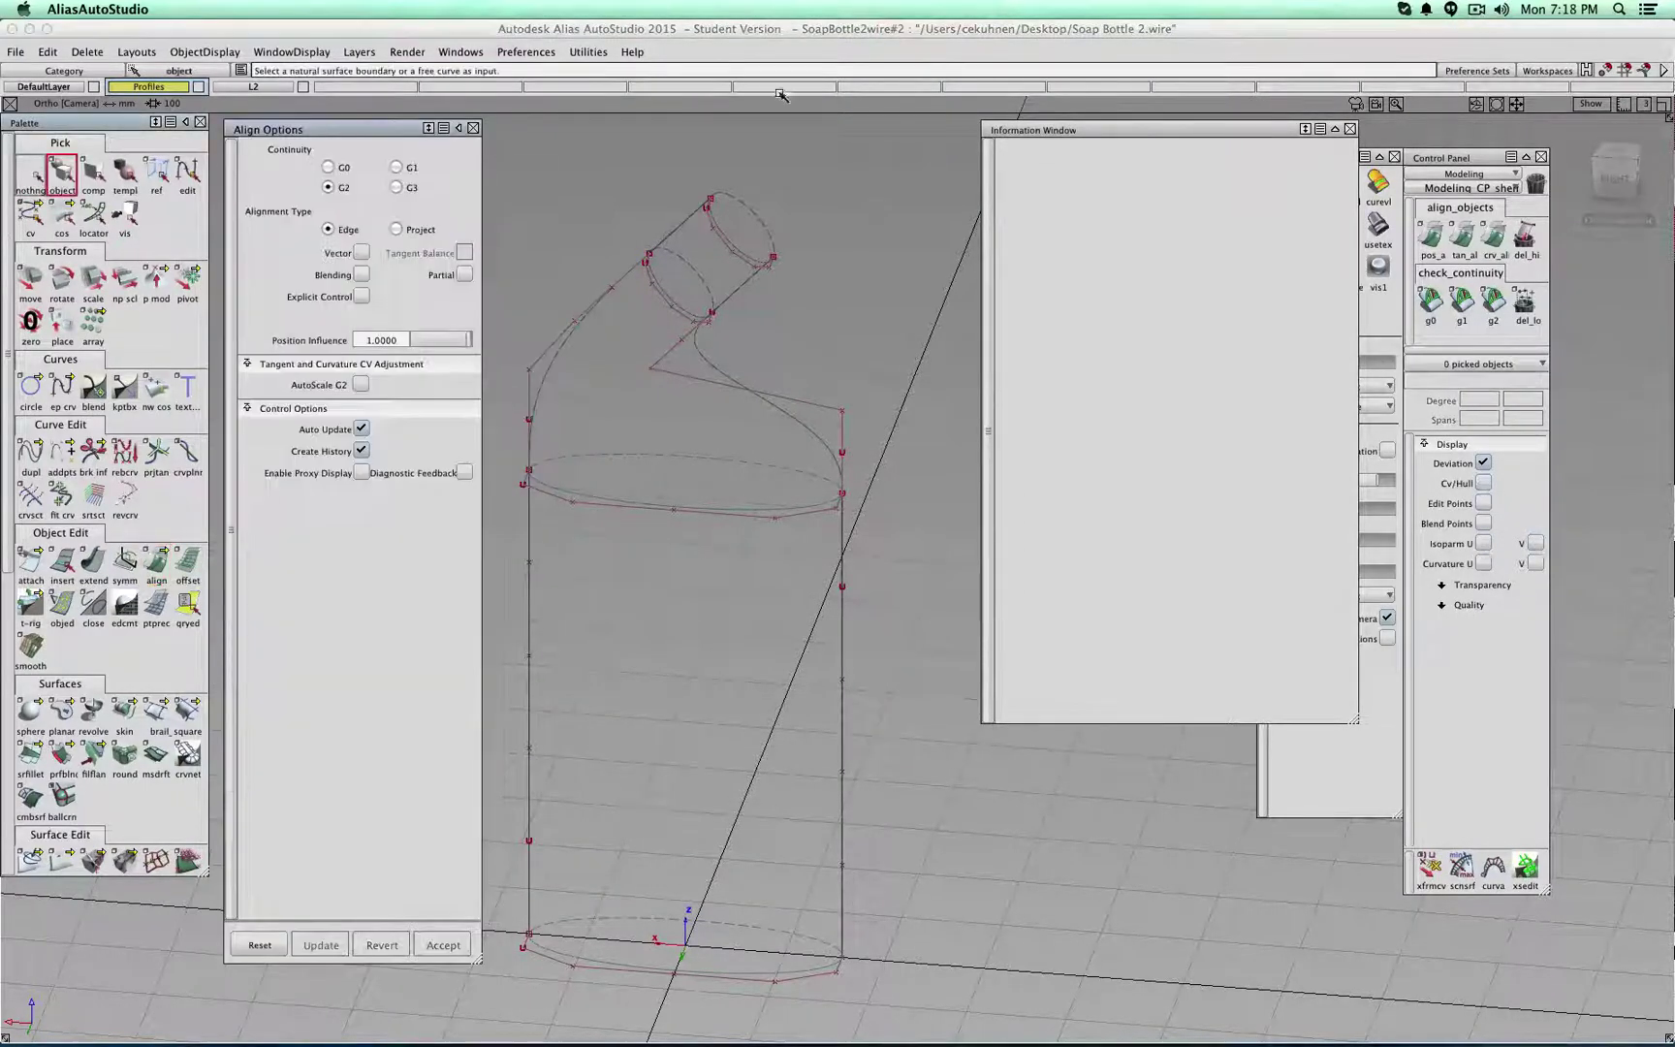
click(1617, 170)
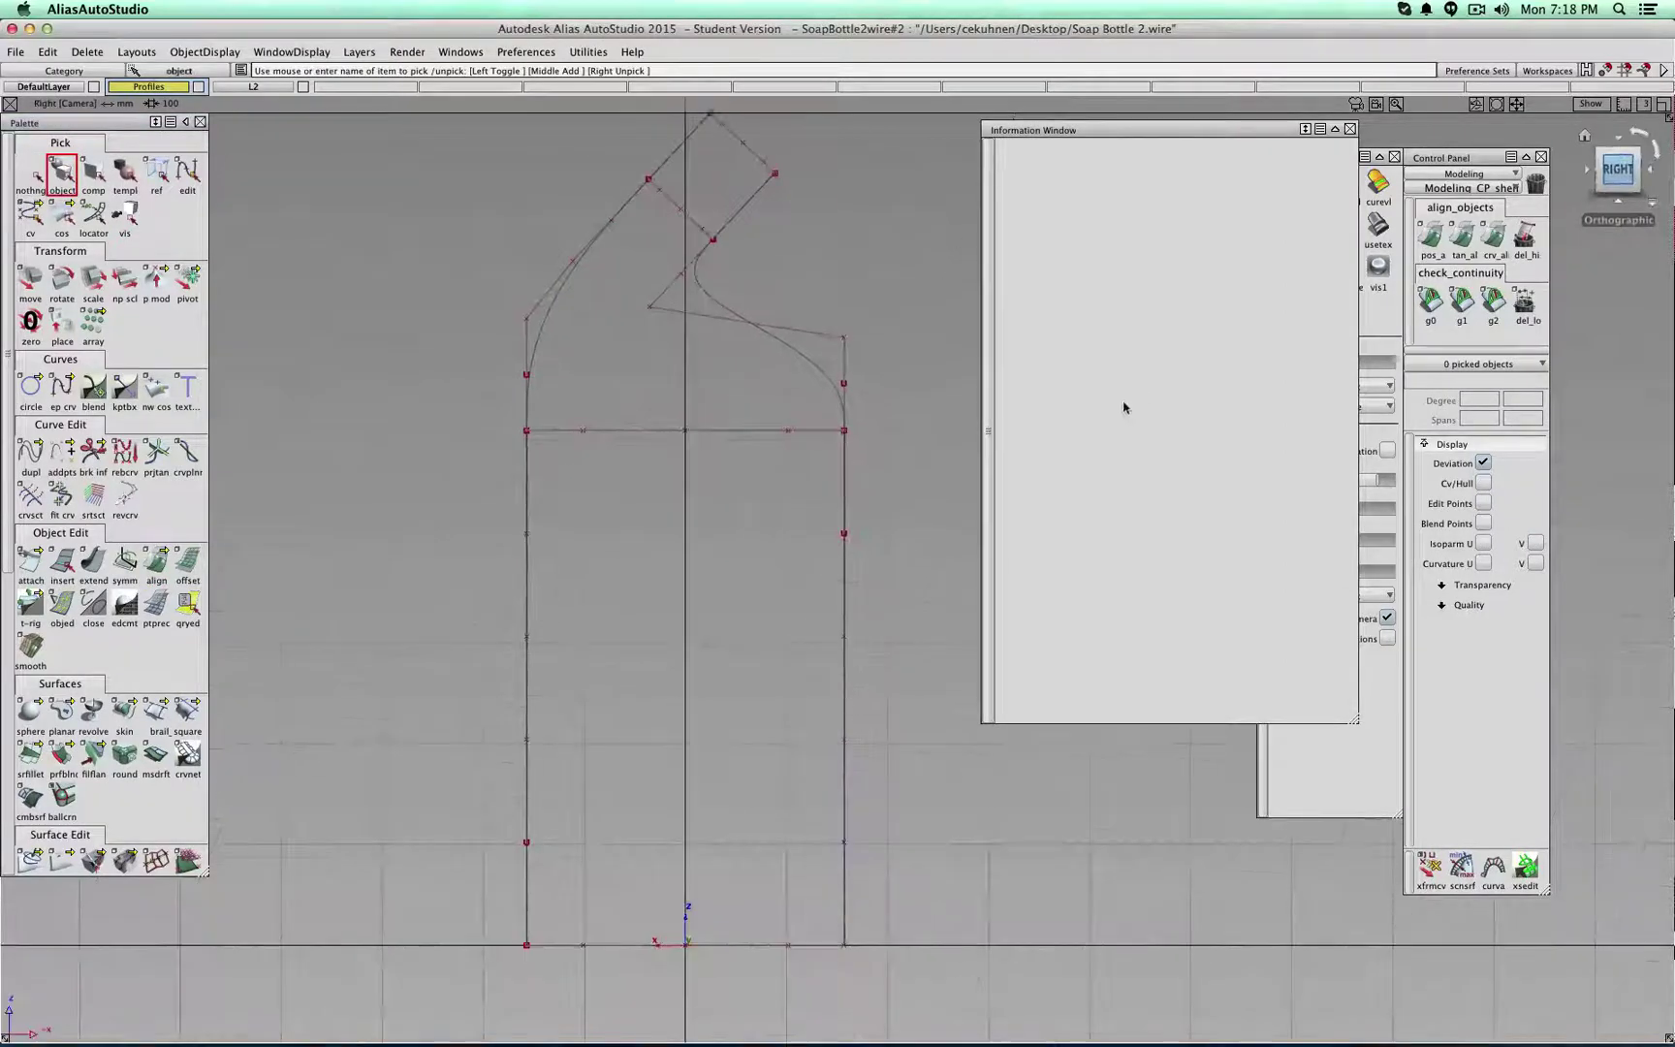
scroll(820, 393, down, 3)
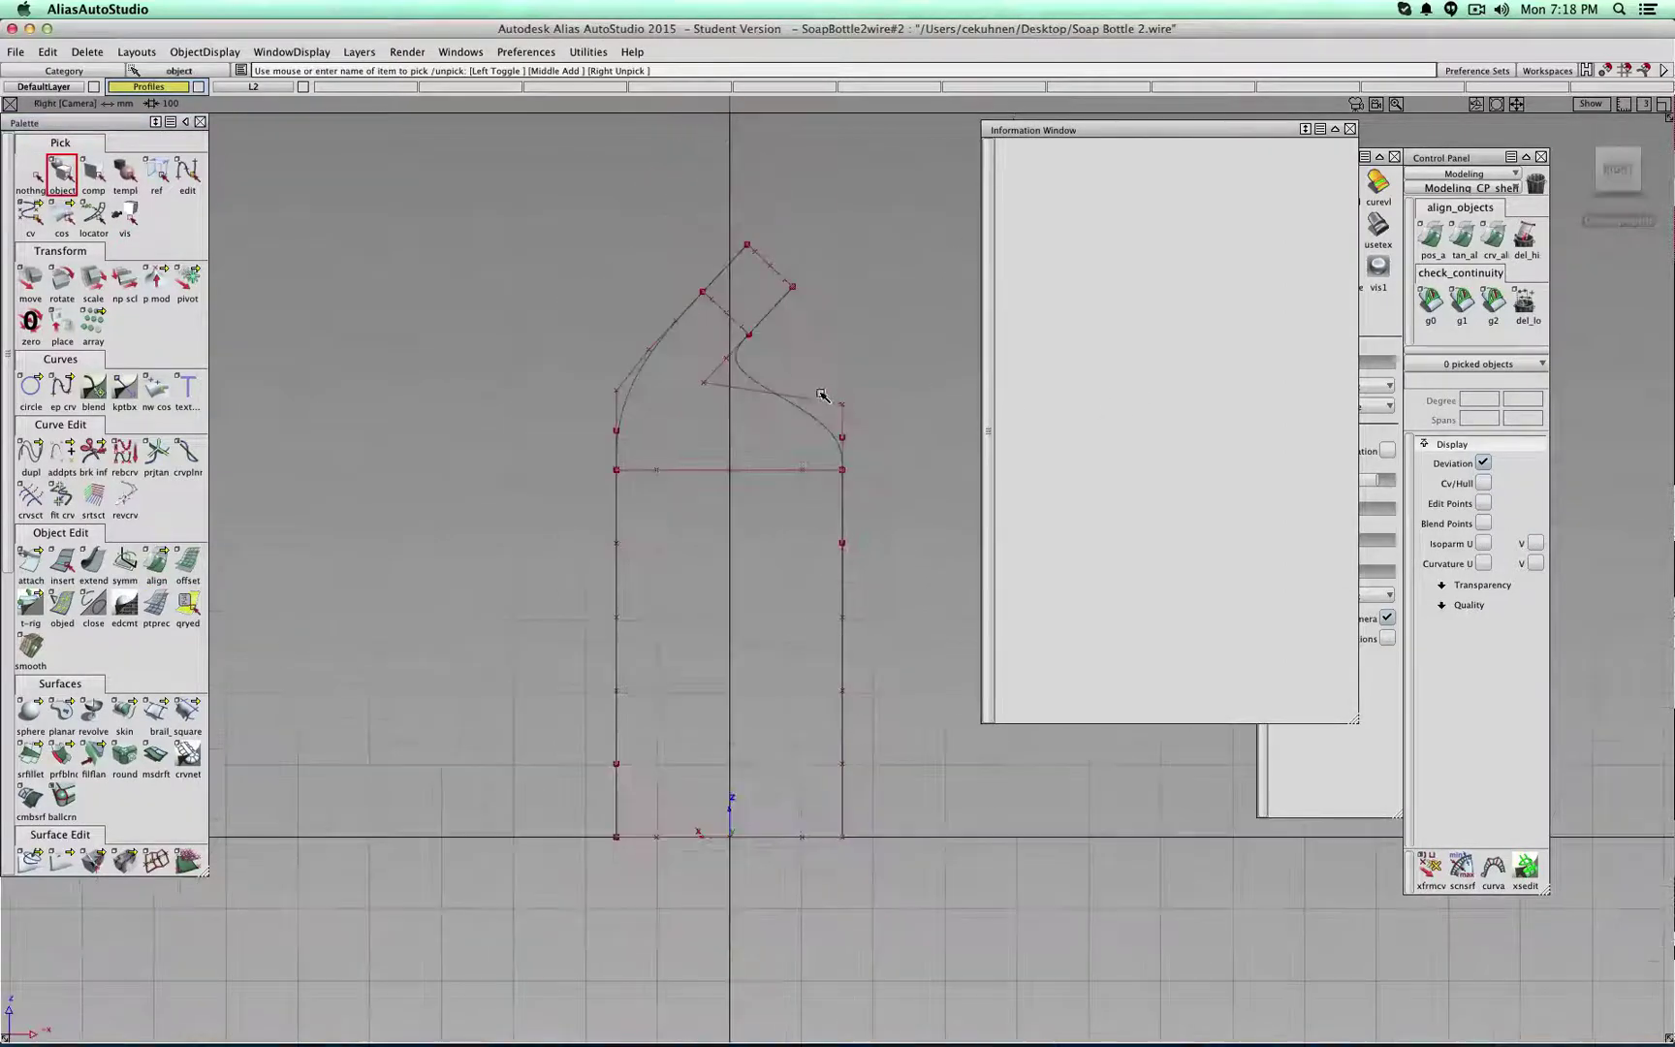
click(725, 312)
drag(755, 274, 756, 277)
drag(756, 250, 787, 281)
drag(760, 293, 860, 300)
ctrl+shift+right_click(886, 307)
click(877, 268)
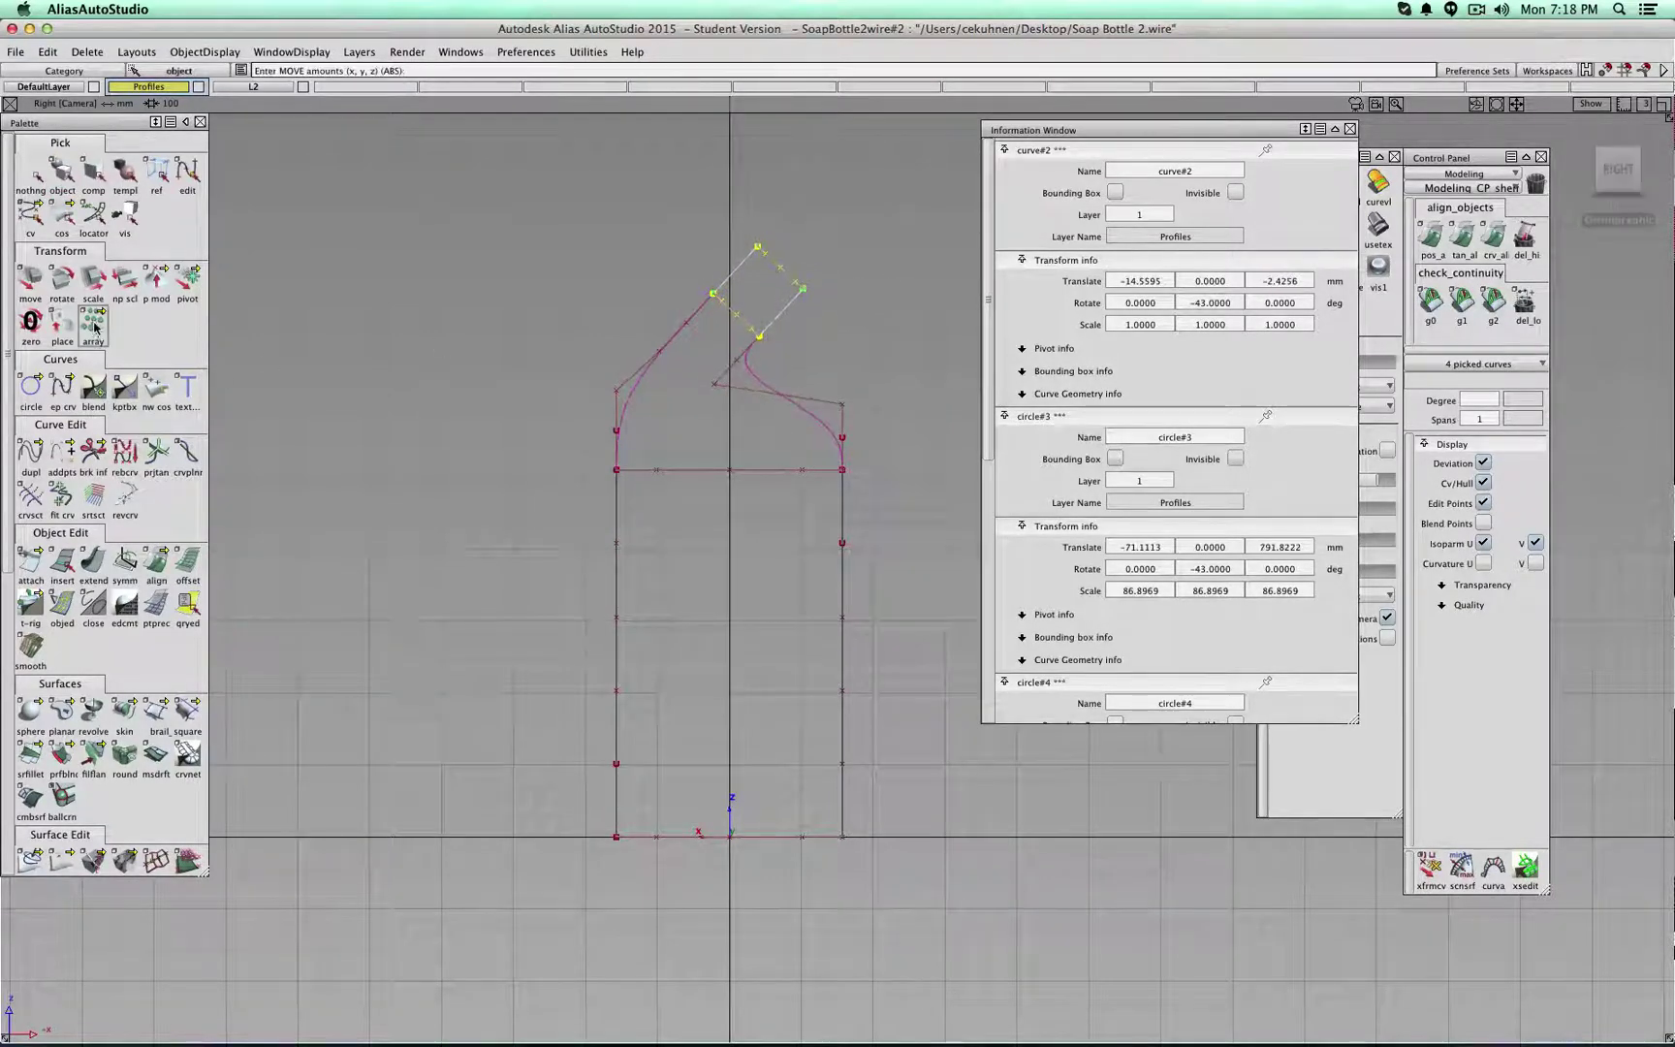
- Set the pivot of the four picked neck curves and rotate them to about -50.1 degrees around Y in the right view
alt+shift+drag(590, 306, 532, 469)
click(187, 281)
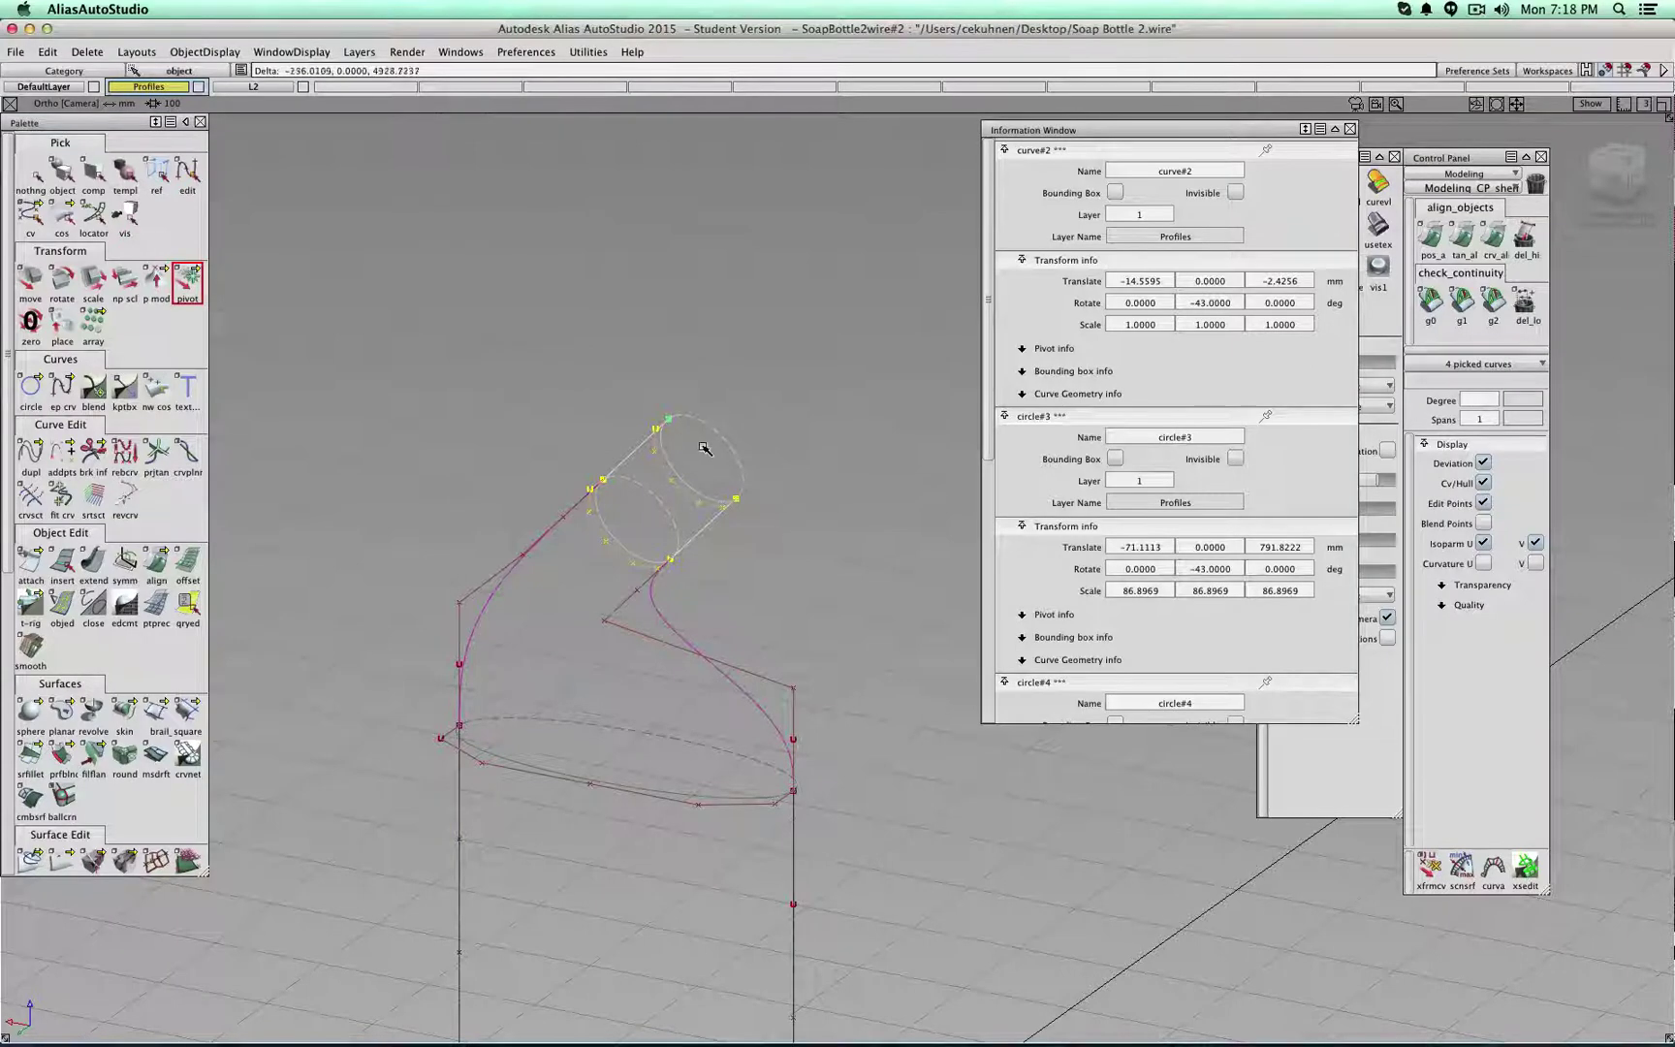
click(1611, 180)
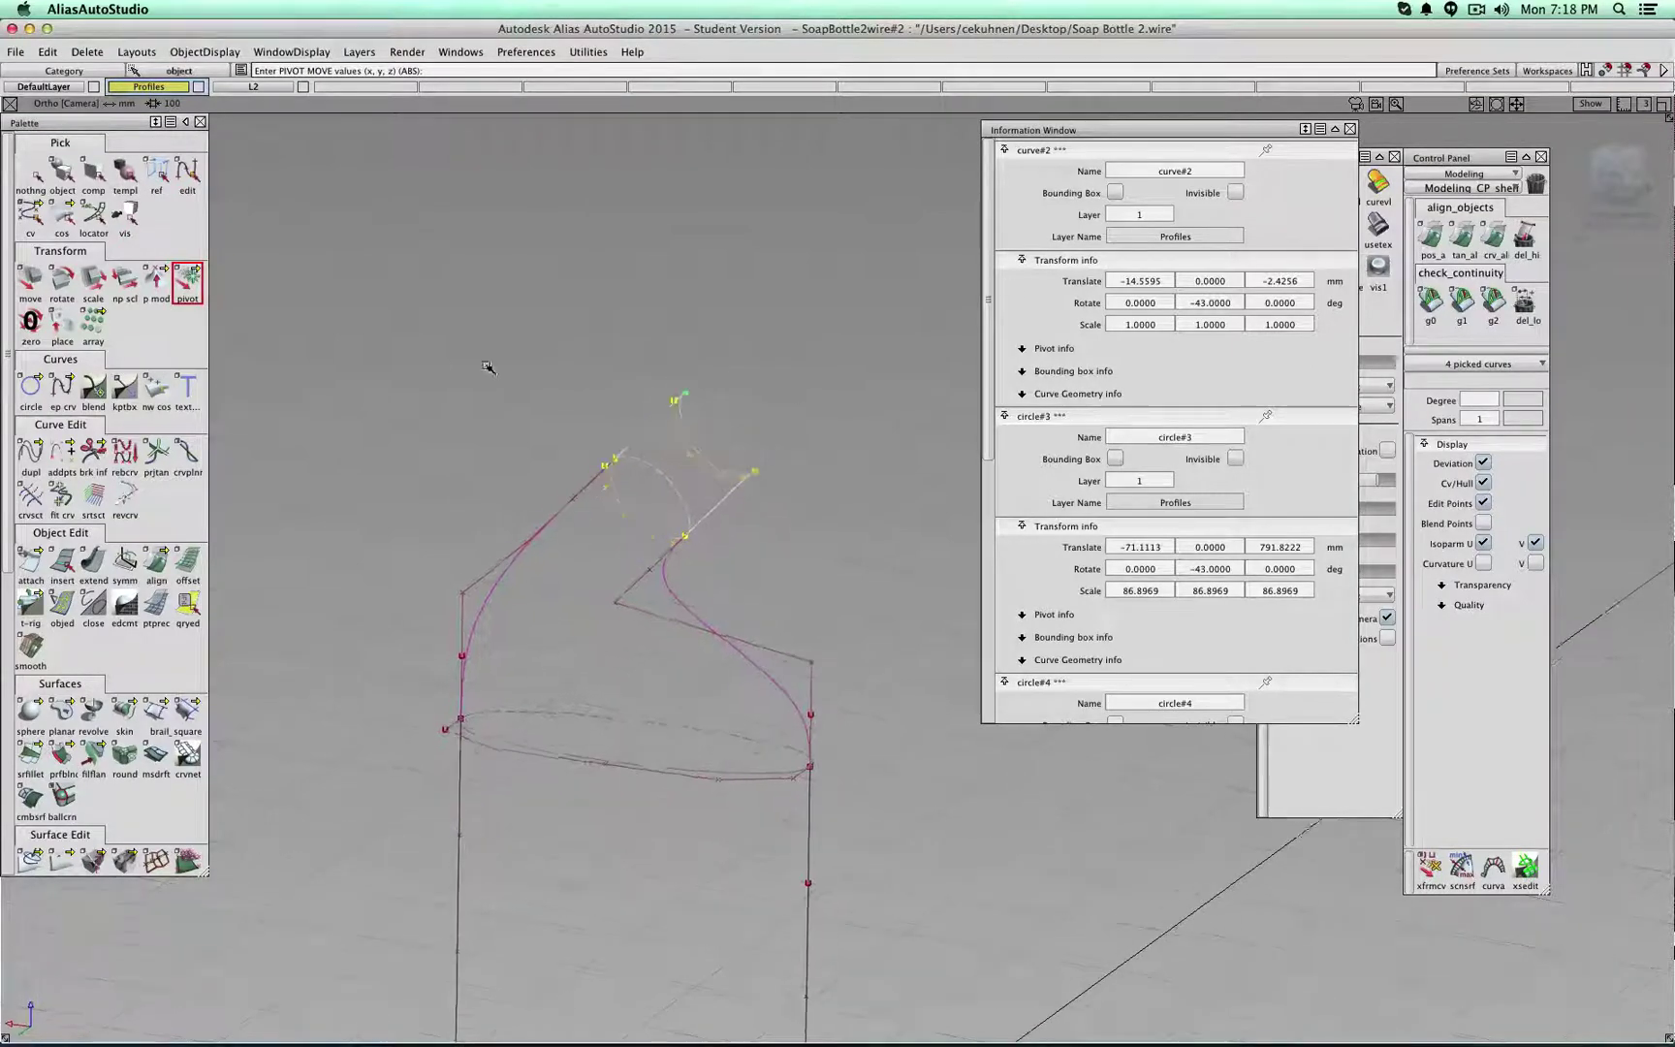
scroll(131, 254, down, 2)
click(62, 213)
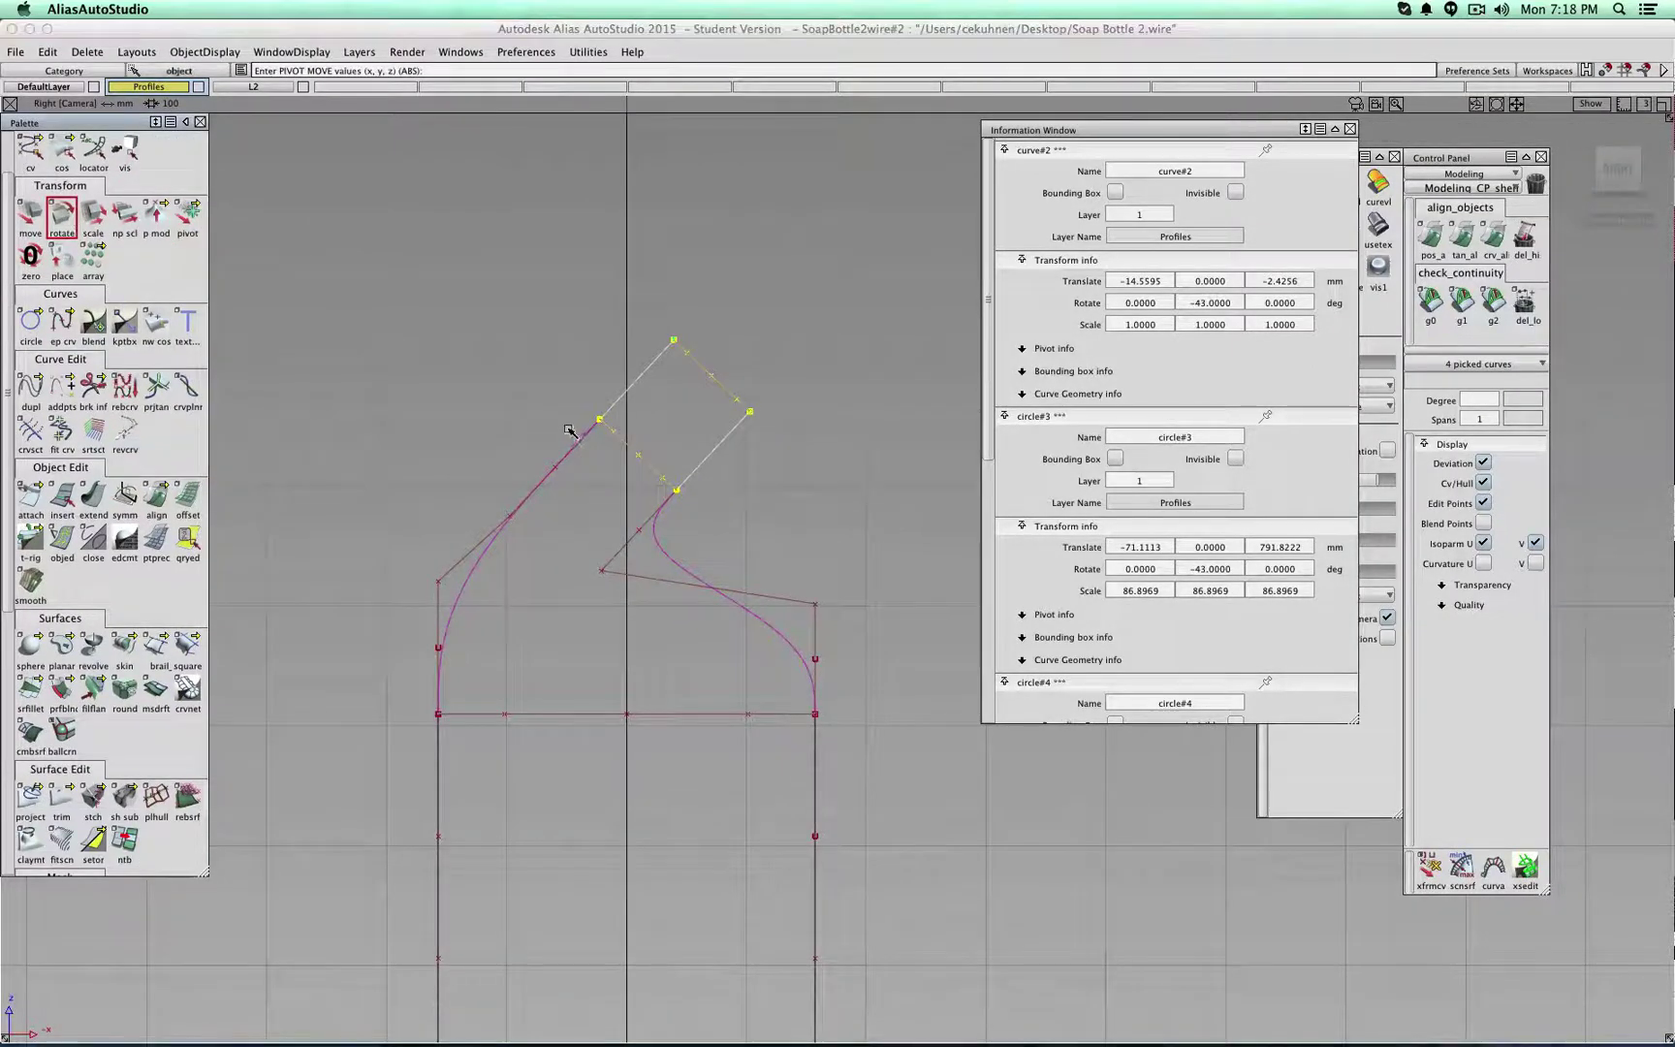
drag(525, 414, 457, 359)
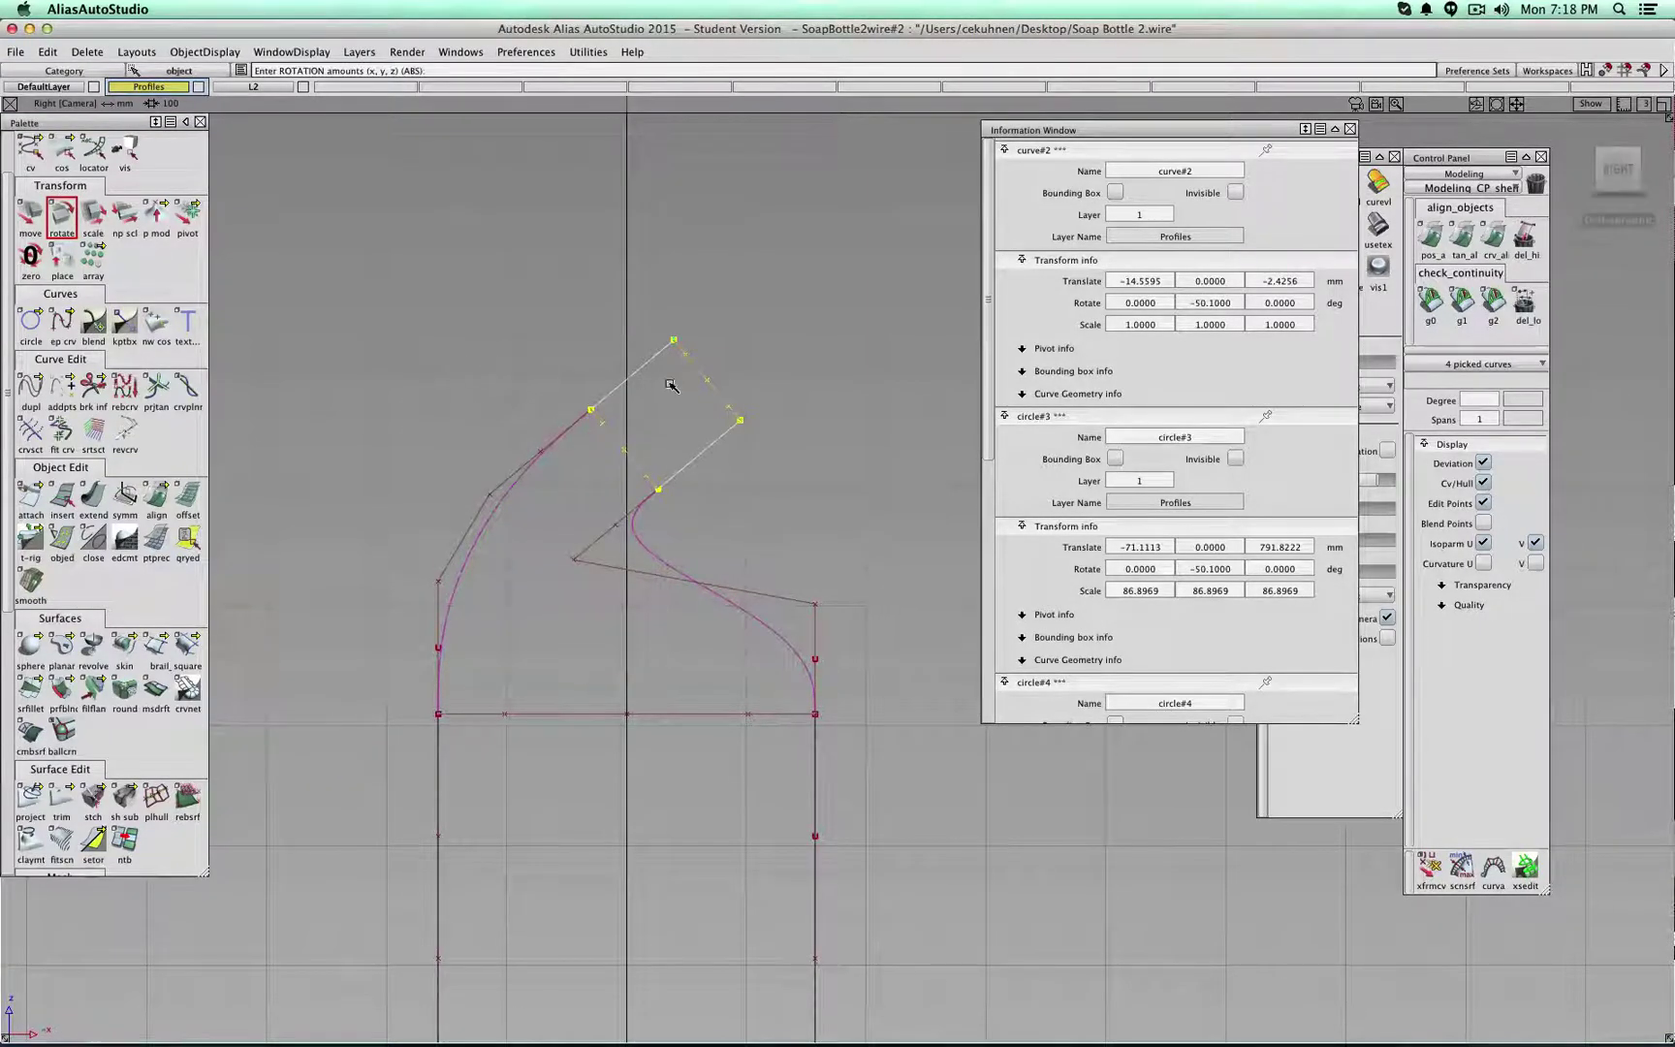
- Move the rotated neck curves together to about X -23.29, Z 4.12 mm and inspect the whole bottle profile
click(47, 215)
drag(471, 350, 529, 360)
alt+shift+right_drag(529, 360, 442, 373)
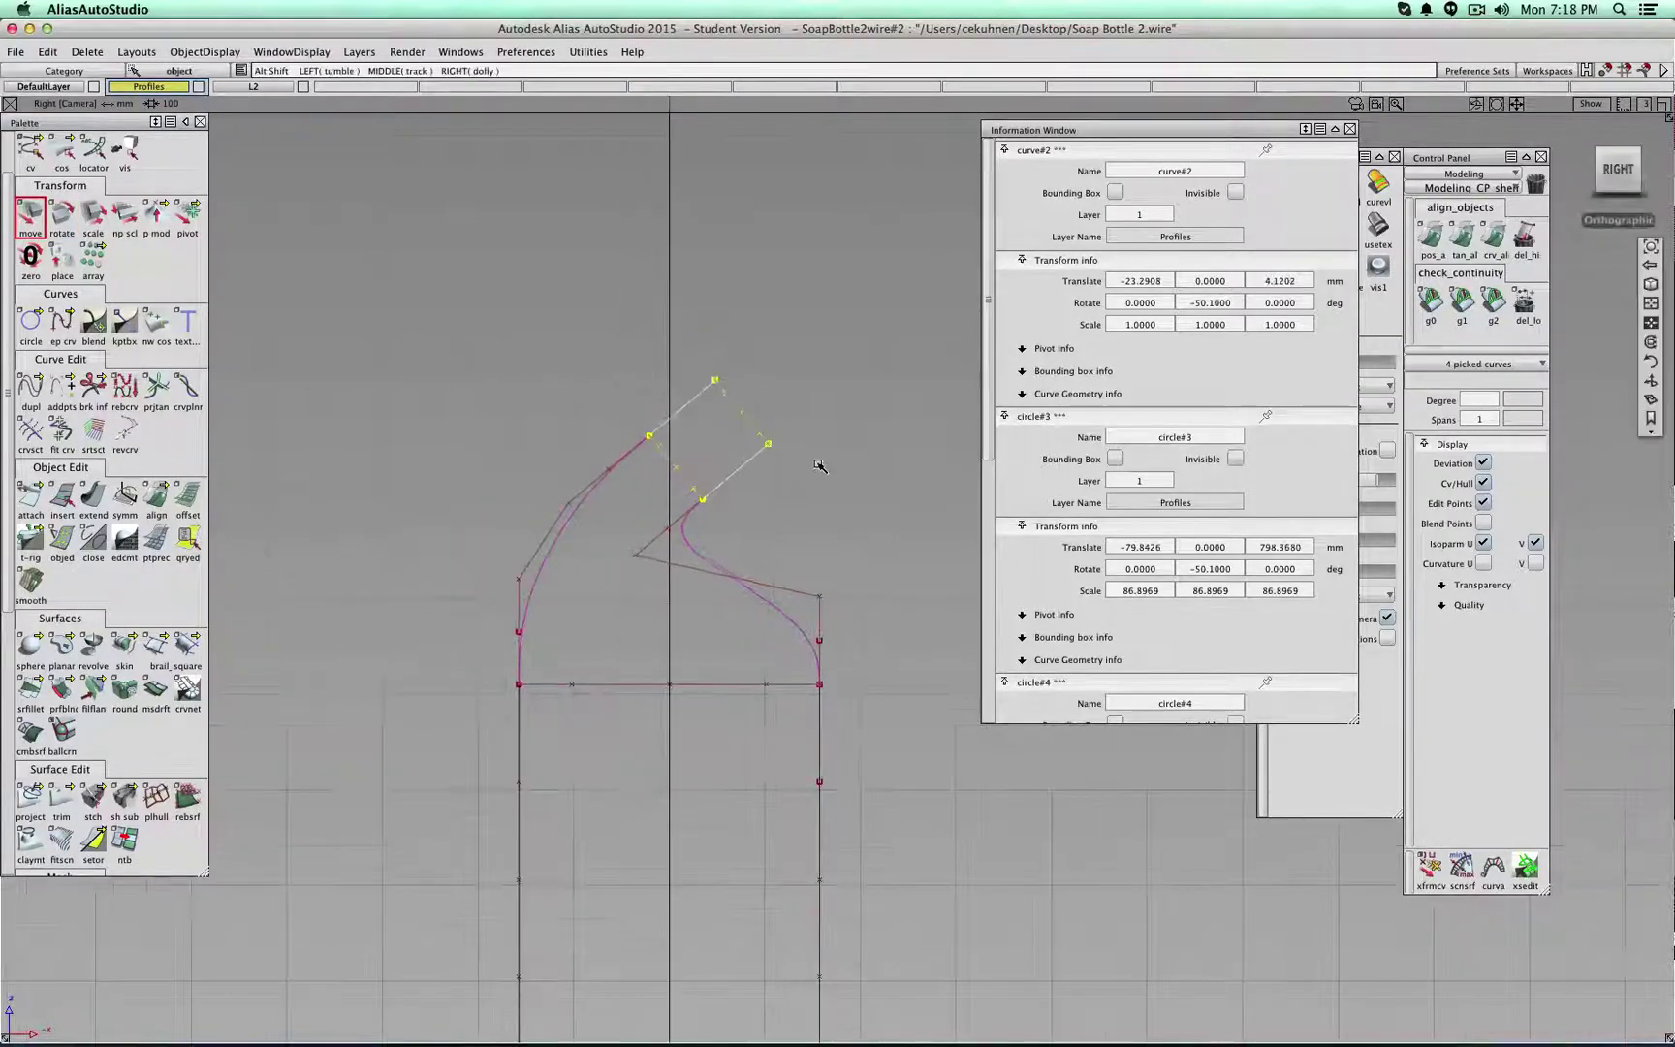
alt+shift+middle_drag(819, 463, 751, 325)
alt+shift+right_drag(751, 325, 543, 325)
alt+shift+drag(543, 325, 335, 321)
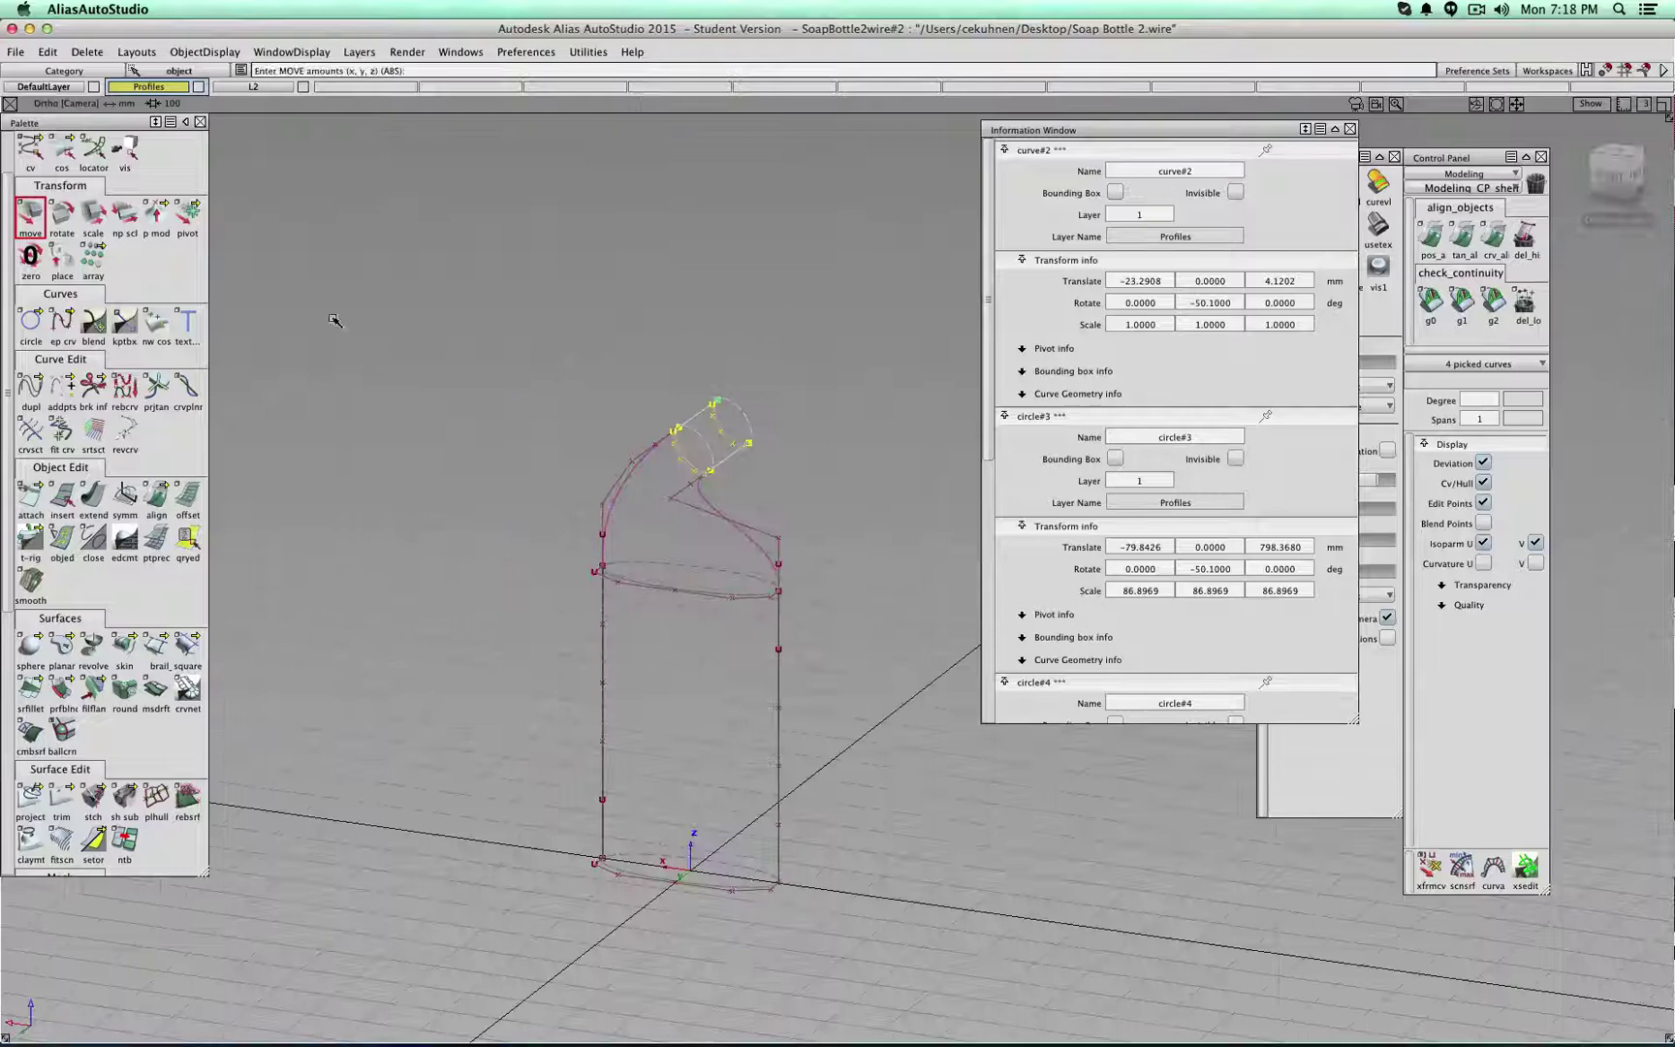
- Deselect the neck curves and close the Information Window
scroll(40, 293, up, 3)
click(35, 174)
click(61, 170)
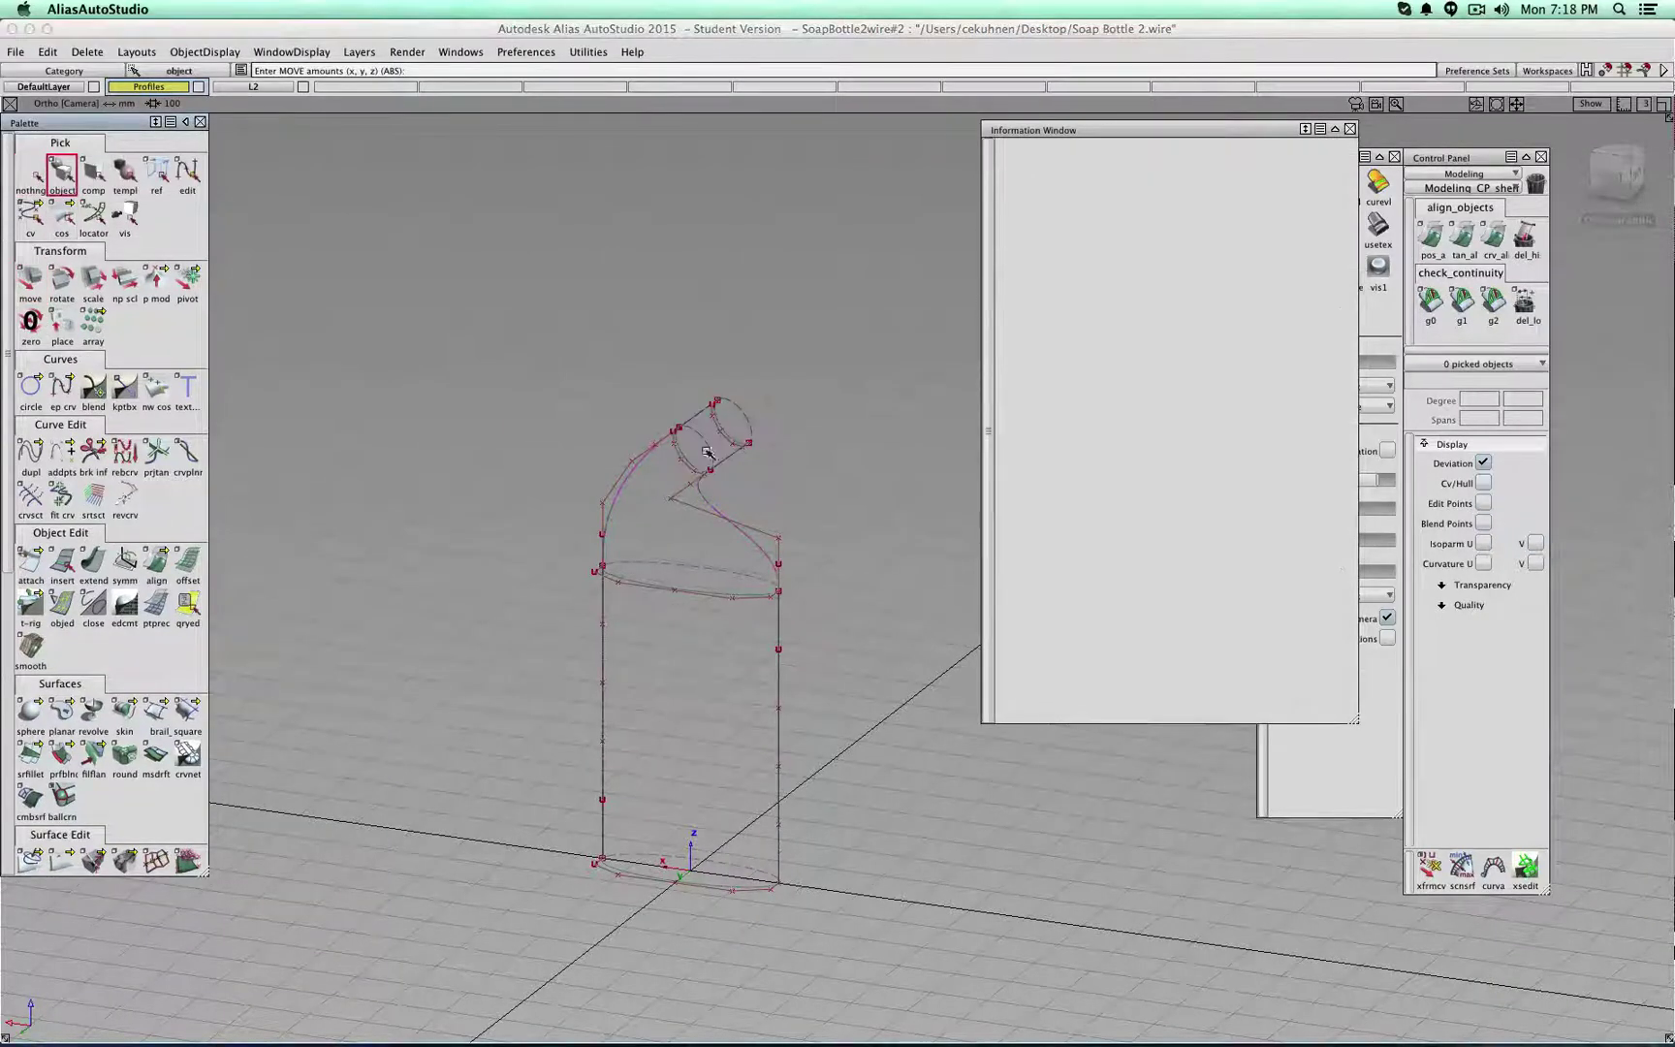
alt+shift+middle_drag(797, 425, 772, 385)
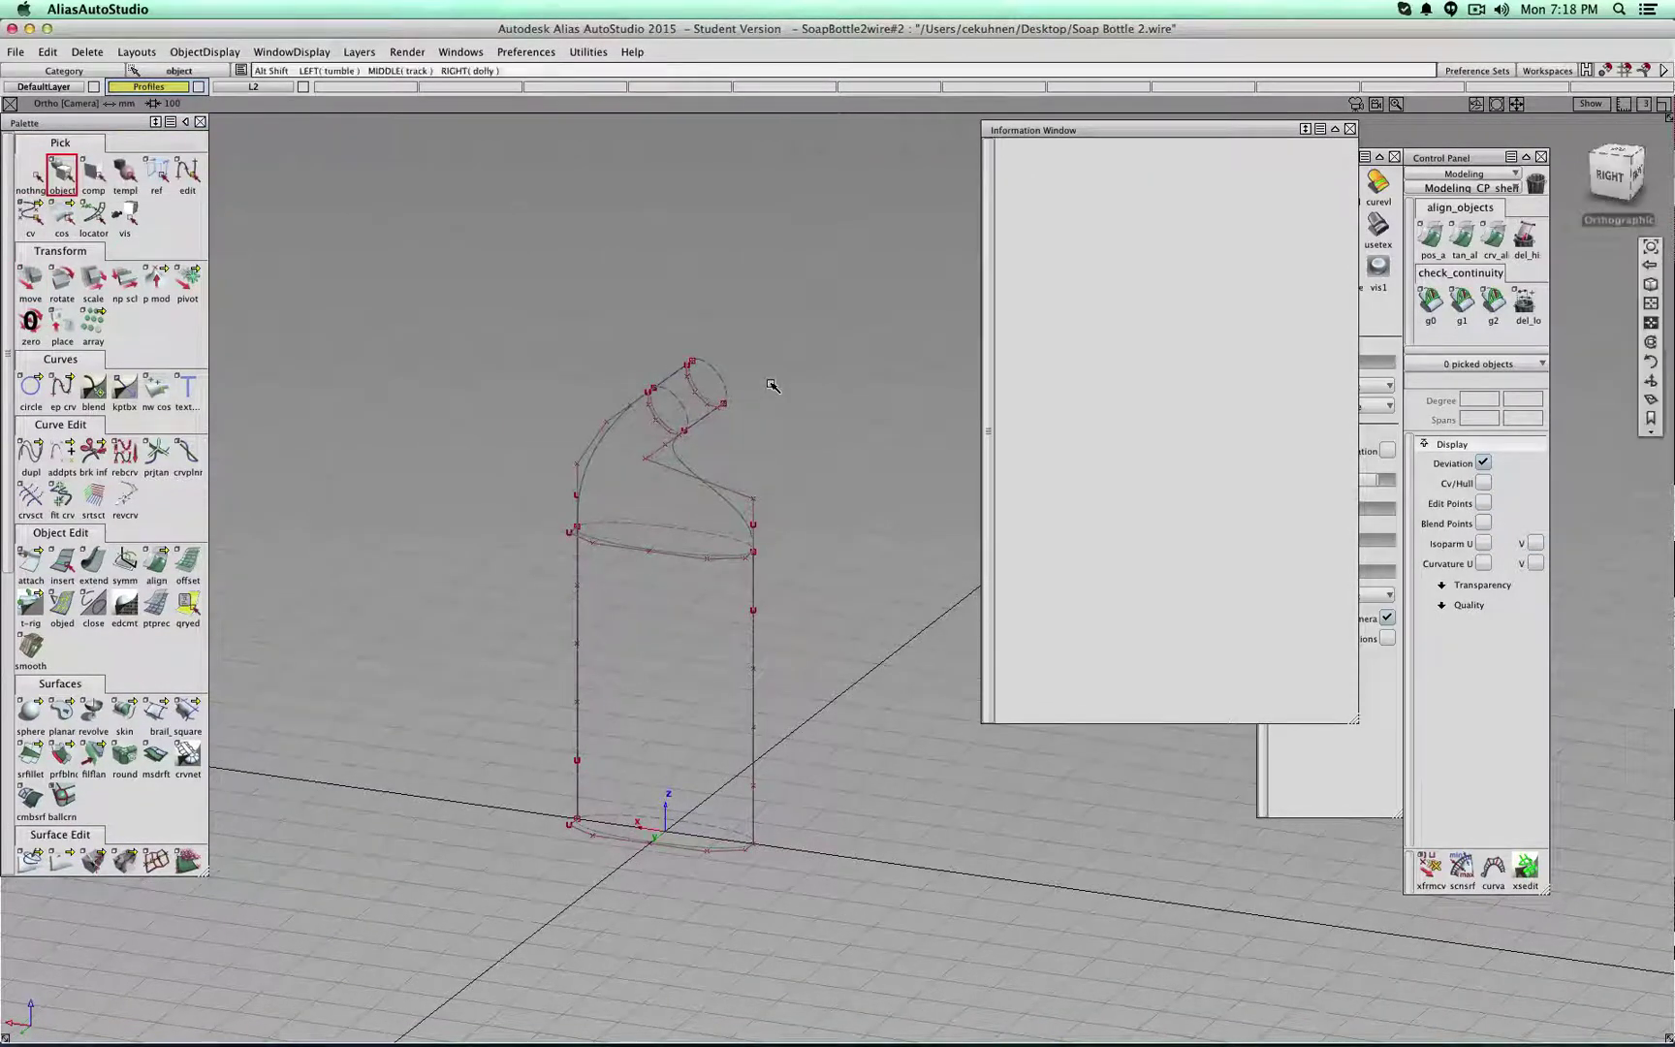
click(1350, 129)
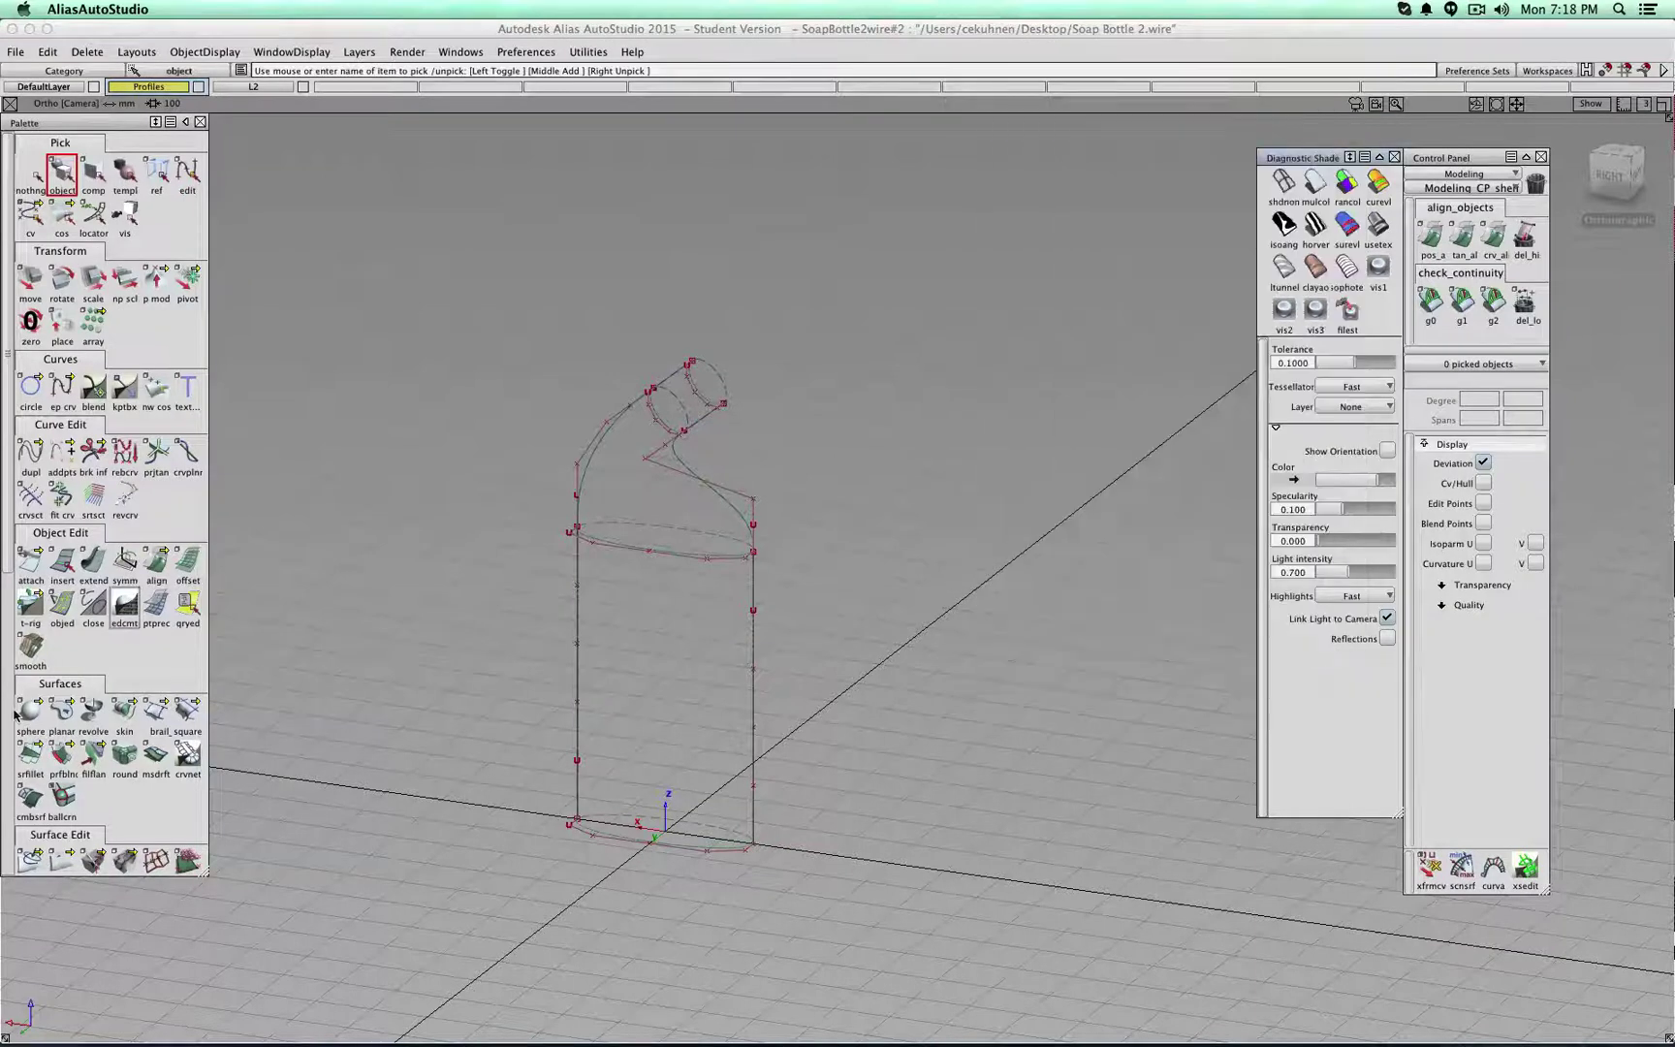
- Skin a surface between the lower and upper half circles of the neck
click(122, 708)
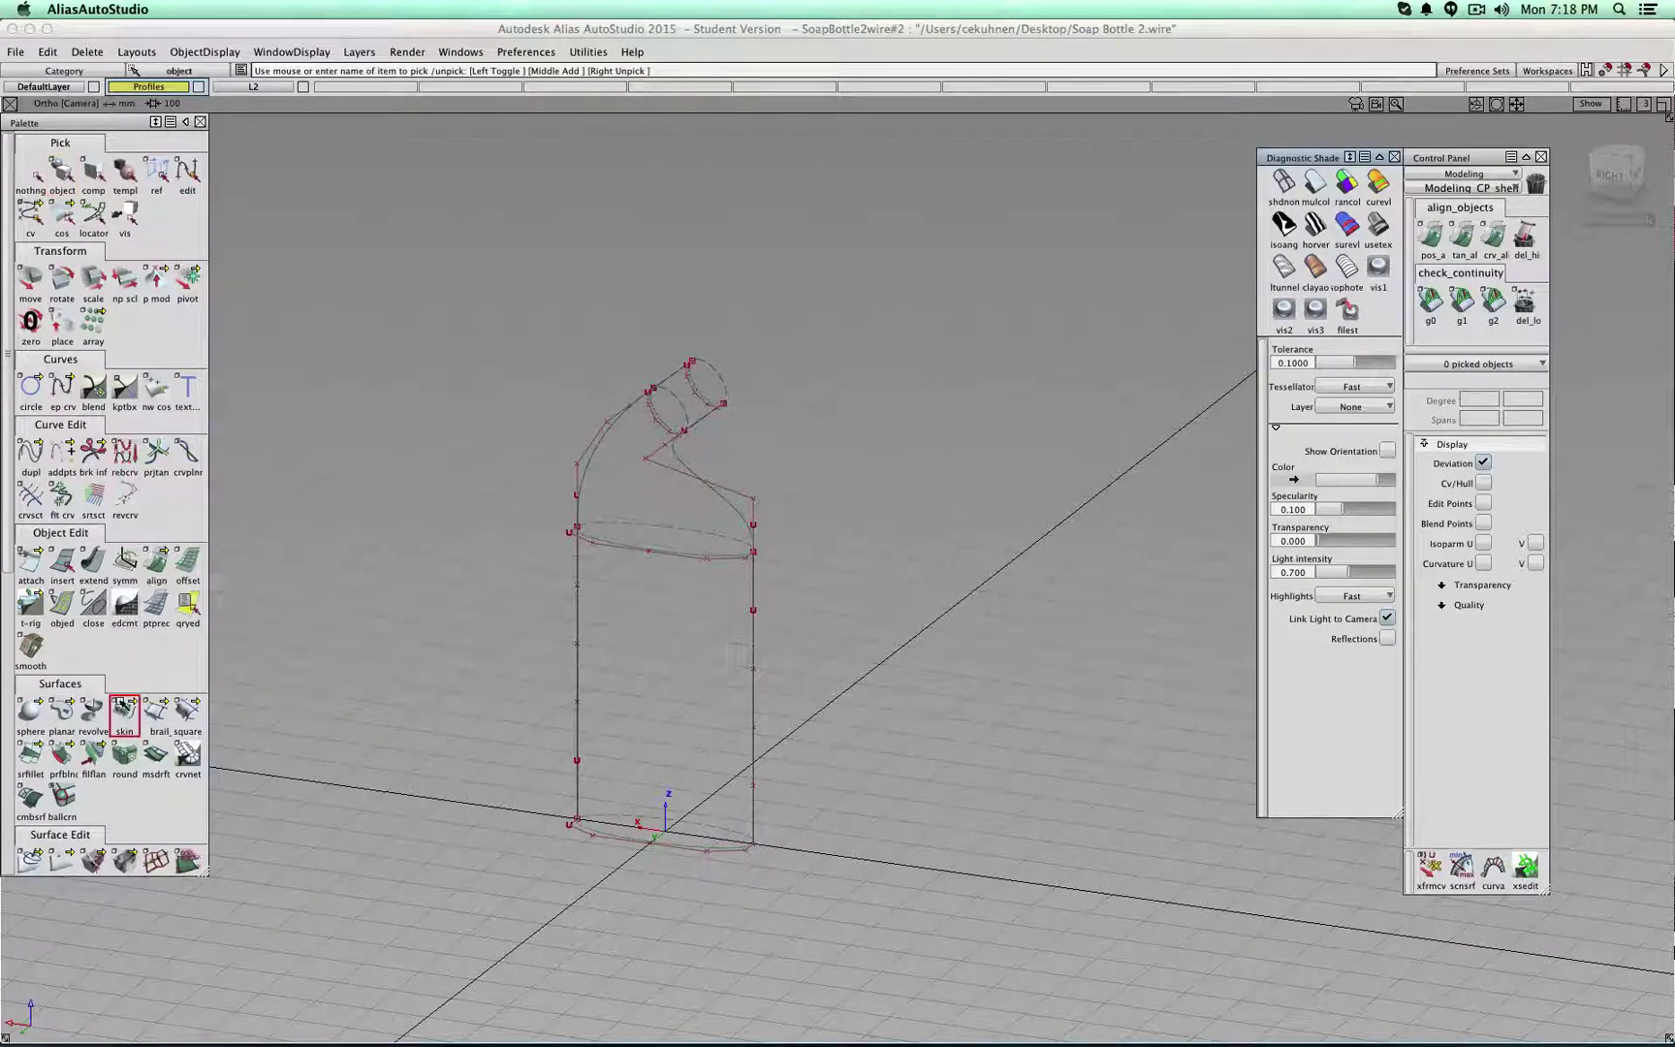
alt+shift+right_drag(642, 370, 584, 354)
click(548, 323)
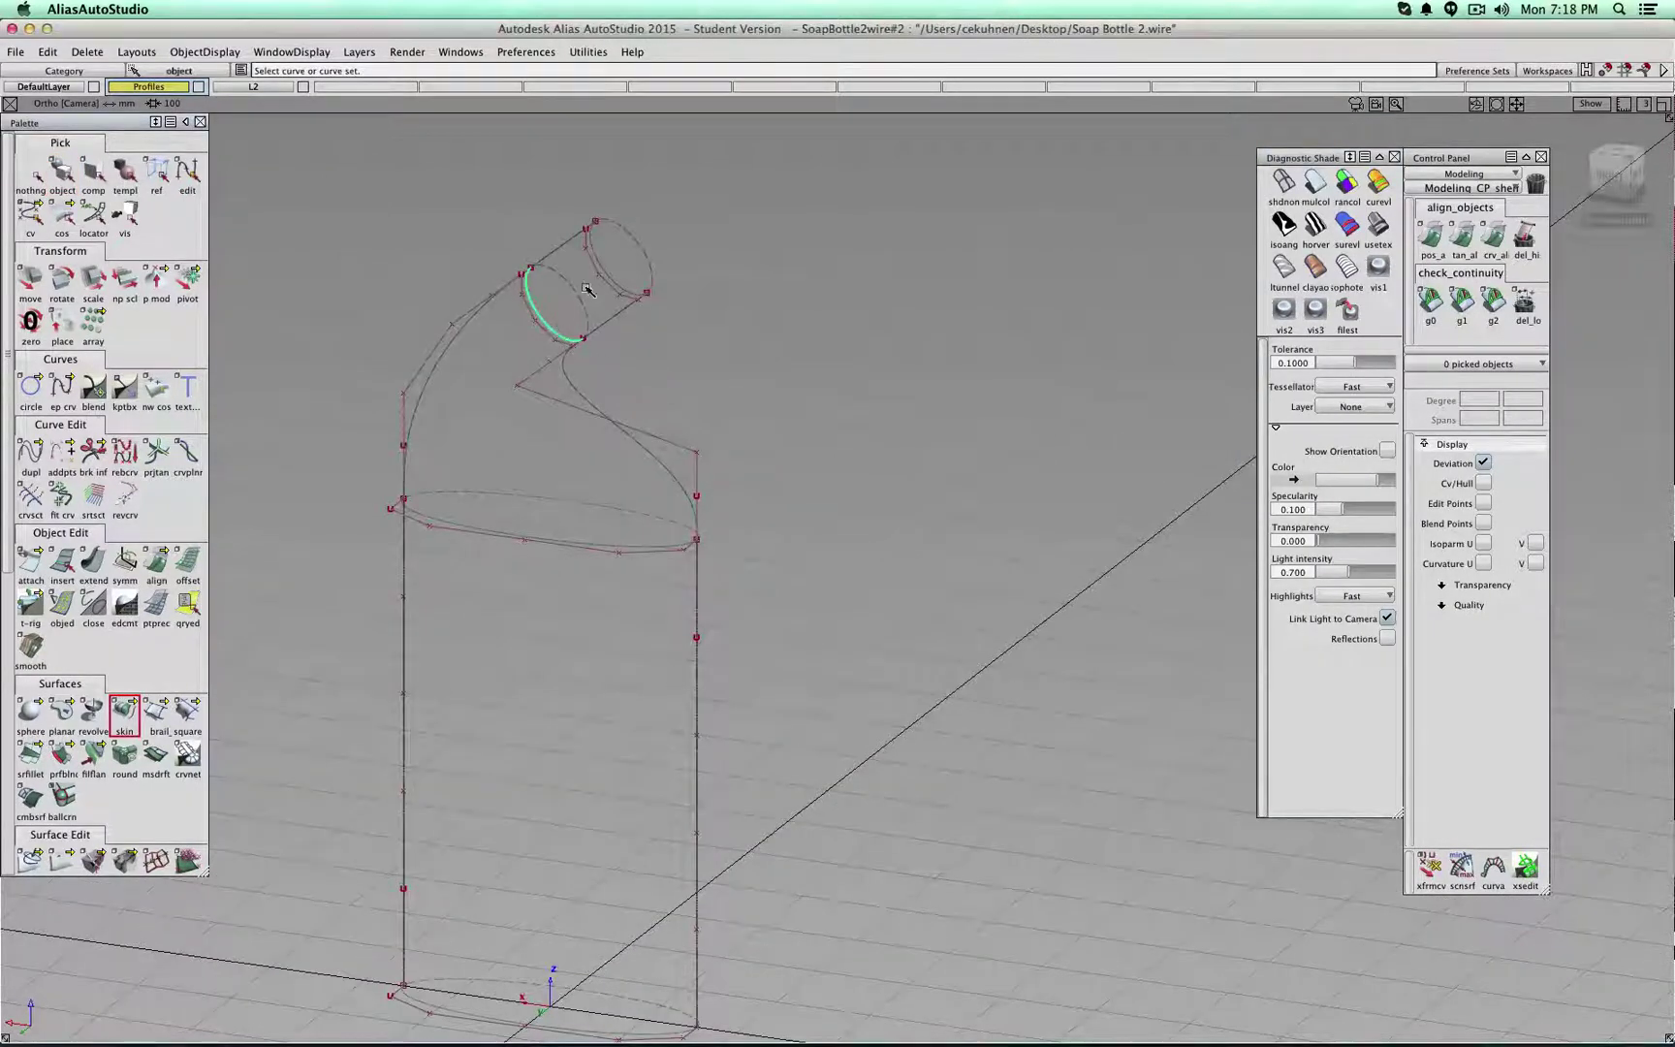
click(601, 263)
ctrl+shift+drag(776, 314, 774, 274)
alt+shift+right_drag(753, 311, 750, 457)
- Build a two-rail body surface using the vertical lines as generation curves and the base and upper half ellipses as rails, with Continuity Check on
click(160, 714)
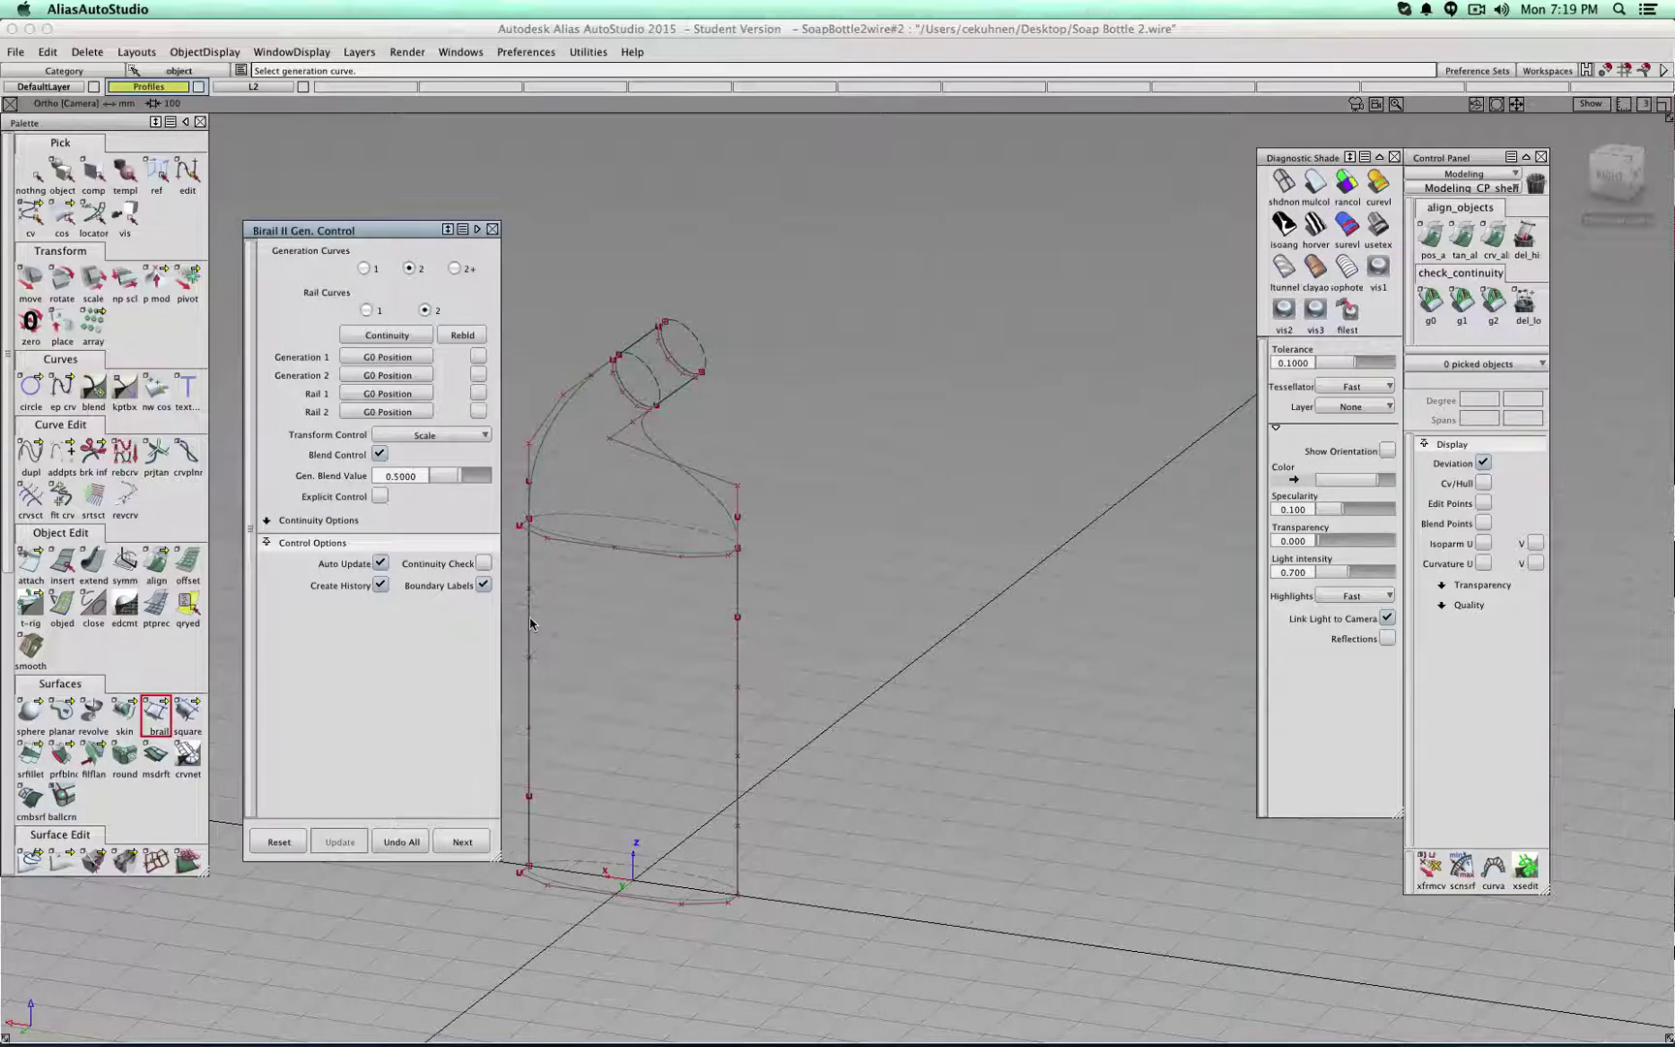
click(529, 623)
click(737, 647)
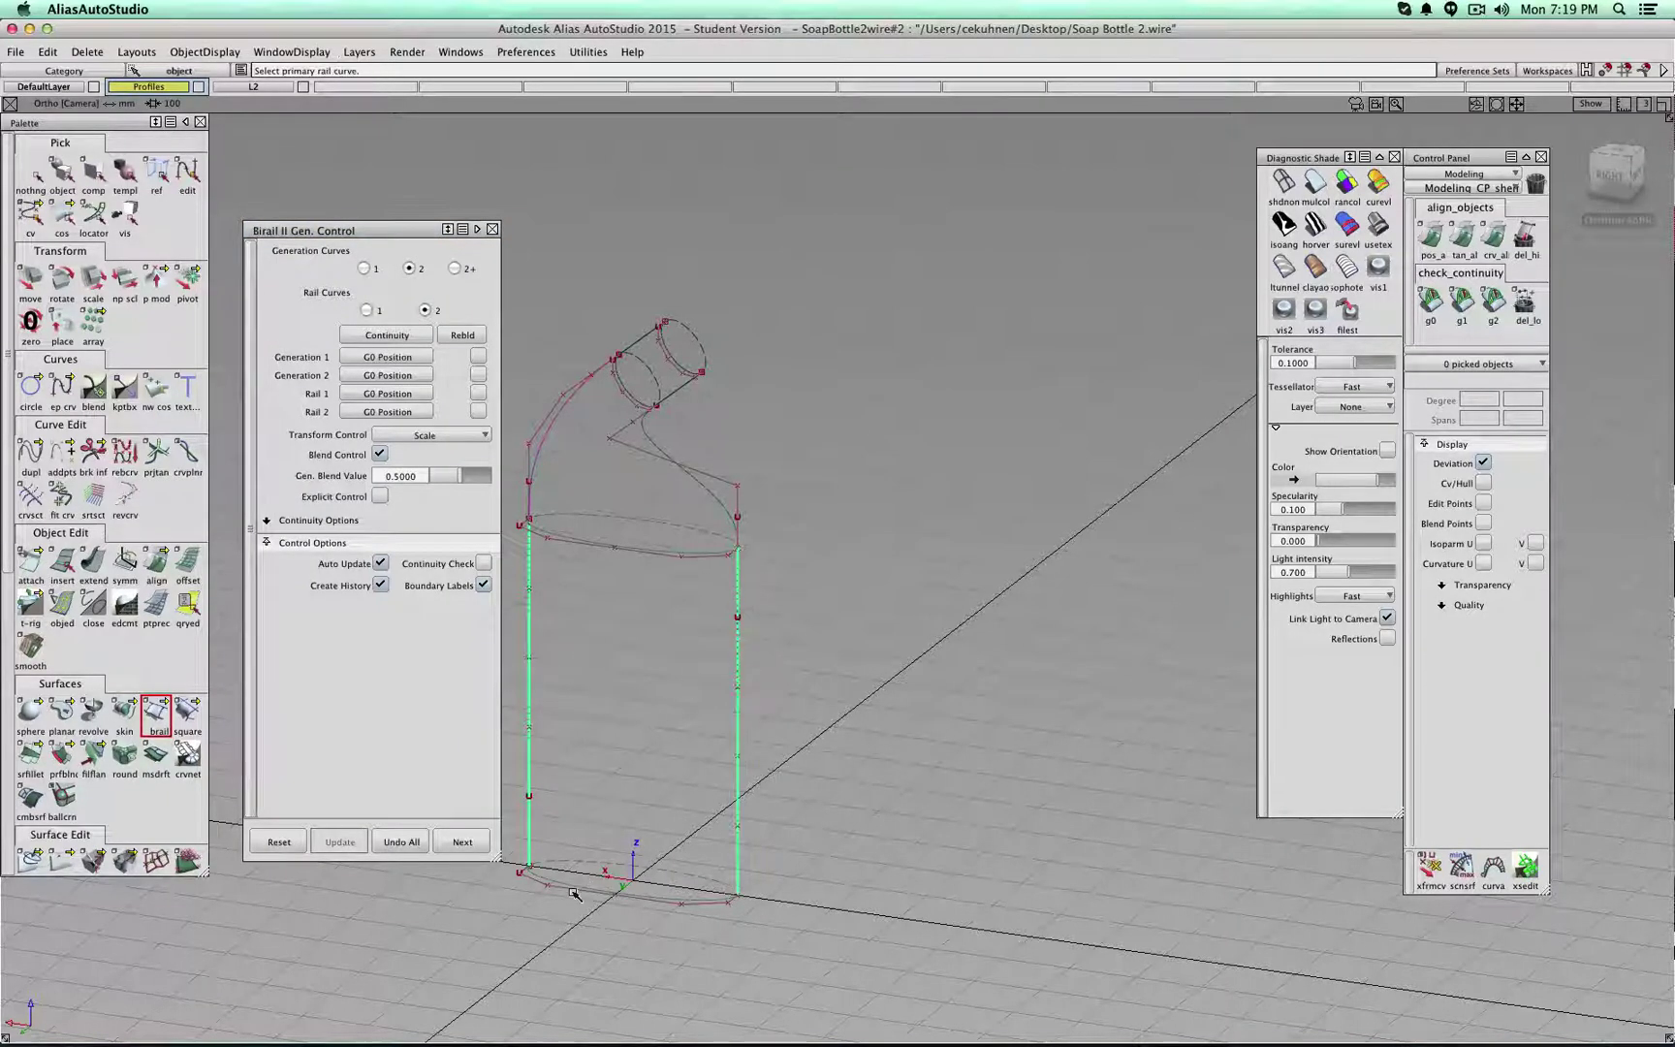
click(578, 884)
click(596, 549)
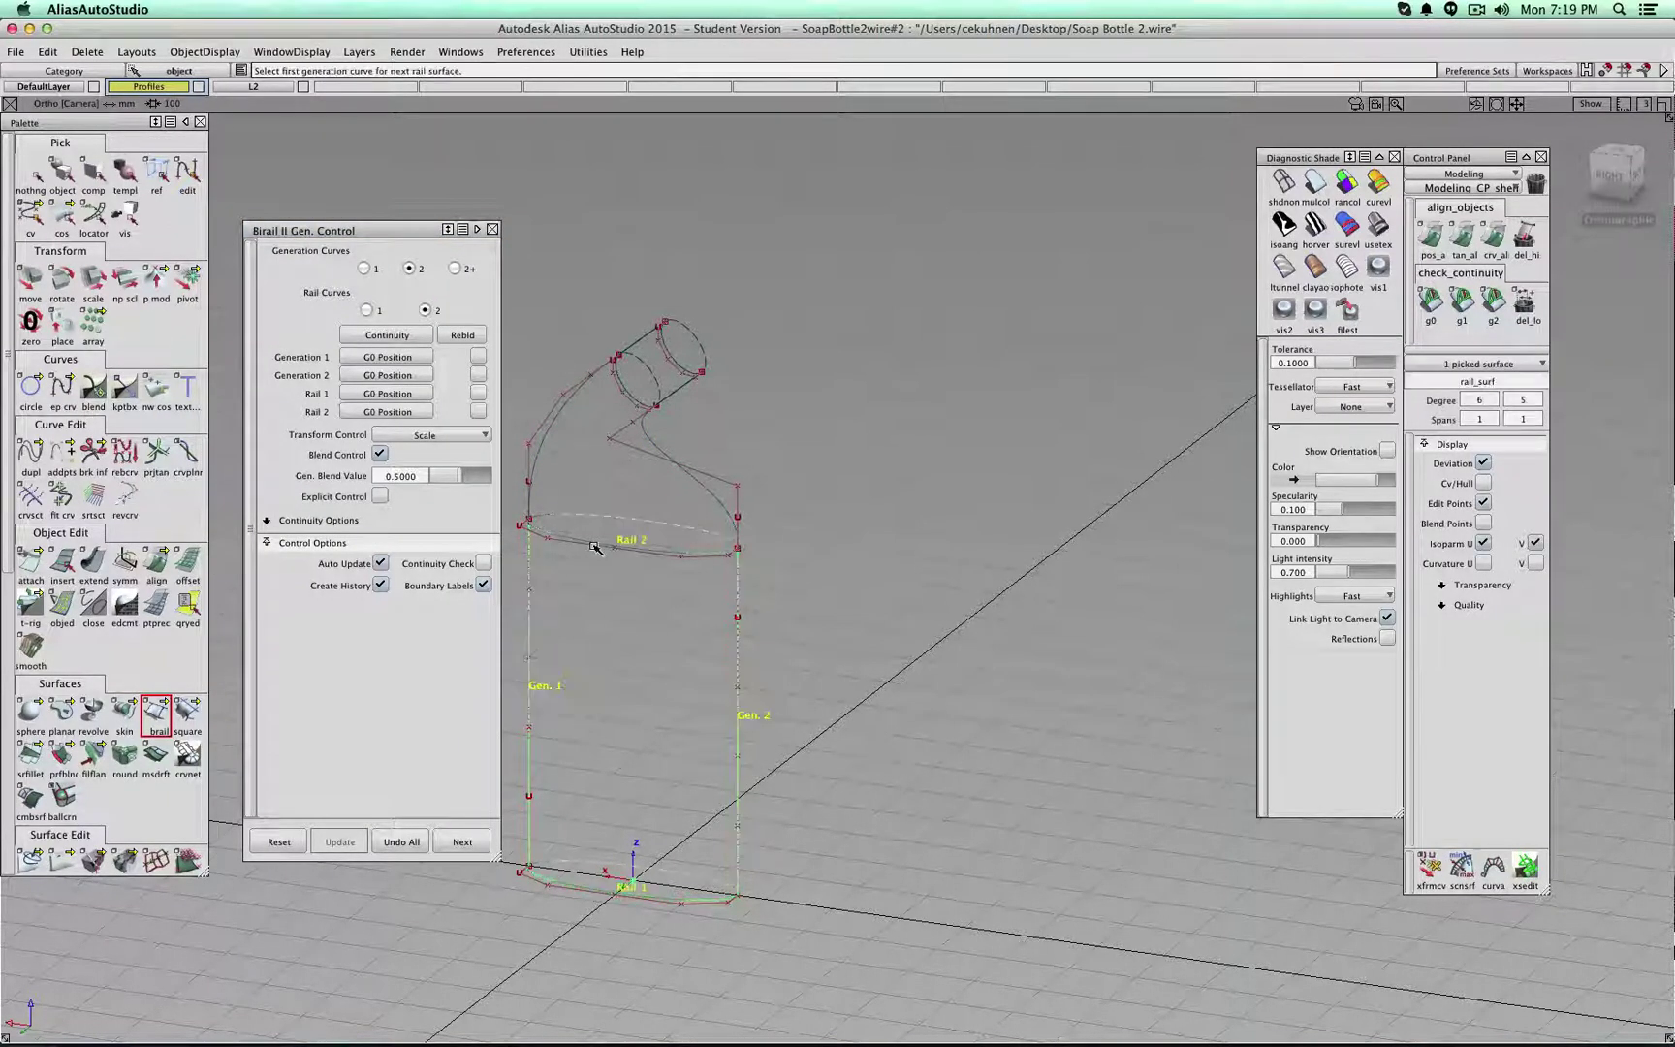
click(483, 563)
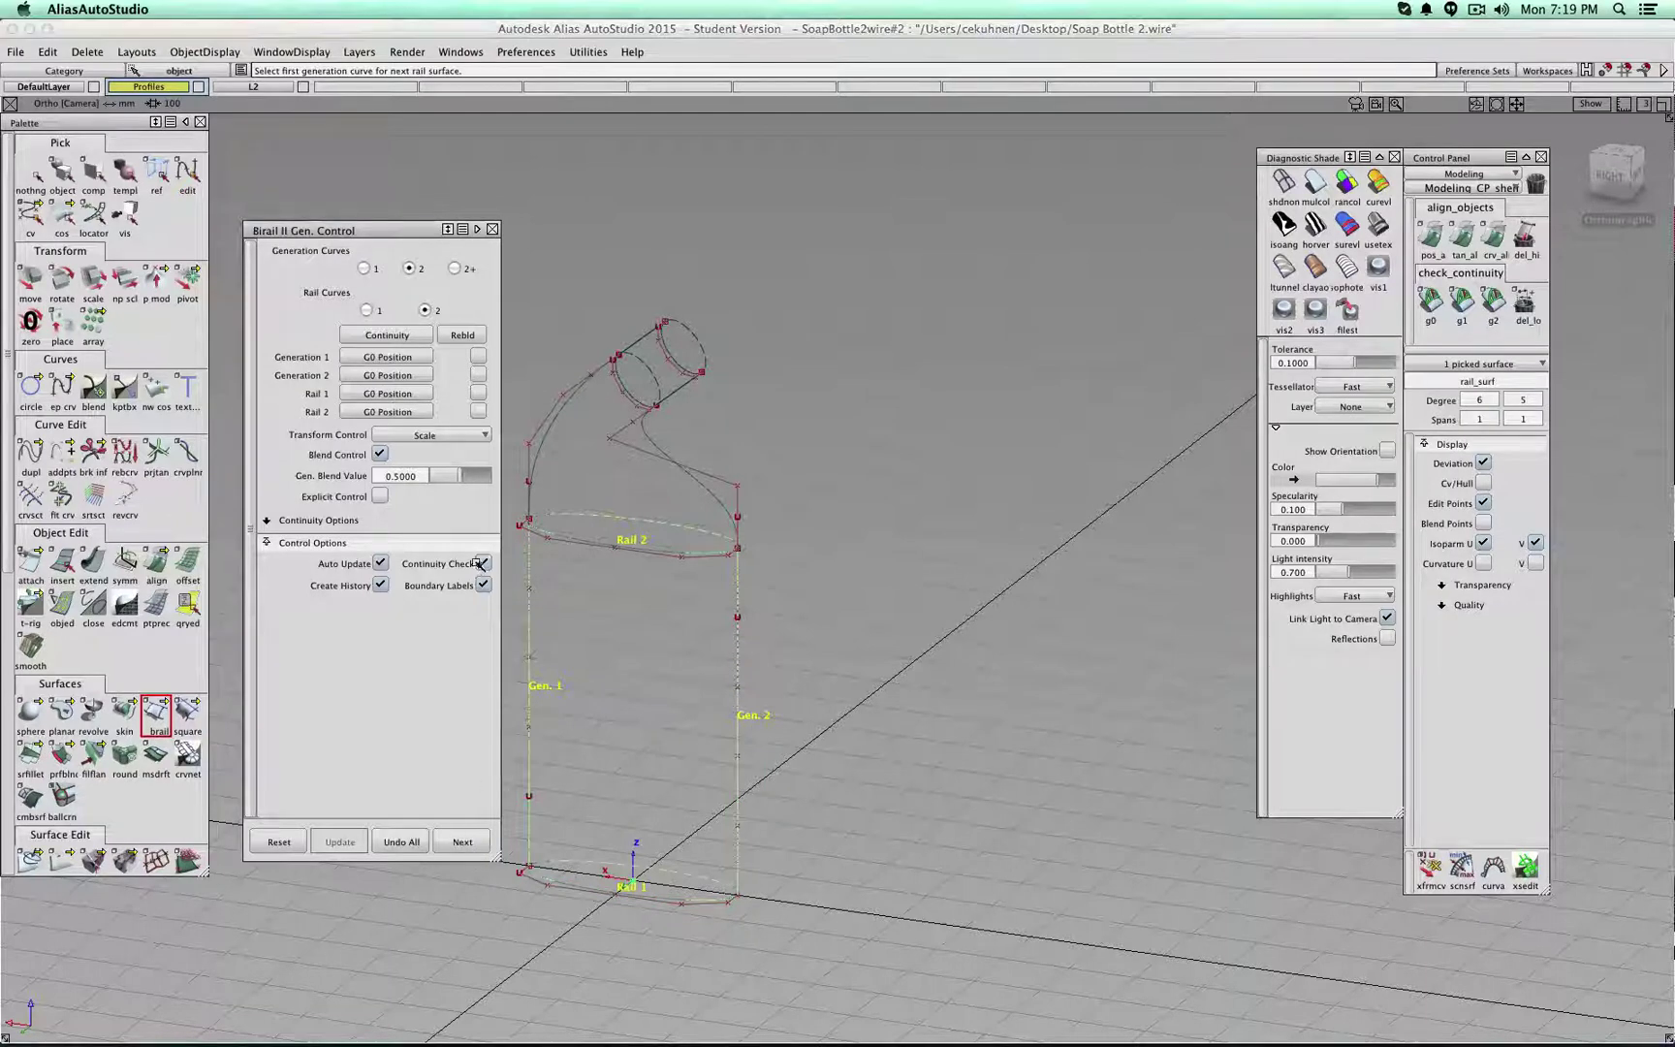
ctrl+shift+click(871, 618)
ctrl+shift+drag(870, 617, 870, 577)
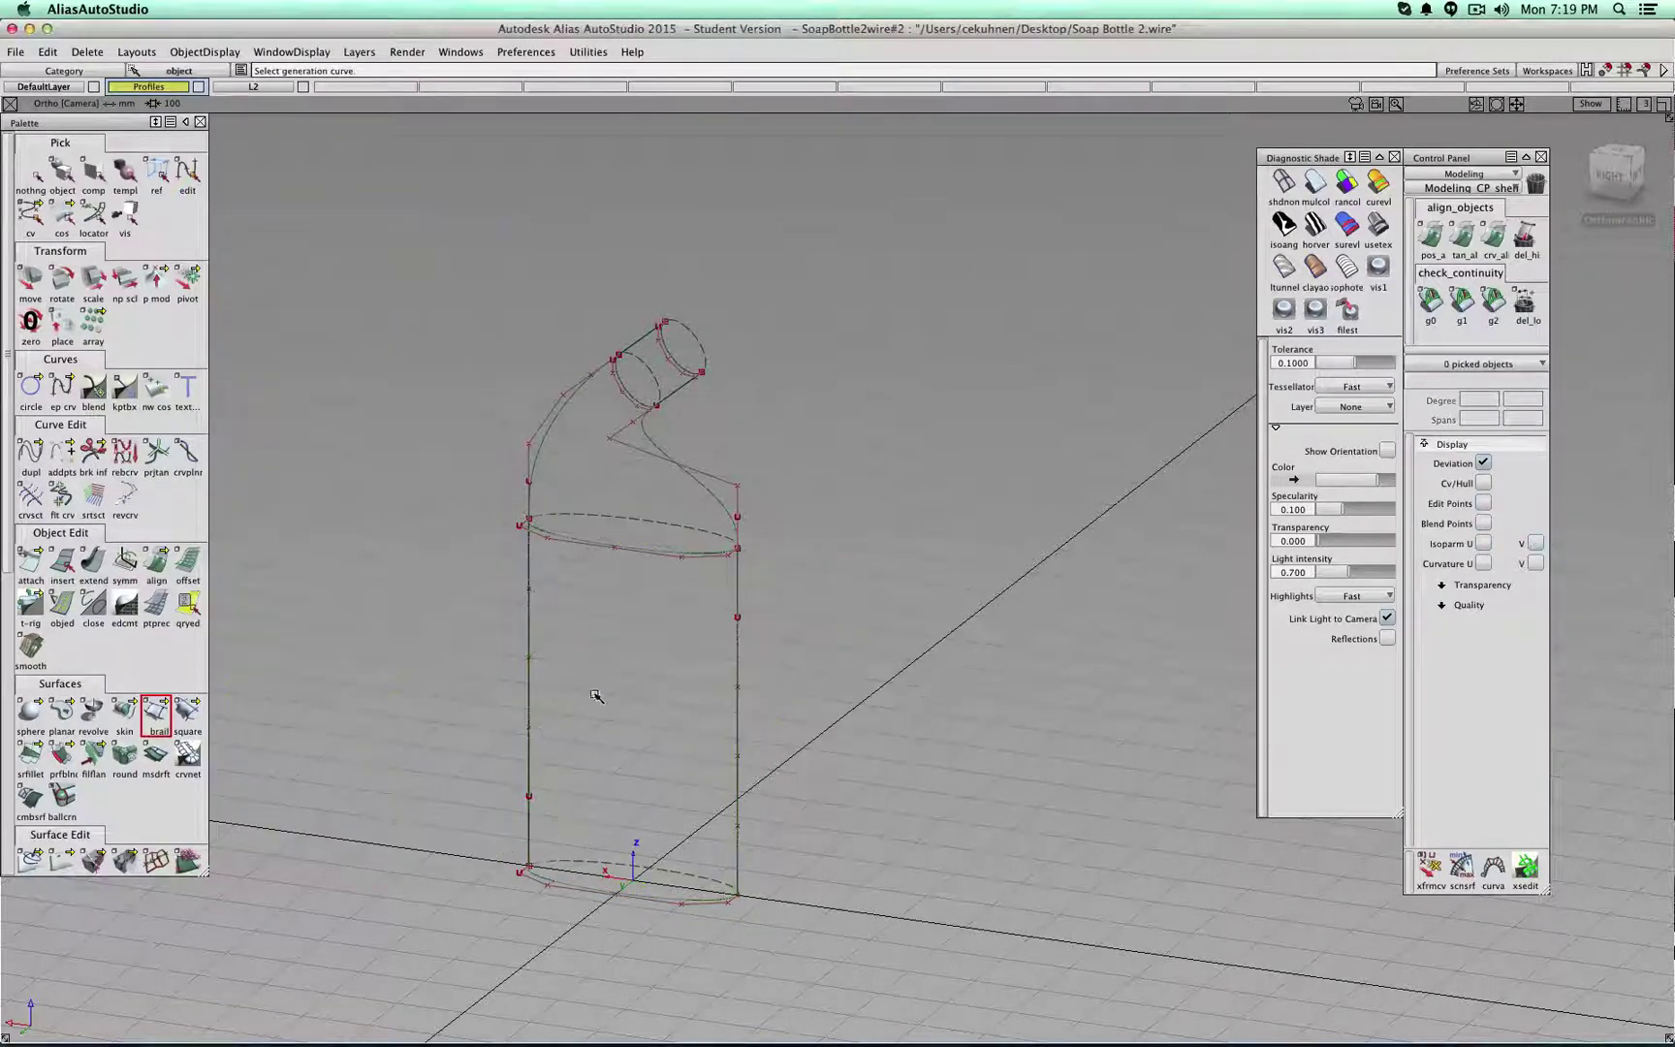
- Turn on shaded display to view the neck and body surfaces as solid forms
alt+shift+drag(468, 666, 874, 564)
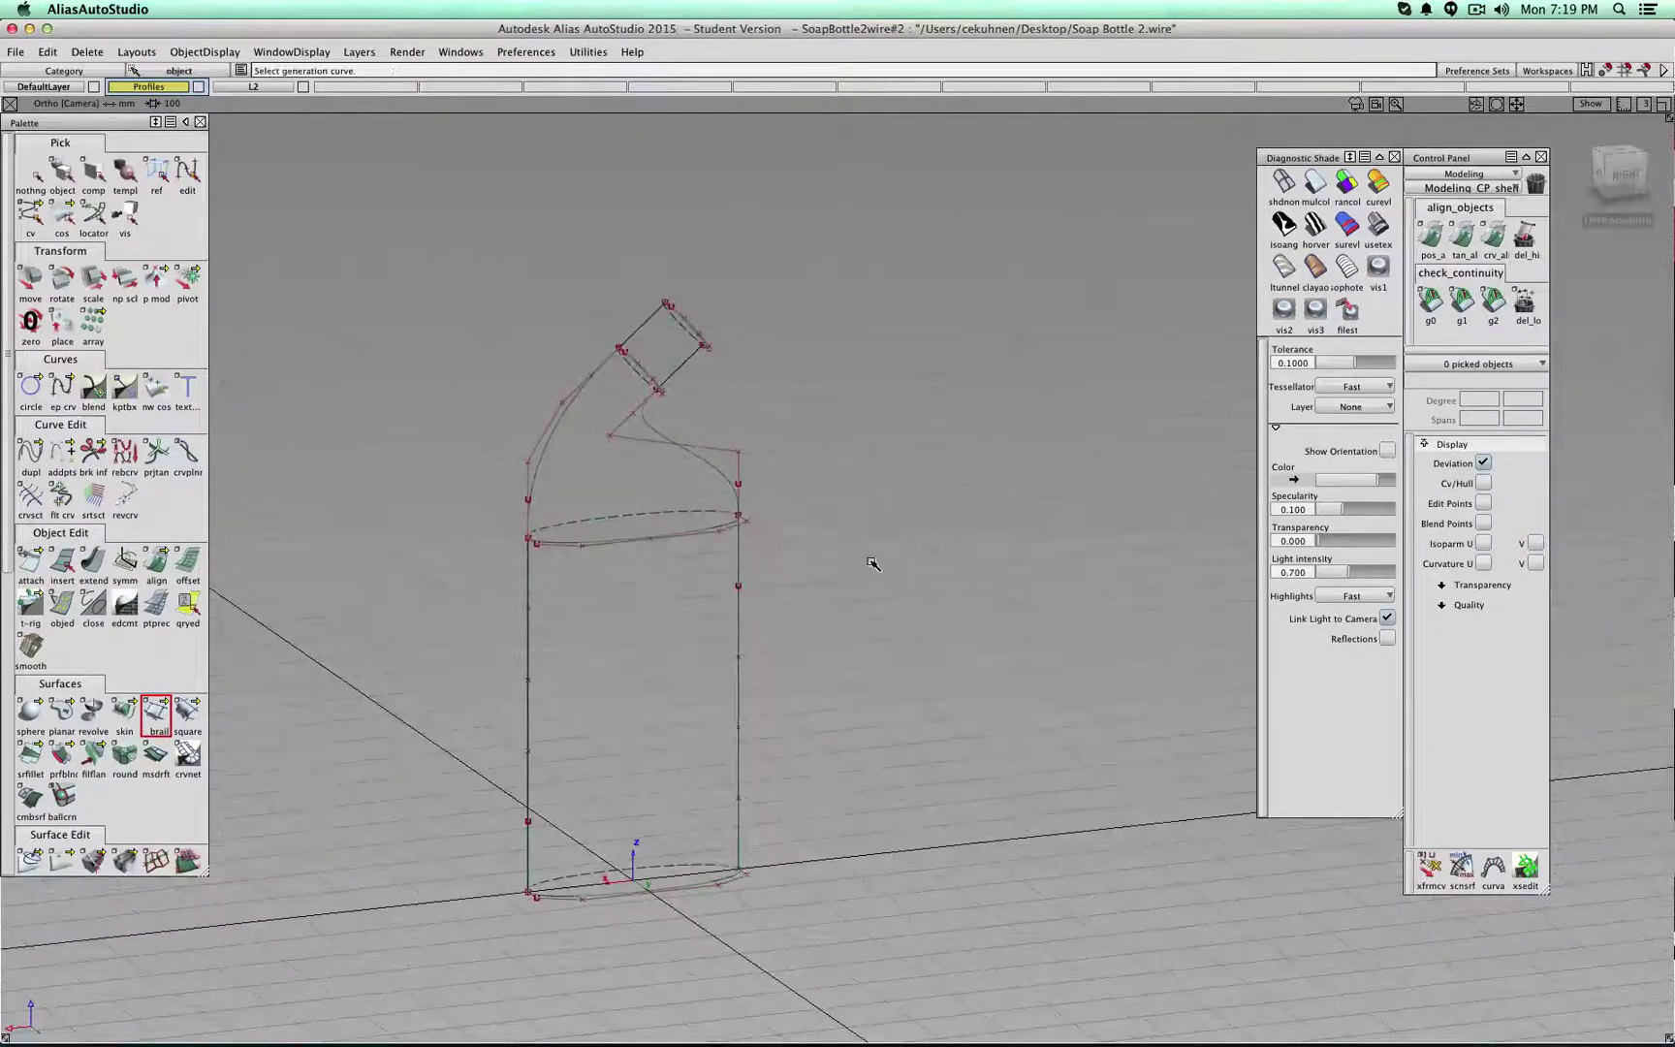
ctrl+shift+right_drag(874, 563, 898, 568)
alt+shift+drag(759, 570, 916, 567)
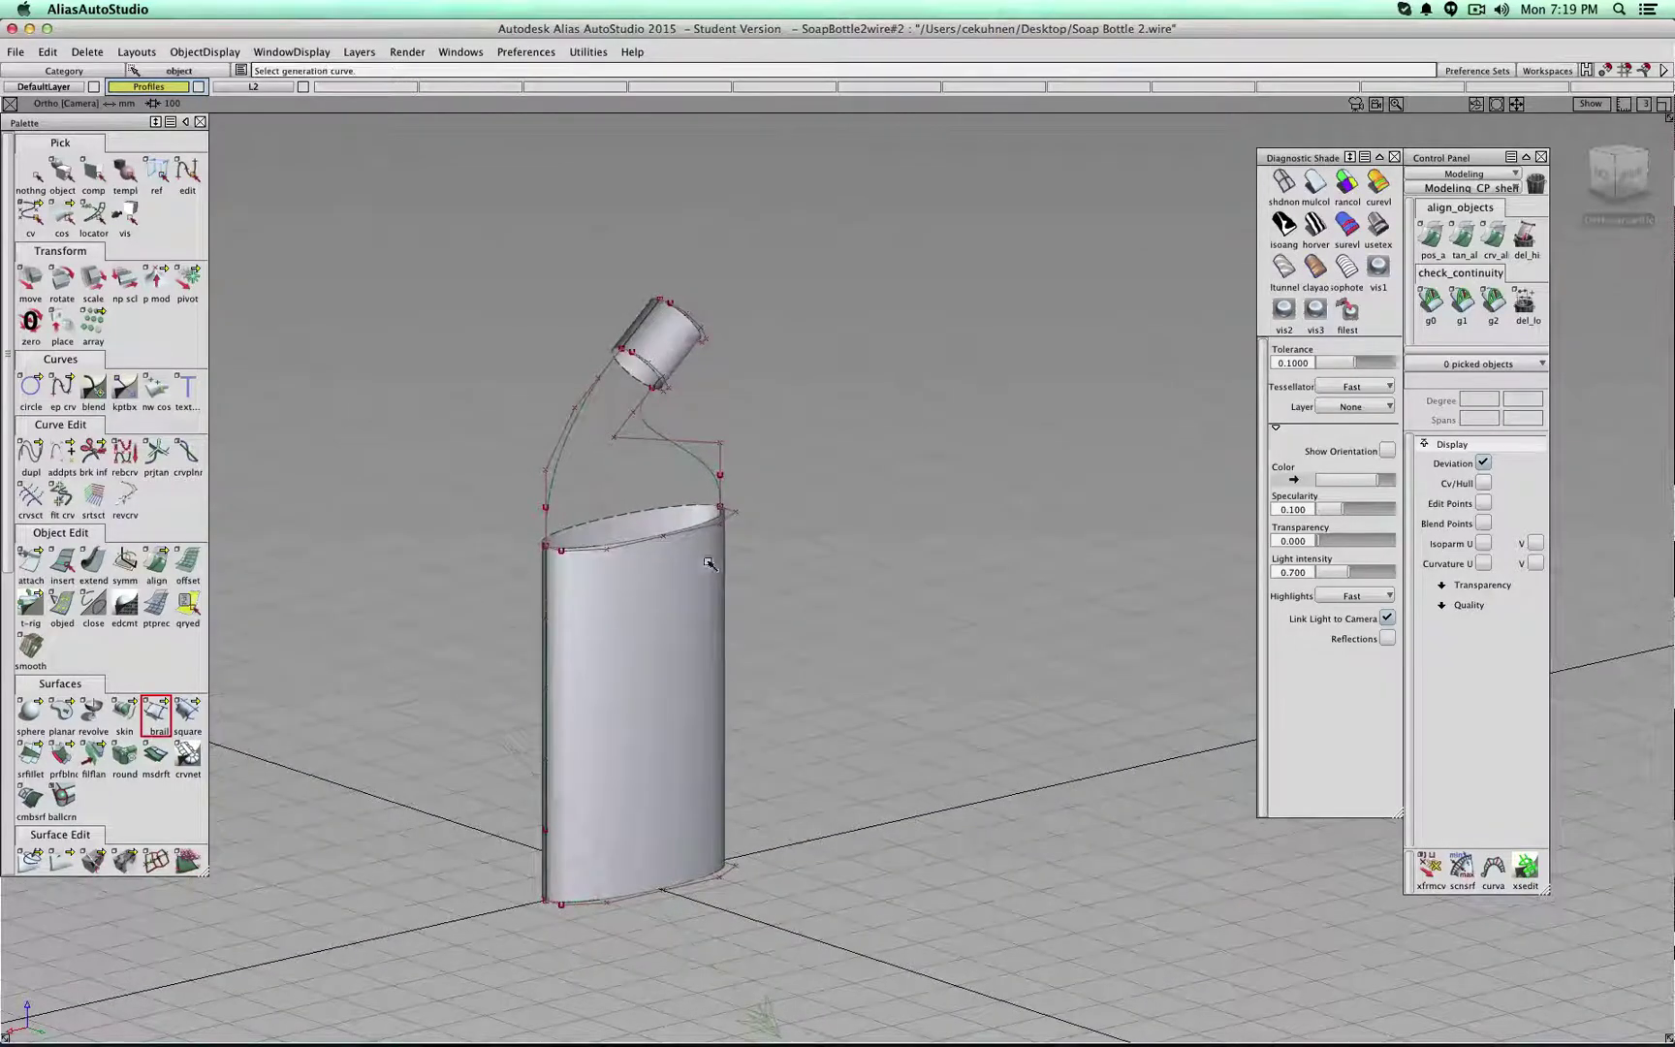
- Check G1 continuity along the symmetry-plane edges of the neck and body surfaces
click(1451, 308)
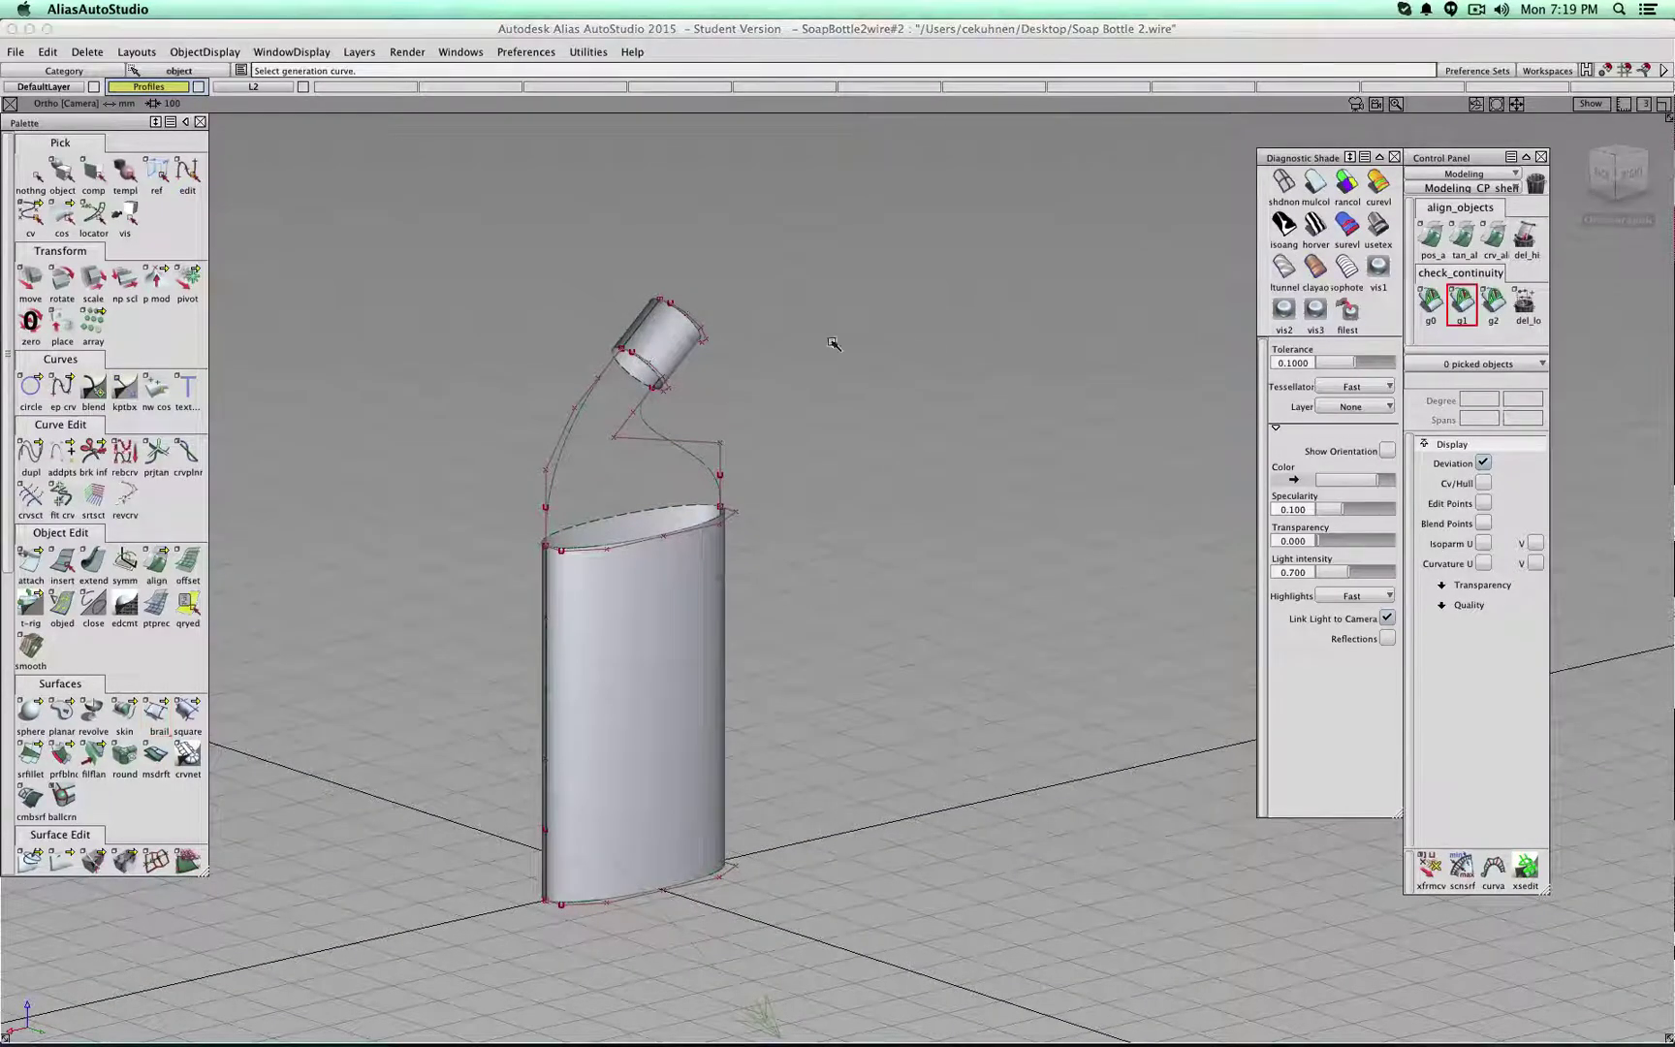
click(646, 328)
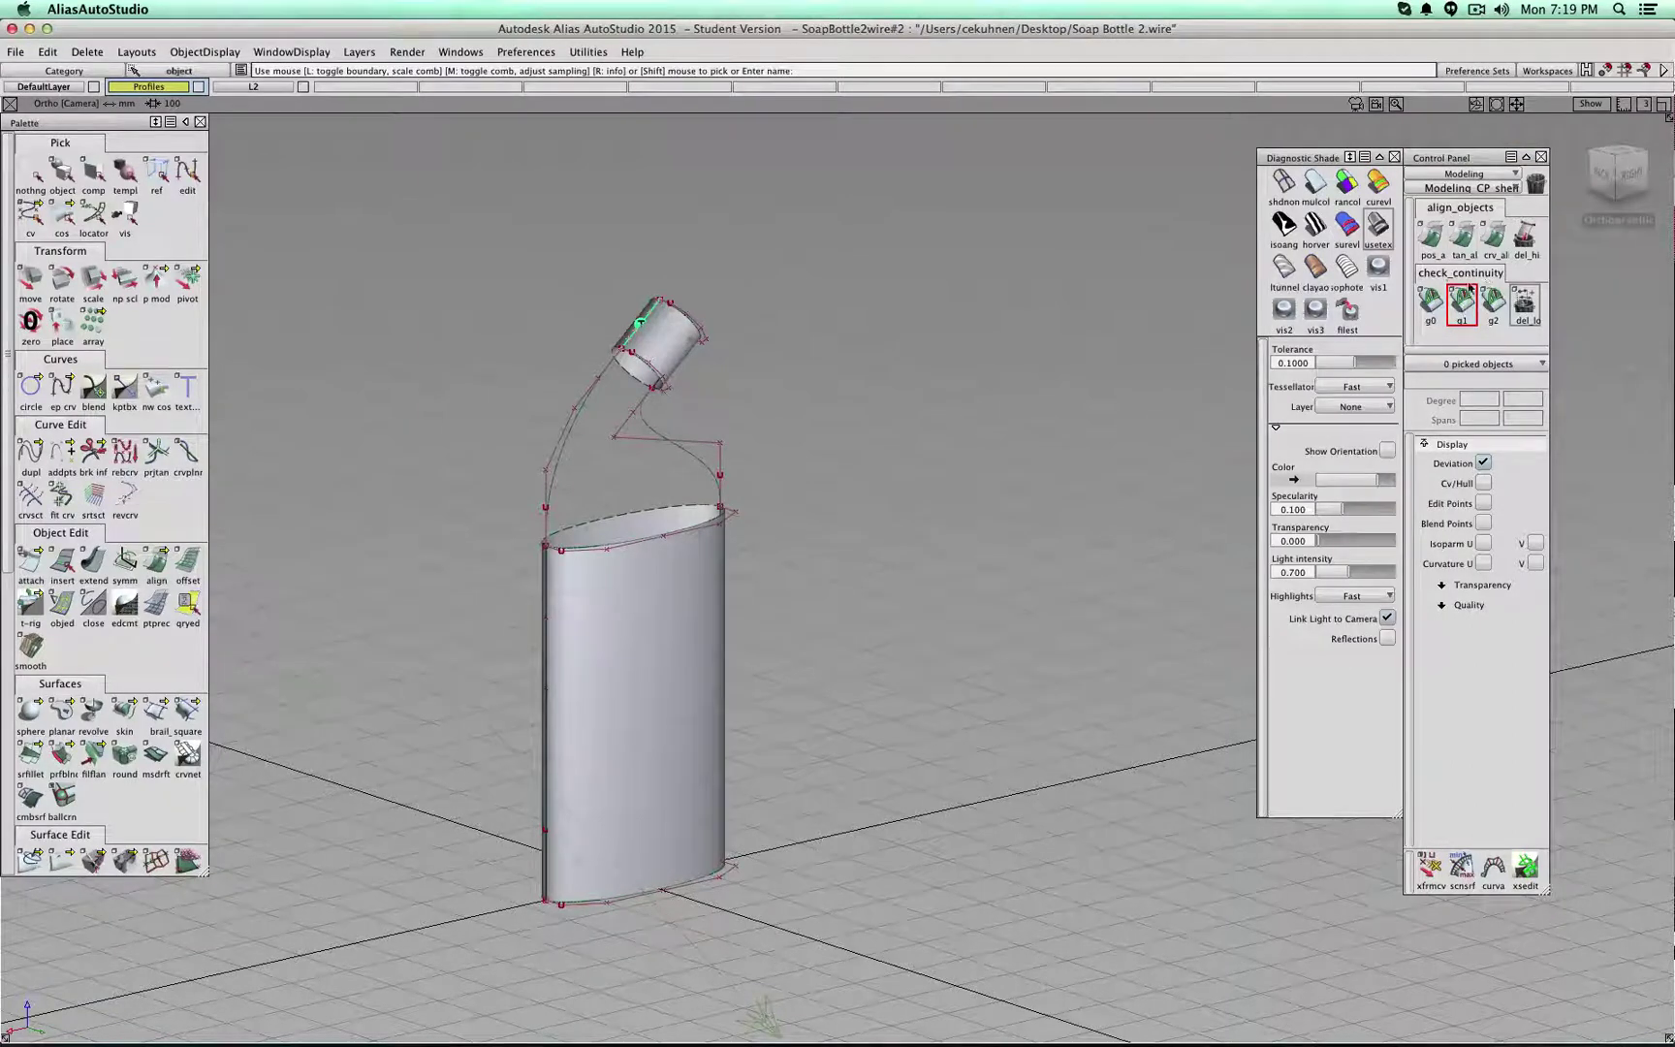
click(548, 601)
mouse_move(809, 557)
alt+shift+mouse_down()
mouse_move(600, 546)
mouse_move(691, 577)
mouse_move(808, 513)
mouse_move(816, 475)
mouse_move(650, 901)
alt+shift+mouse_up()
click(728, 599)
click(669, 356)
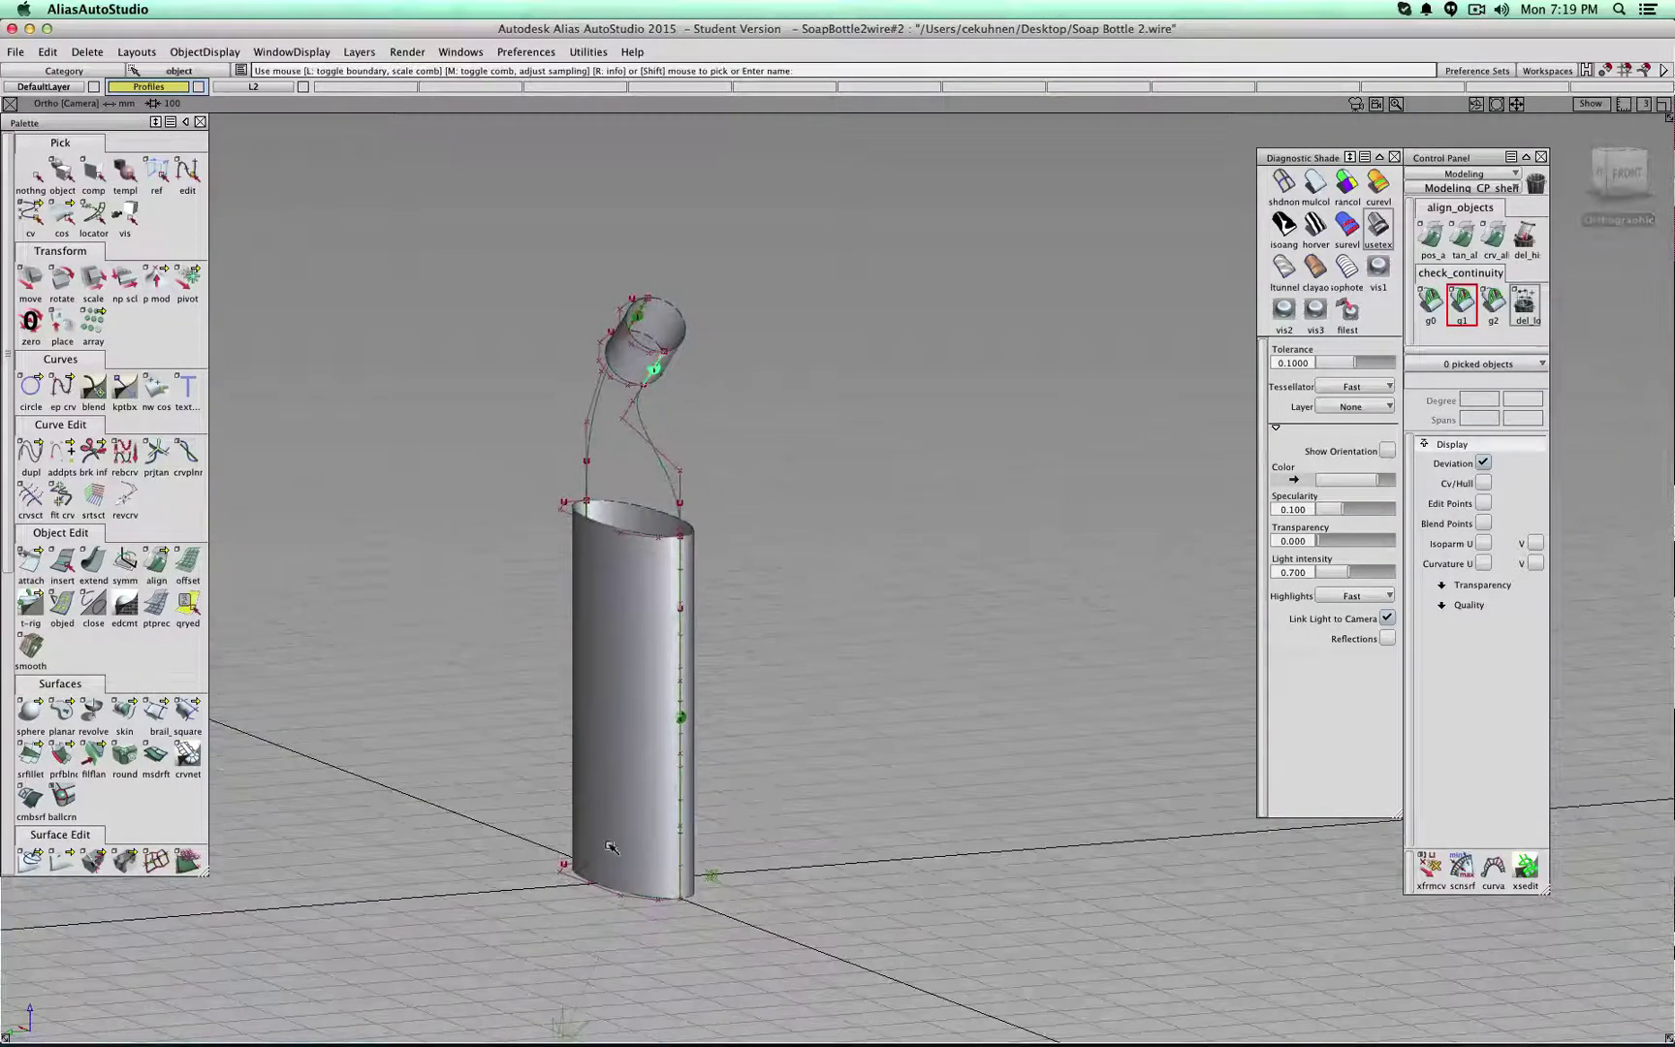
alt+shift+drag(841, 652, 720, 525)
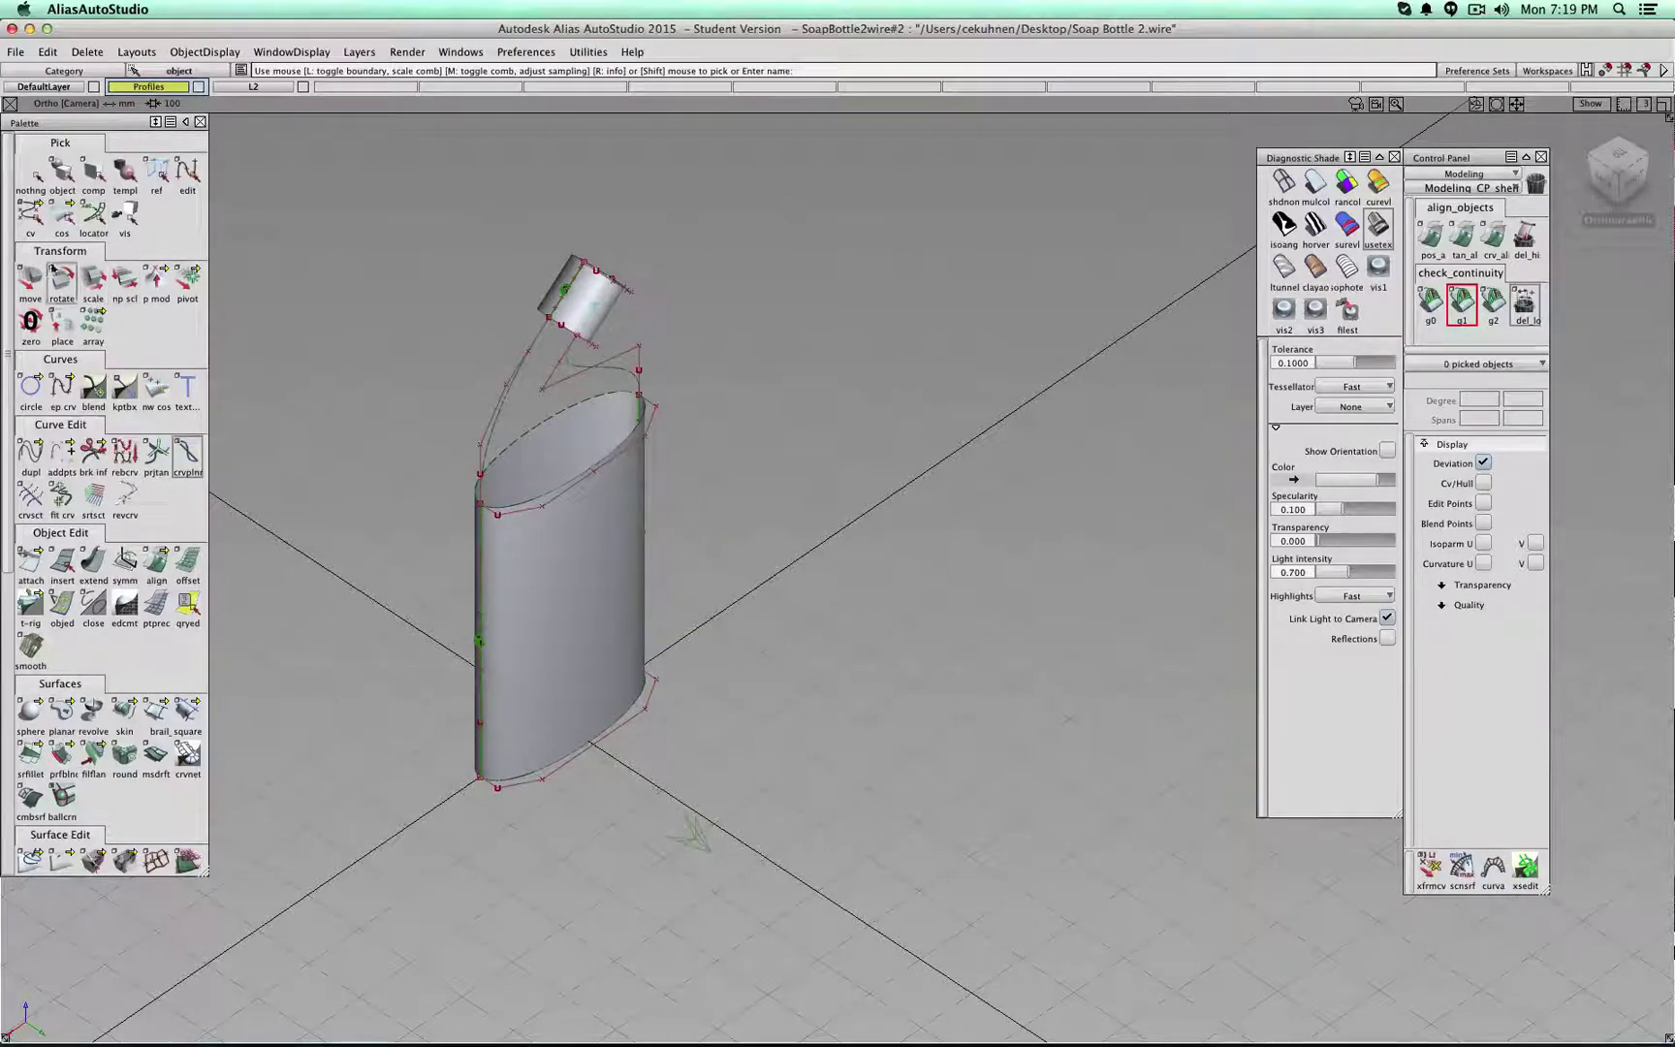
- In the top view, select the middle CVs of the body's half ellipses and move them outward to widen the body
ctrl+shift+drag(345, 319, 345, 281)
click(31, 217)
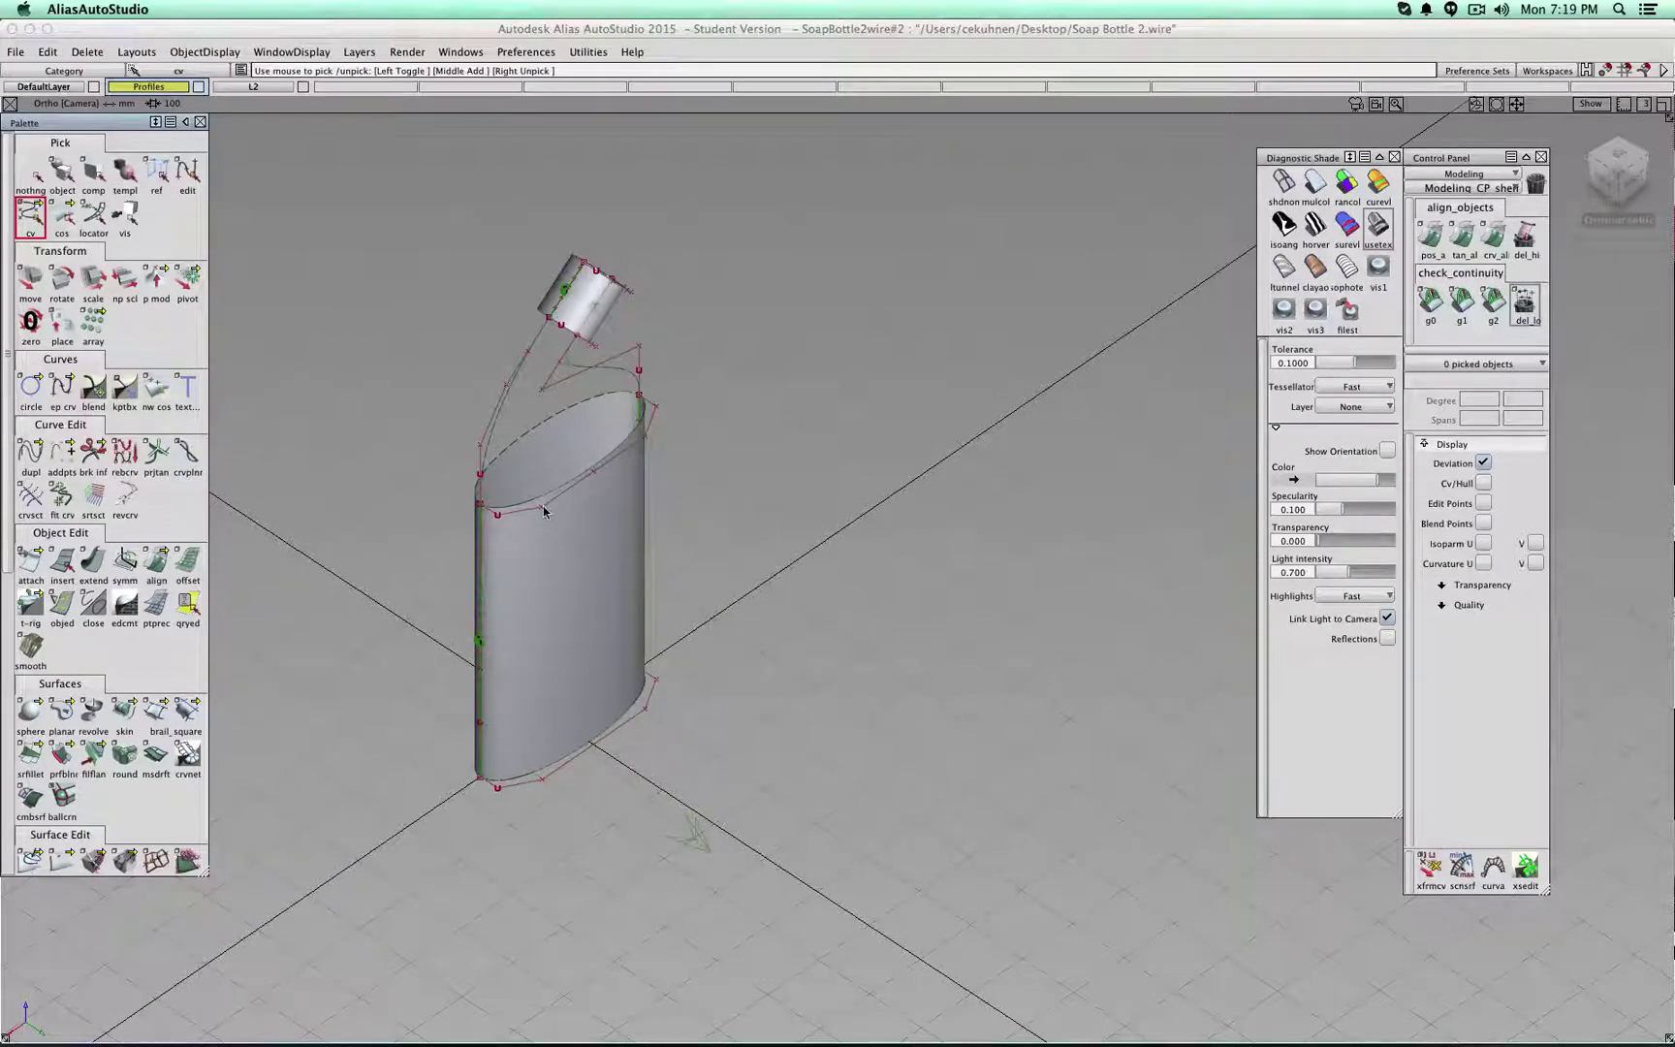
click(1619, 150)
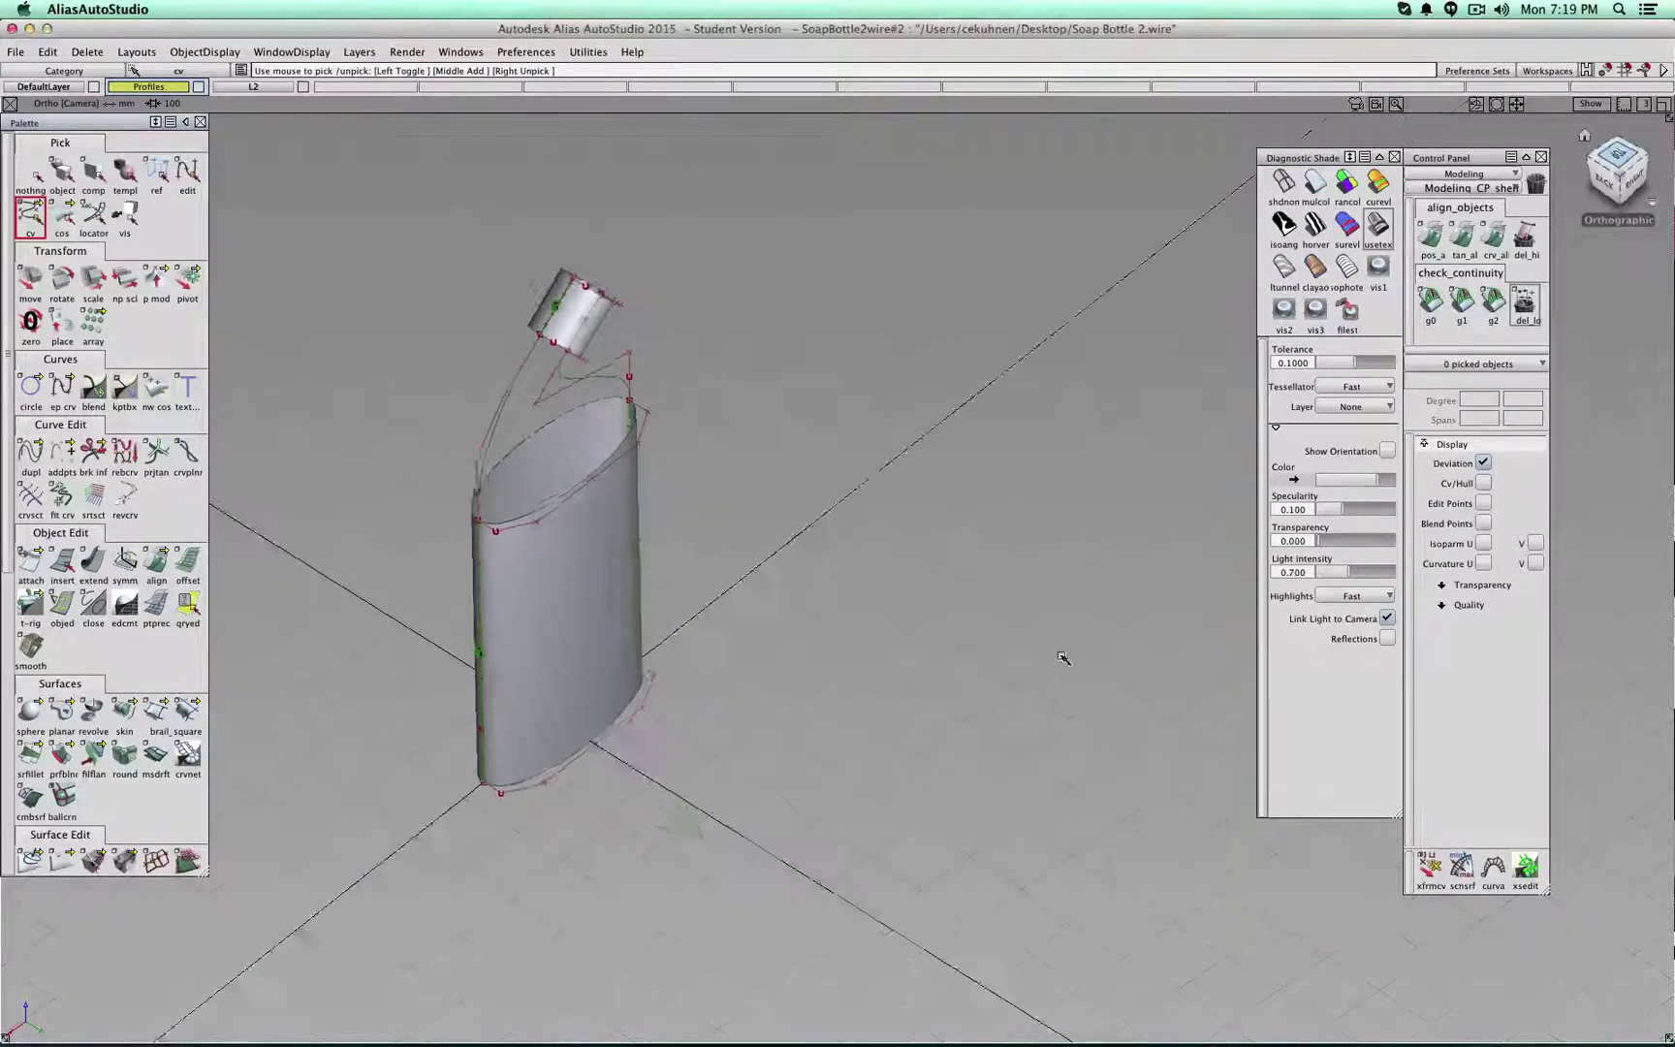
drag(641, 628, 586, 815)
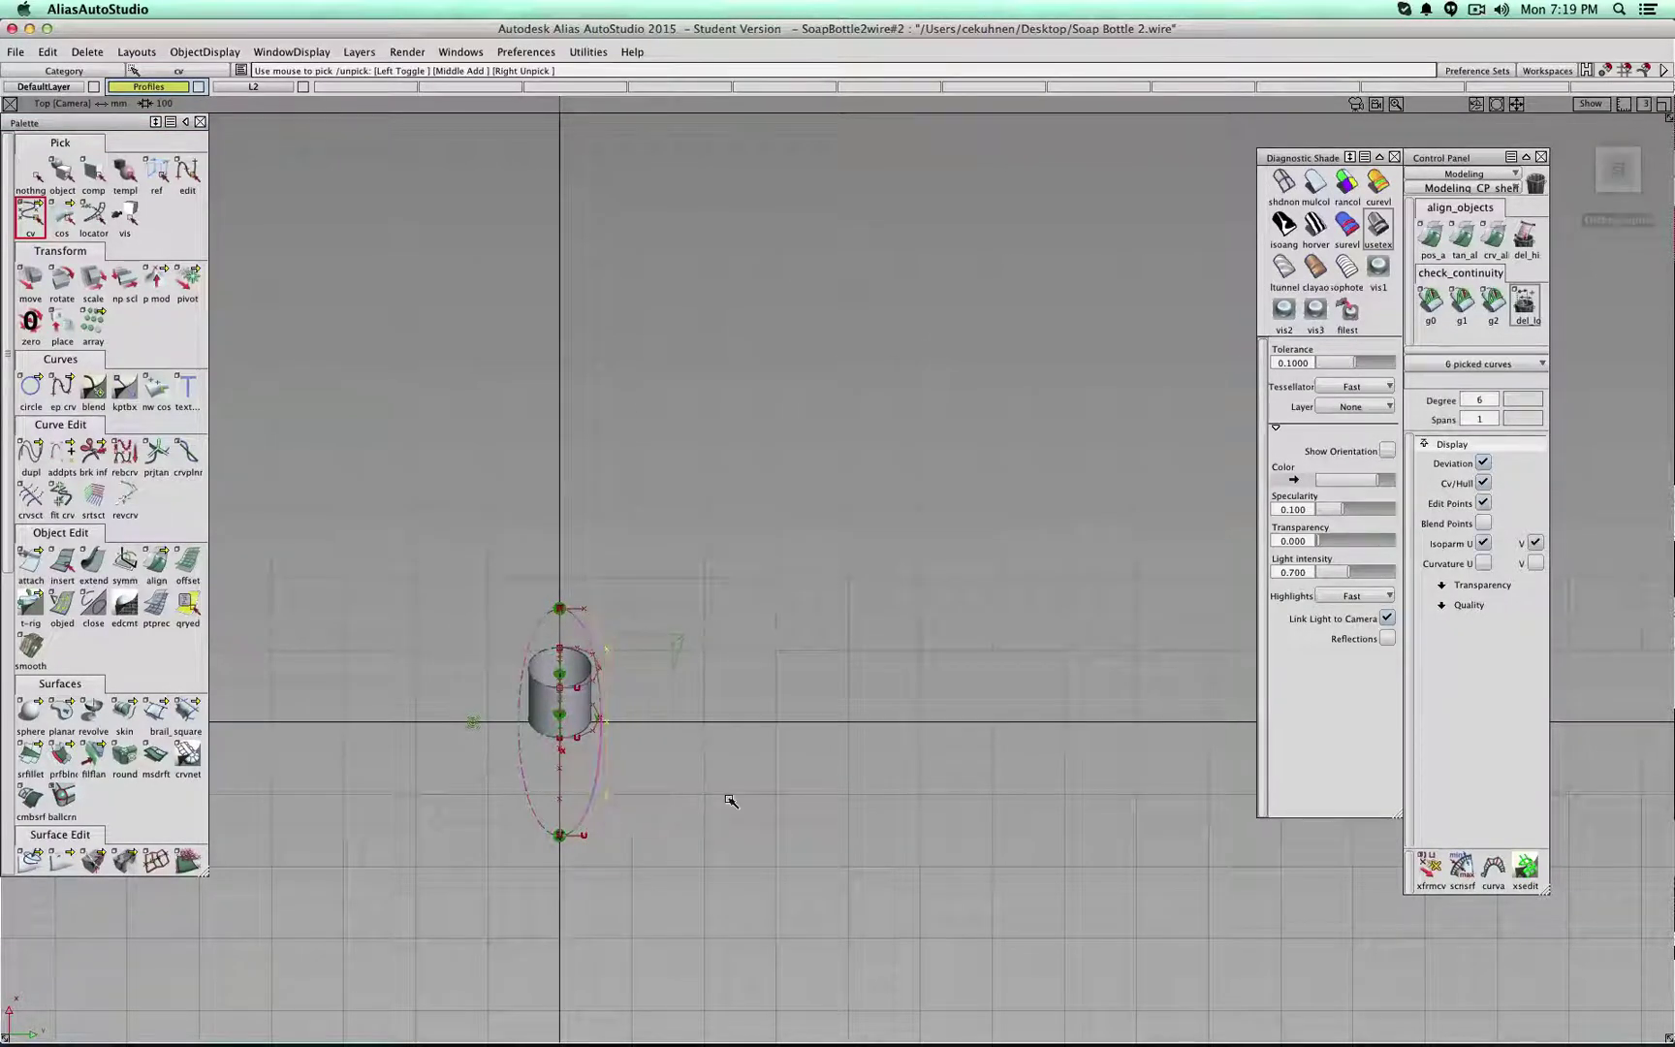
ctrl+shift+right_drag(730, 800, 727, 760)
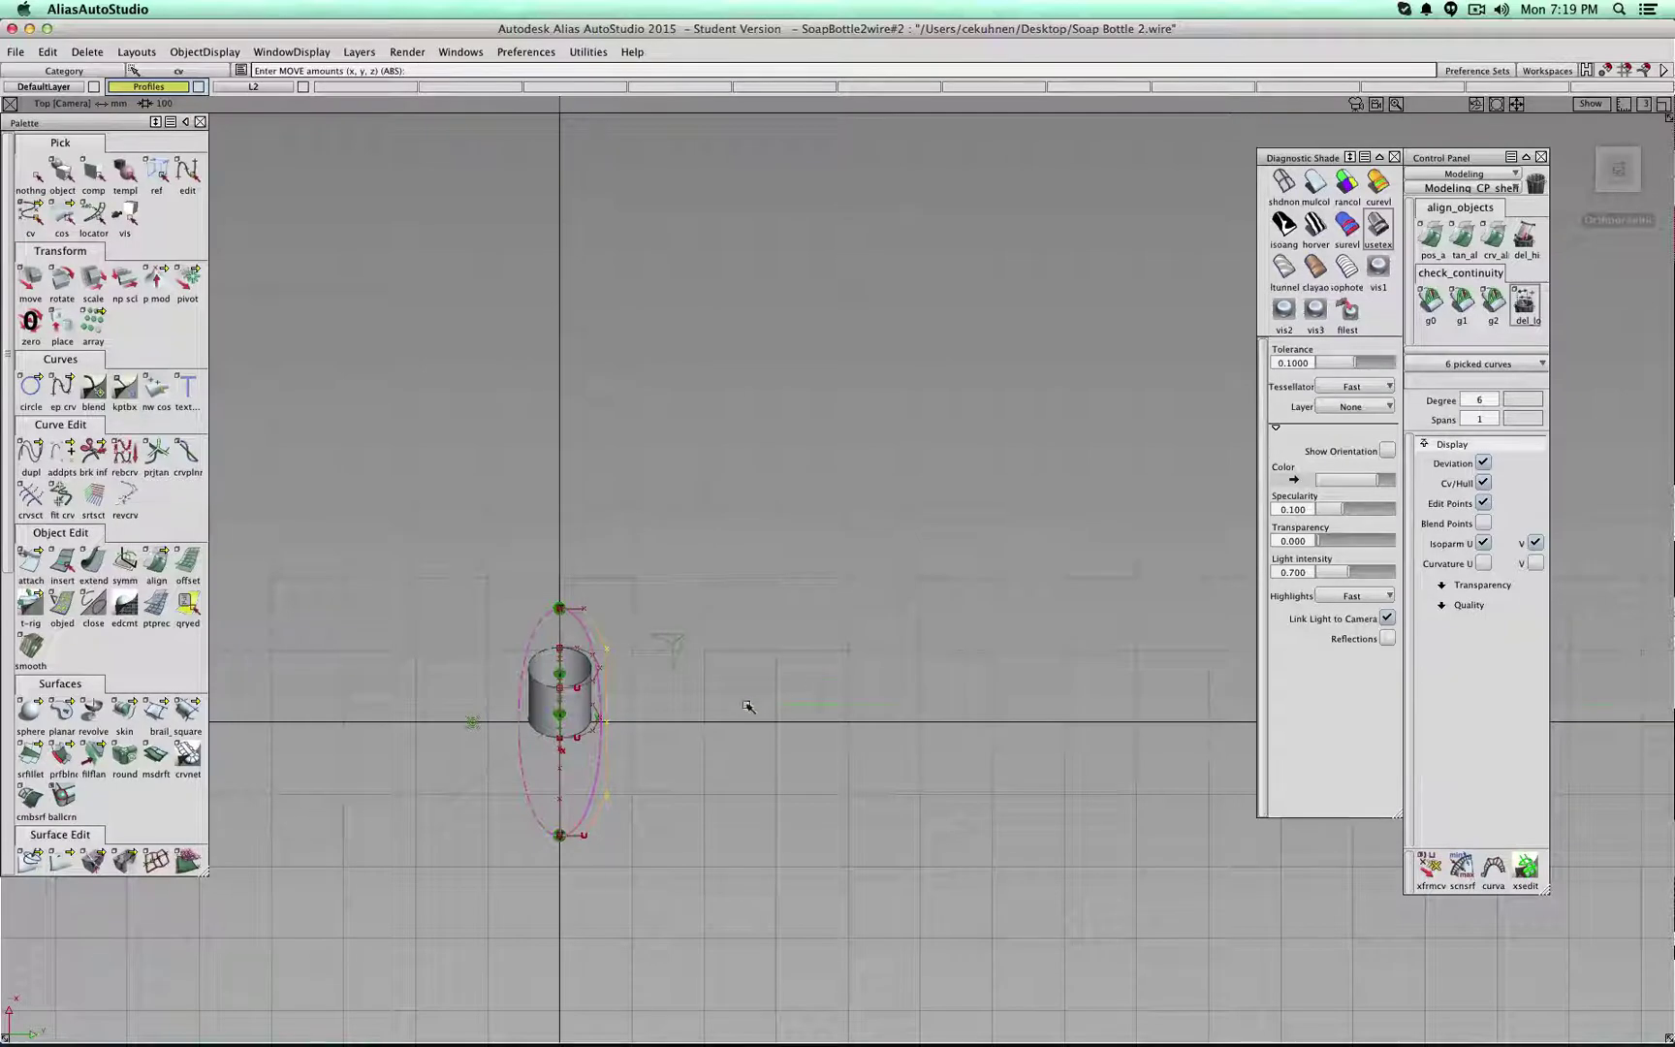
middle_drag(745, 704, 767, 710)
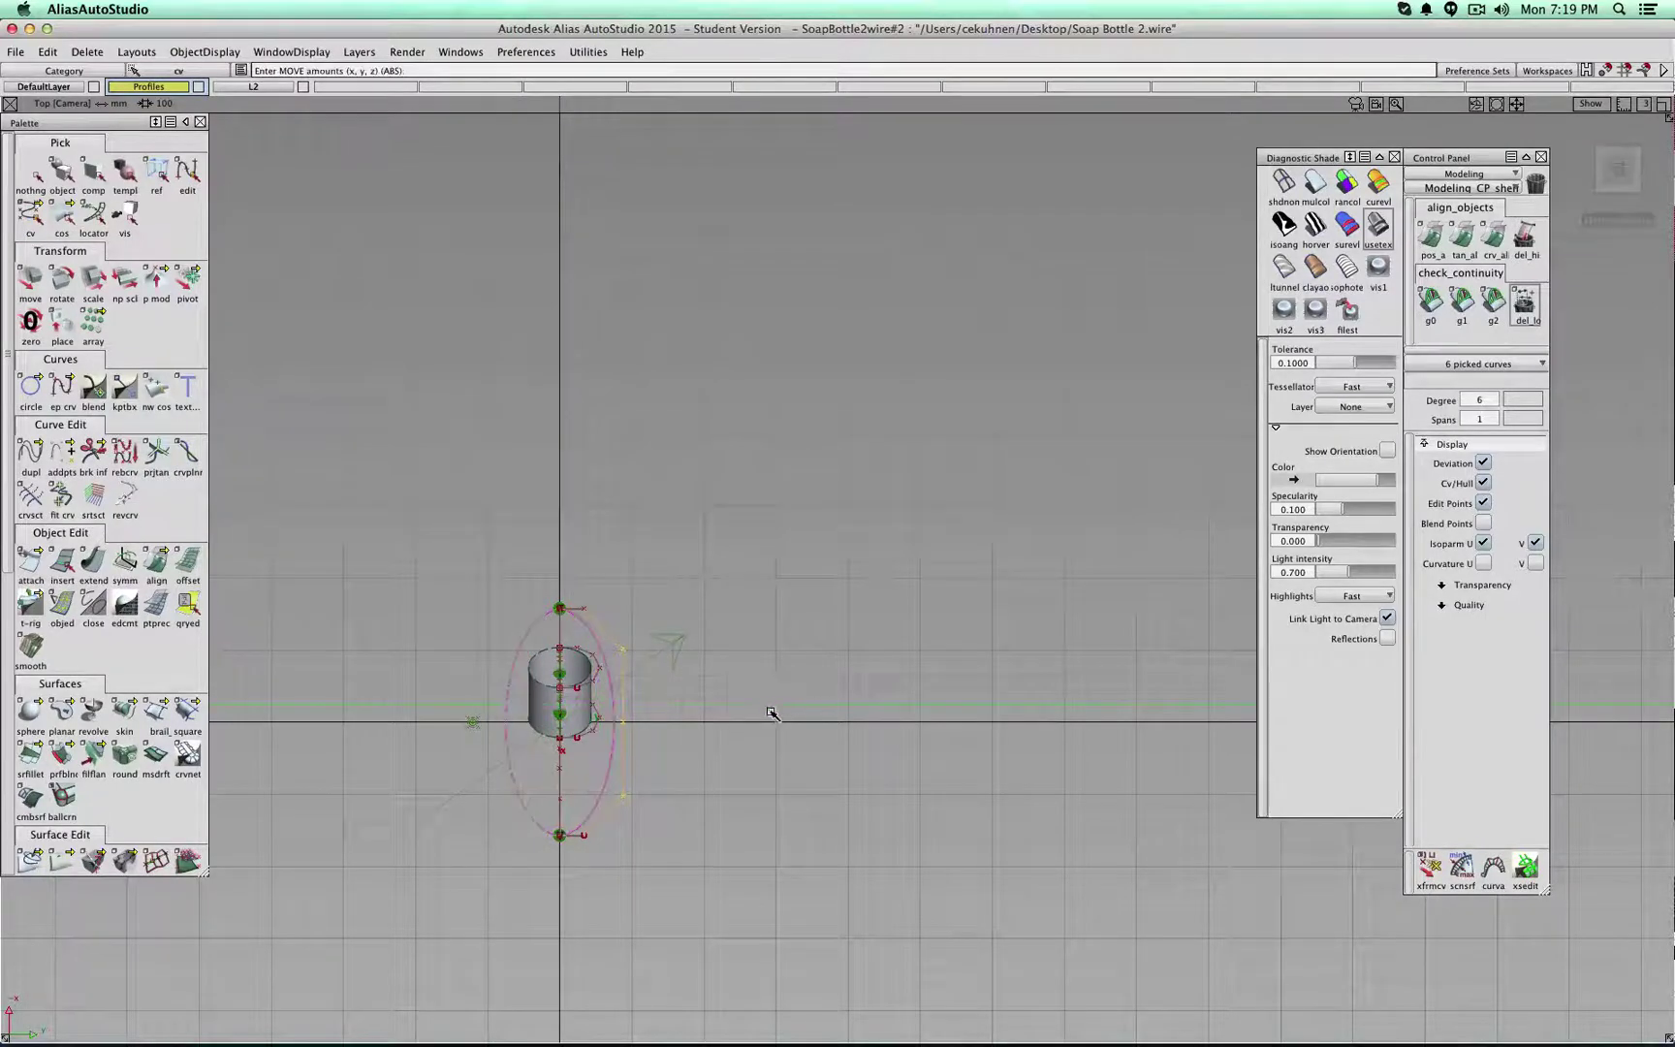
alt+shift+drag(767, 710, 1534, 420)
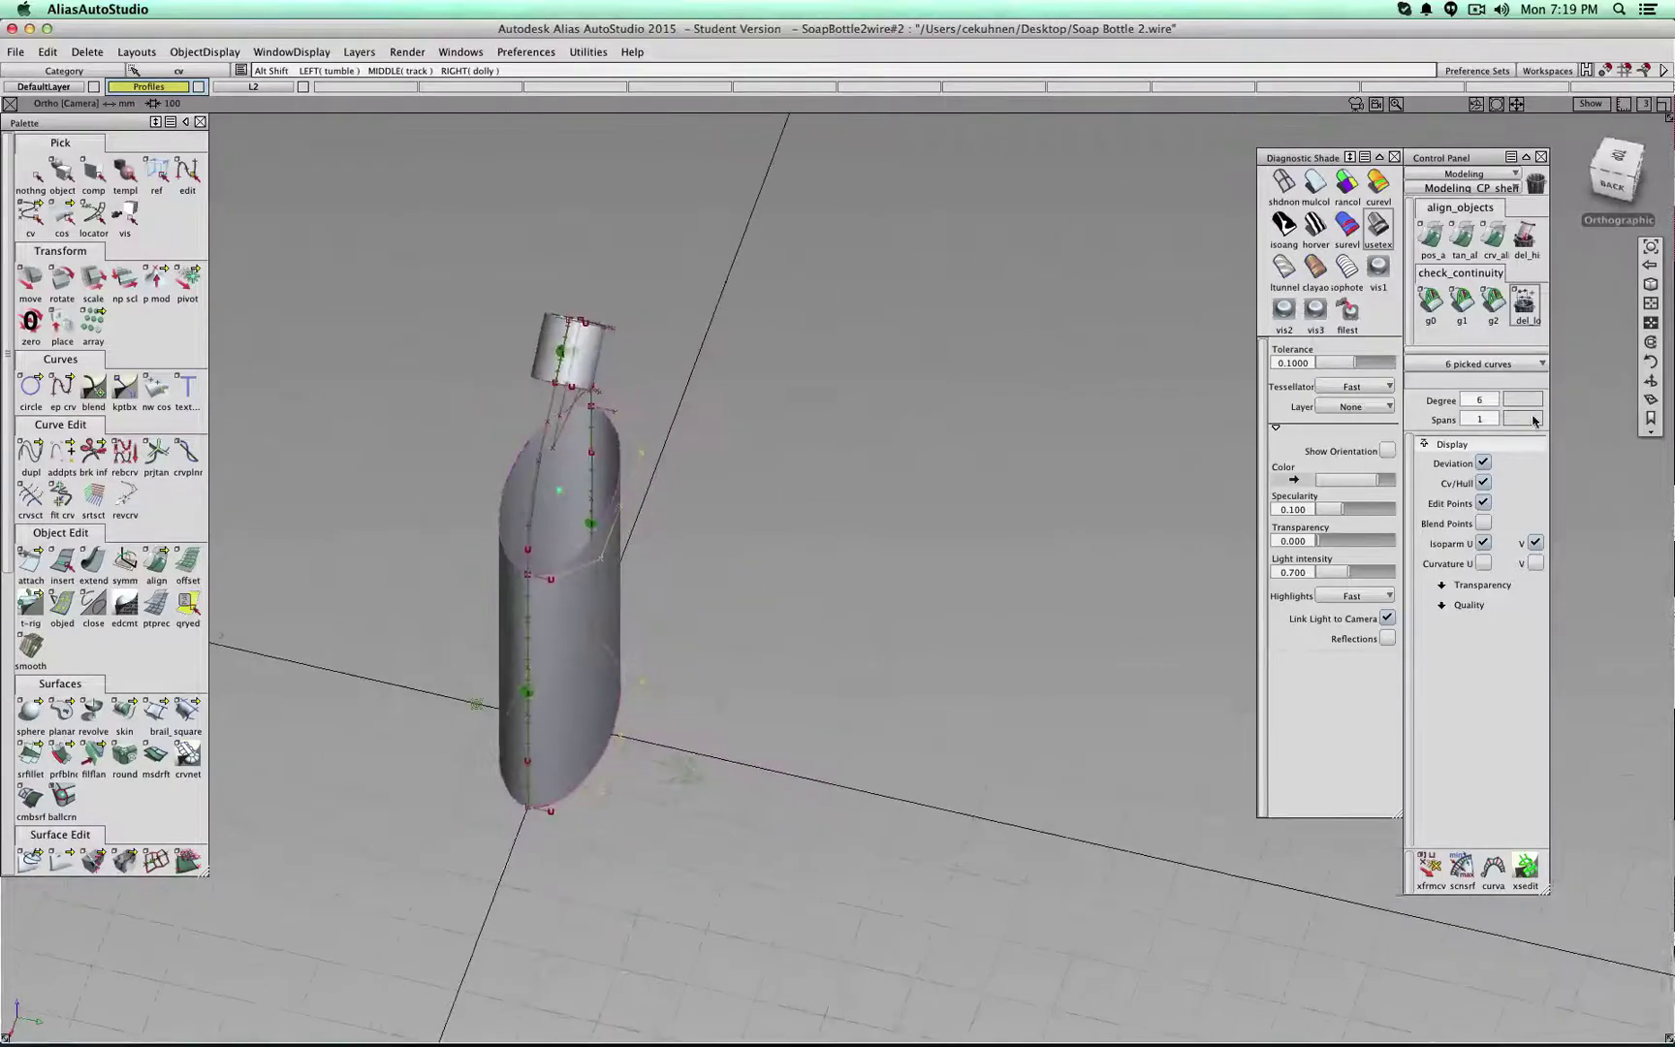
click(1617, 167)
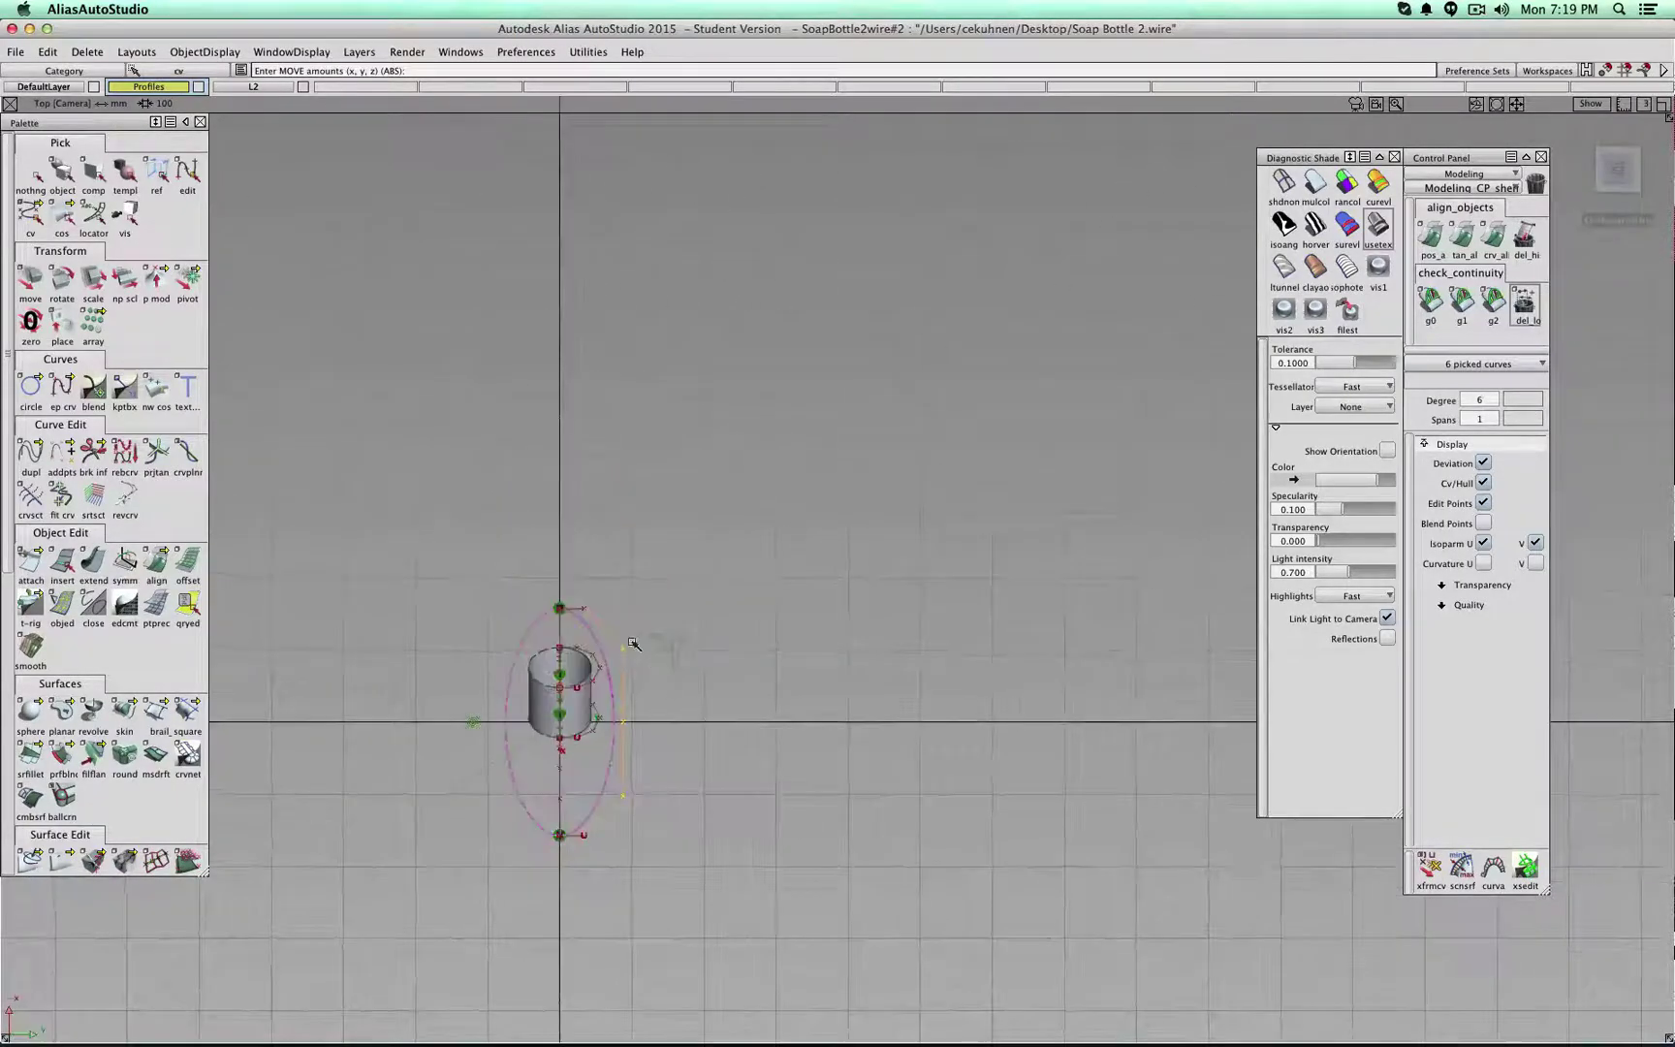
alt+shift+drag(974, 747, 728, 660)
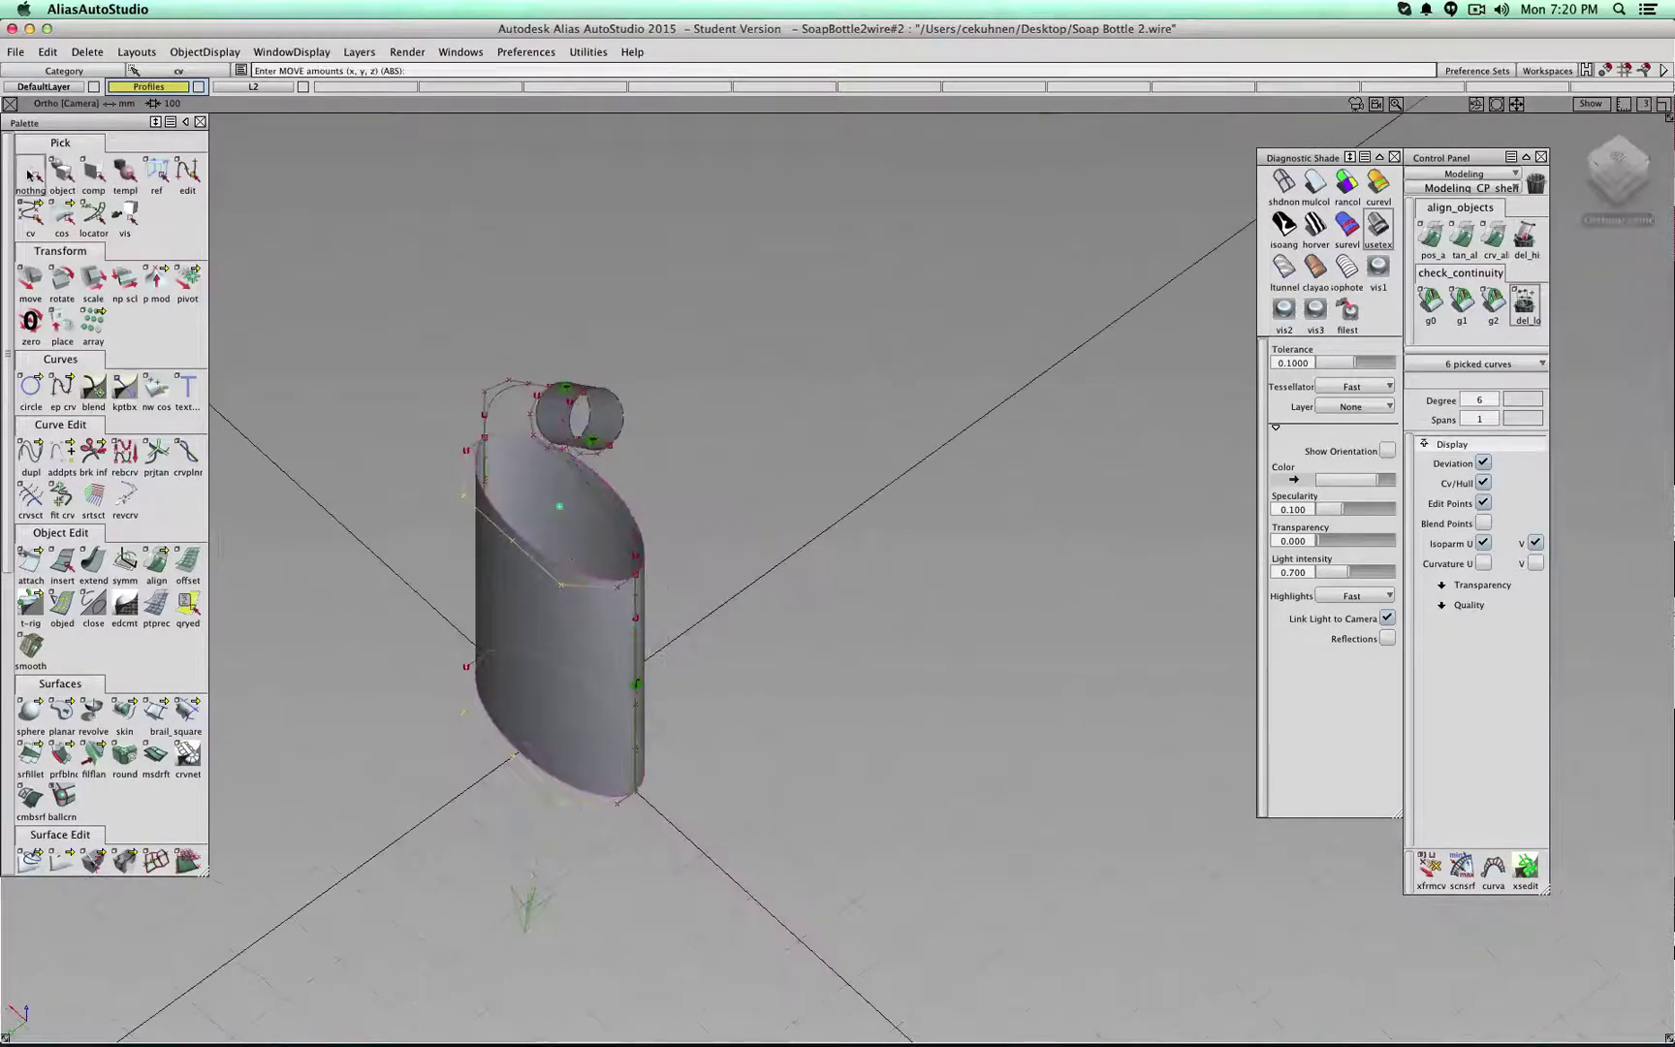
- Select the body and neck surfaces and assign them to layer L2
click(62, 174)
alt+shift+drag(645, 497, 799, 554)
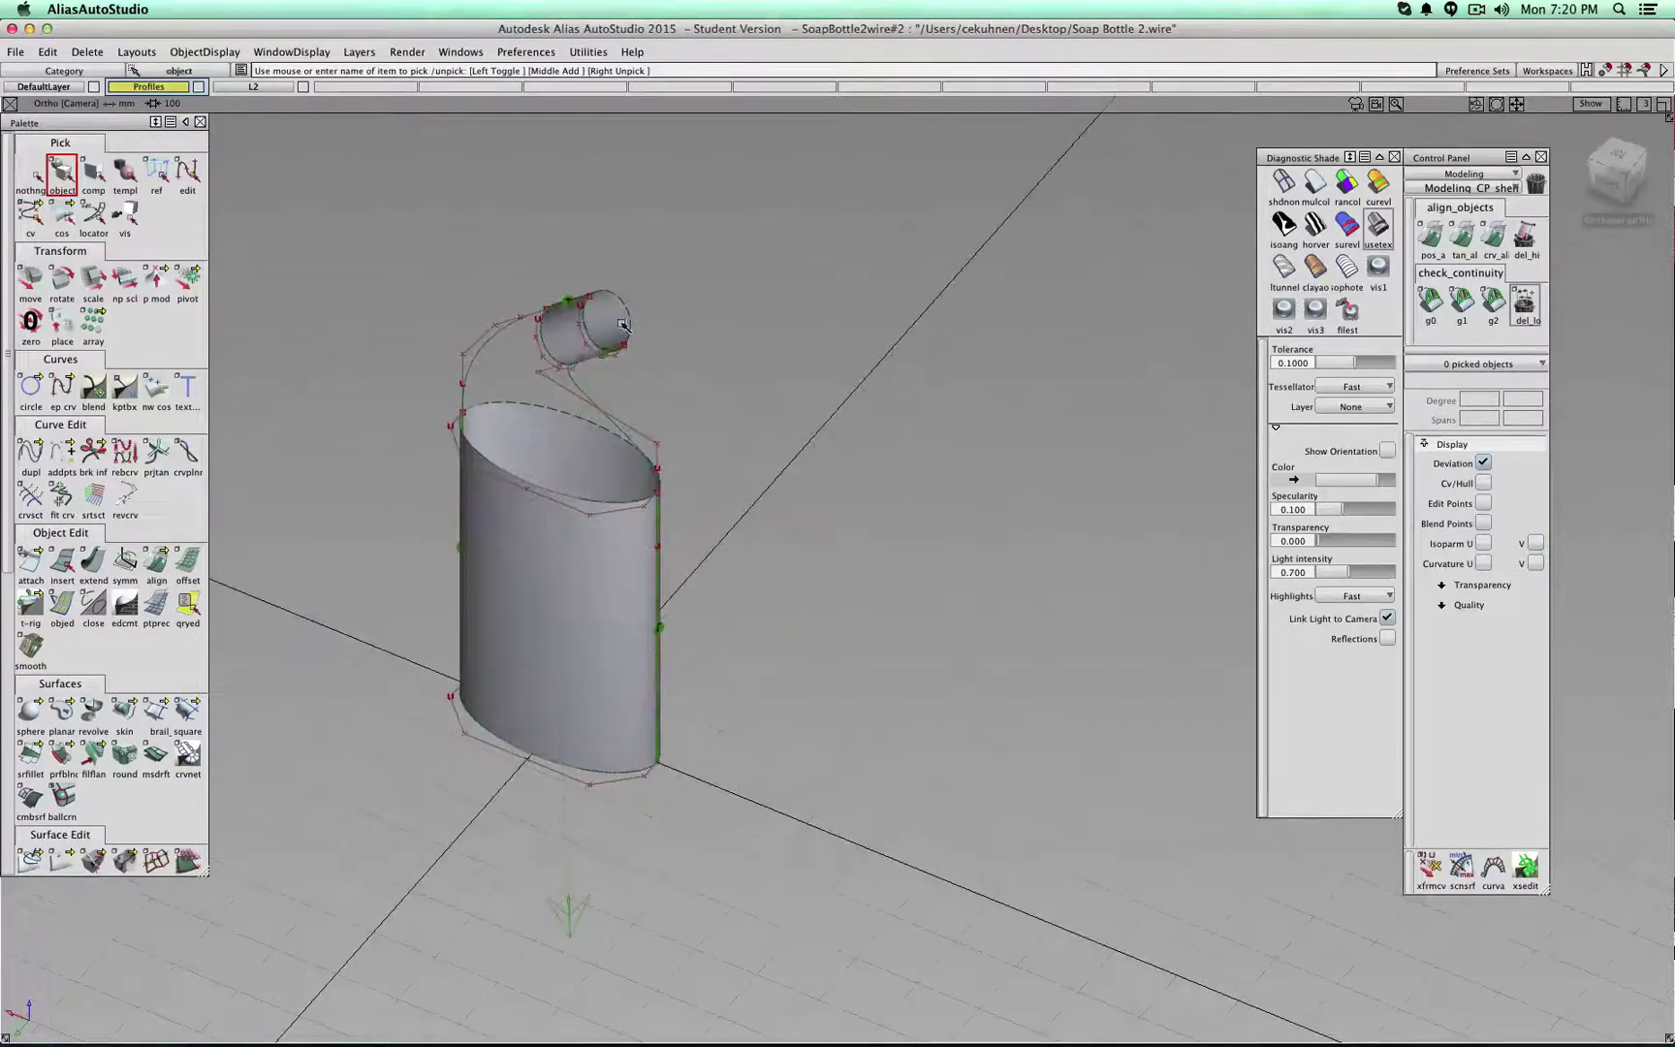
click(585, 461)
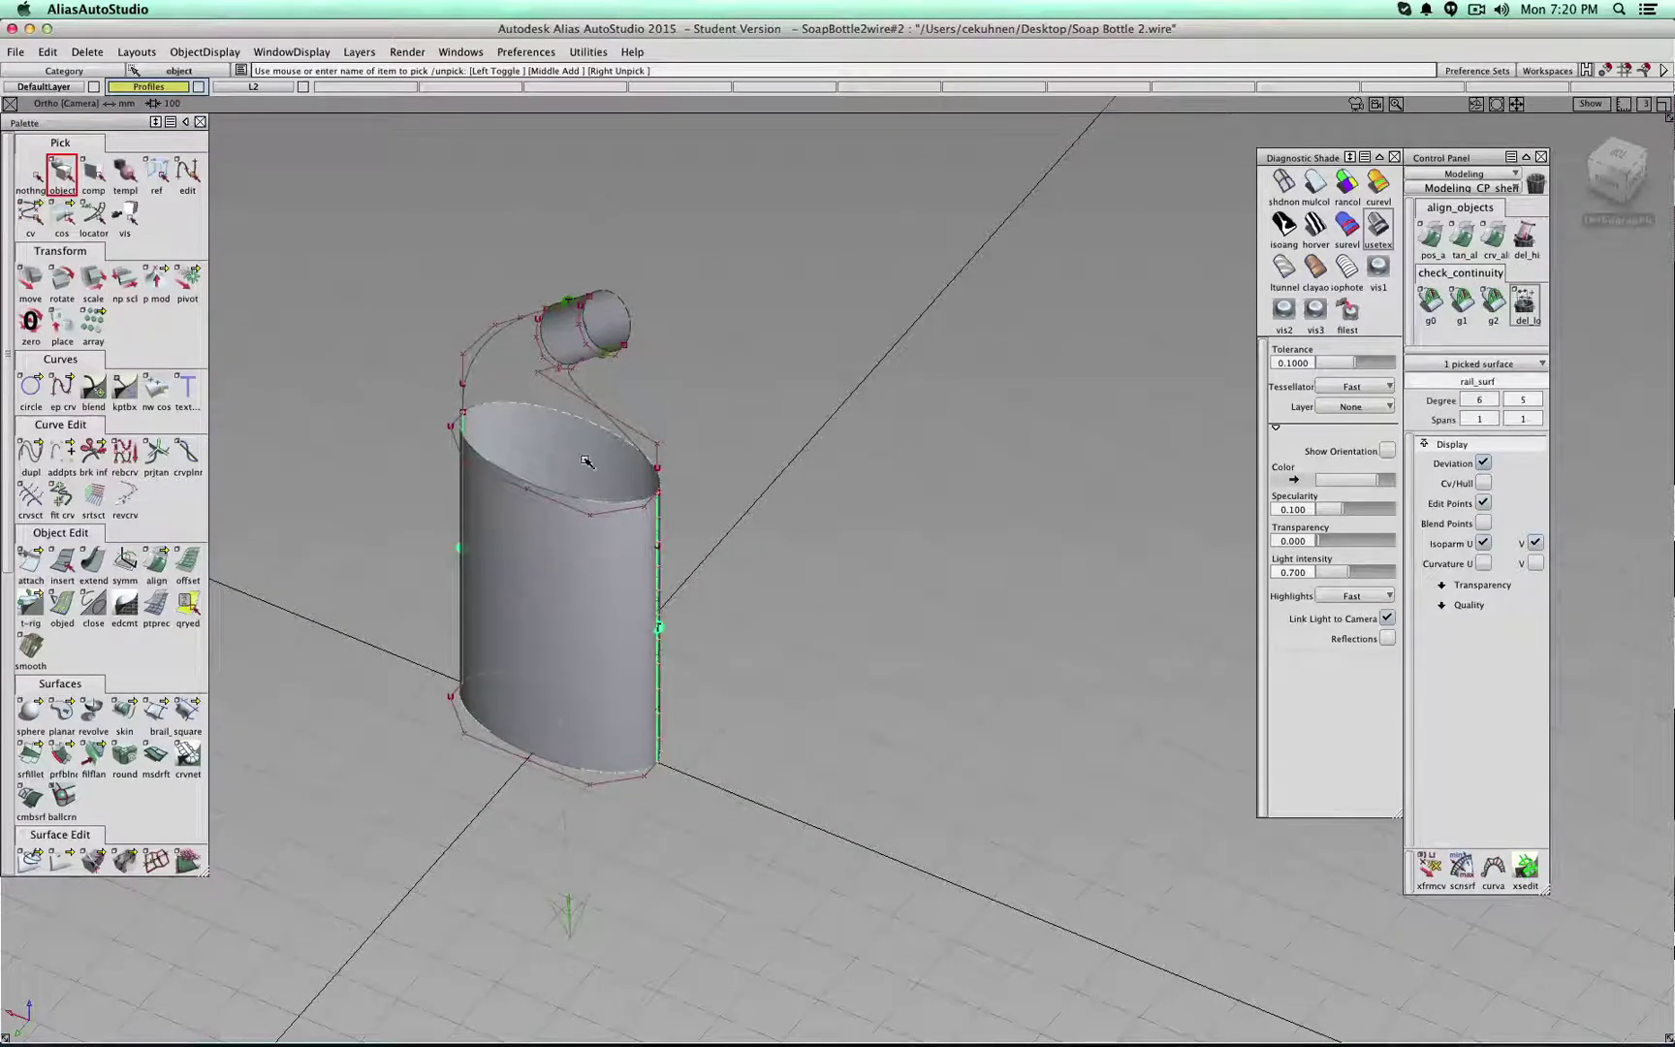
click(559, 342)
drag(253, 88, 248, 145)
- Rename layer L2 to Surf, hide the Profiles layer and clear the selection
double_click(255, 88)
key(BackSpace)
key(BackSpace)
text(S)
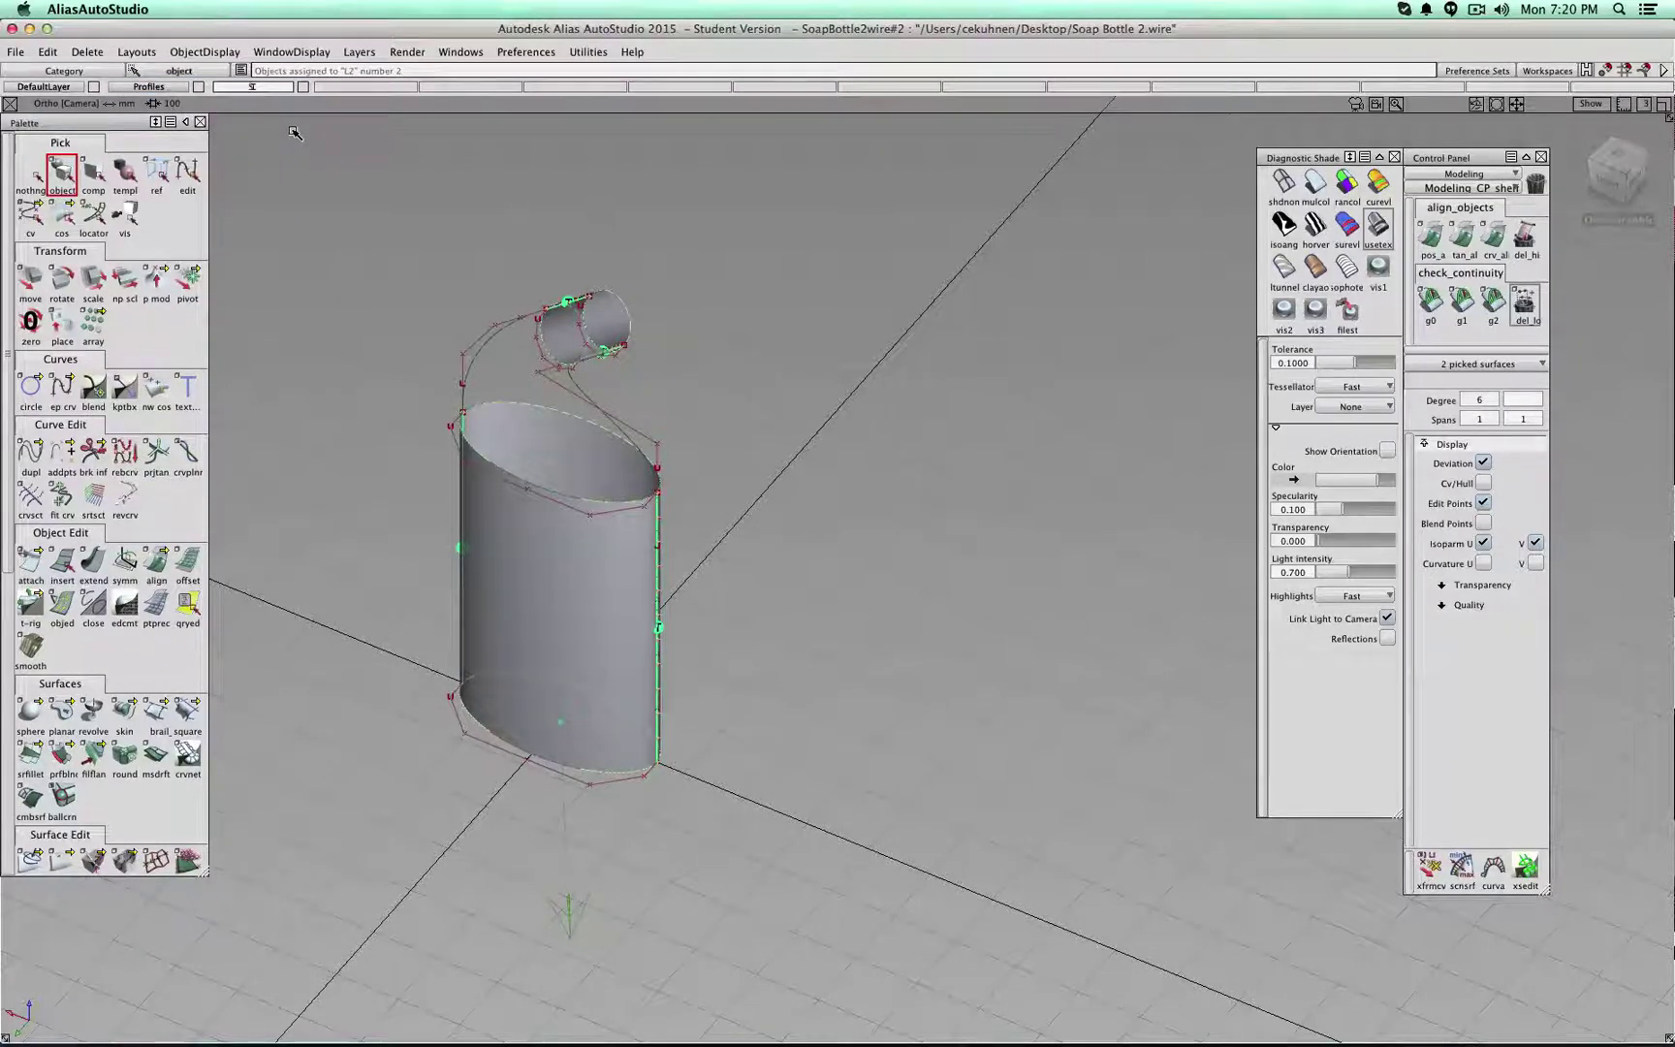
text(urf)
key(Return)
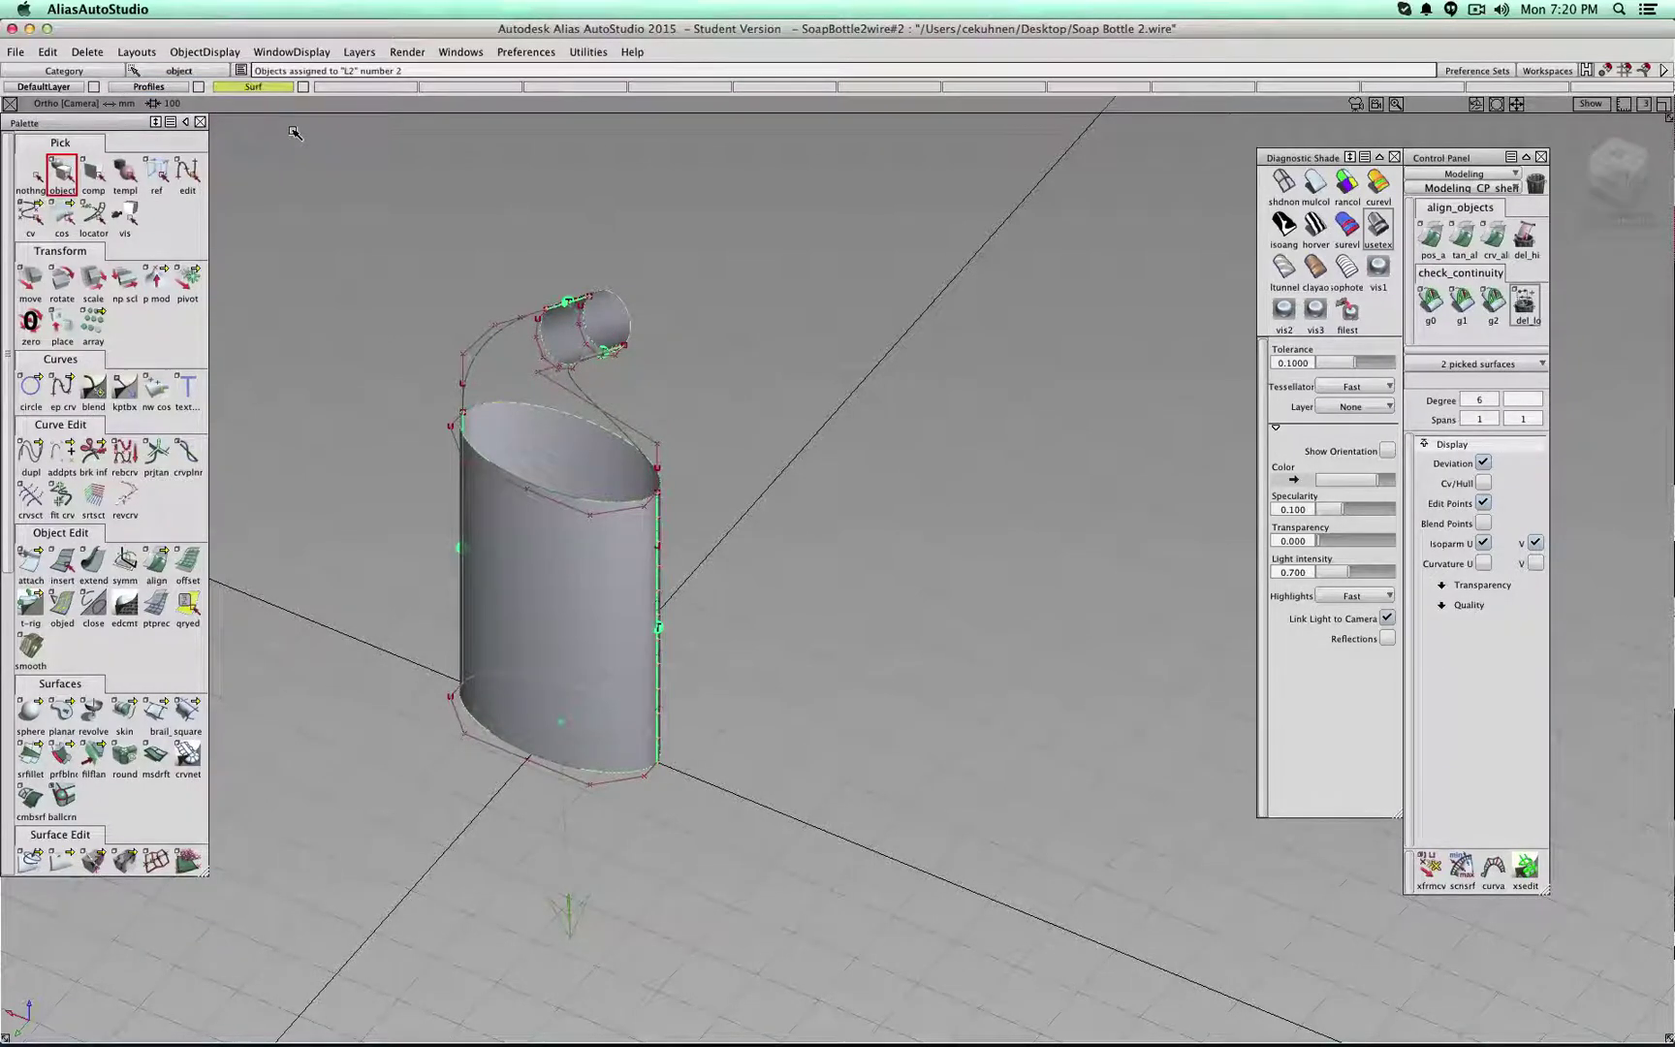
click(198, 88)
click(43, 177)
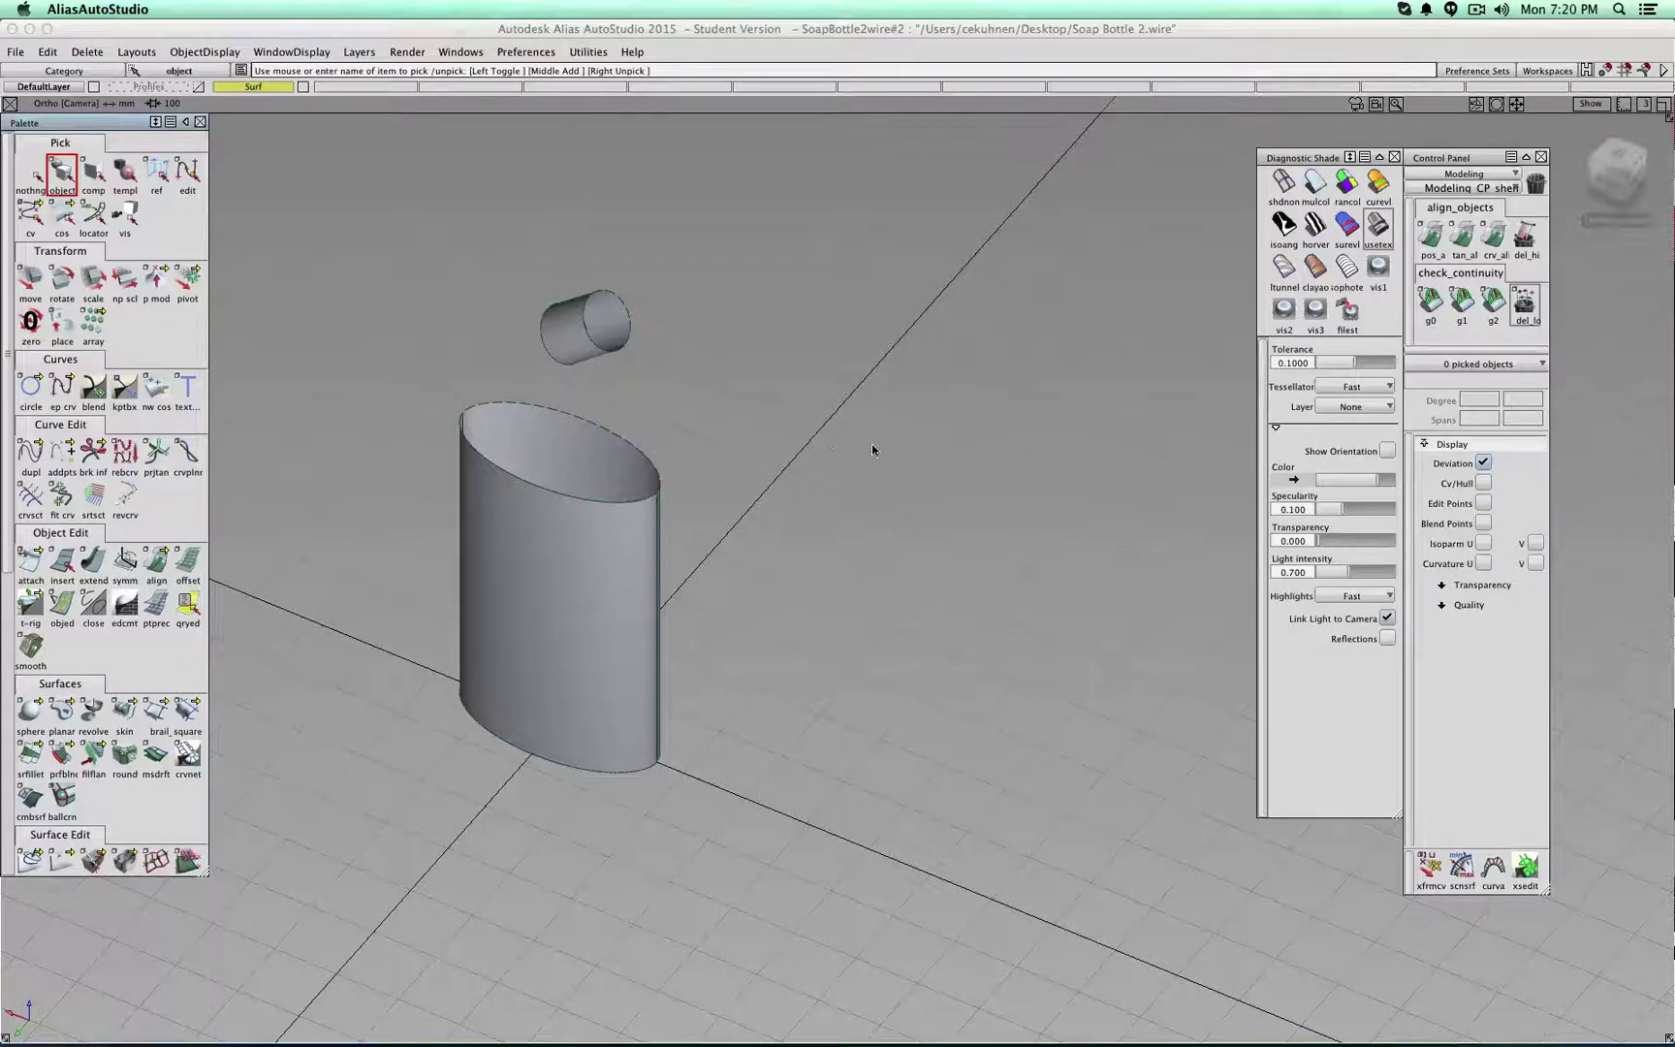
- Check G1 continuity along both symmetry-plane edges of the body and neck surfaces, and delete the continuity locators
alt+shift+drag(876, 449, 824, 422)
click(1461, 302)
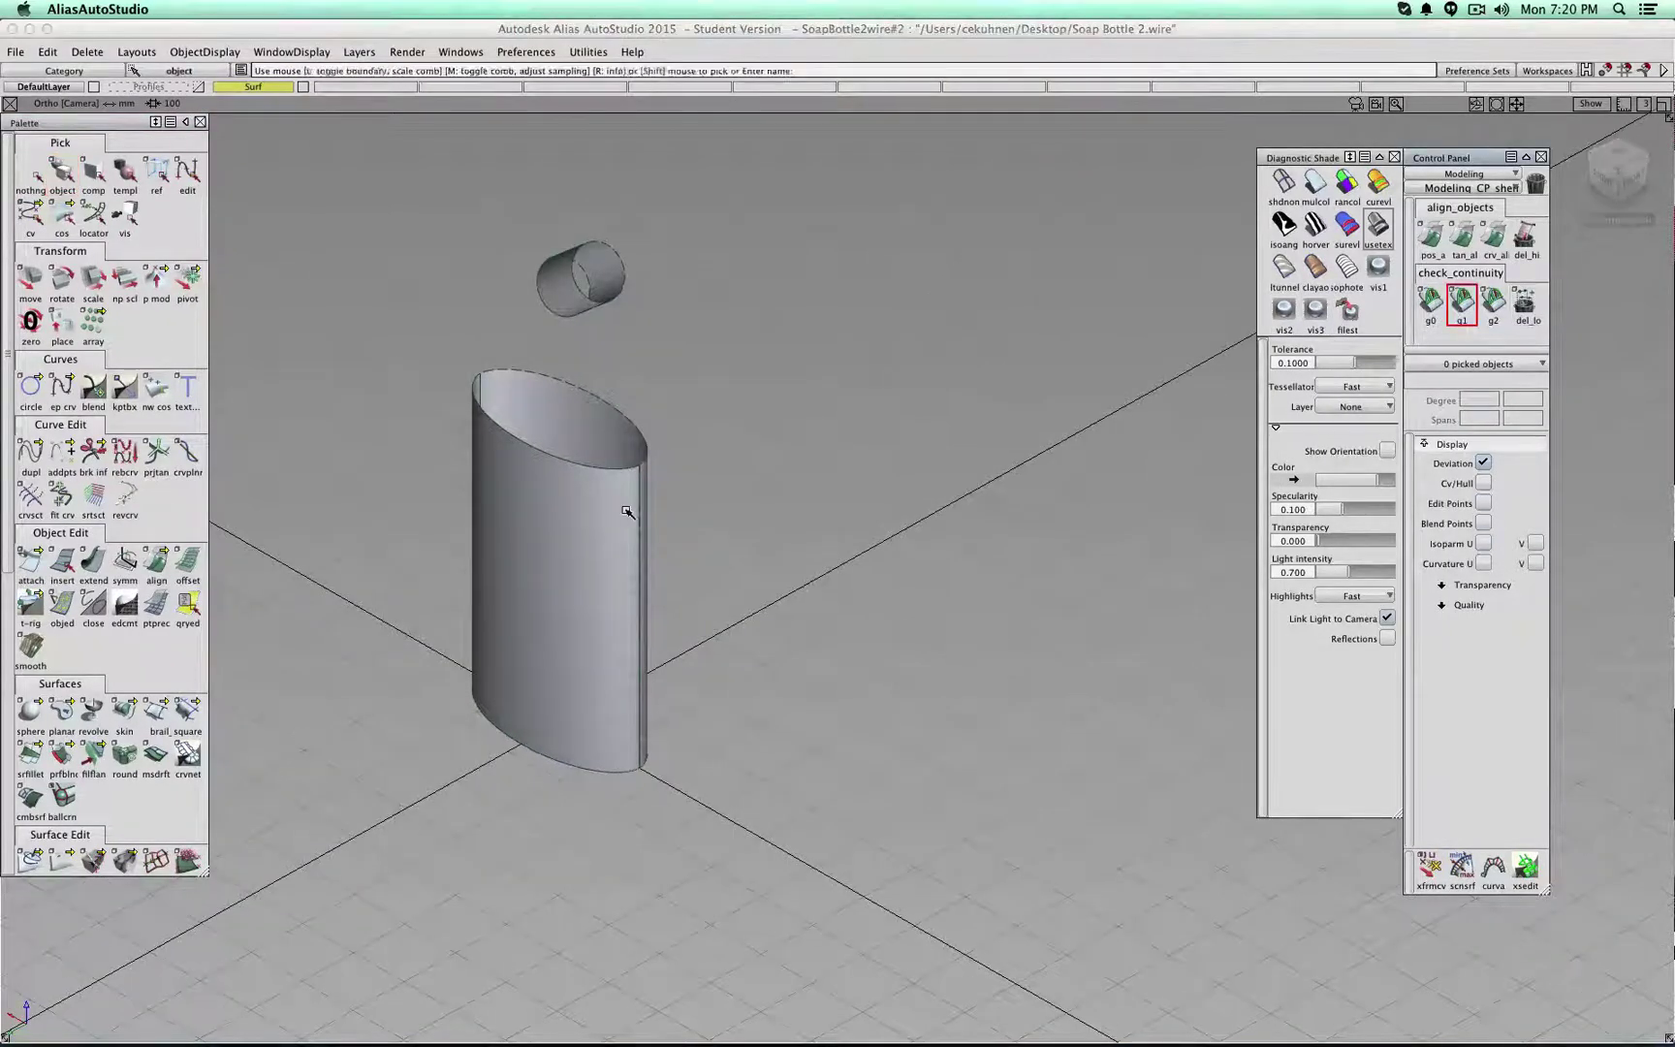
click(644, 510)
alt+shift+drag(649, 484, 1119, 475)
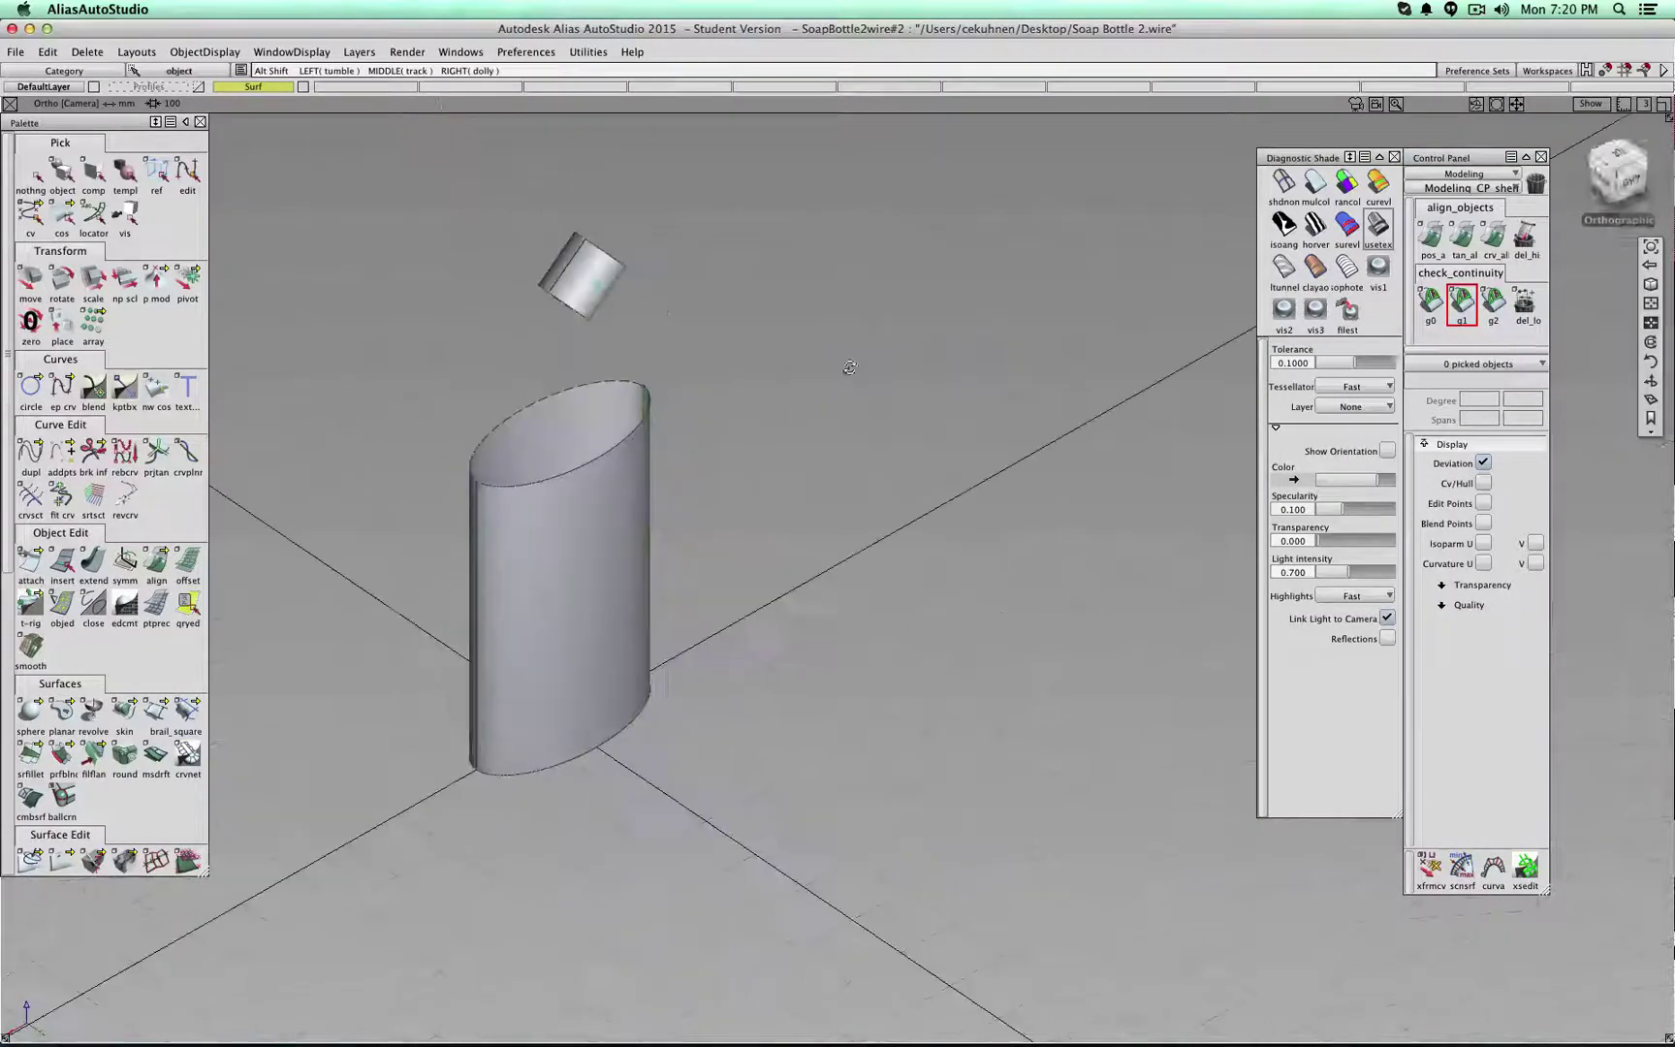
click(567, 264)
click(477, 513)
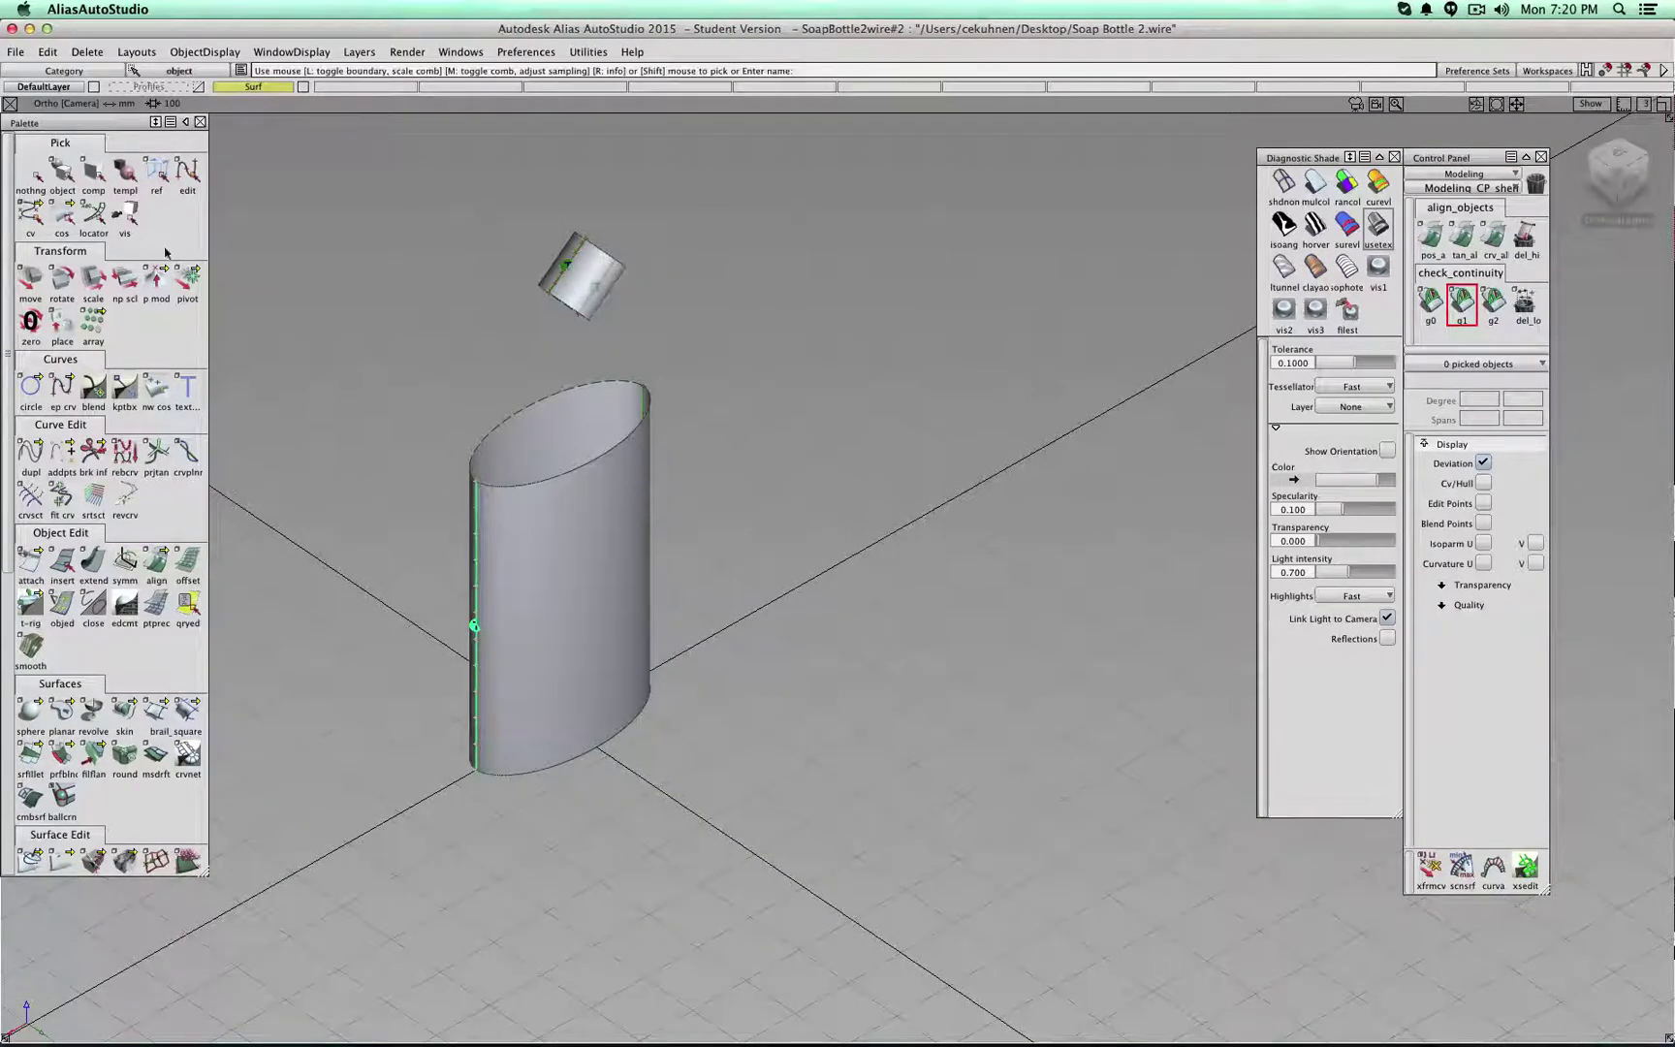
click(61, 174)
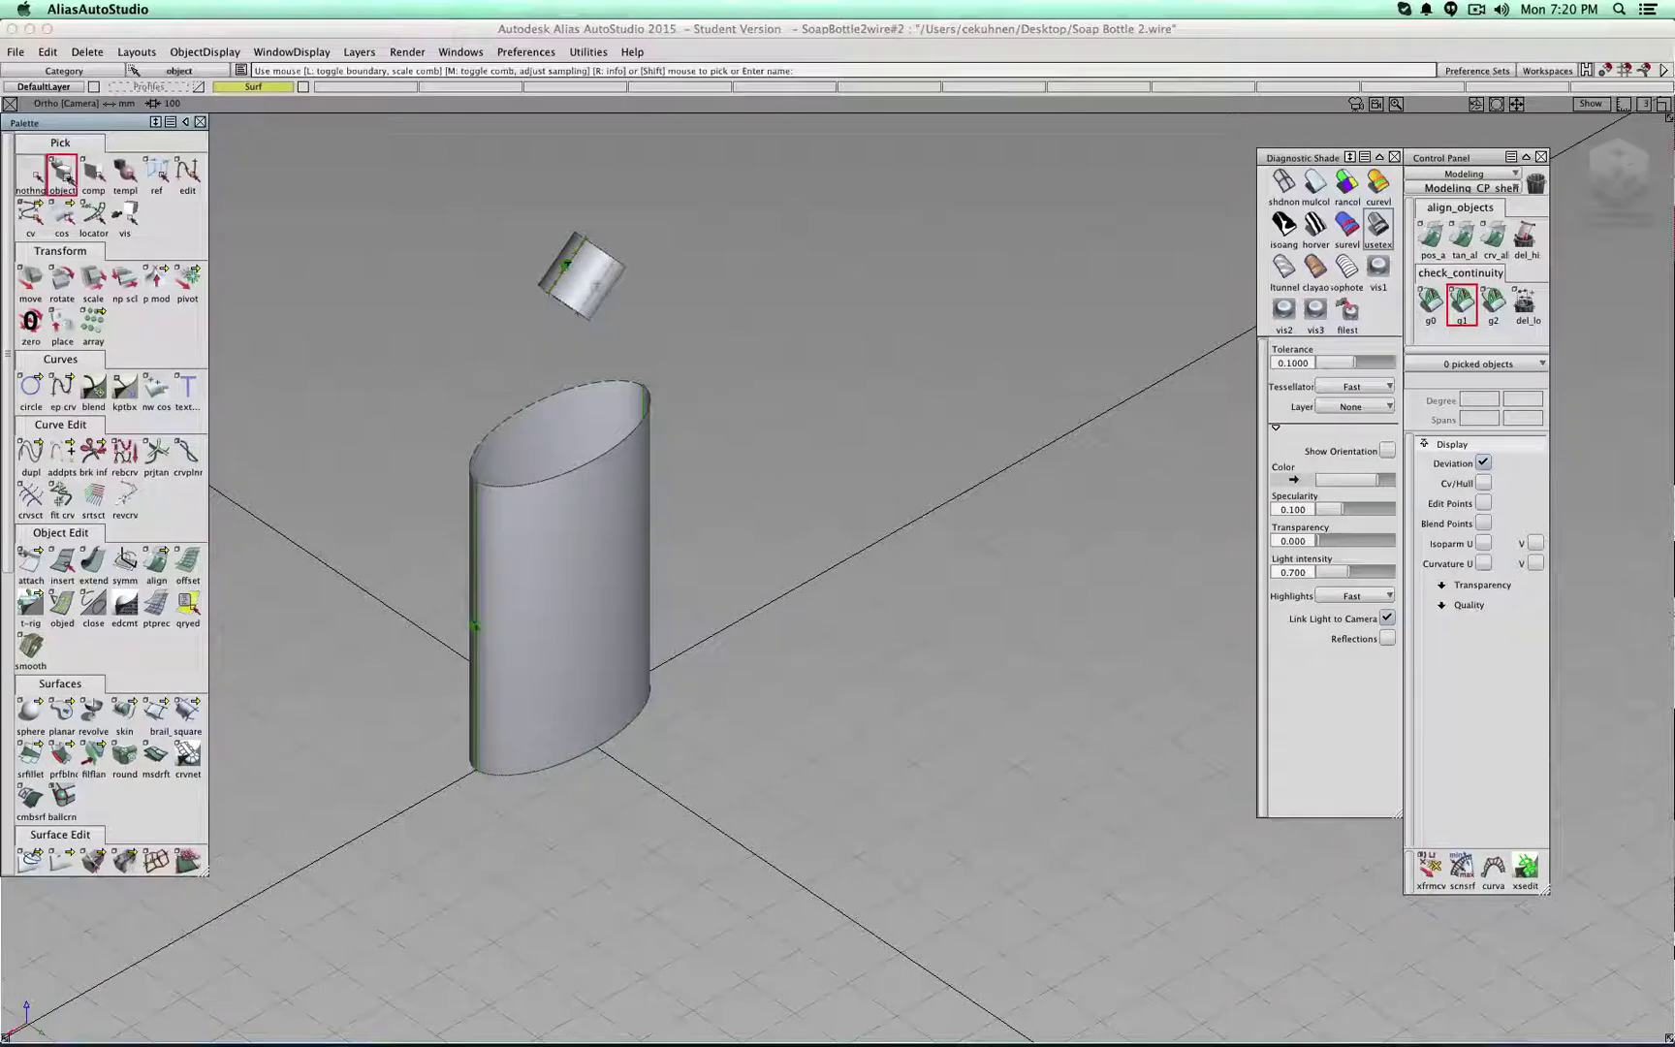
click(1521, 311)
- Try to skin a shoulder surface between the body's top edge and the neck's lower edge with layer symmetry on
alt+shift+drag(934, 520, 747, 515)
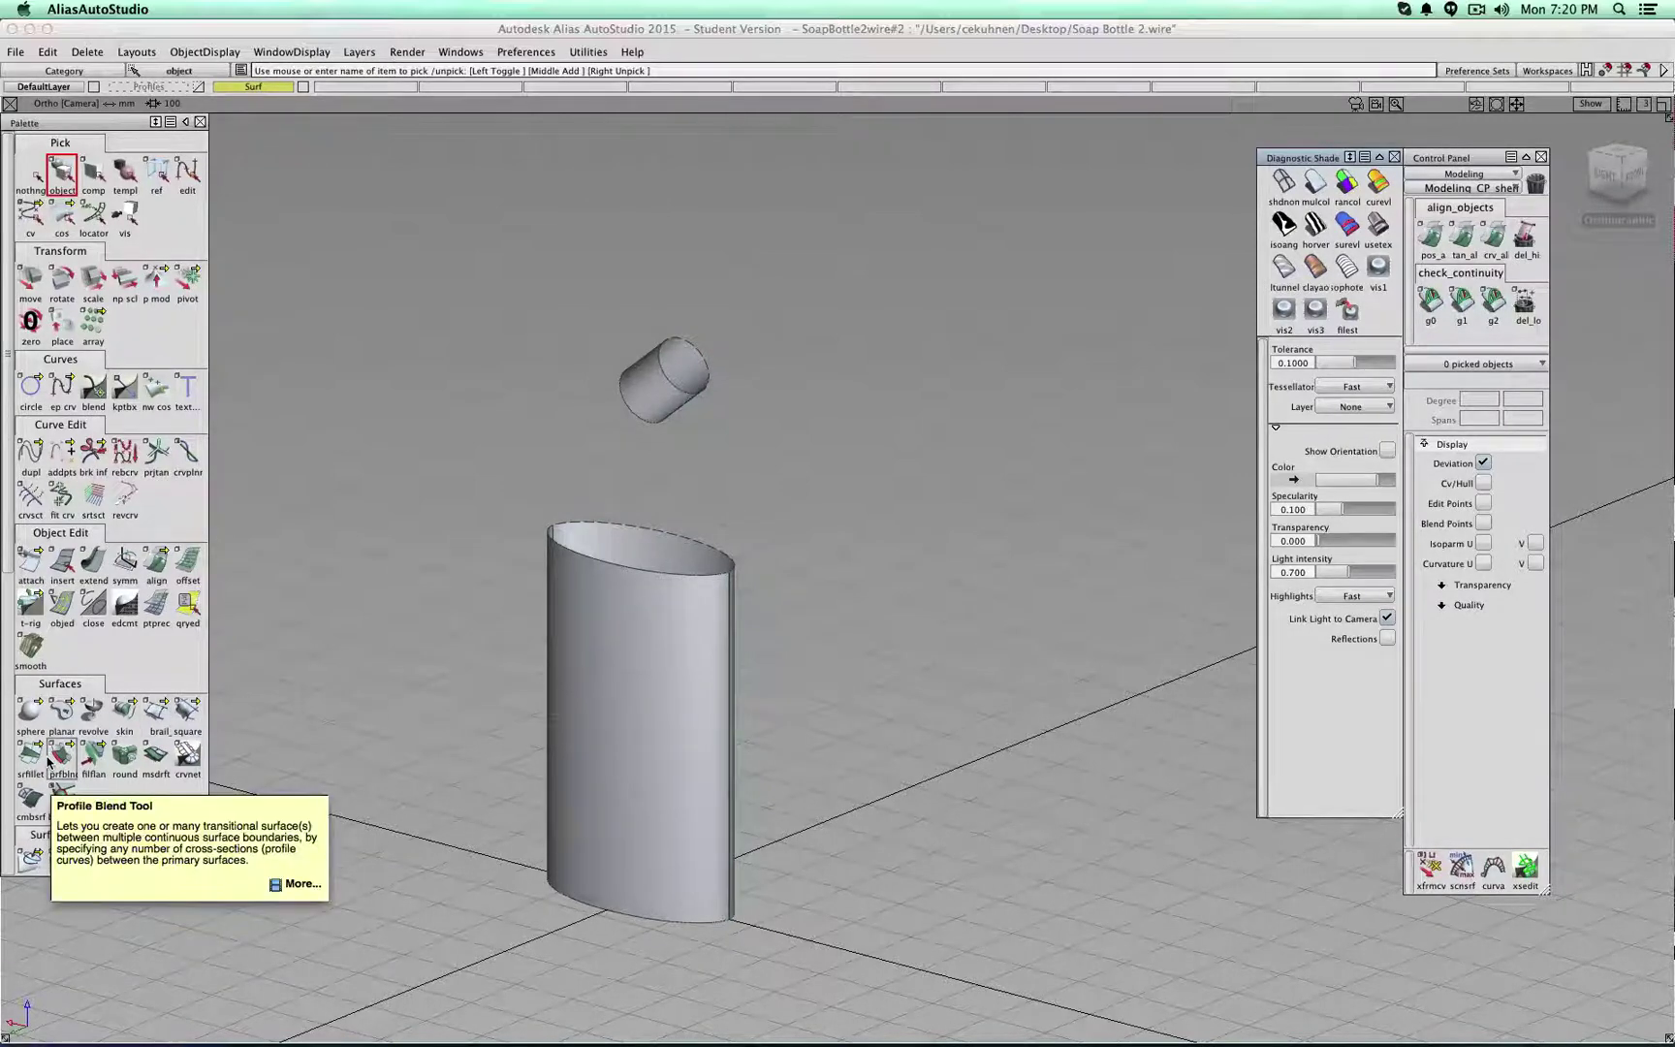
click(125, 714)
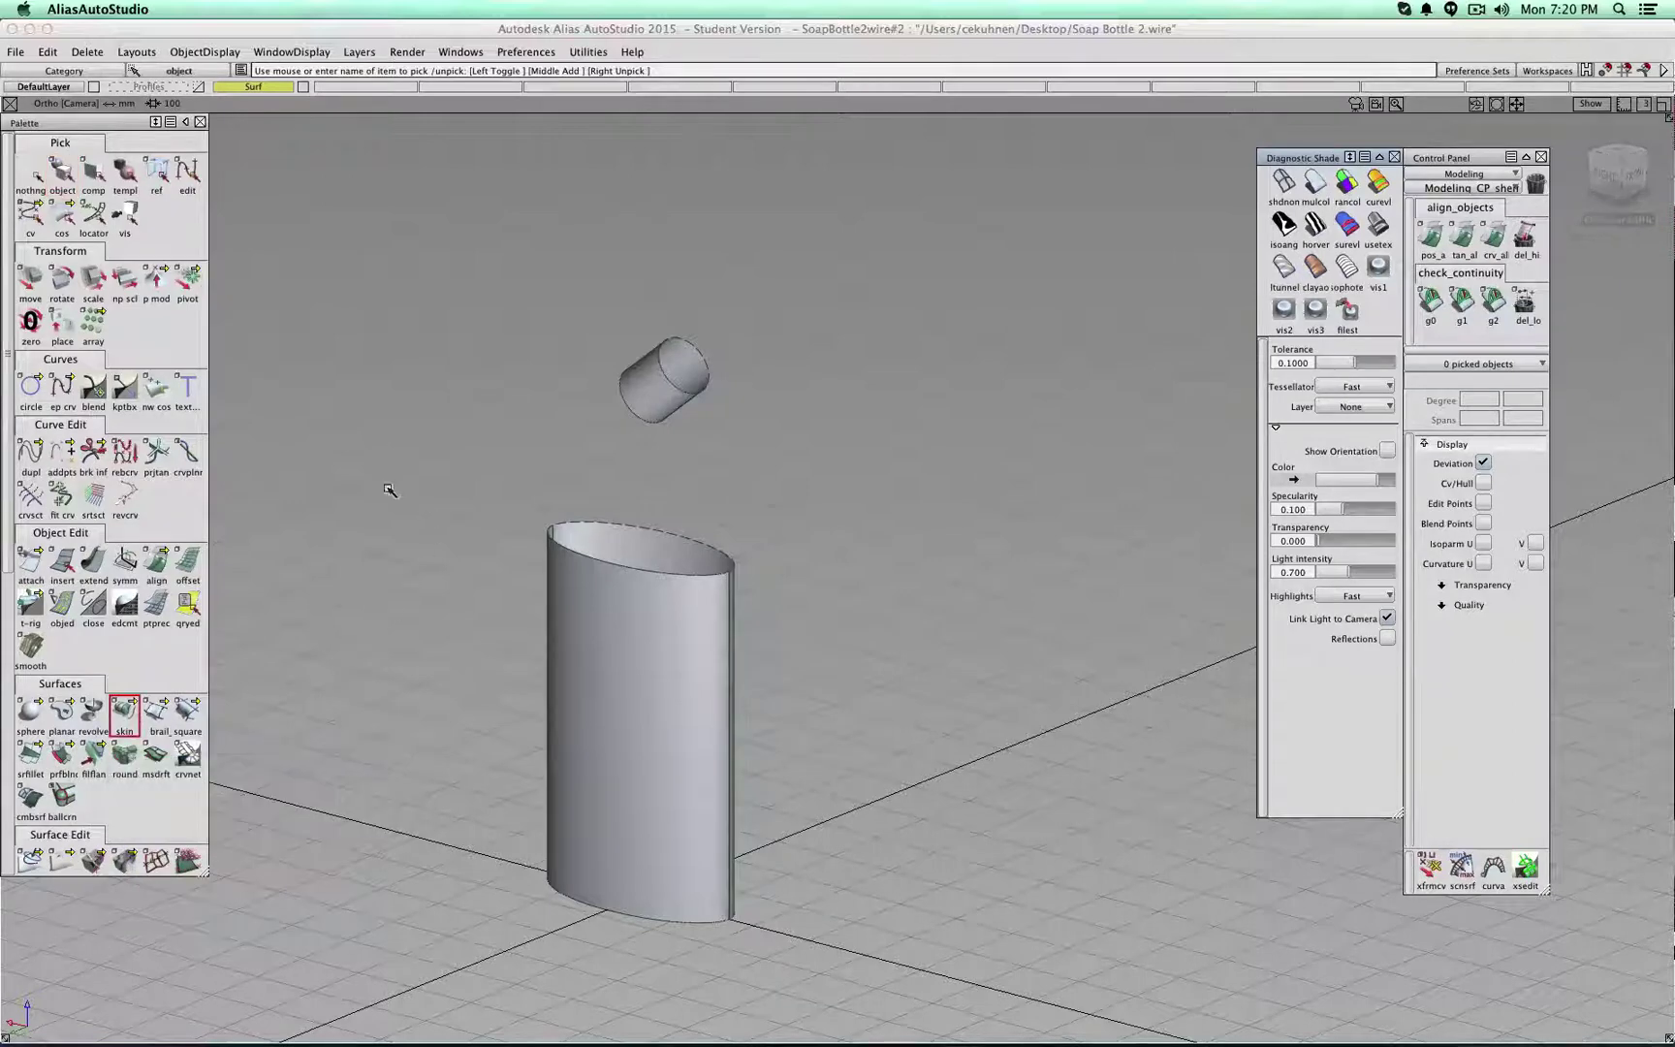
alt+shift+drag(389, 490, 895, 556)
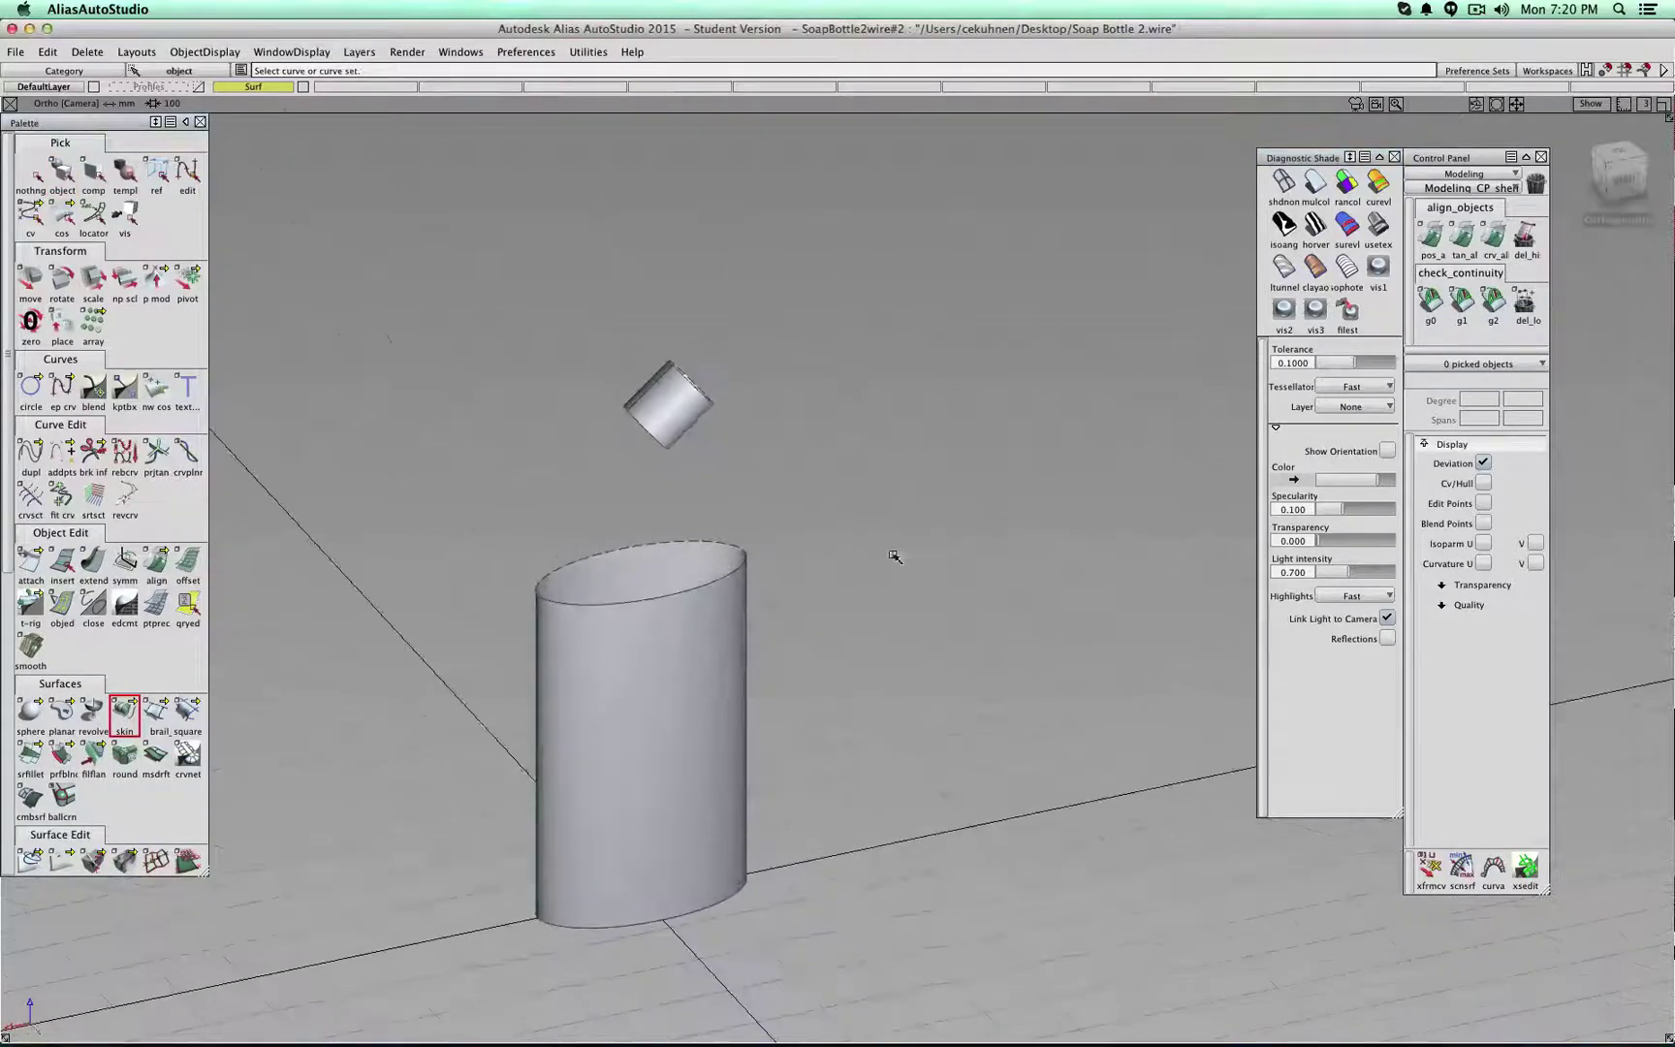
click(699, 586)
click(652, 439)
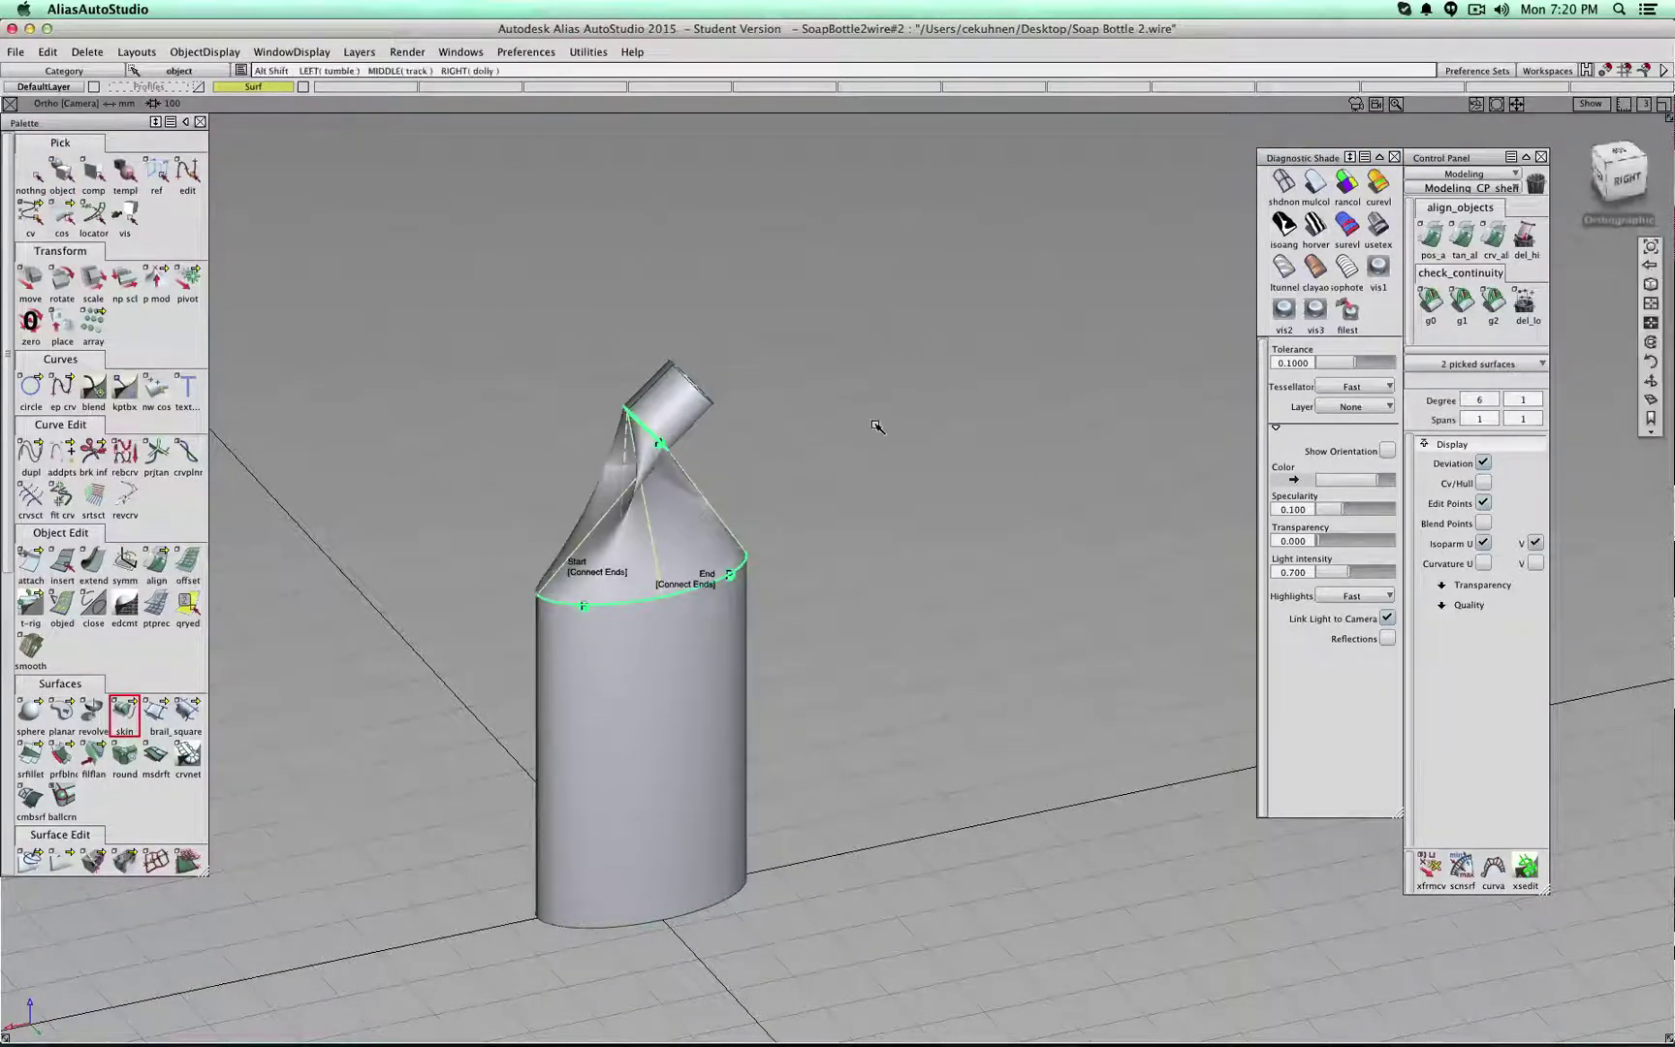
alt+shift+drag(876, 423, 301, 361)
- Delete the twisted skin surface between the body and the neck
click(33, 175)
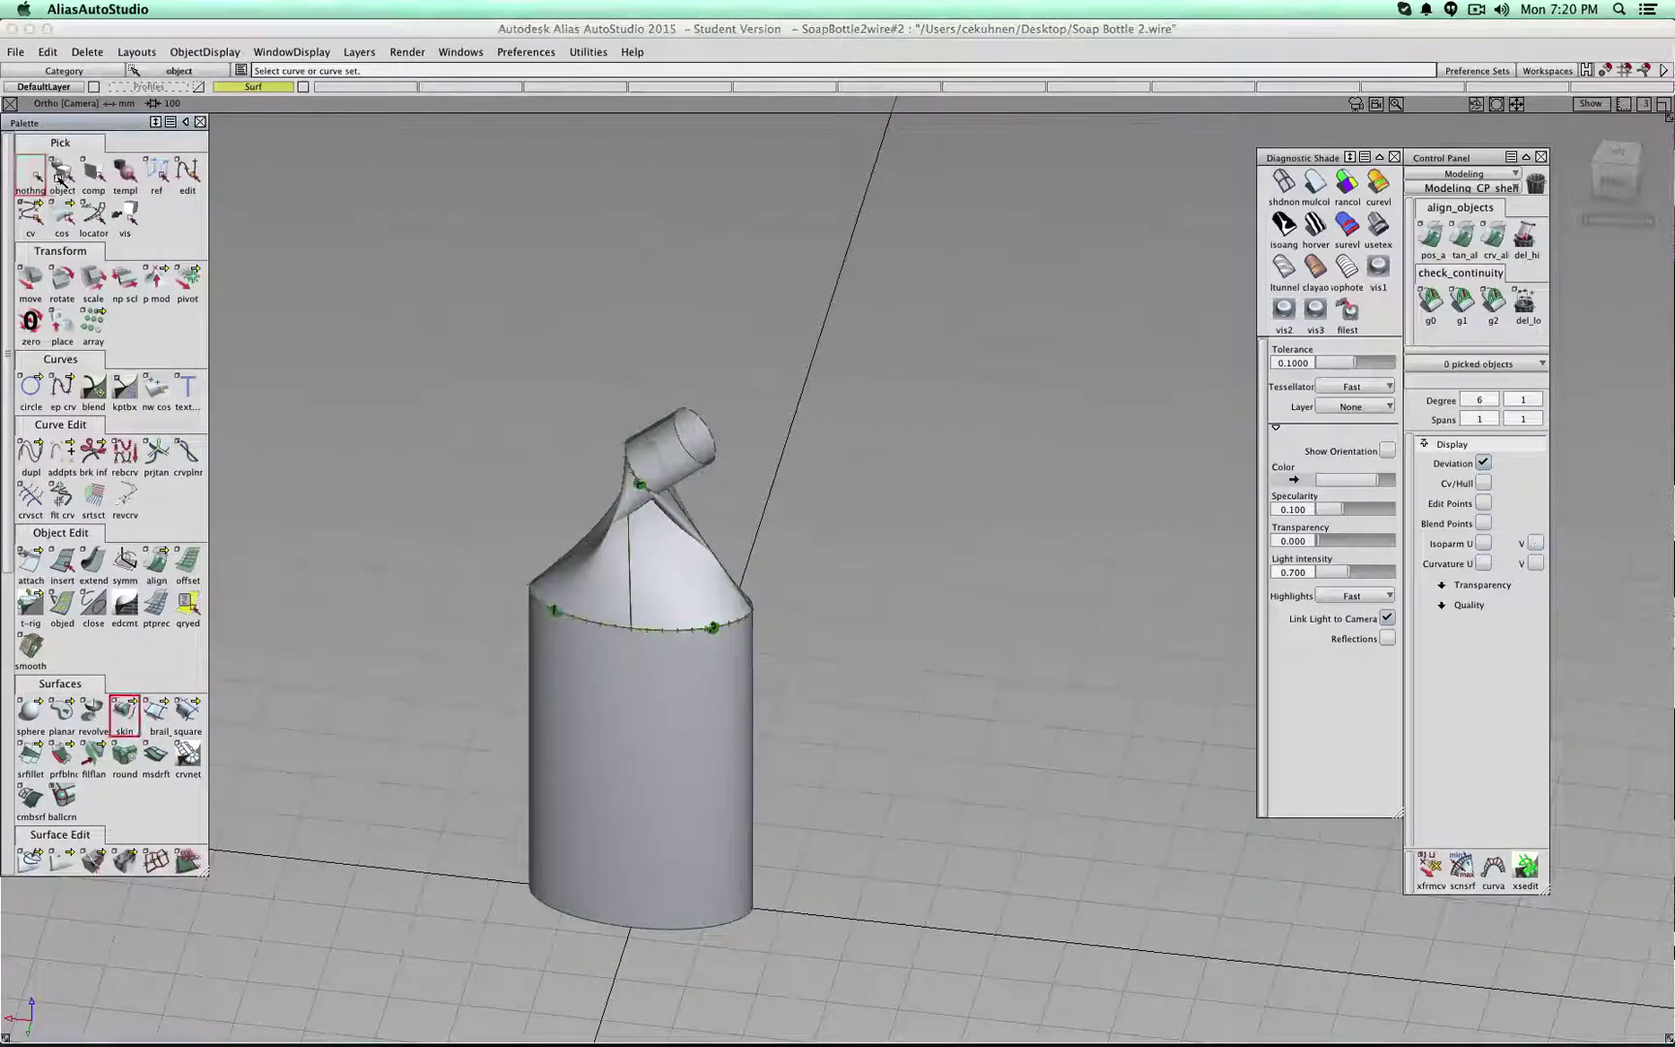
click(63, 176)
click(631, 523)
key(Delete)
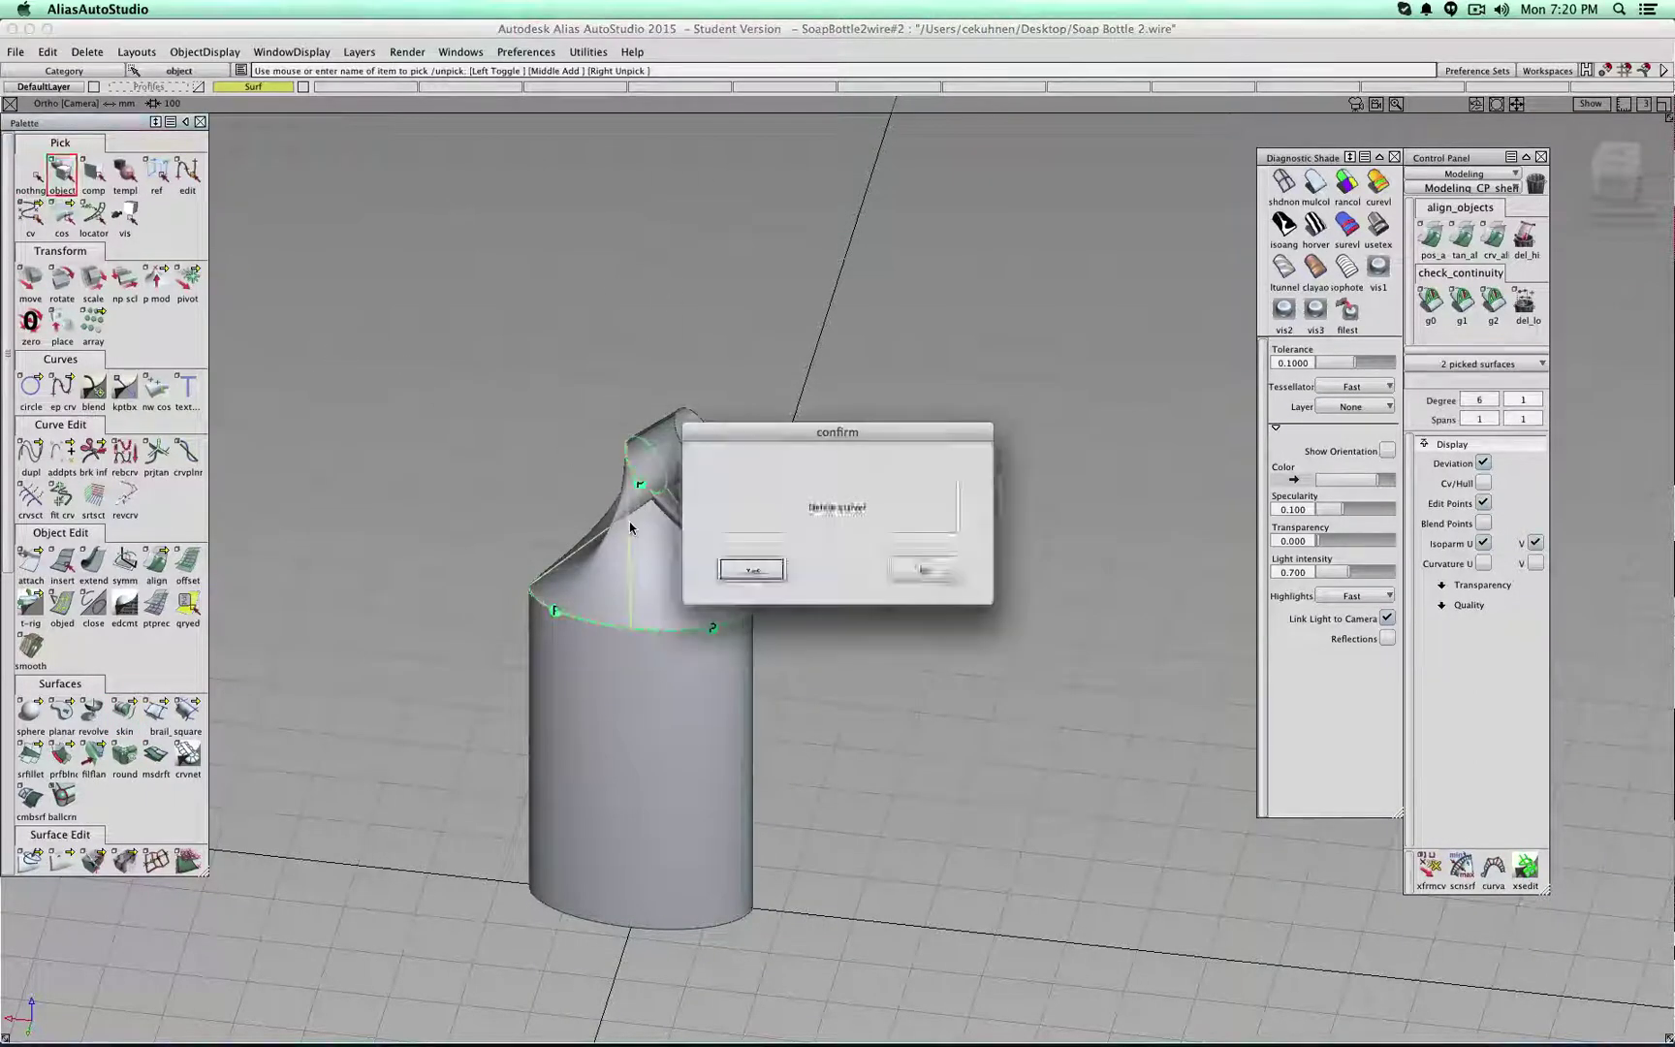
key(Return)
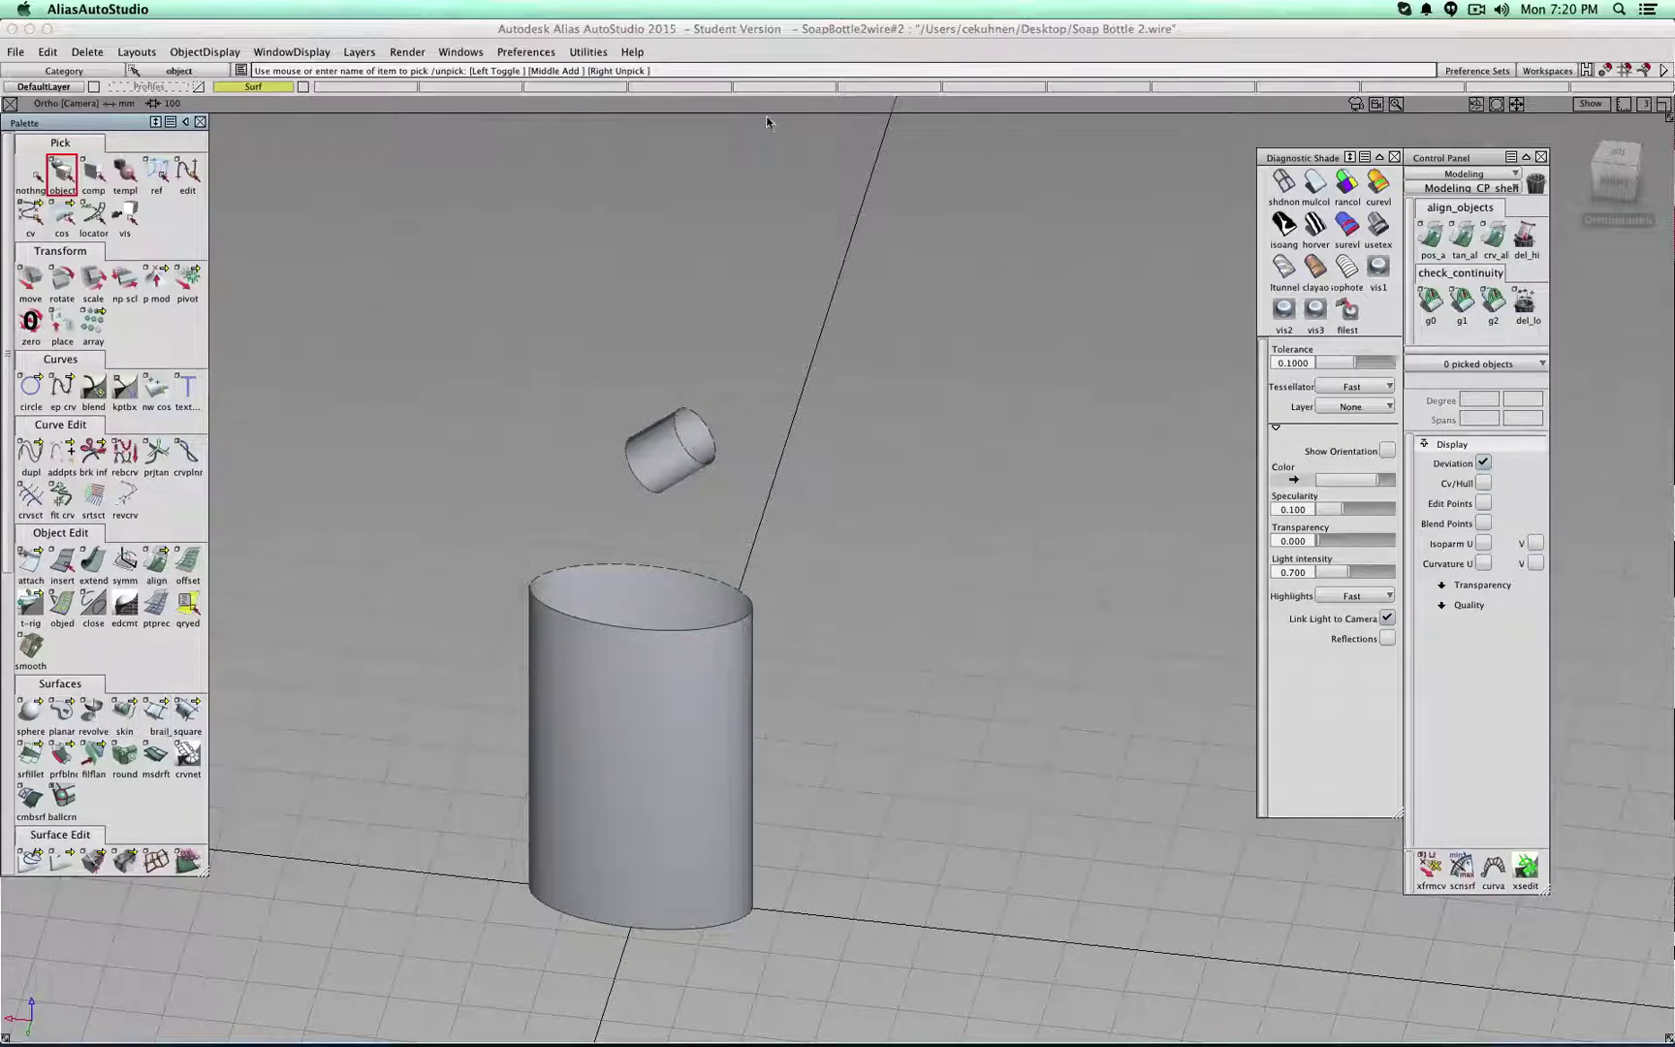
- Turn off symmetry on the Surf layer and skin a shoulder surface between the neck's lower edge and the body's top edge
click(278, 88)
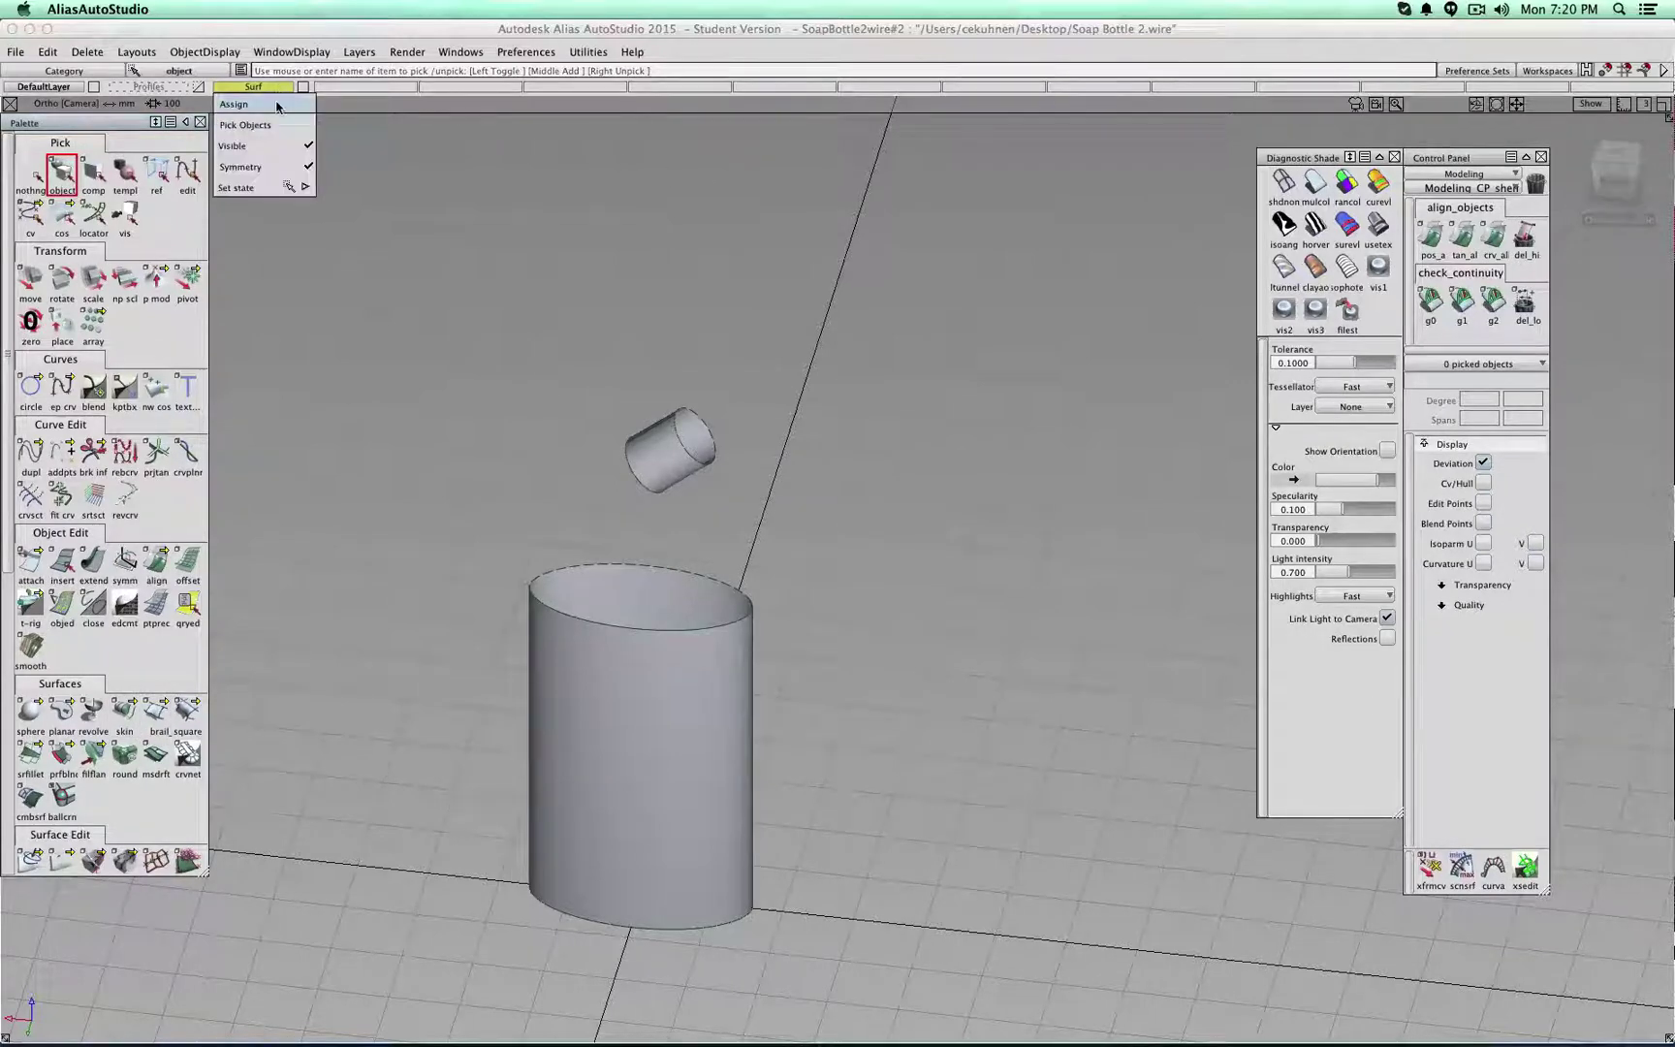
click(267, 162)
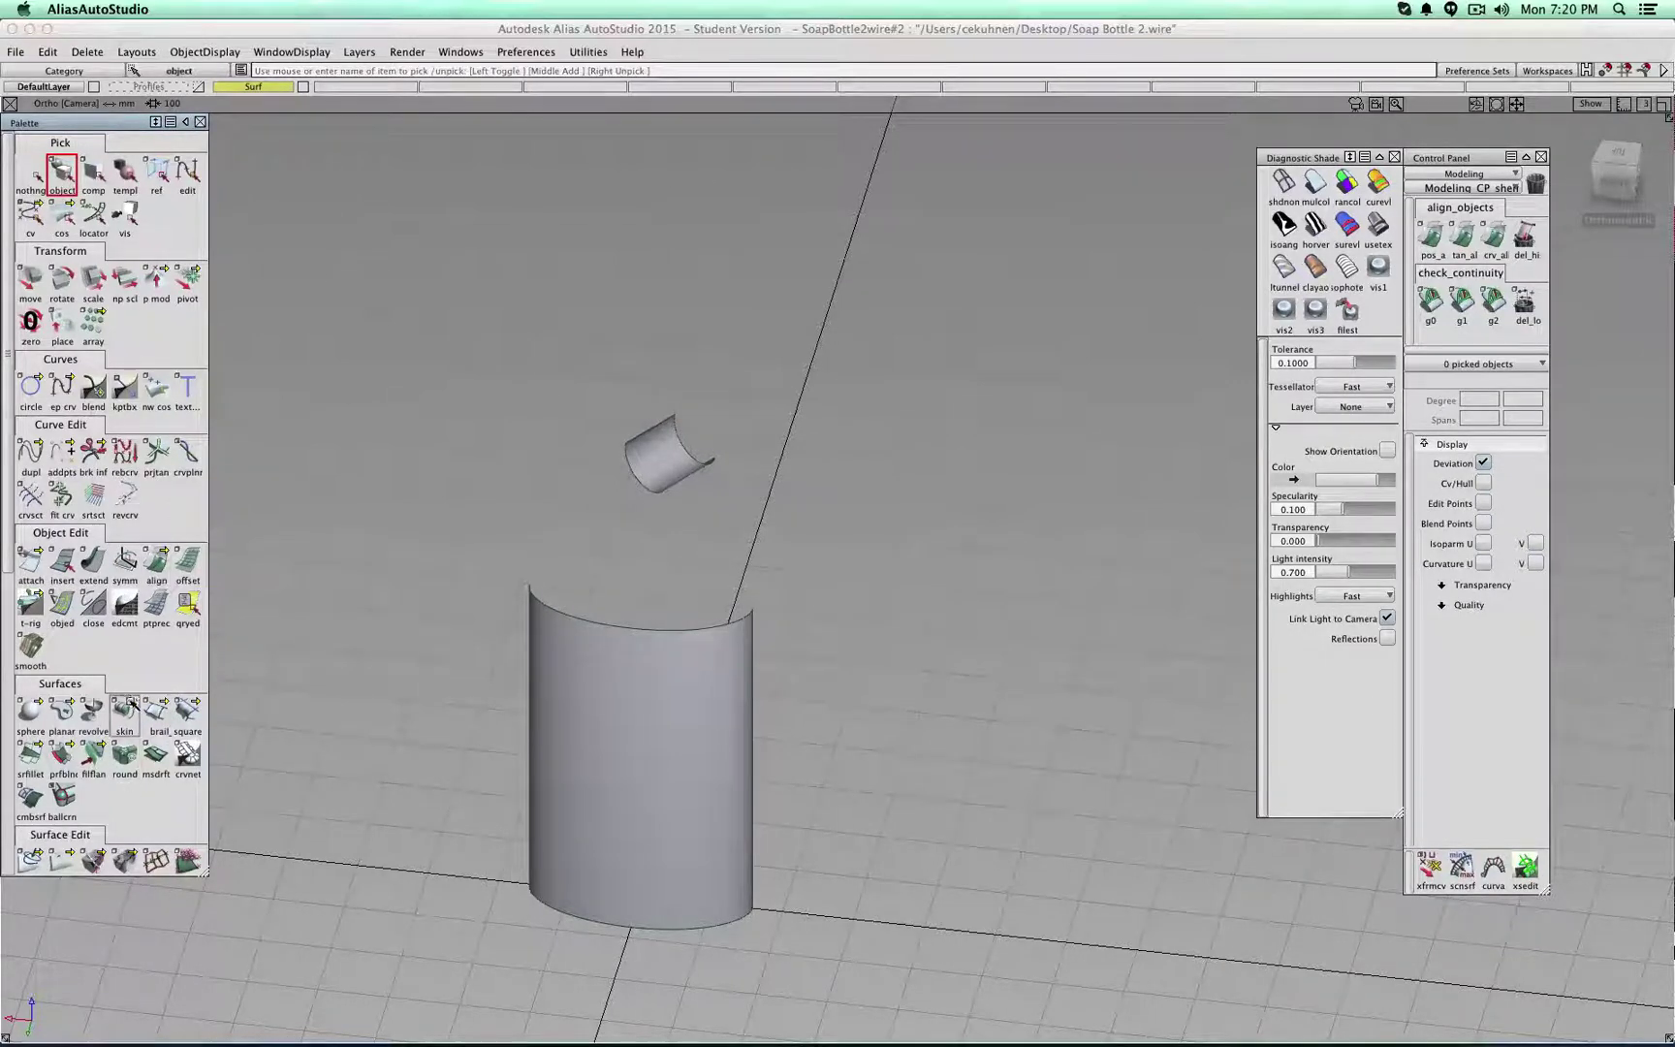
click(124, 712)
alt+shift+drag(538, 607, 849, 606)
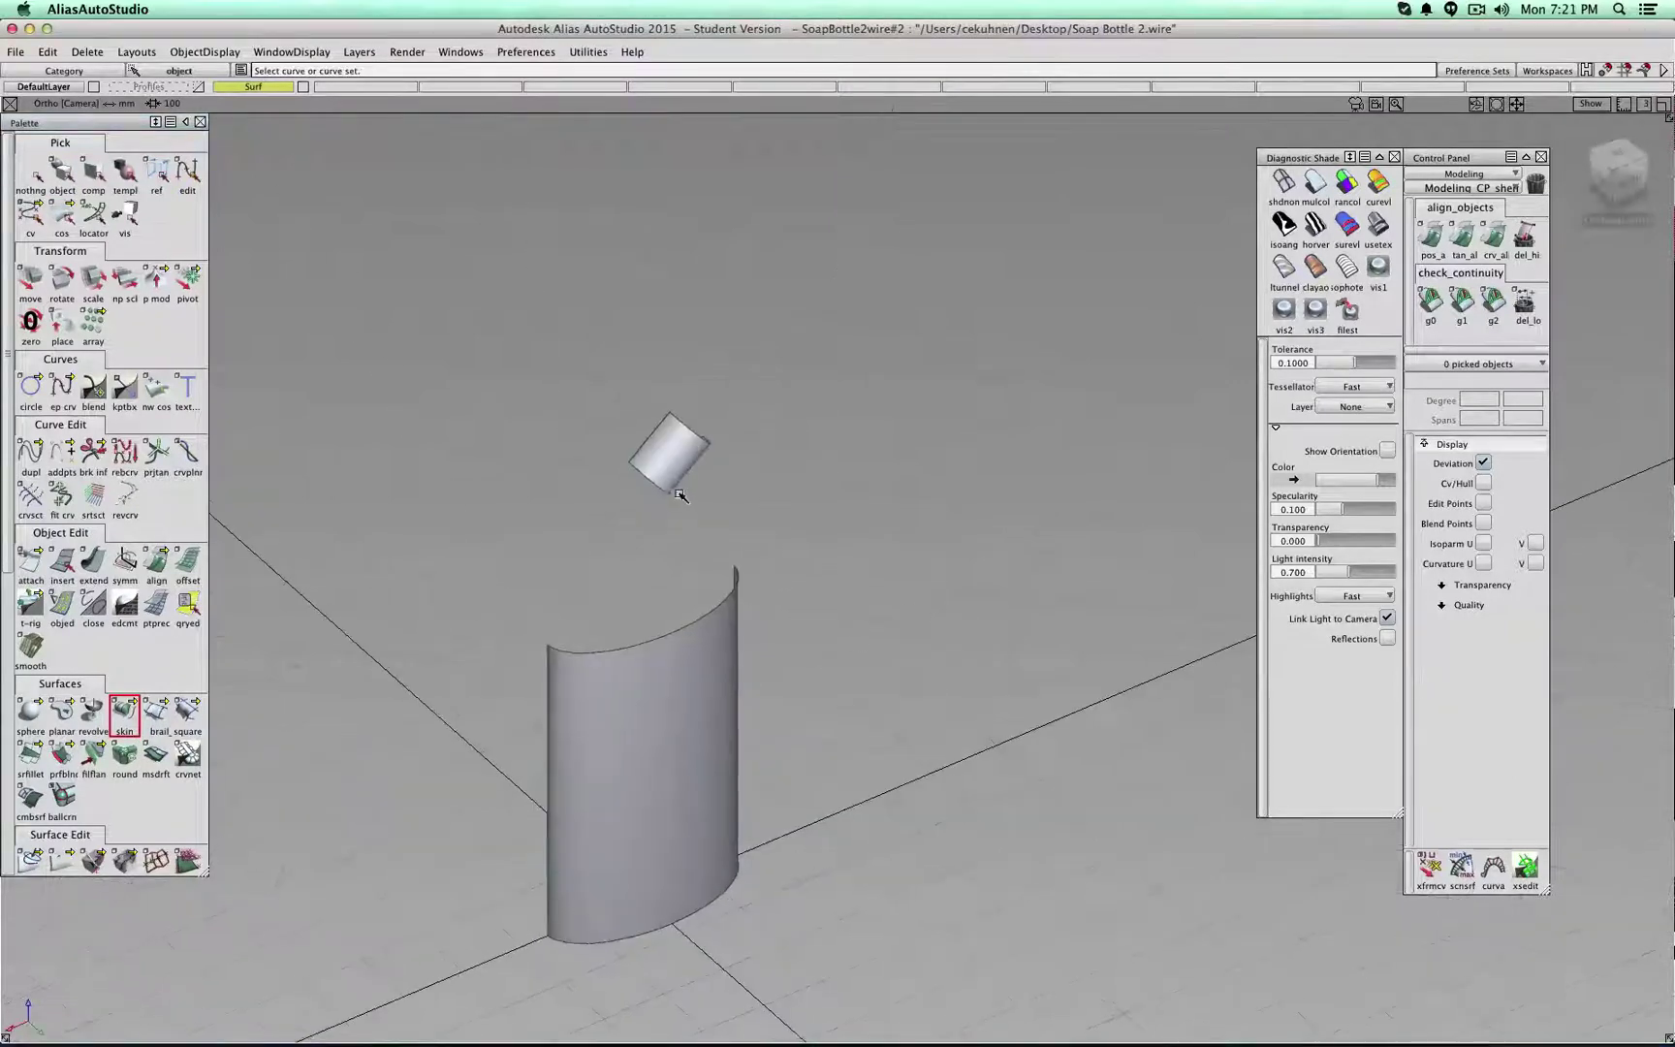
click(646, 475)
click(568, 656)
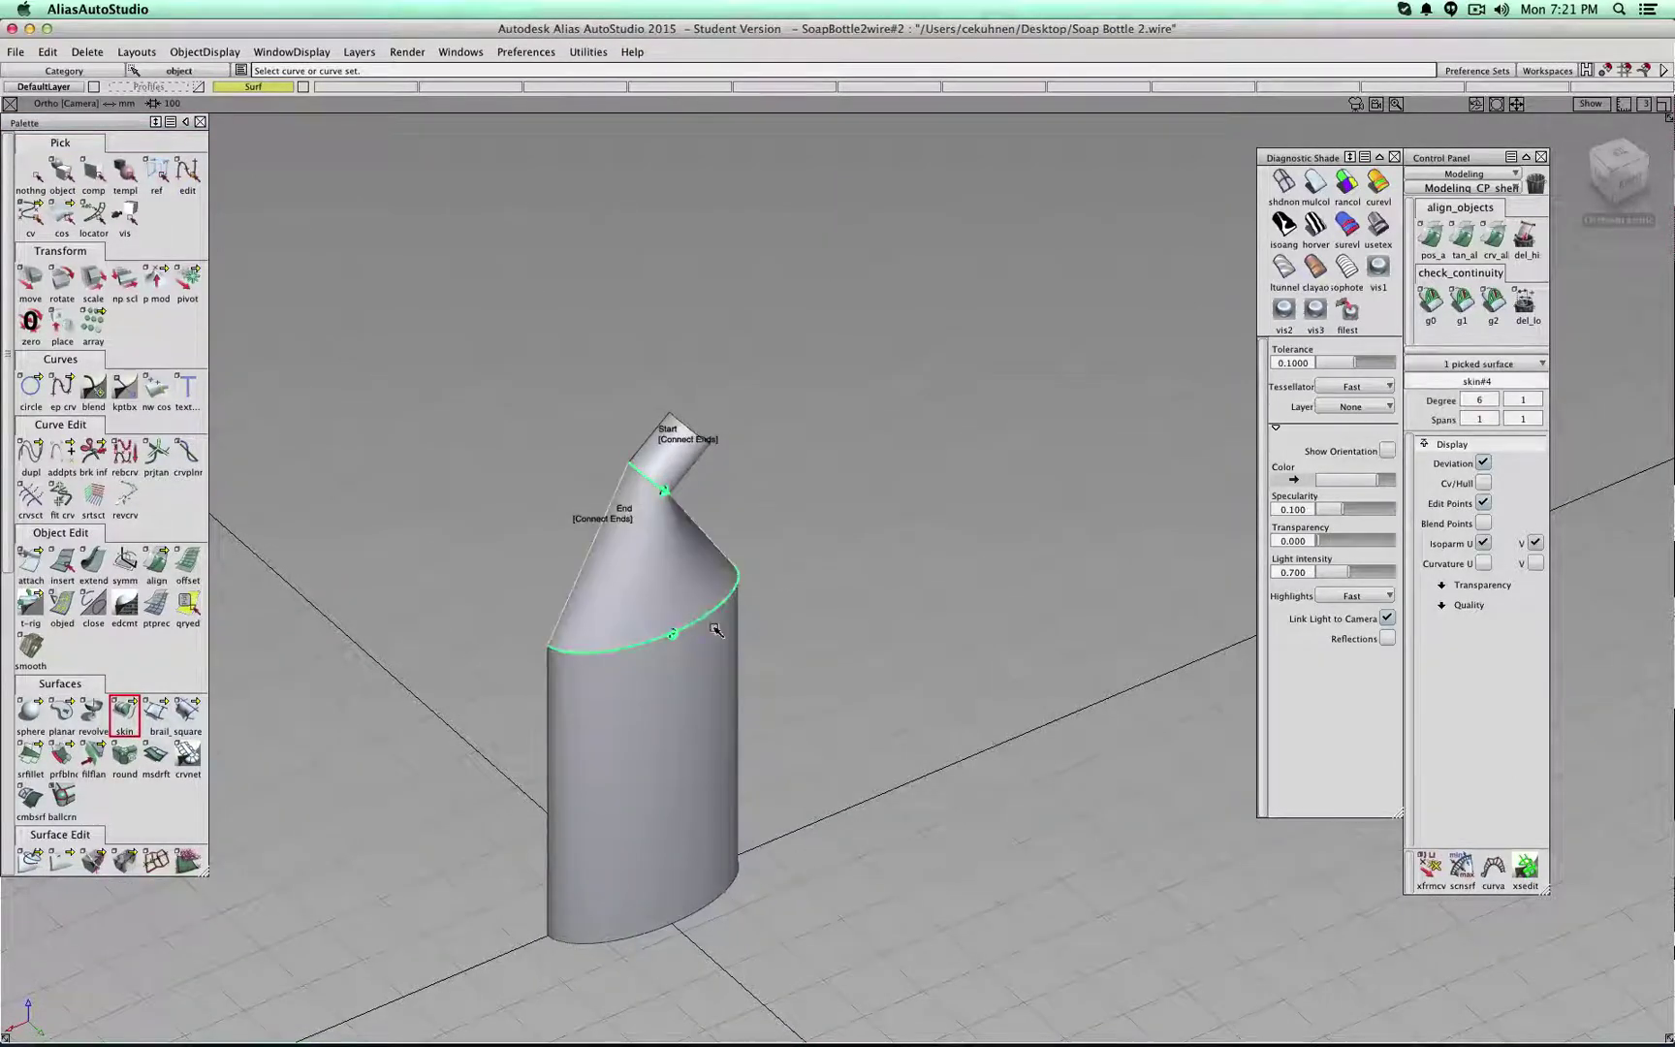
alt+shift+drag(964, 505, 886, 528)
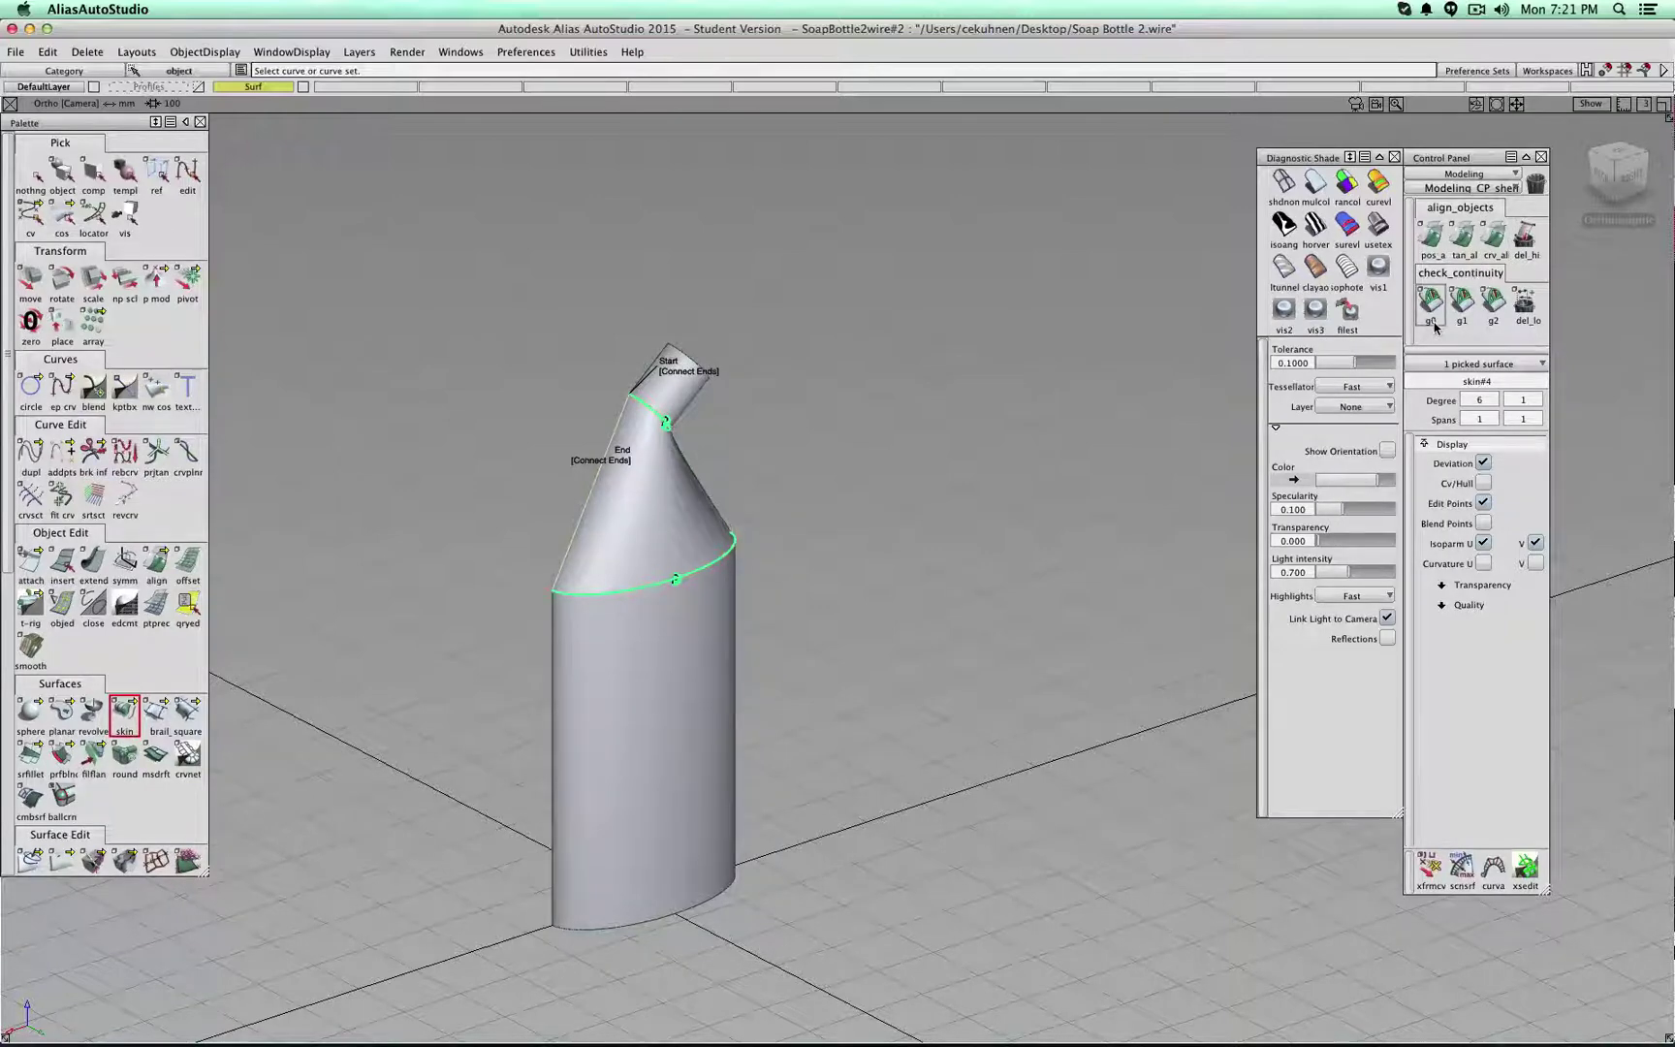
click(31, 173)
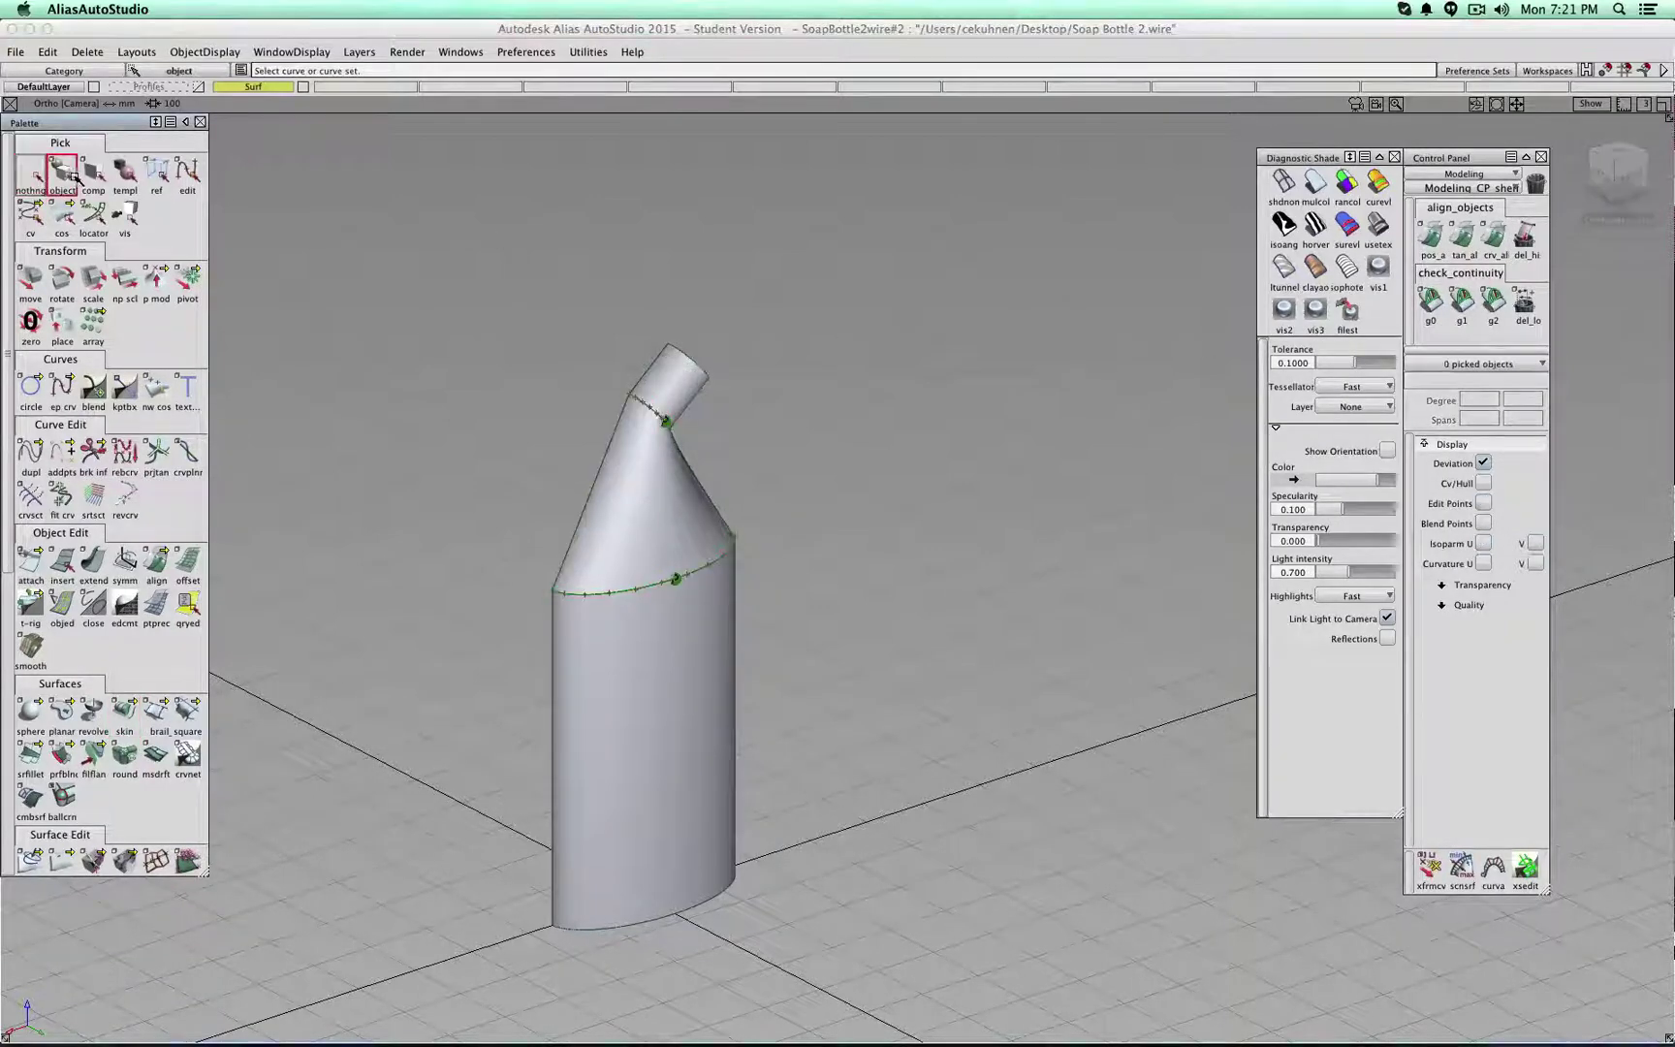
- Try to align the shoulder skin's lower edge to the body with G2 continuity
alt+shift+drag(863, 423, 737, 418)
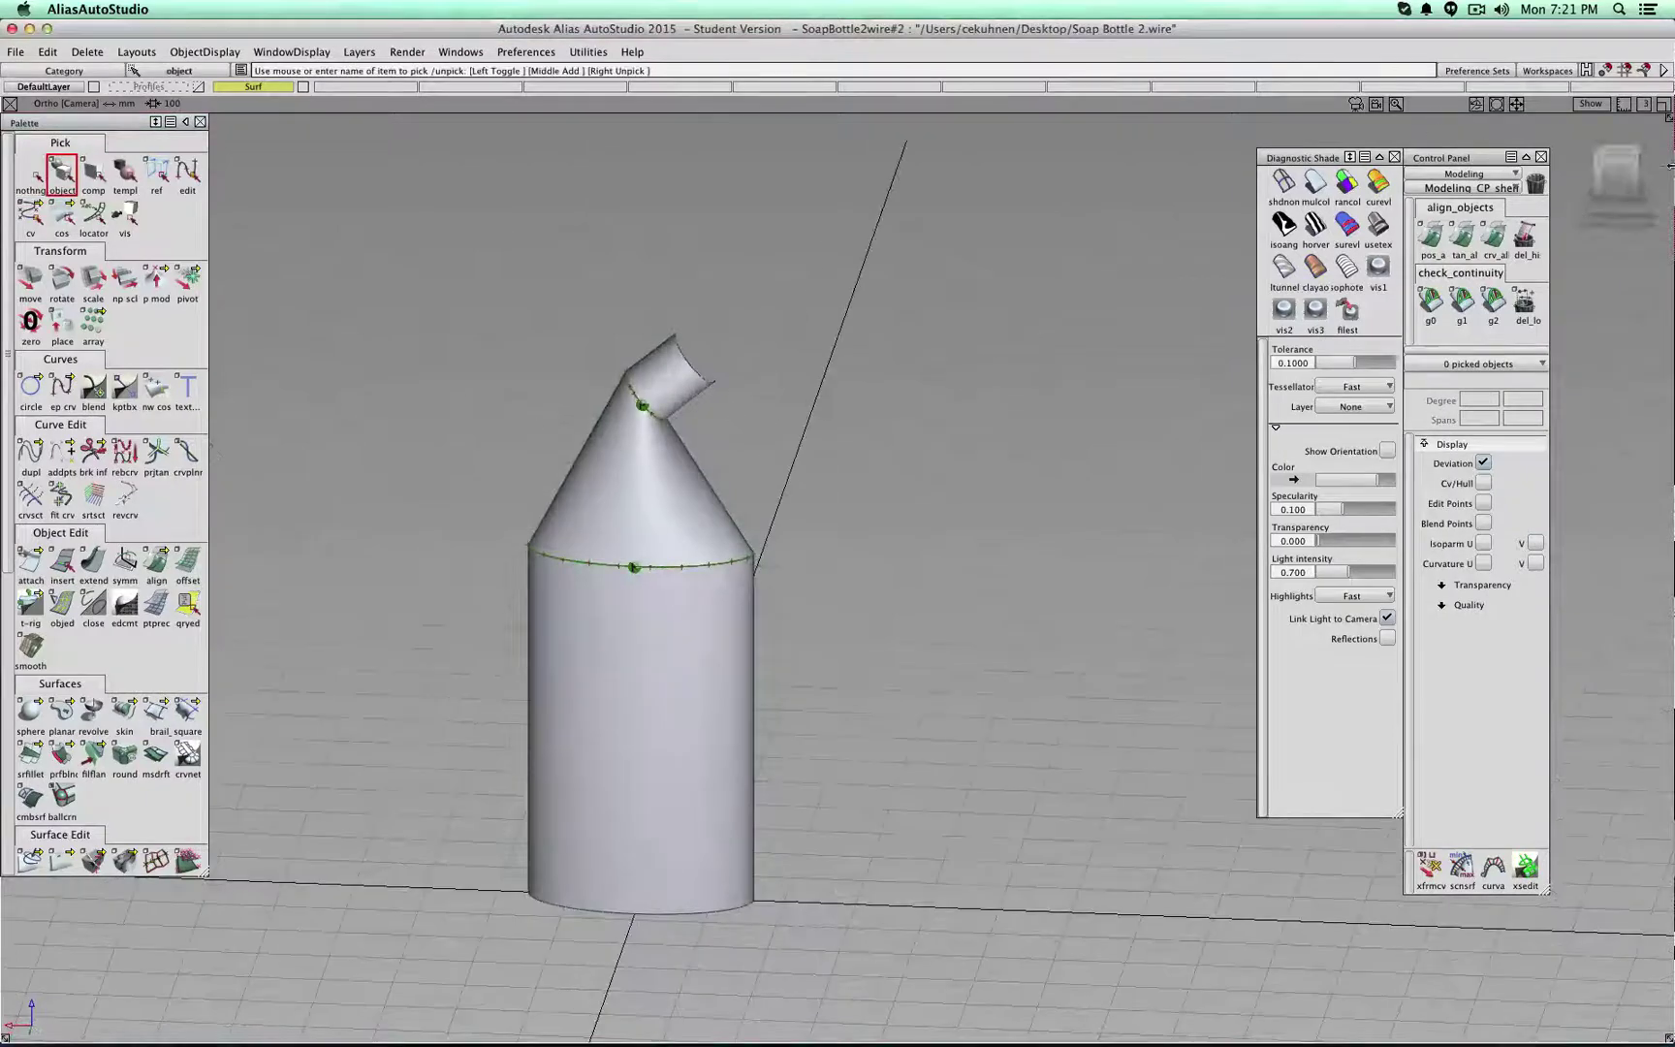
click(1627, 176)
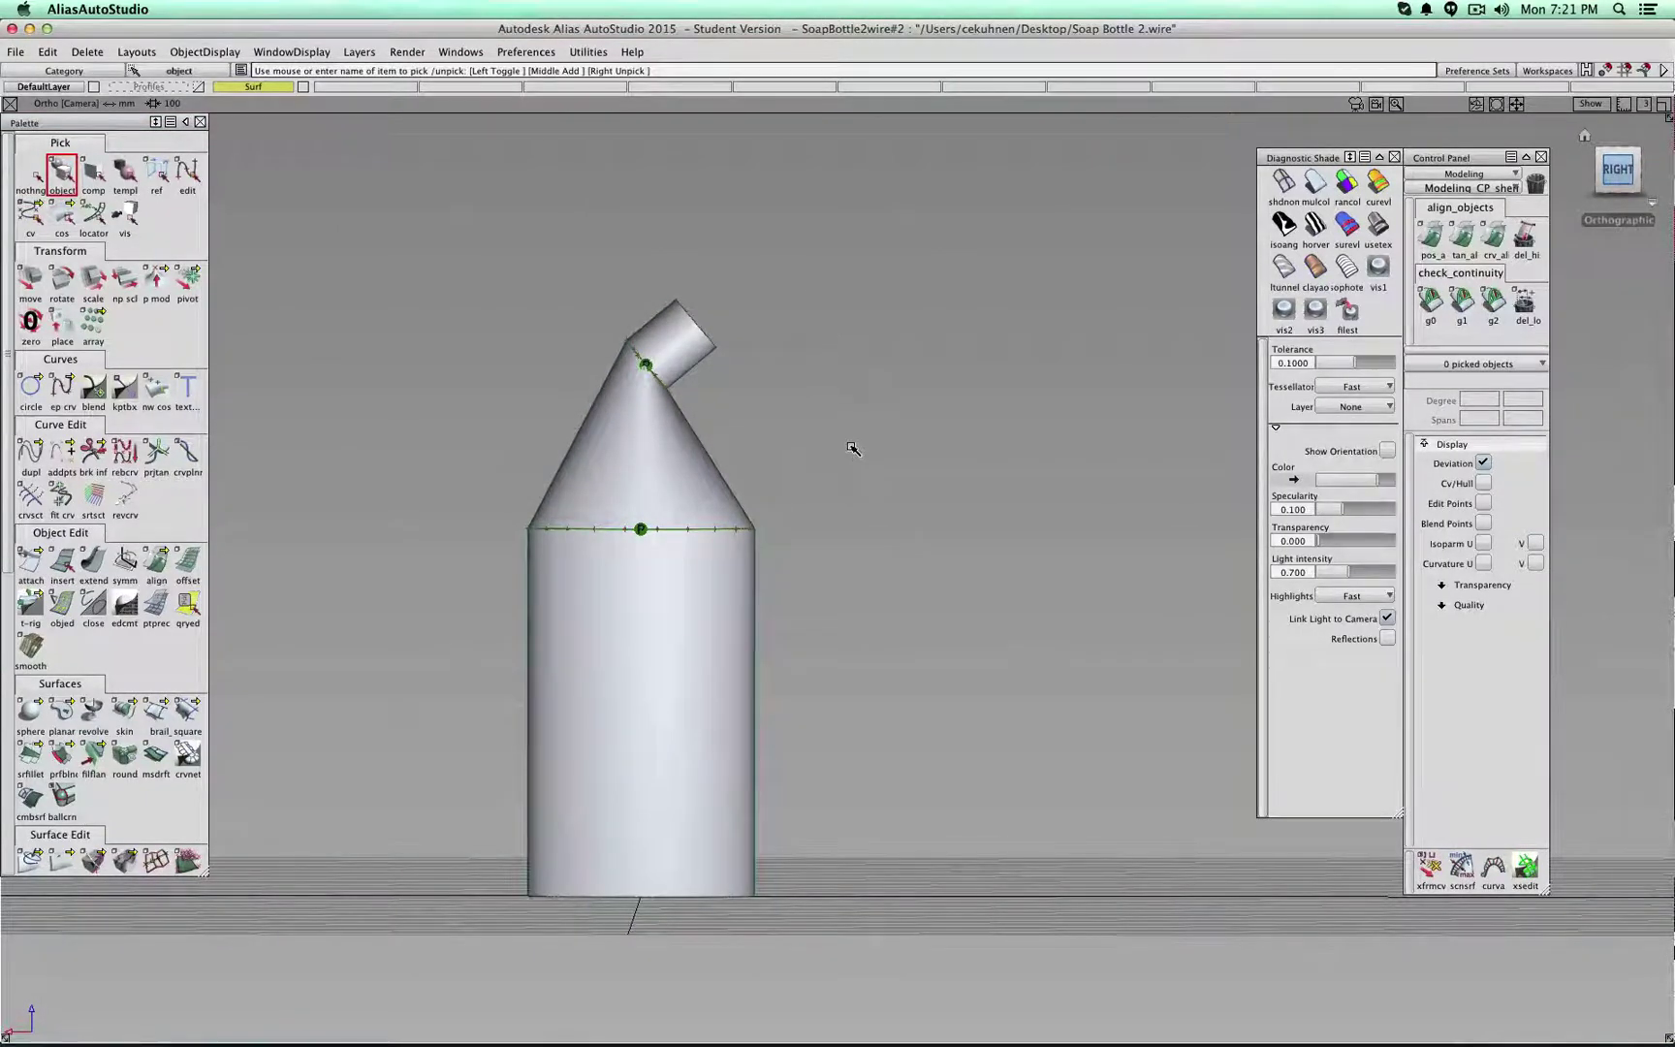
alt+shift+drag(853, 449, 438, 576)
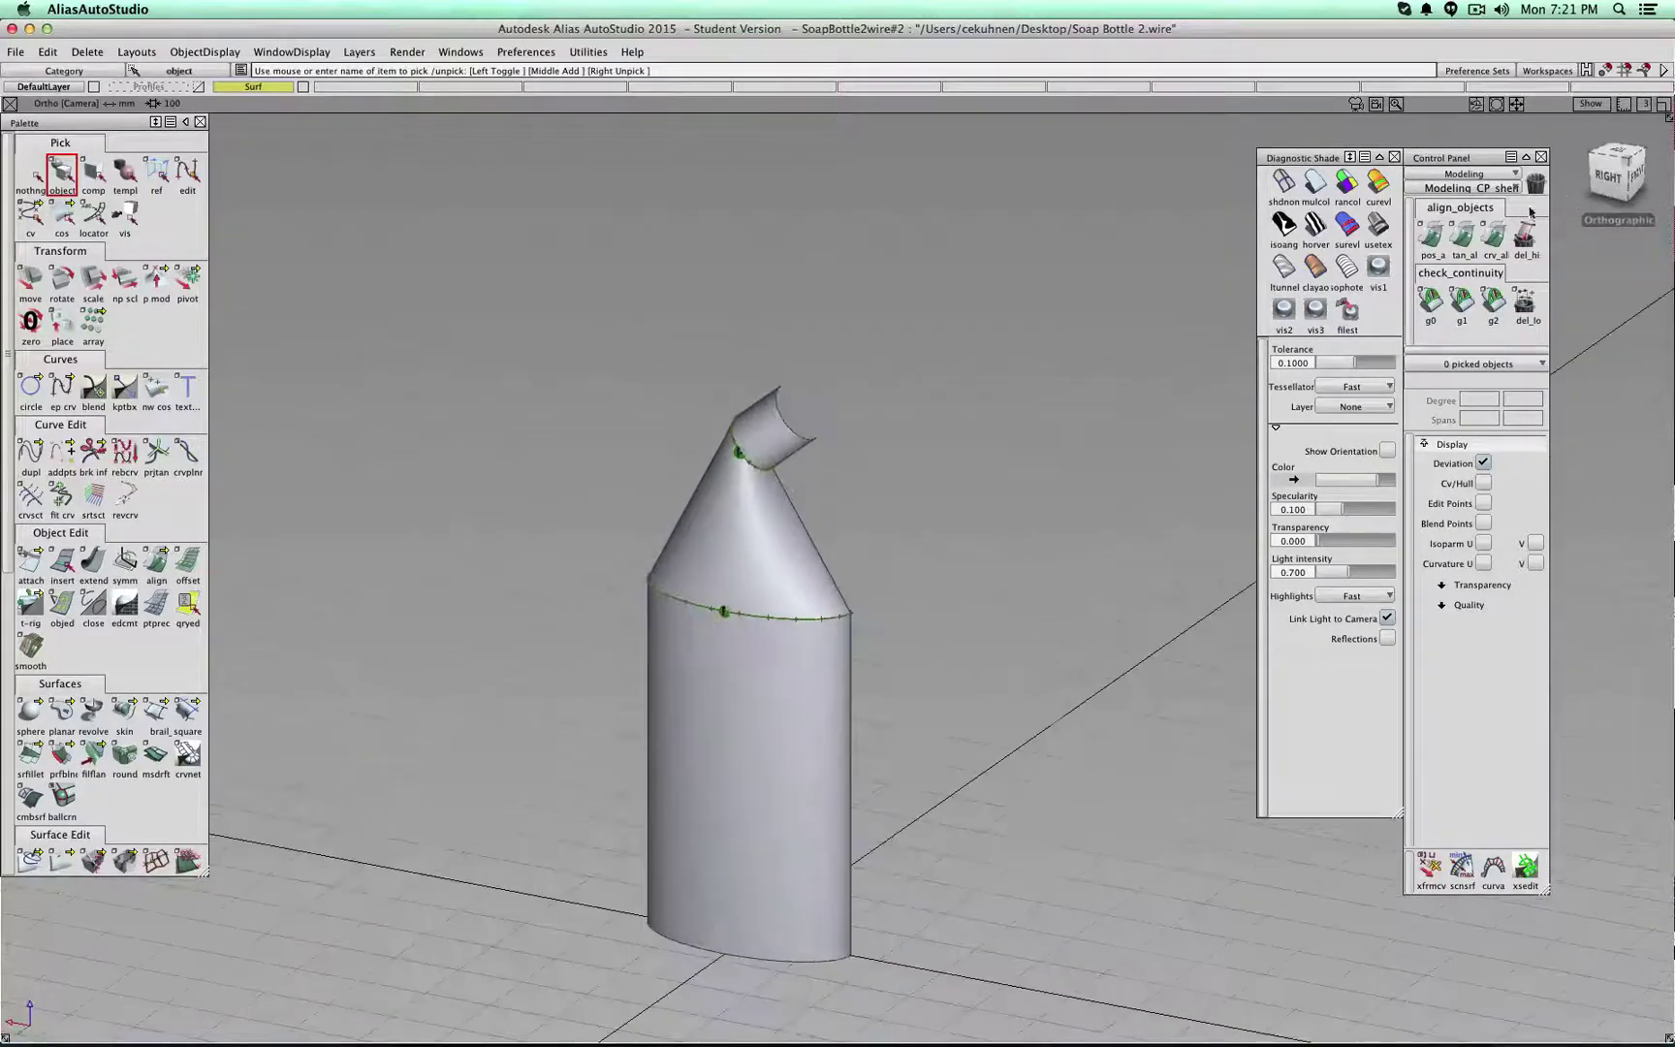
double_click(150, 566)
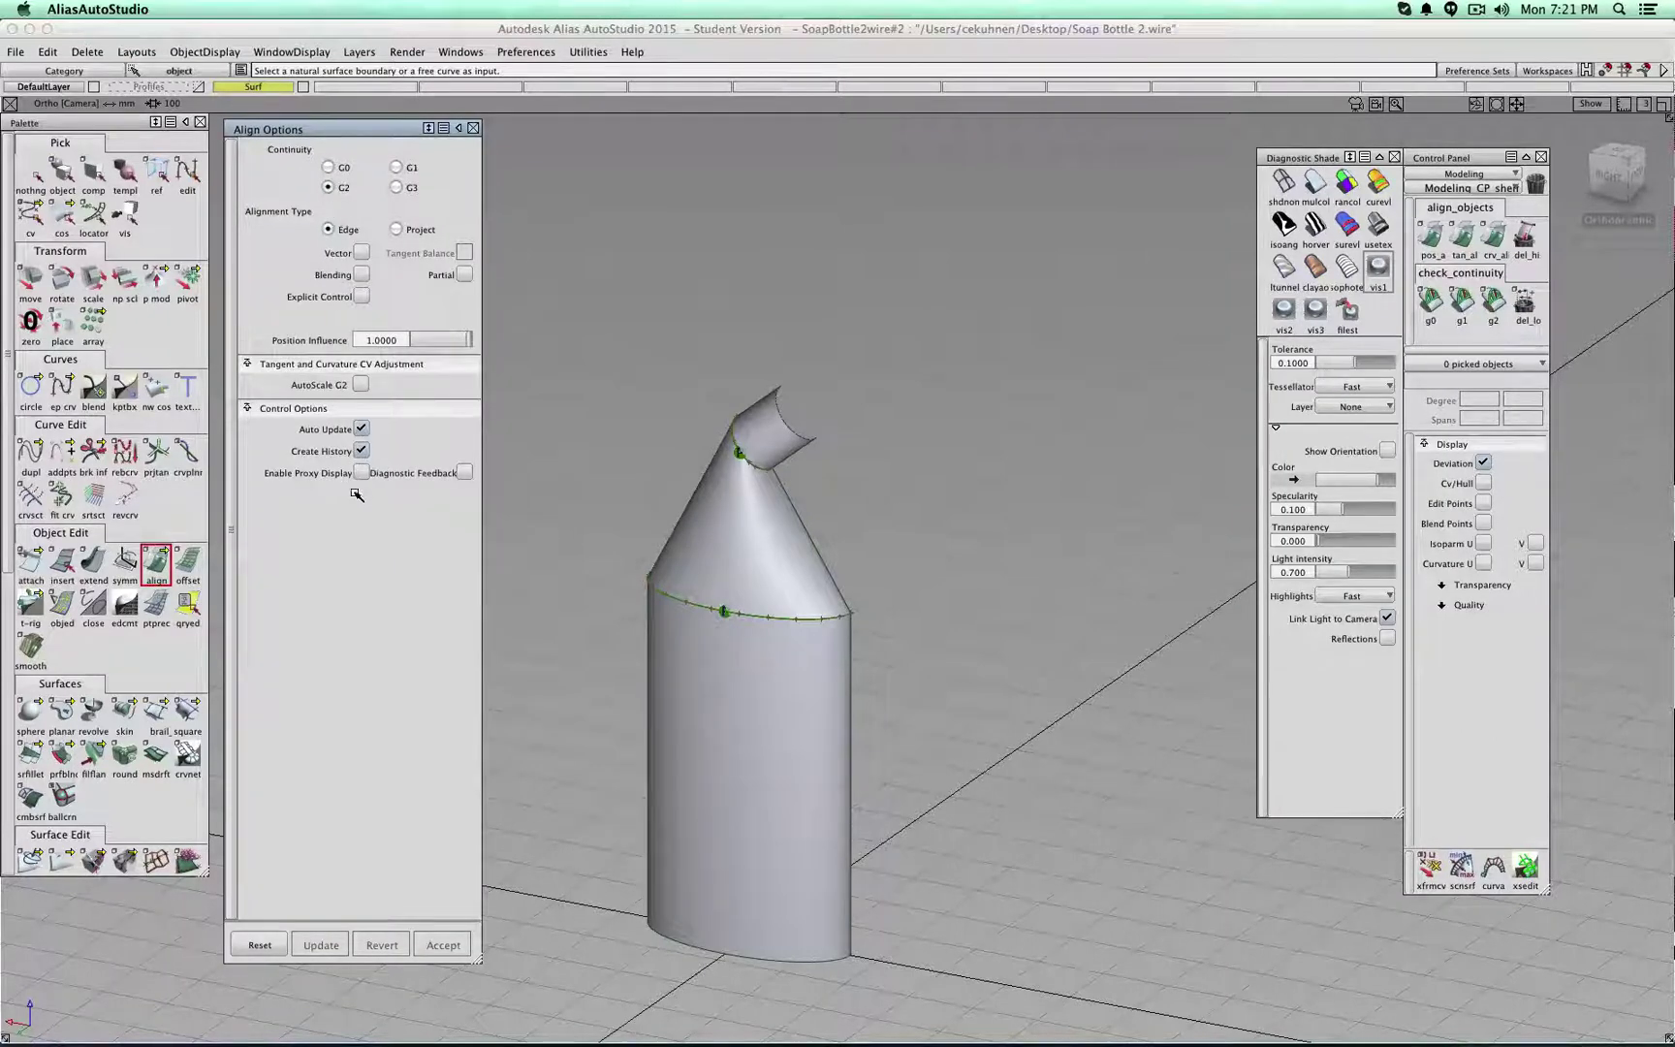
click(705, 593)
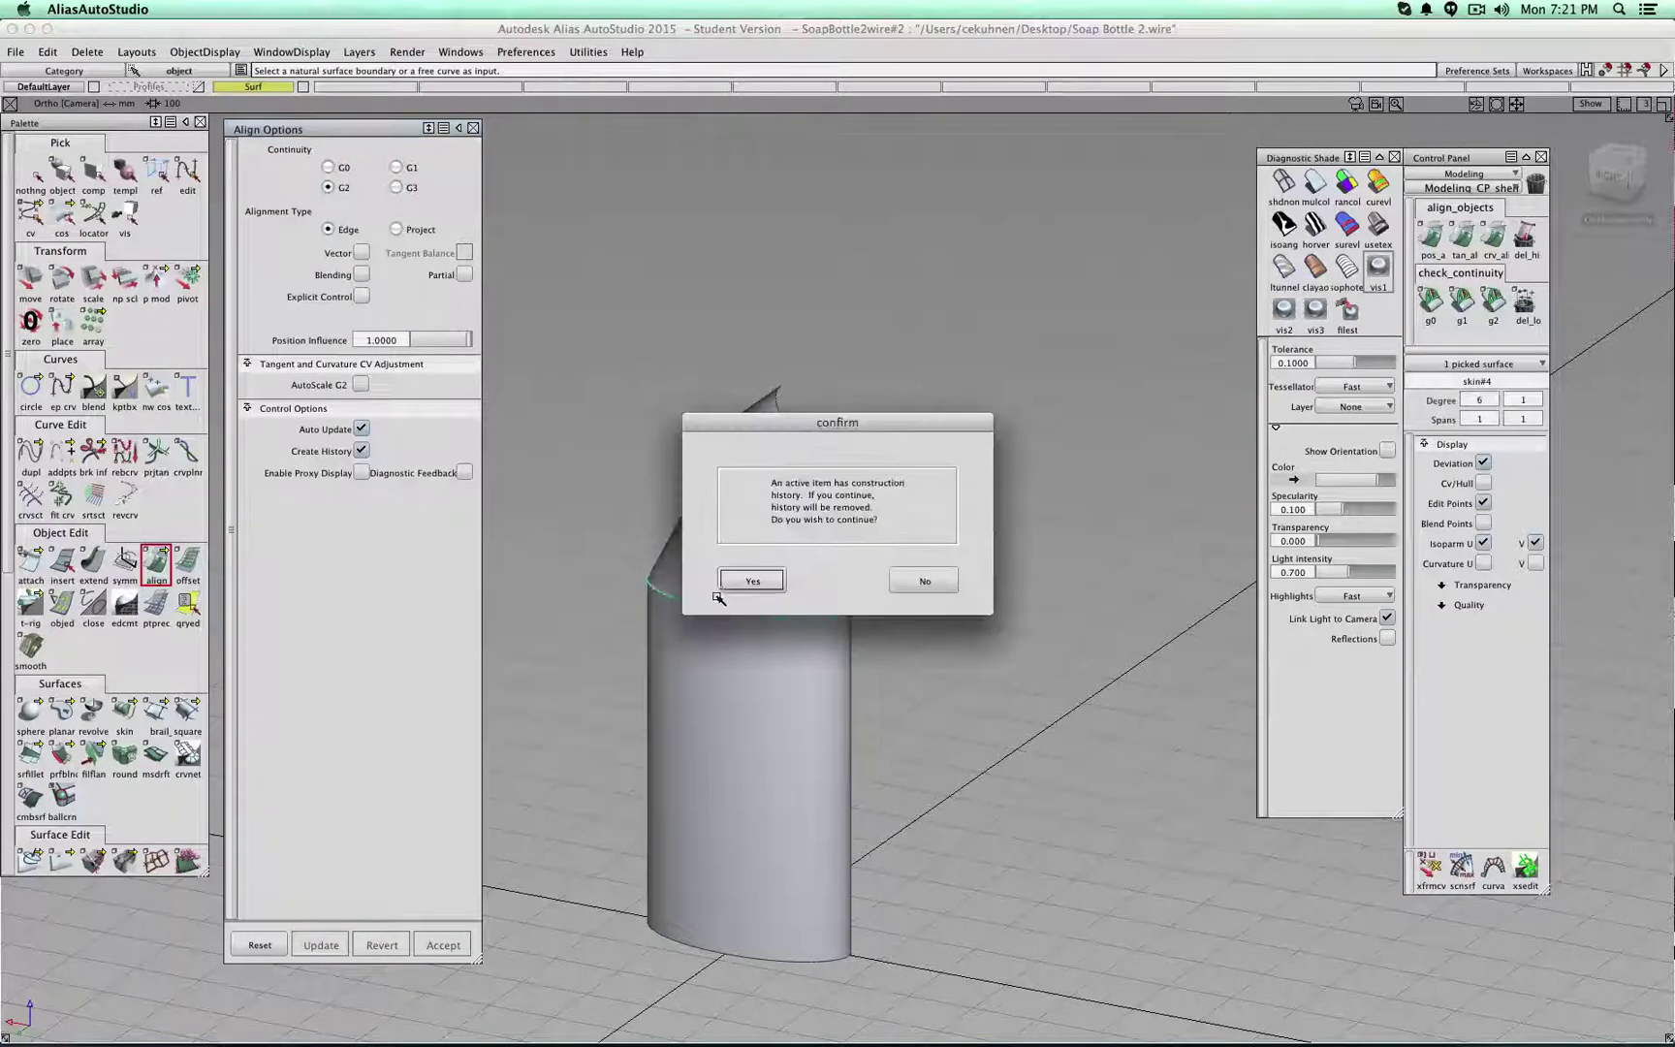
click(754, 583)
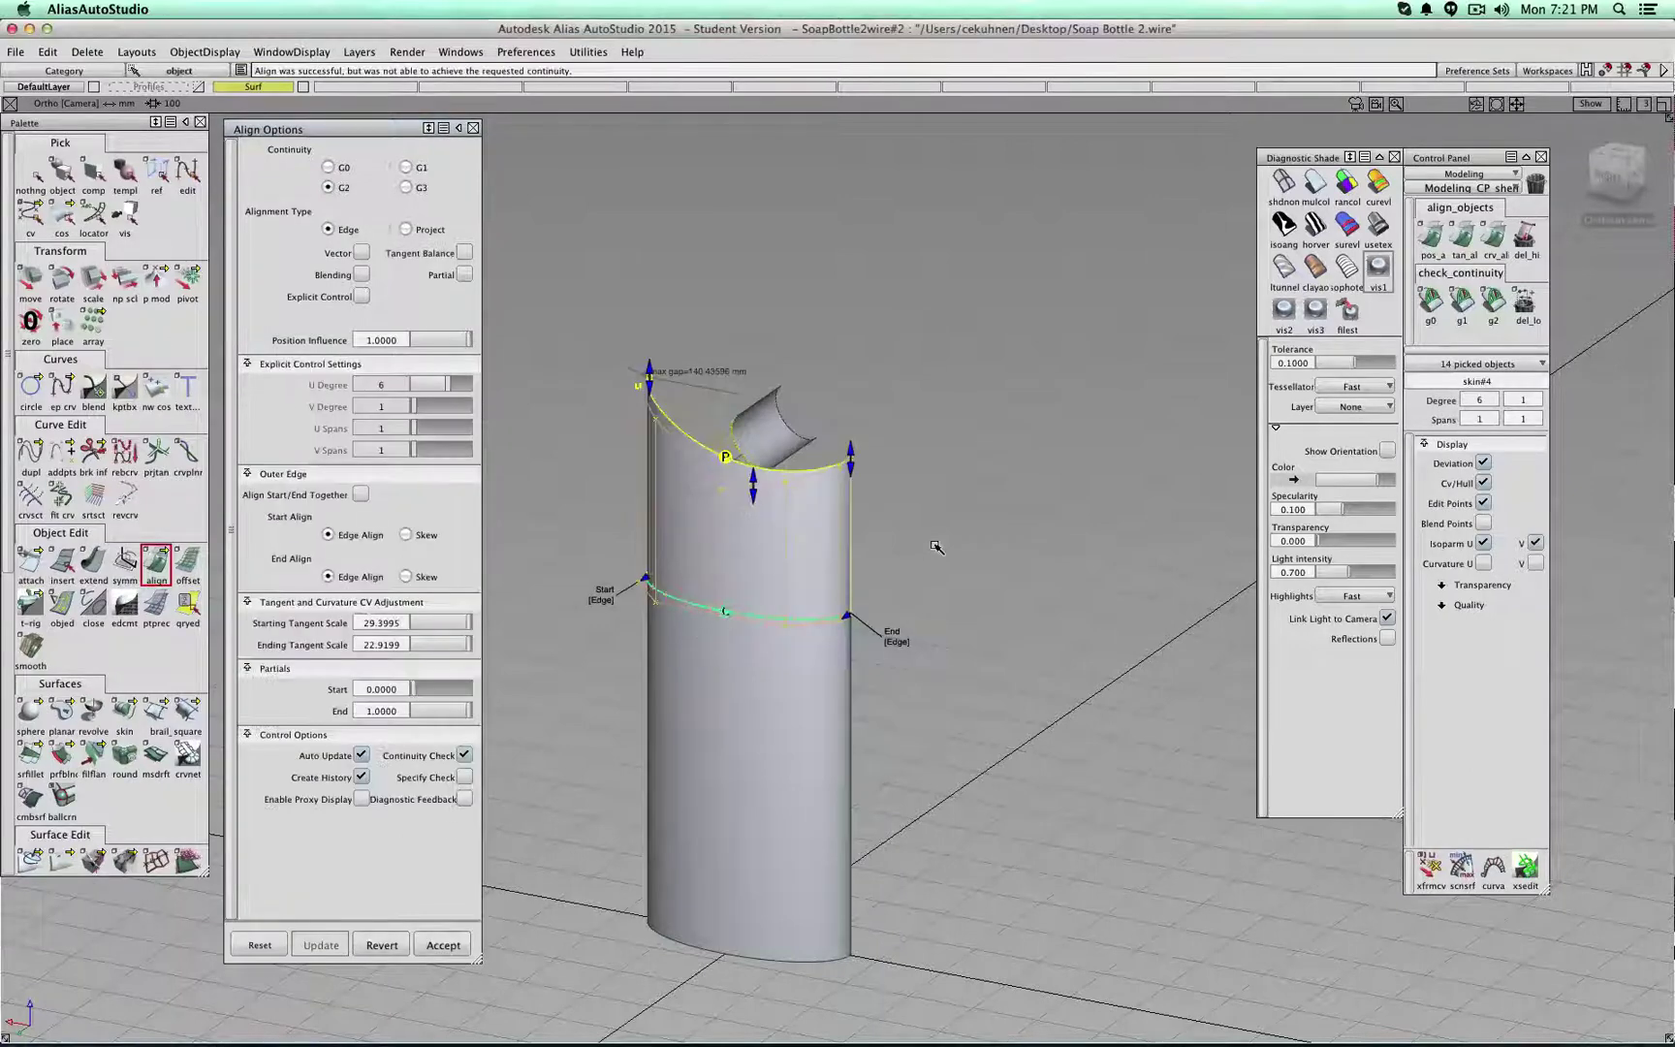
click(381, 943)
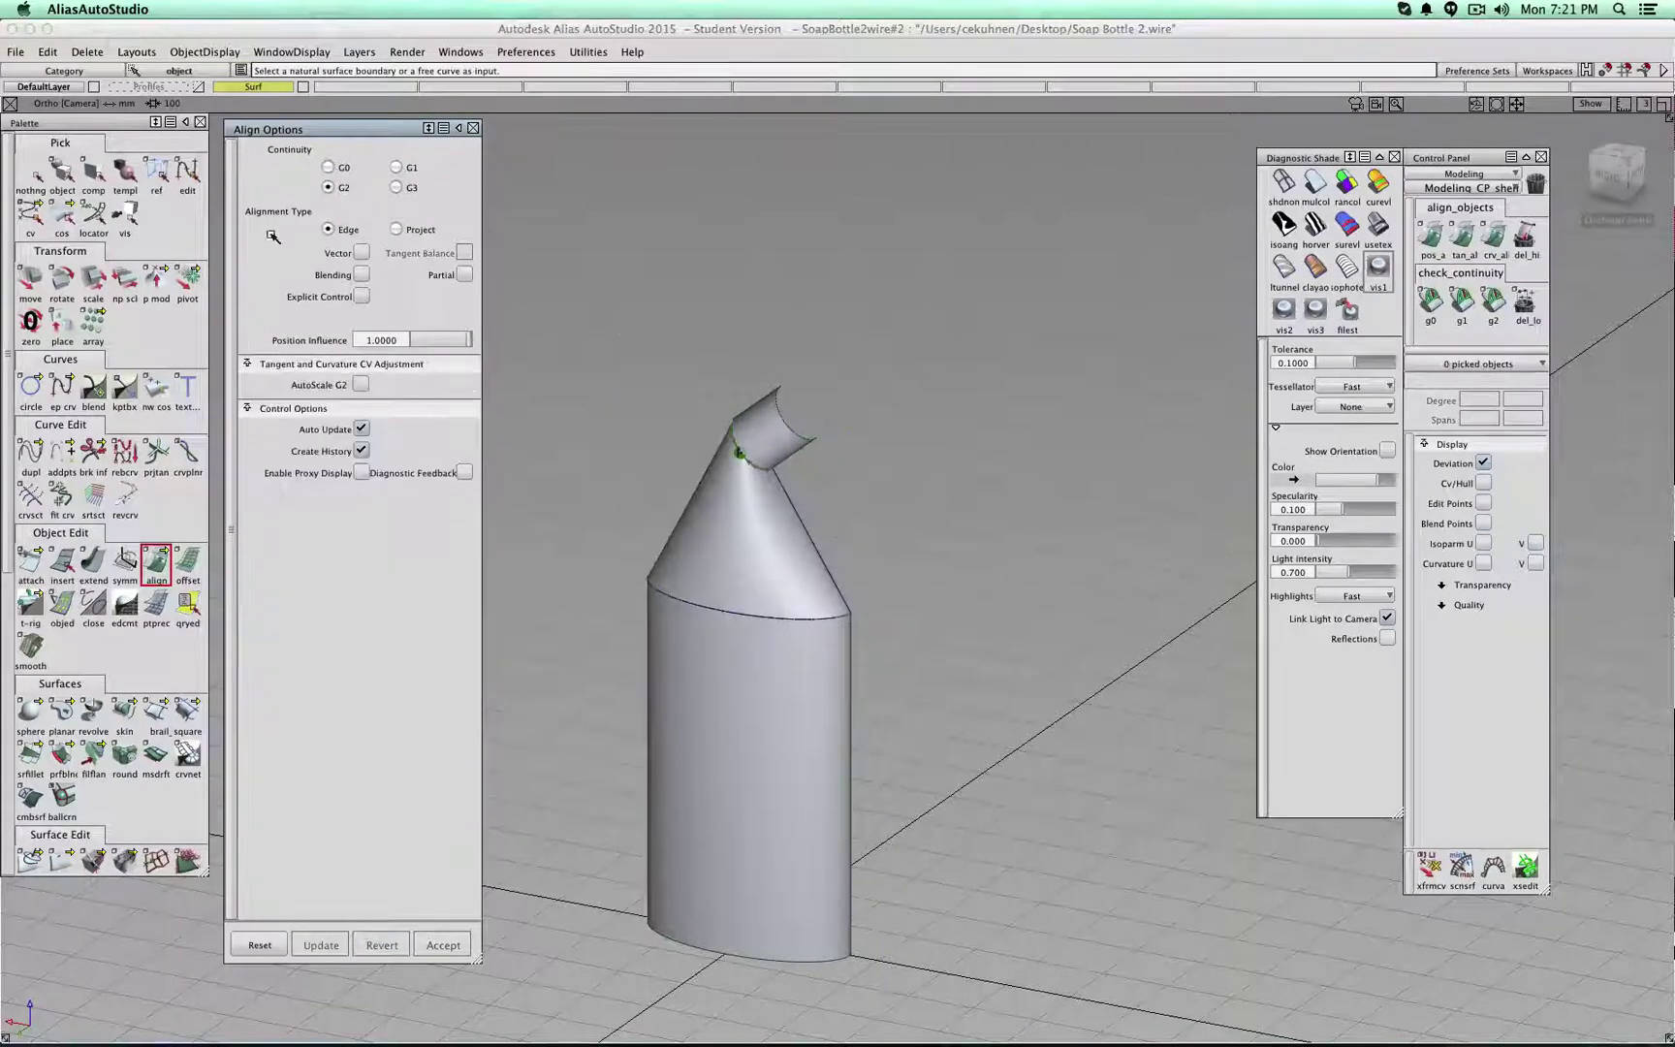
- Set the shoulder skin's V degree to 5 and delete the remaining continuity locators
click(33, 176)
click(62, 177)
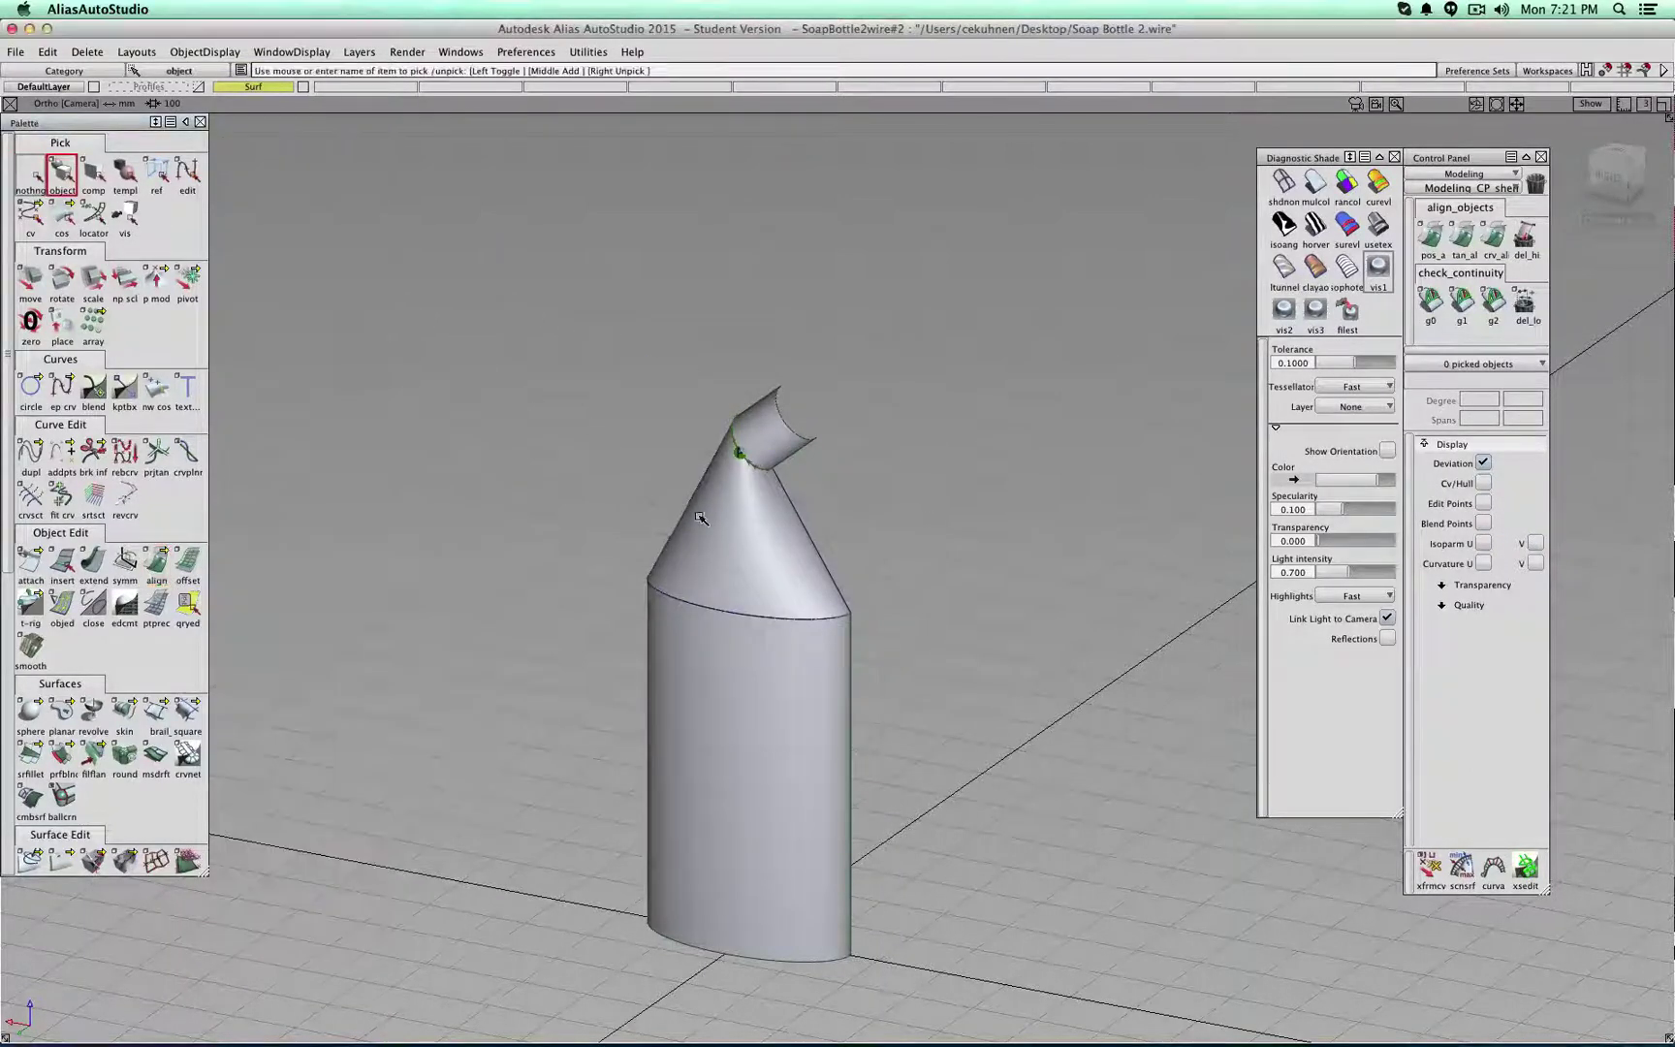
click(705, 555)
click(1536, 405)
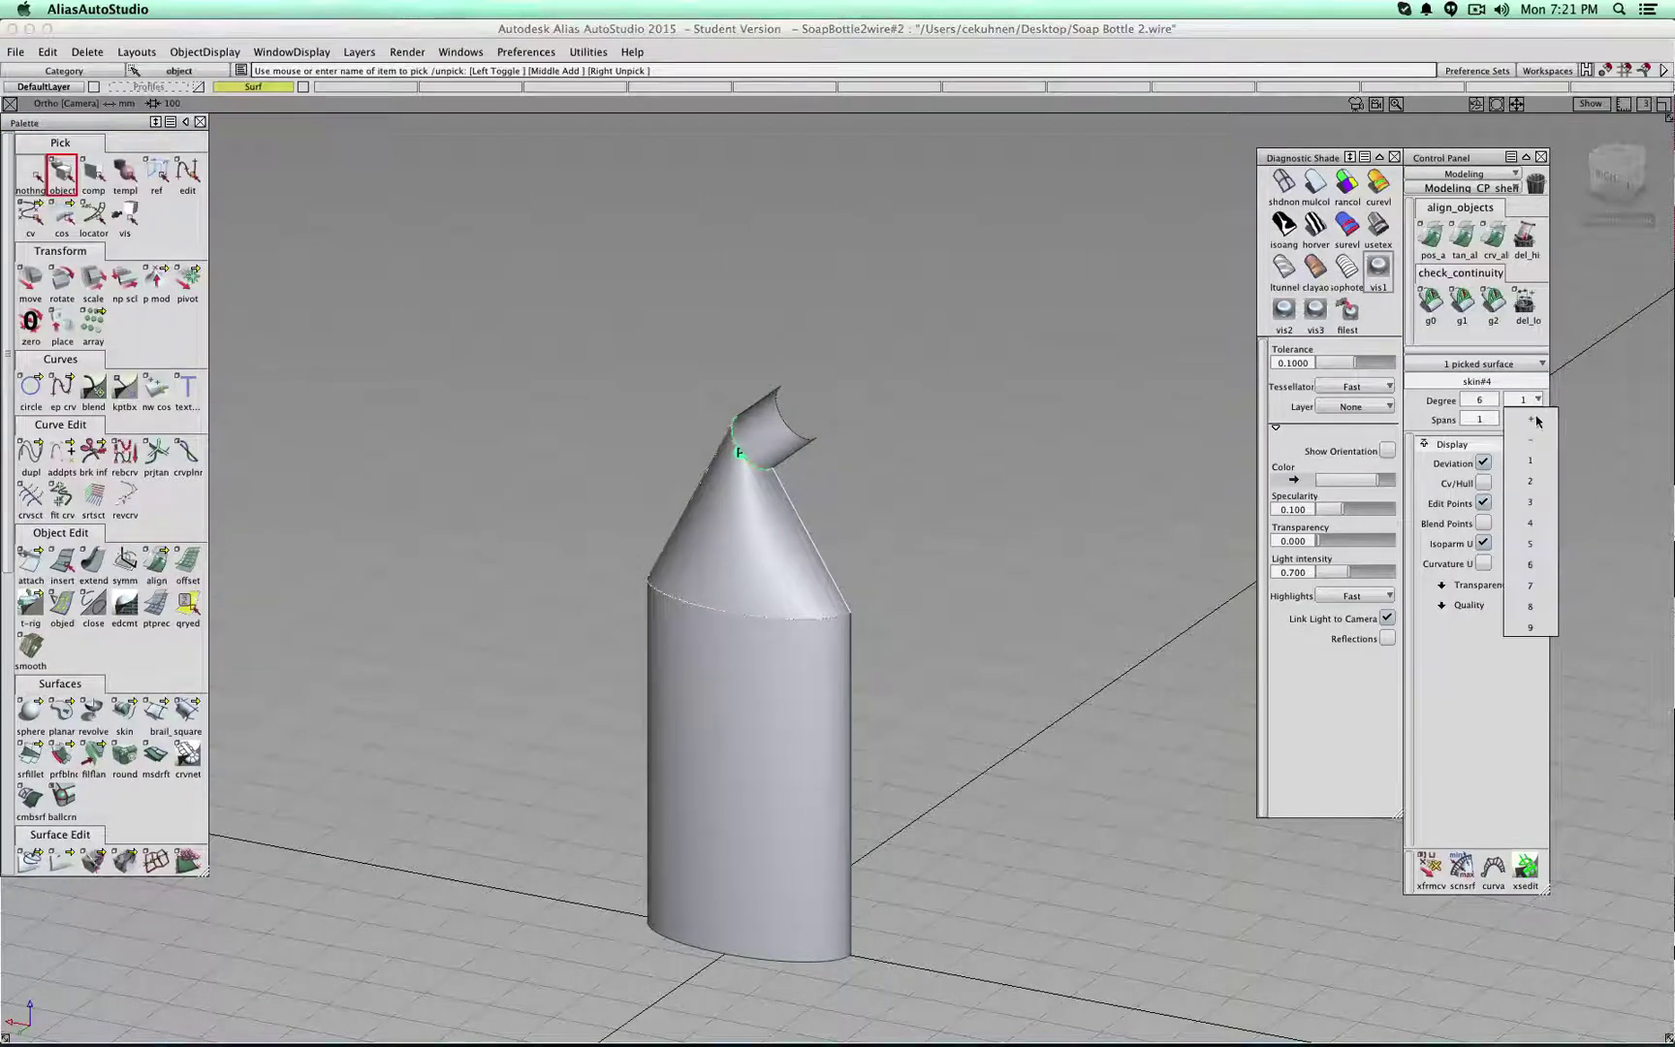
click(1530, 523)
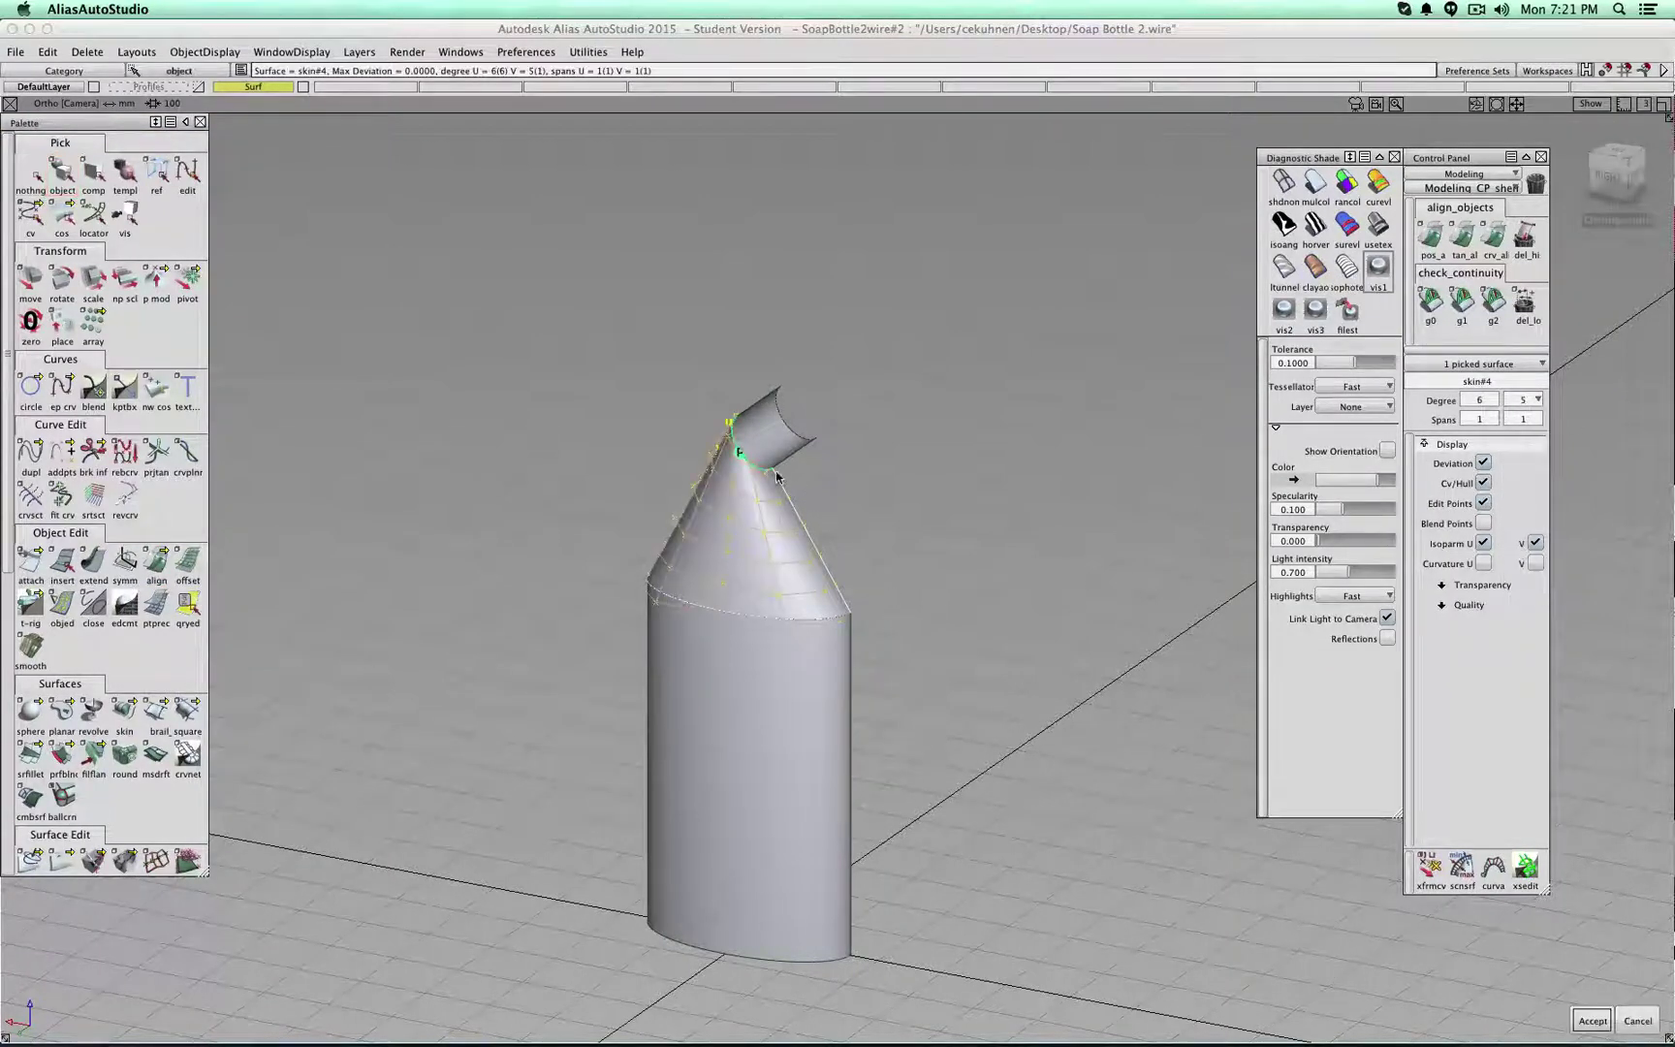
click(1591, 1019)
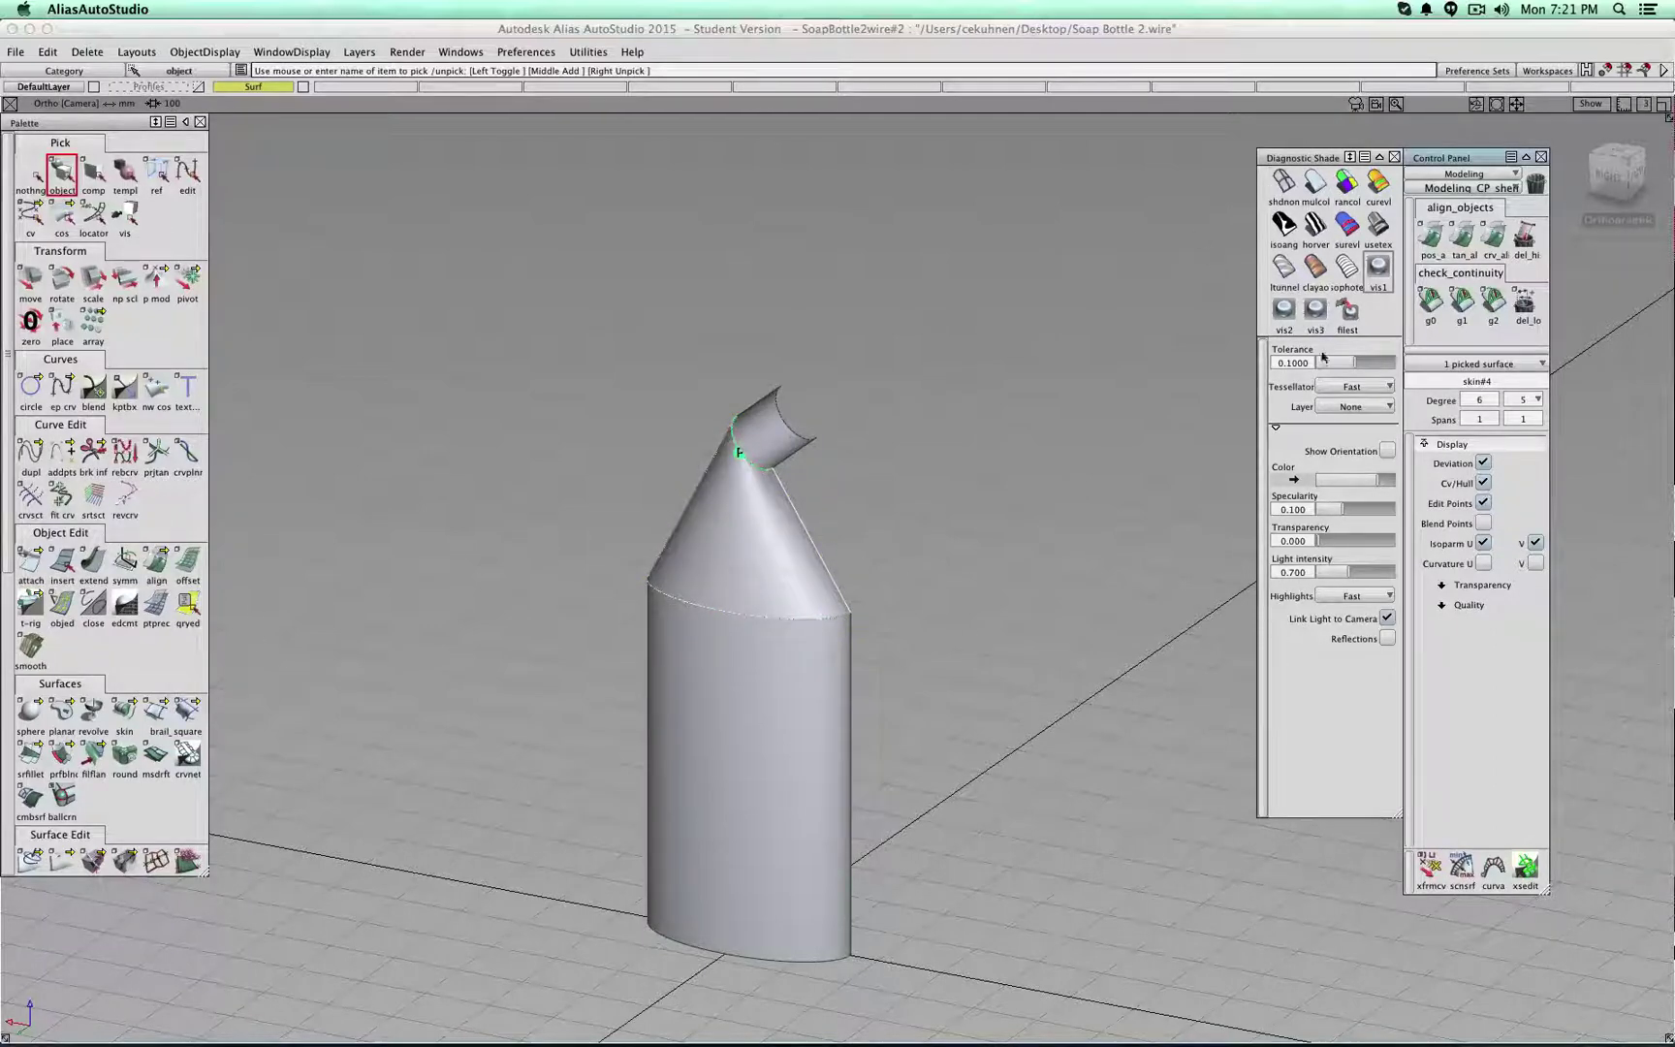
click(1524, 302)
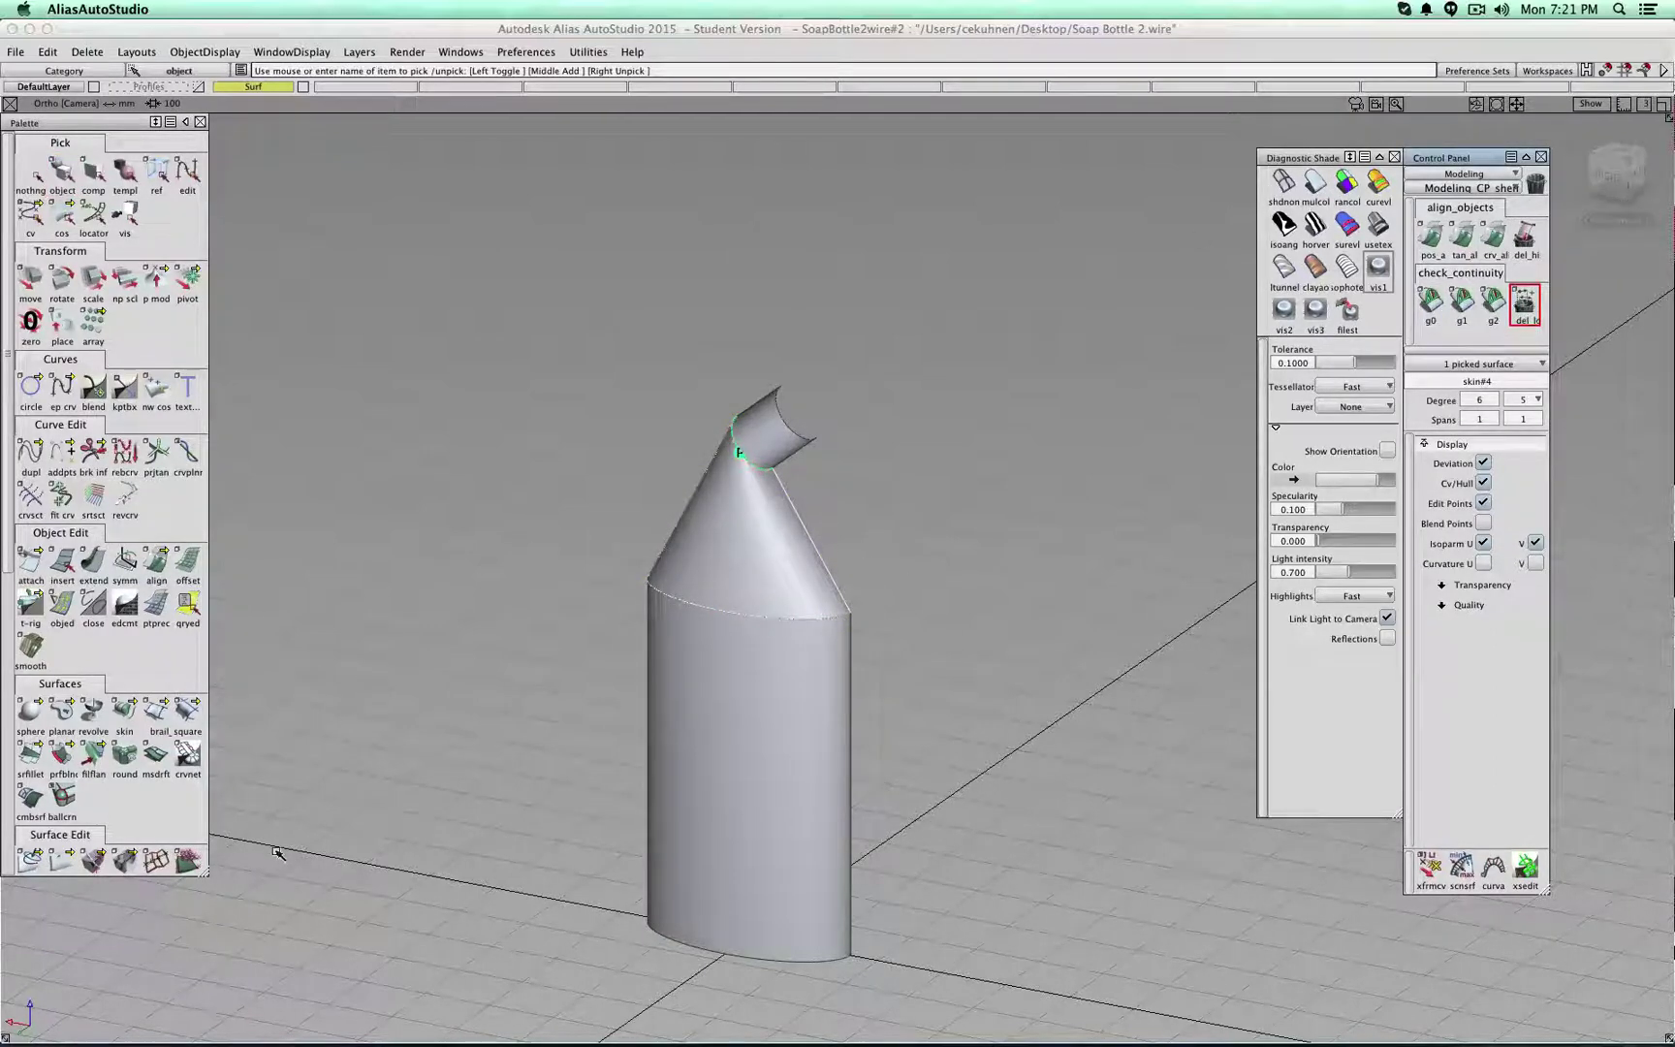
- Align the shoulder skin's lower edge to the body's top edge with G2 continuity
double_click(152, 573)
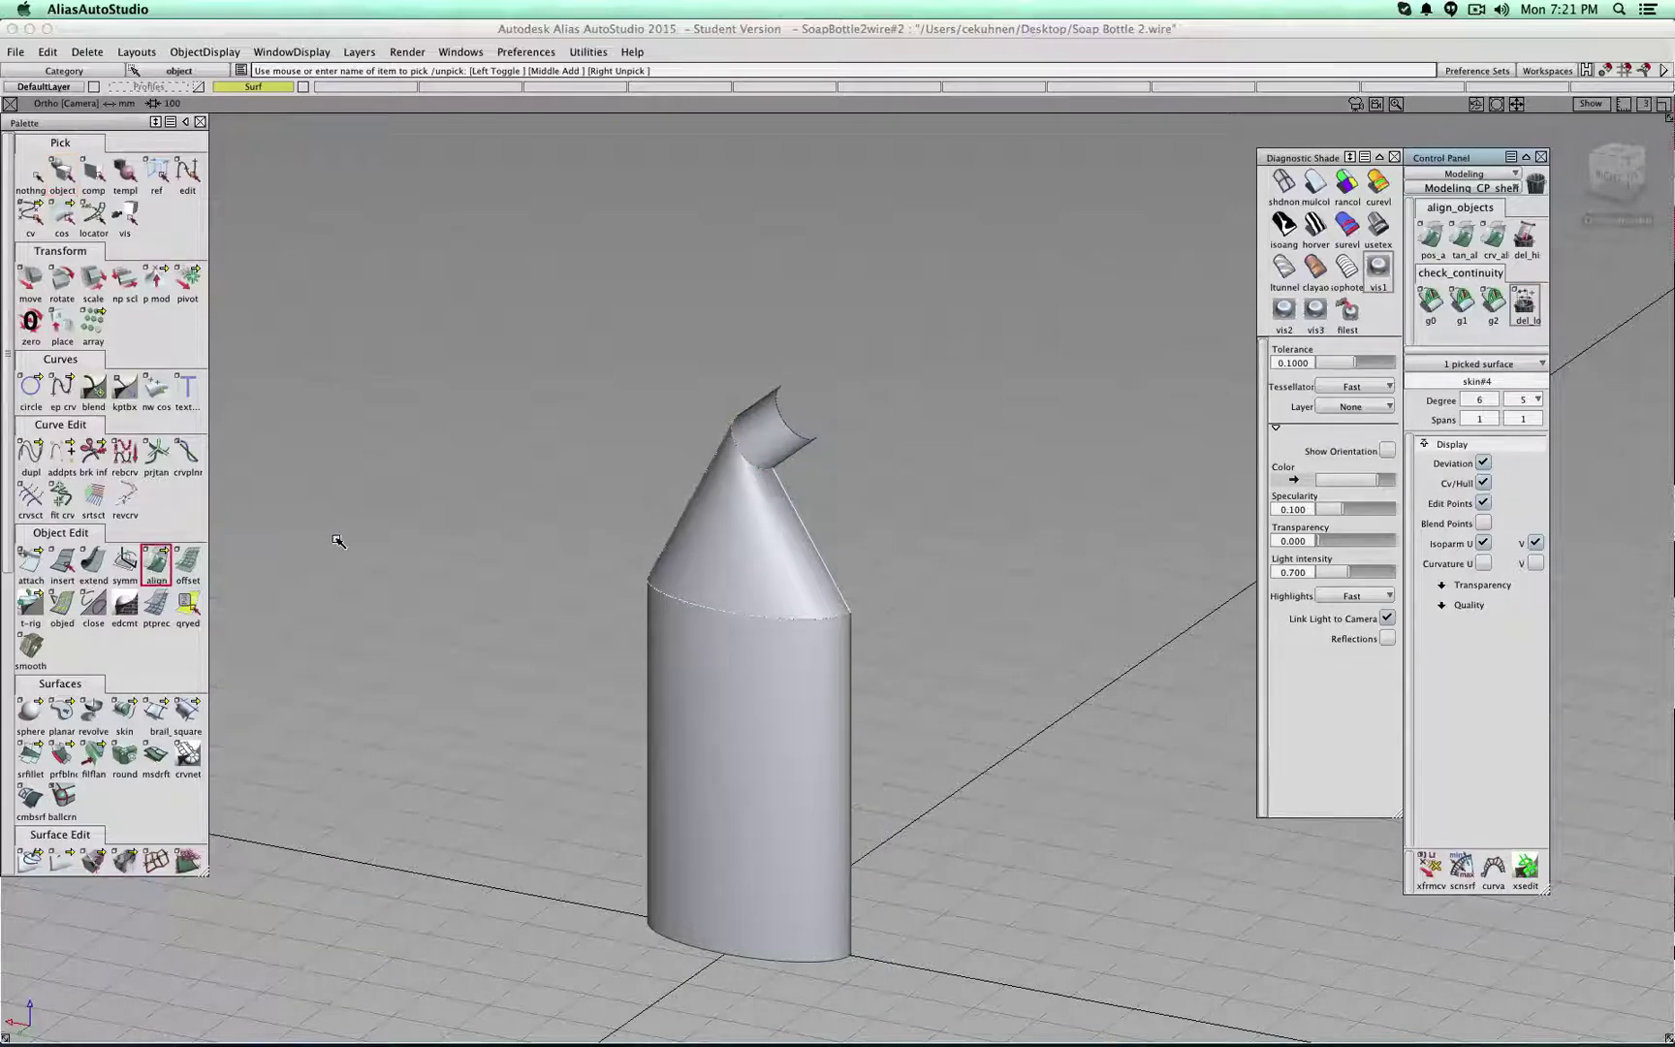
click(706, 590)
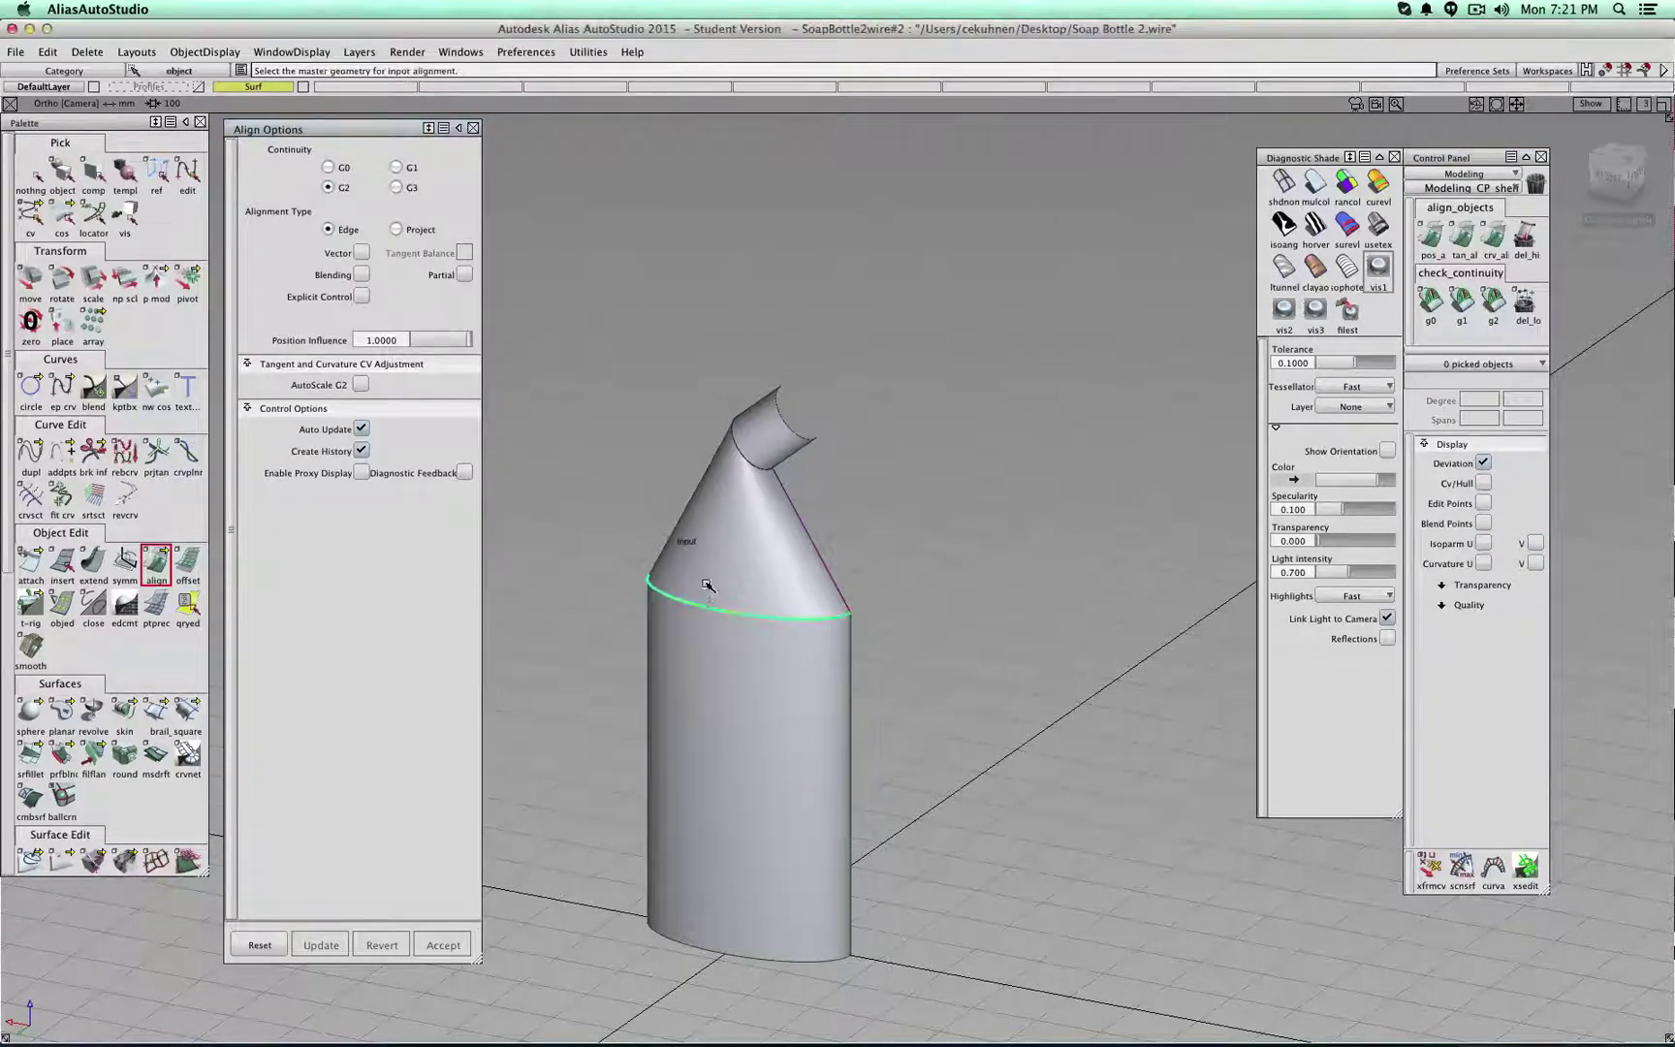
click(718, 651)
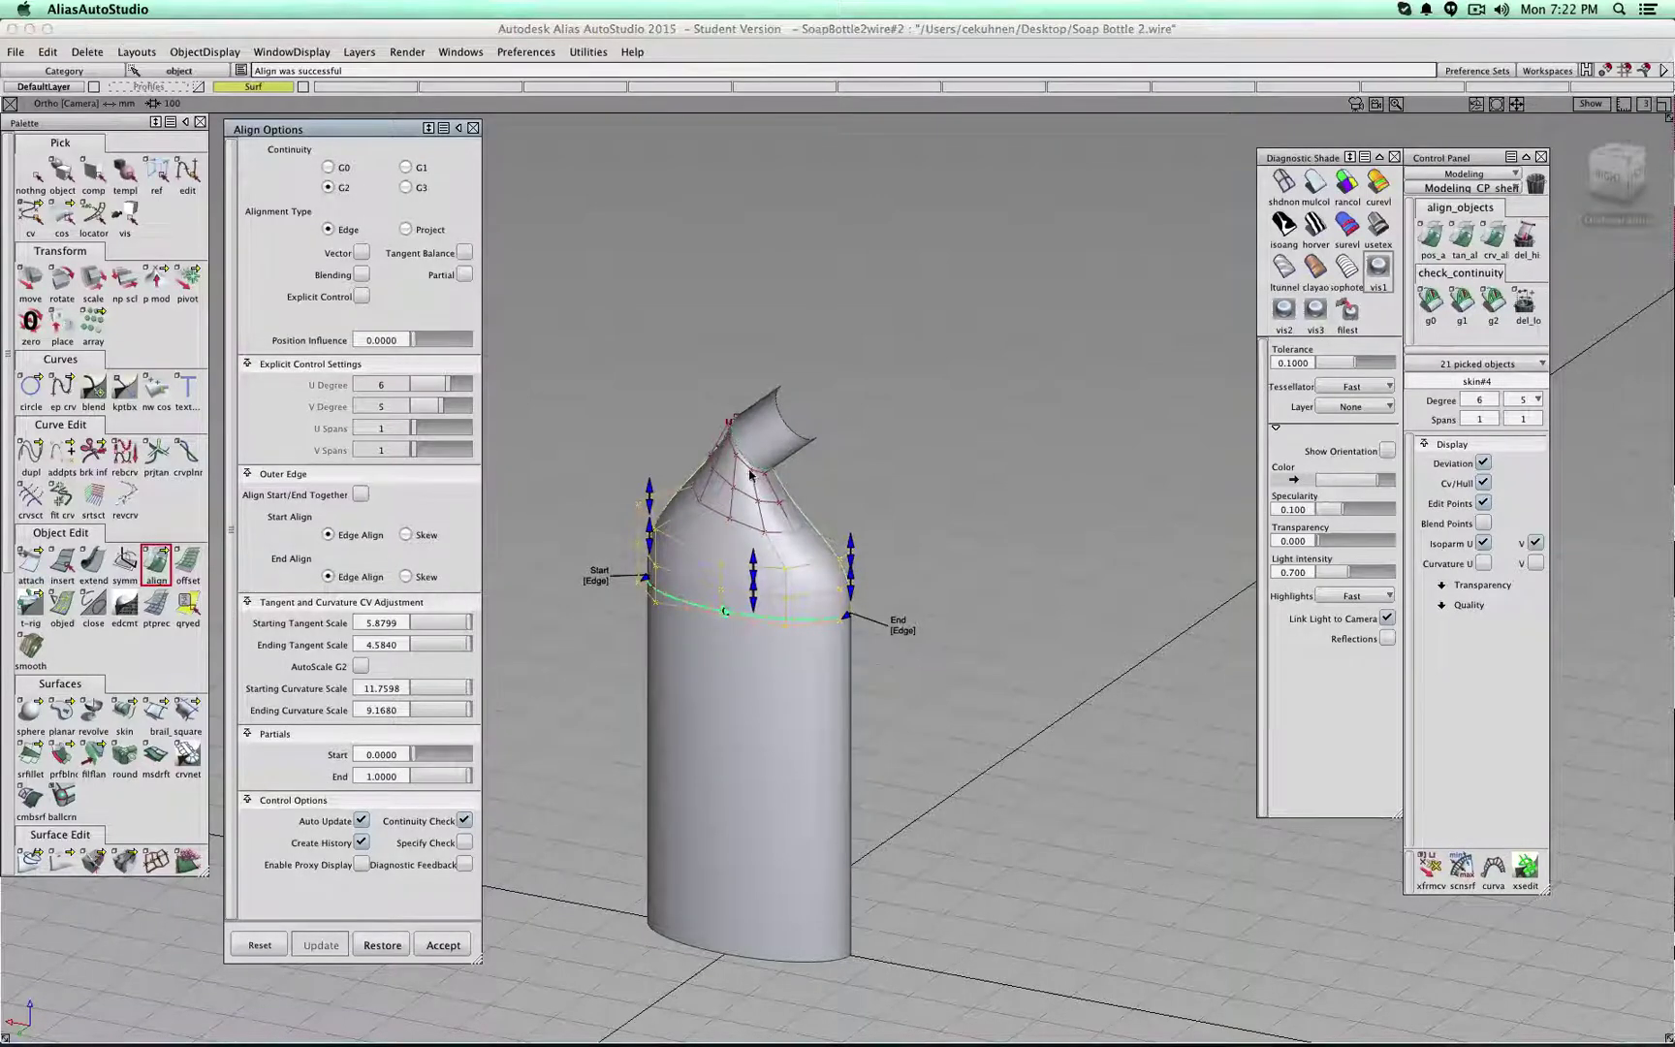
- Align the shoulder skin's upper edge to the neck's lower edge with G2 continuity
scroll(748, 475, up, 5)
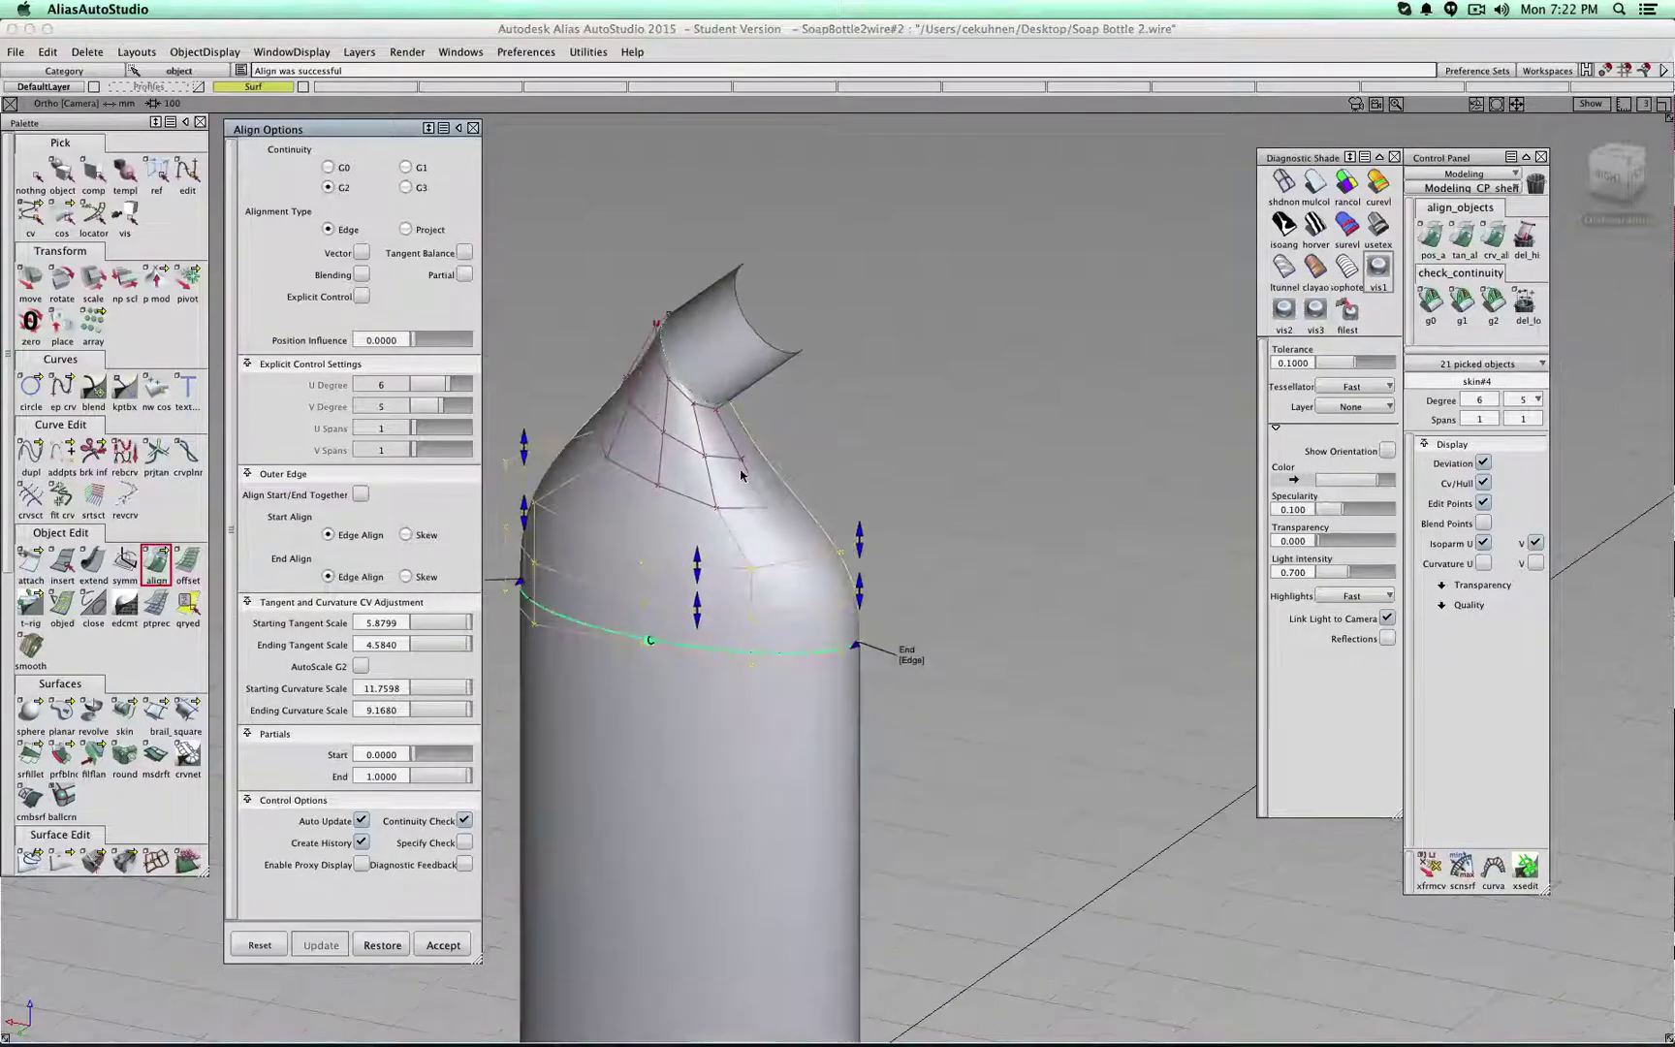
alt+shift+middle_drag(761, 475, 942, 493)
ctrl+shift+drag(949, 489, 951, 446)
click(795, 502)
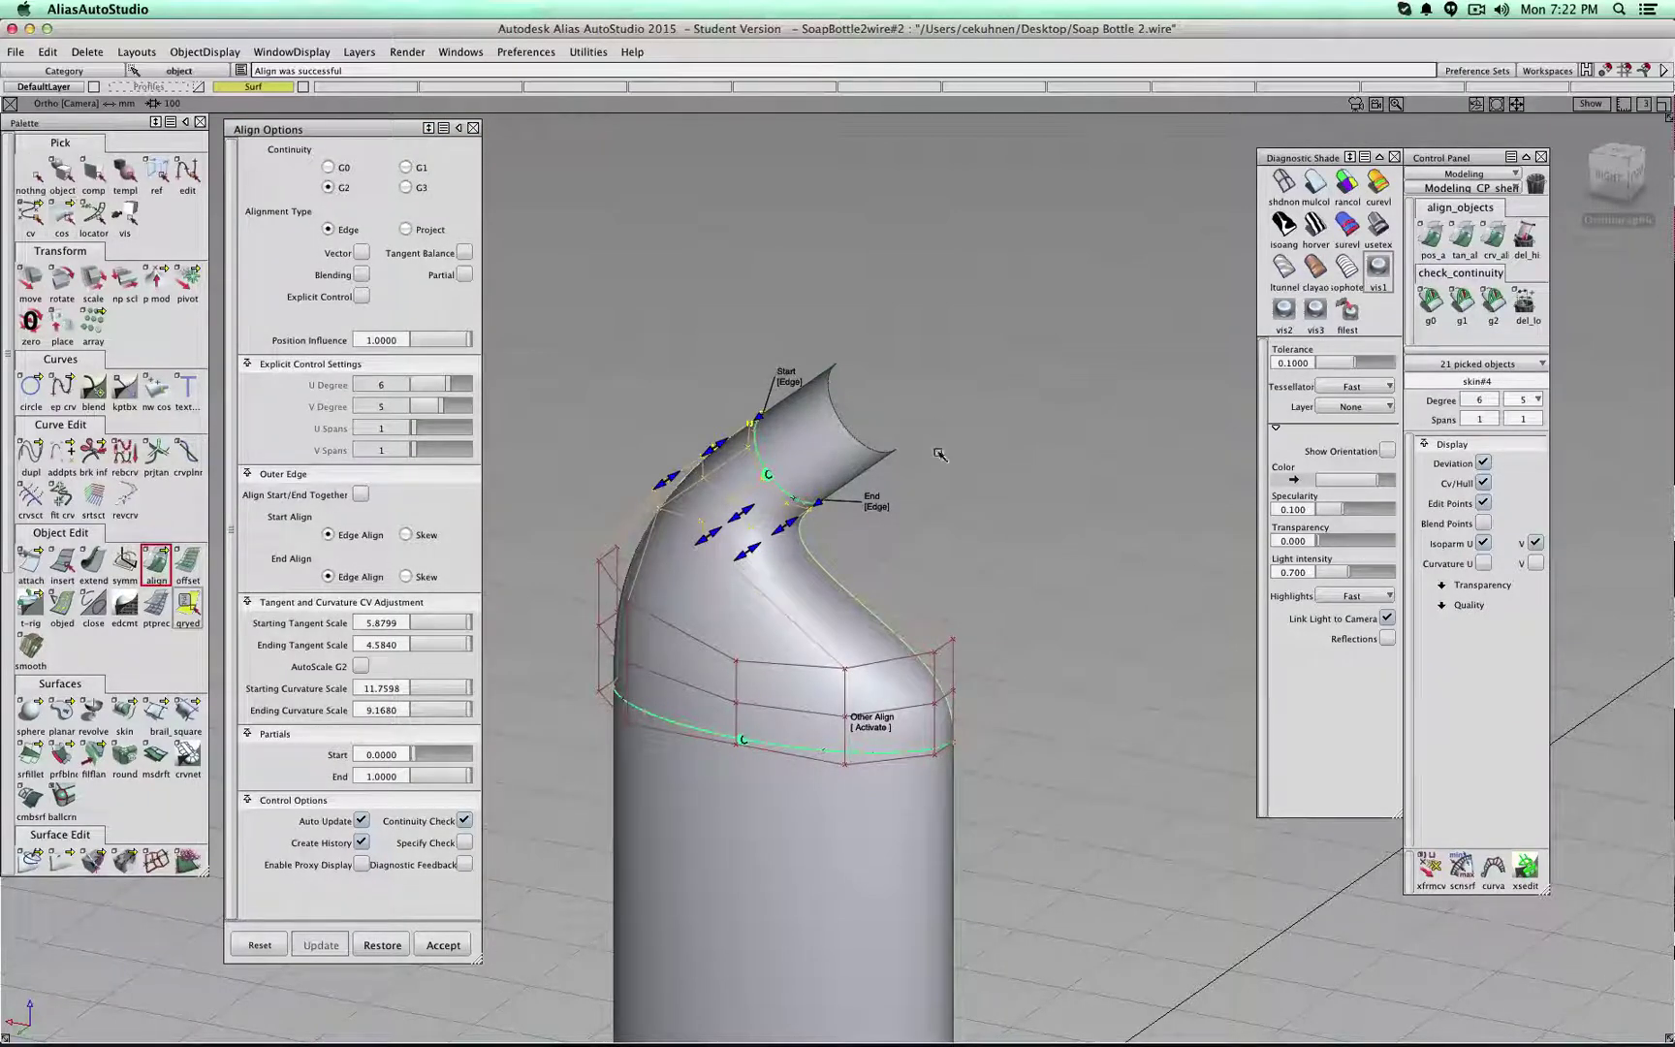
ctrl+shift+drag(1024, 466, 1024, 428)
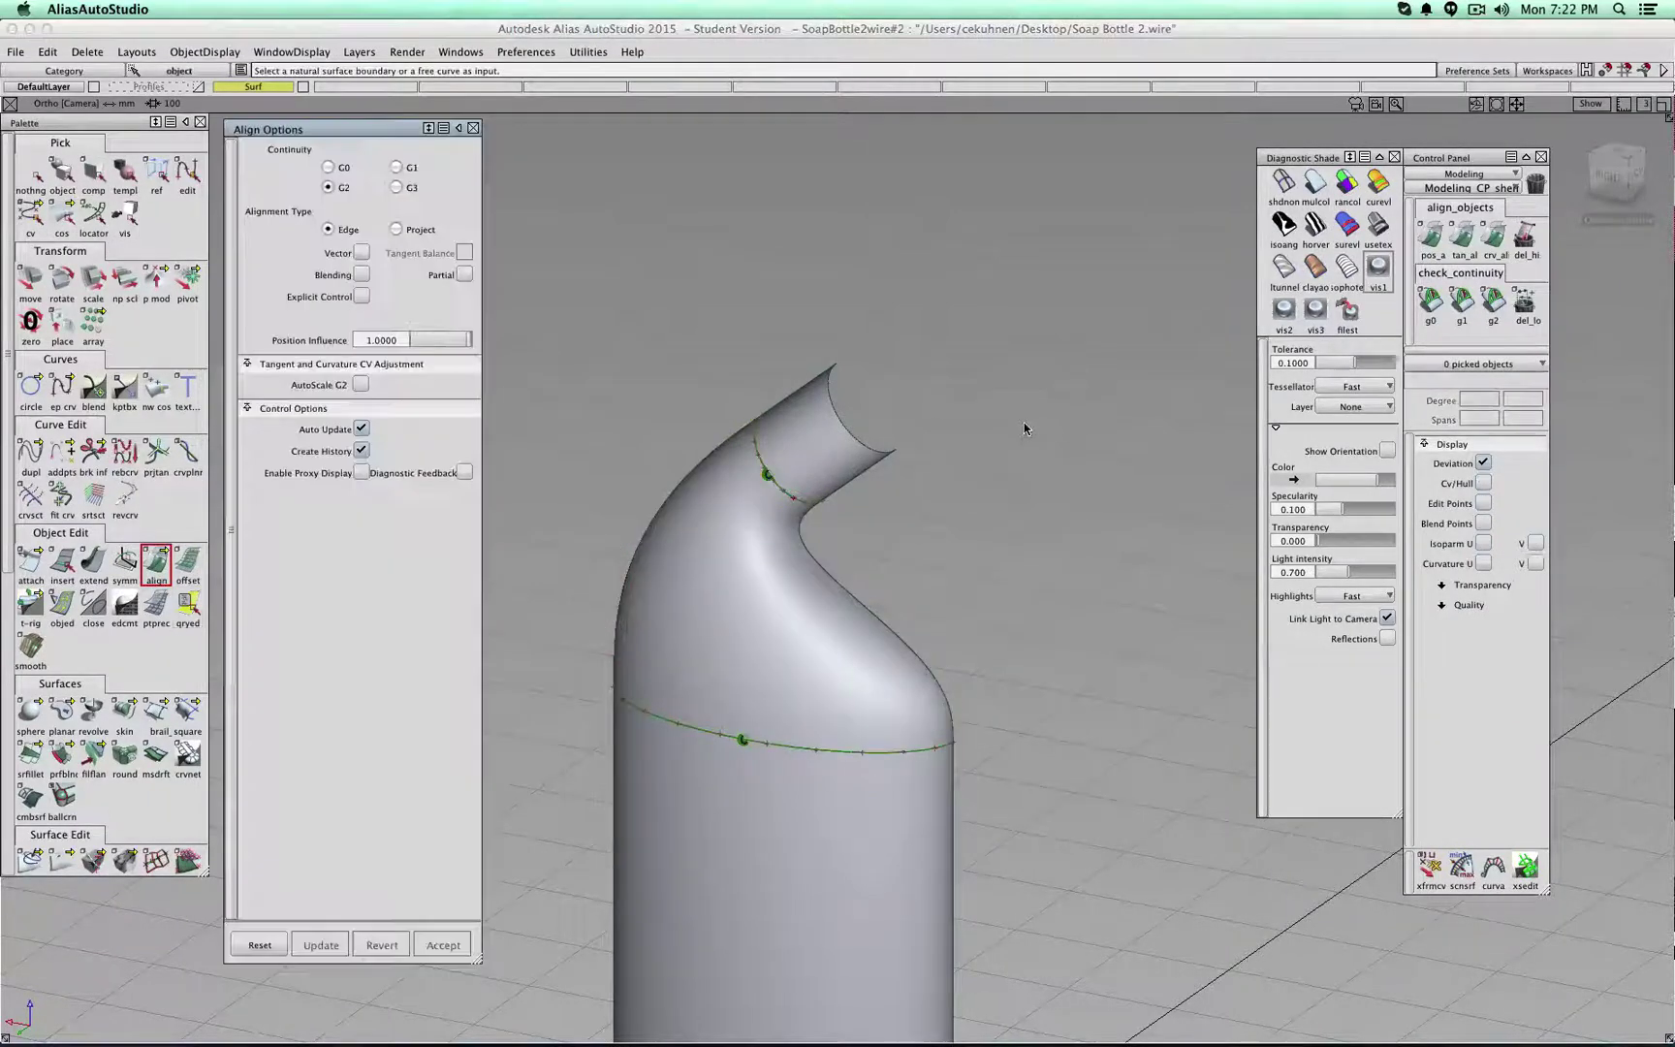
- Close the alignment options and turn on symmetry for the Surf layer
click(473, 127)
drag(272, 90, 271, 161)
alt+shift+drag(909, 339, 852, 467)
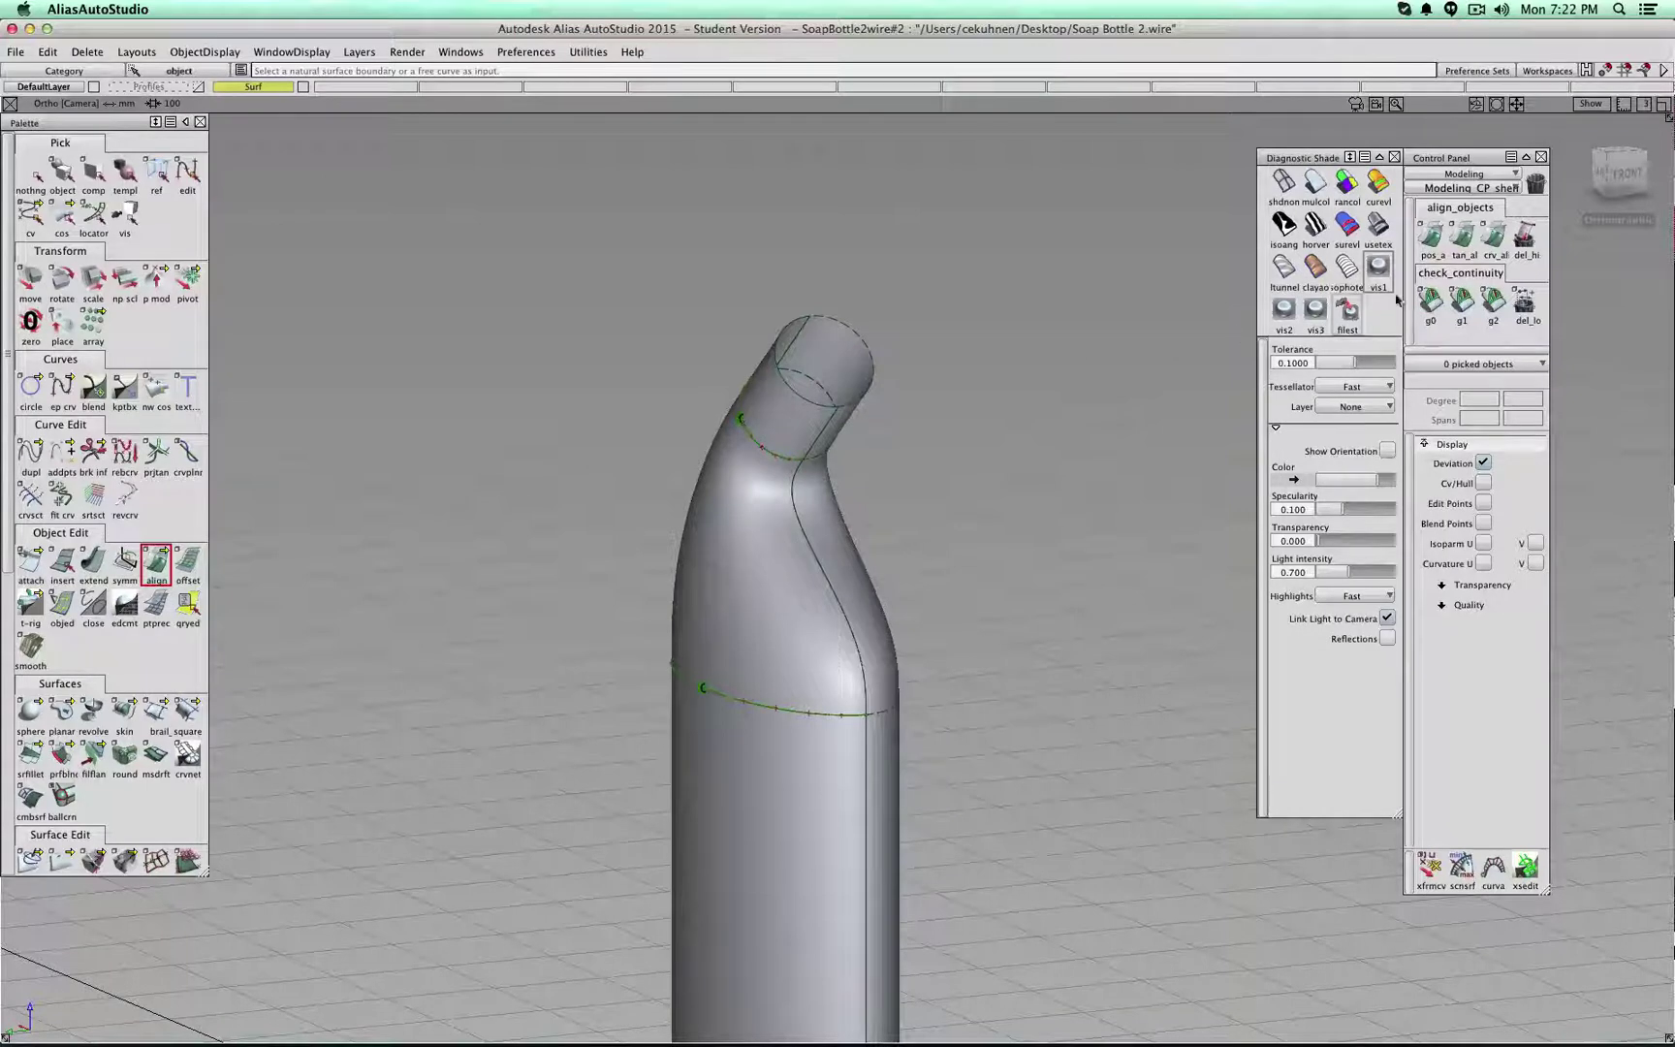
- Check G1 continuity along the front and back mirror seams of the body, shoulder and neck
click(1462, 300)
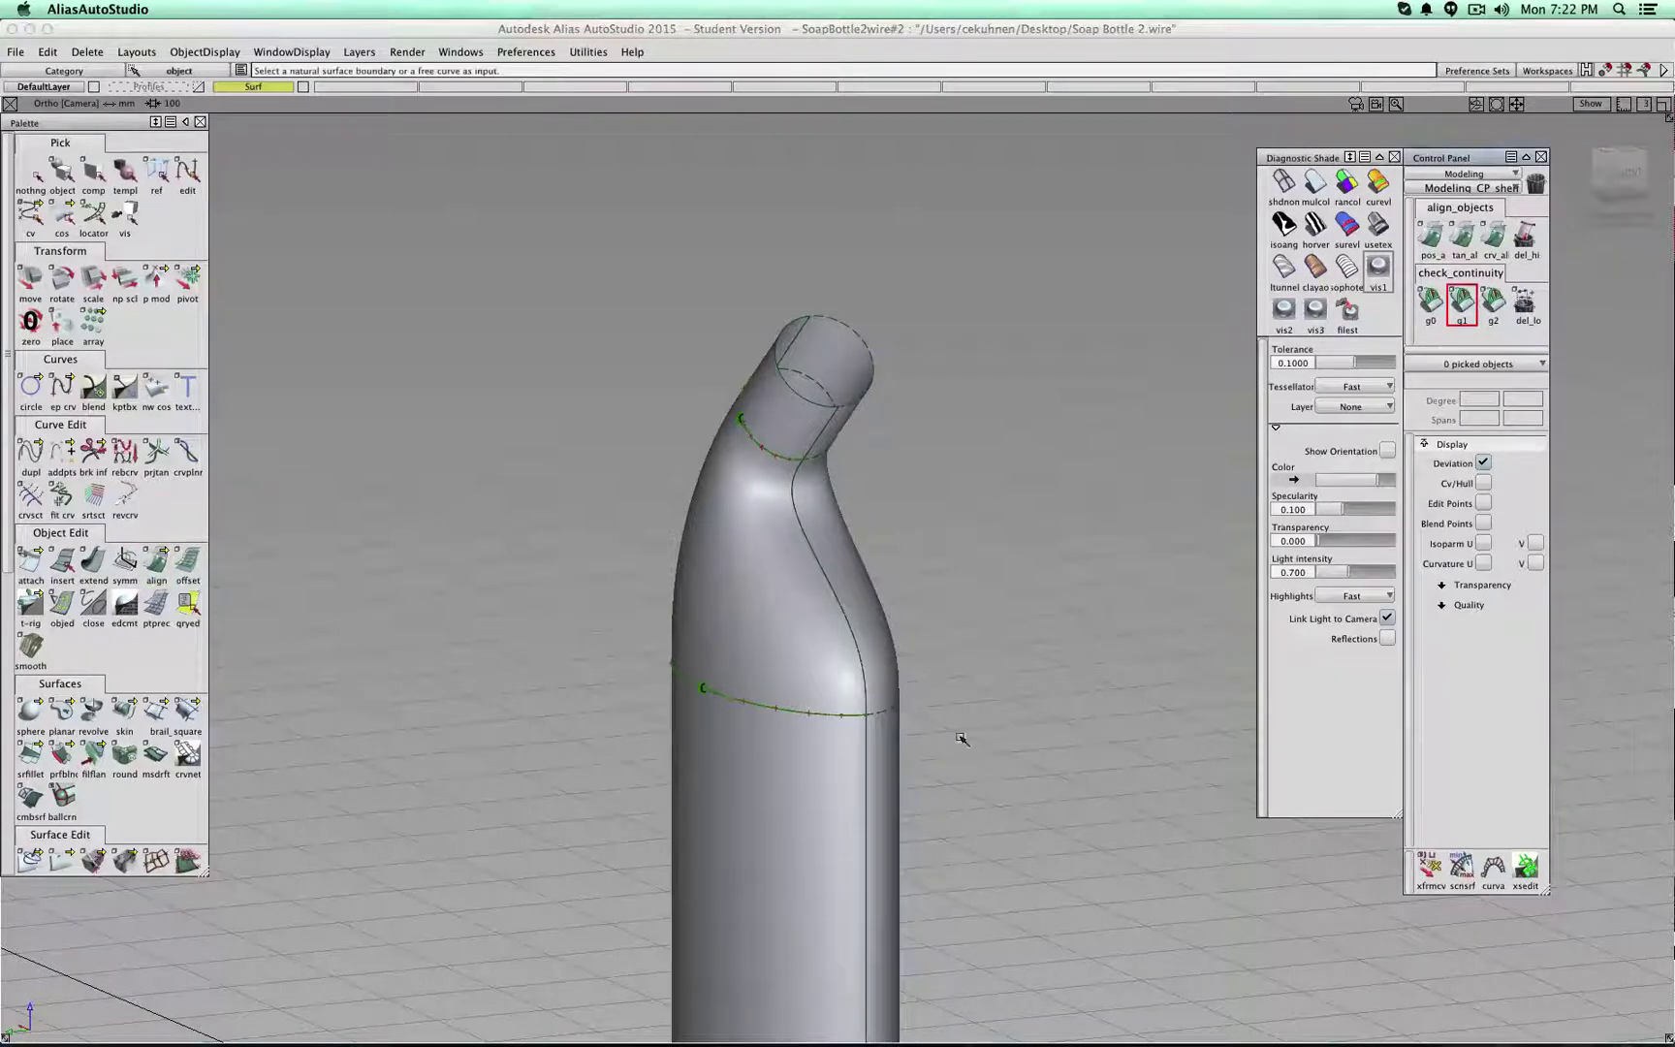
click(869, 741)
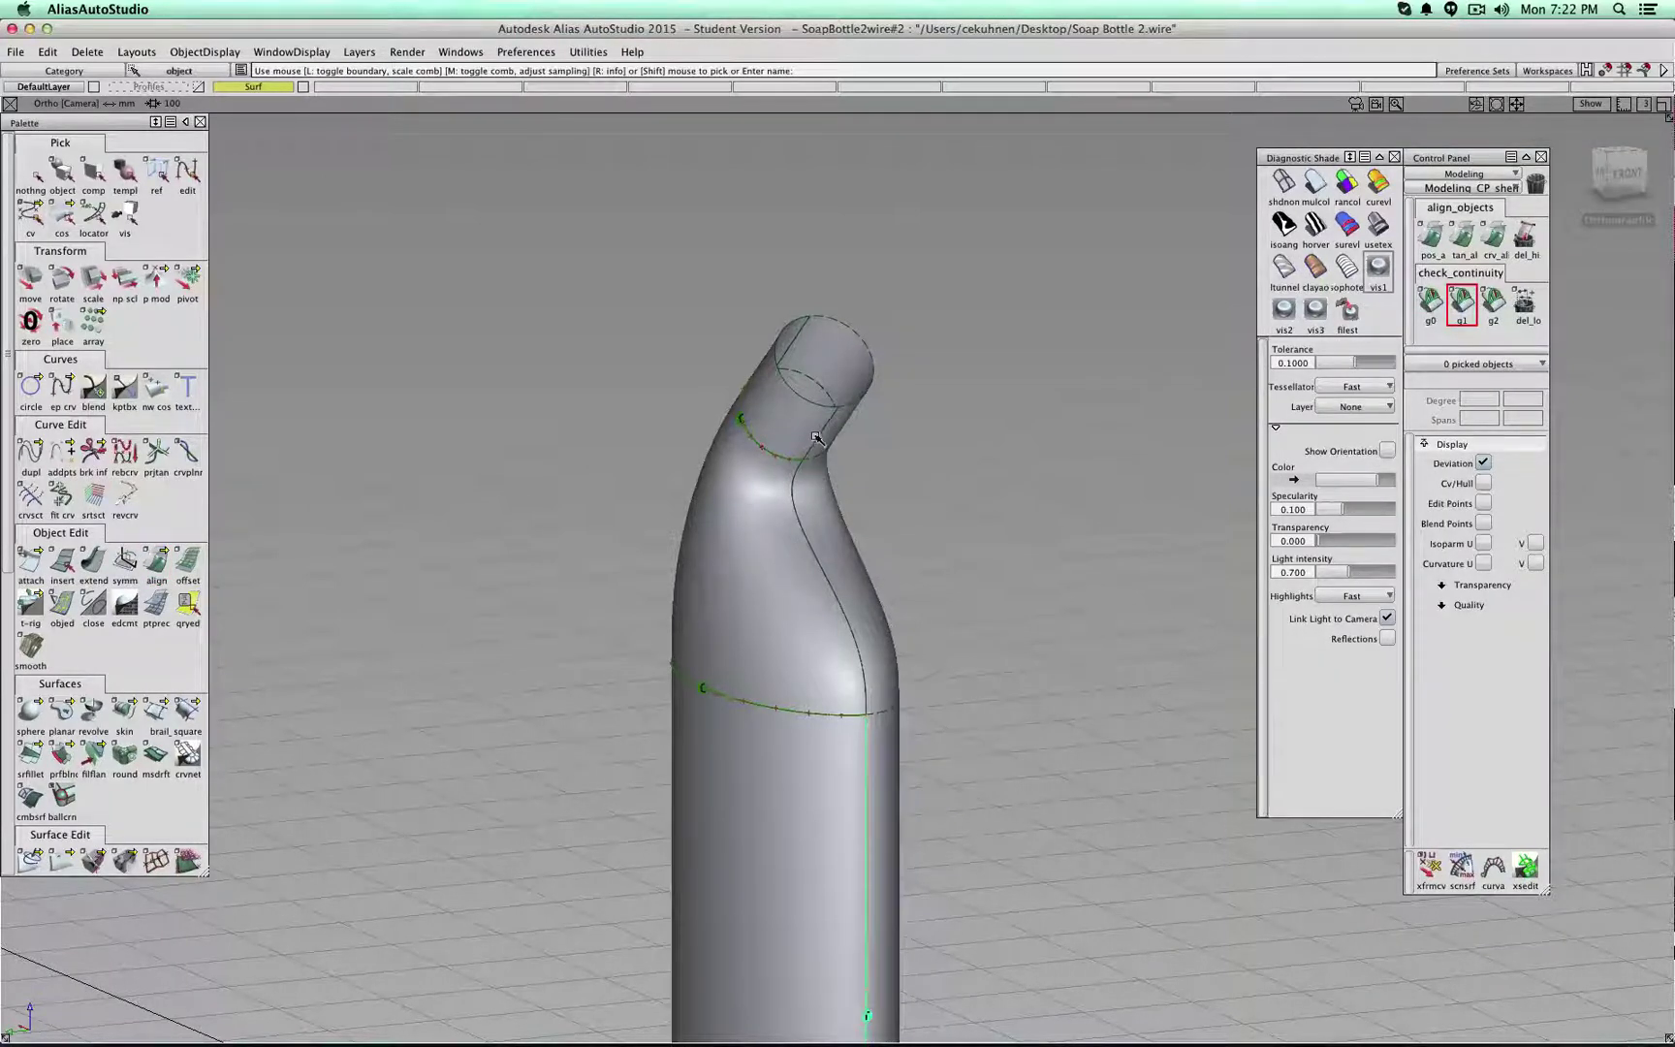
click(795, 485)
alt+shift+drag(689, 693, 739, 685)
click(746, 657)
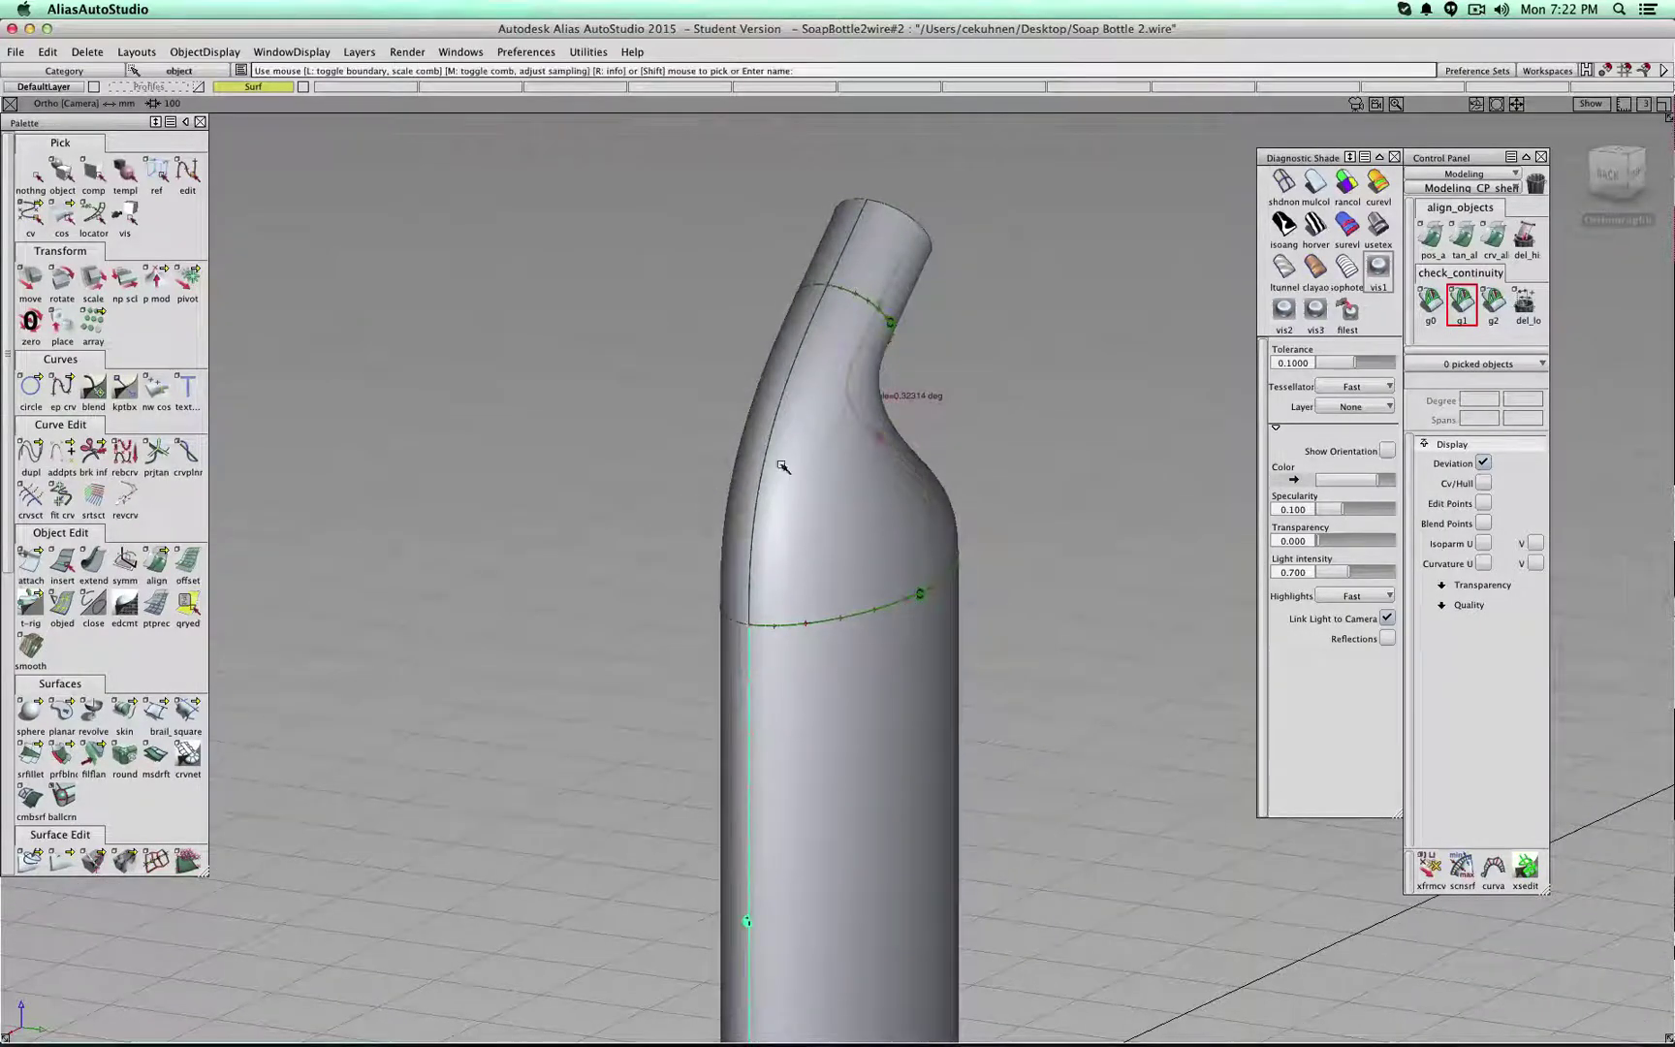
click(836, 267)
click(808, 328)
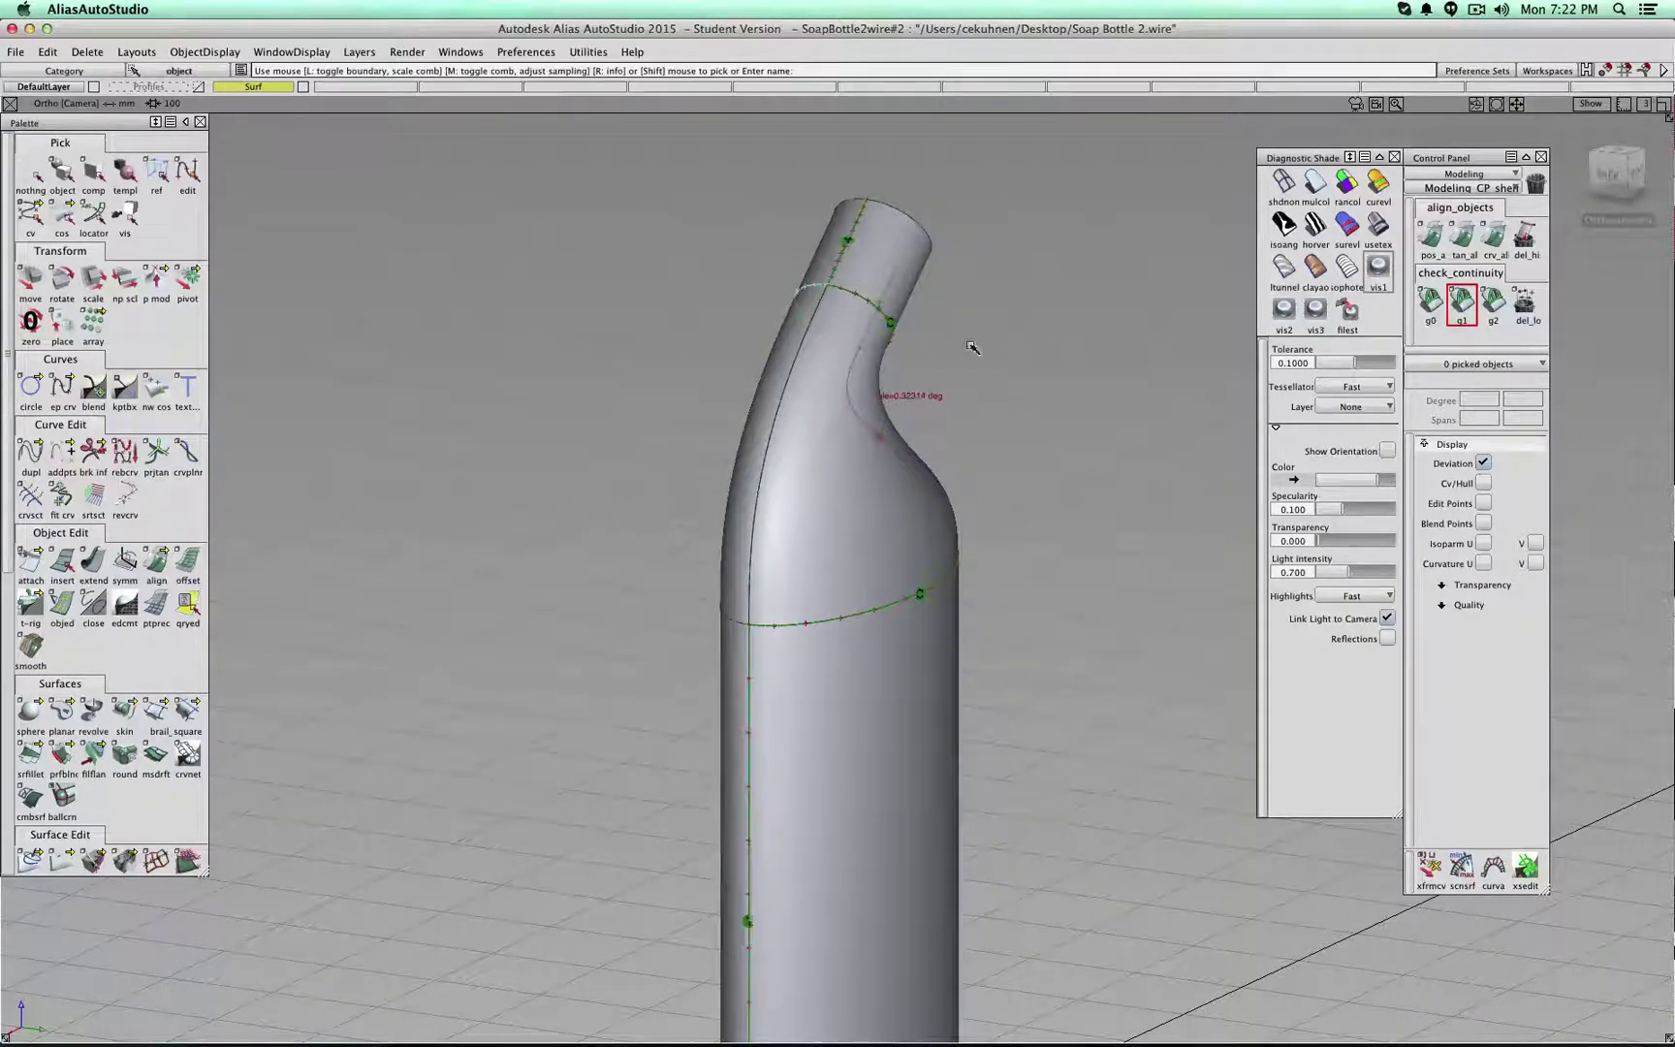
click(790, 373)
- Clear the continuity locators and check G0 continuity along the shoulder's front and back mirror seams
click(1431, 300)
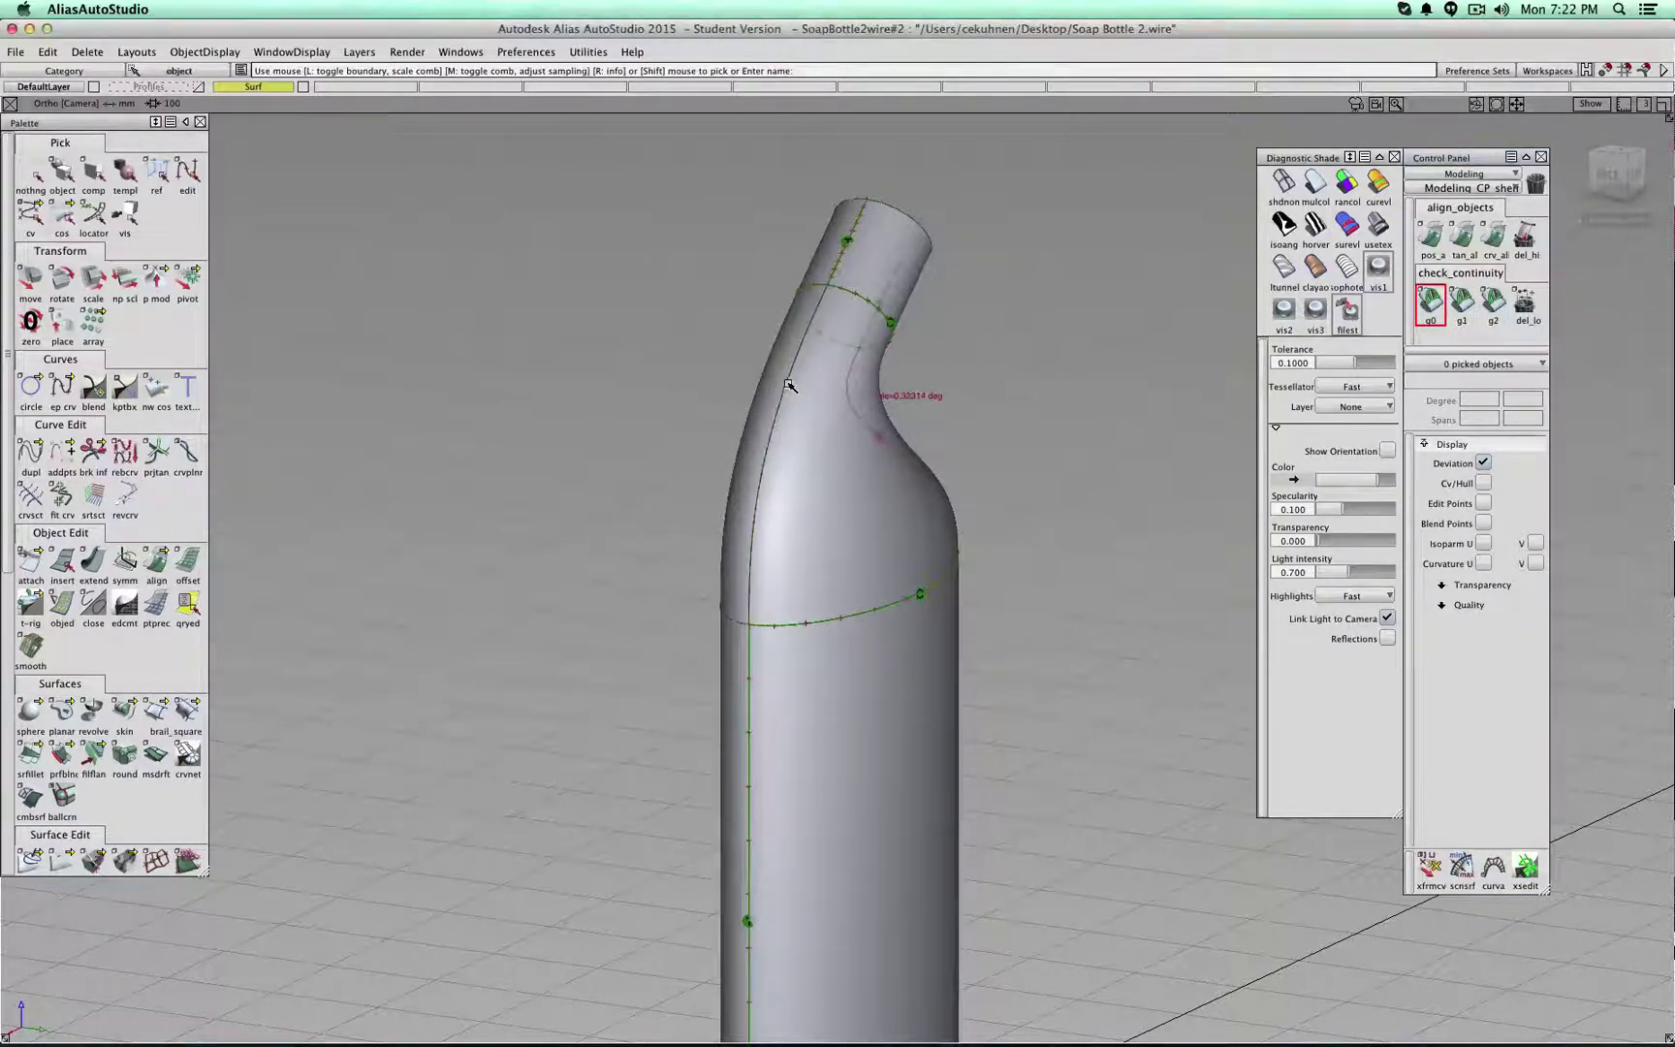
click(1429, 306)
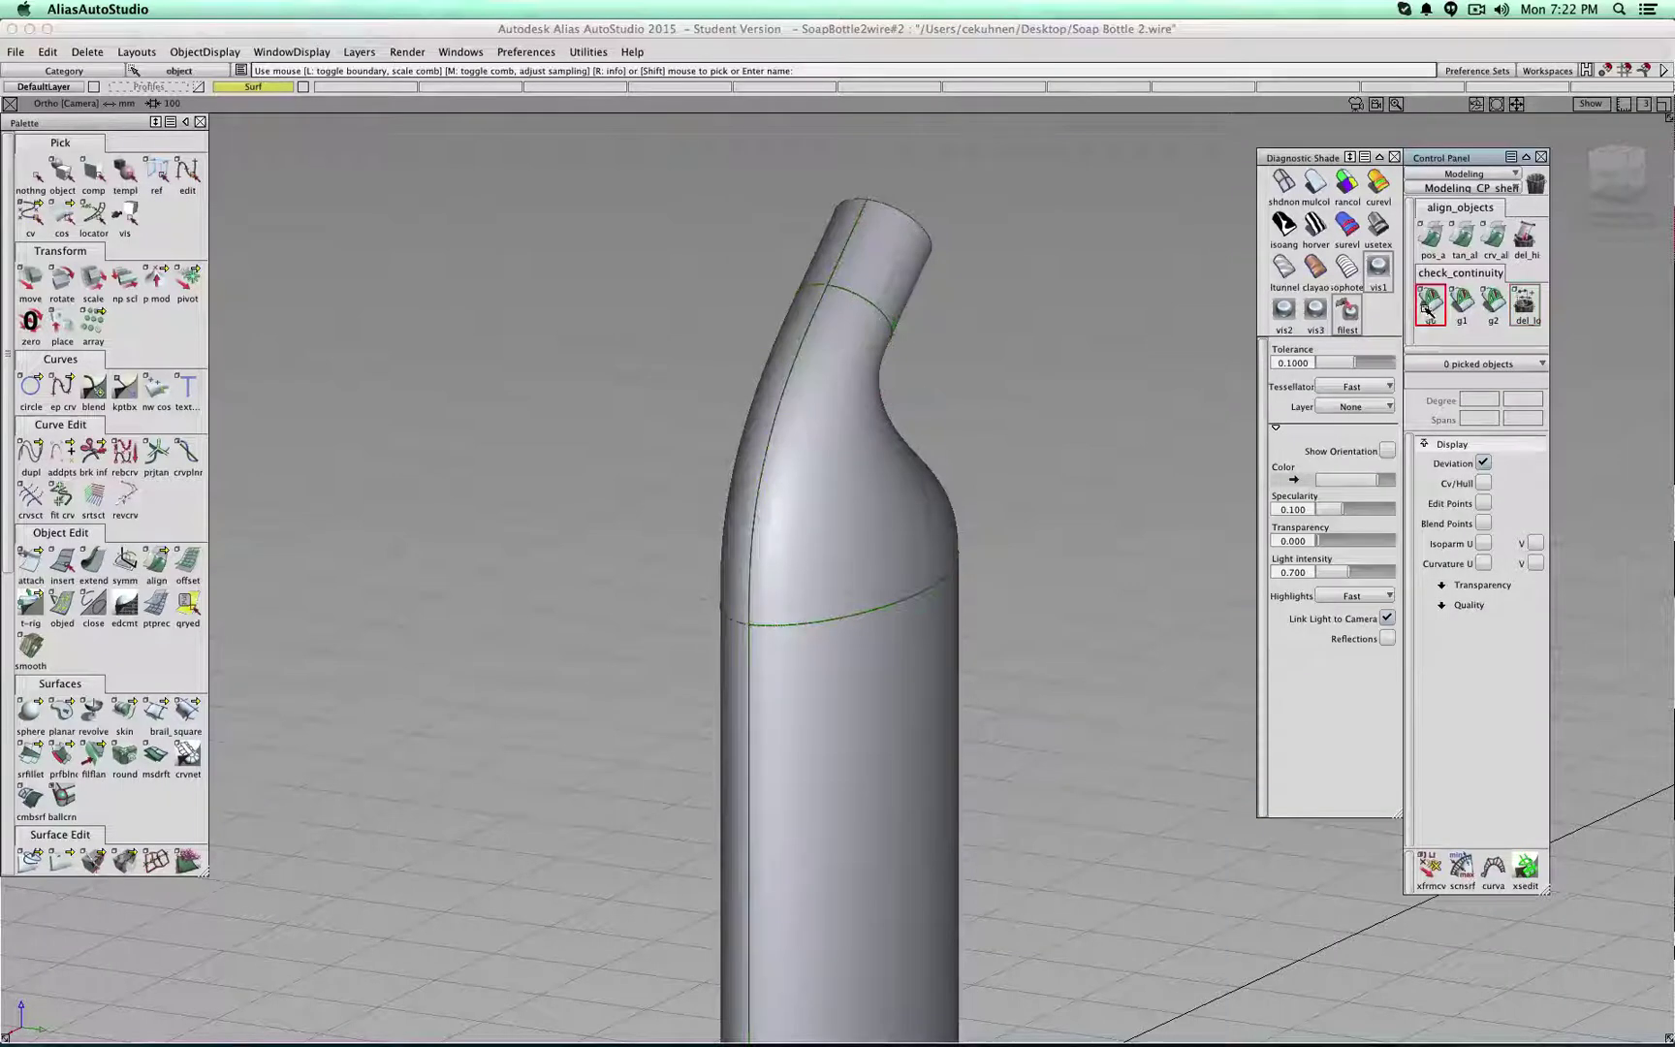
click(771, 444)
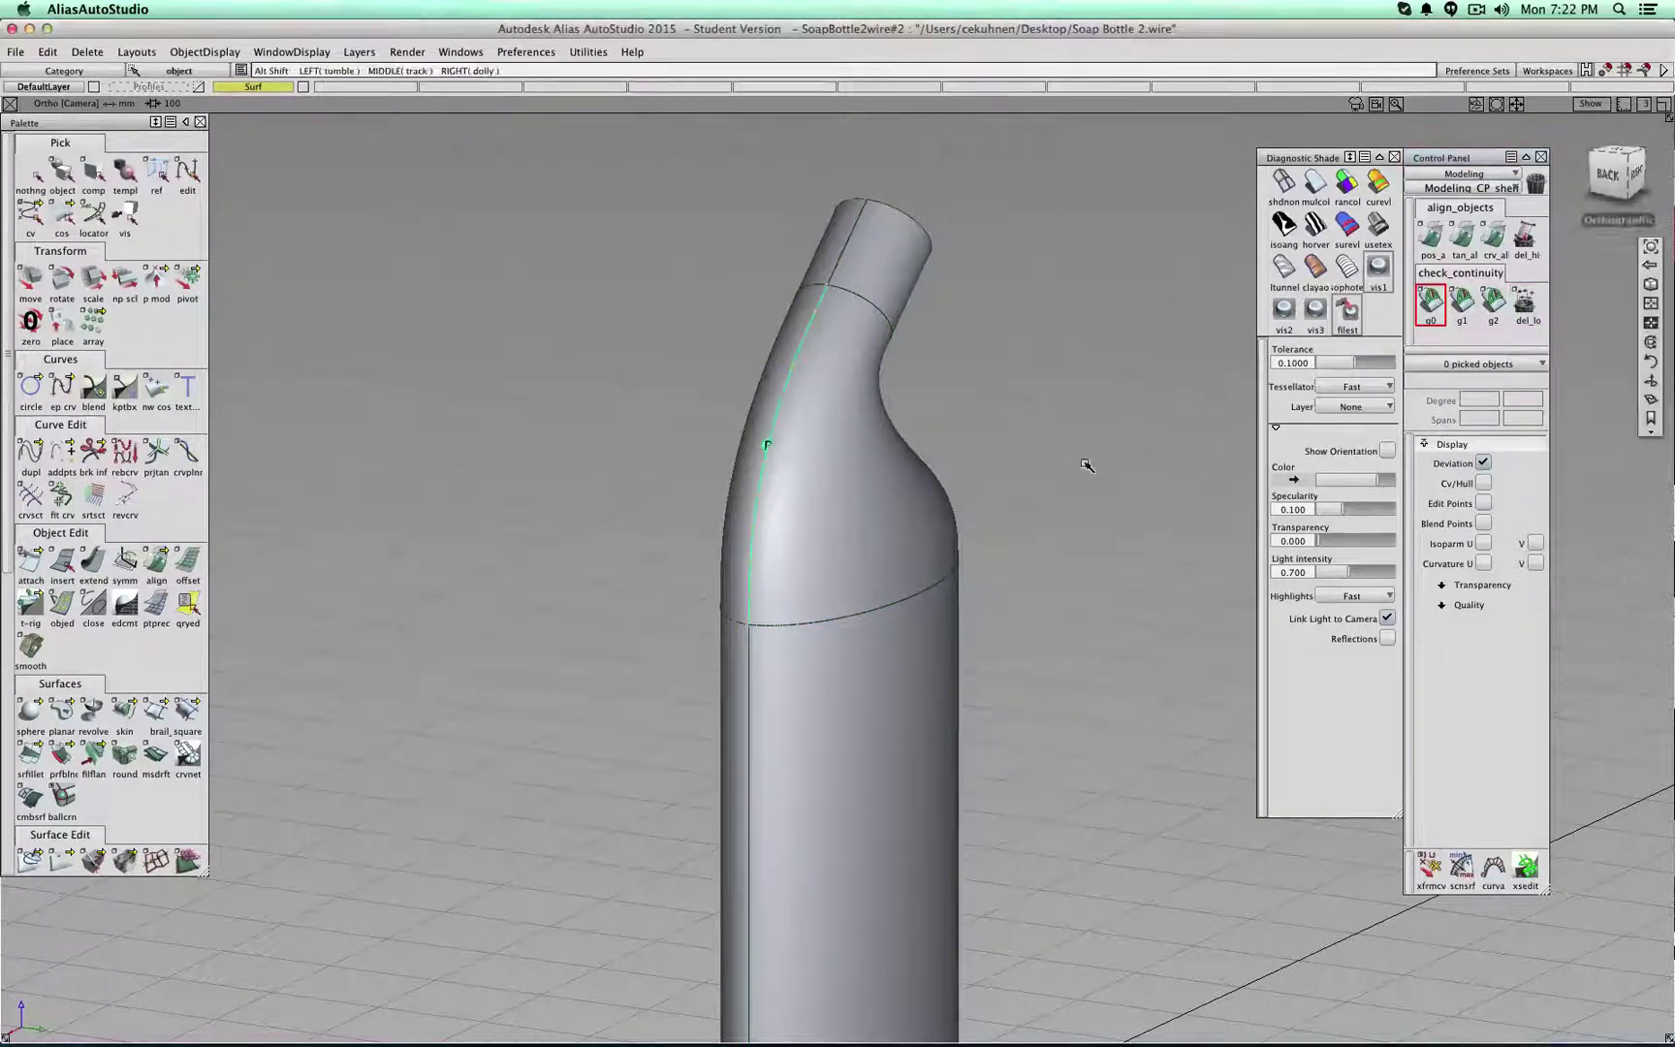
alt+shift+drag(1087, 463, 911, 455)
click(1524, 304)
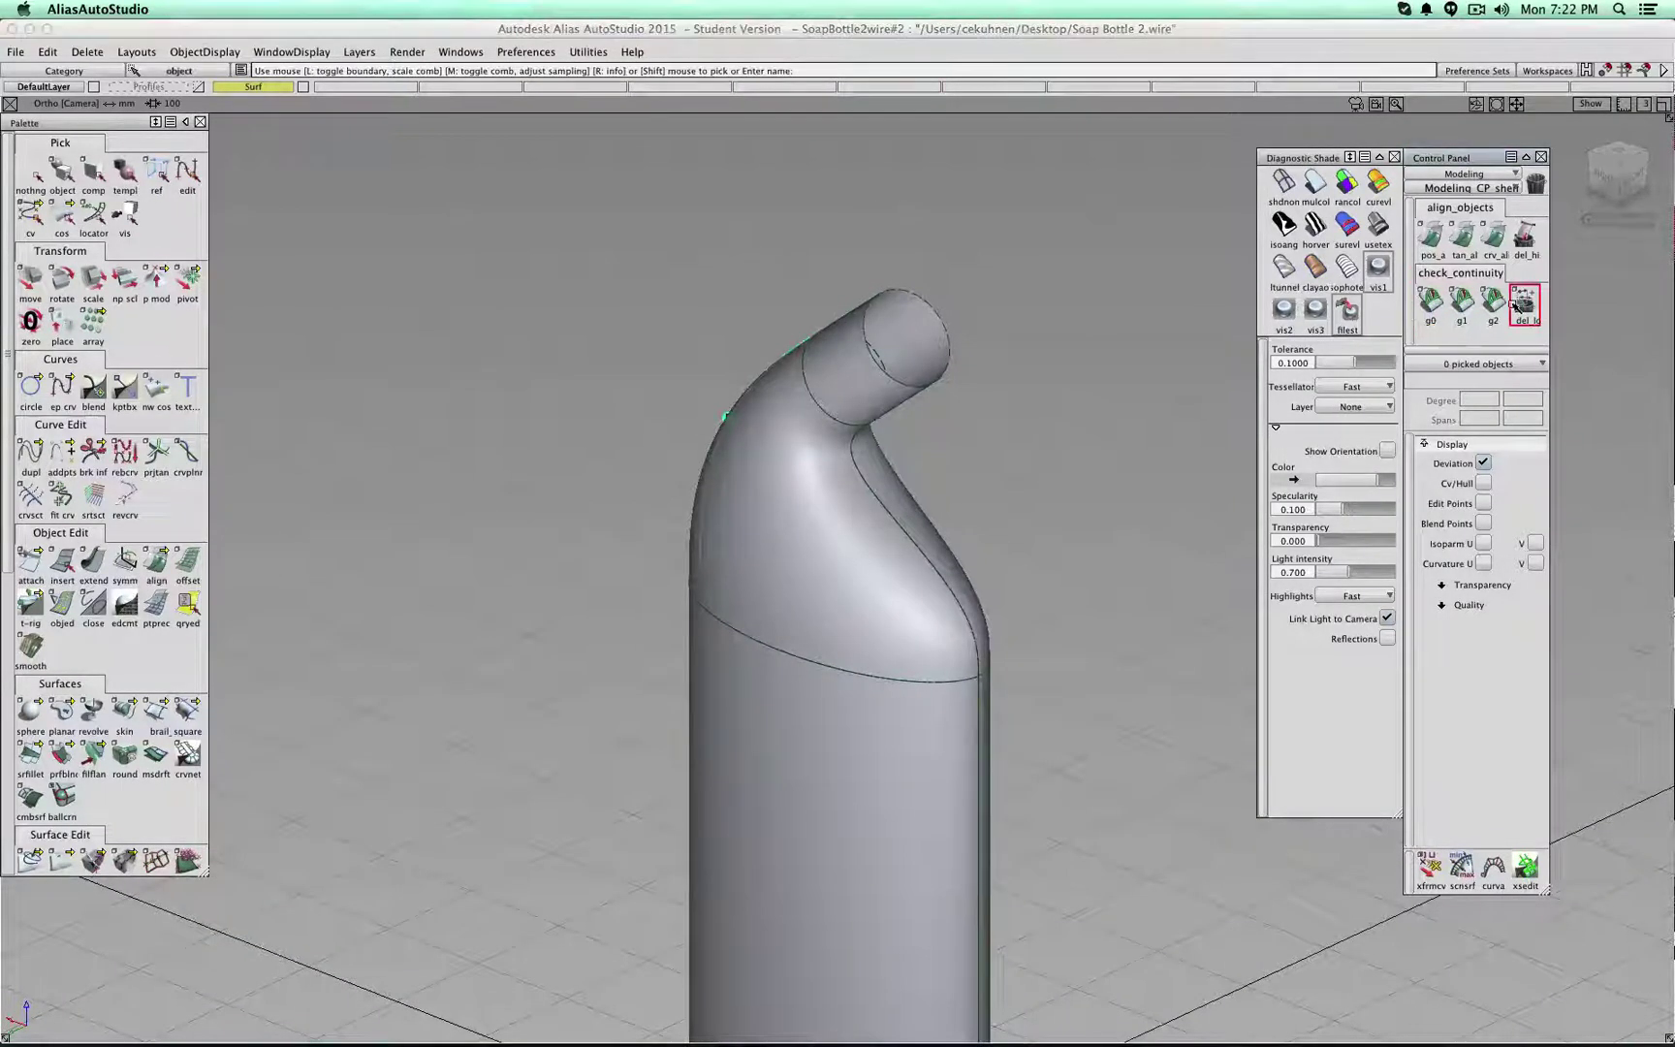
click(1431, 304)
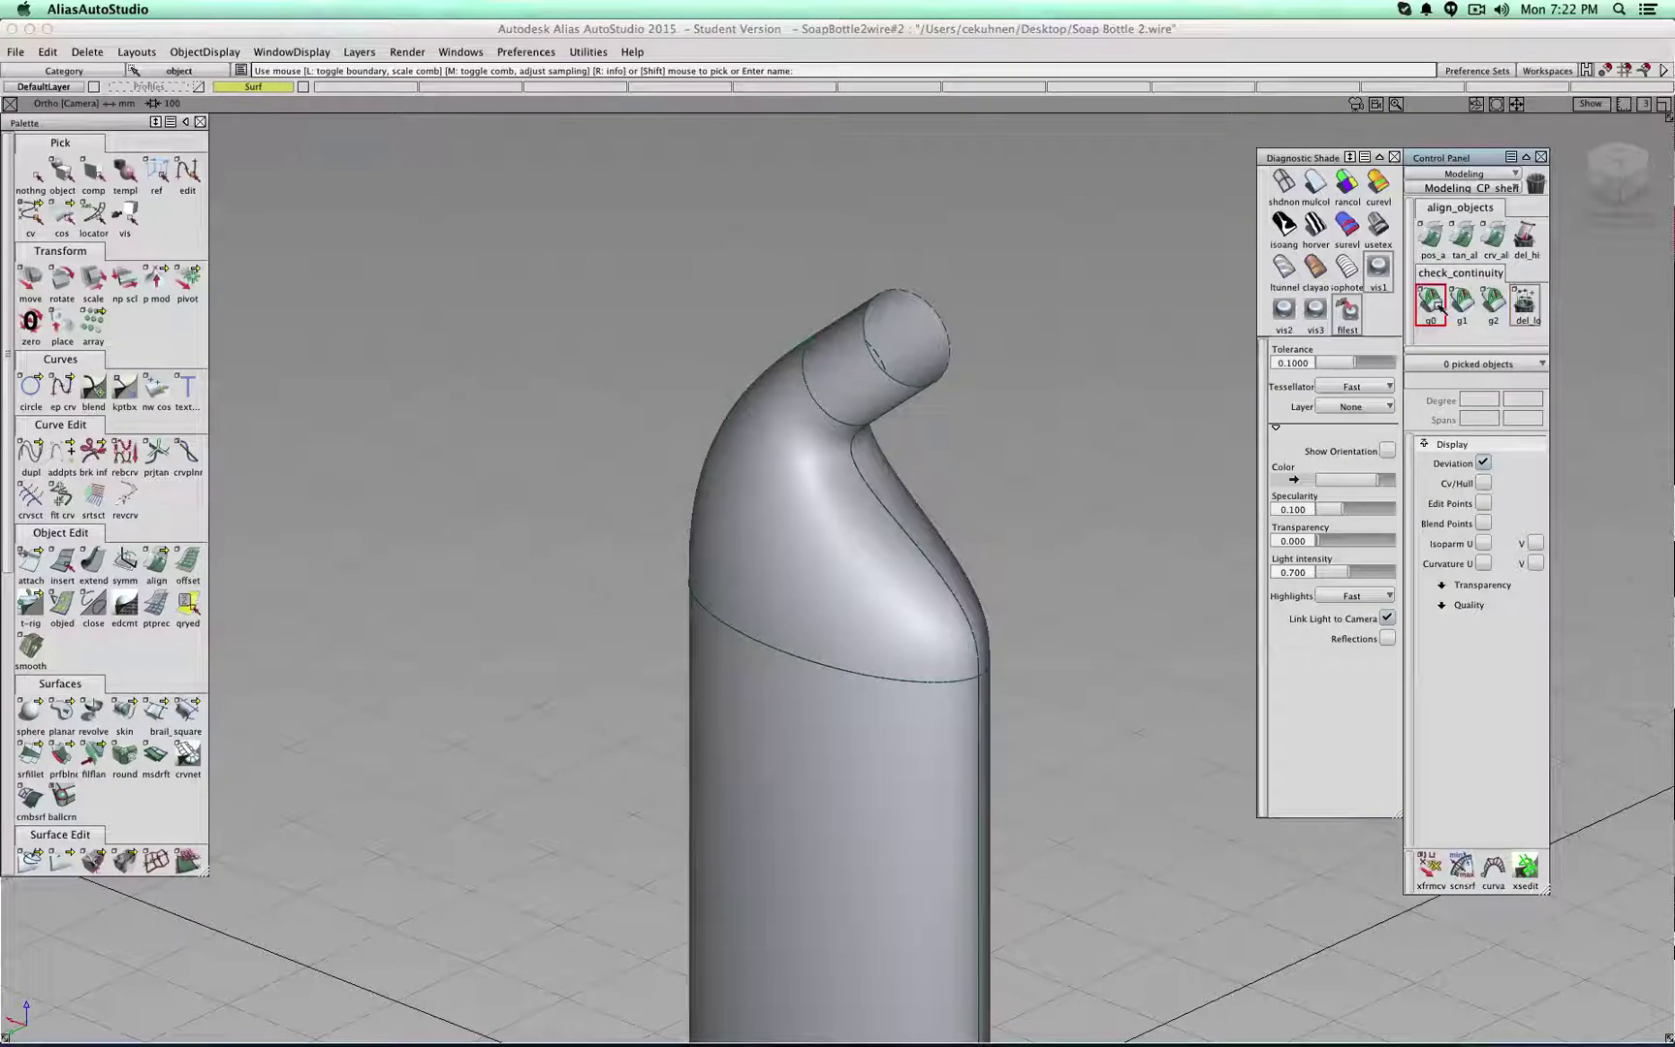
click(912, 543)
mouse_move(1103, 609)
alt+shift+mouse_down()
mouse_move(964, 426)
mouse_move(1013, 580)
alt+shift+mouse_up()
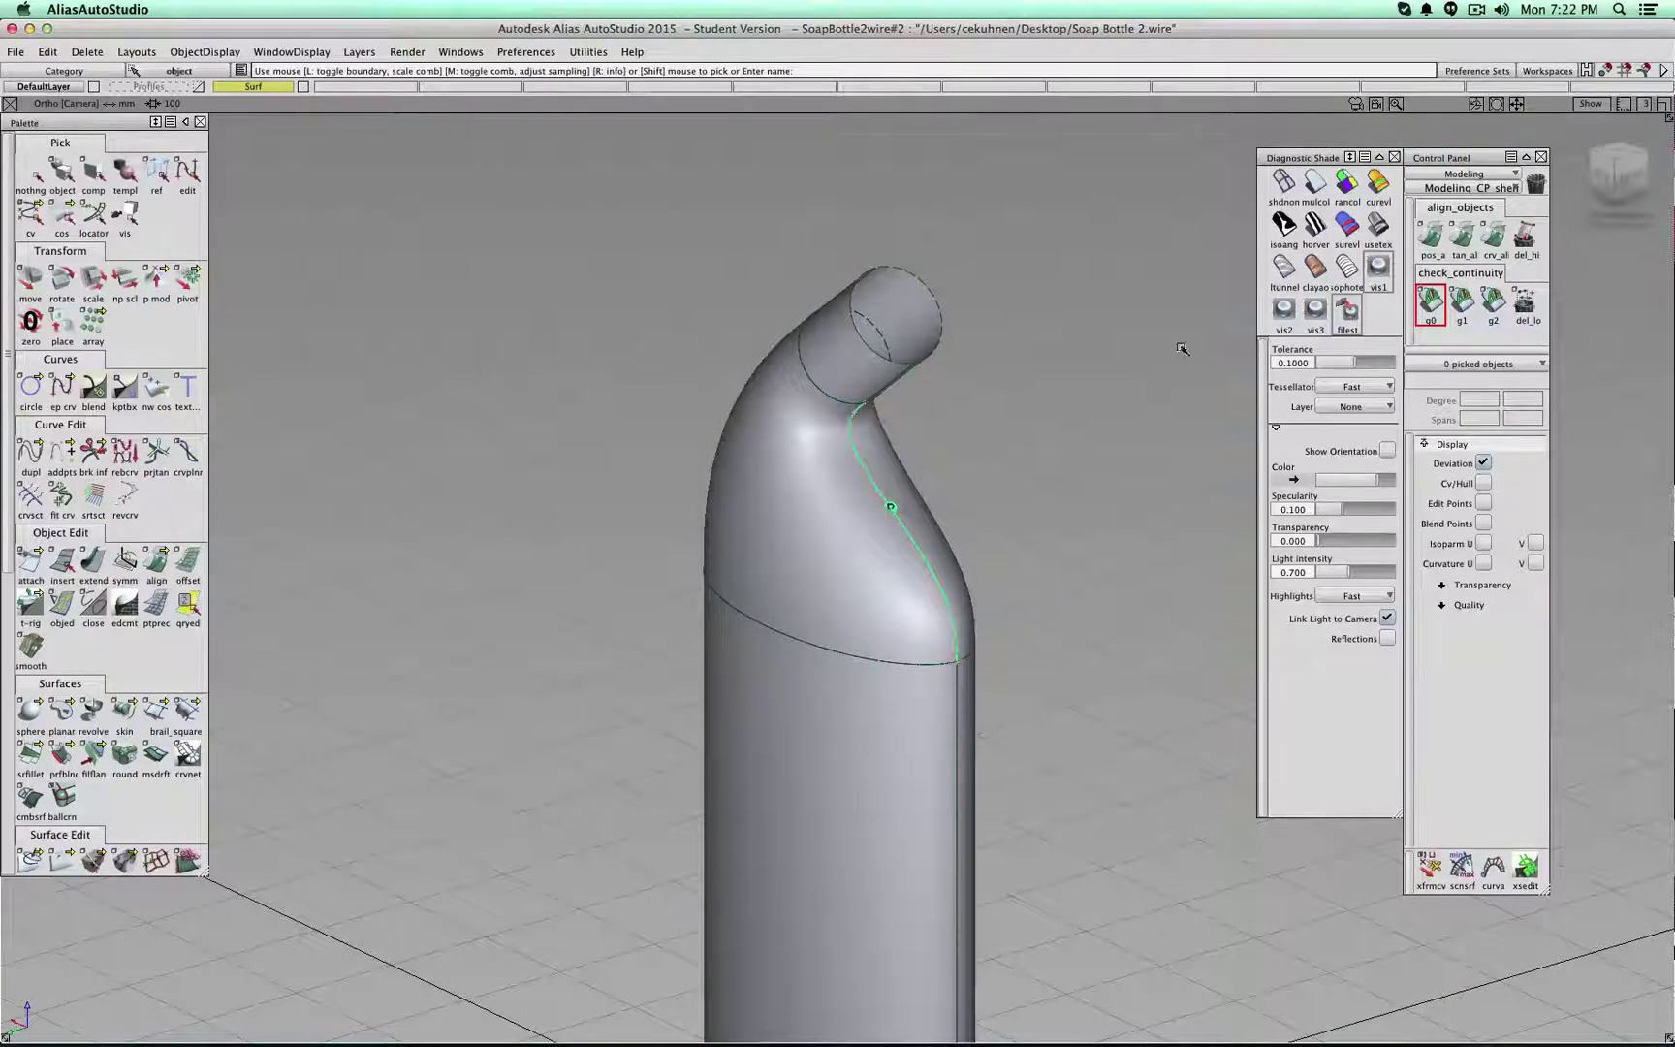
- Check G1 continuity along the shoulder's back mirror seam and inspect the whole bottle
click(1464, 303)
alt+shift+drag(786, 524, 1030, 447)
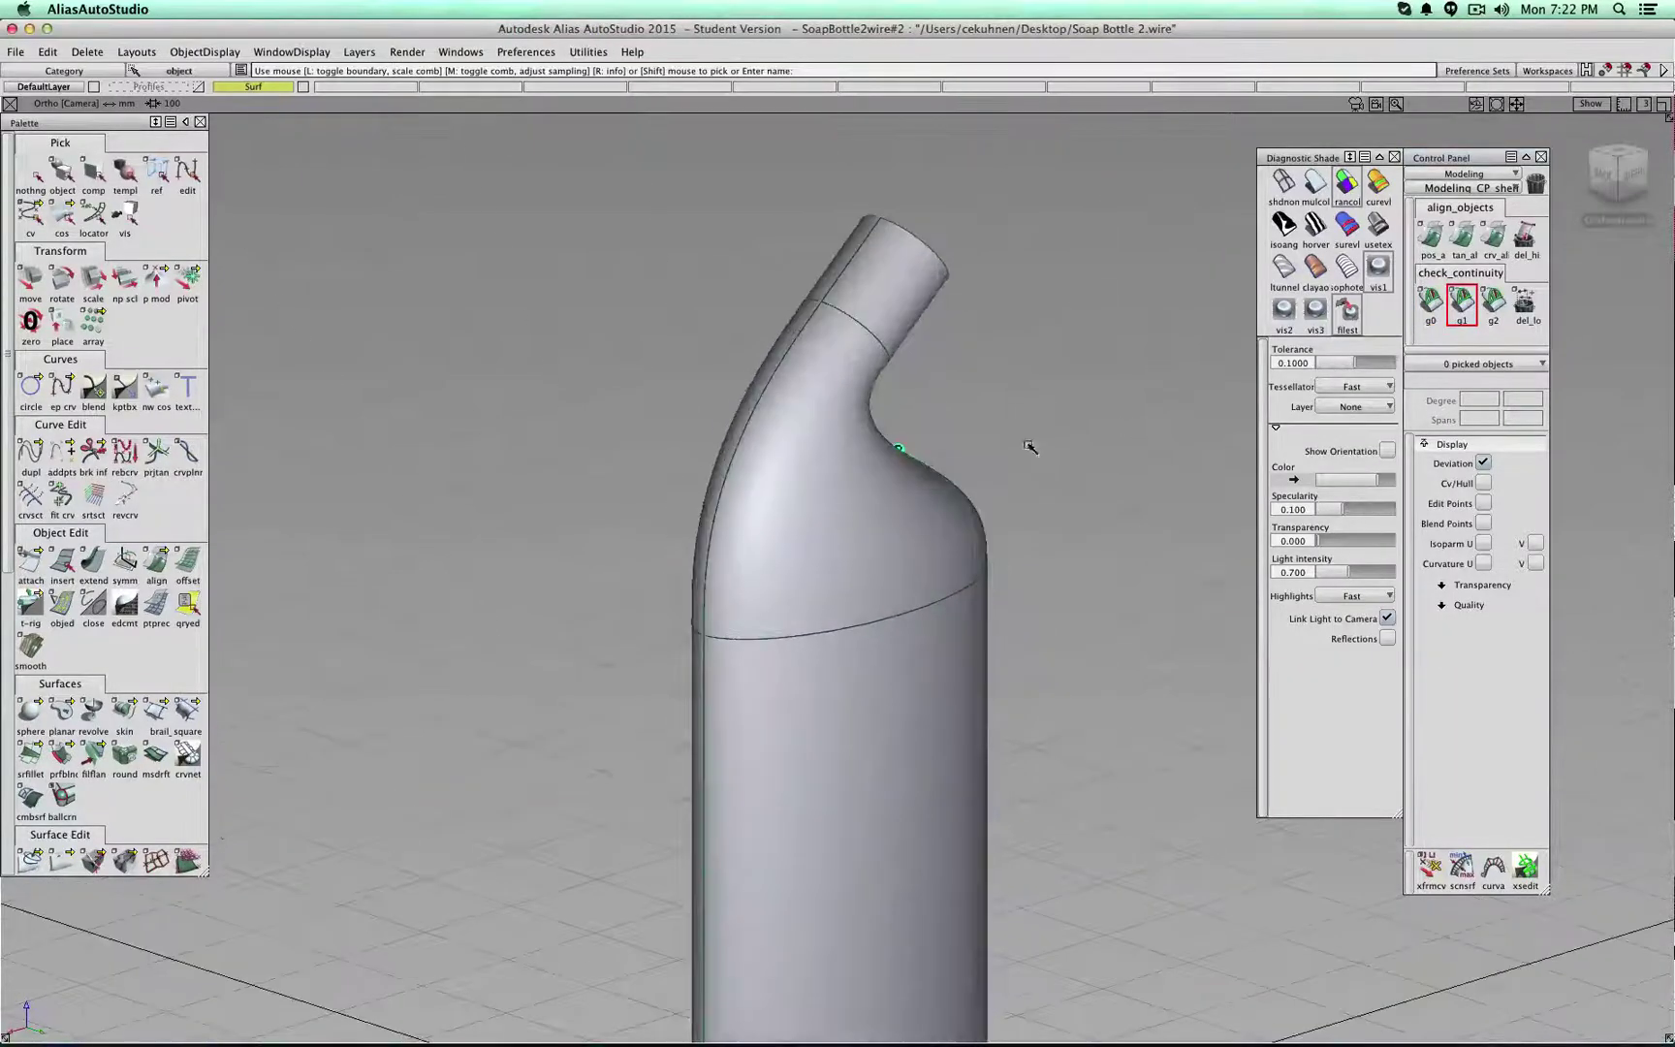
click(817, 352)
alt+shift+drag(898, 374, 894, 388)
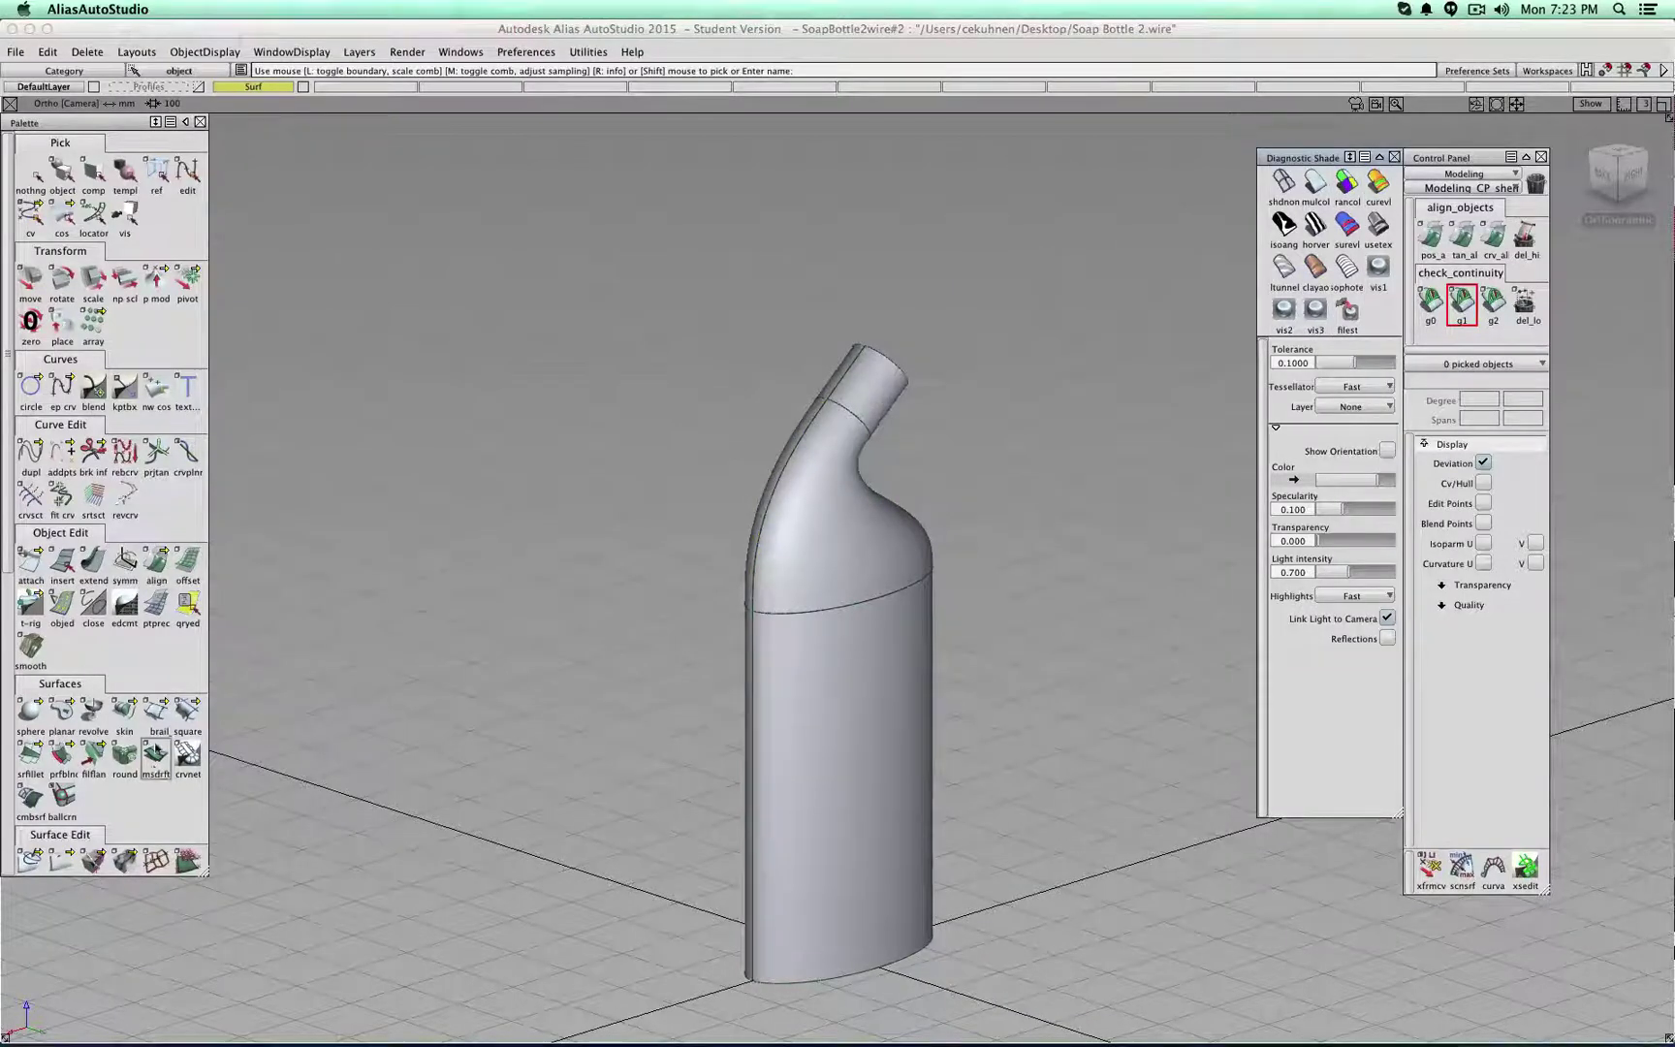
- Turn off symmetry for the Surf layer in preparation for Symmetric Align
drag(156, 563, 255, 560)
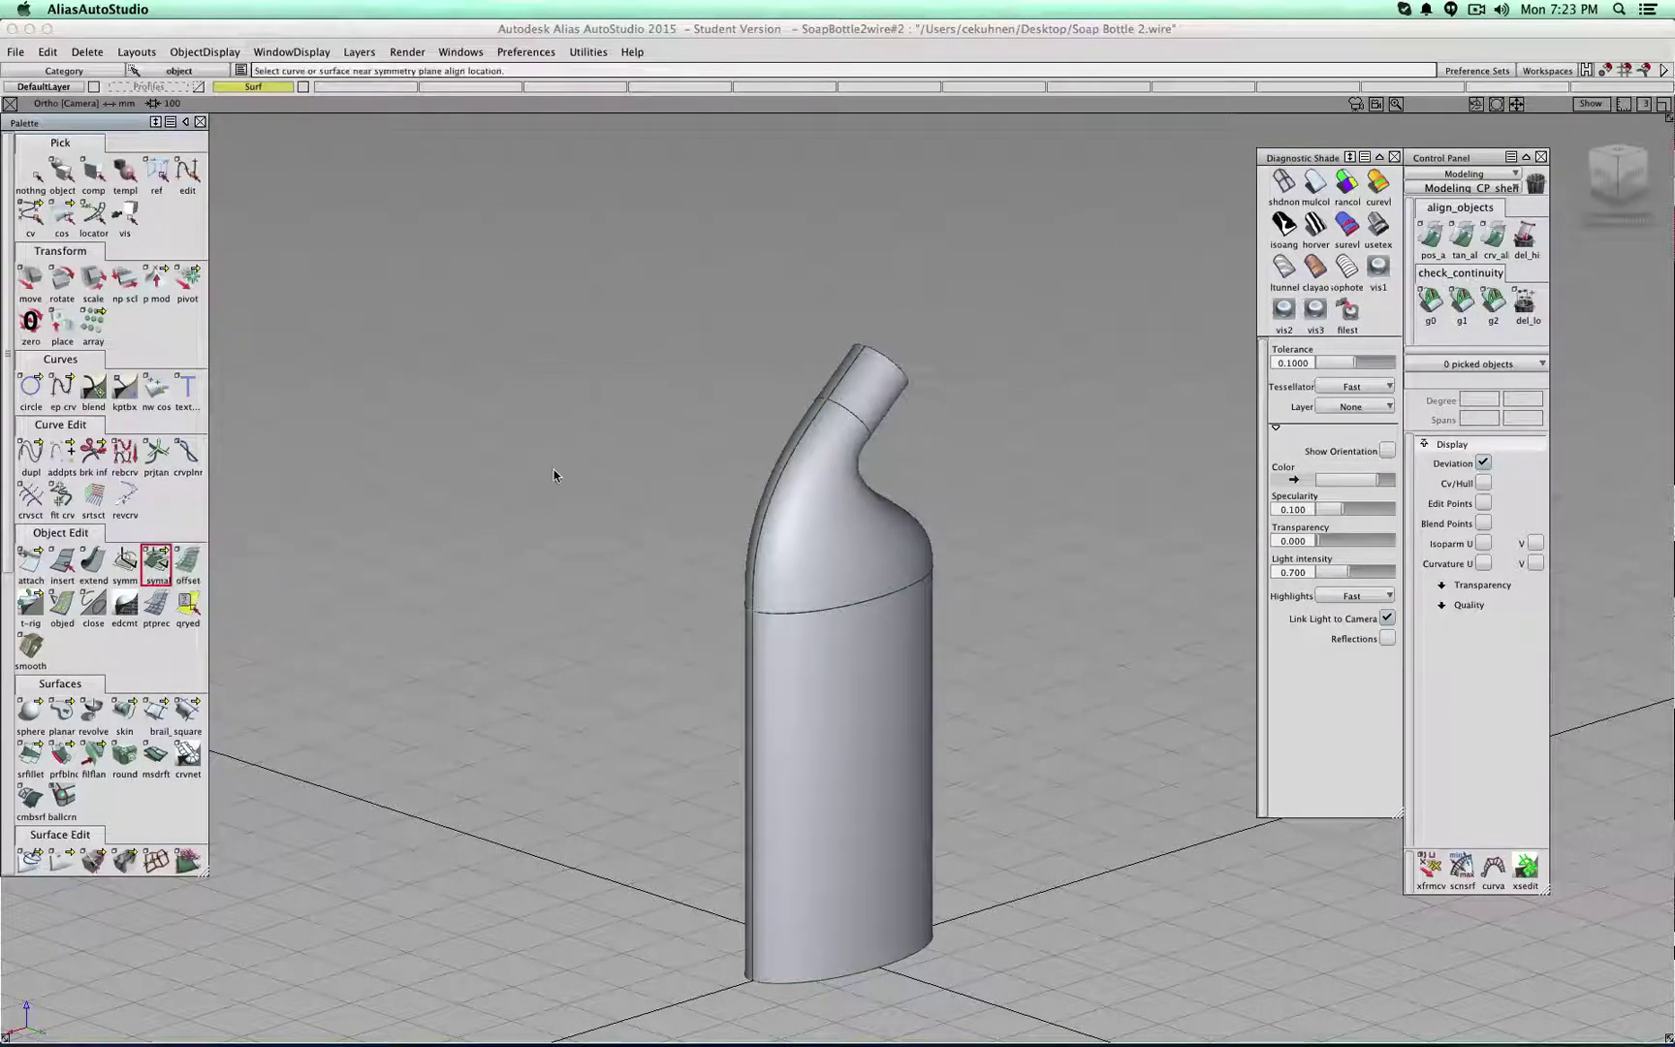
scroll(772, 571, up, 2)
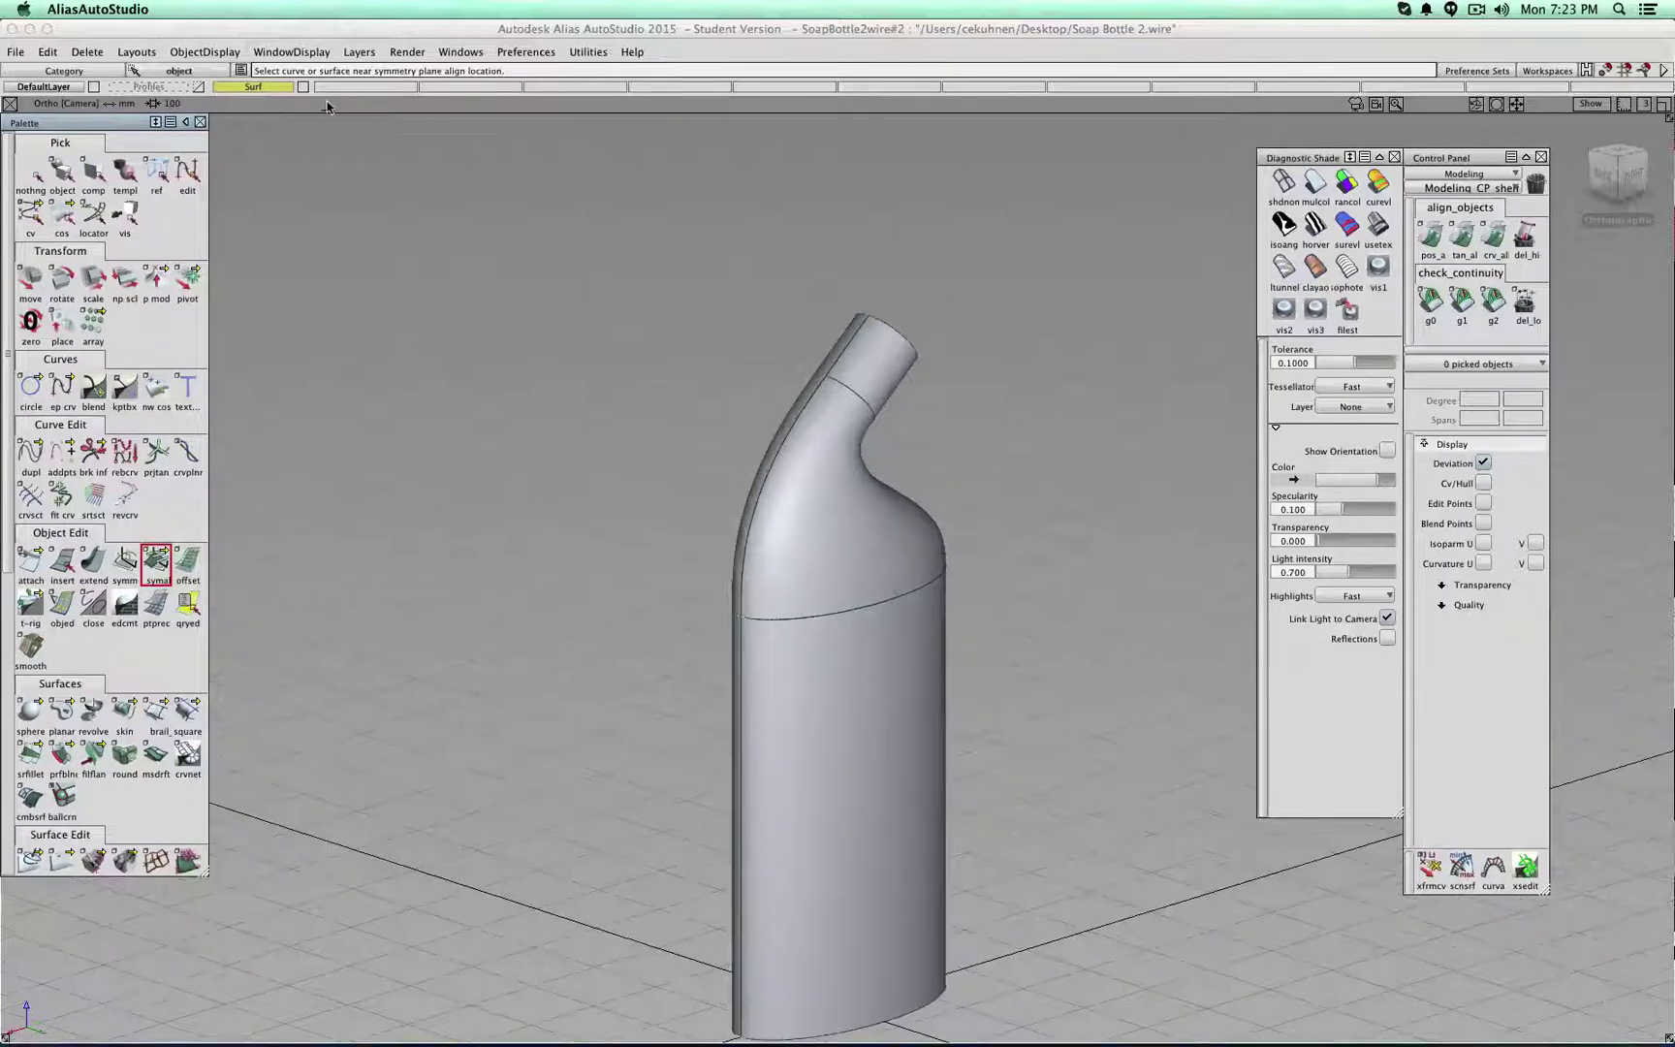
click(262, 88)
click(262, 169)
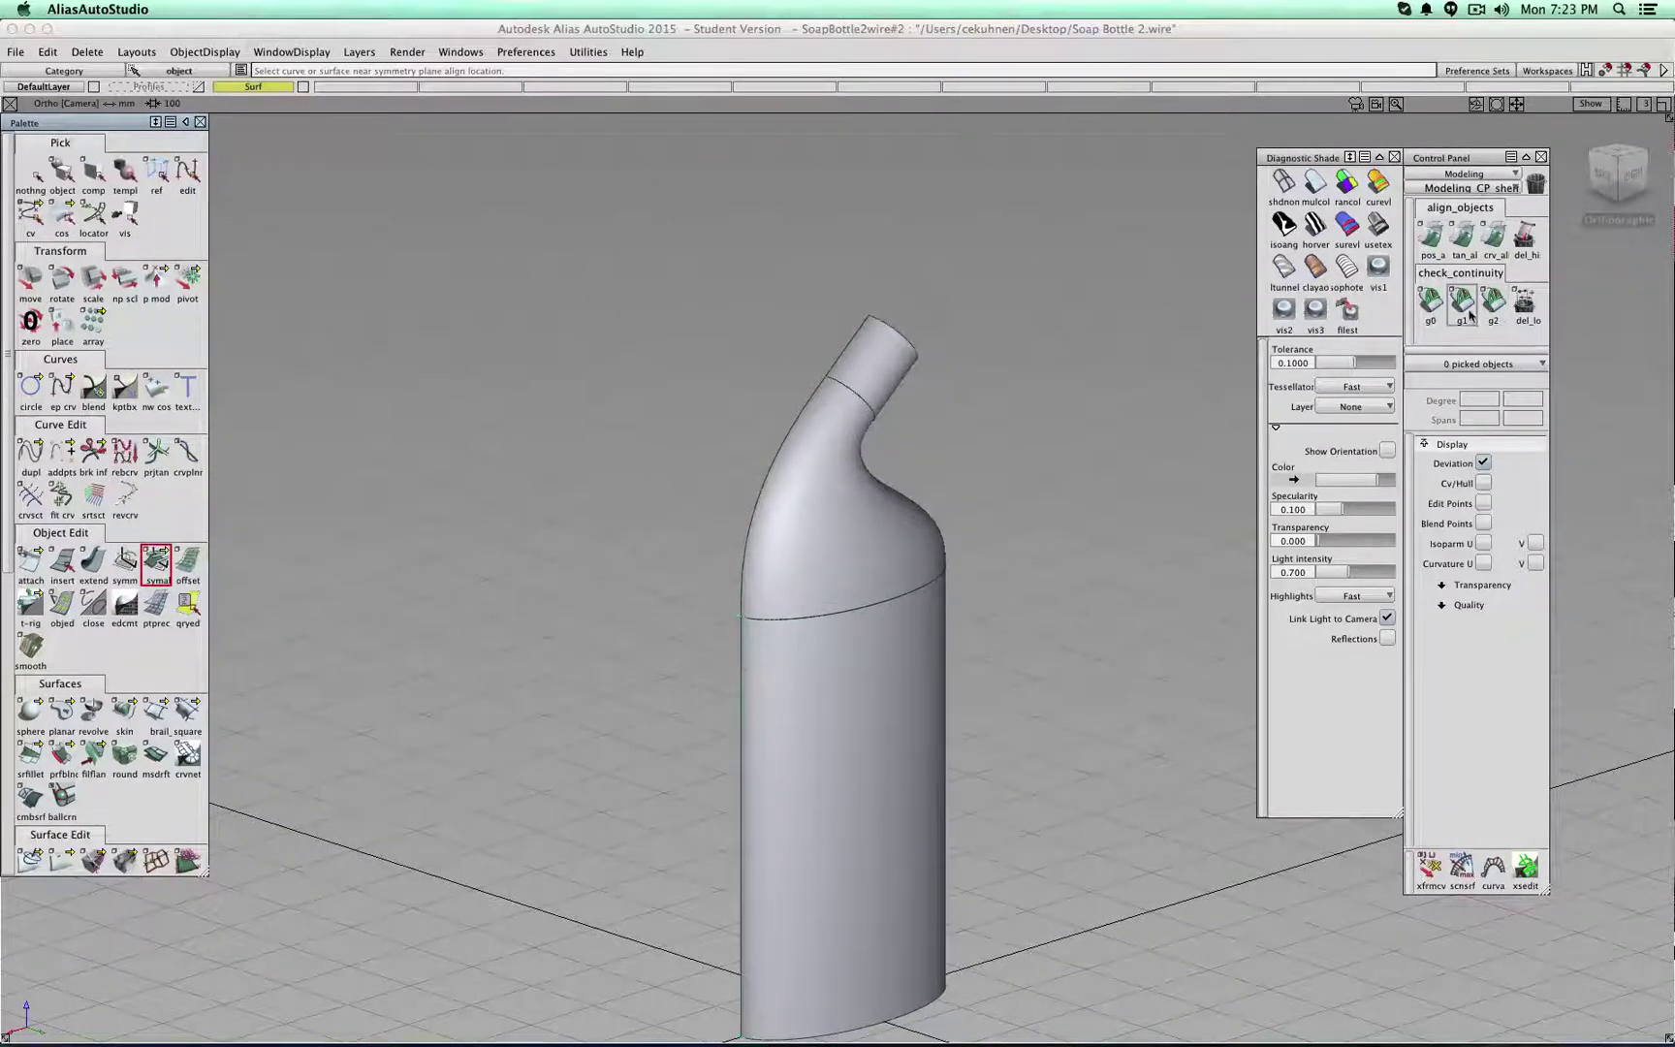
- Check G2 continuity where the shoulder meets the body and where it meets the neck
click(1462, 300)
click(1491, 302)
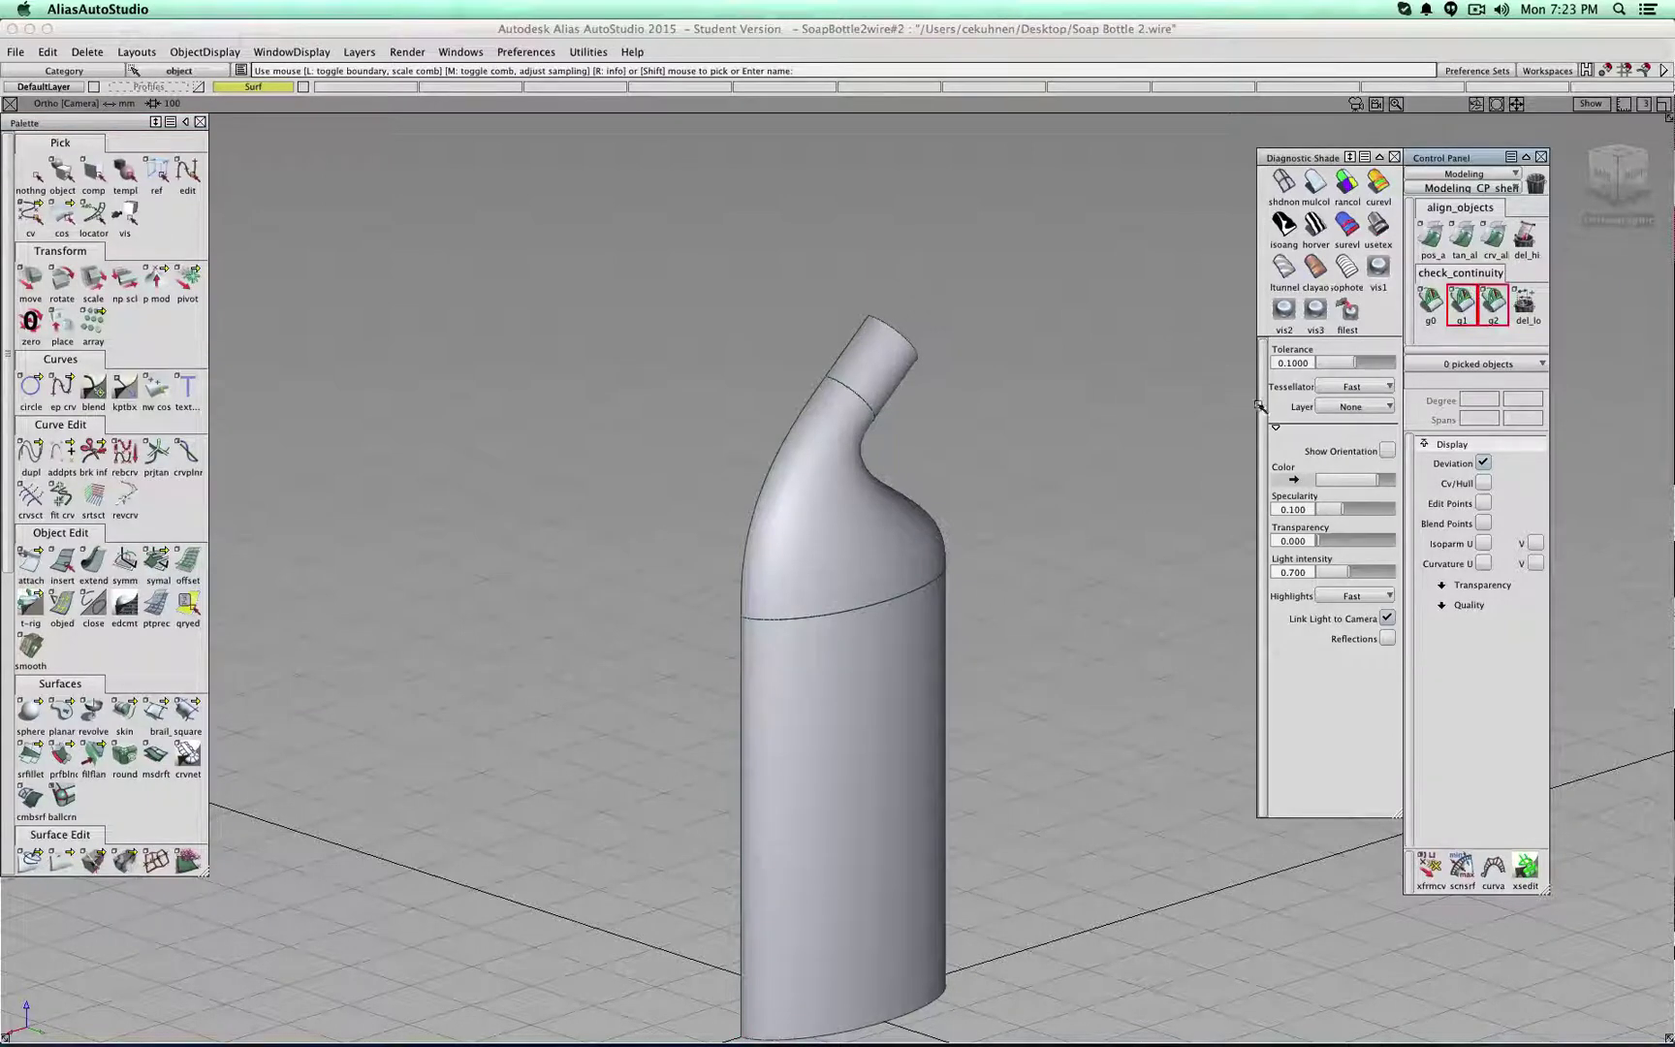
click(880, 602)
click(863, 403)
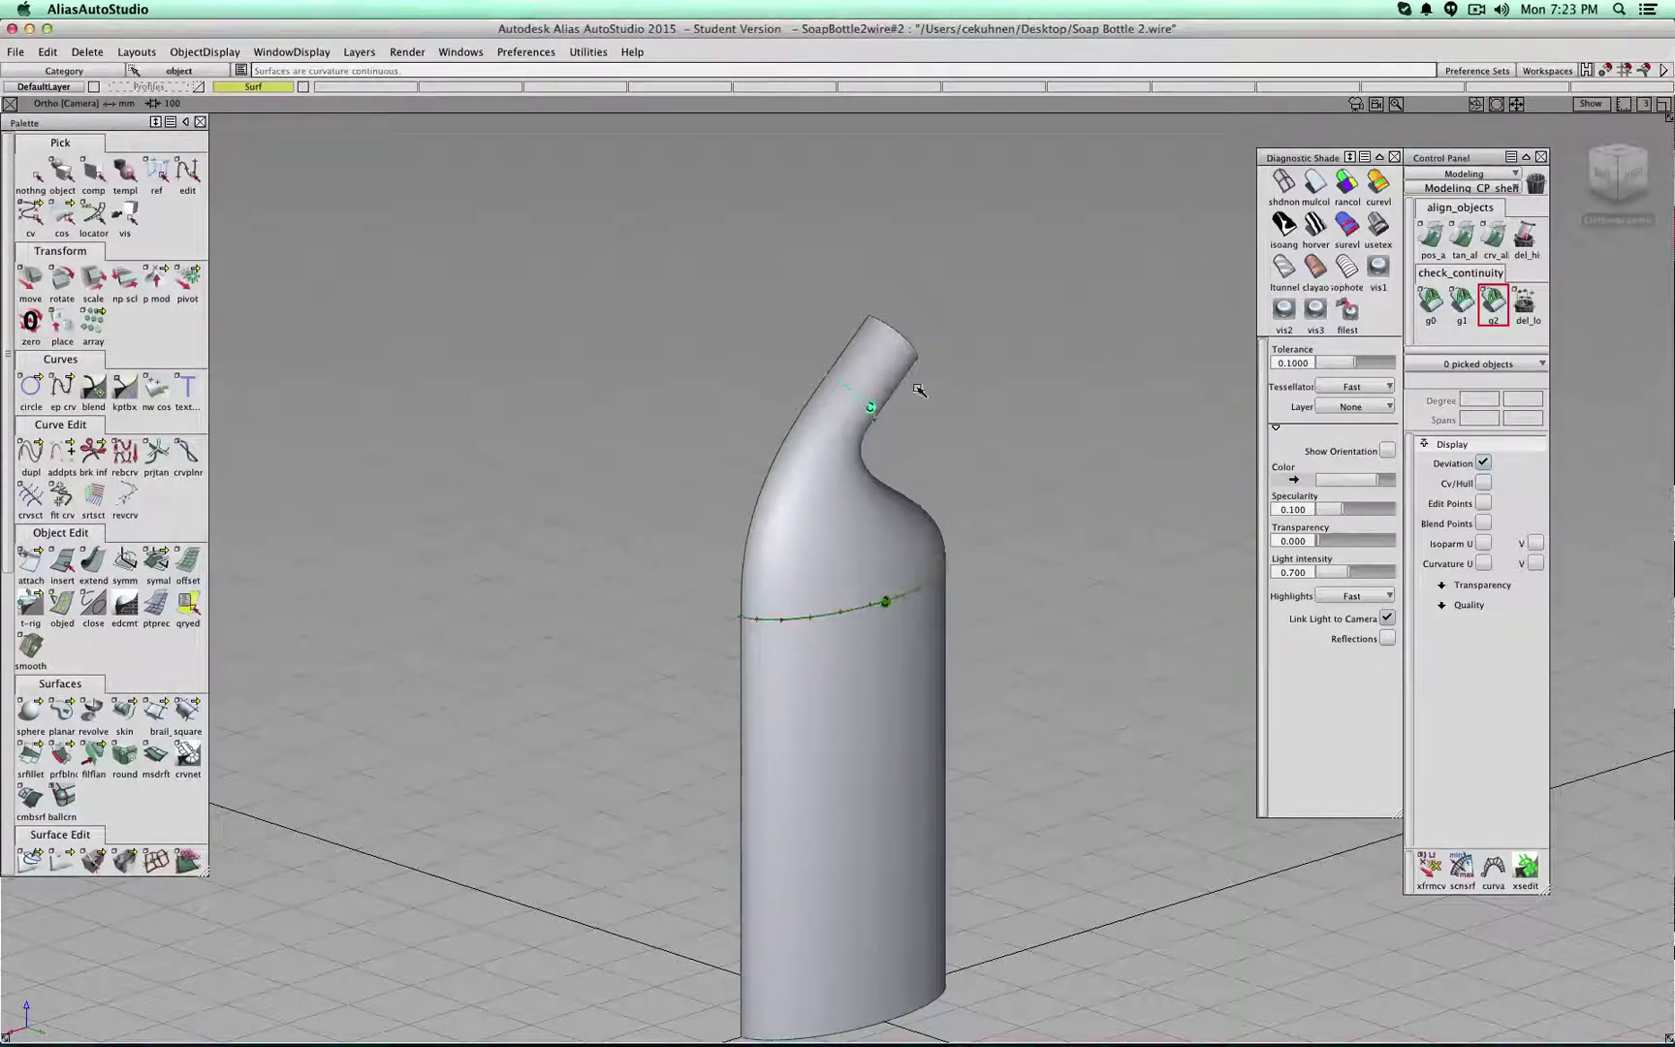
- Symmetric-align the back edges of the body, shoulder and neck to the symmetry plane, accepting removal of construction history
click(62, 175)
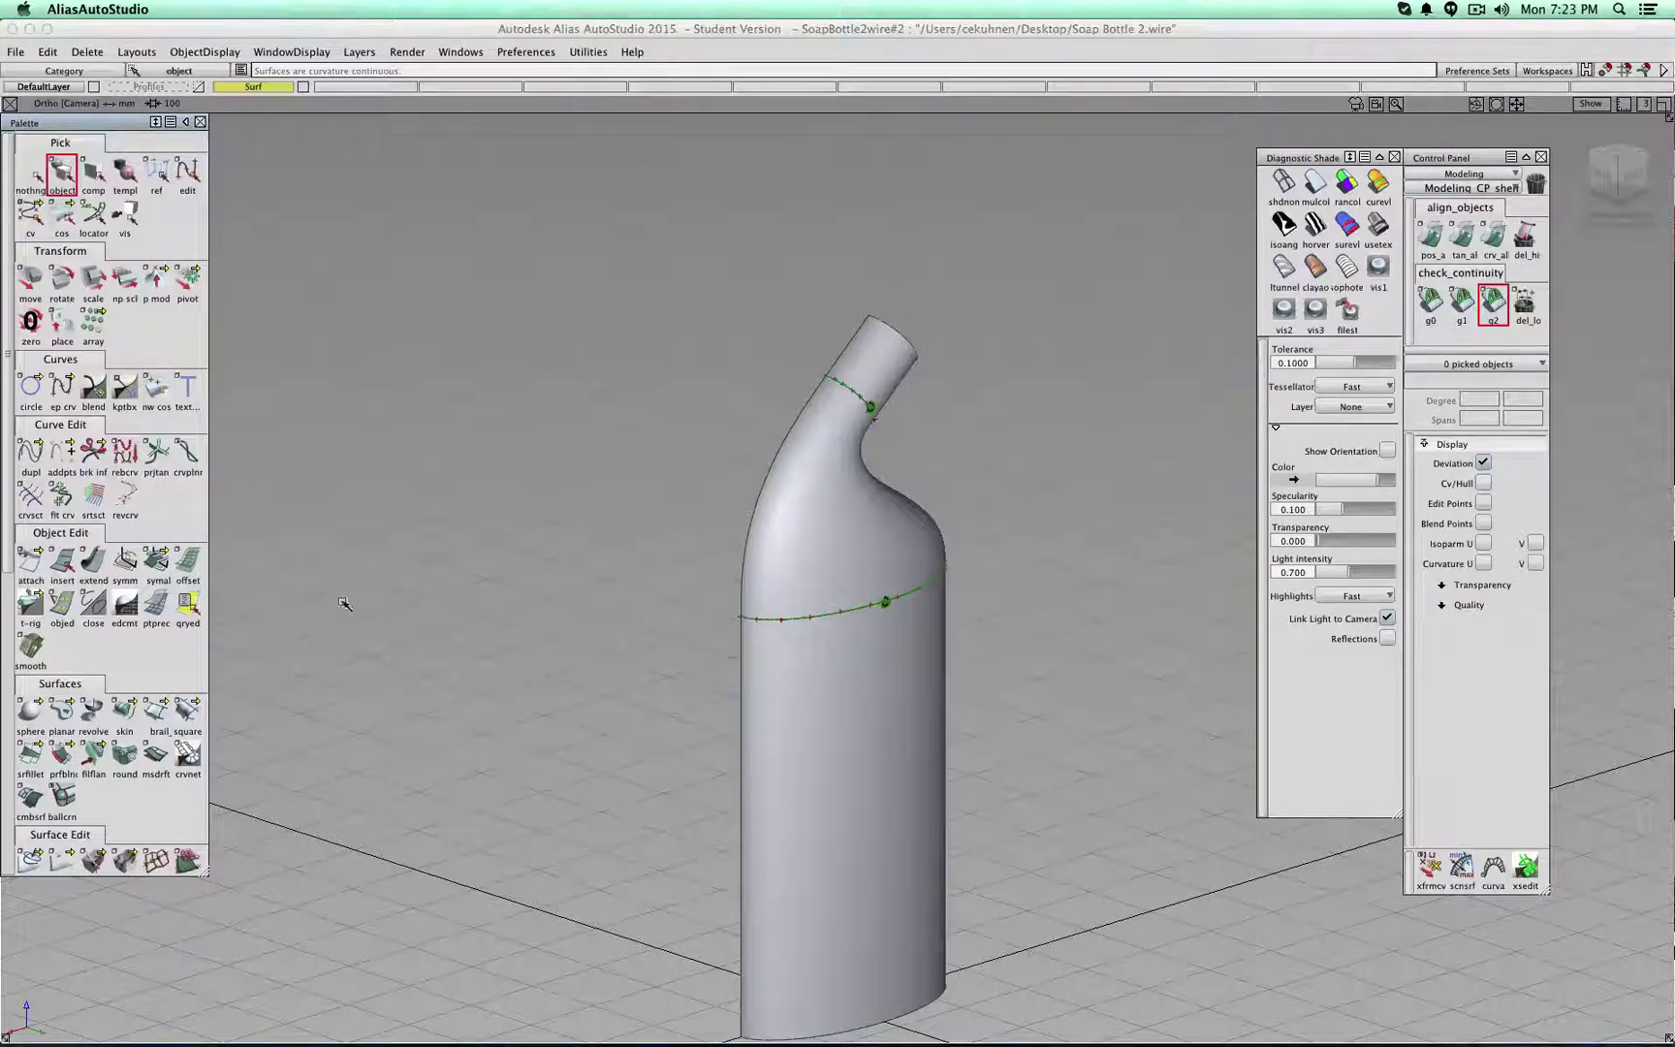
click(156, 562)
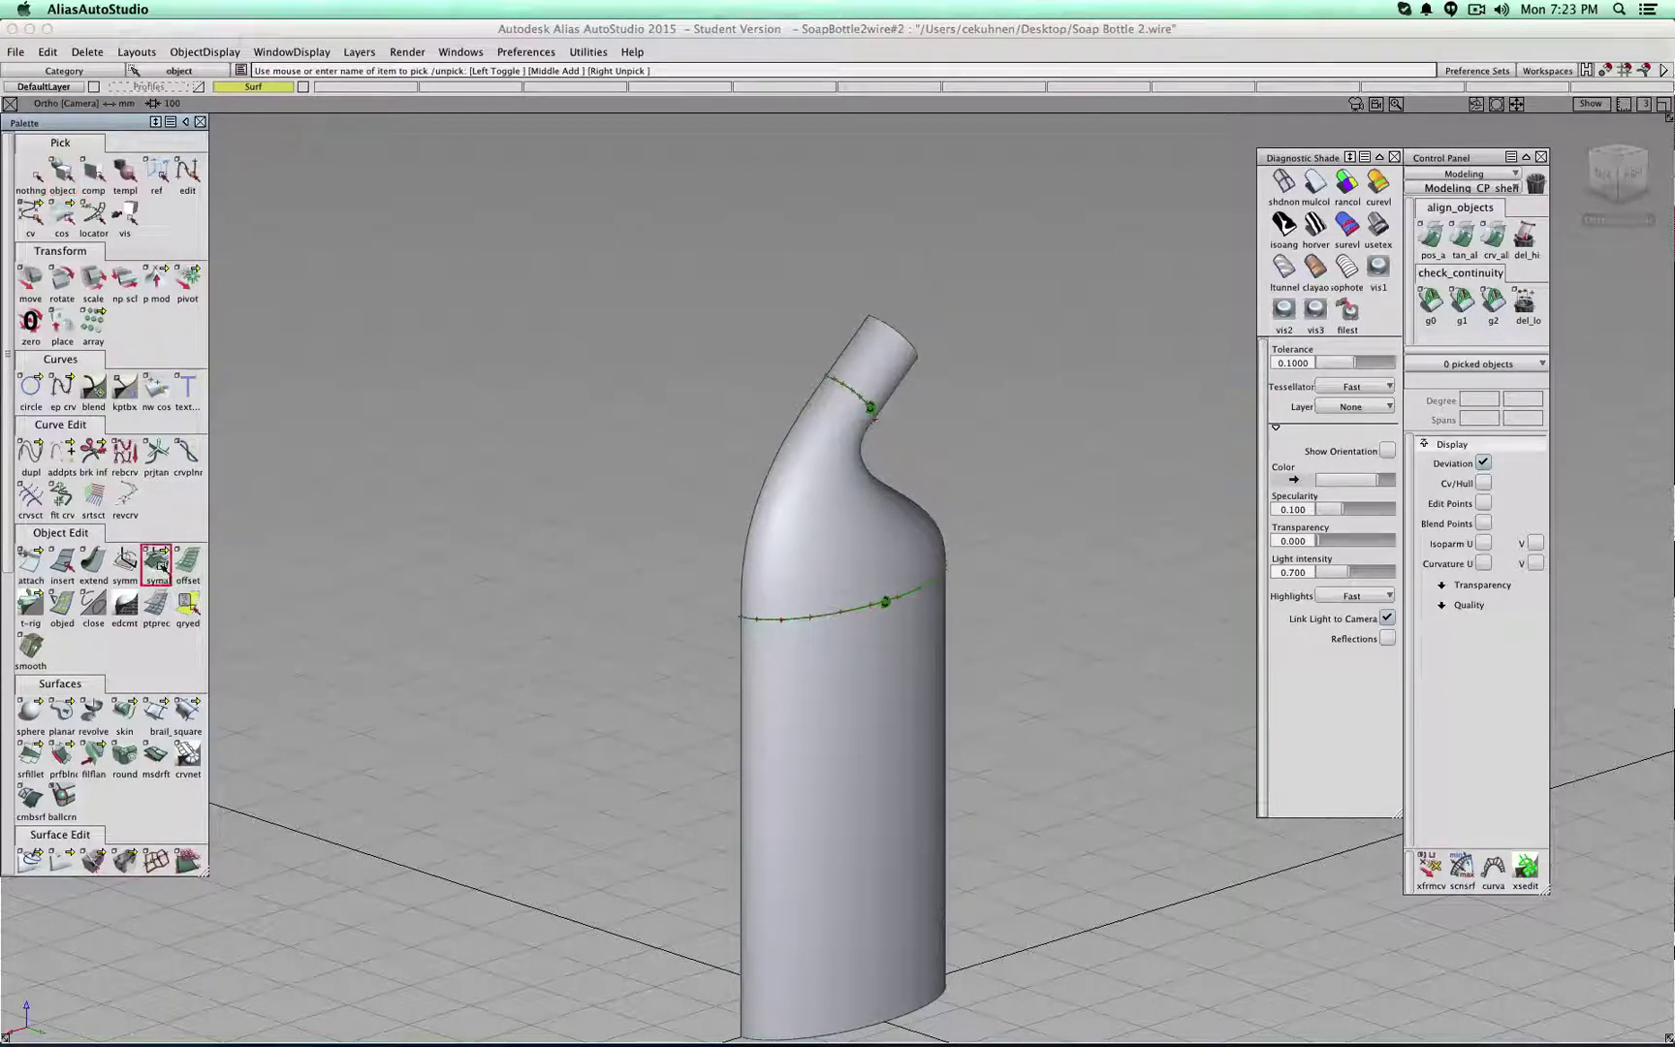
click(740, 692)
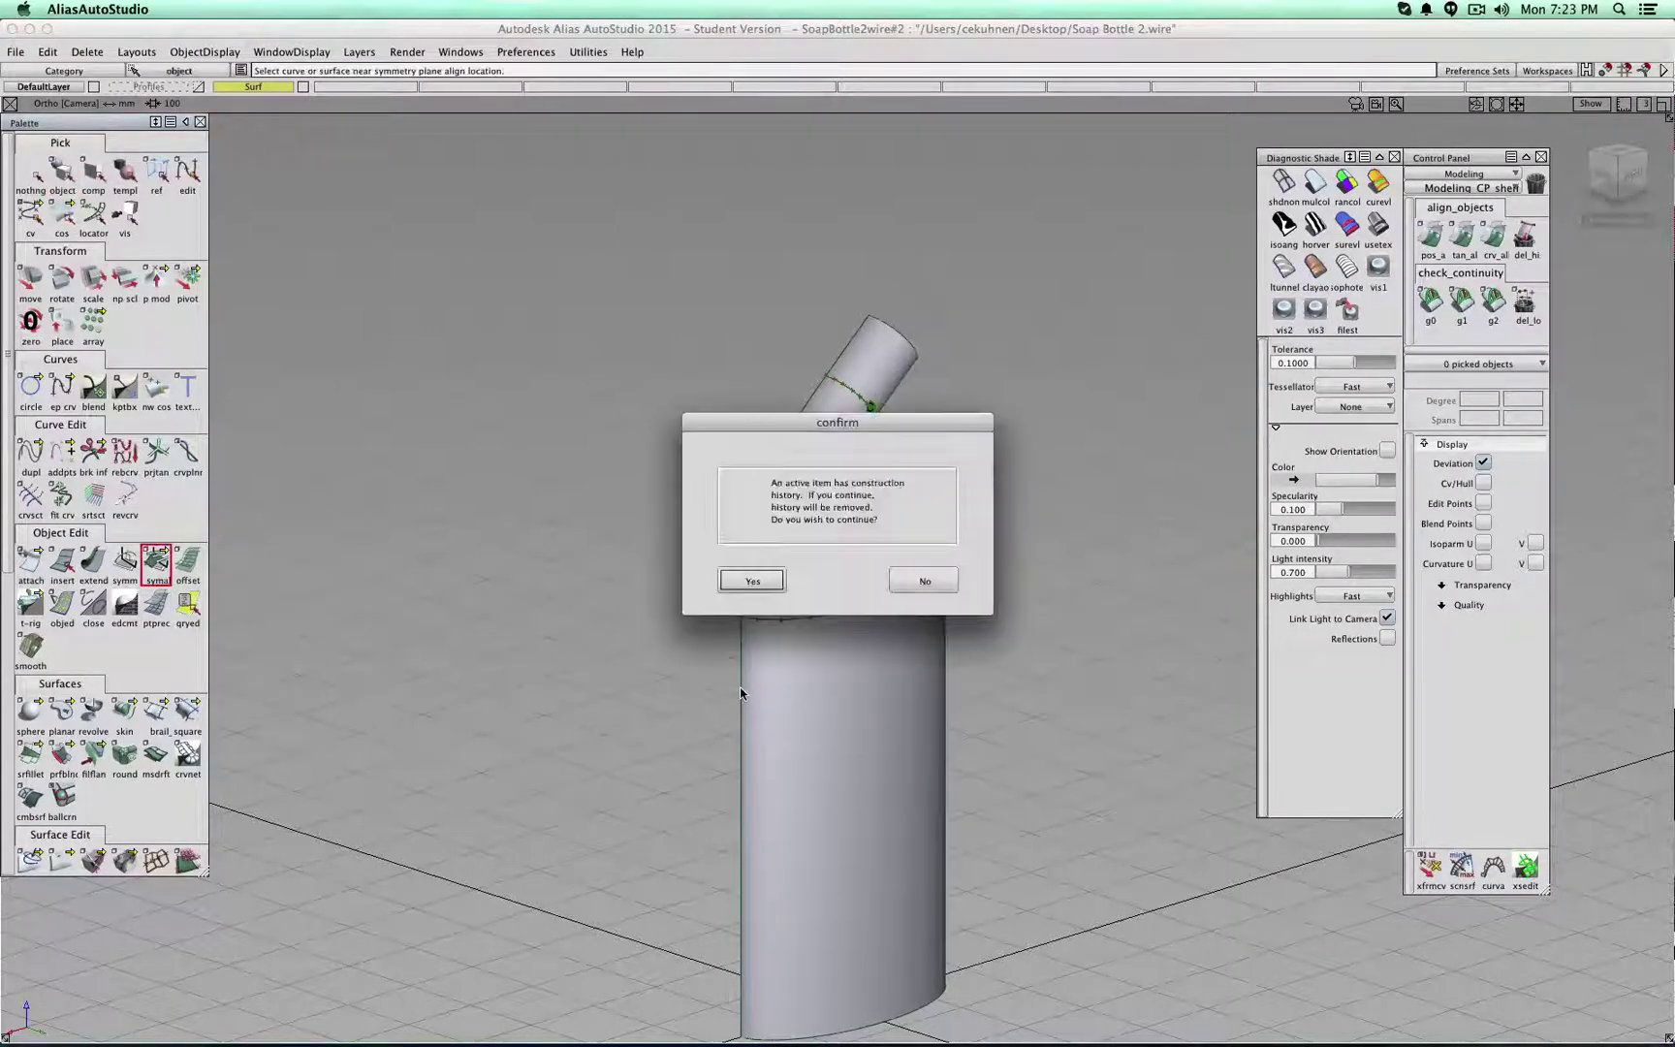
click(766, 579)
click(749, 527)
click(769, 576)
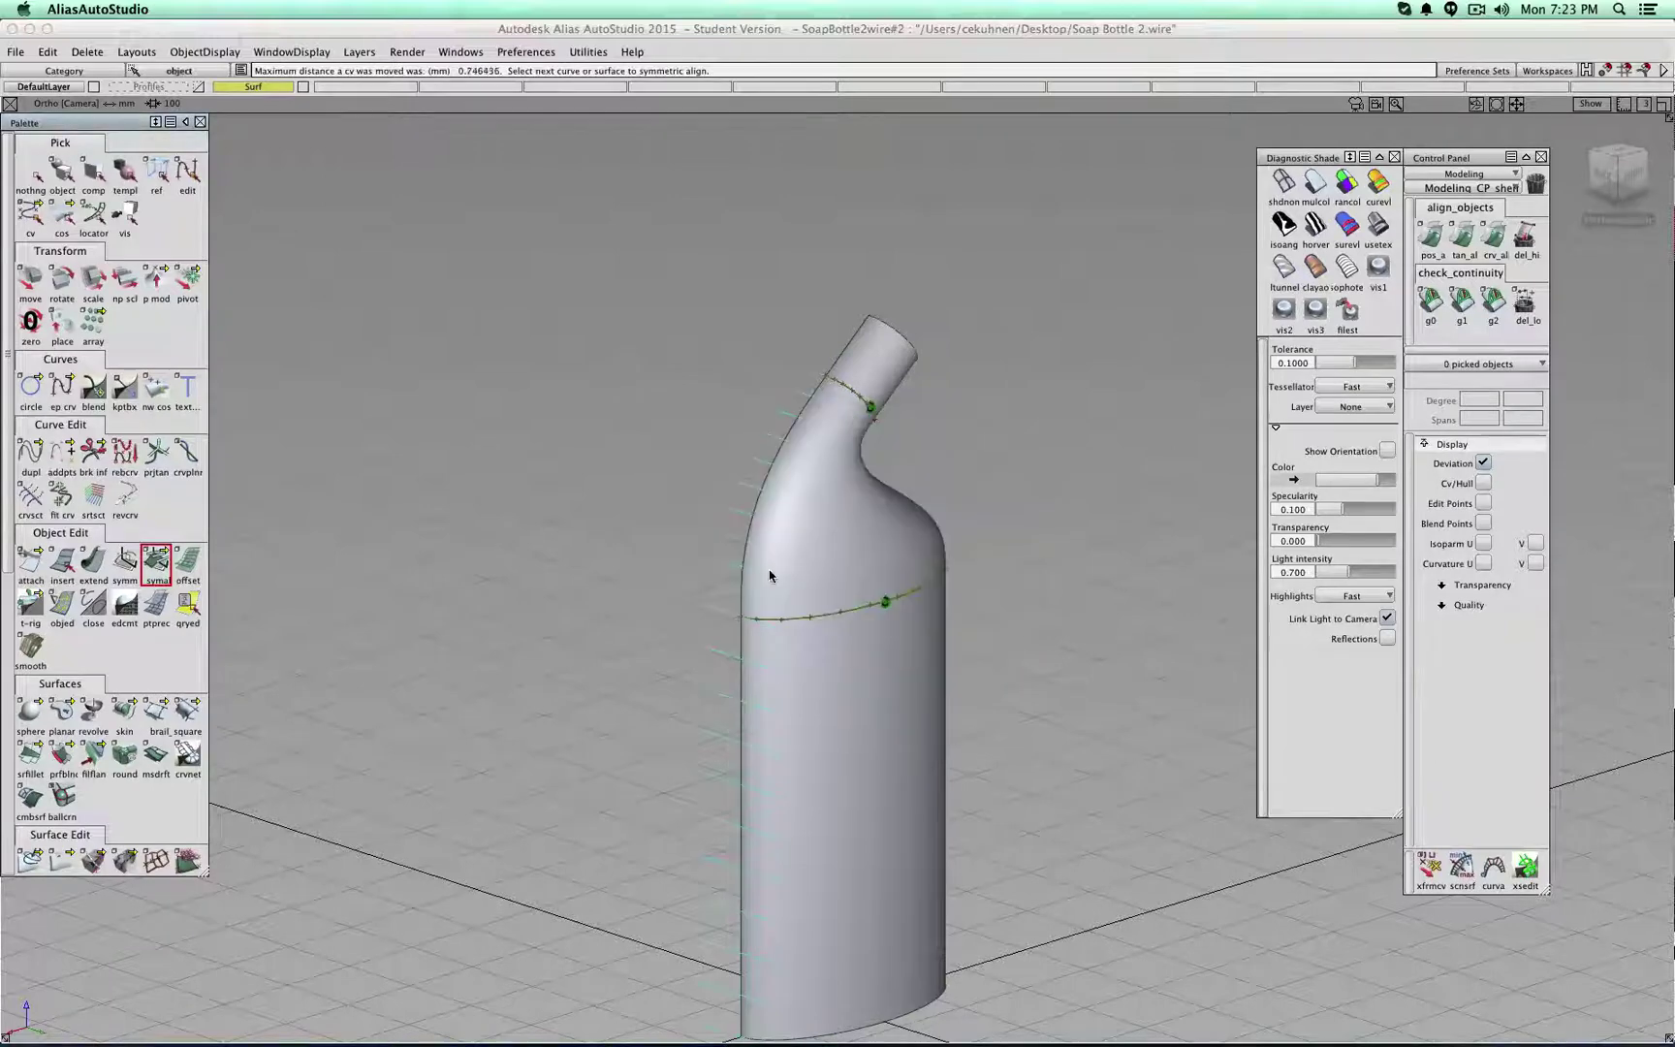
click(851, 345)
click(770, 593)
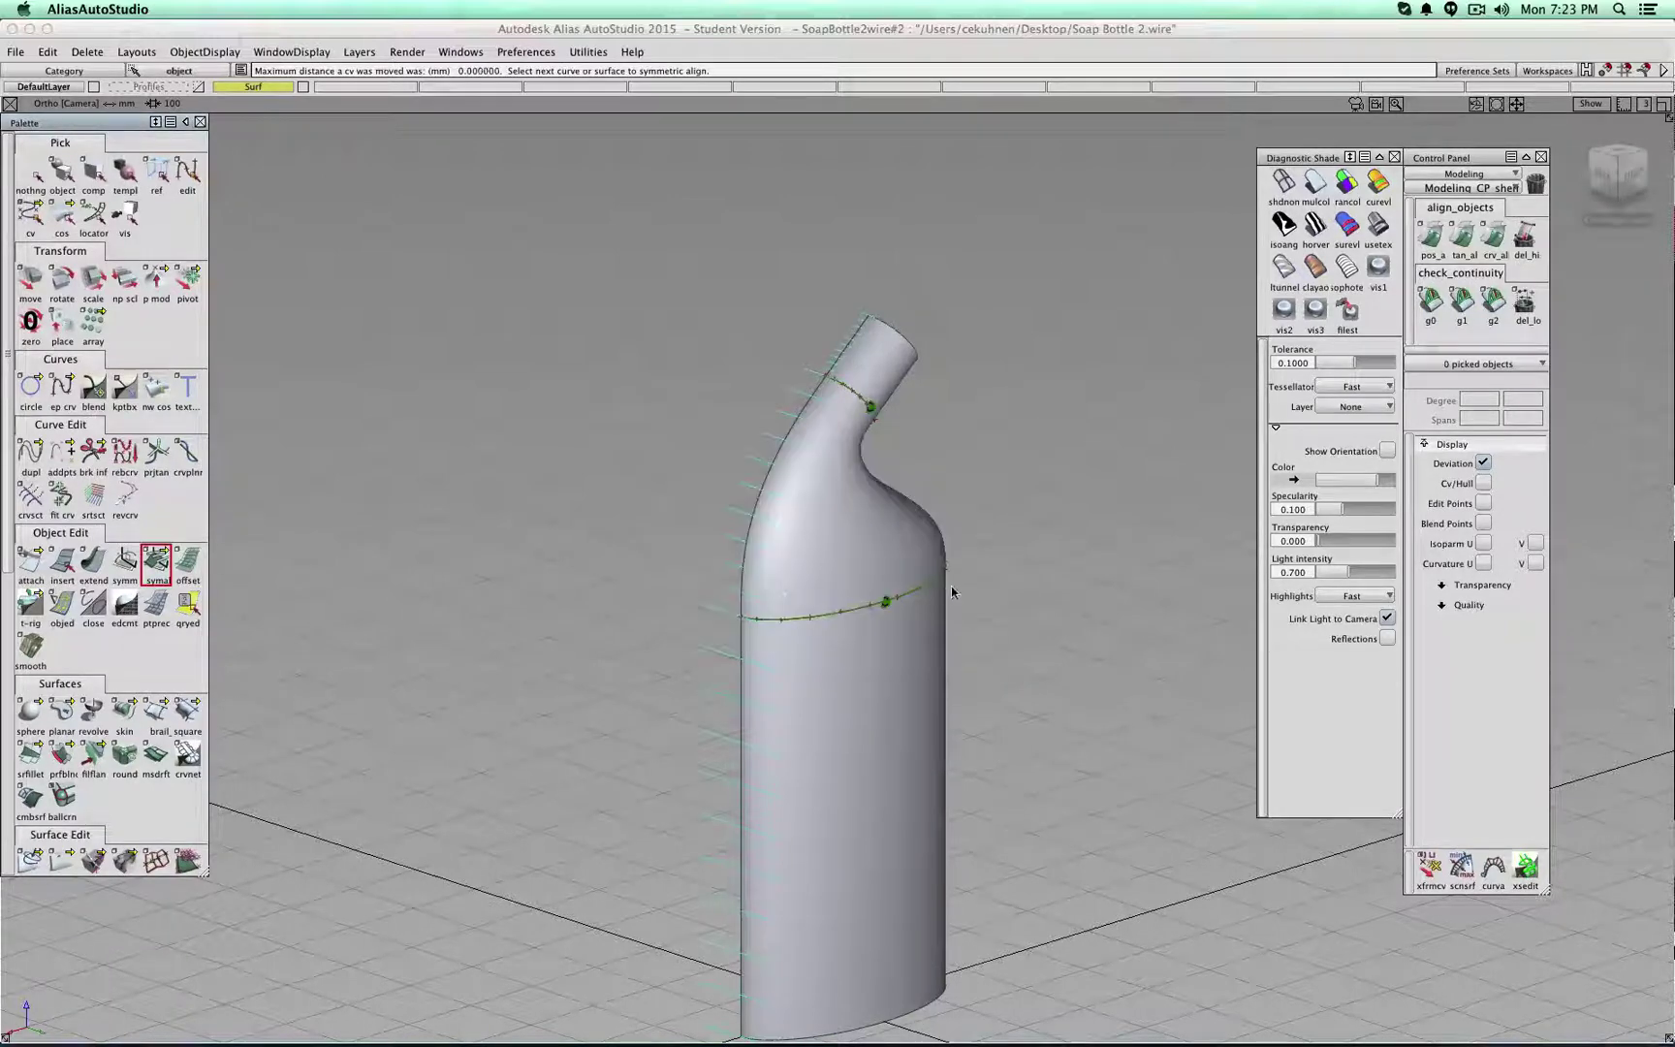
- Symmetric-align the front edges of the neck, shoulder and body to the symmetry plane, accepting removal of construction history
alt+shift+drag(955, 594, 888, 396)
click(892, 376)
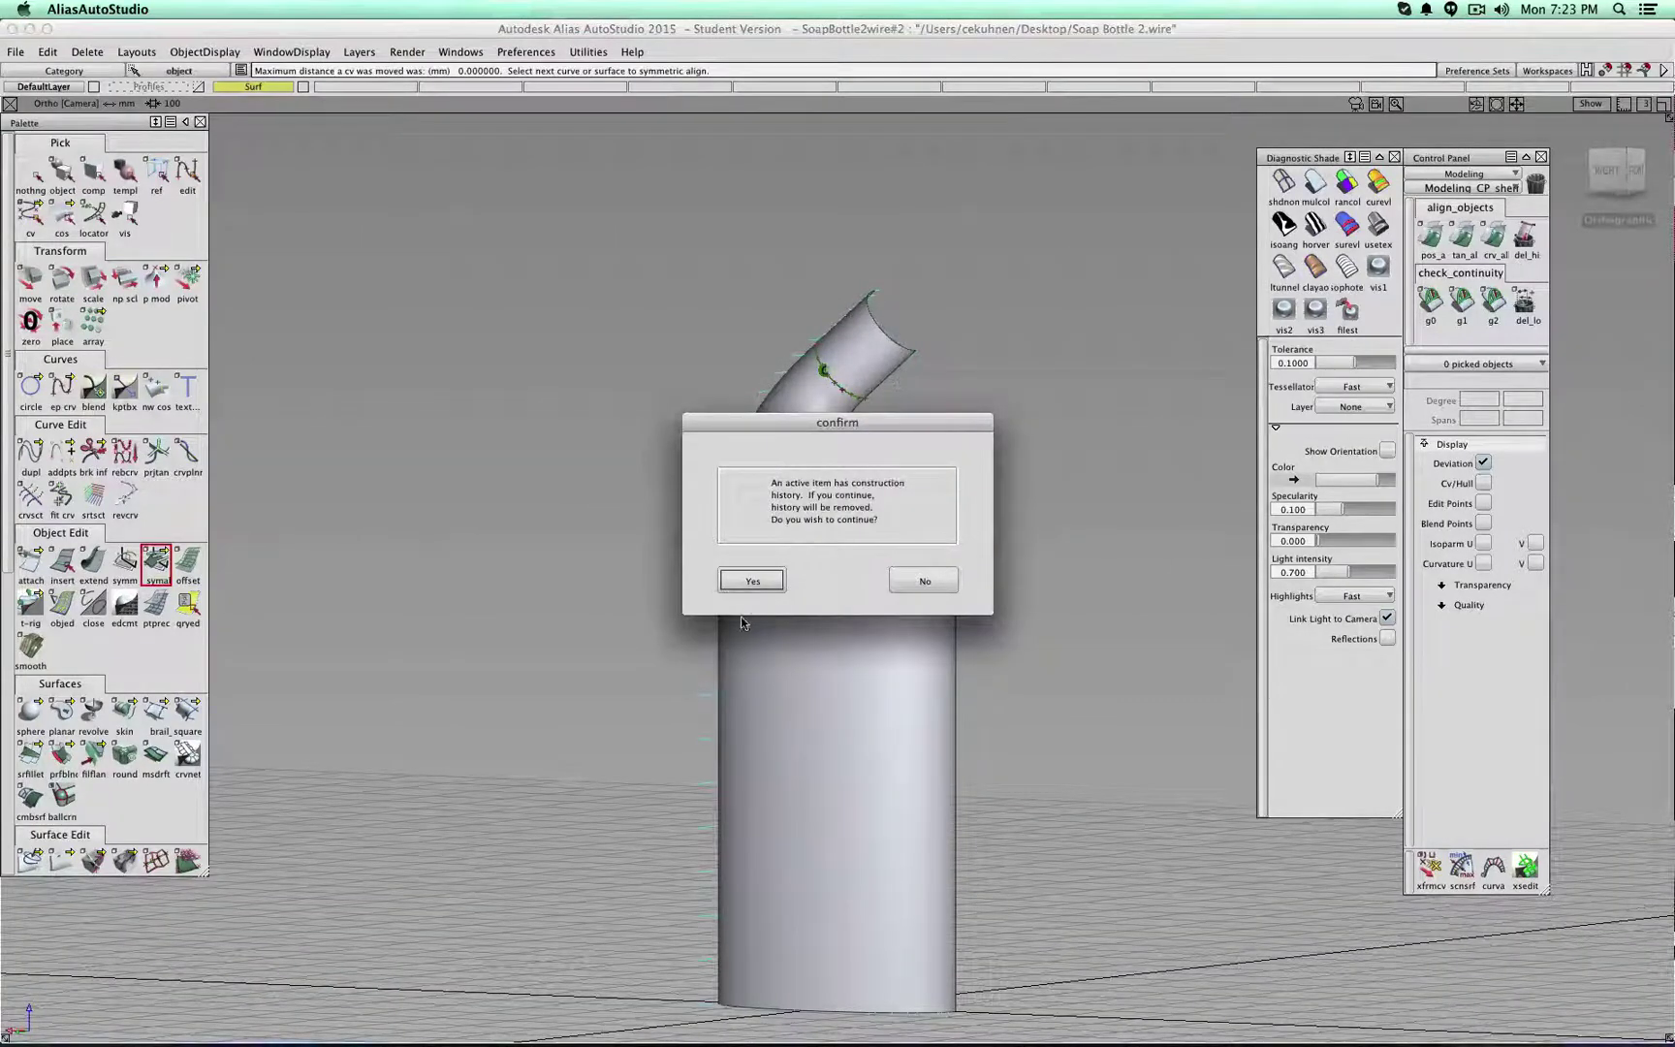
click(751, 581)
click(866, 453)
click(771, 594)
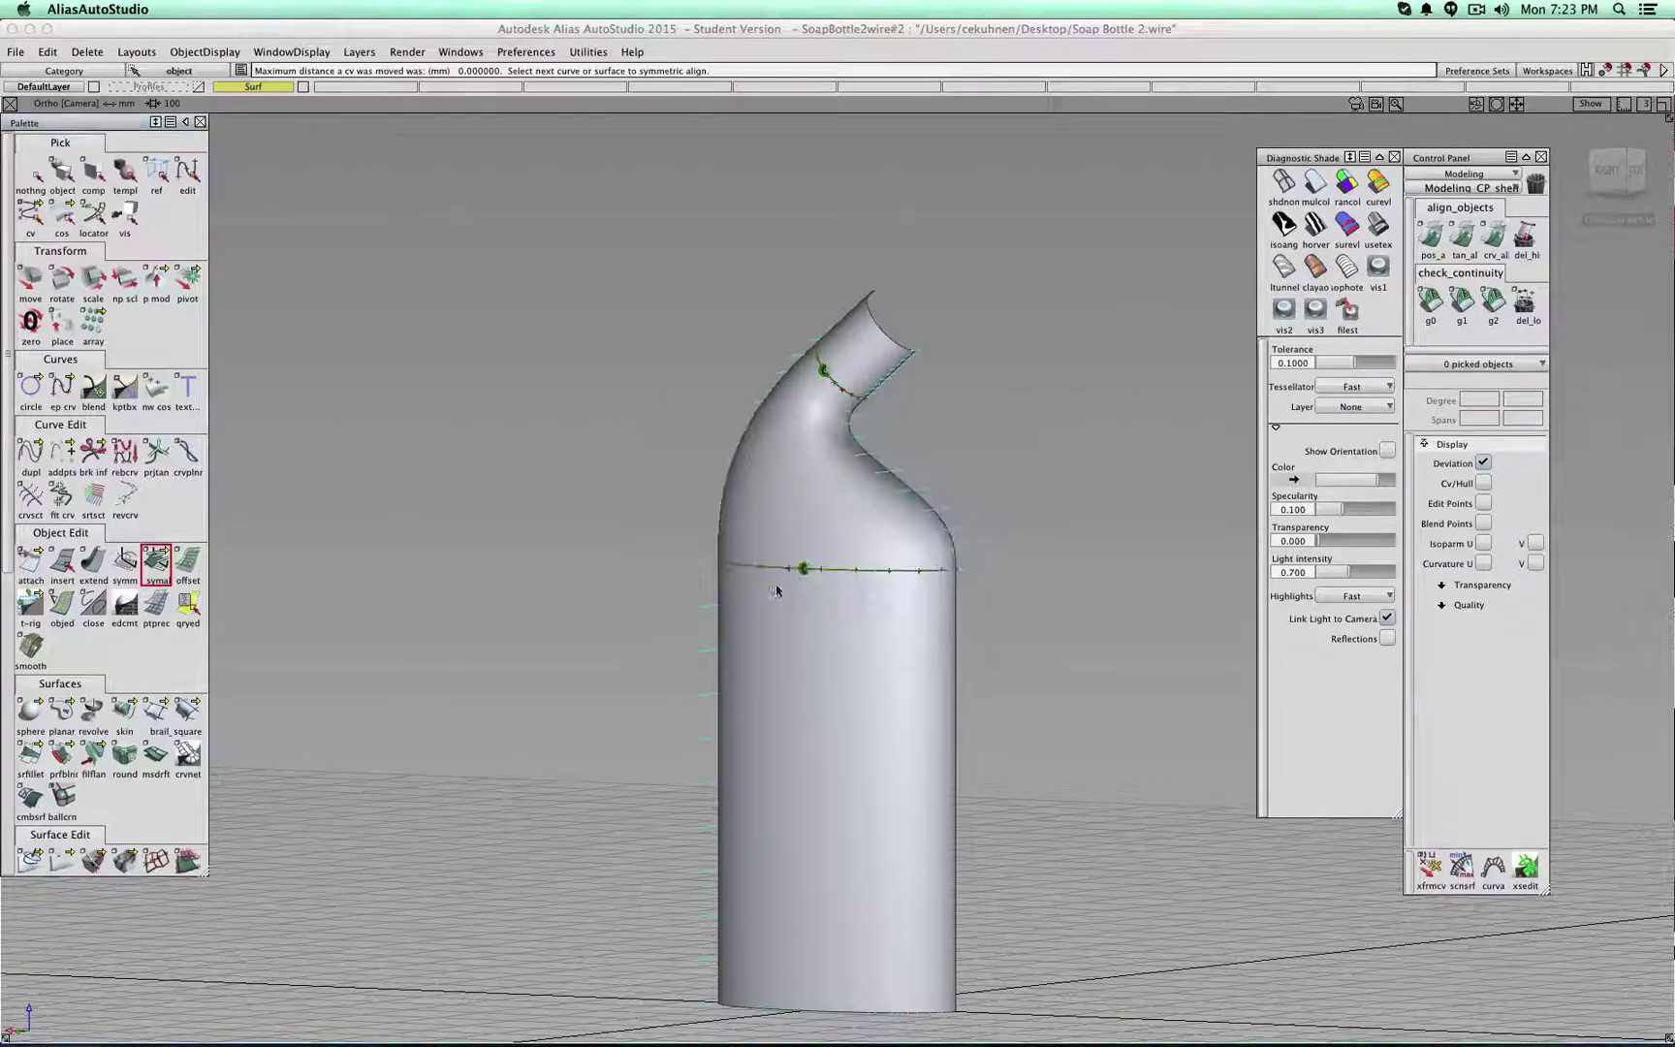
click(955, 613)
click(872, 586)
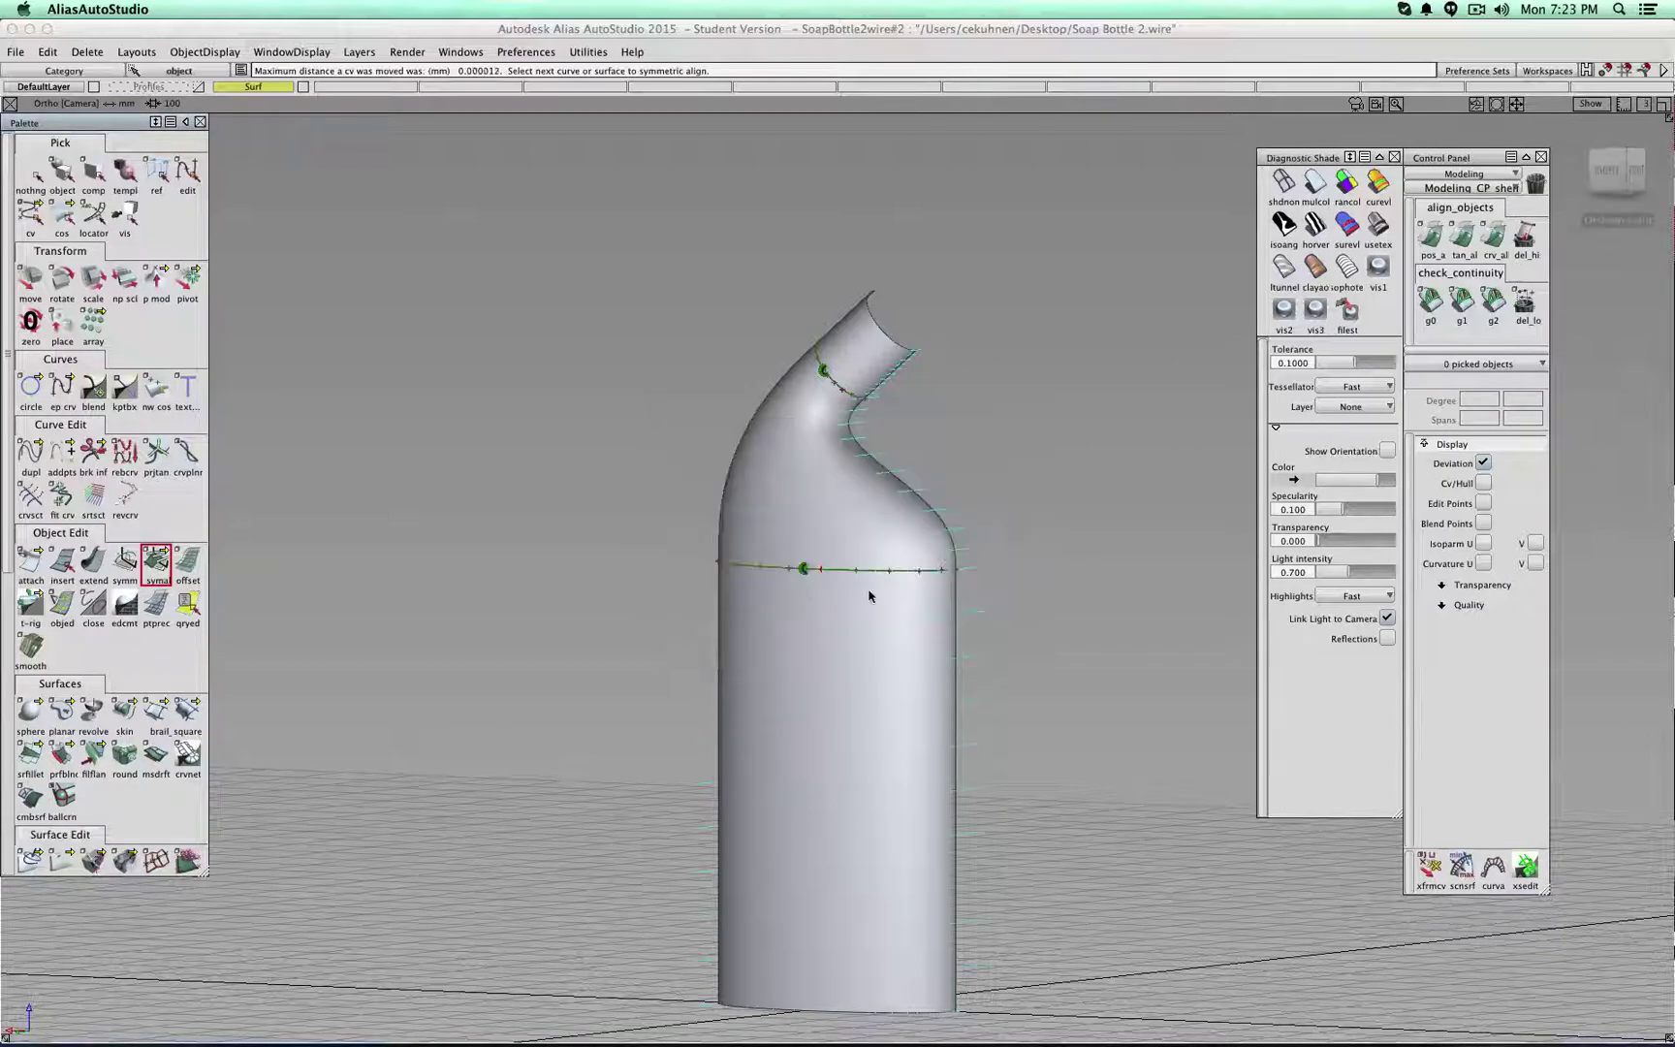
- Turn symmetry back on for the Surf layer to show the full bottle
click(236, 88)
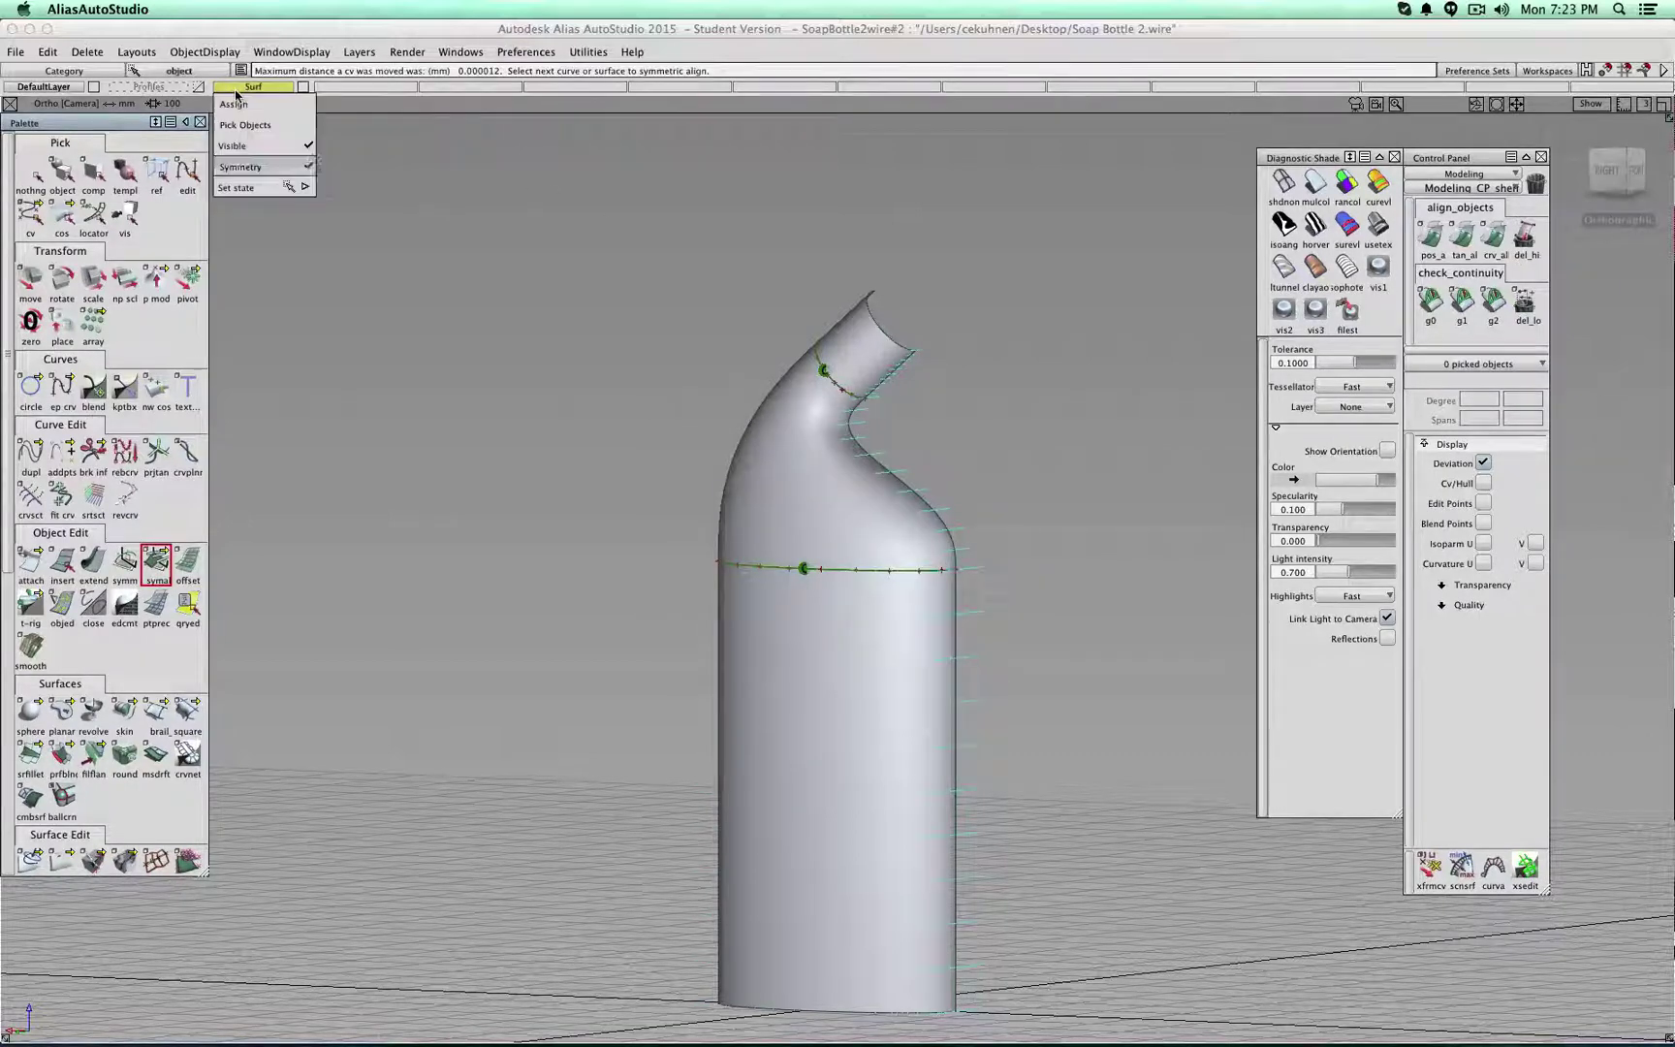
click(242, 171)
alt+shift+drag(997, 291, 695, 341)
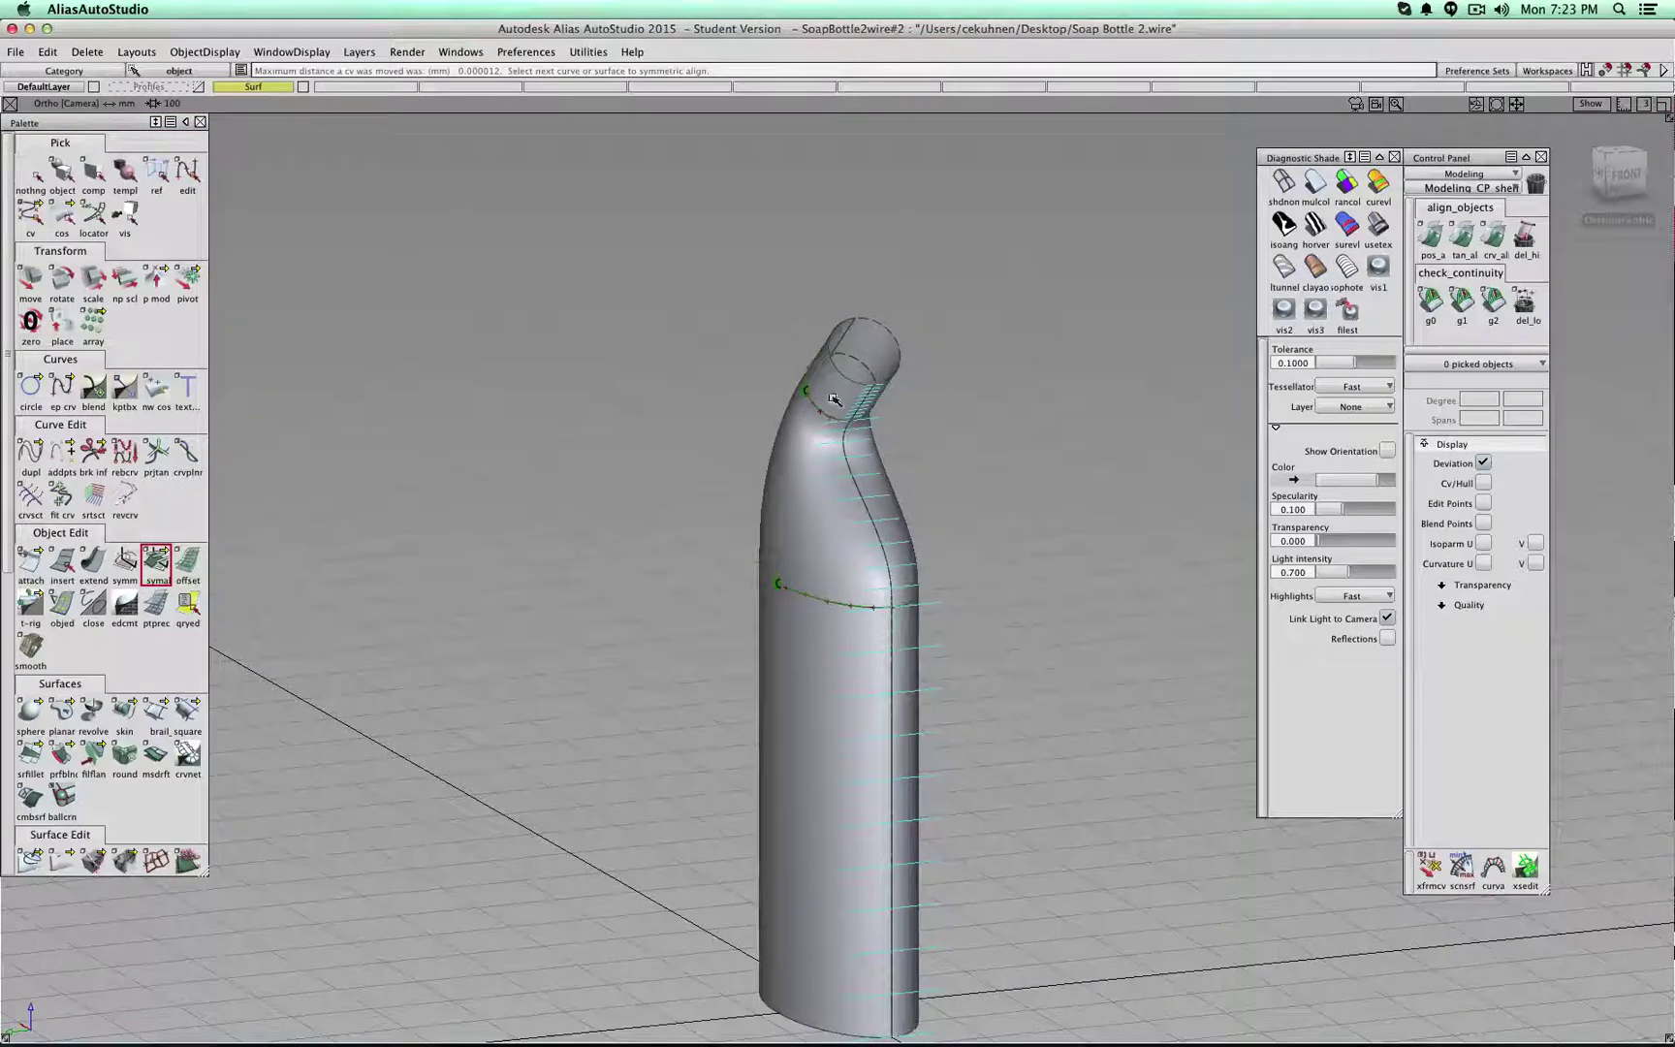
- Recheck G1 continuity along the front and back mirror seams of the body, shoulder and neck
click(1462, 304)
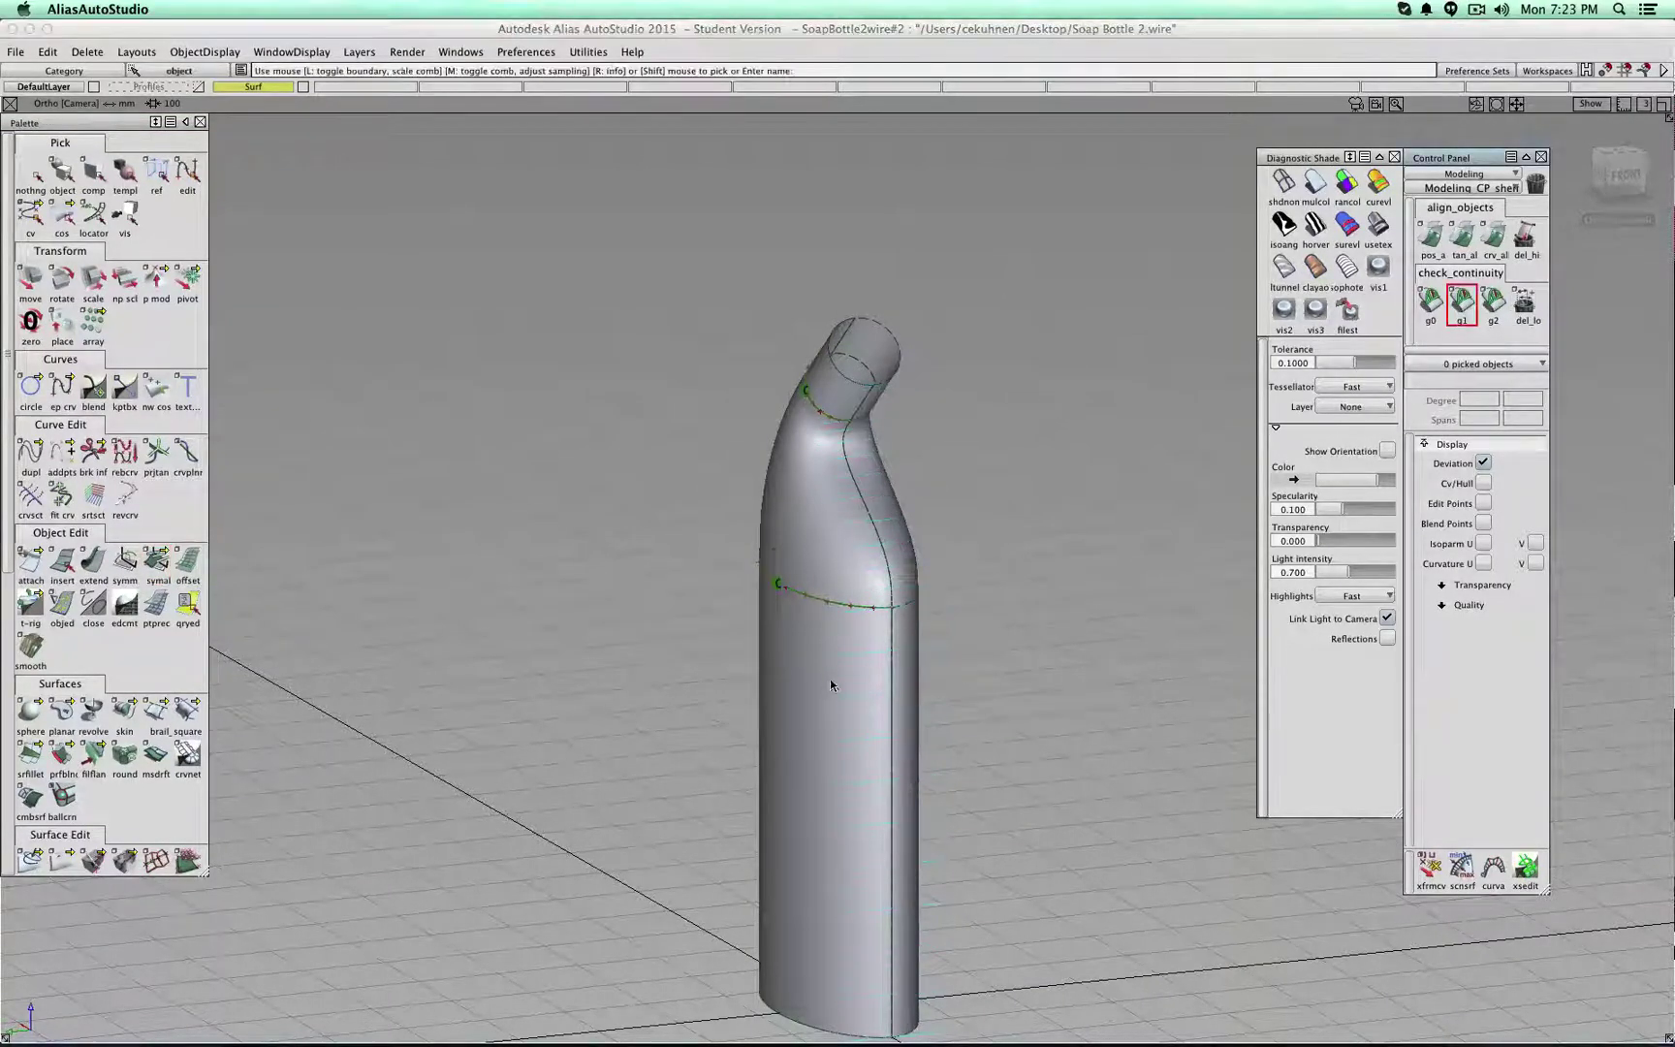
click(878, 562)
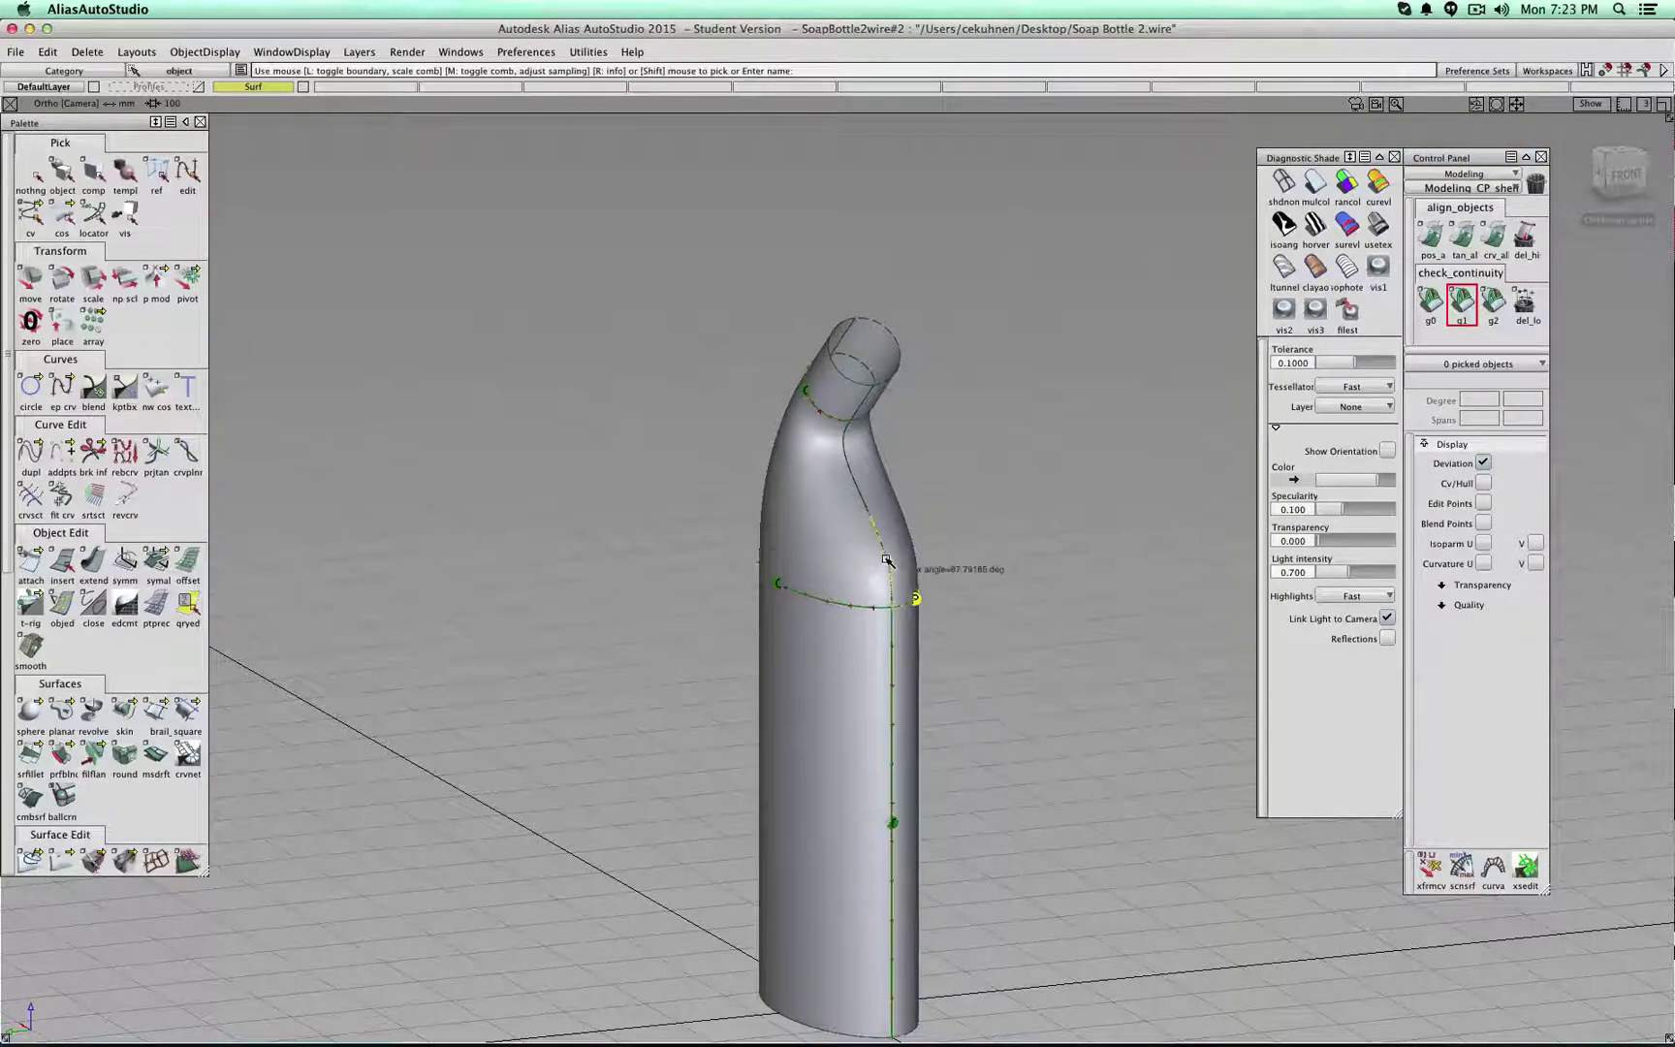
shift+super+drag(859, 465, 1095, 531)
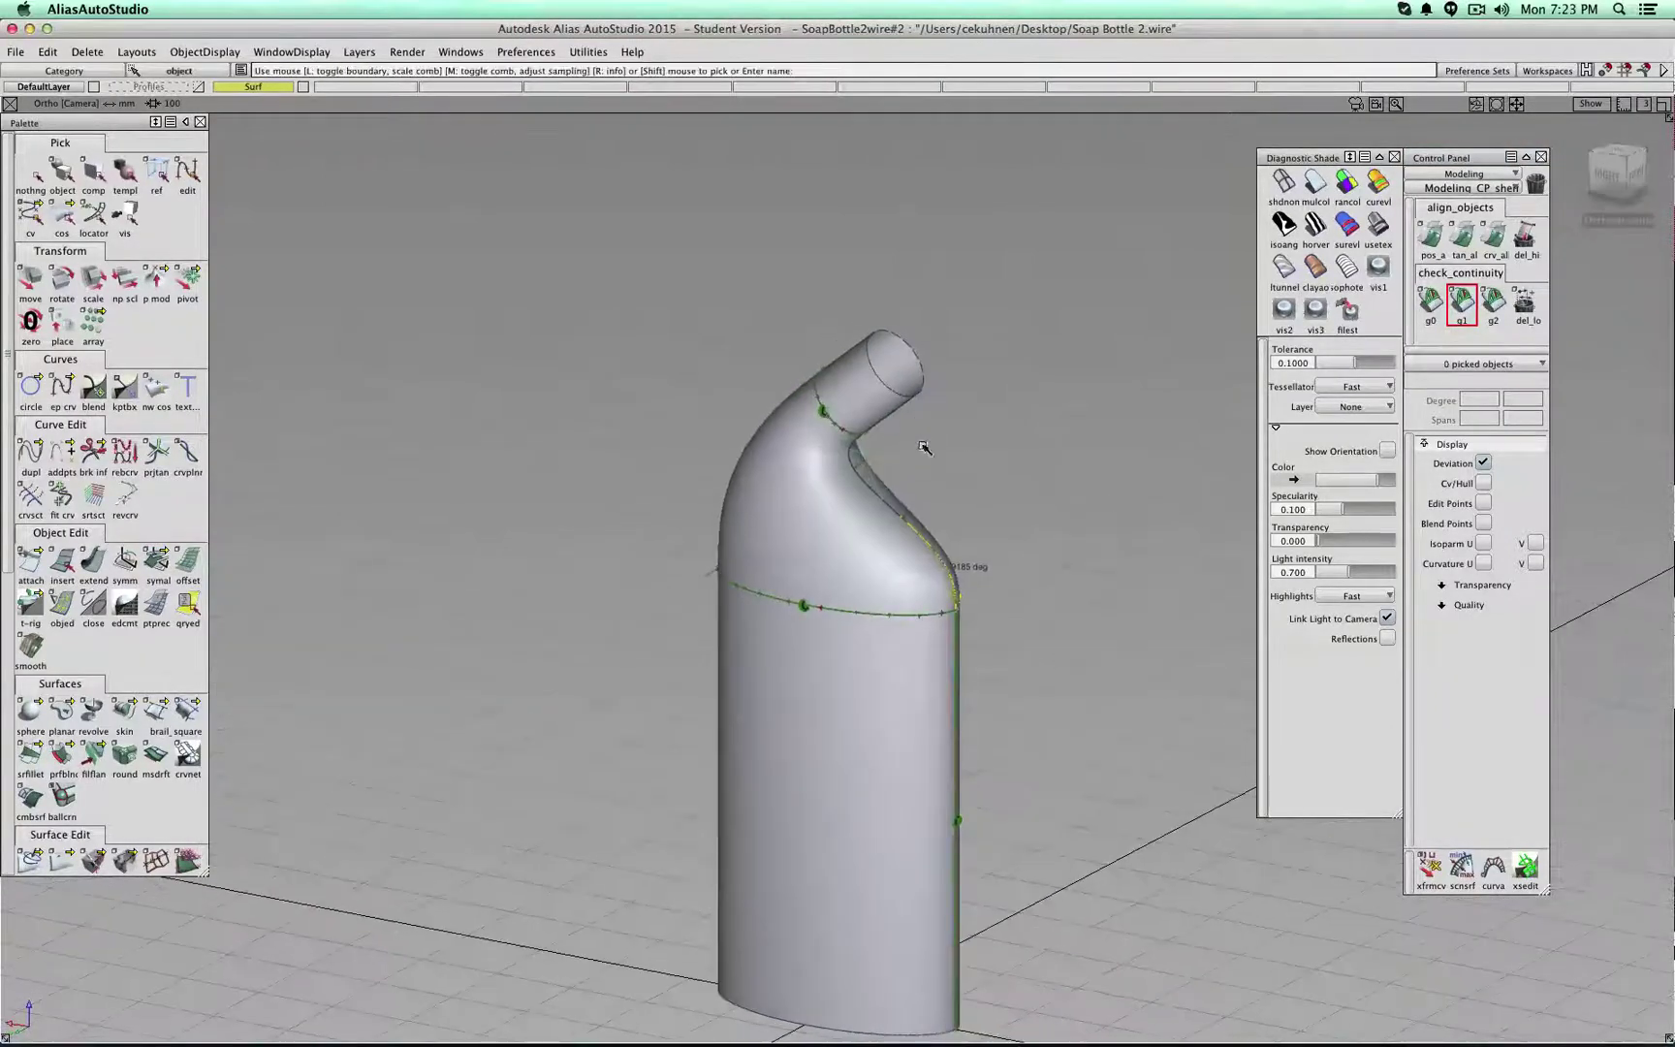
mouse_move(927, 449)
shift+super+mouse_down()
mouse_move(934, 378)
mouse_move(872, 390)
shift+super+mouse_up()
click(892, 363)
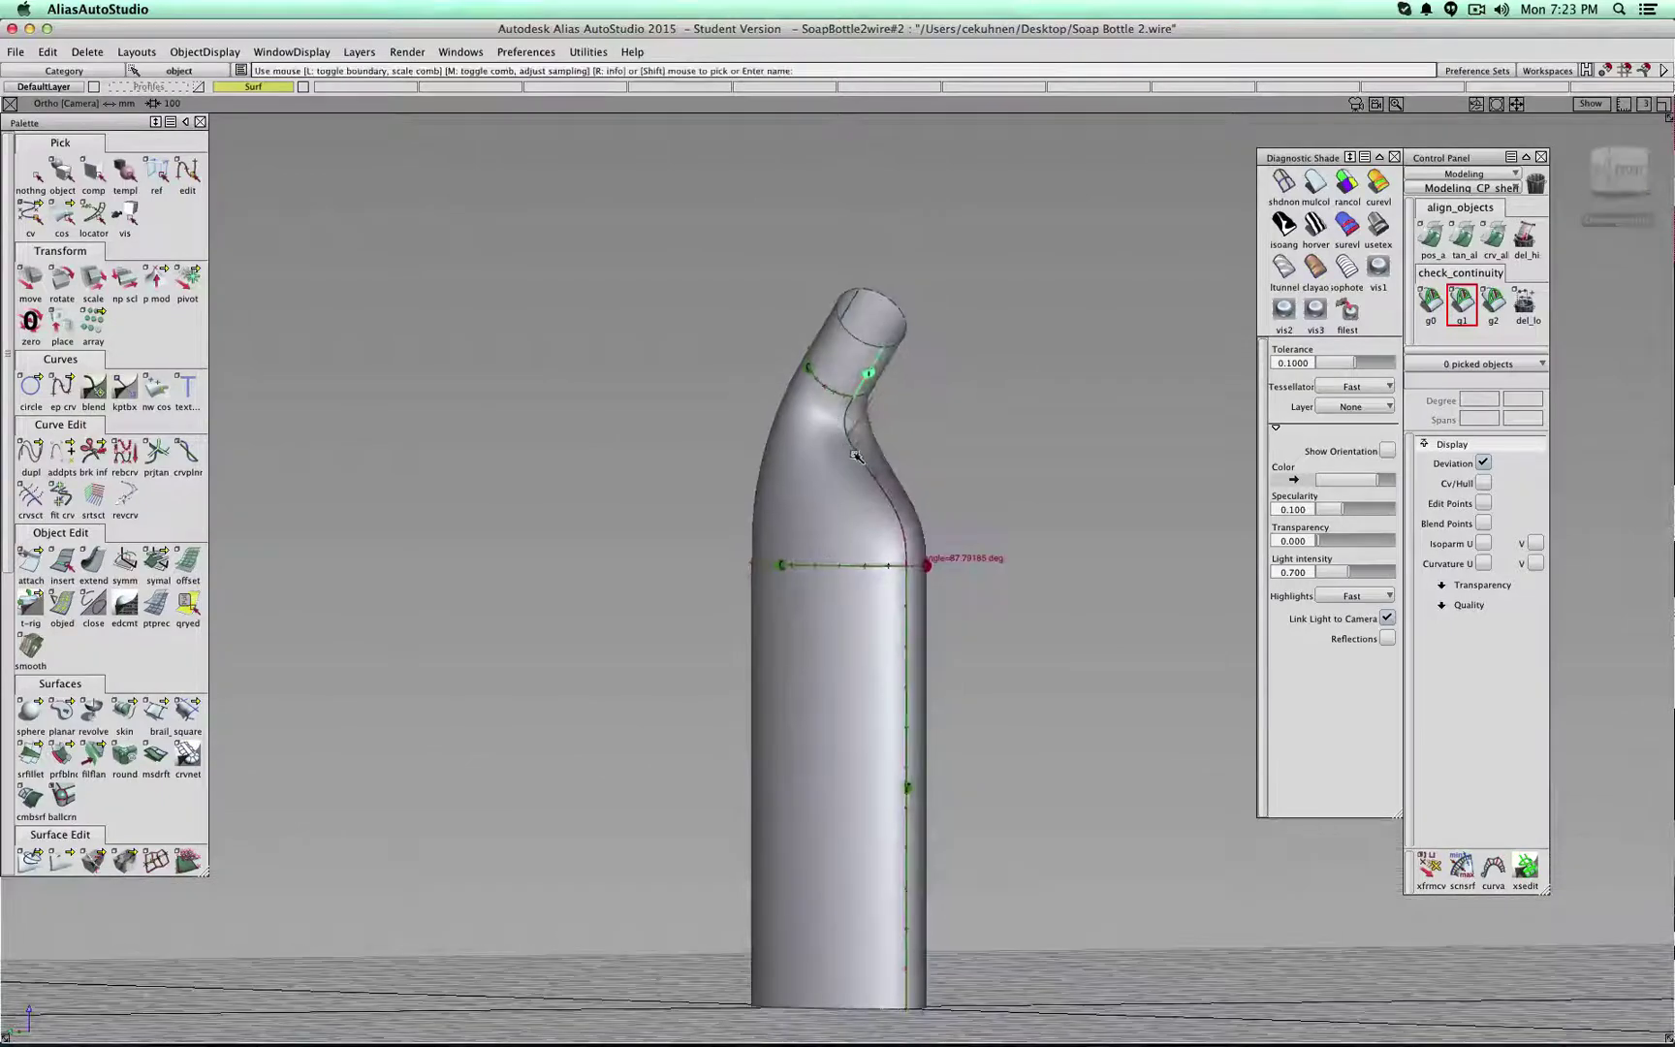
alt+shift+drag(543, 464, 870, 531)
click(781, 447)
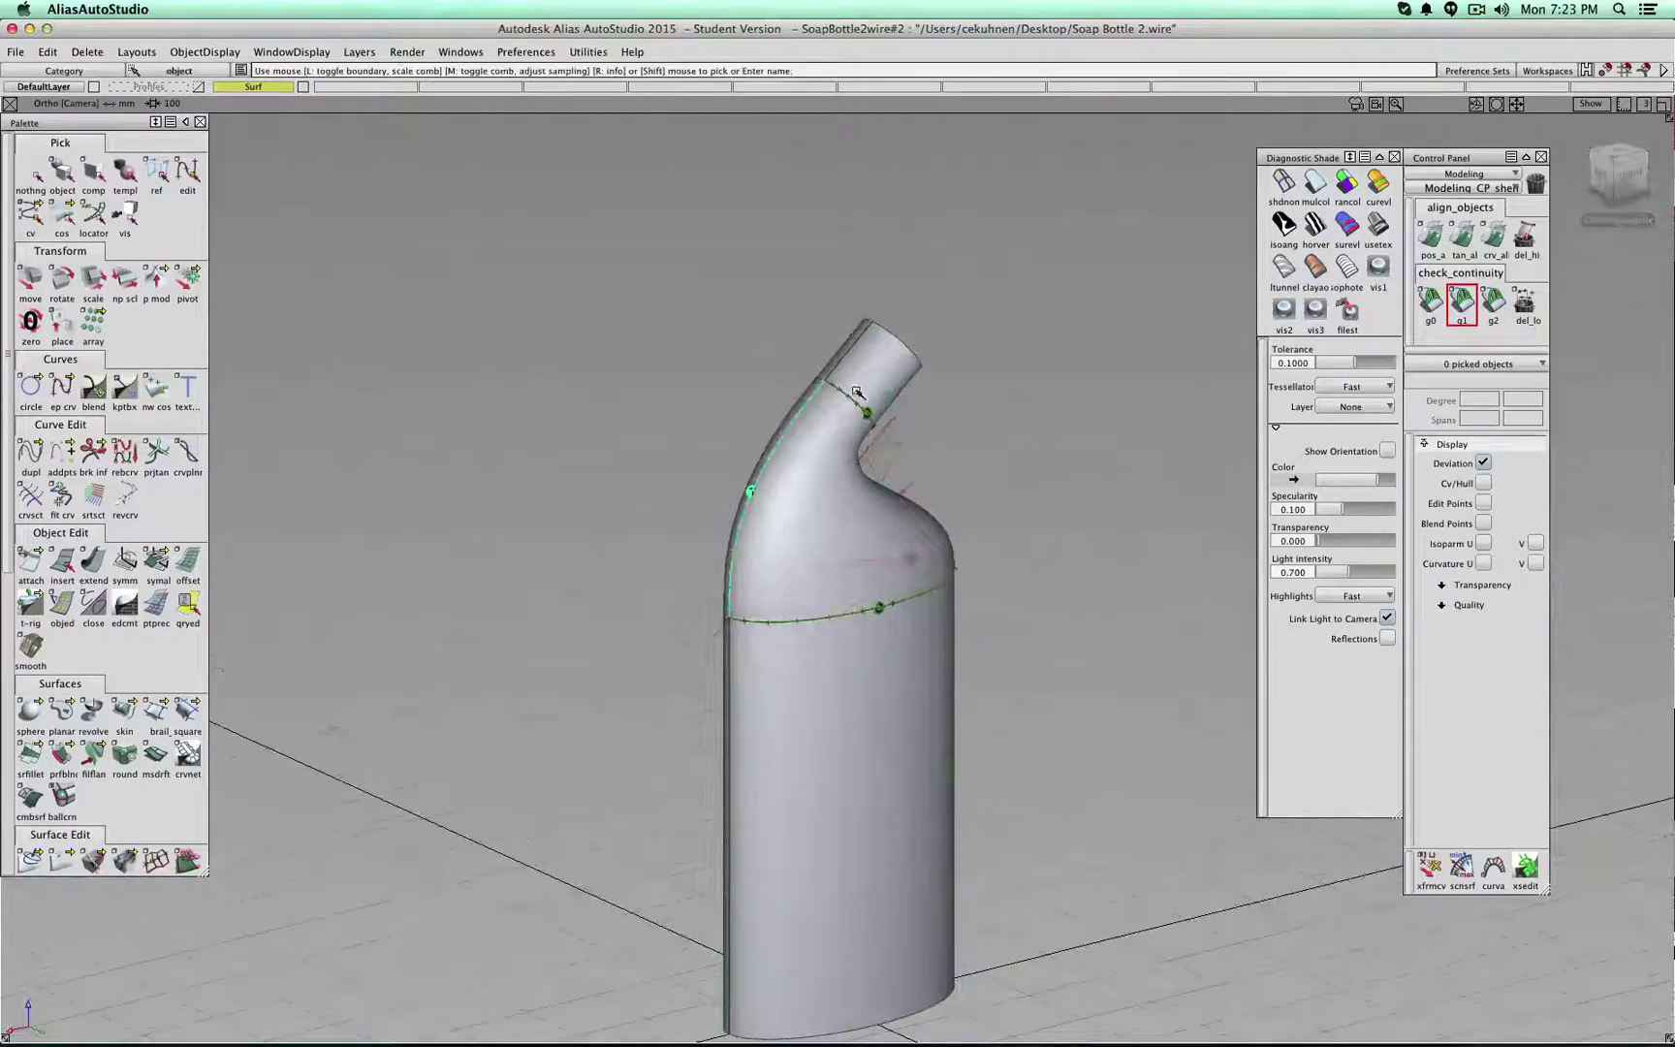
click(844, 363)
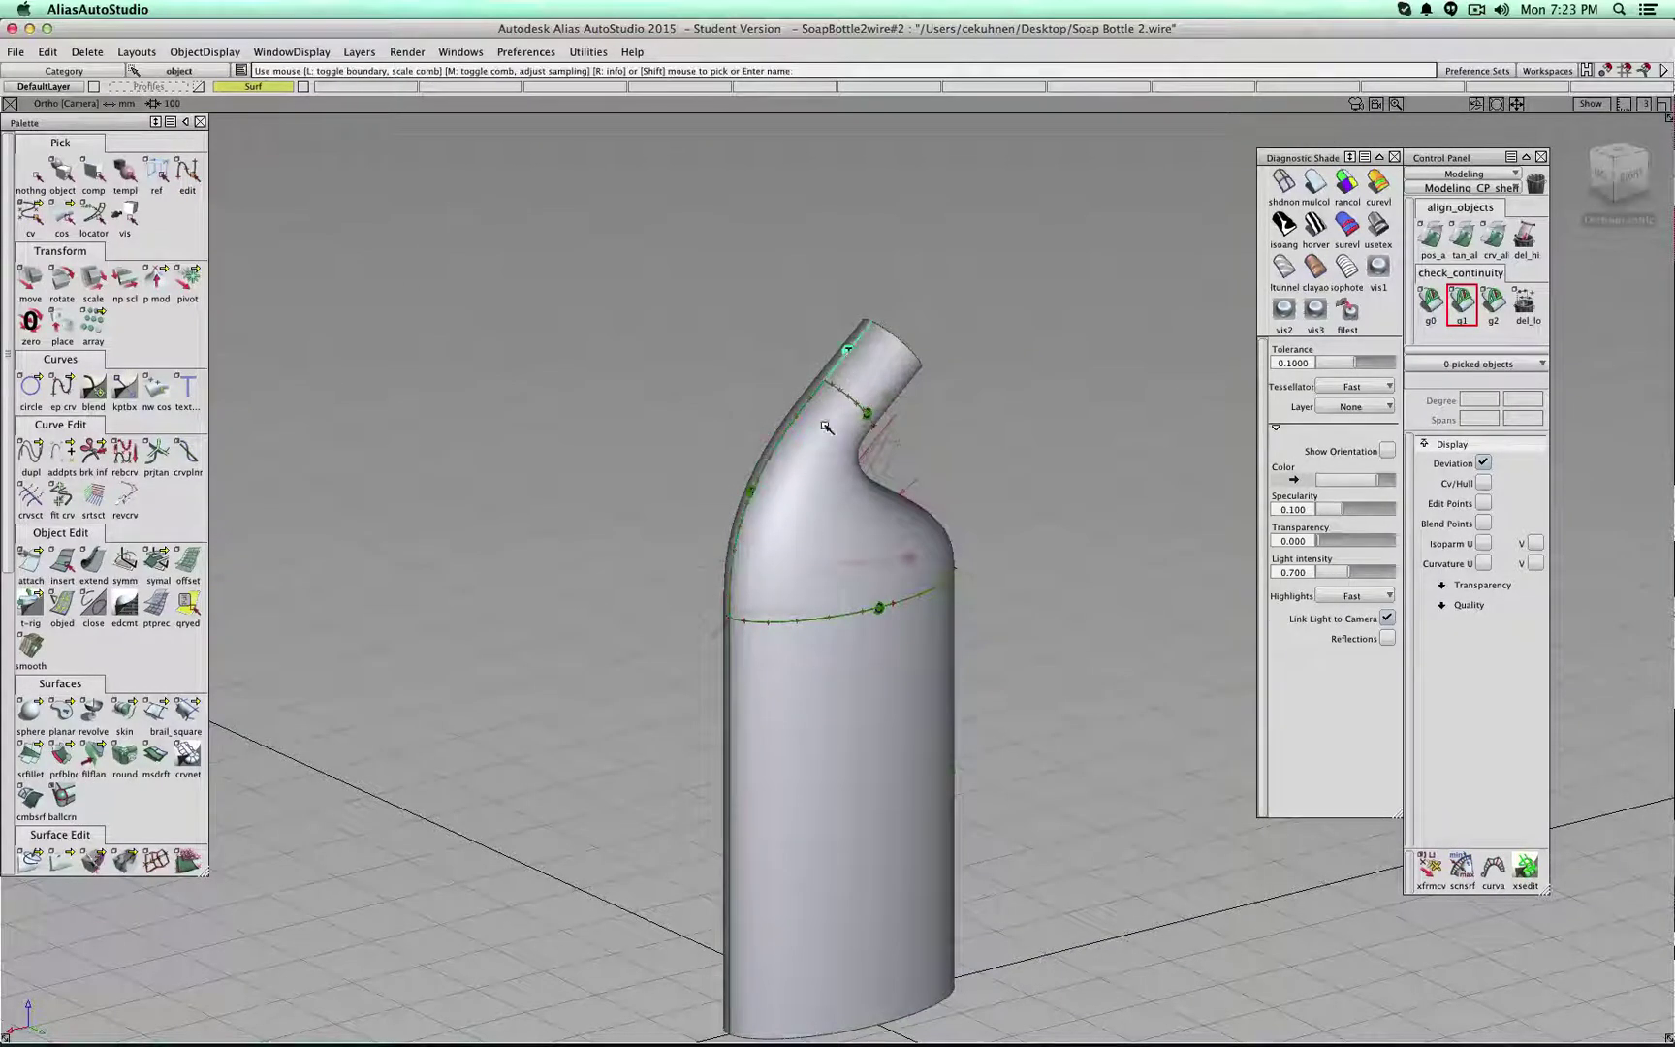
click(727, 683)
mouse_move(680, 692)
alt+shift+mouse_down()
mouse_move(1258, 644)
mouse_move(1258, 658)
mouse_move(862, 602)
mouse_move(579, 587)
mouse_move(935, 568)
mouse_move(842, 684)
mouse_move(717, 594)
alt+shift+mouse_up()
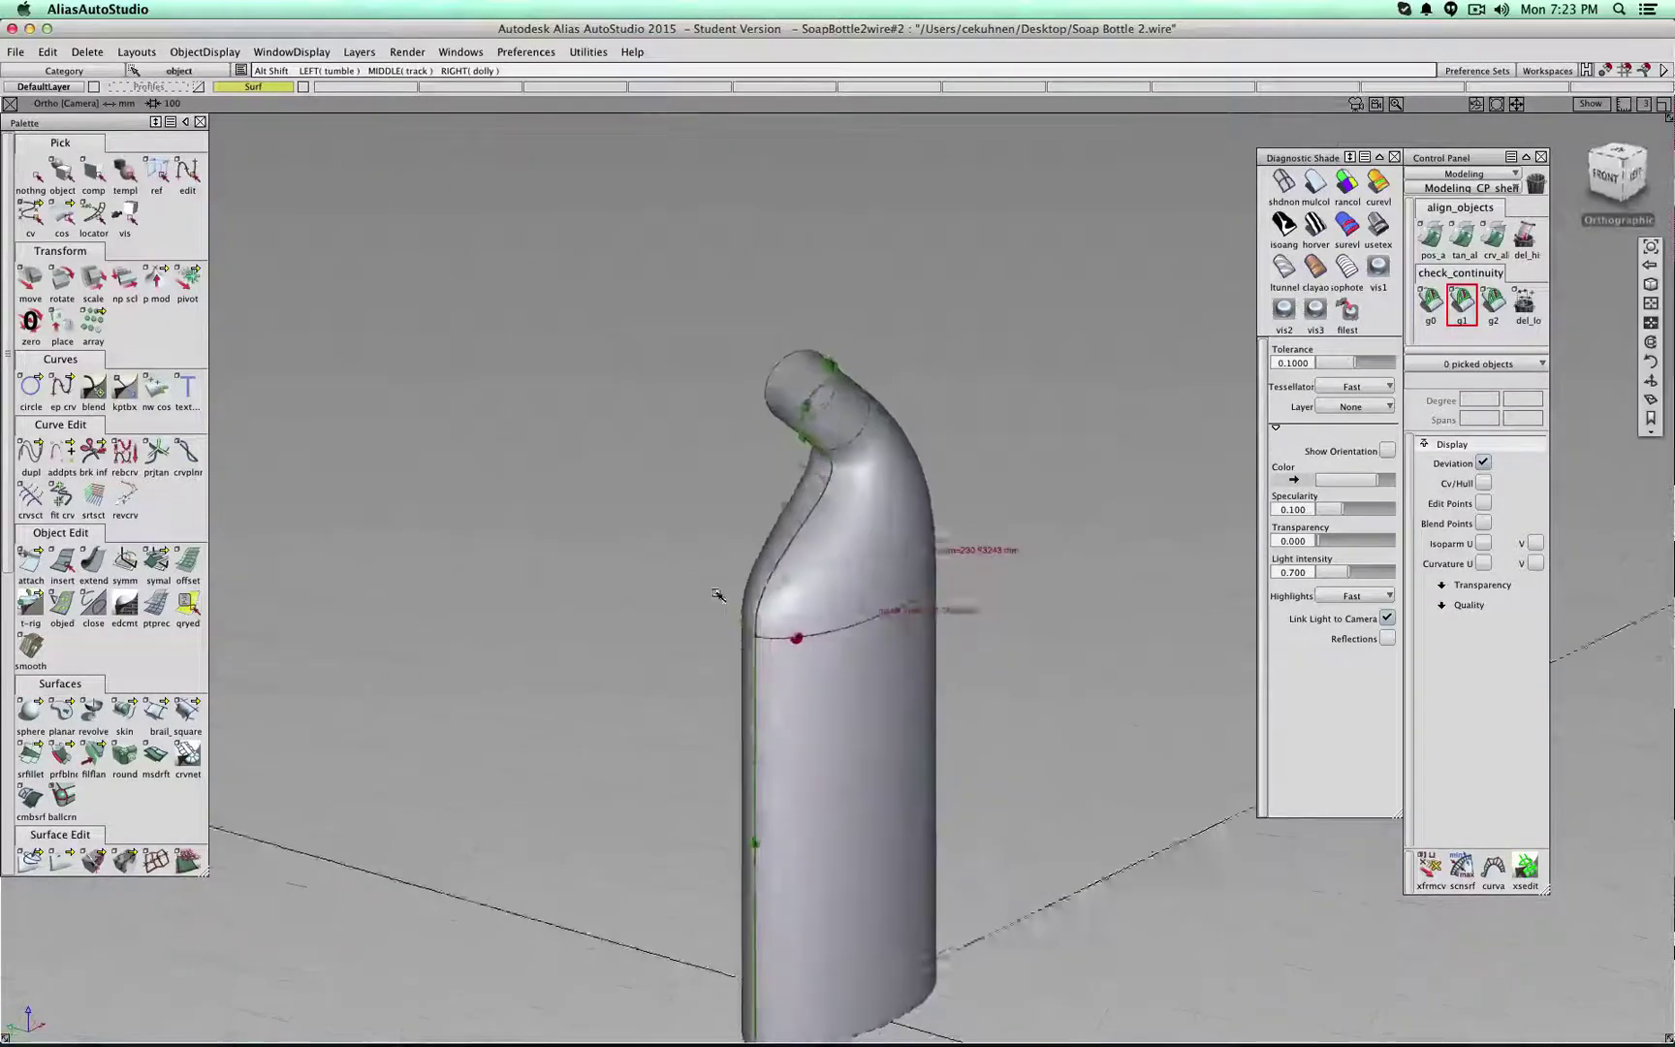
- Clear the existing continuity locators and recheck G1 continuity along the front and back mirror seams of the body, shoulder and neck
alt+shift+right_drag(717, 594, 920, 610)
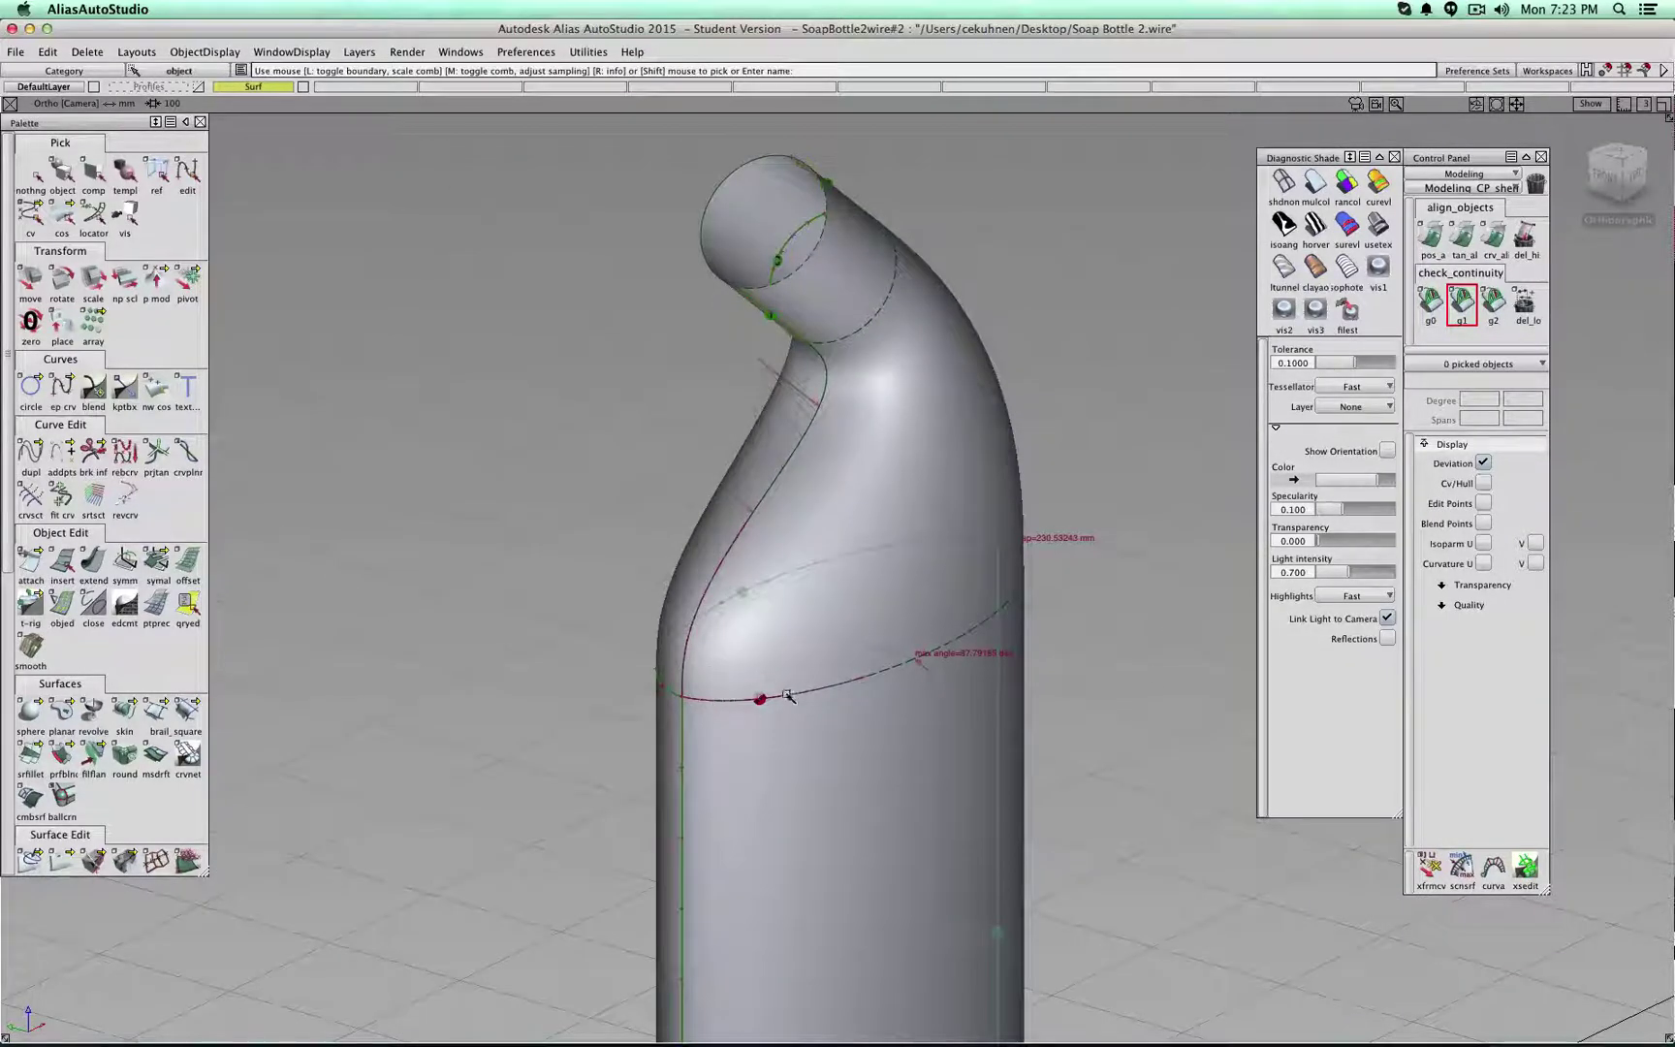
click(1525, 301)
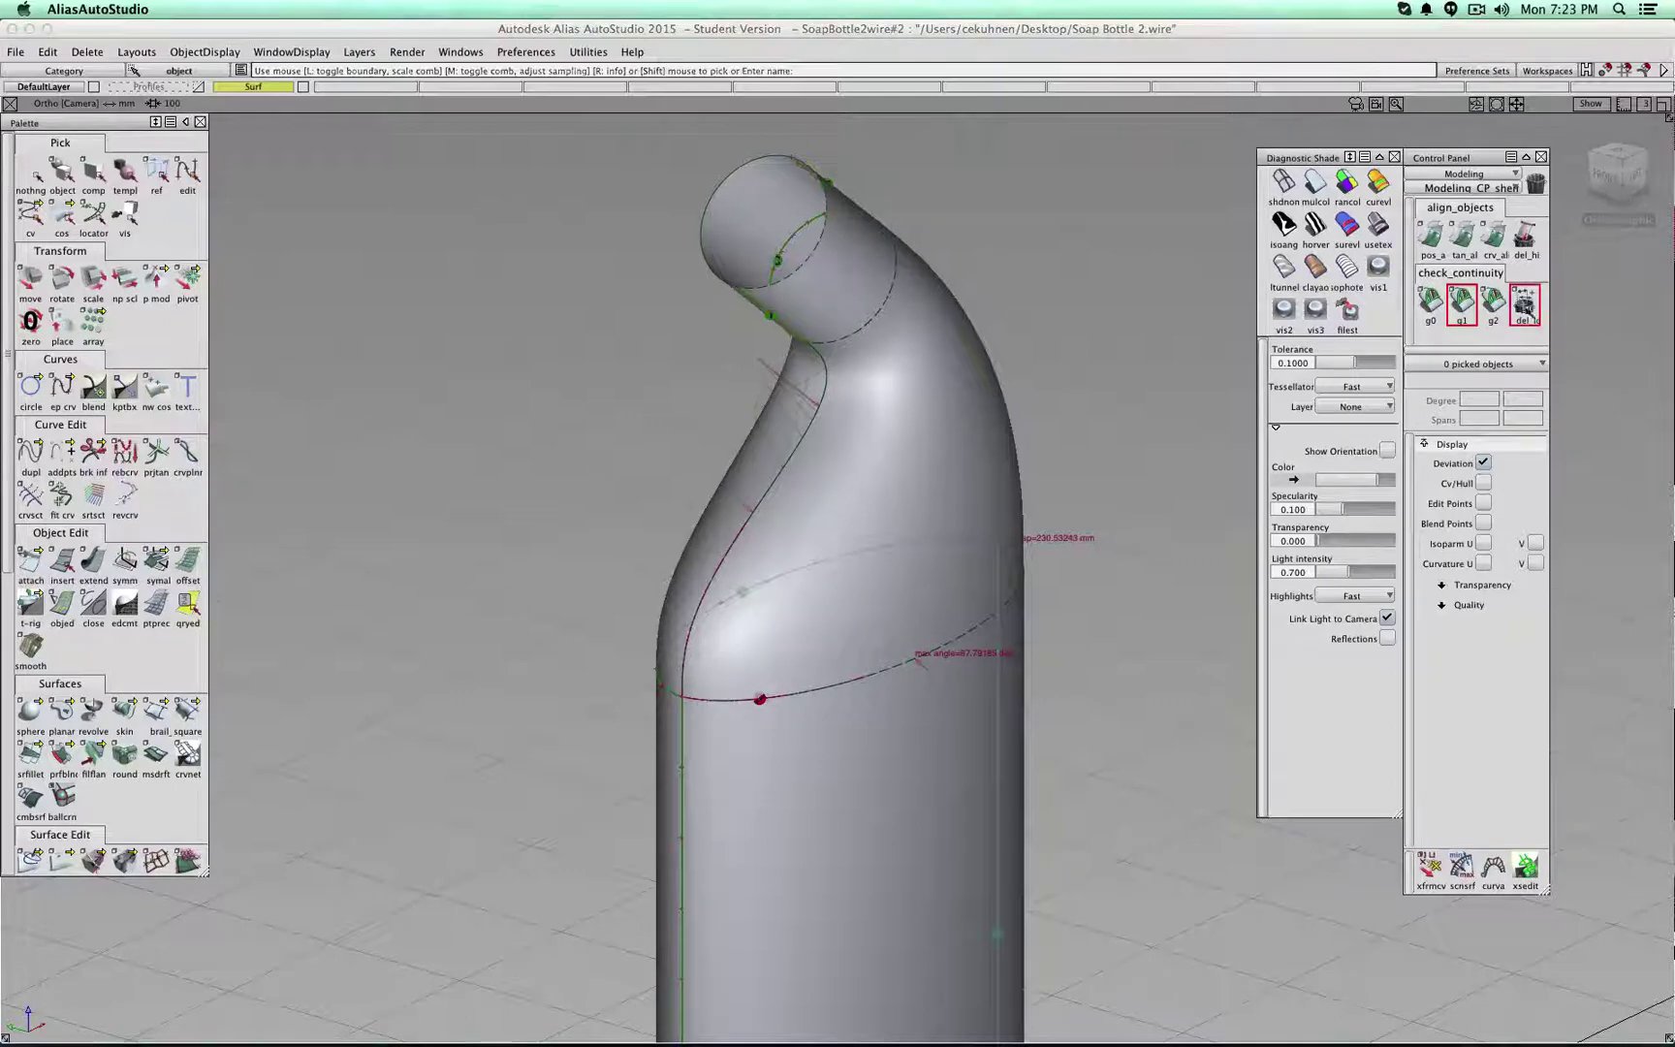
click(772, 482)
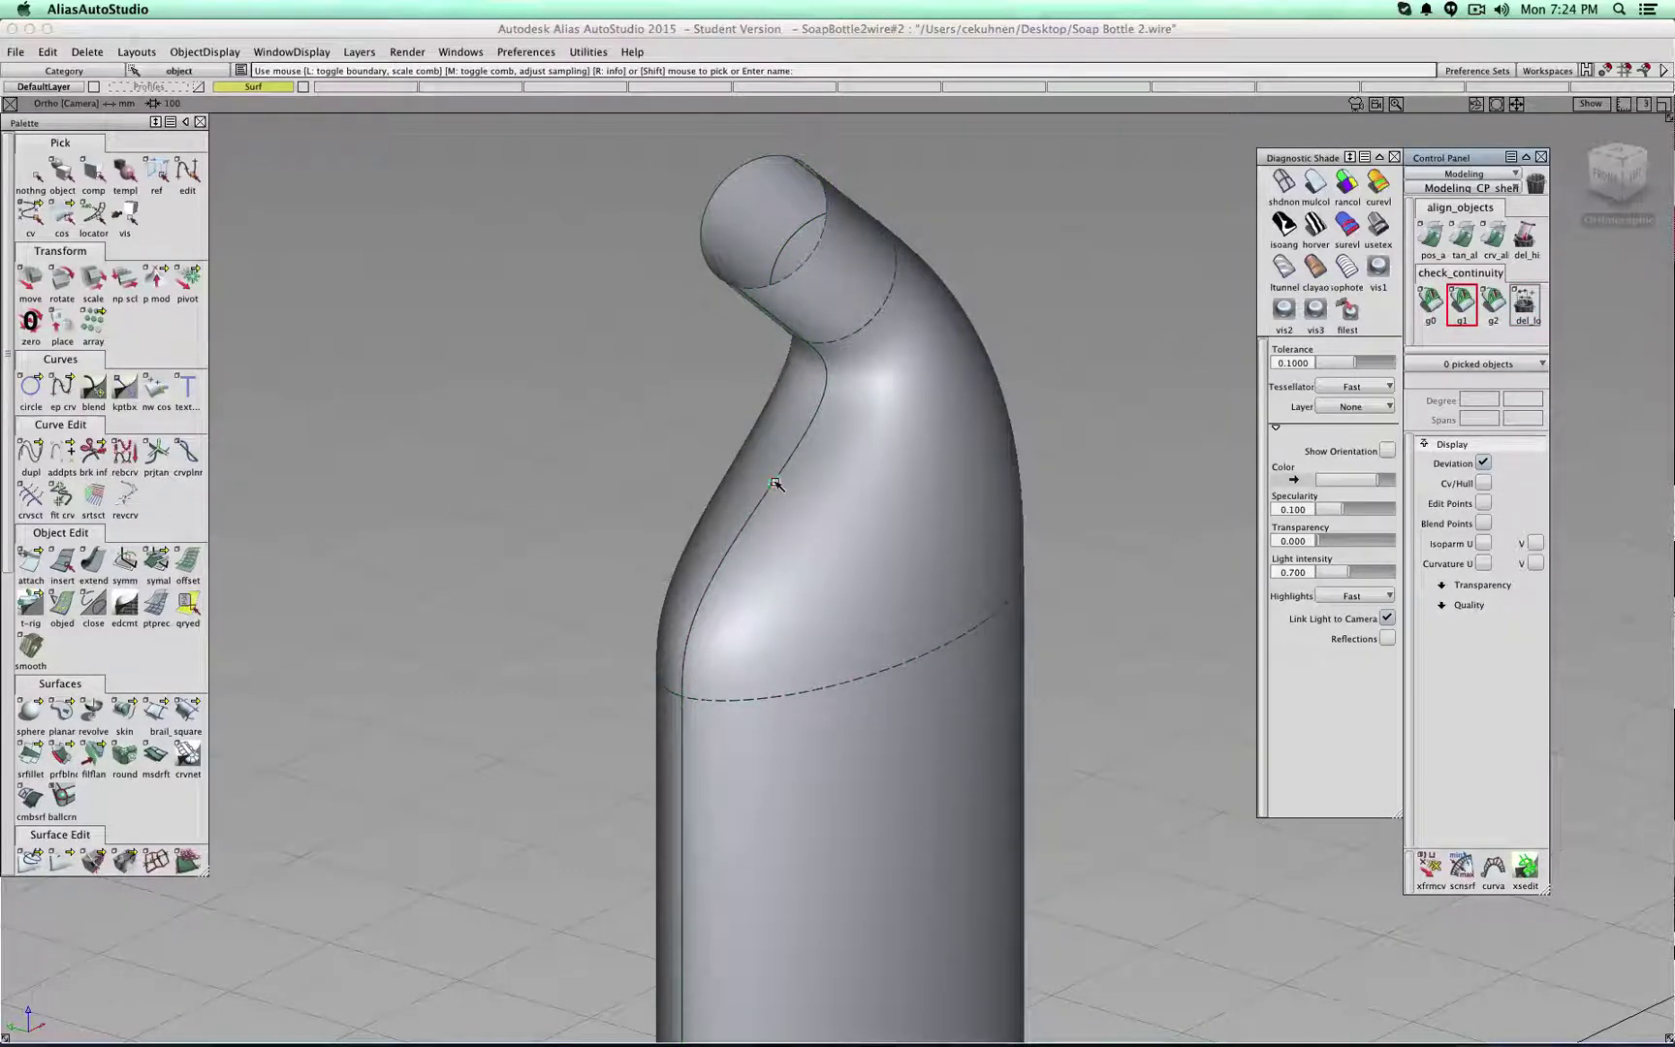
click(683, 720)
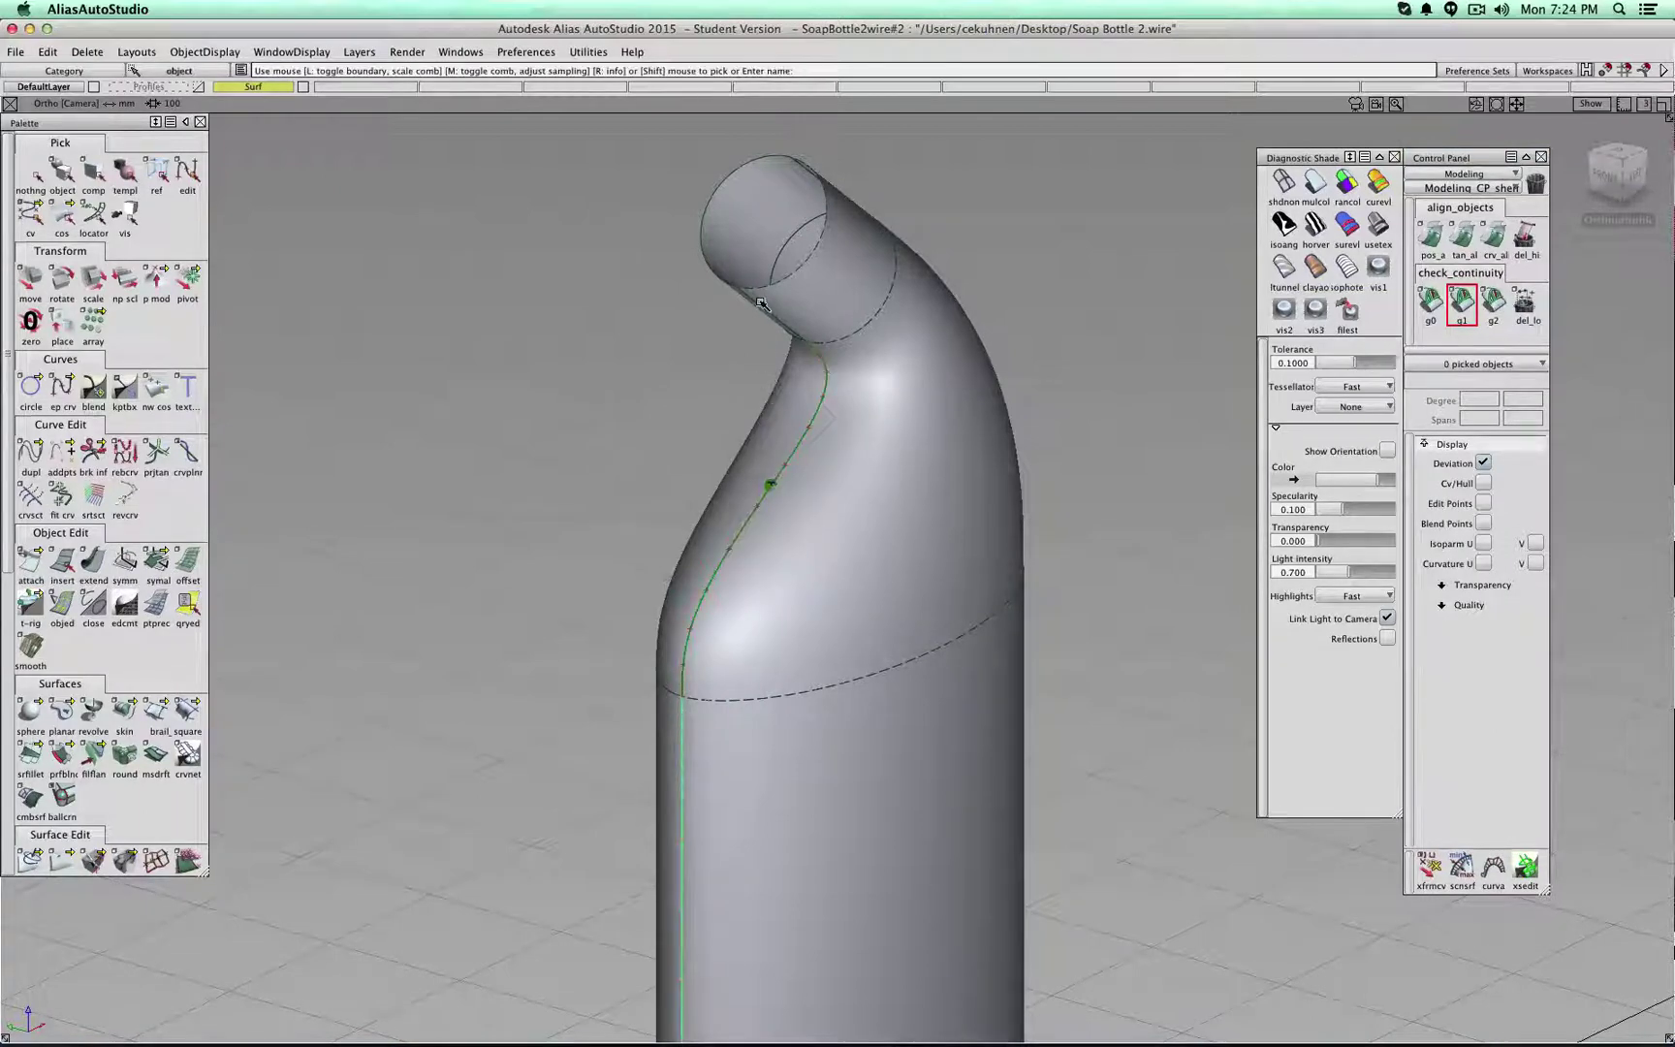
alt+shift+drag(872, 495, 666, 352)
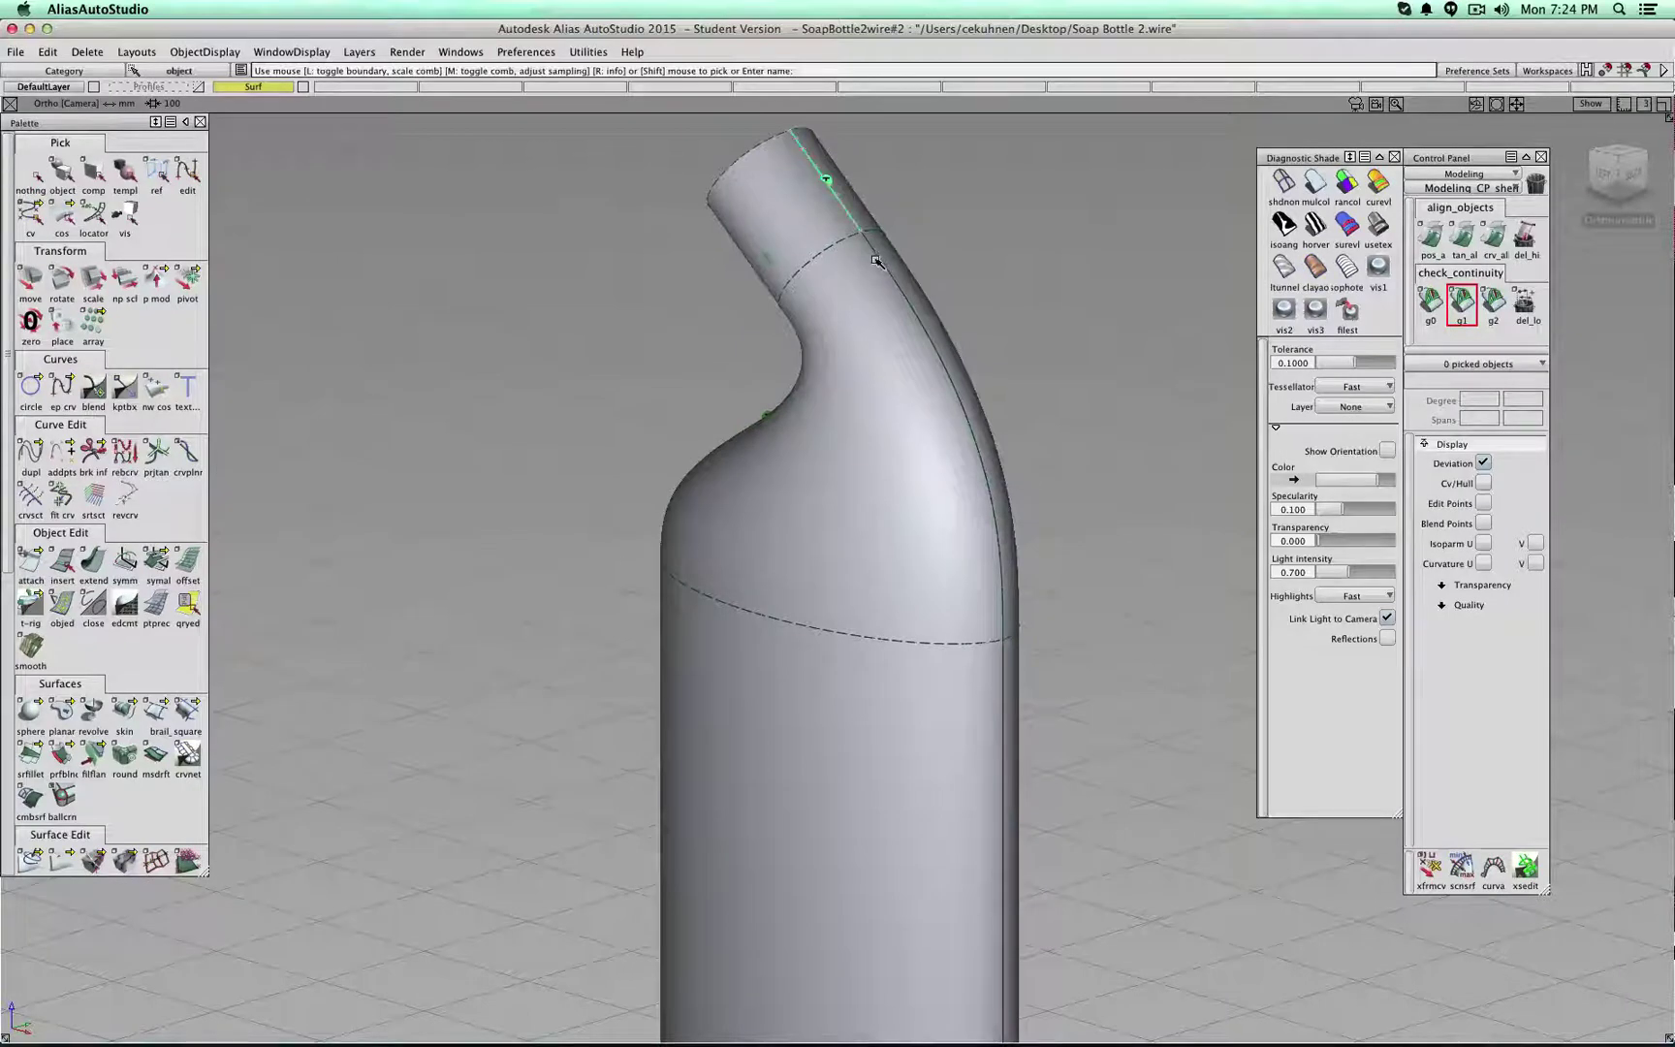
click(1005, 680)
alt+shift+drag(1102, 562, 919, 544)
click(884, 307)
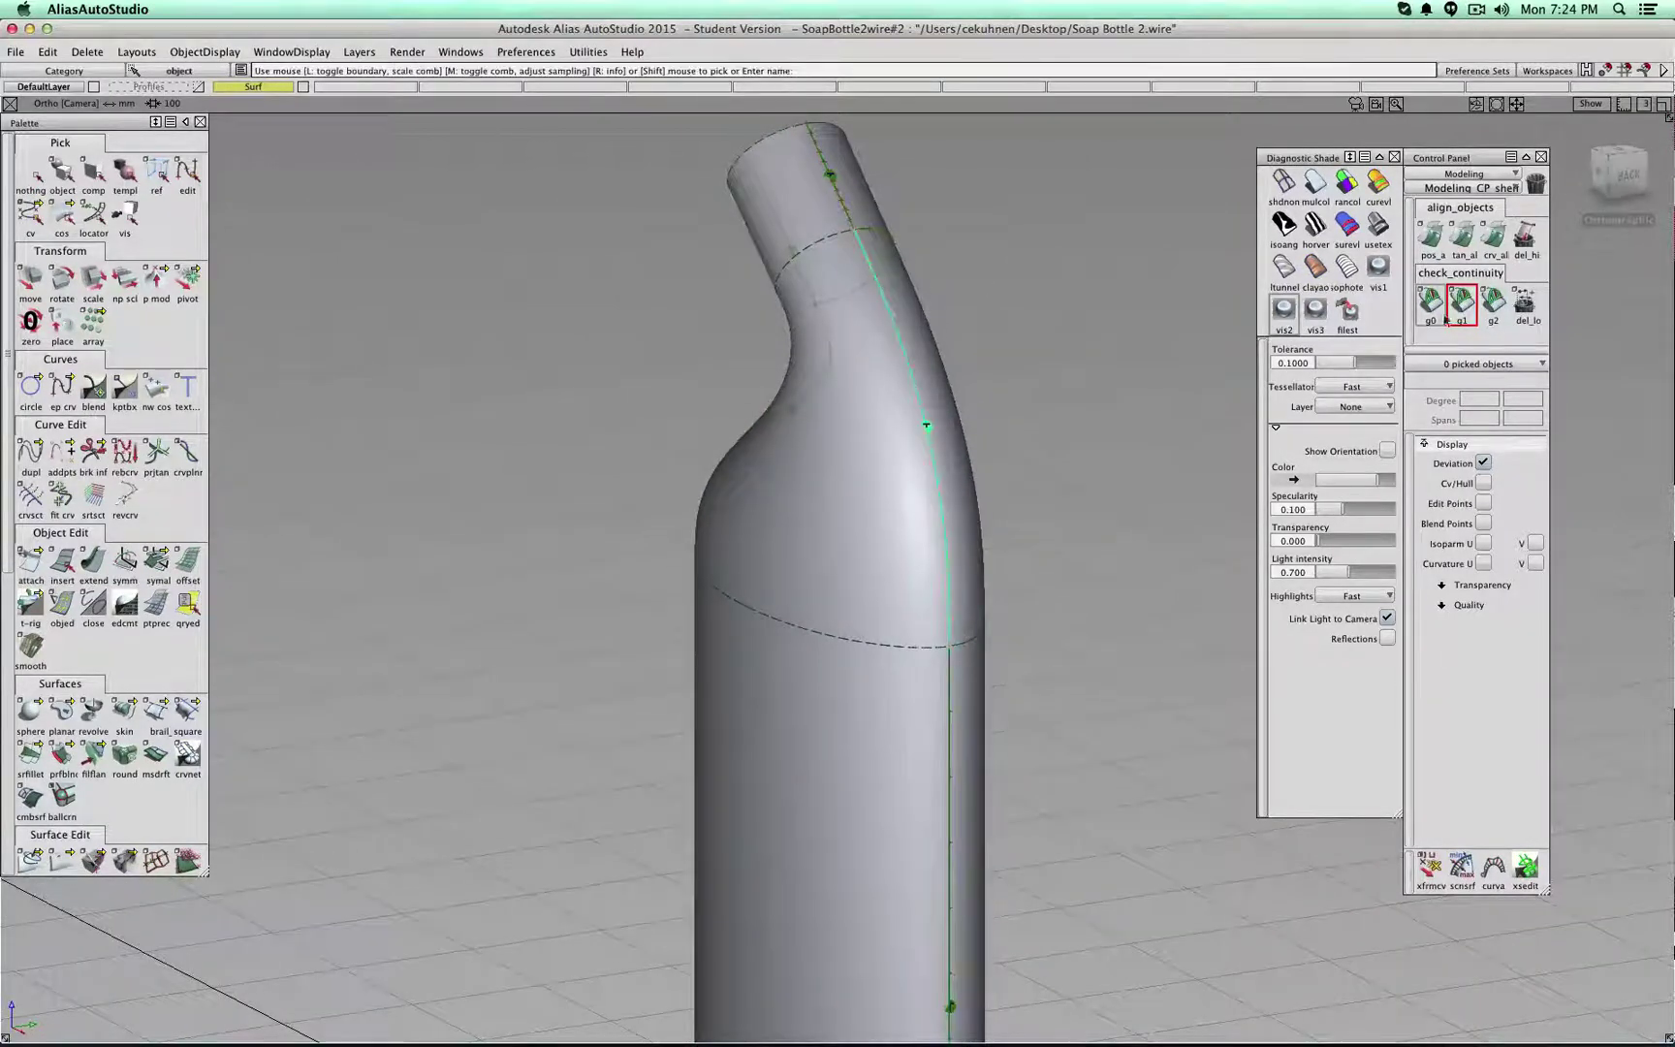
- Check G2 continuity at the mirror seams and the body-shoulder and shoulder-neck joins, reviewing the bottle from all sides before clearing the locators
click(1493, 300)
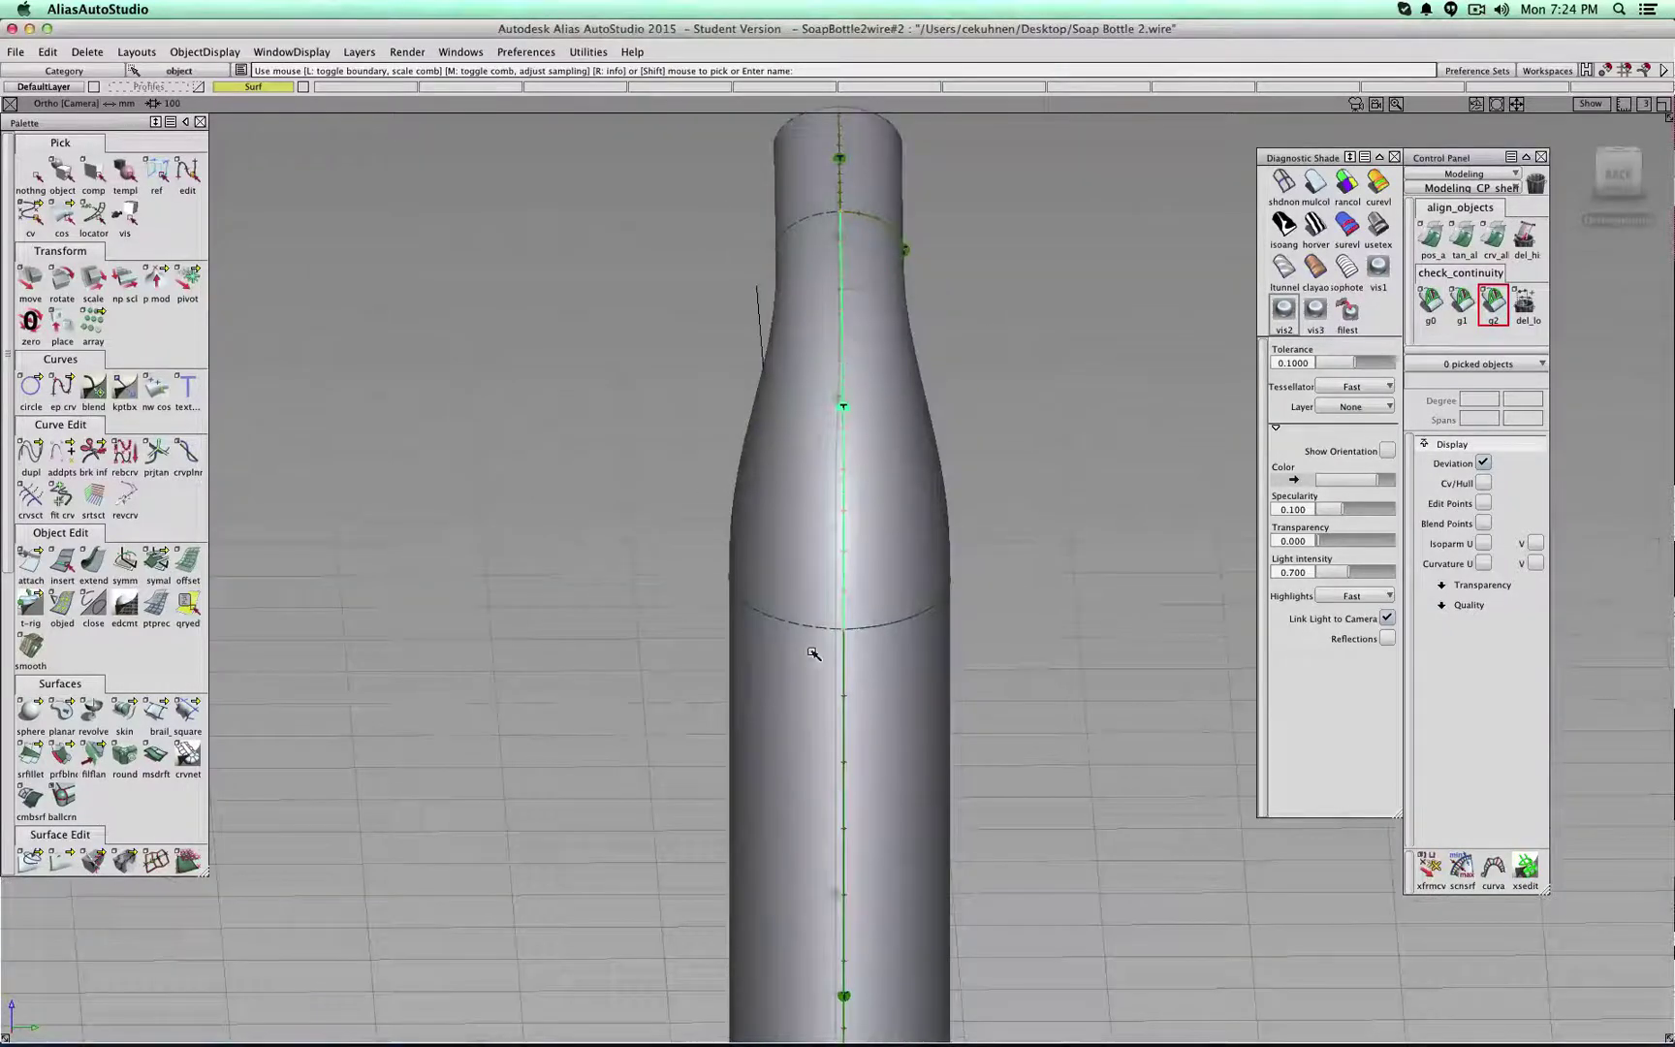
click(813, 627)
click(883, 627)
mouse_move(819, 247)
alt+shift+mouse_down()
mouse_move(718, 242)
mouse_move(829, 240)
alt+shift+mouse_up()
click(811, 214)
alt+shift+right_drag(984, 722, 950, 773)
alt+shift+drag(950, 774, 768, 689)
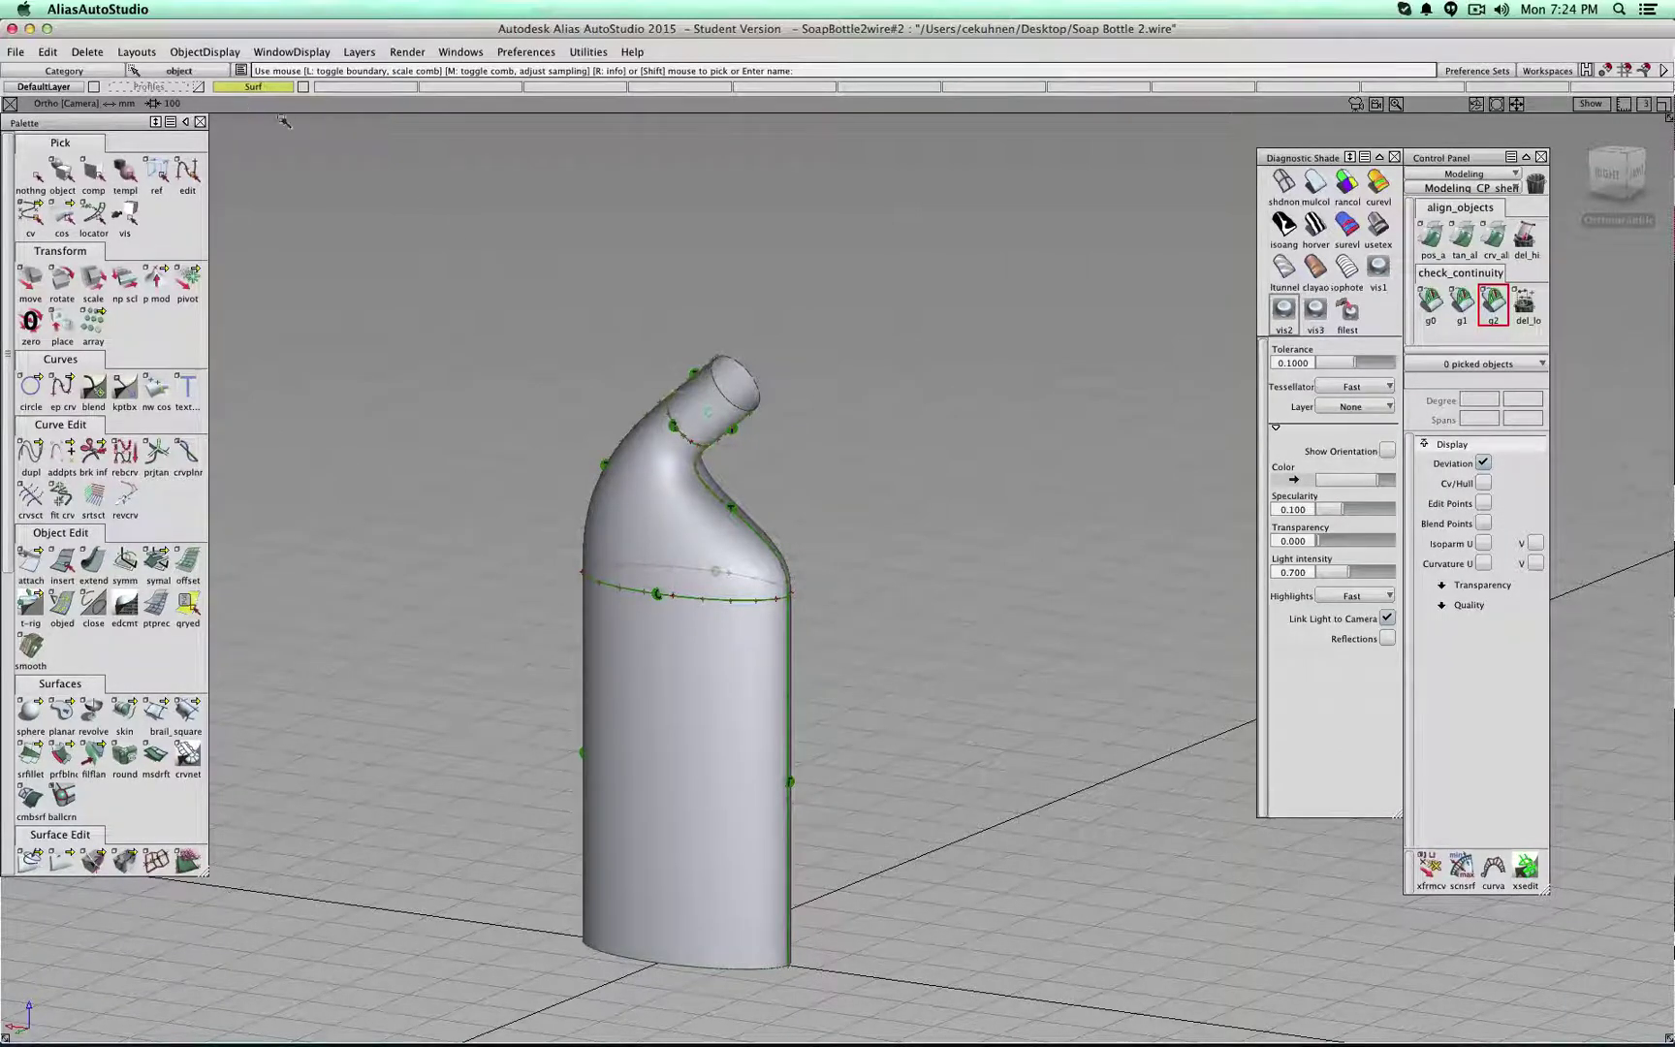
alt+shift+drag(887, 561, 527, 576)
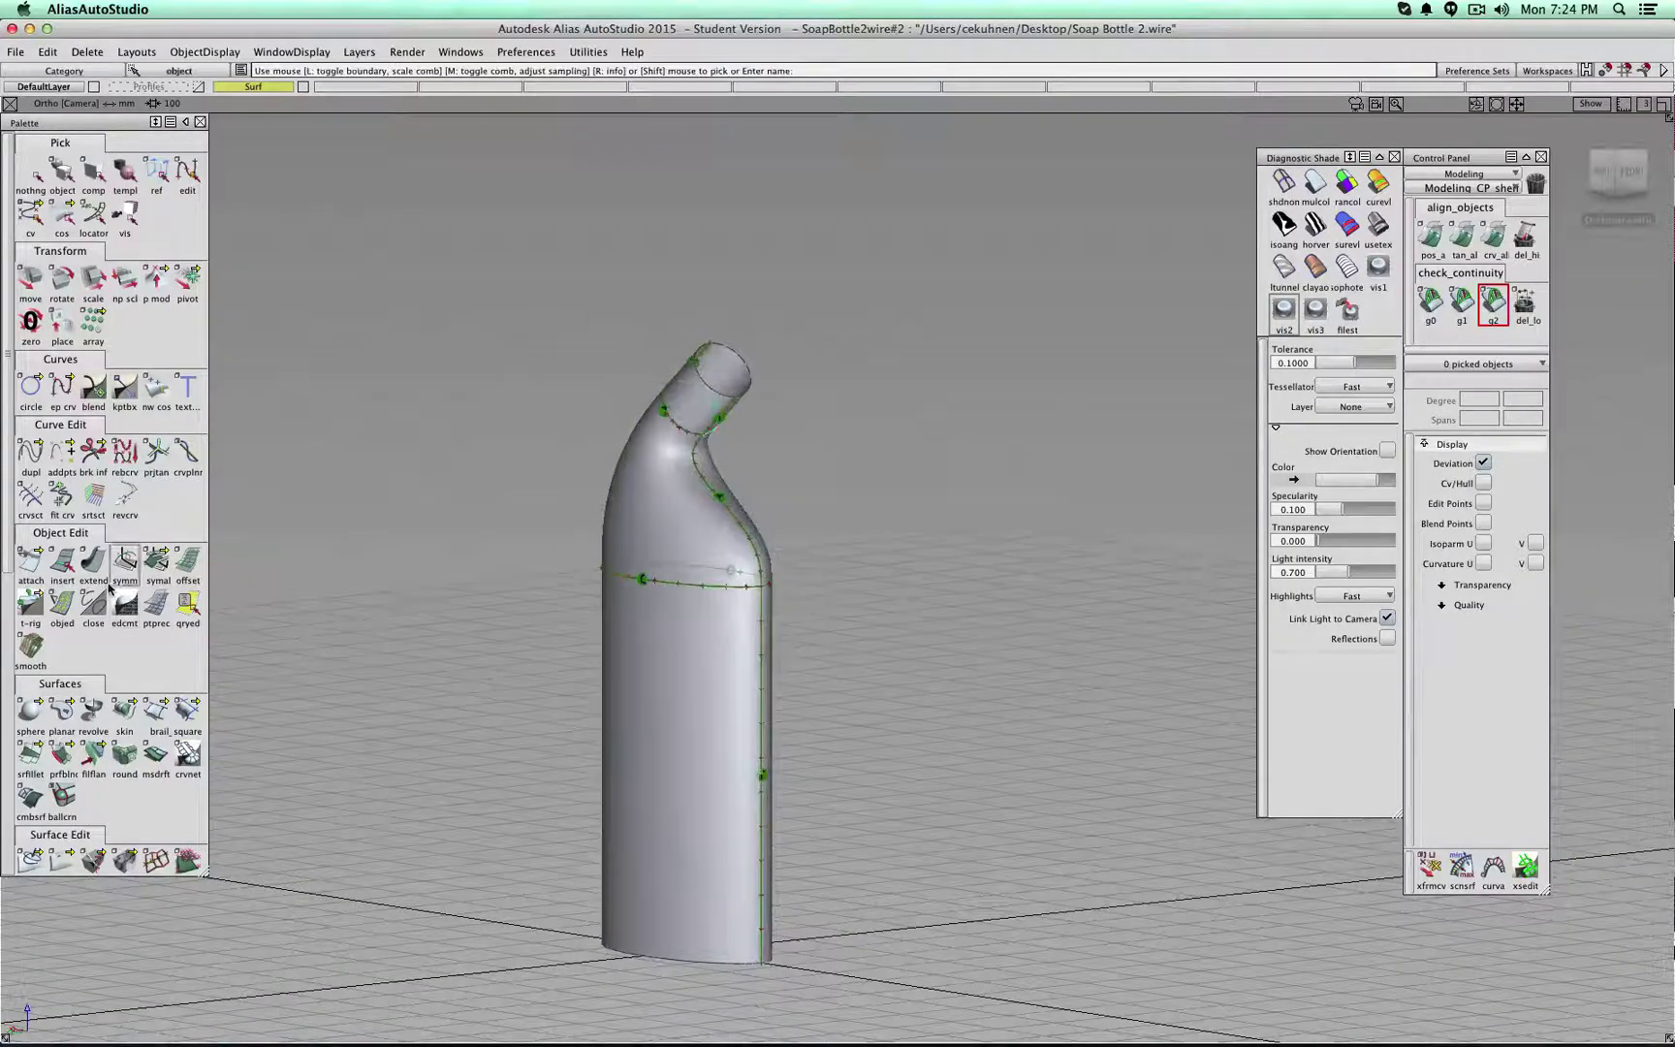
alt+shift+drag(765, 531, 920, 605)
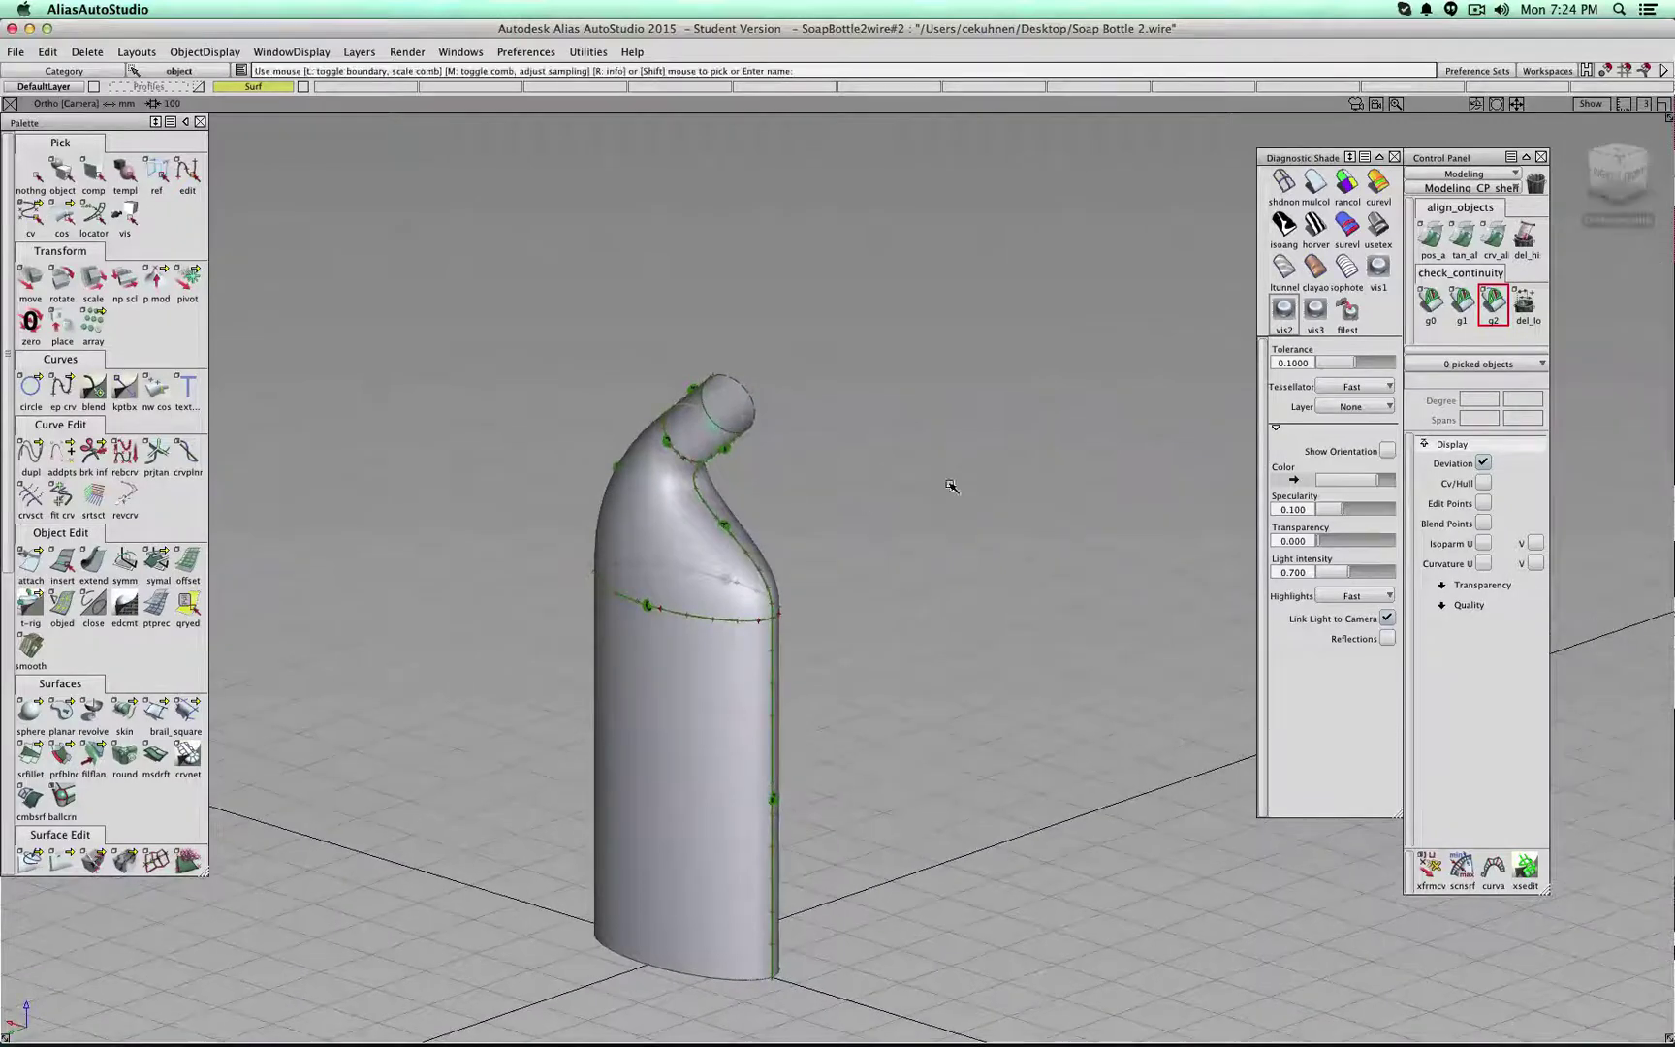
alt+shift+drag(951, 485, 930, 662)
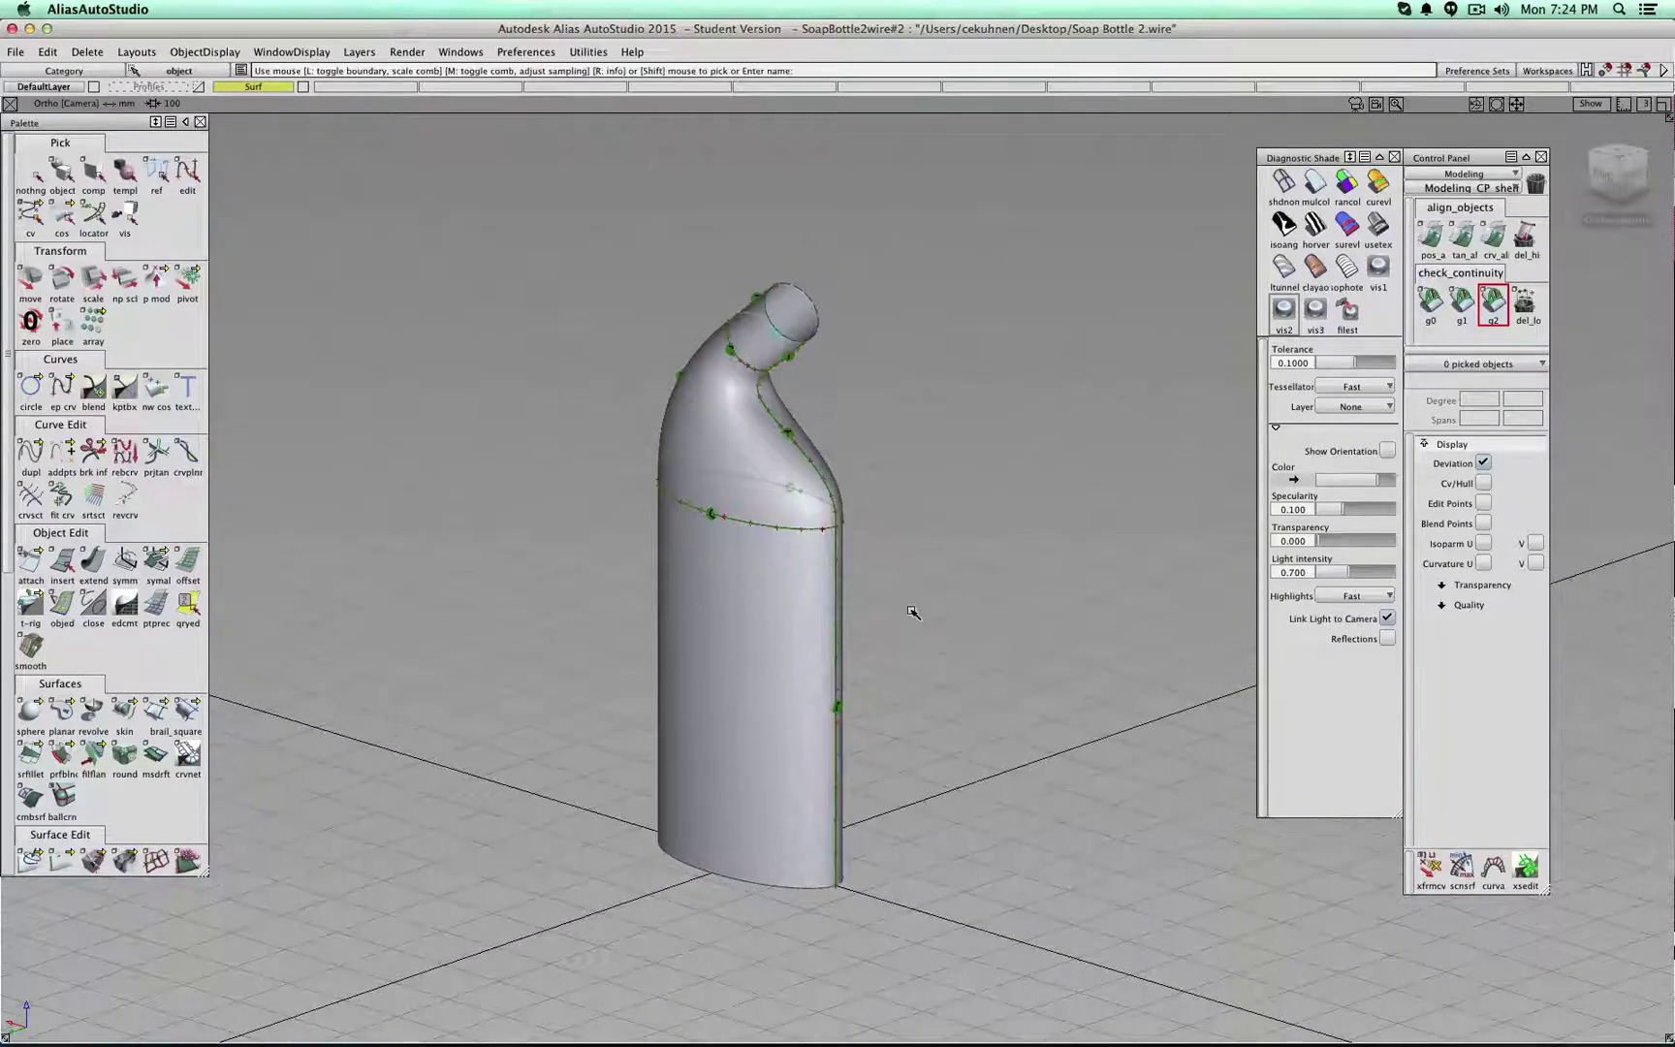
click(1525, 302)
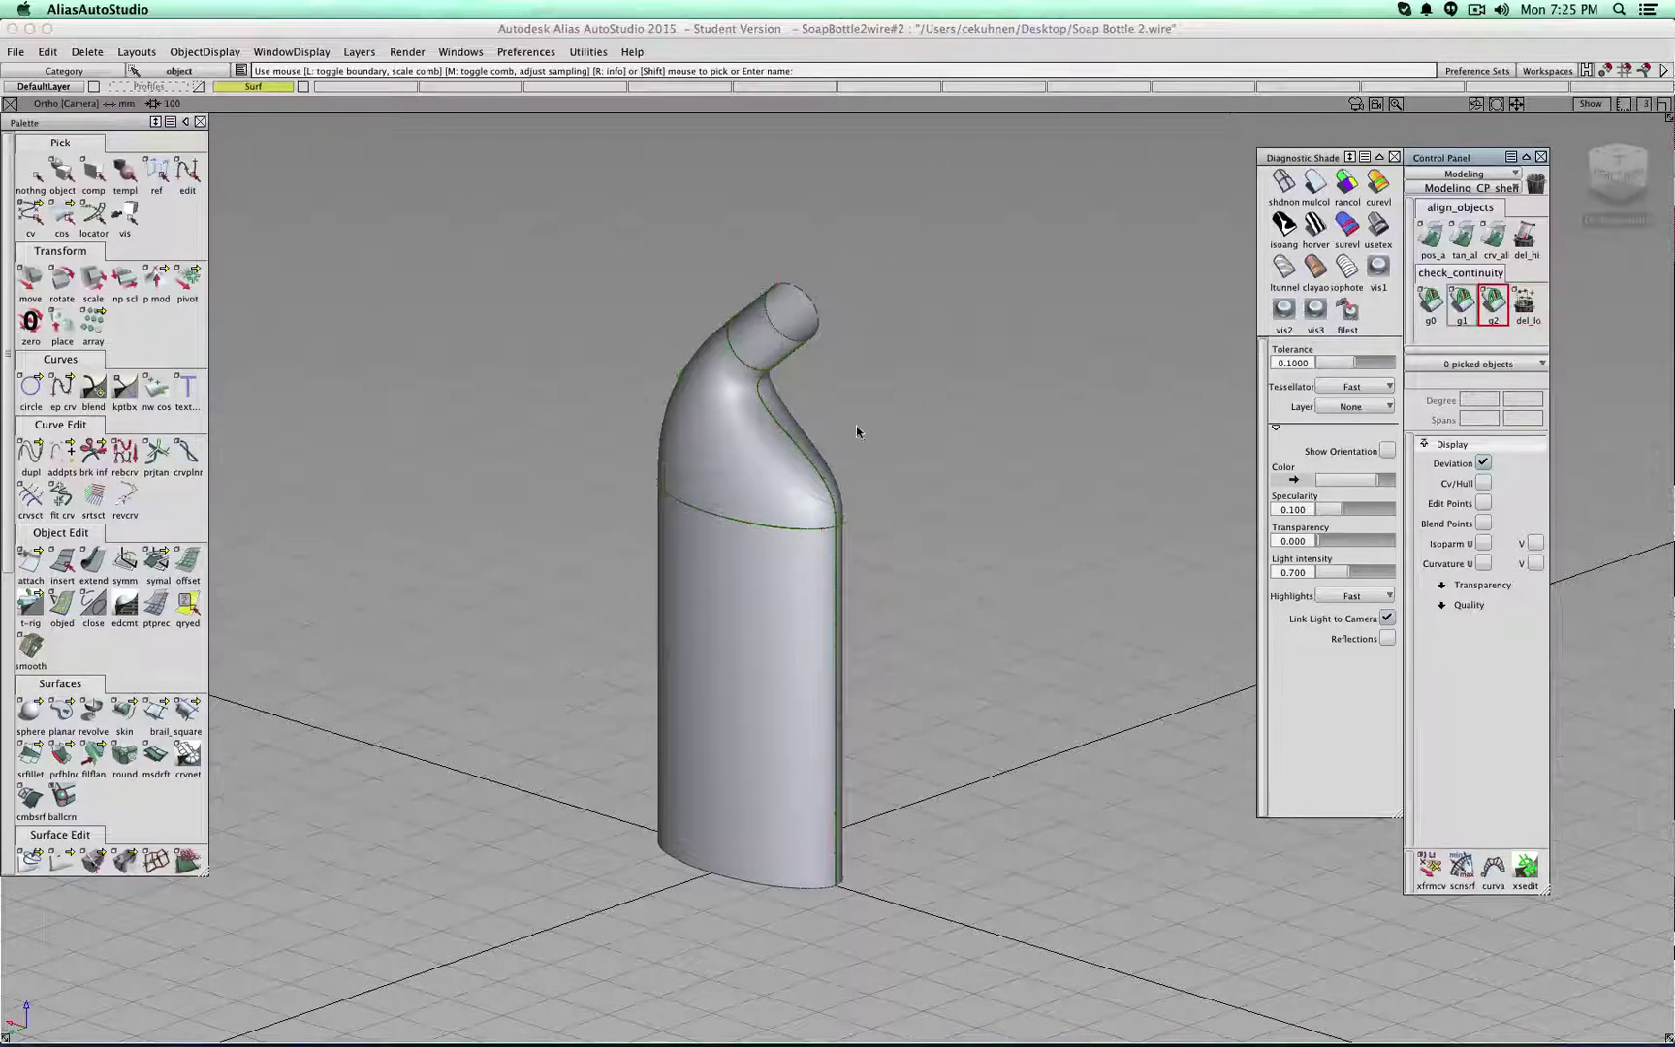
- Create a new layer and name it Insert
click(358, 52)
click(360, 68)
double_click(358, 86)
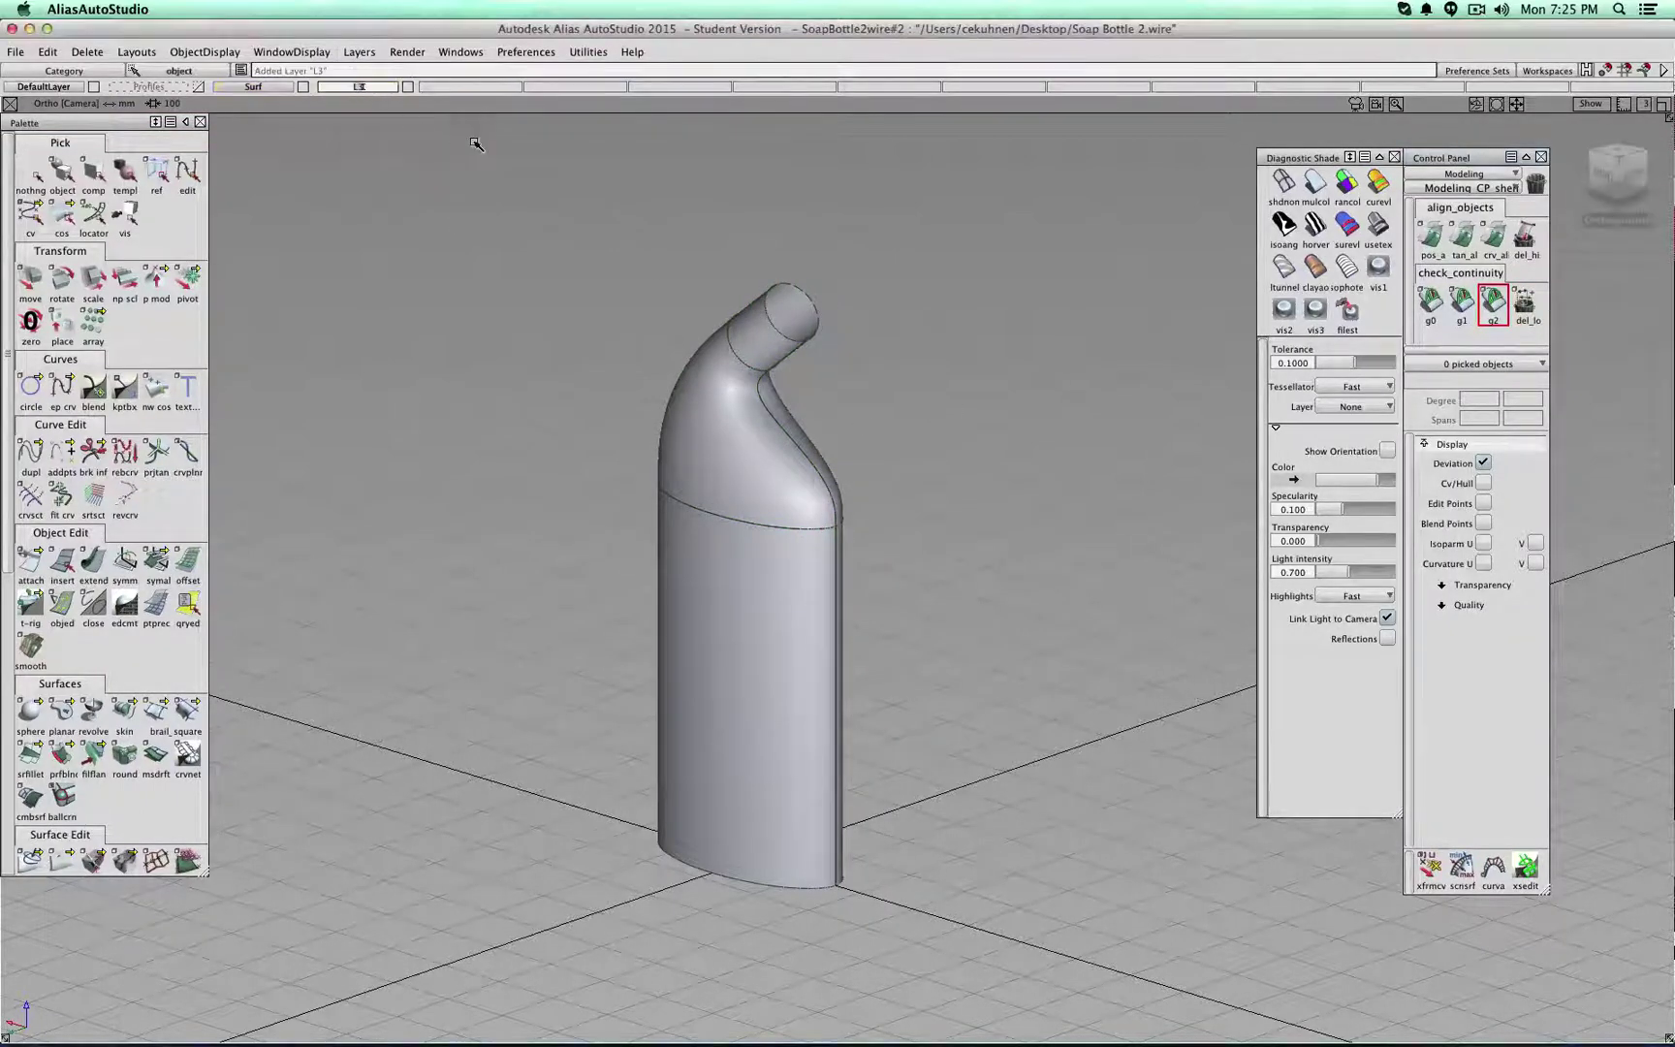
text(Insert)
key(Return)
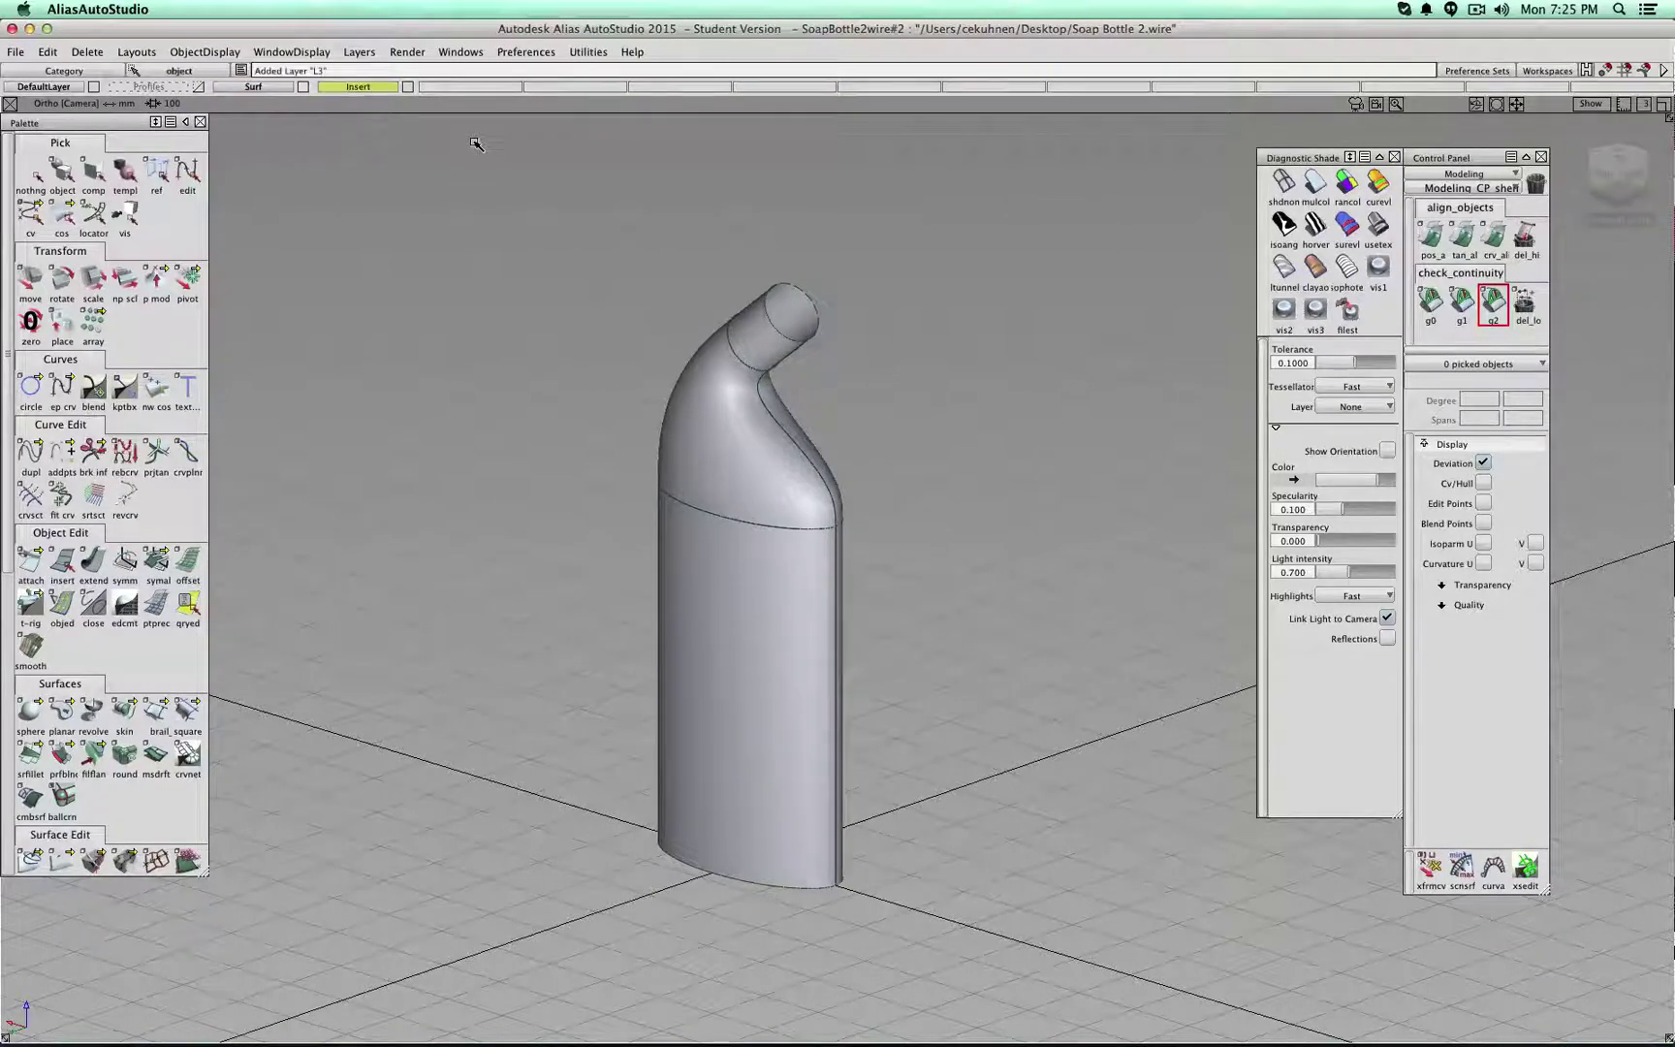
- Offset the lower body surface inward to create an inner surface inside the bottle
click(185, 567)
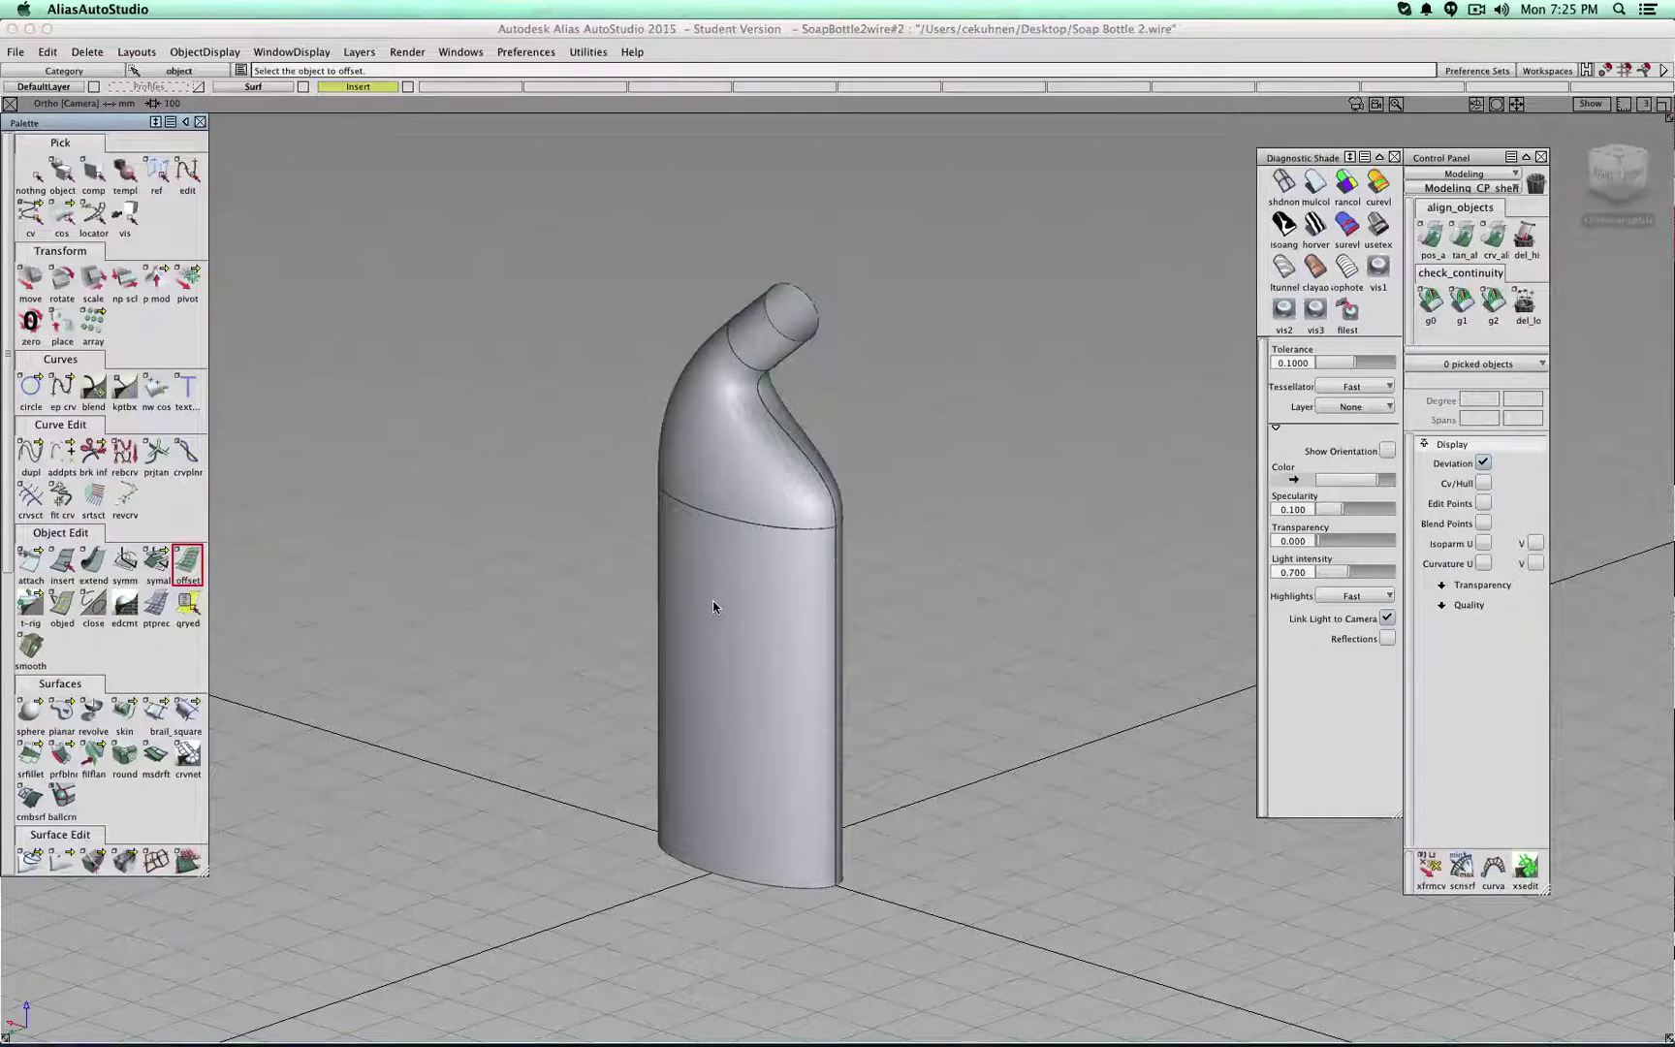
click(715, 690)
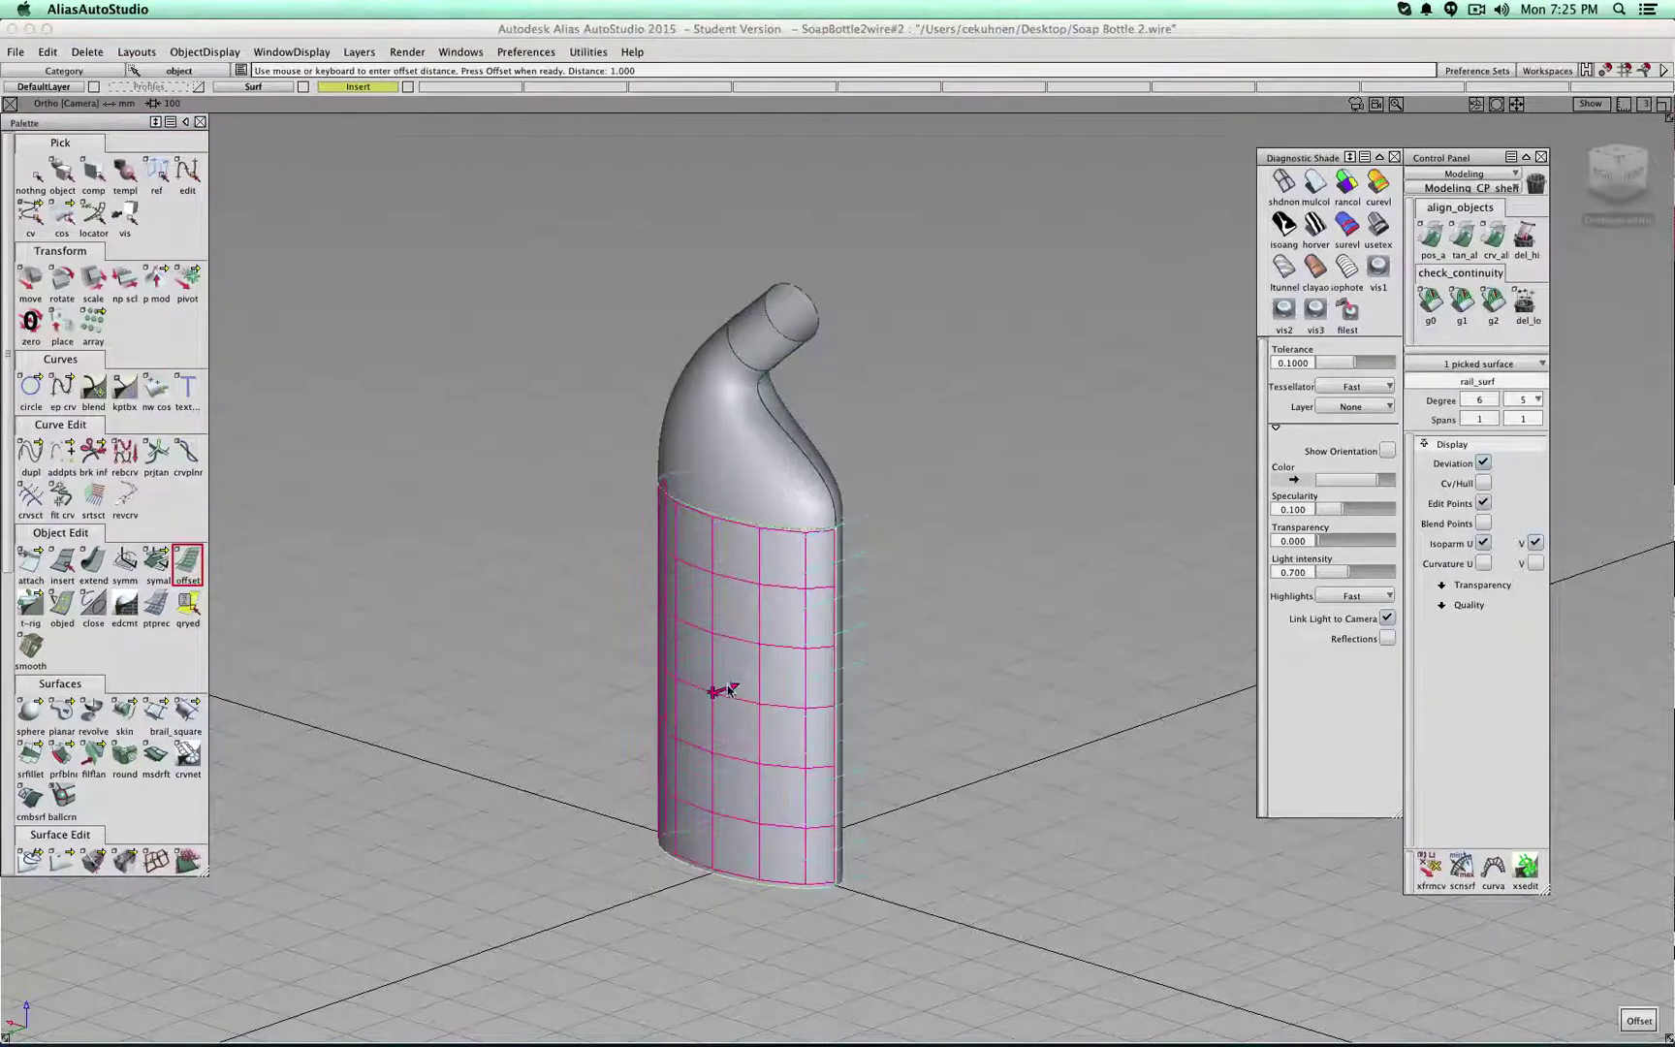
click(729, 690)
drag(733, 682, 717, 687)
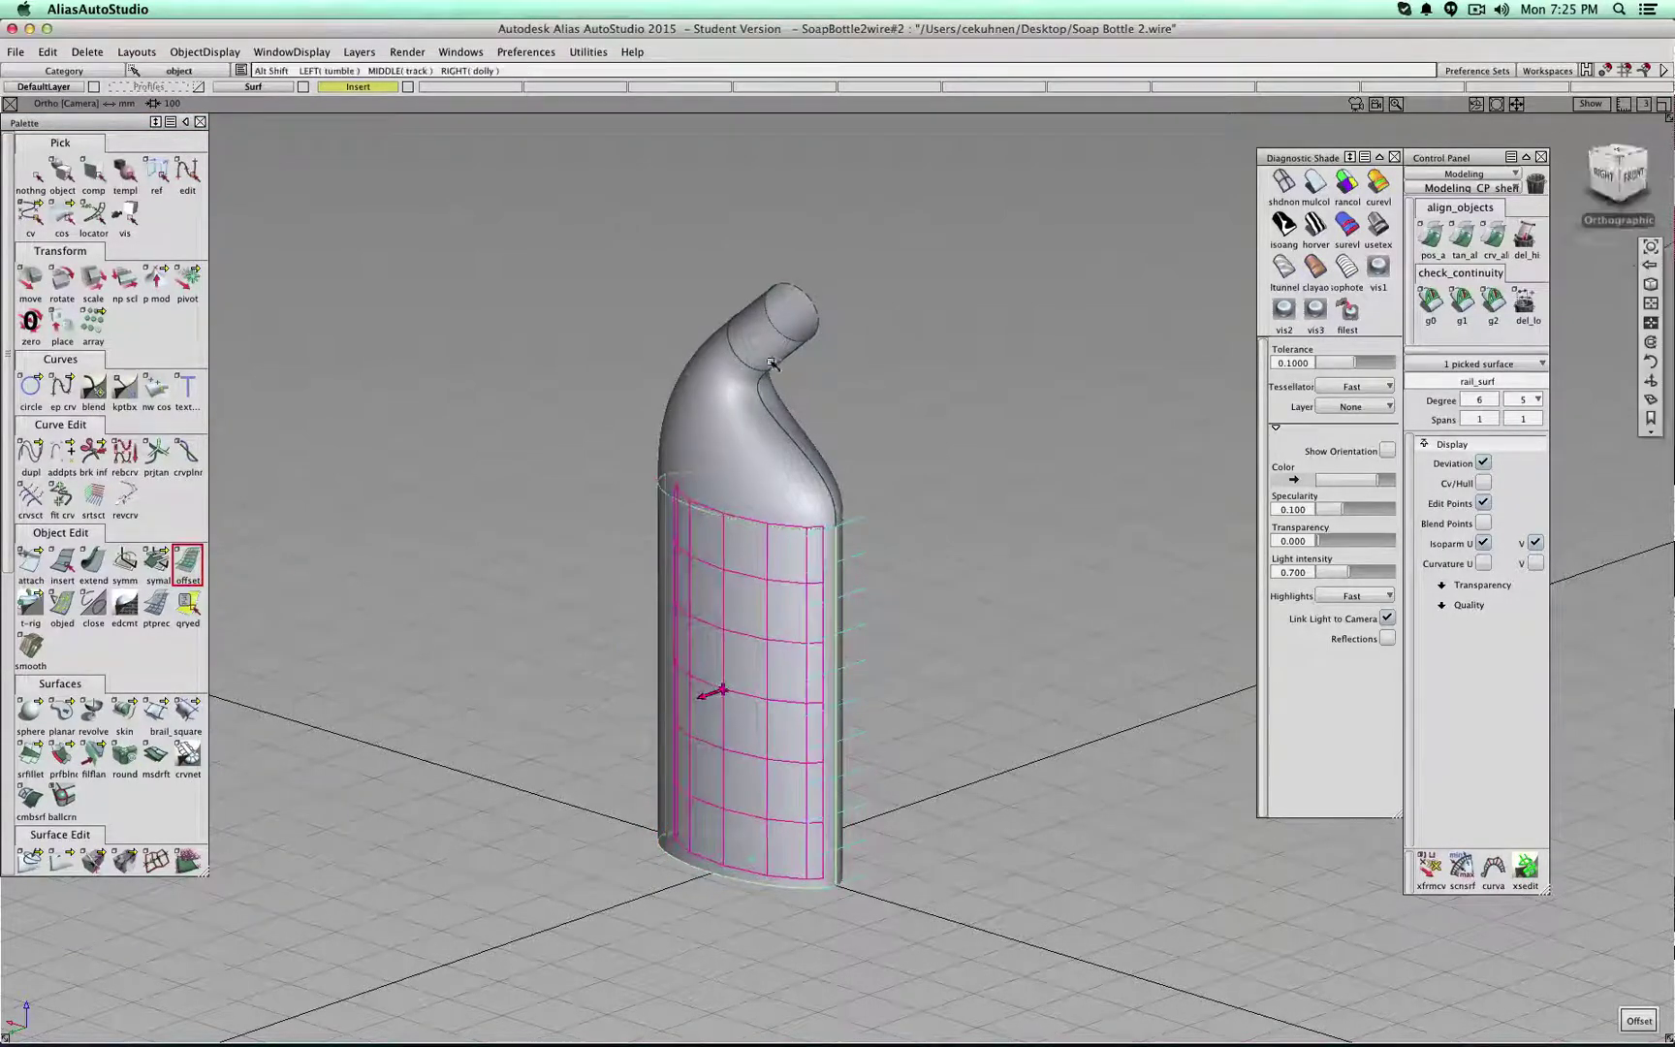
alt+shift+drag(772, 363, 852, 205)
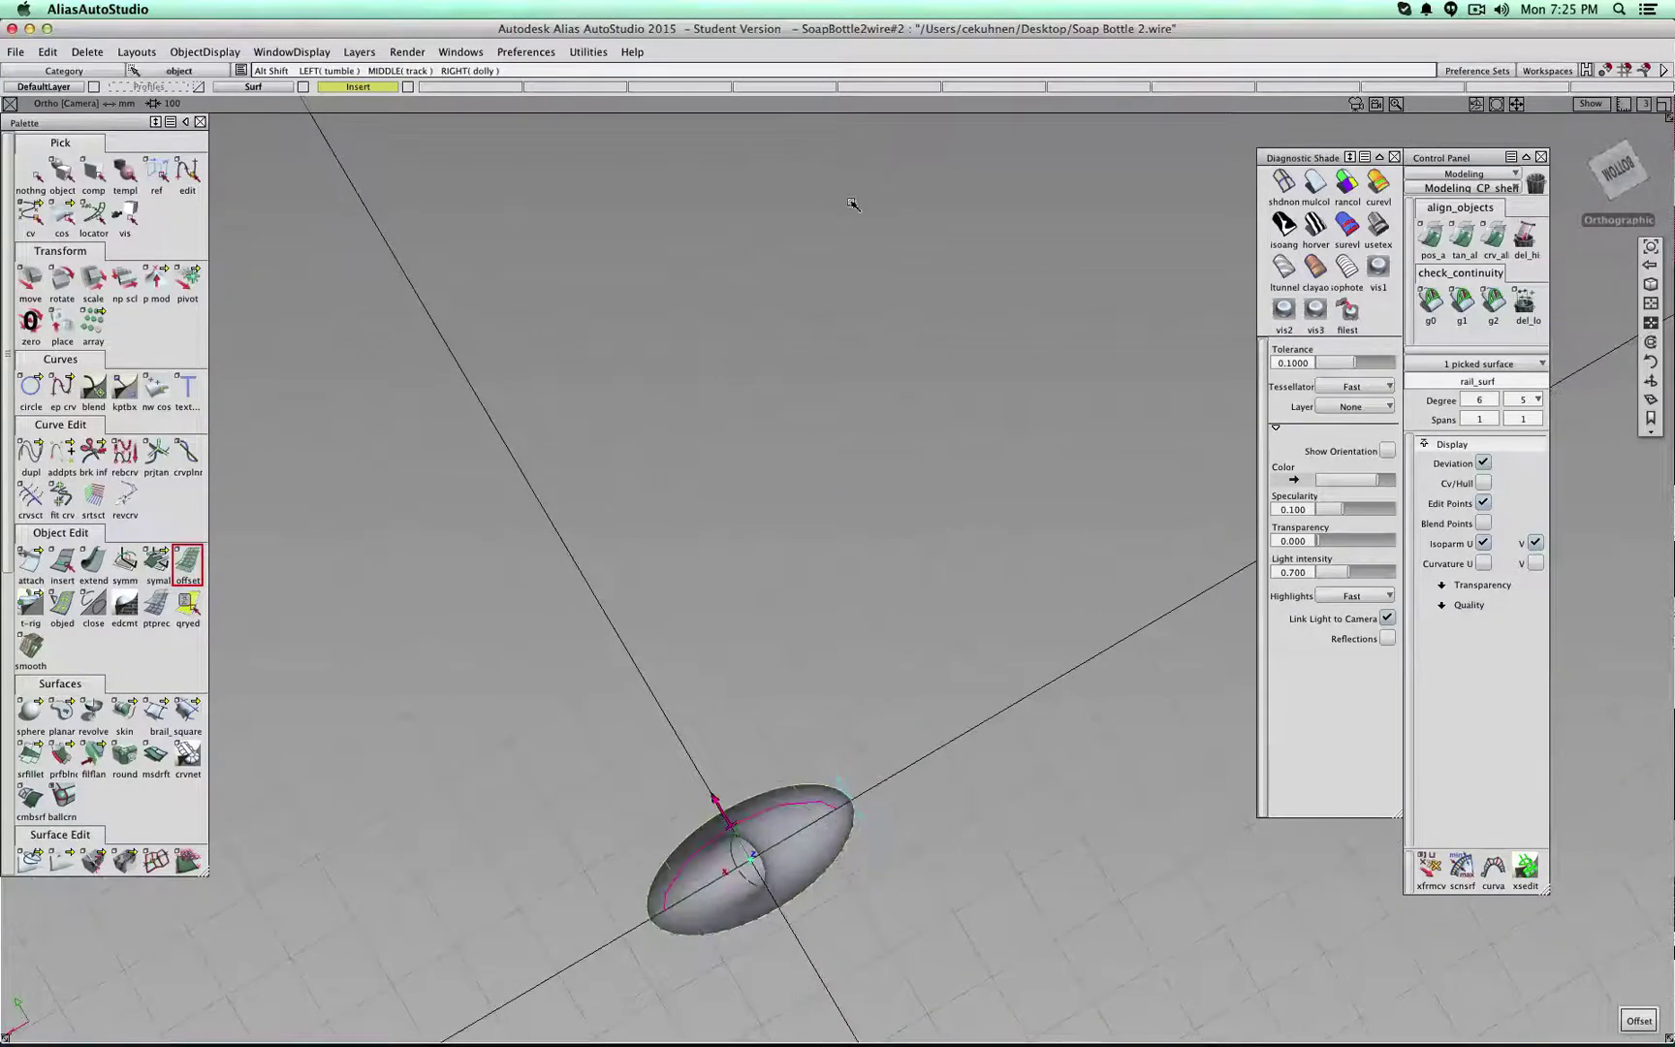
click(1638, 1021)
- Assign the offset inner surface to the Insert layer and hide the Surf layer
click(32, 174)
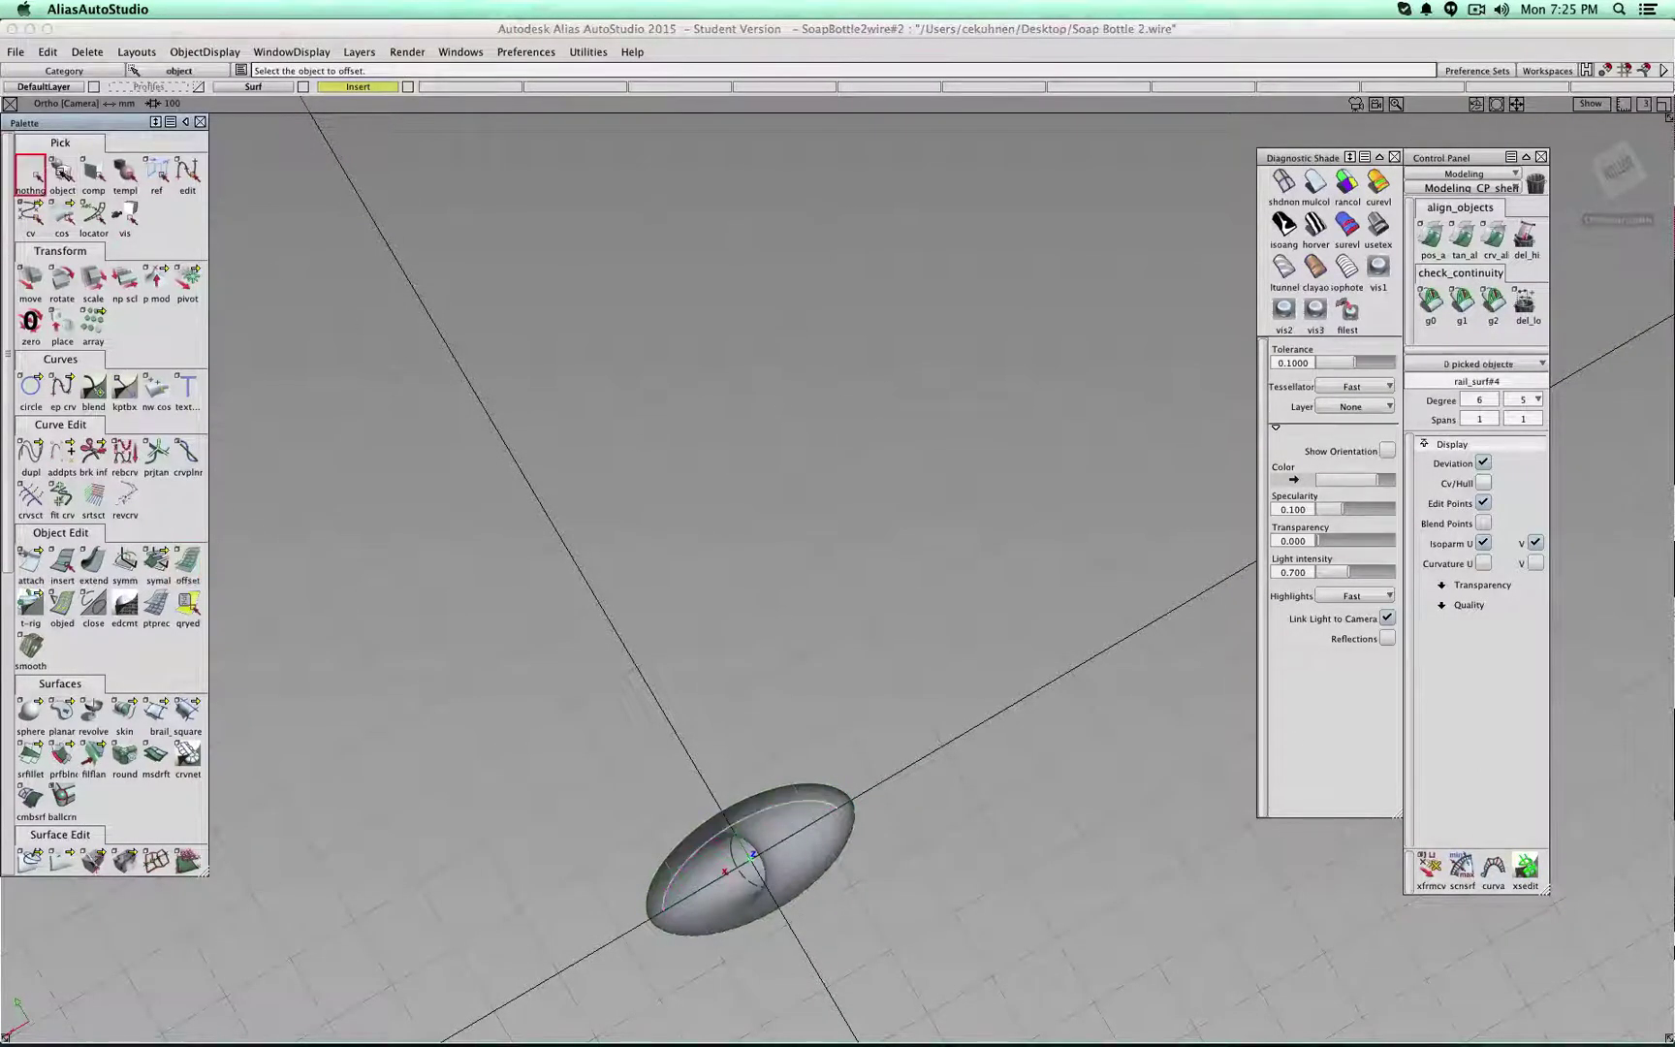
click(60, 173)
click(789, 799)
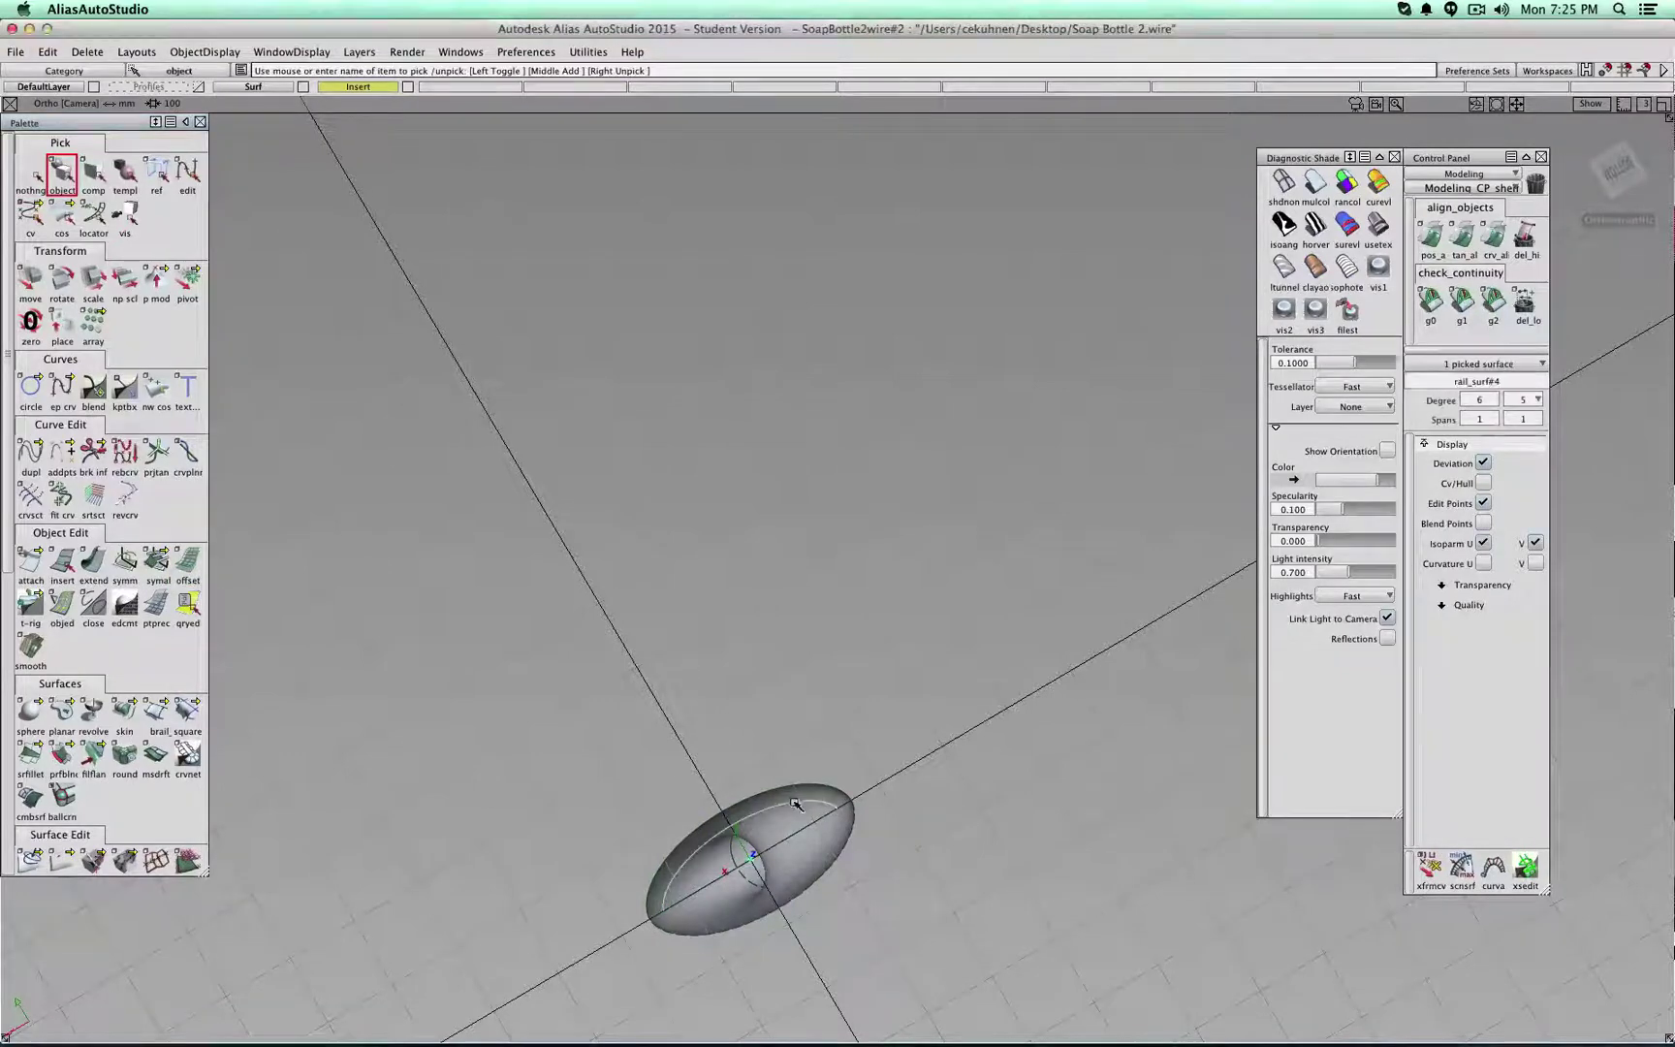
click(342, 92)
click(344, 146)
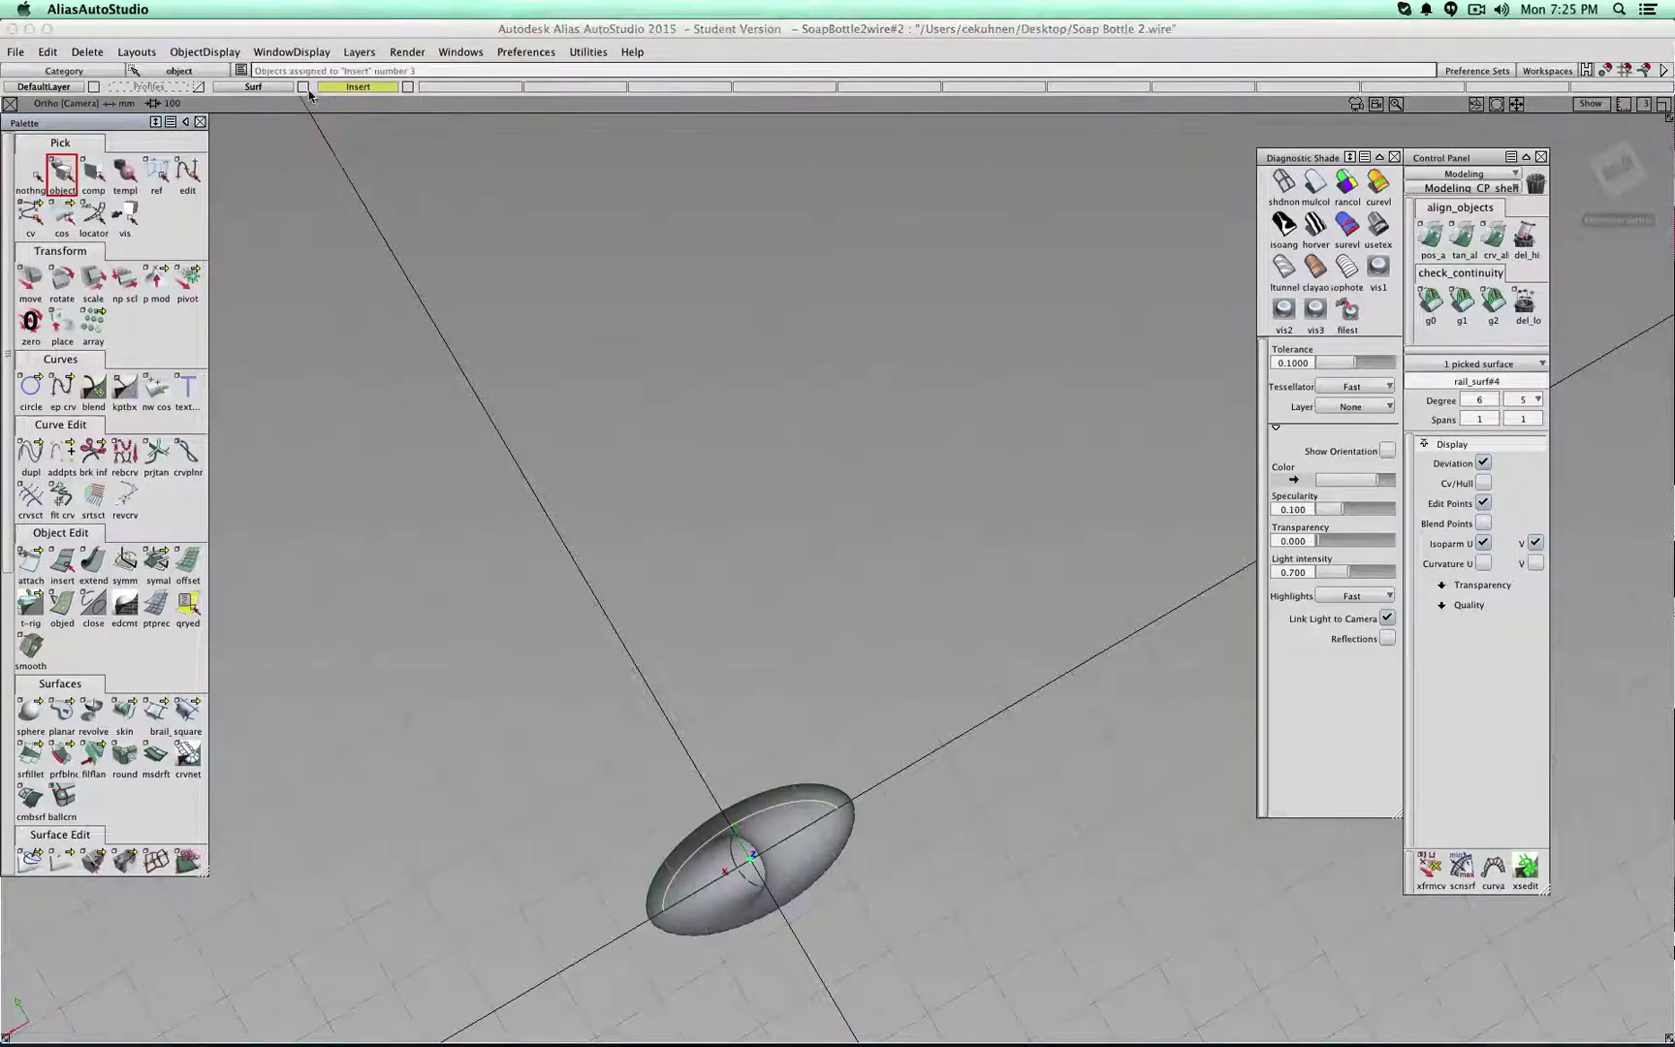
click(304, 88)
alt+shift+drag(789, 512, 648, 1004)
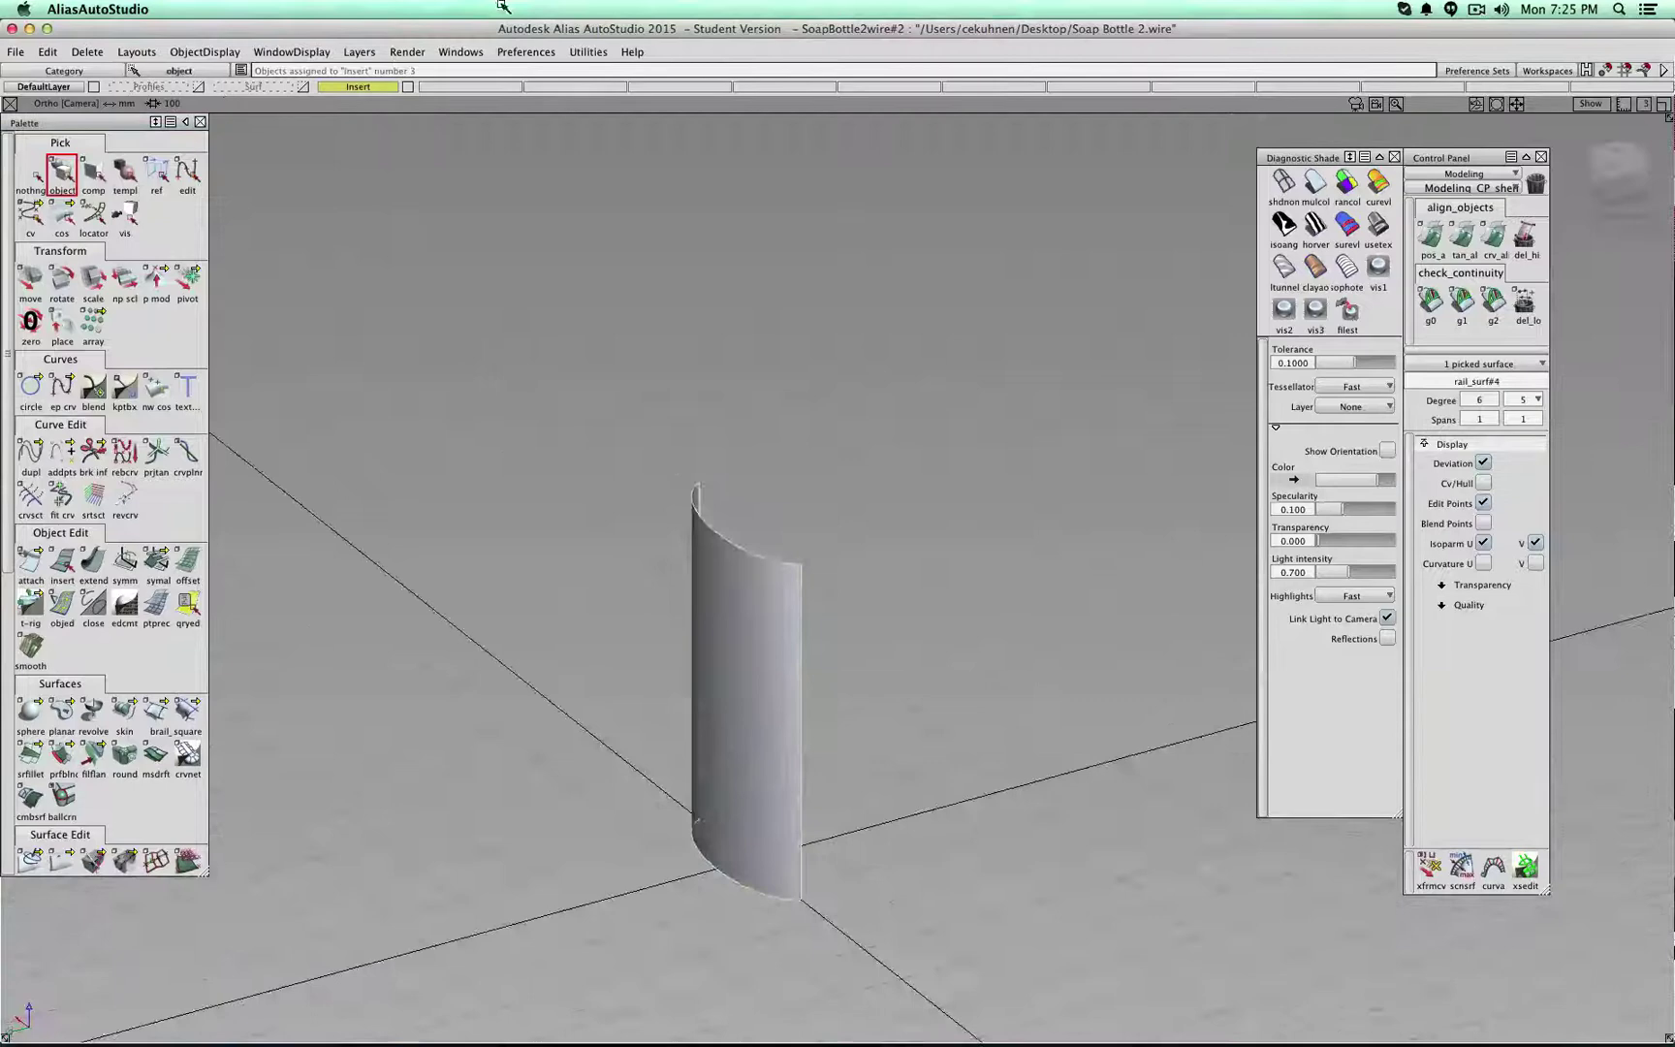
- Turn on symmetry for the Insert layer to show both halves of the inner surface
click(366, 88)
click(358, 166)
click(748, 355)
alt+shift+drag(542, 460, 1196, 598)
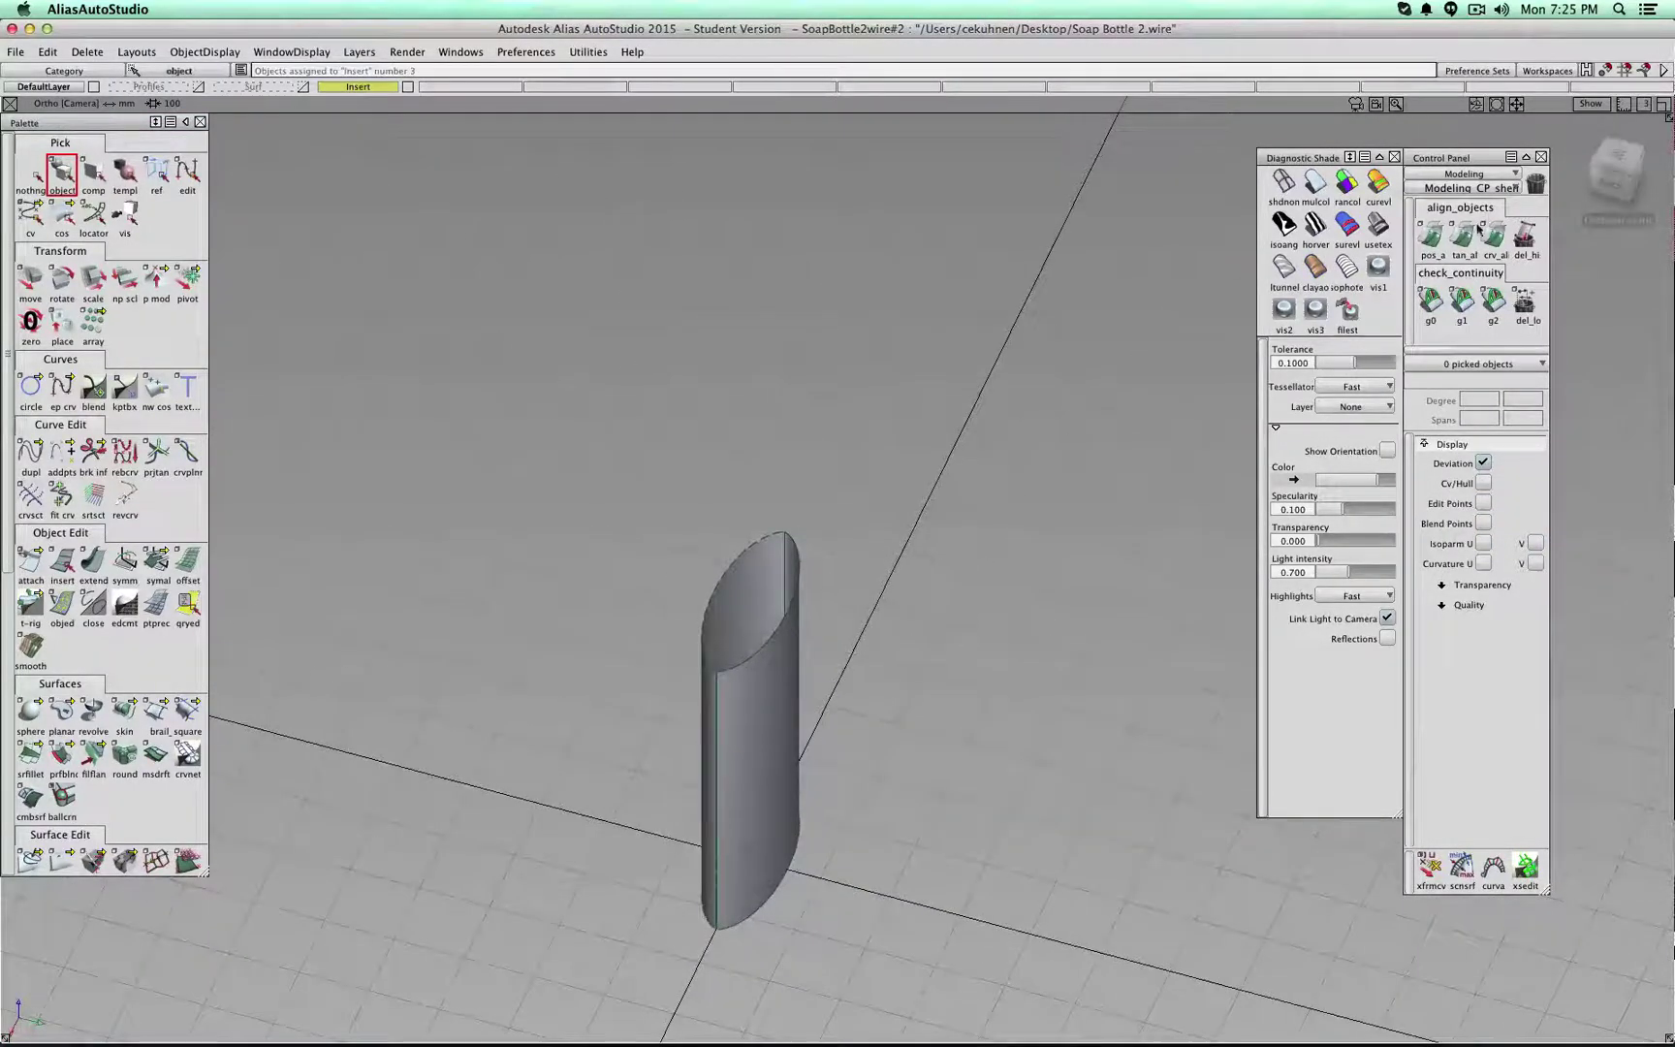
alt+shift+drag(1041, 564, 873, 373)
- Check G1 and G2 continuity along both mirror seams of the insert surface, then clear the locators
click(1462, 300)
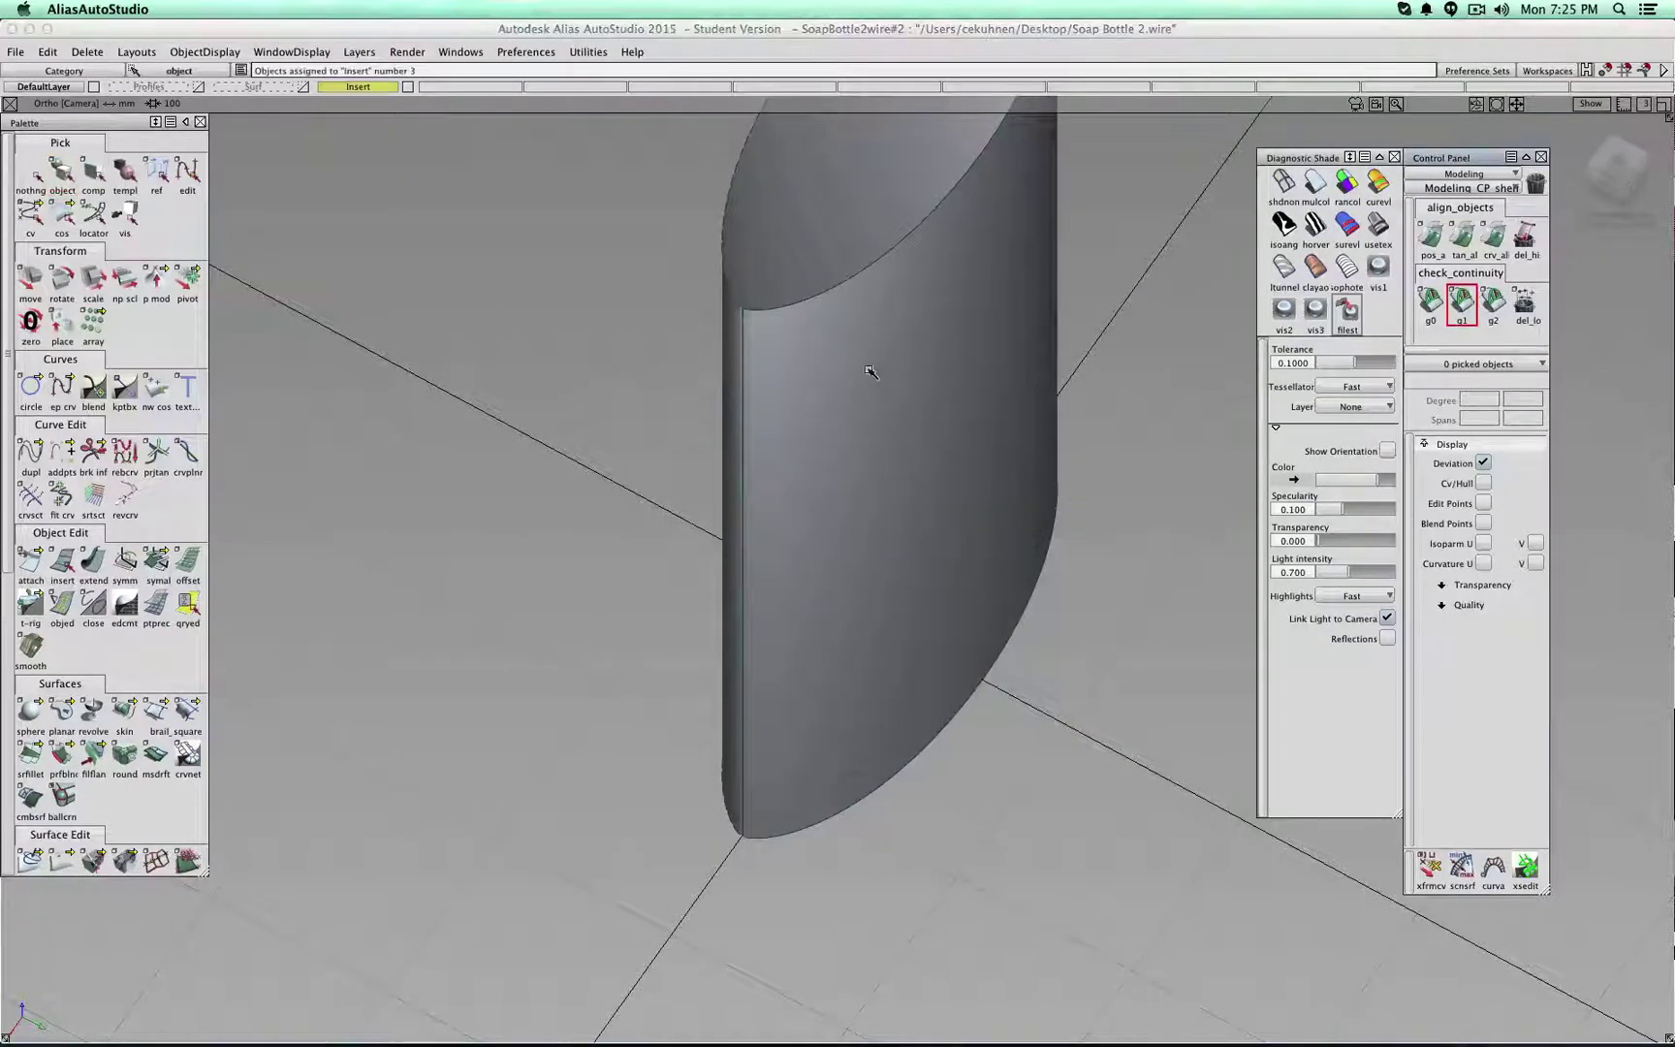
click(748, 367)
alt+shift+drag(882, 411, 739, 417)
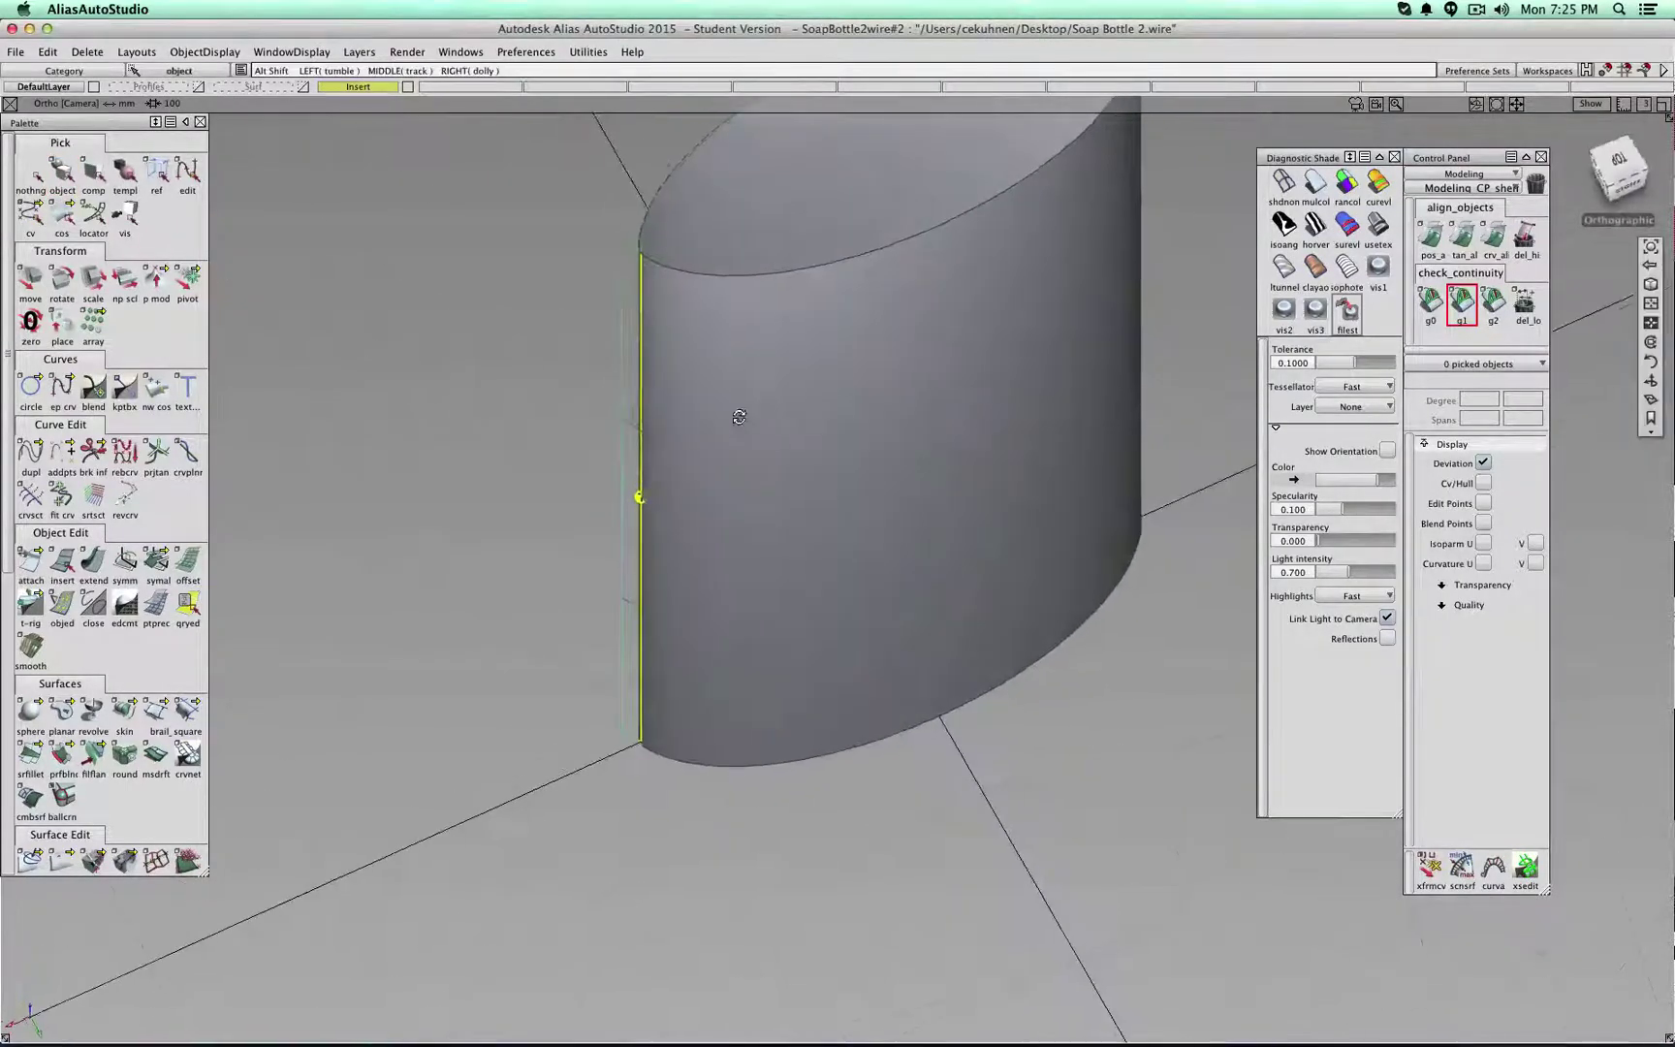
click(1491, 302)
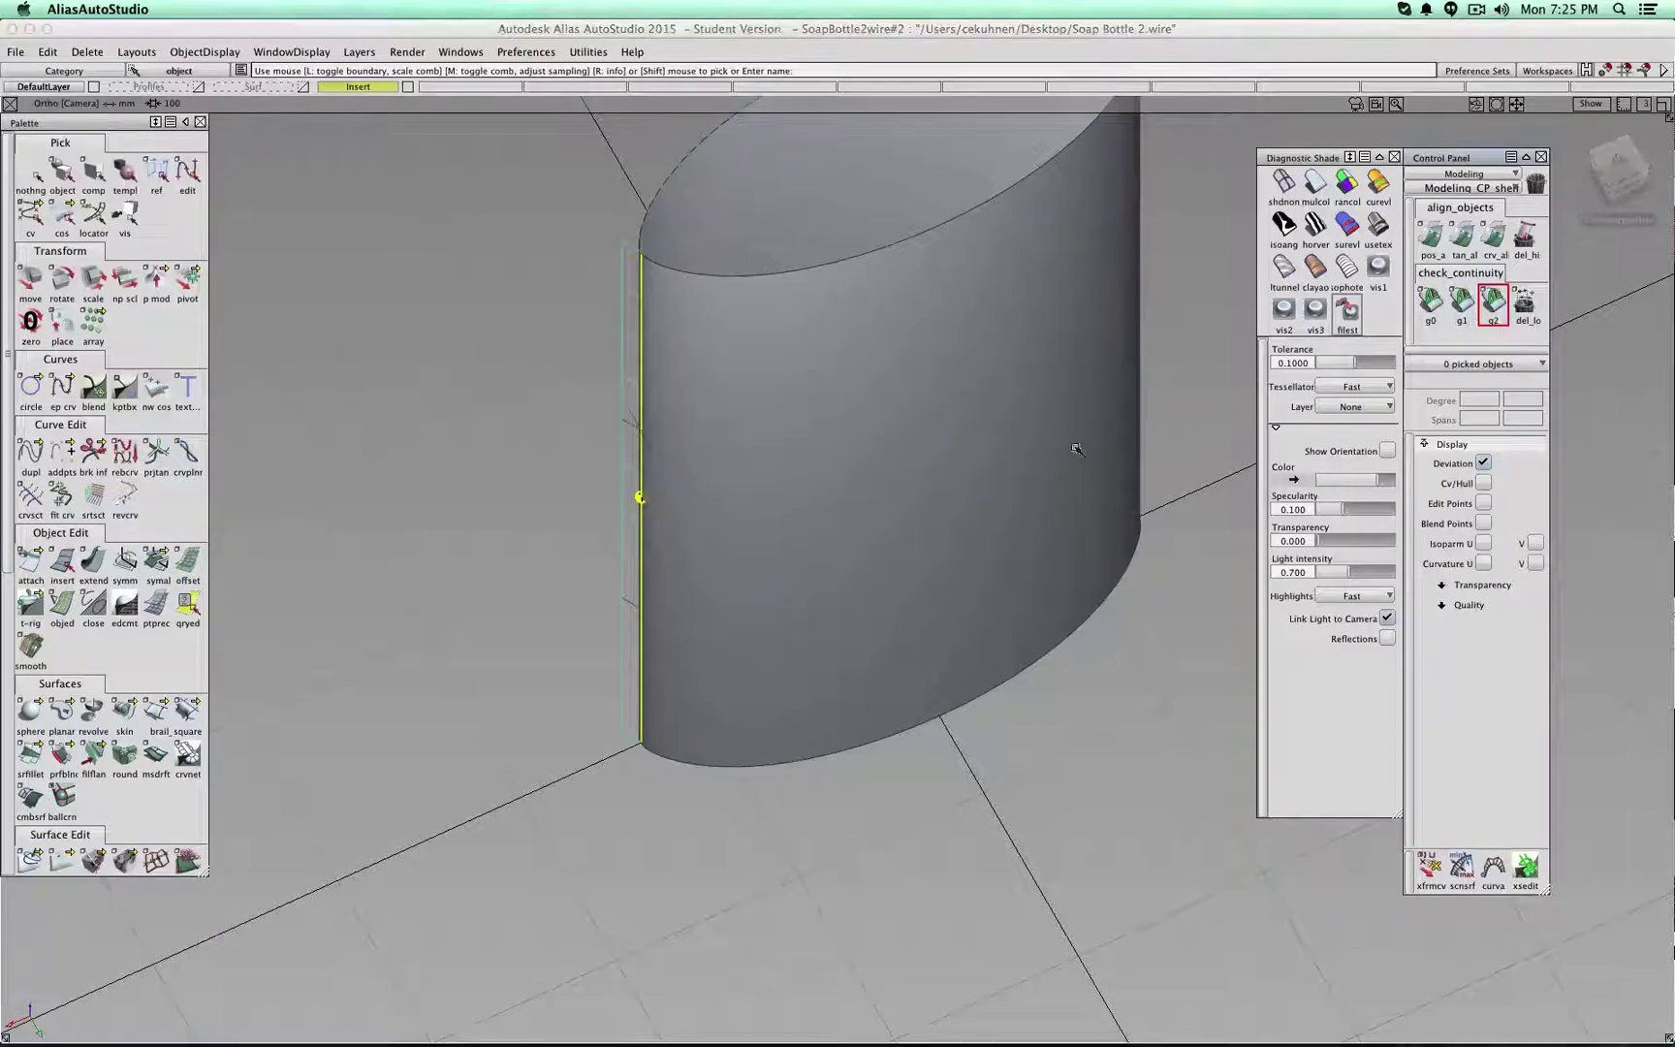
alt+shift+drag(1077, 449, 974, 392)
click(1122, 328)
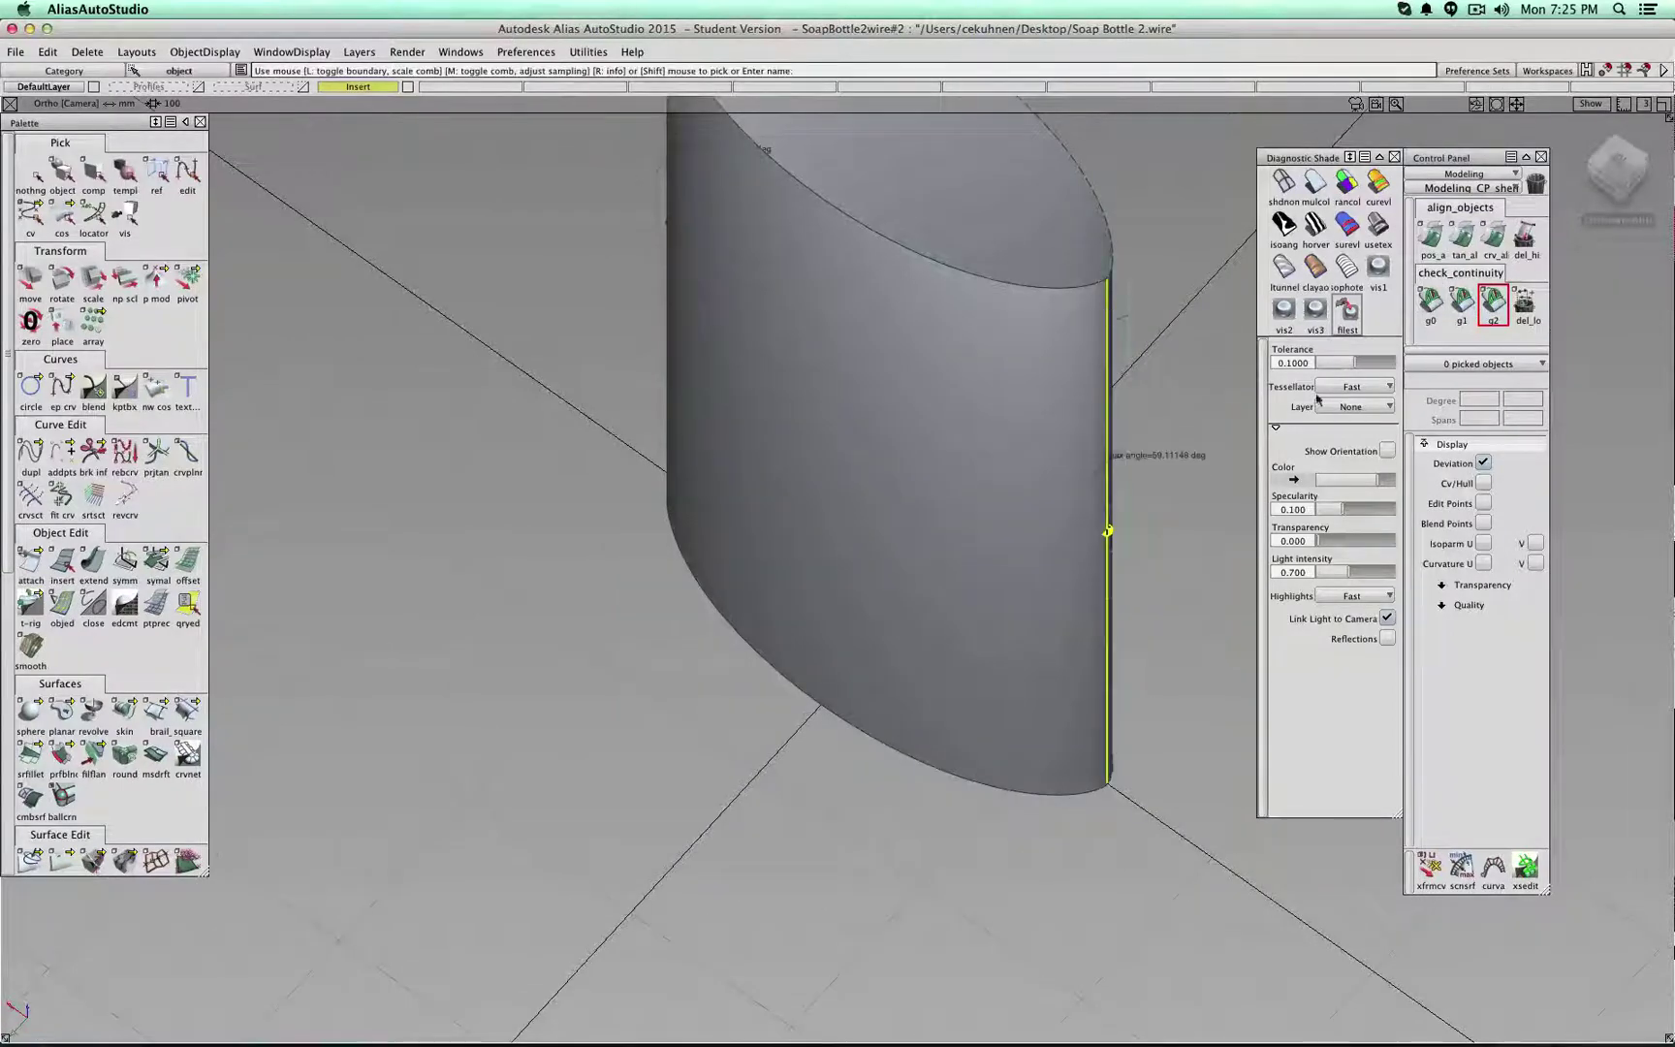
click(1527, 302)
alt+shift+right_drag(1037, 677, 958, 655)
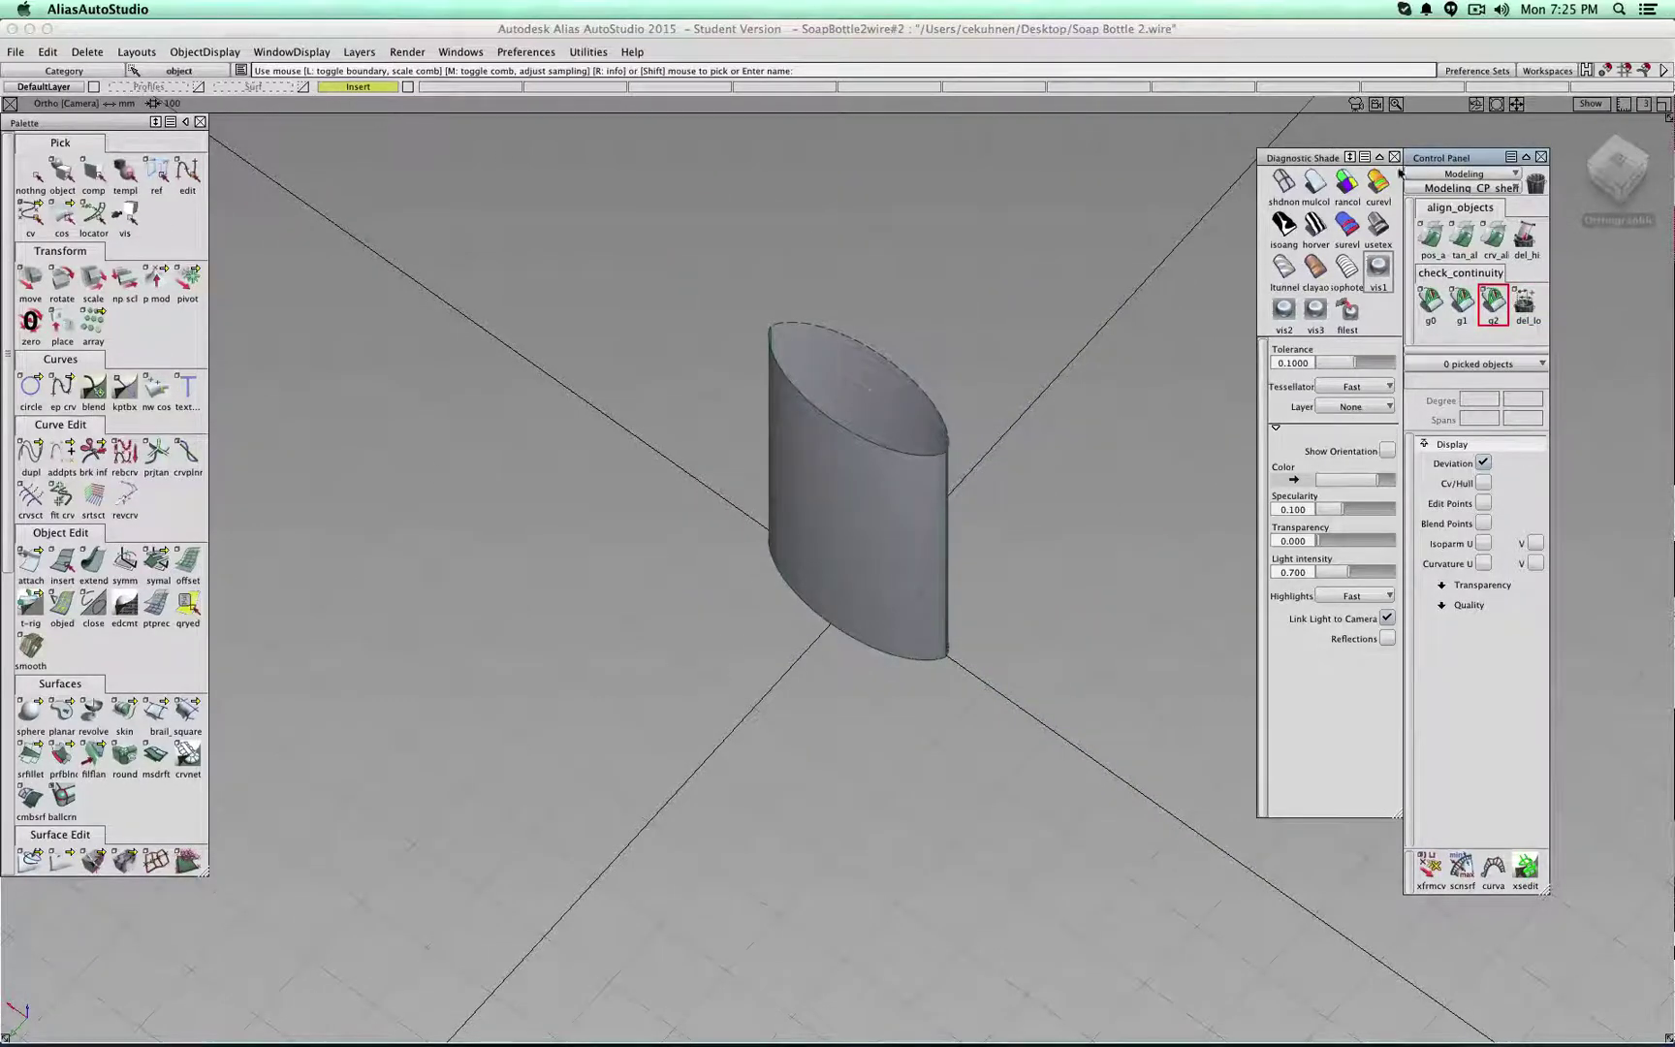
- Check G0 continuity along a mirror seam of the insert surface and clear the locator
click(1617, 155)
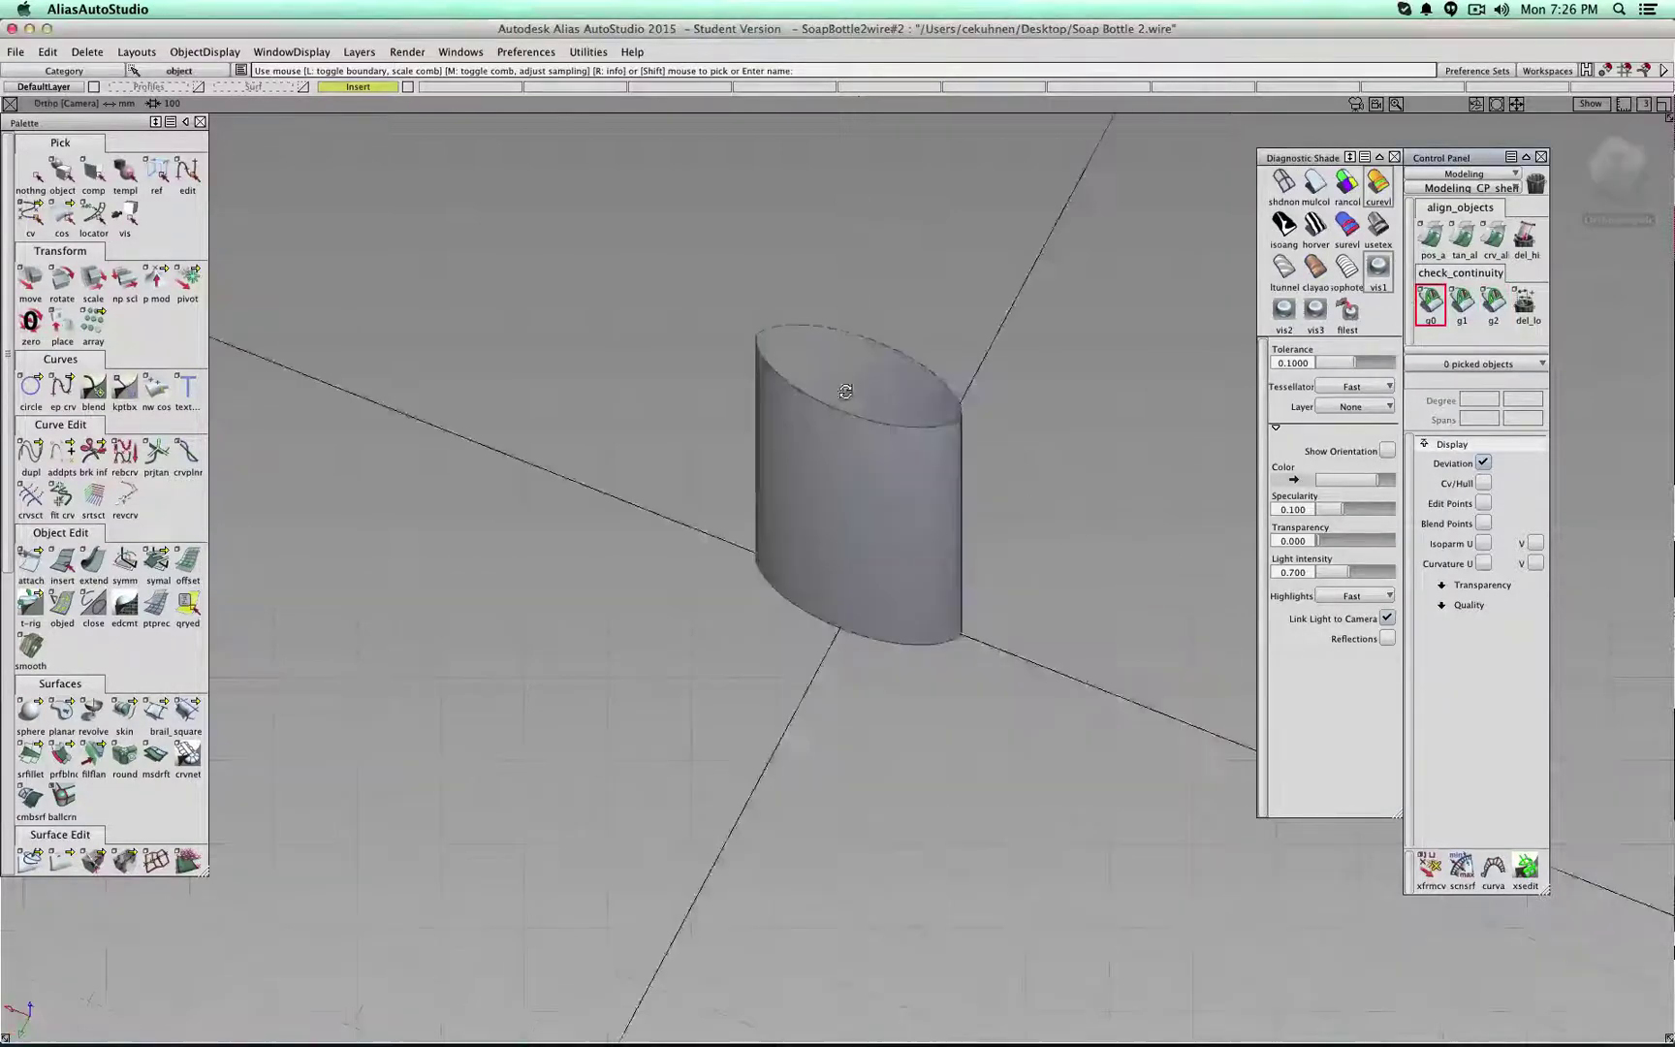
click(952, 408)
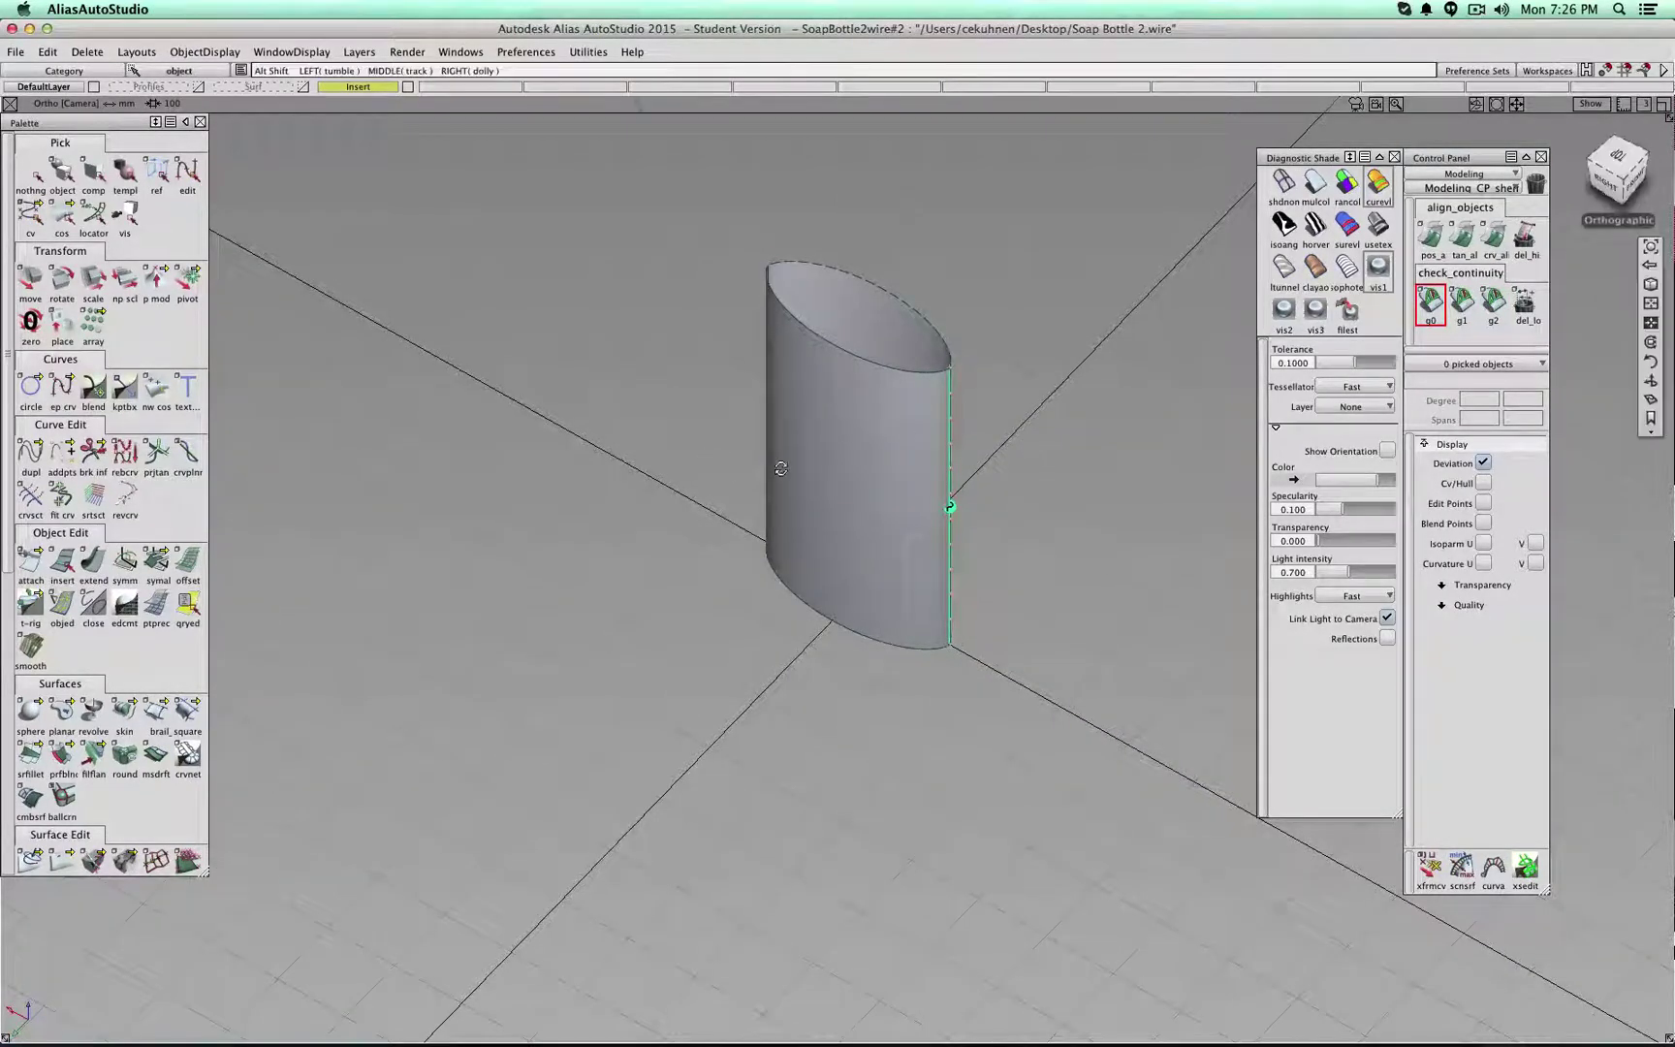
alt+shift+drag(923, 438, 983, 482)
alt+shift+drag(782, 405, 789, 388)
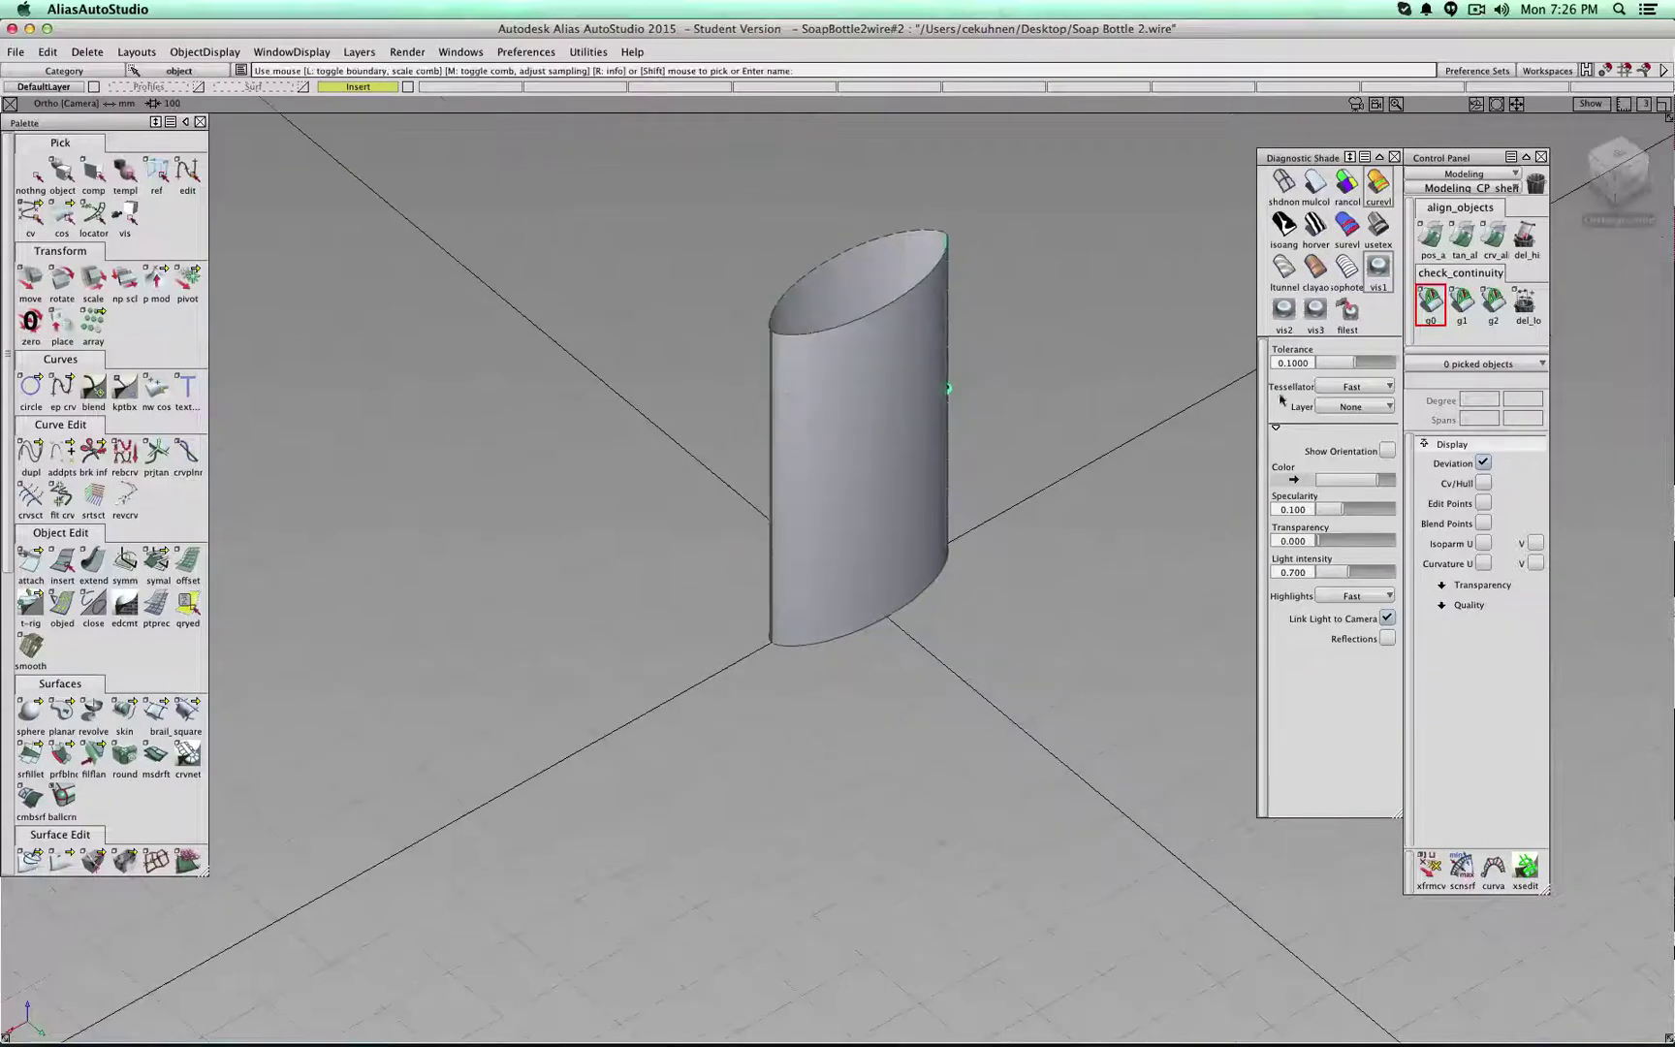
click(1525, 306)
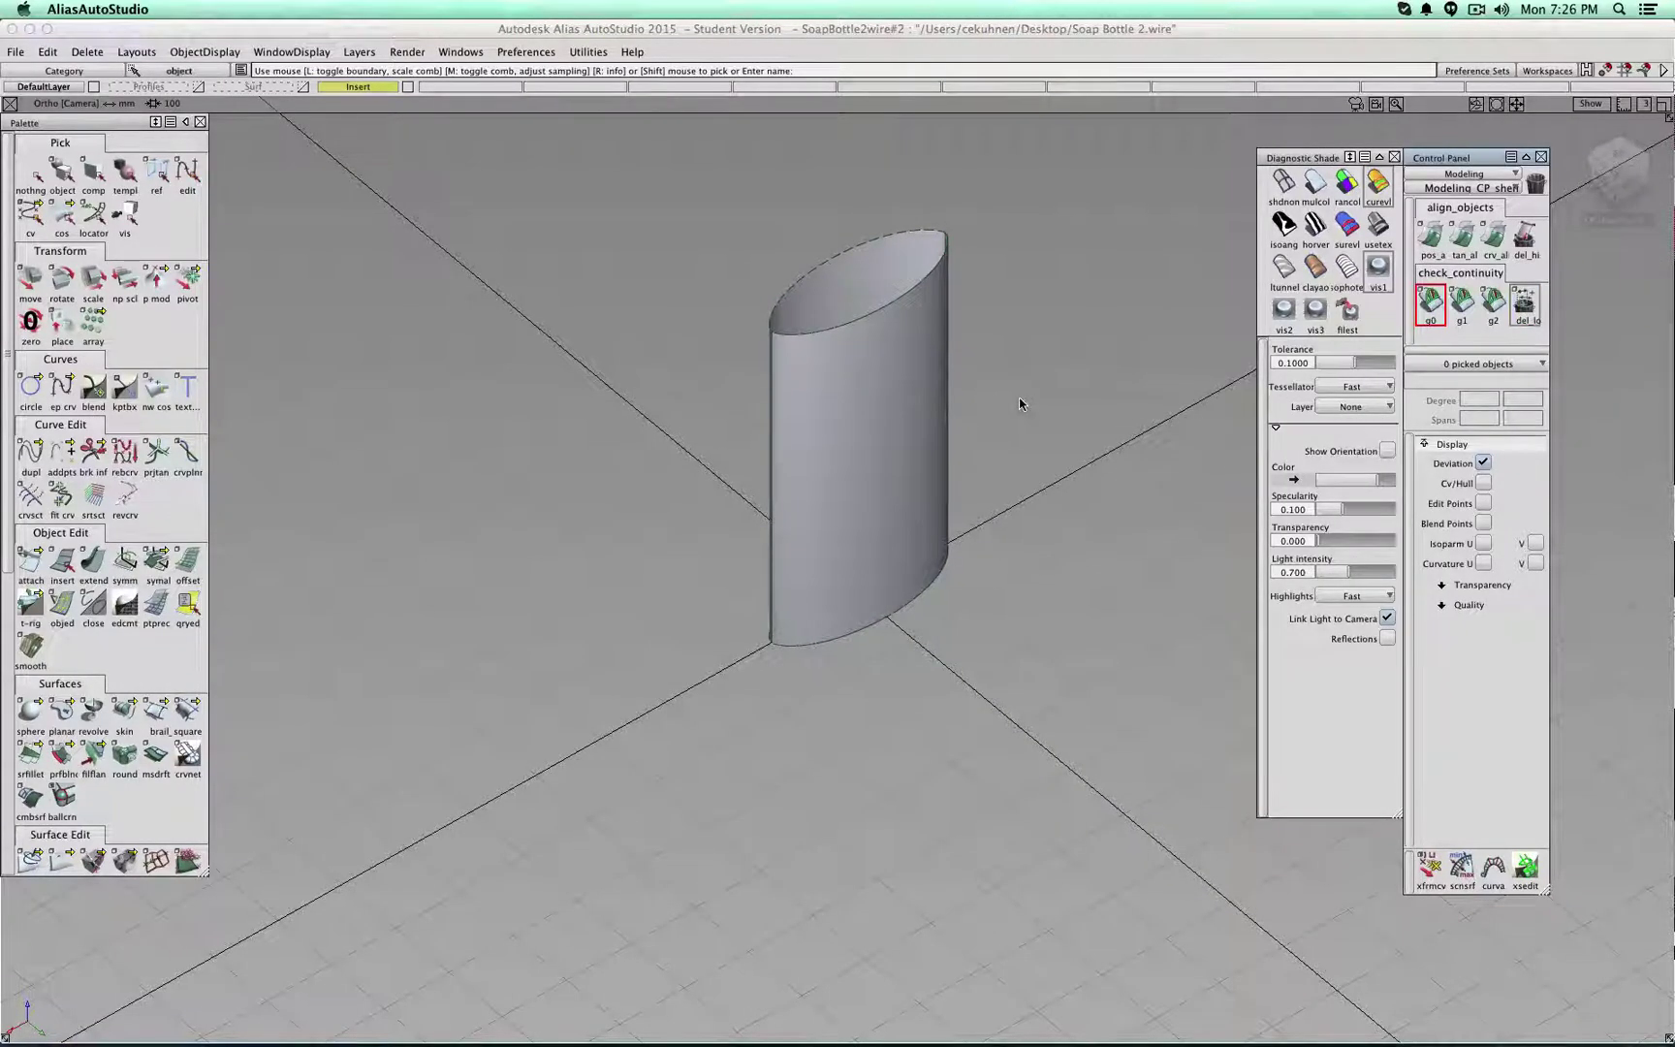
- Symmetric-align one vertical edge of the insert surface to the symmetry plane, accepting removal of construction history
click(163, 561)
click(772, 358)
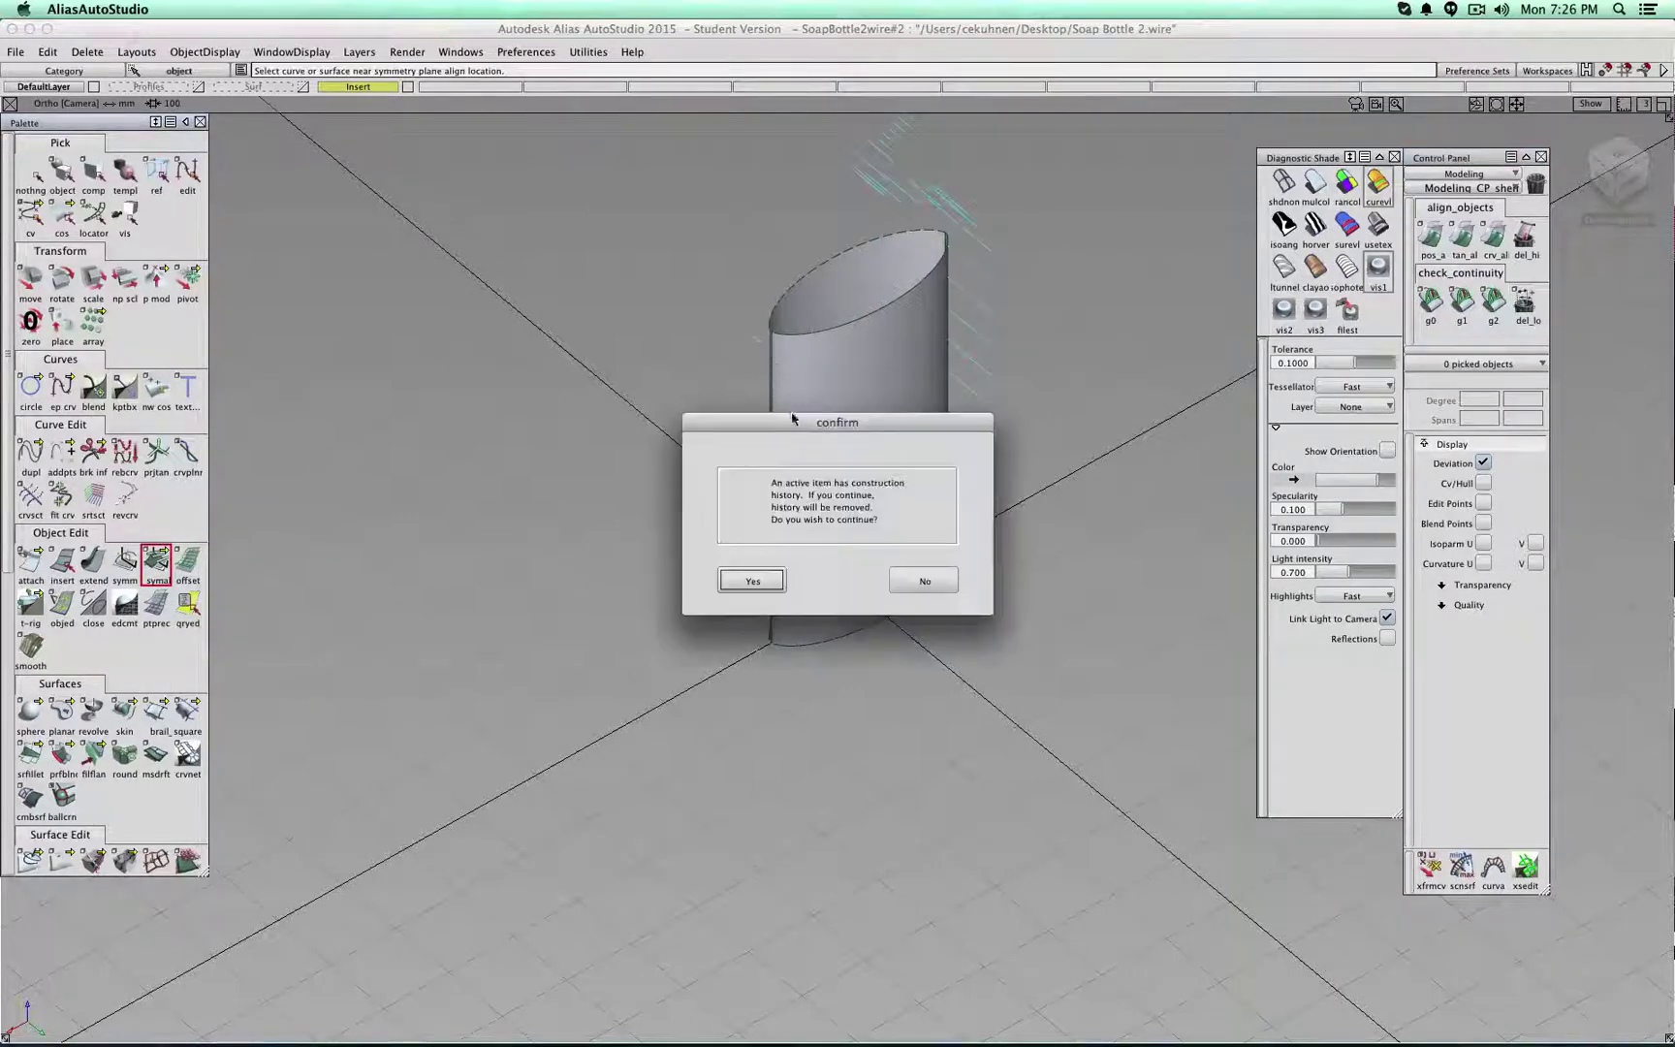
click(754, 581)
- Examine the opposite vertical edge of the insert surface close up where it meets its mirrored half
alt+shift+drag(1036, 338, 446, 359)
alt+shift+right_drag(767, 366, 1040, 387)
alt+shift+drag(1040, 387, 851, 362)
alt+shift+right_drag(851, 361, 1103, 344)
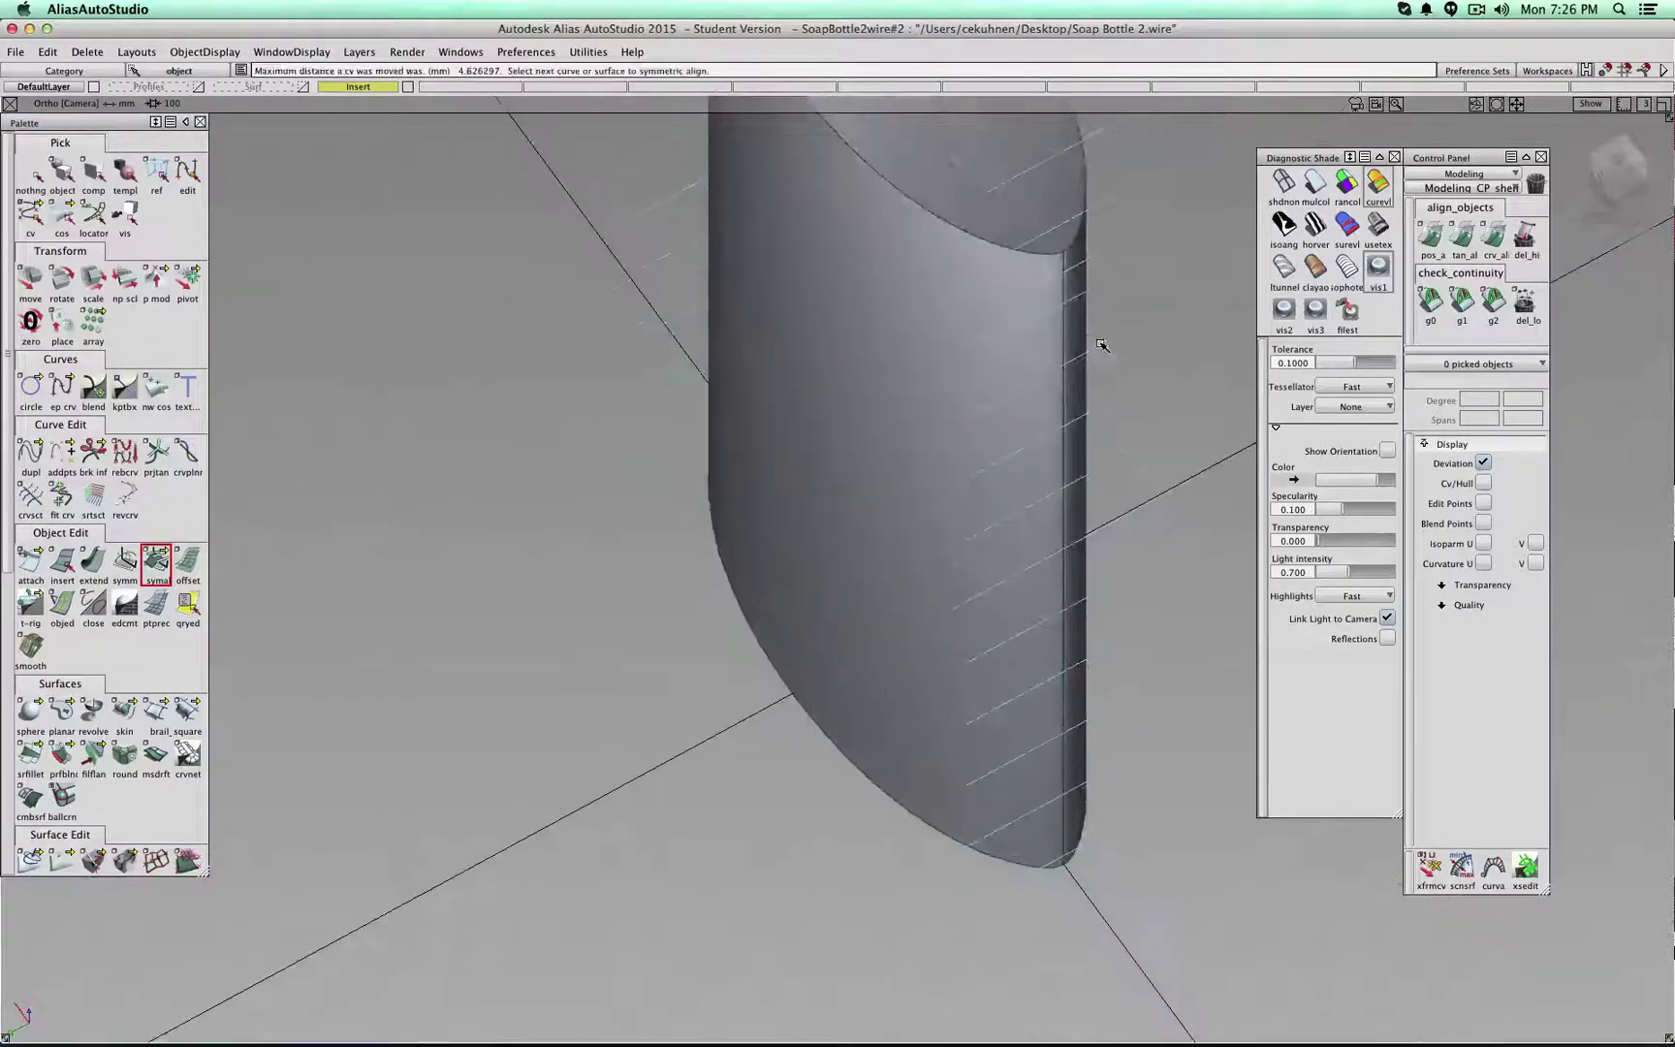
alt+shift+middle_drag(1103, 345, 898, 441)
alt+shift+right_drag(898, 441, 961, 288)
alt+shift+drag(960, 288, 939, 334)
click(921, 459)
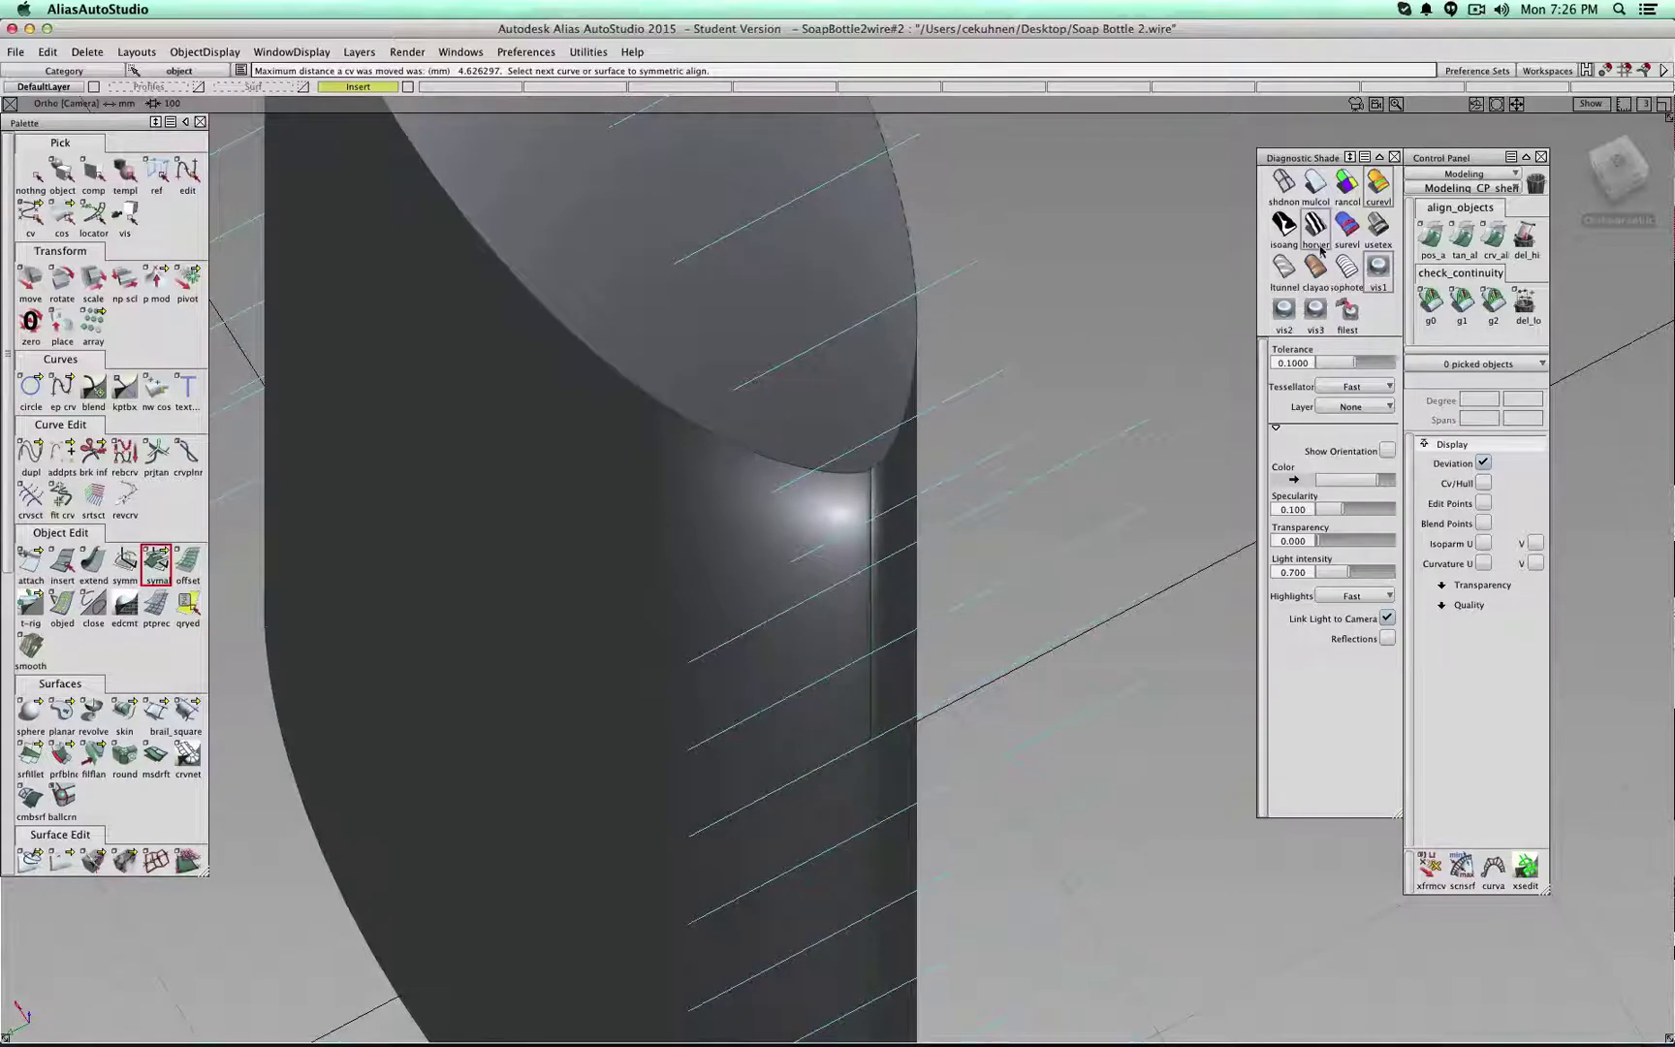
- Shade the insert in multi-color and symmetric-align its opposite vertical edge to the symmetry plane, accepting removal of construction history
click(1320, 193)
scroll(915, 578, up, 4)
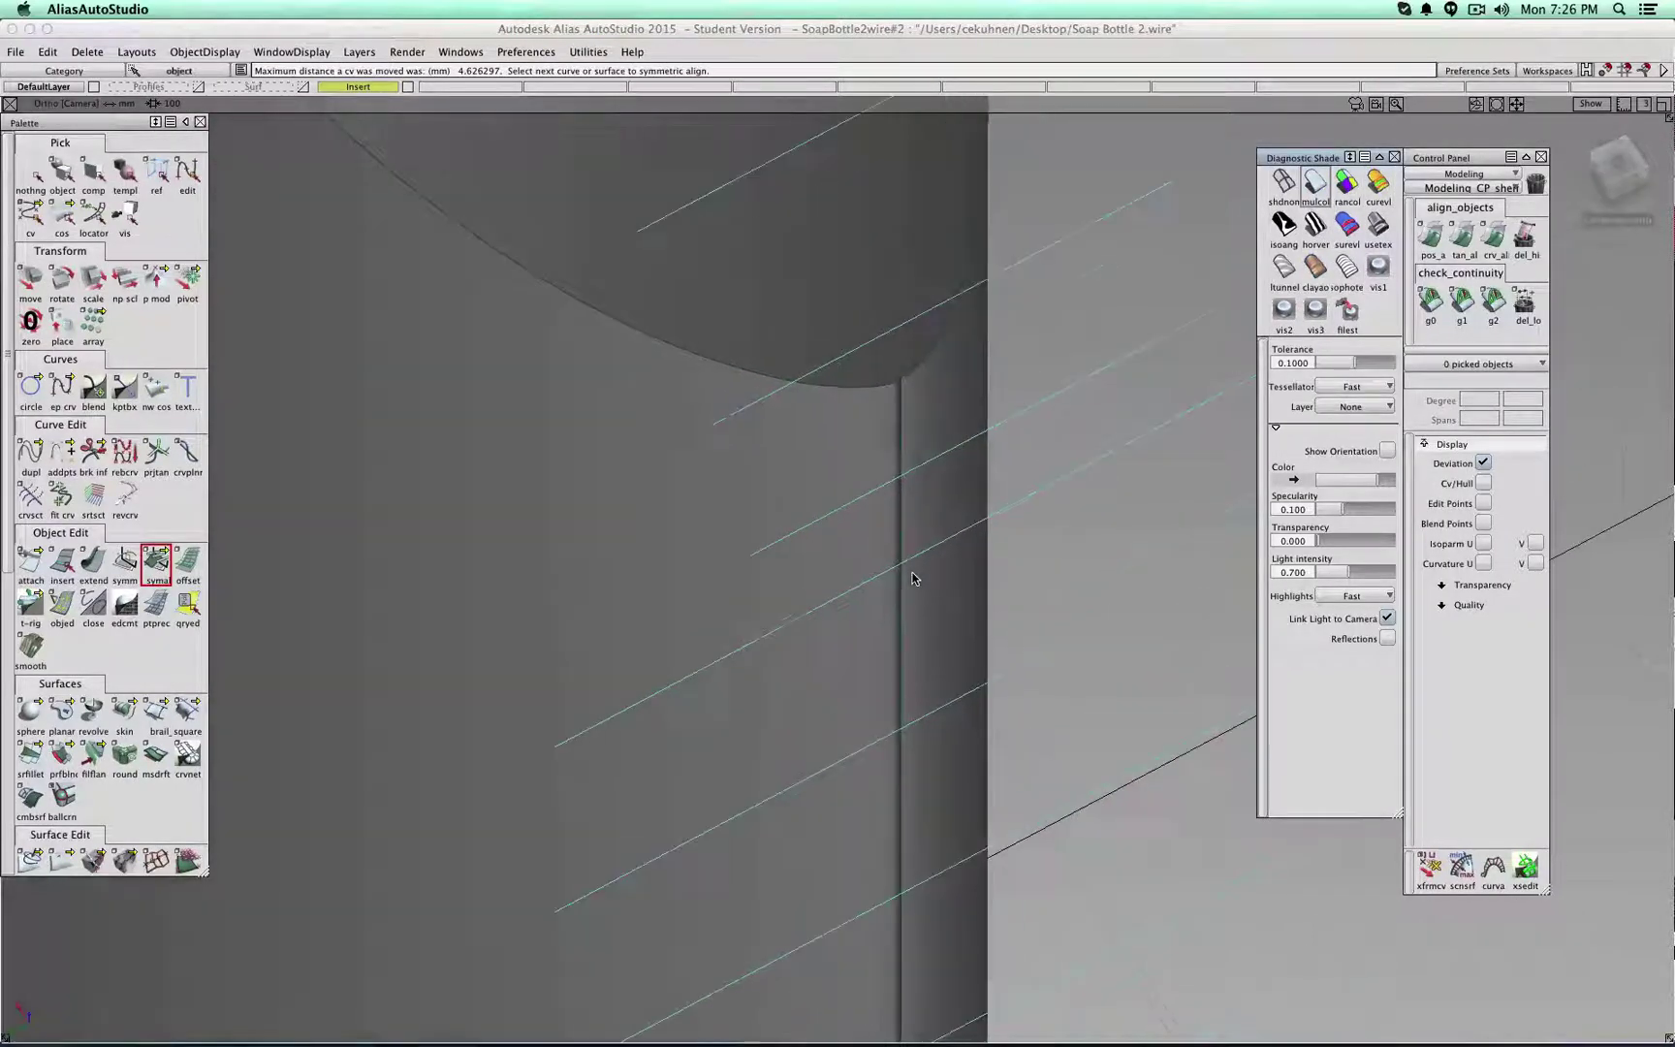
click(902, 404)
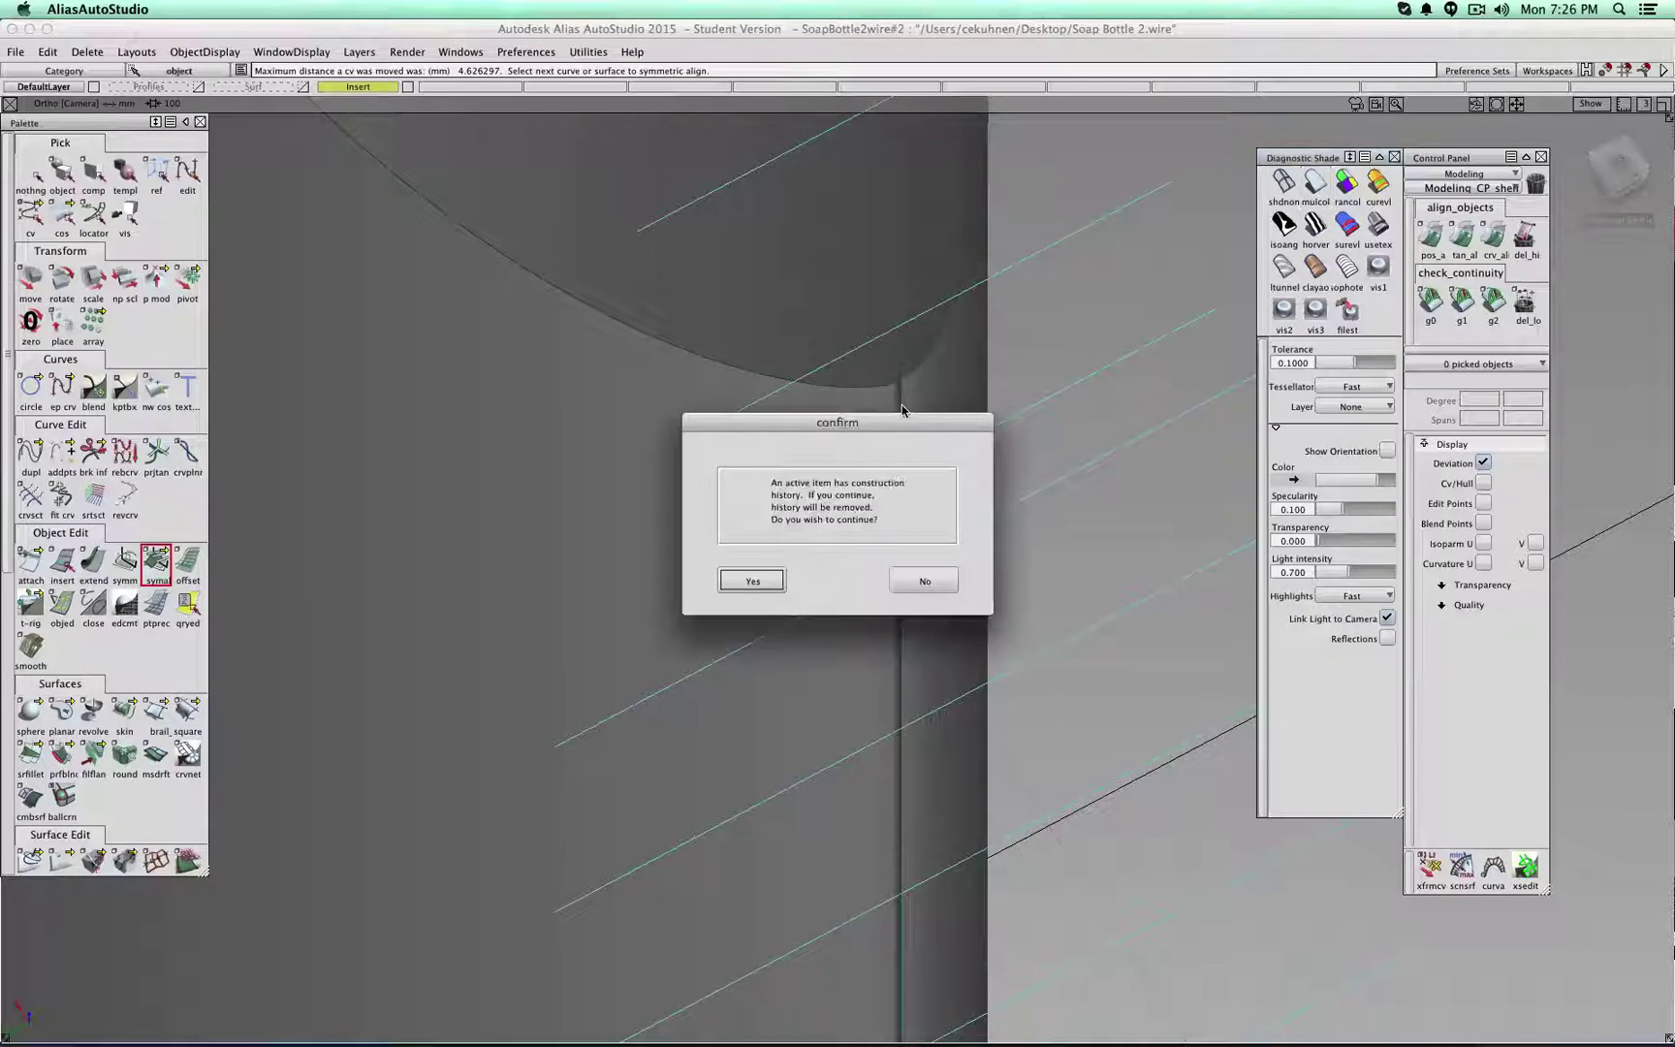
click(754, 580)
scroll(770, 575, down, 8)
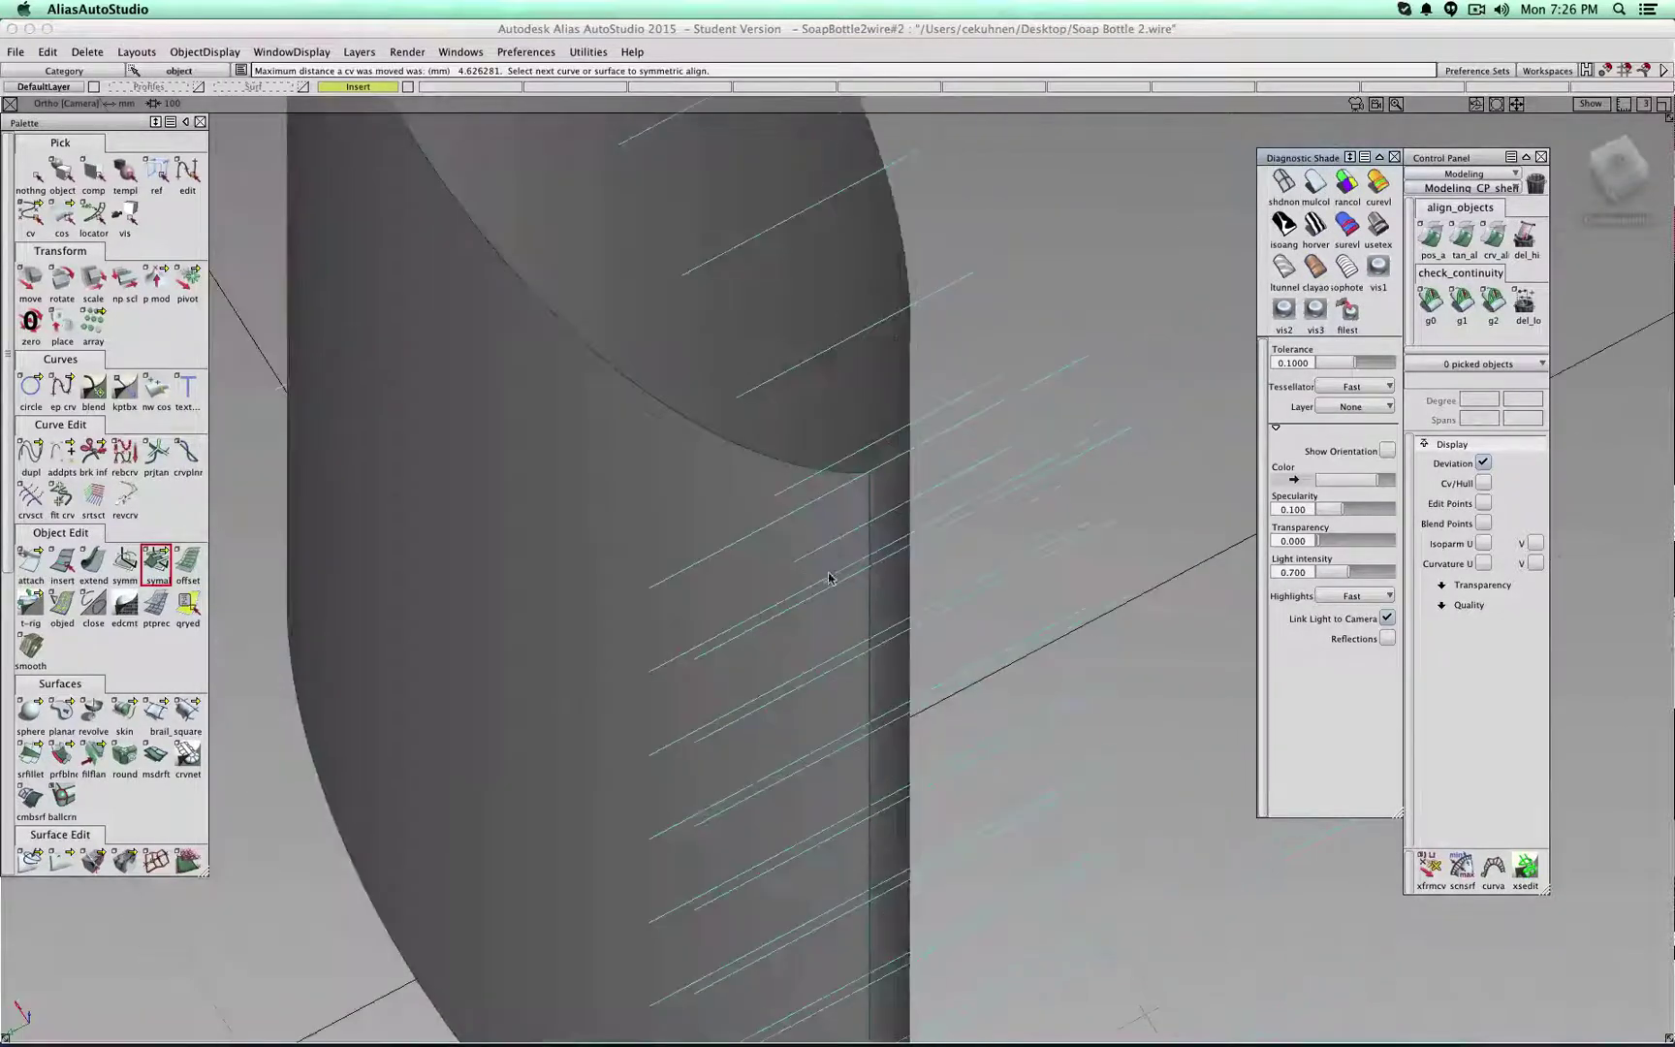
- Symmetric-align the insert surface's other vertical edge as well, accepting removal of construction history
alt+shift+drag(856, 687, 628, 487)
click(608, 495)
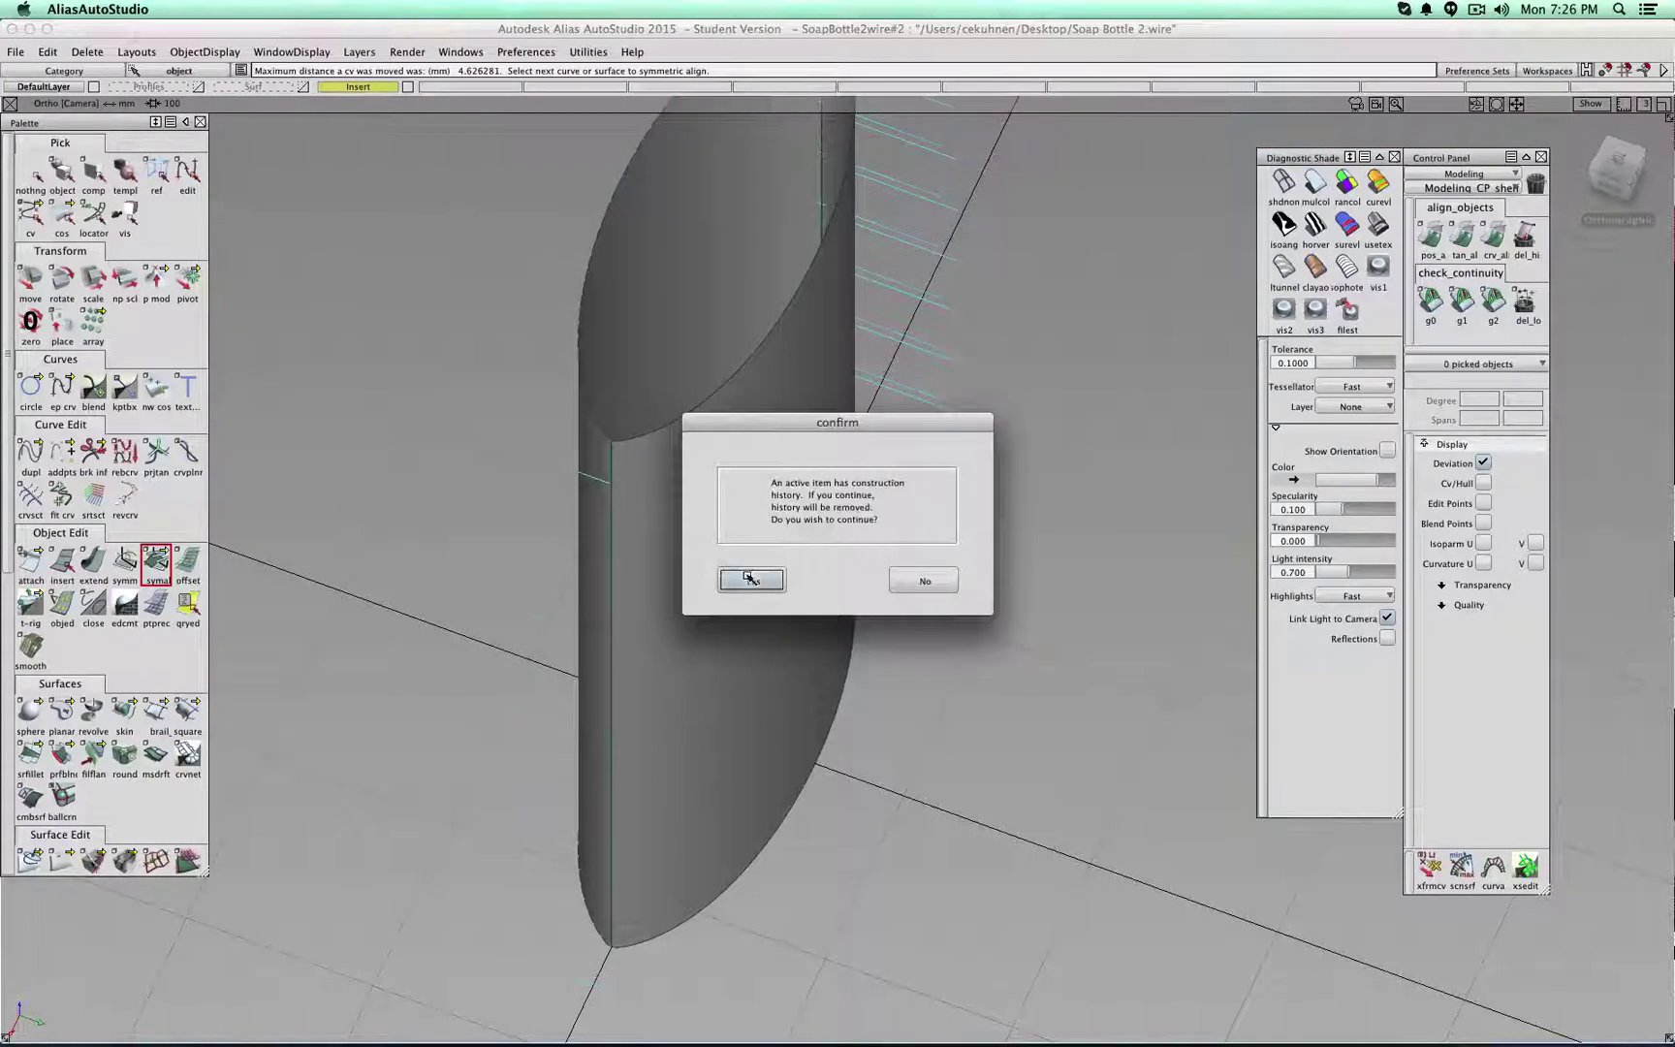
click(754, 581)
alt+shift+drag(957, 402, 725, 435)
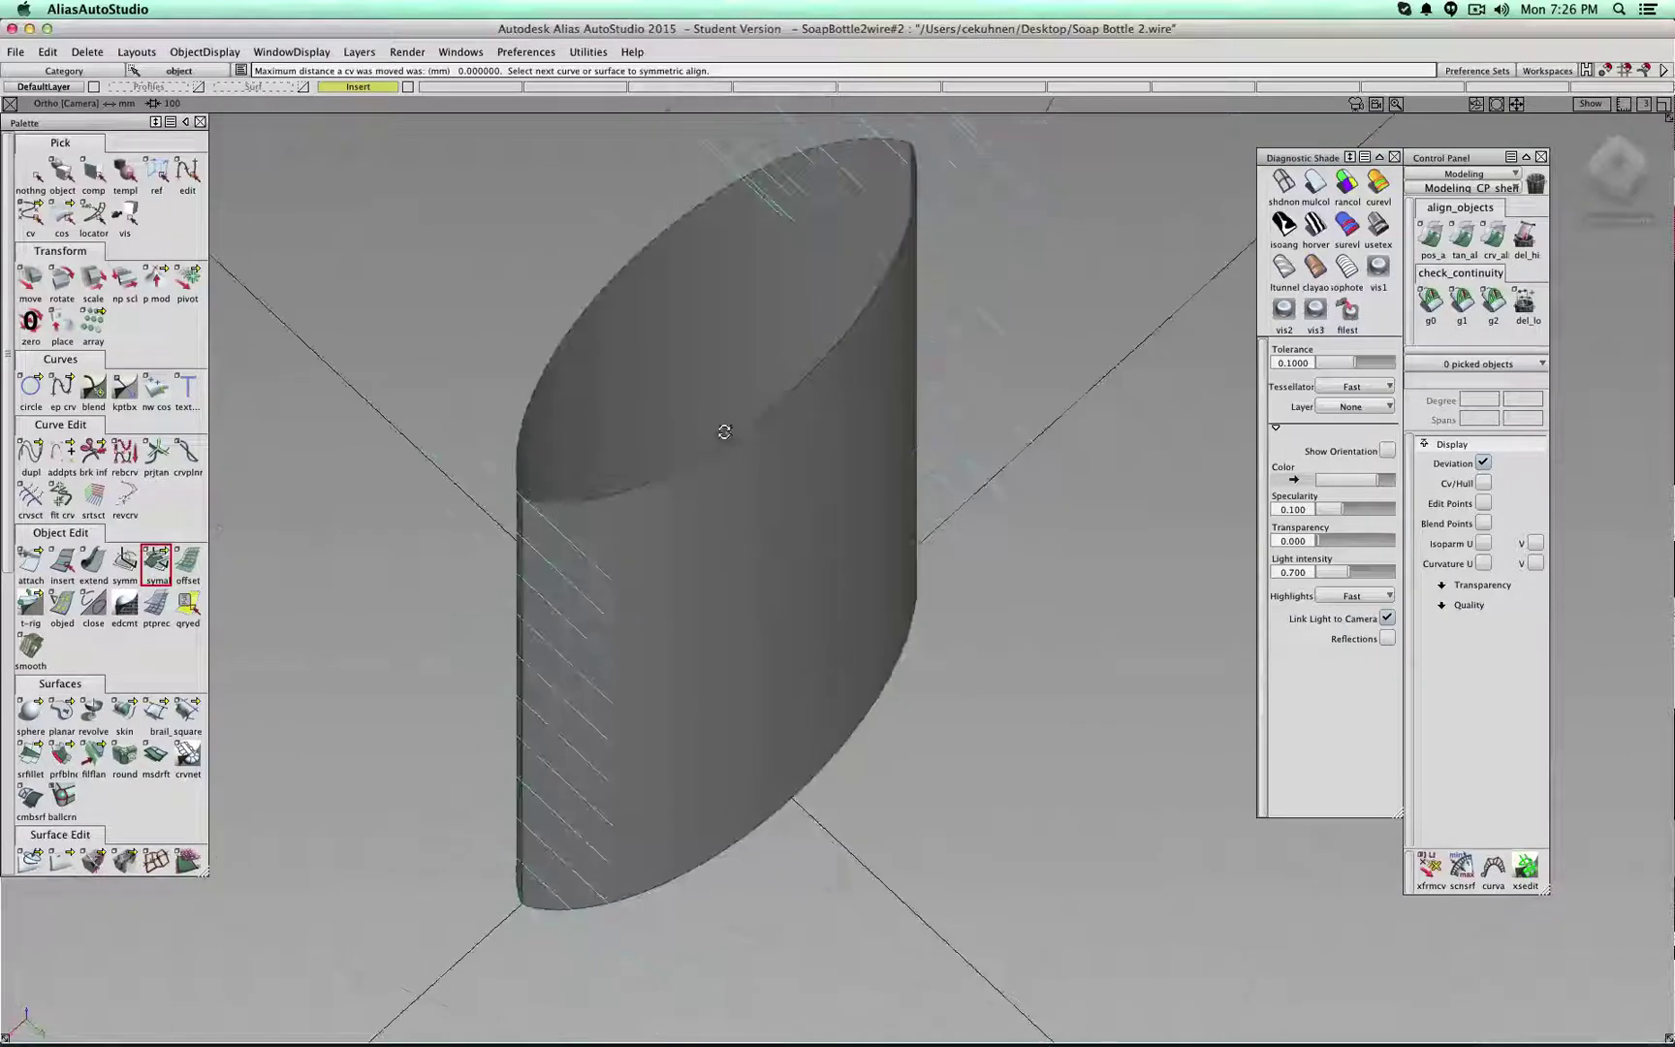
- Check G0 continuity along one mirror seam of the insert surface
click(1432, 304)
click(520, 574)
alt+shift+drag(591, 584, 756, 417)
- Check G1 continuity along the mirror seams of the insert surface, clearing the earlier locators between checks
click(1461, 302)
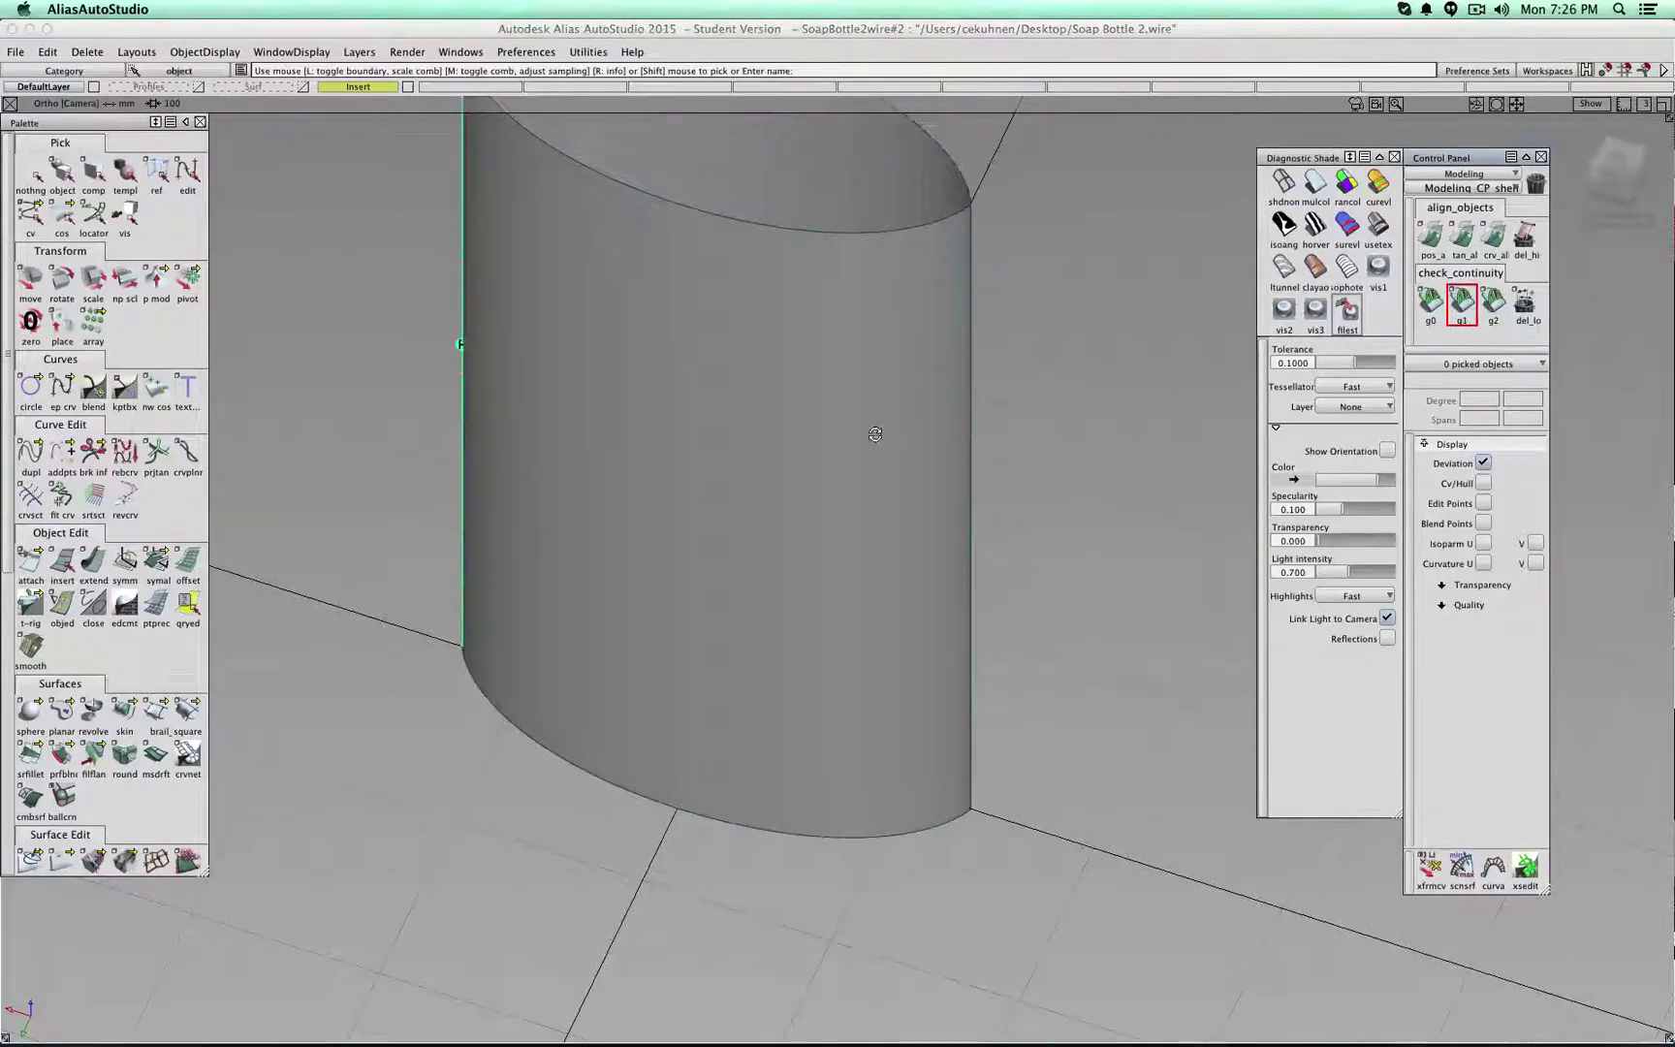
alt+shift+drag(875, 434, 902, 406)
click(896, 398)
alt+shift+drag(568, 580, 814, 594)
click(1528, 303)
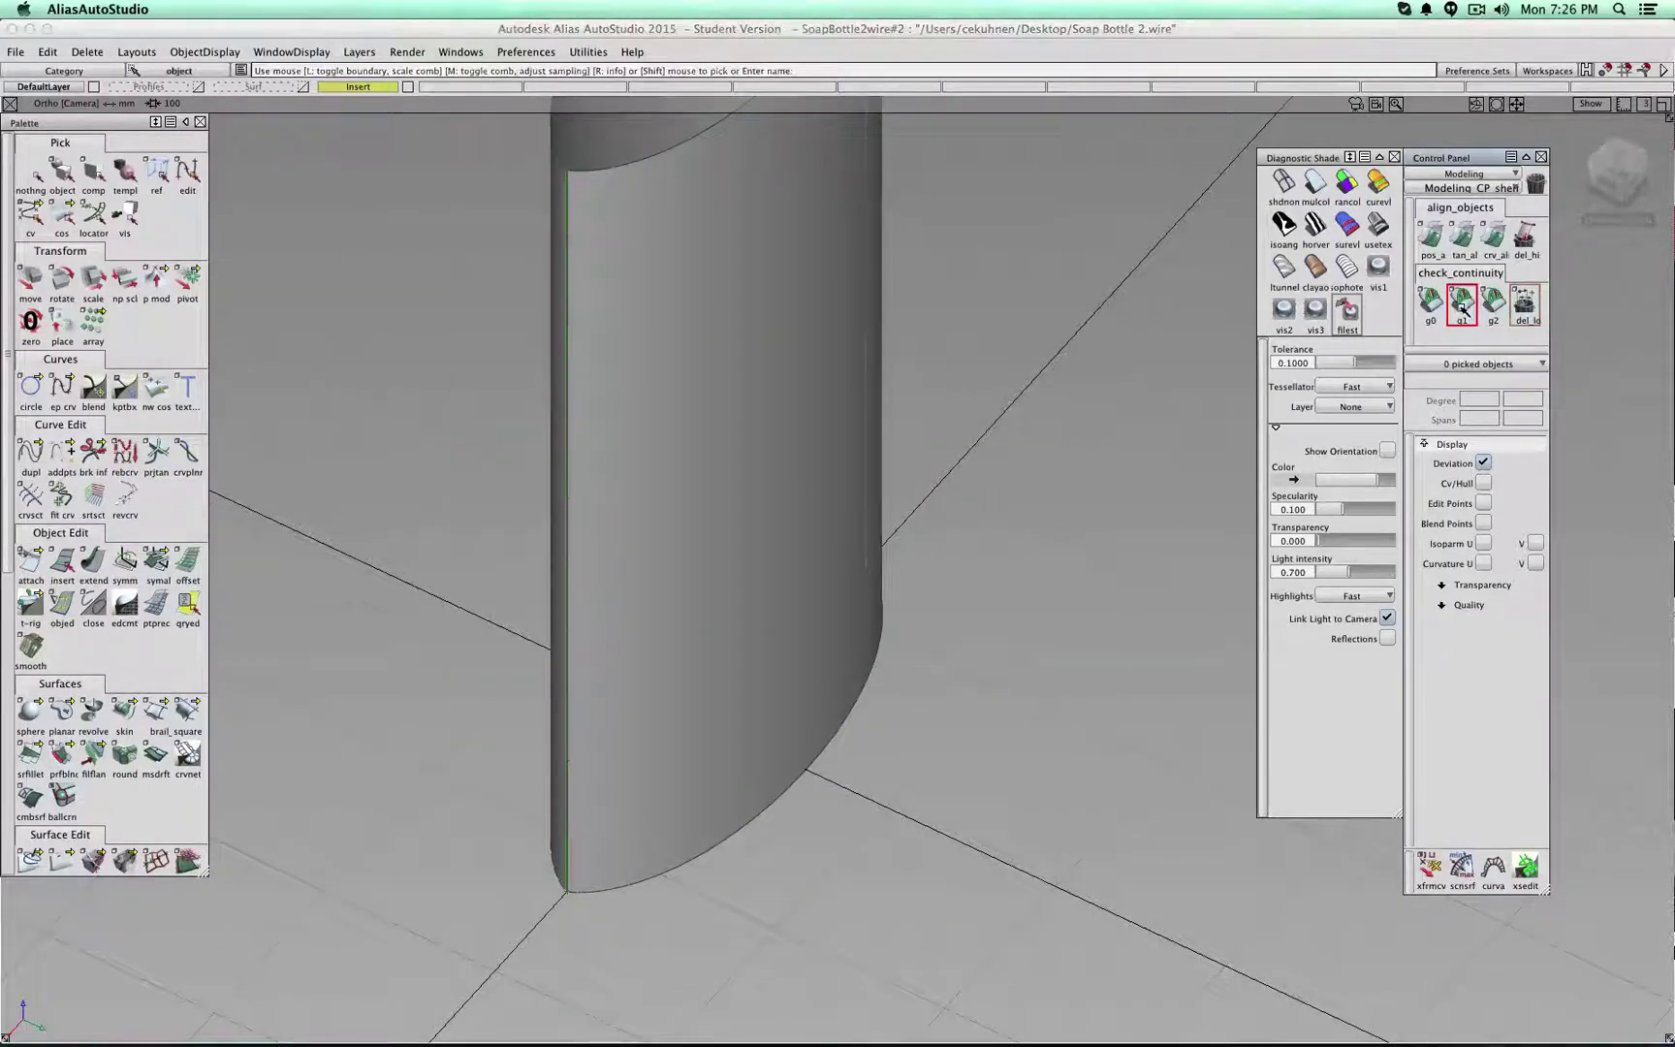
click(568, 414)
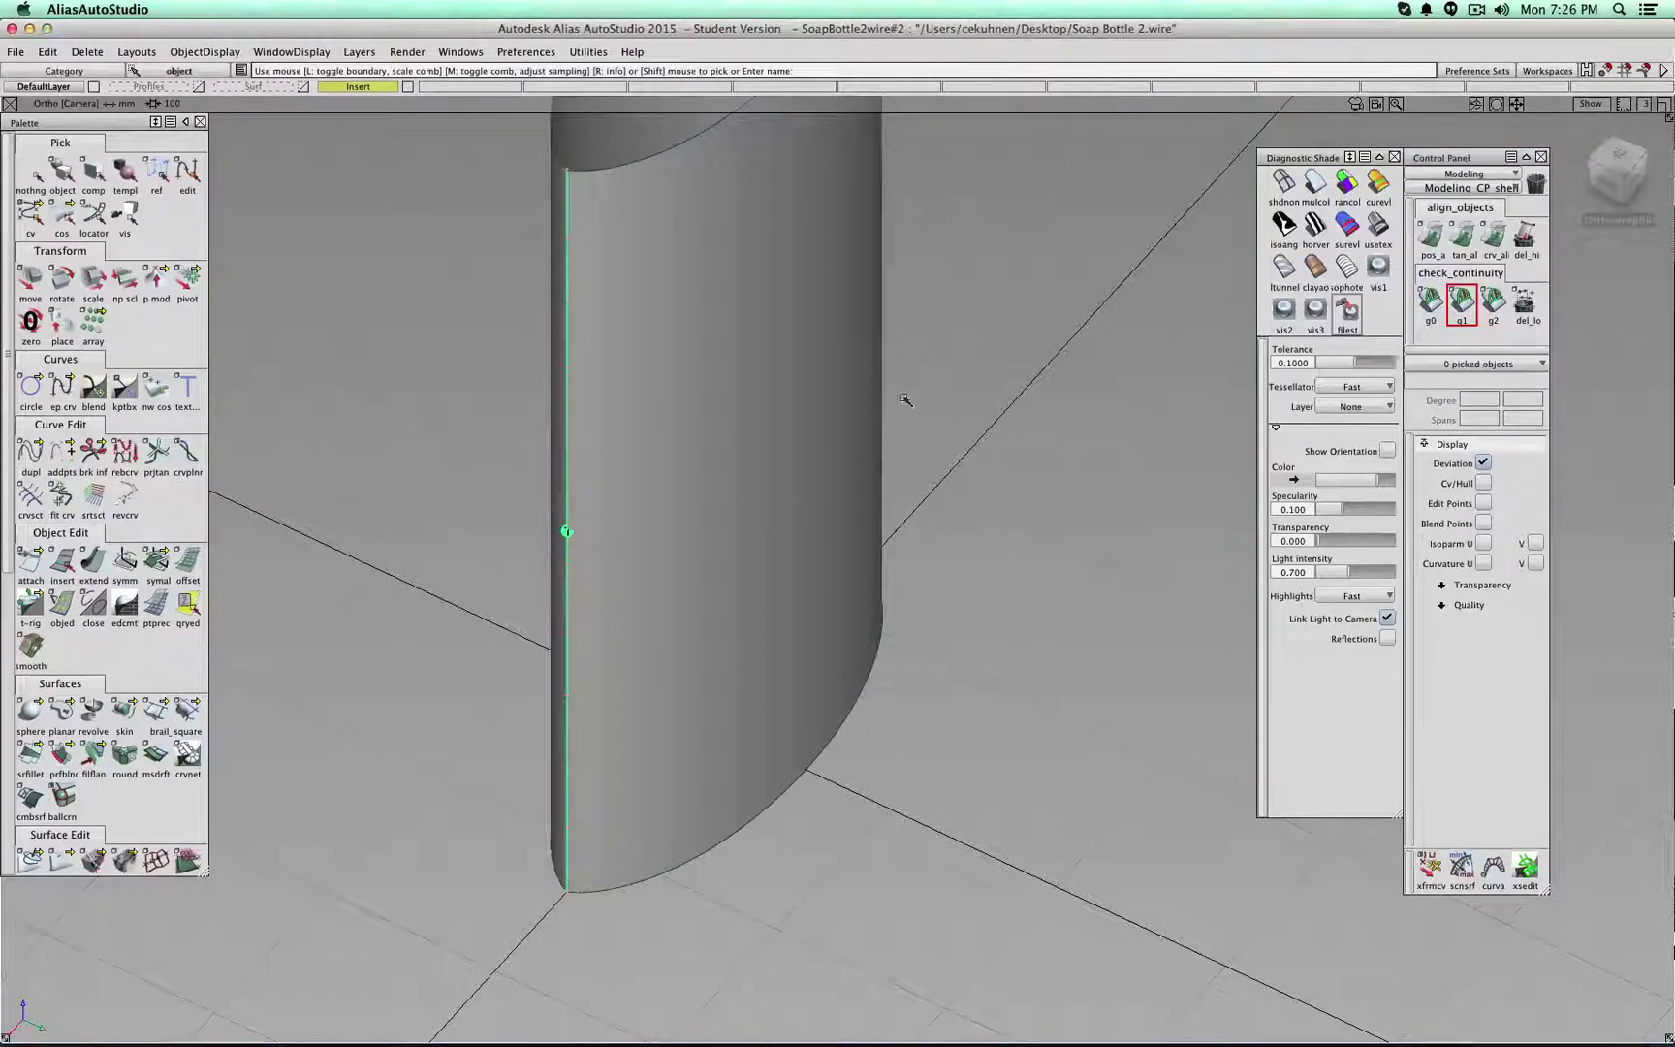
mouse_move(976, 352)
alt+shift+mouse_down()
mouse_move(1033, 344)
mouse_move(678, 451)
mouse_move(586, 565)
mouse_move(580, 404)
mouse_move(717, 310)
mouse_move(767, 224)
alt+shift+mouse_up()
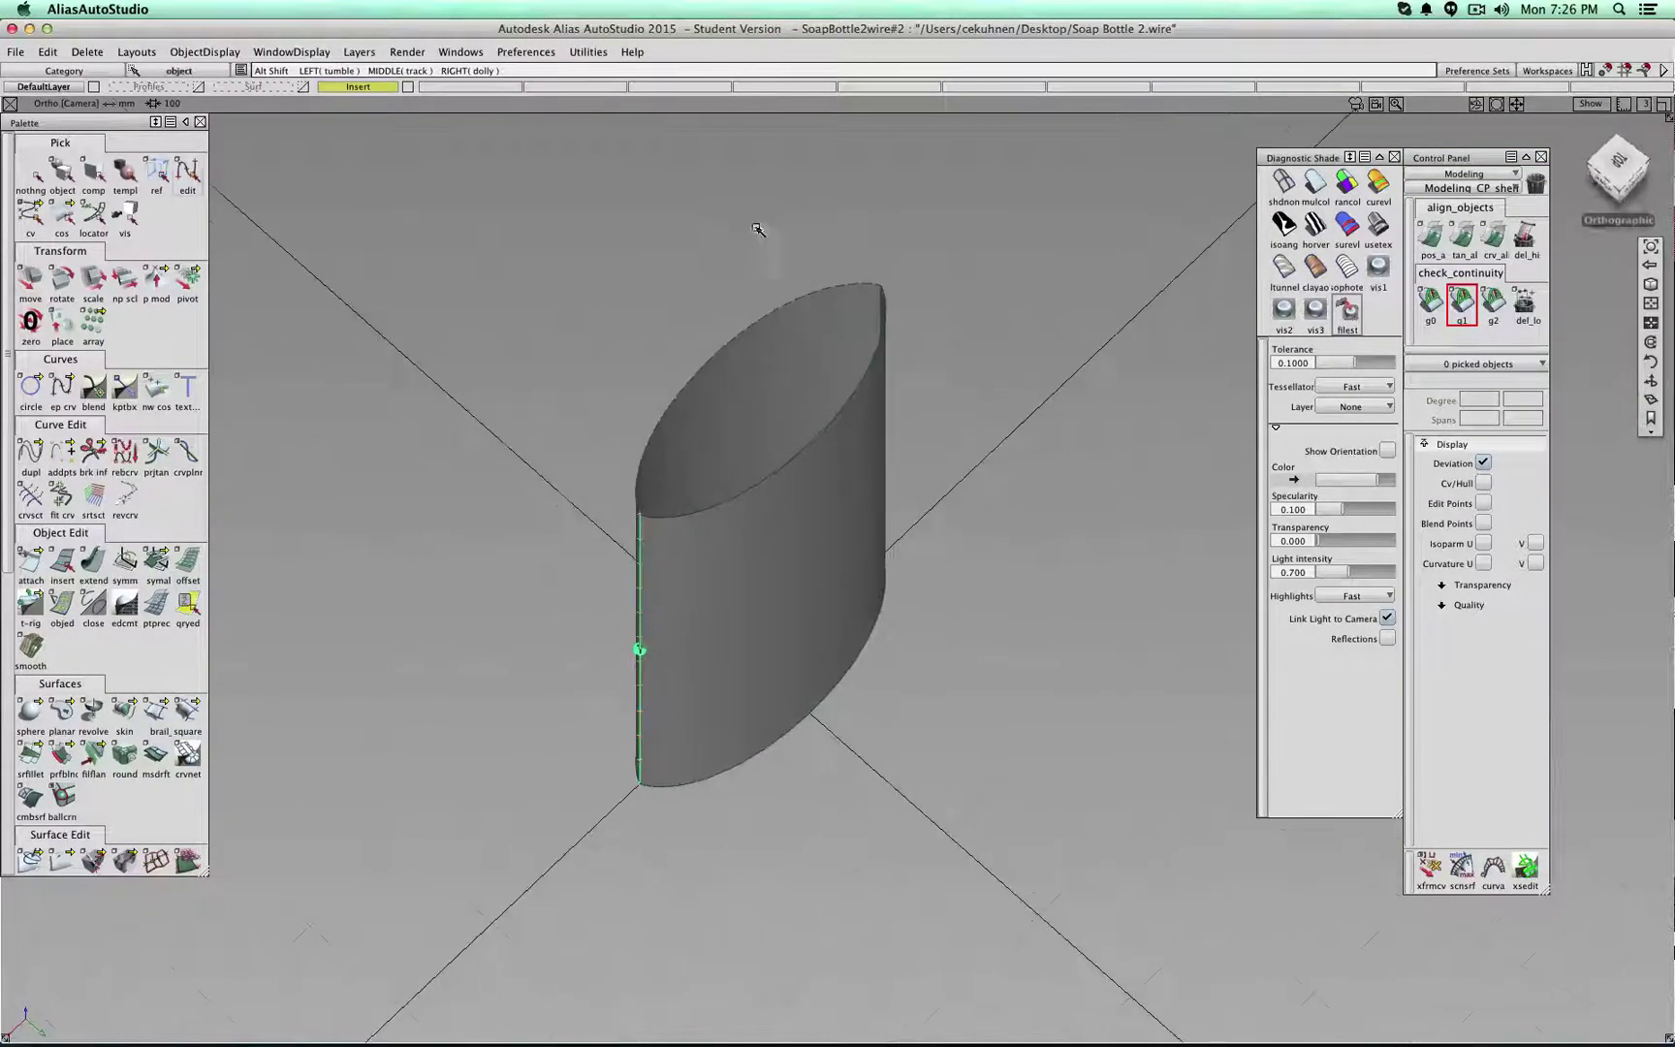
- Show the Surf layer in multi-color shade and examine from below how the insert's end sits inside the bottle body
click(62, 173)
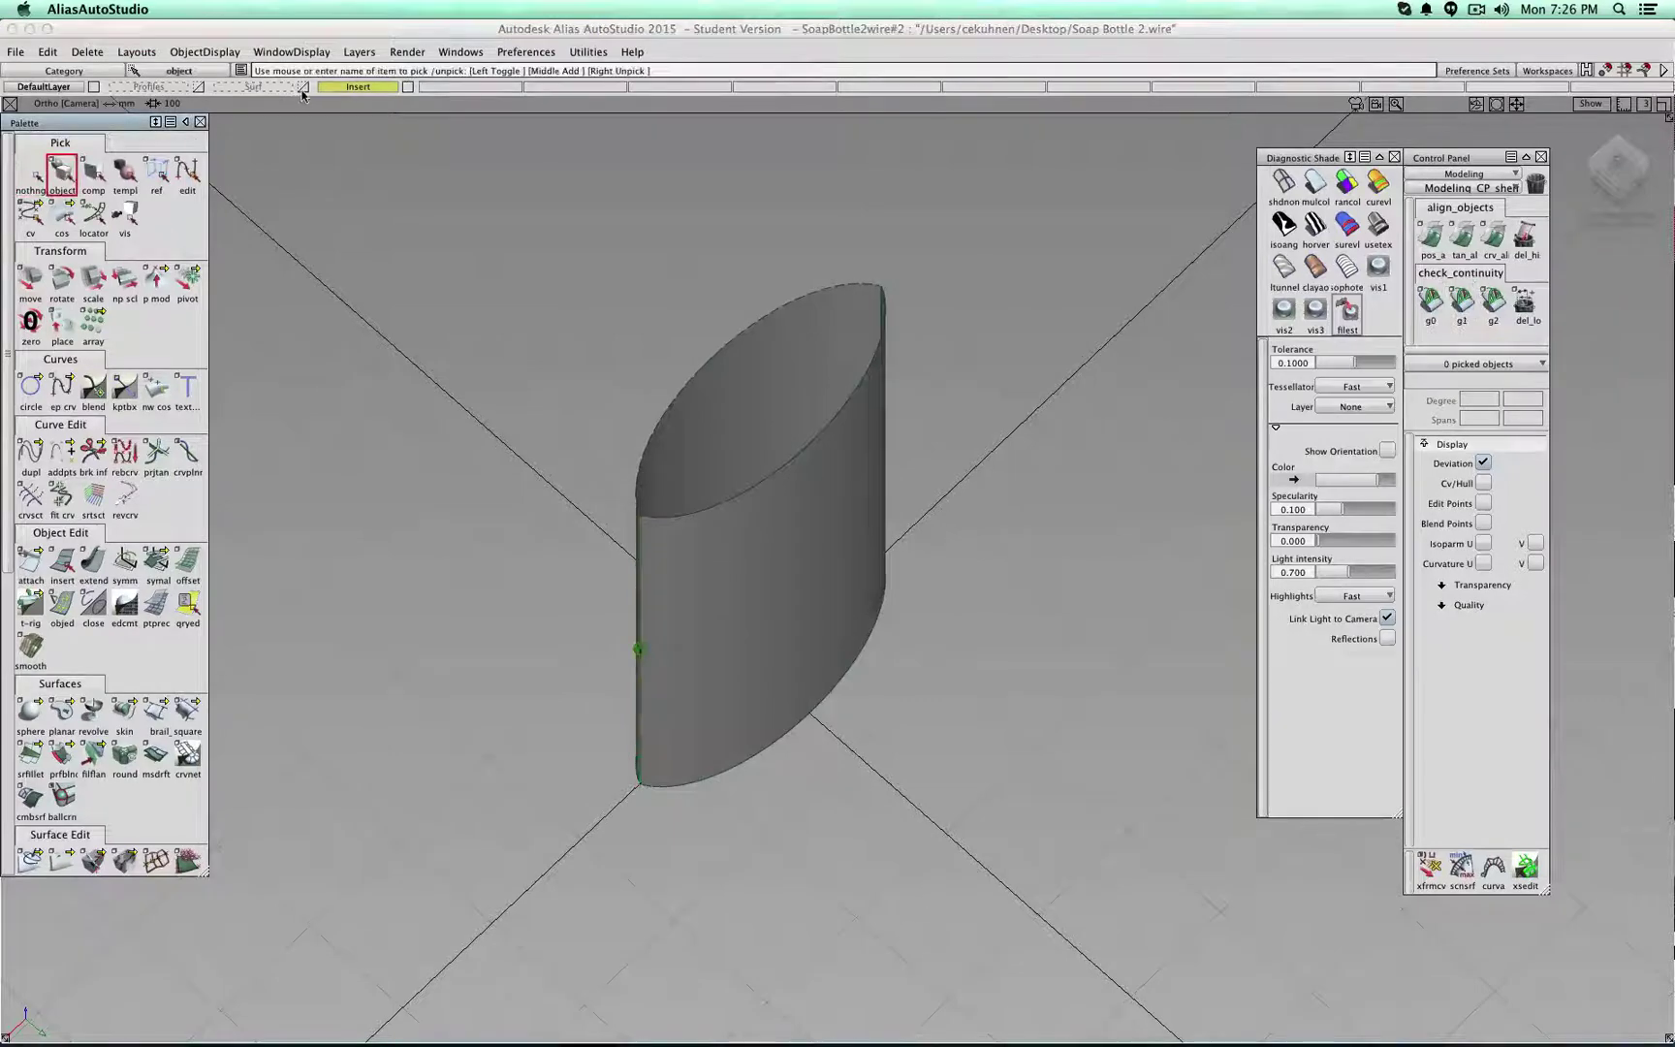
click(1313, 184)
mouse_move(754, 820)
alt+shift+mouse_down()
mouse_move(725, 482)
mouse_move(1003, 363)
mouse_move(746, 476)
alt+shift+mouse_up()
alt+shift+right_drag(747, 476, 681, 464)
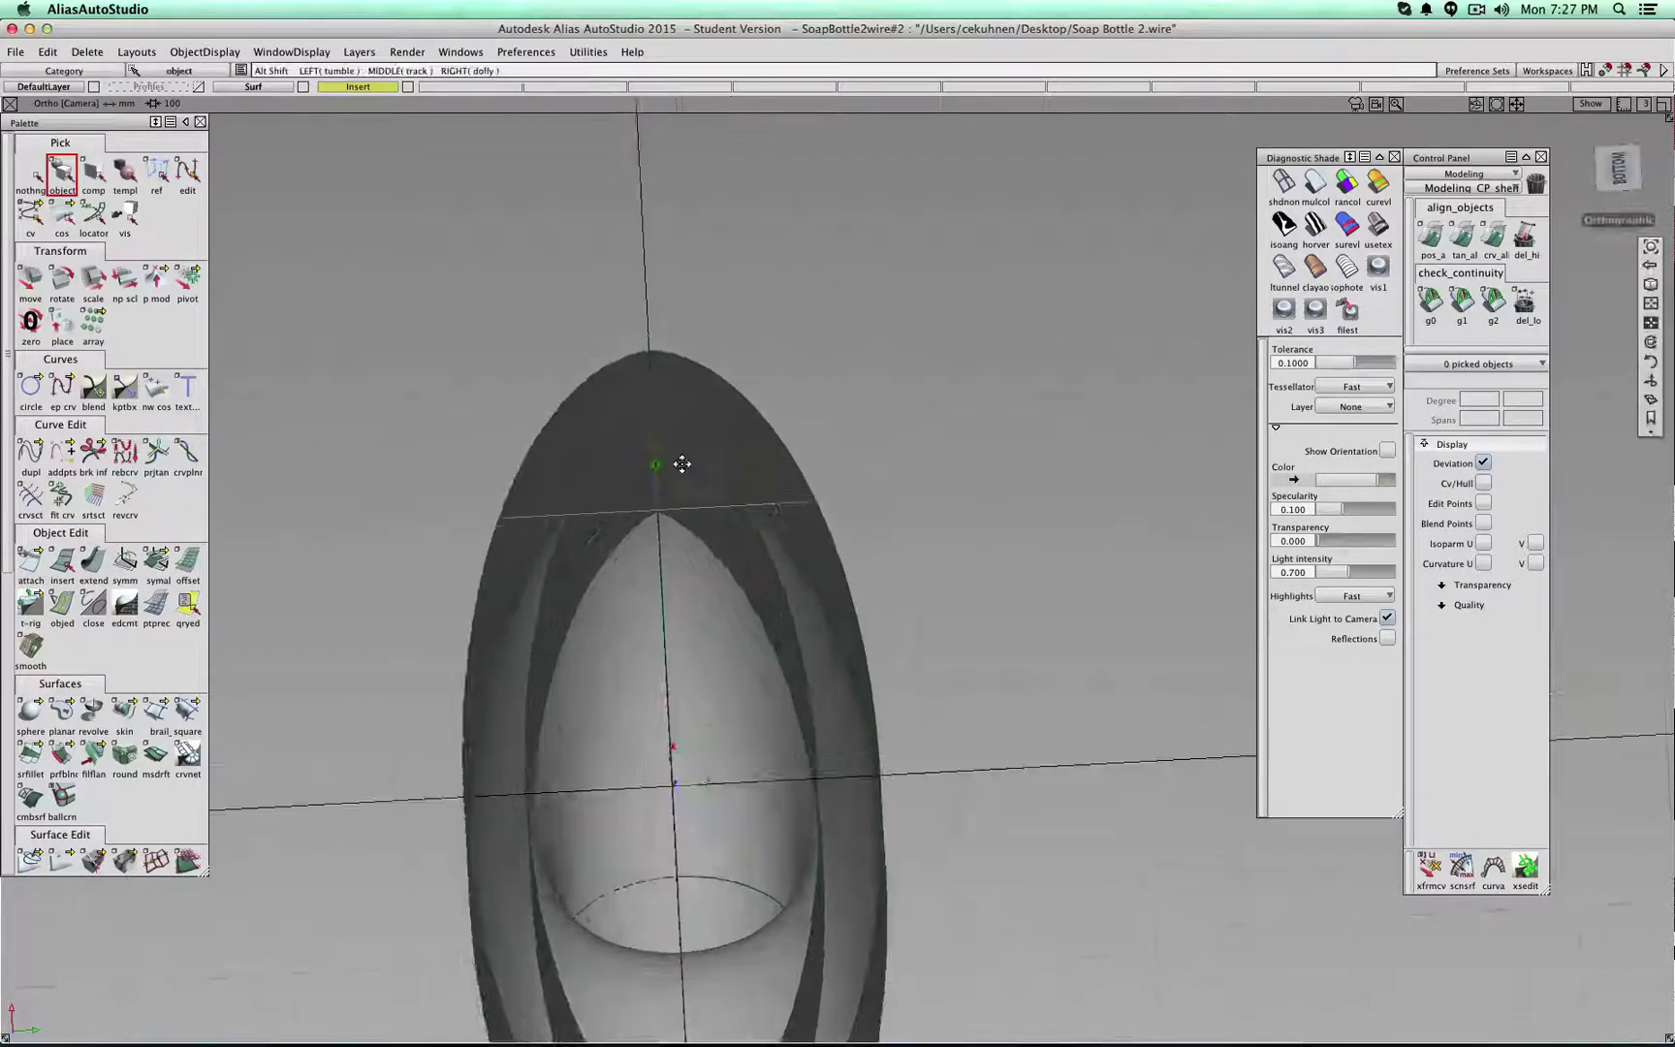
alt+shift+middle_drag(680, 463, 771, 621)
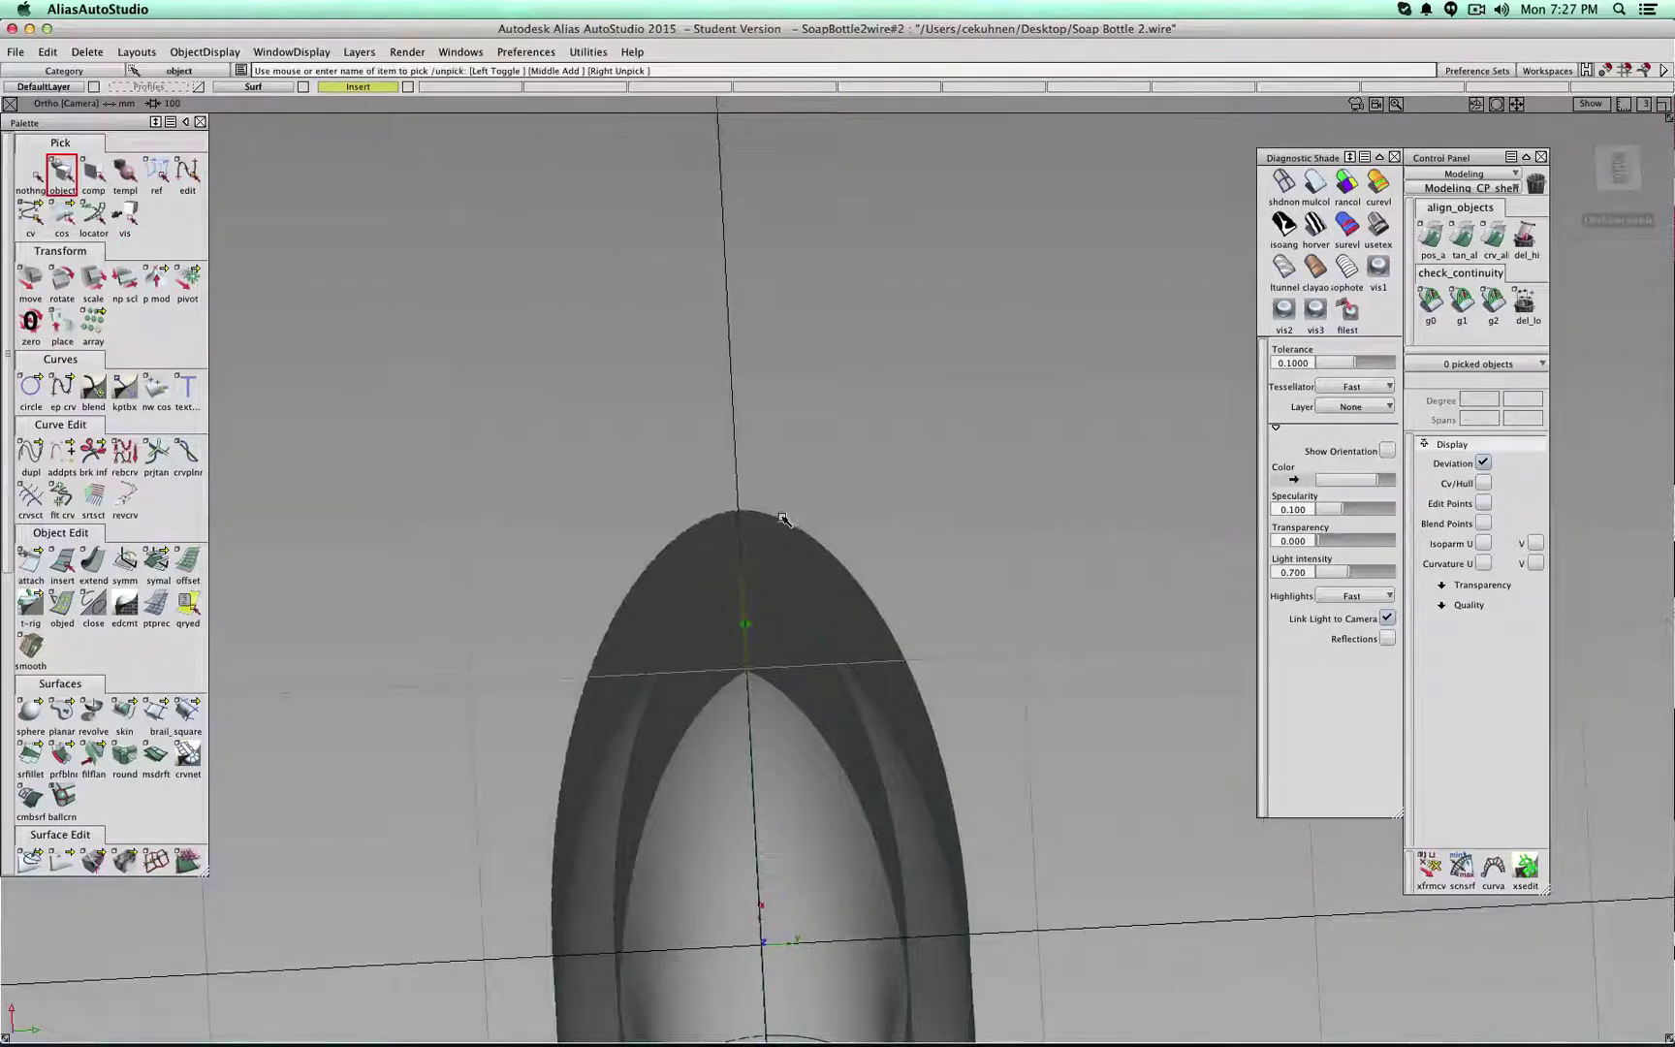
alt+shift+drag(727, 623, 761, 500)
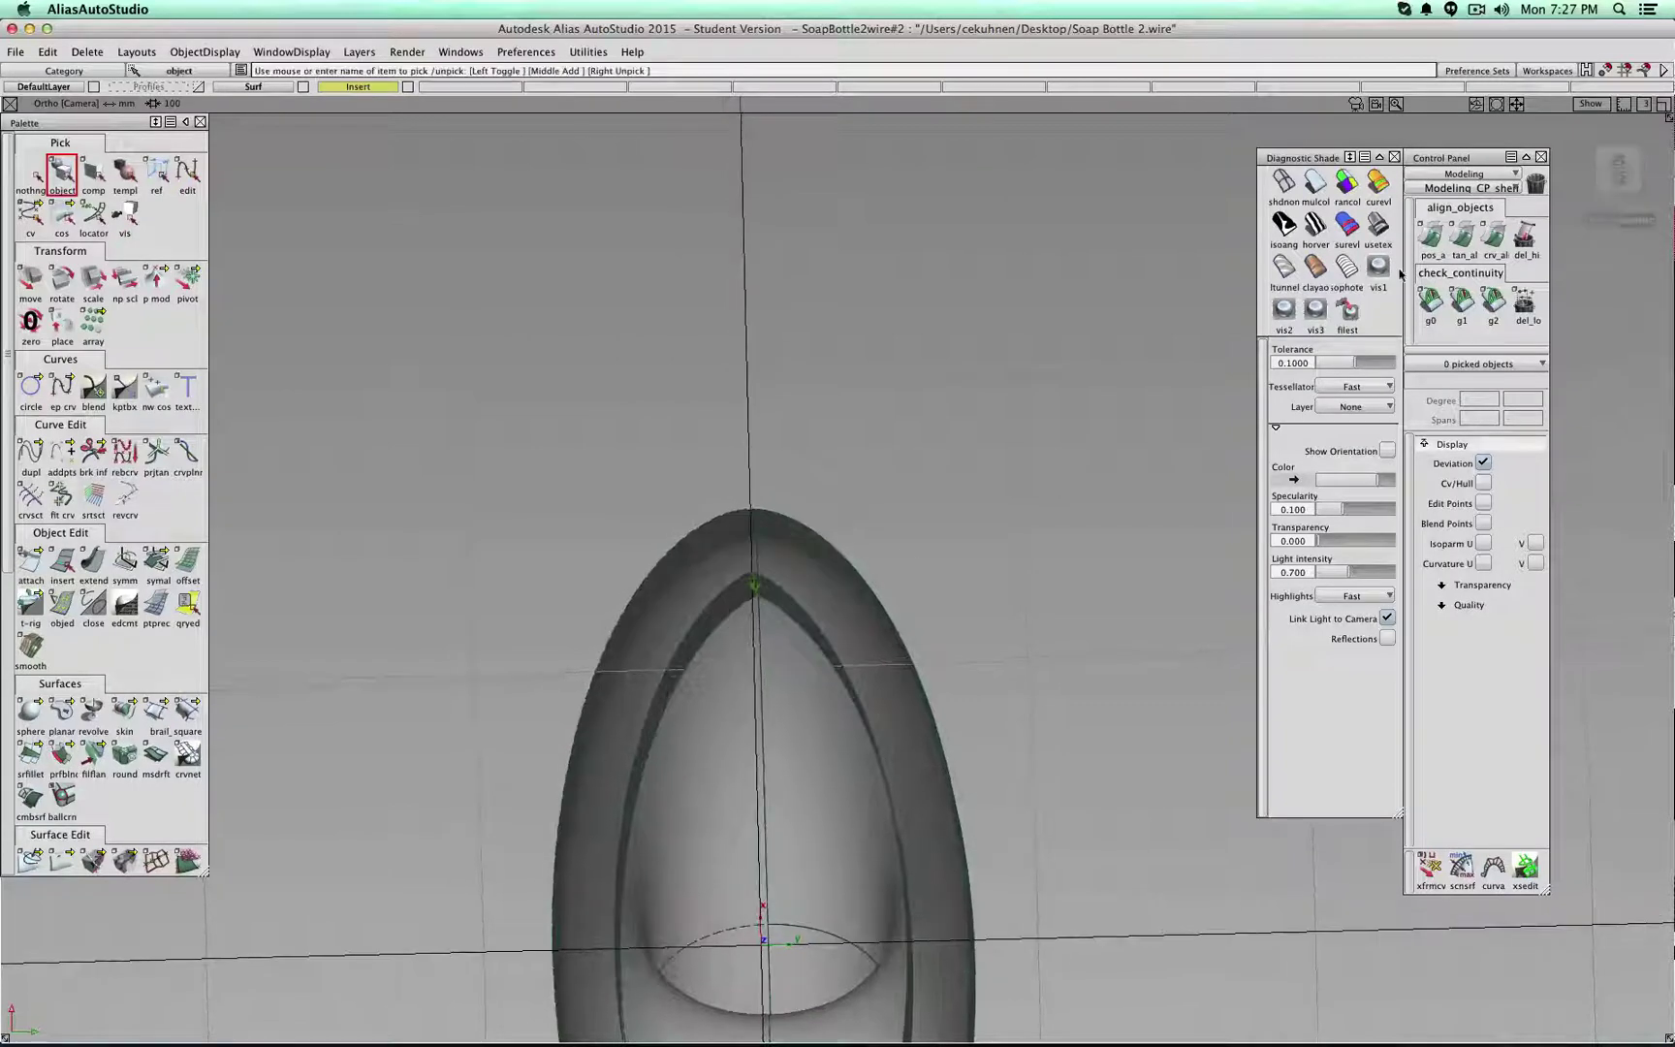
click(1621, 169)
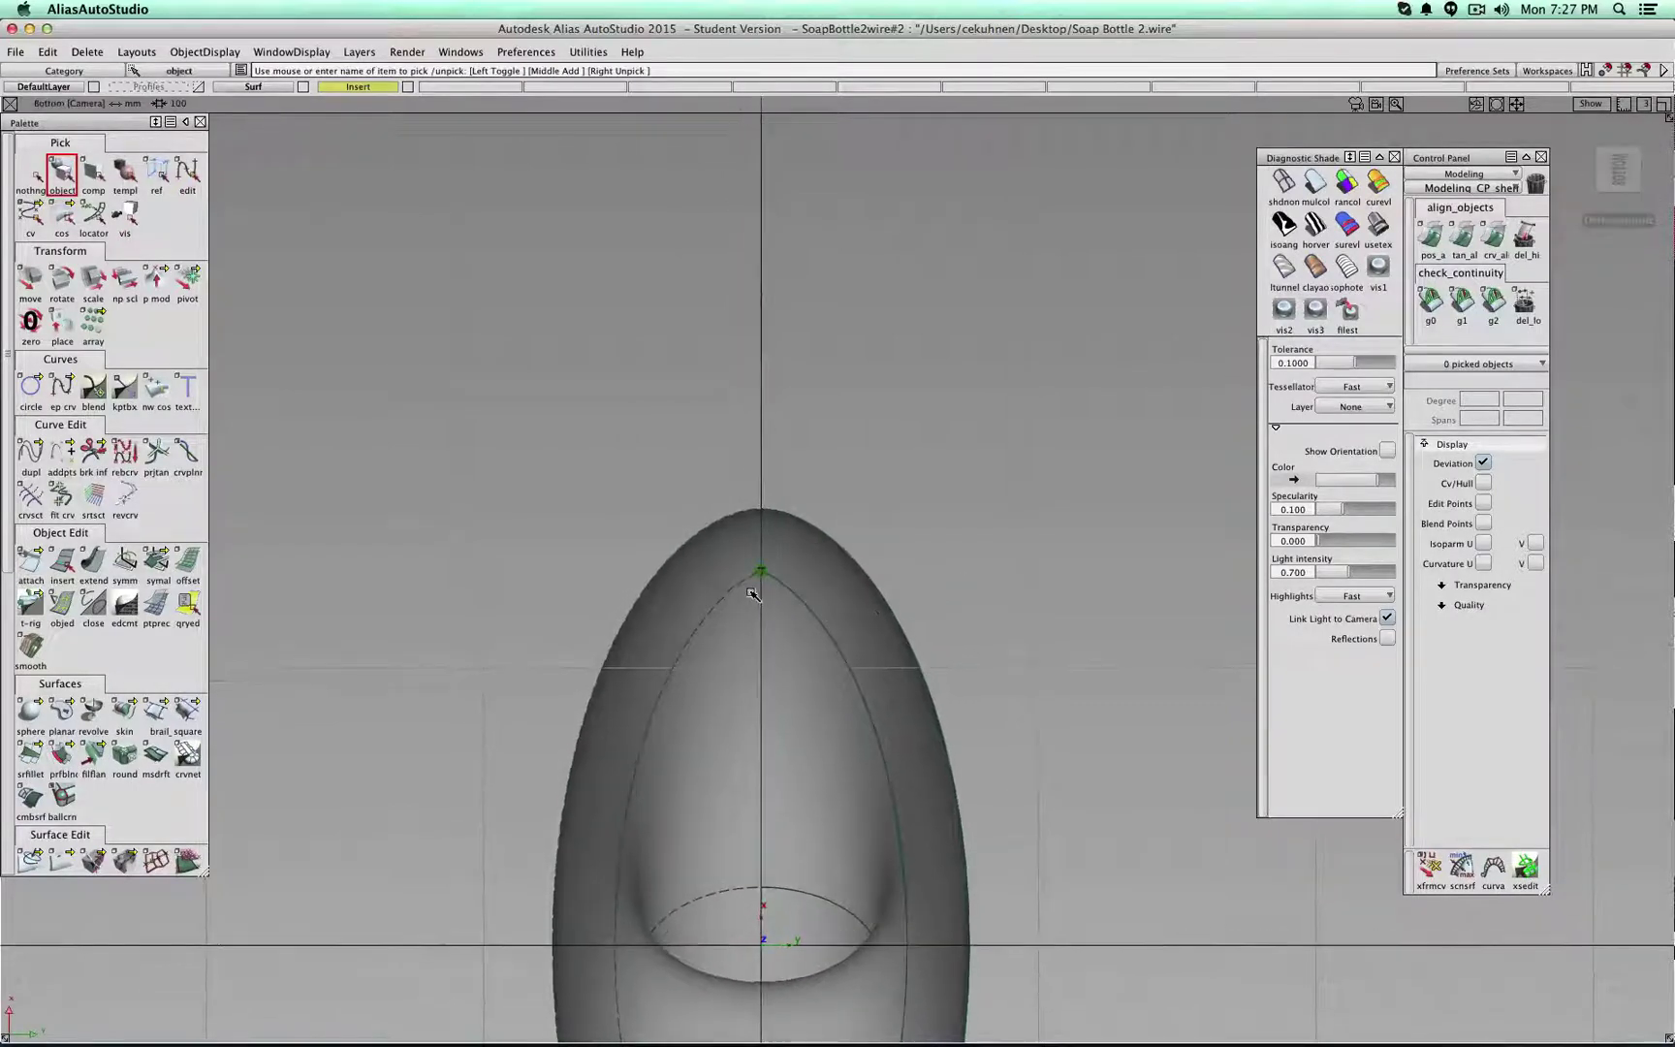
scroll(759, 589, up, 10)
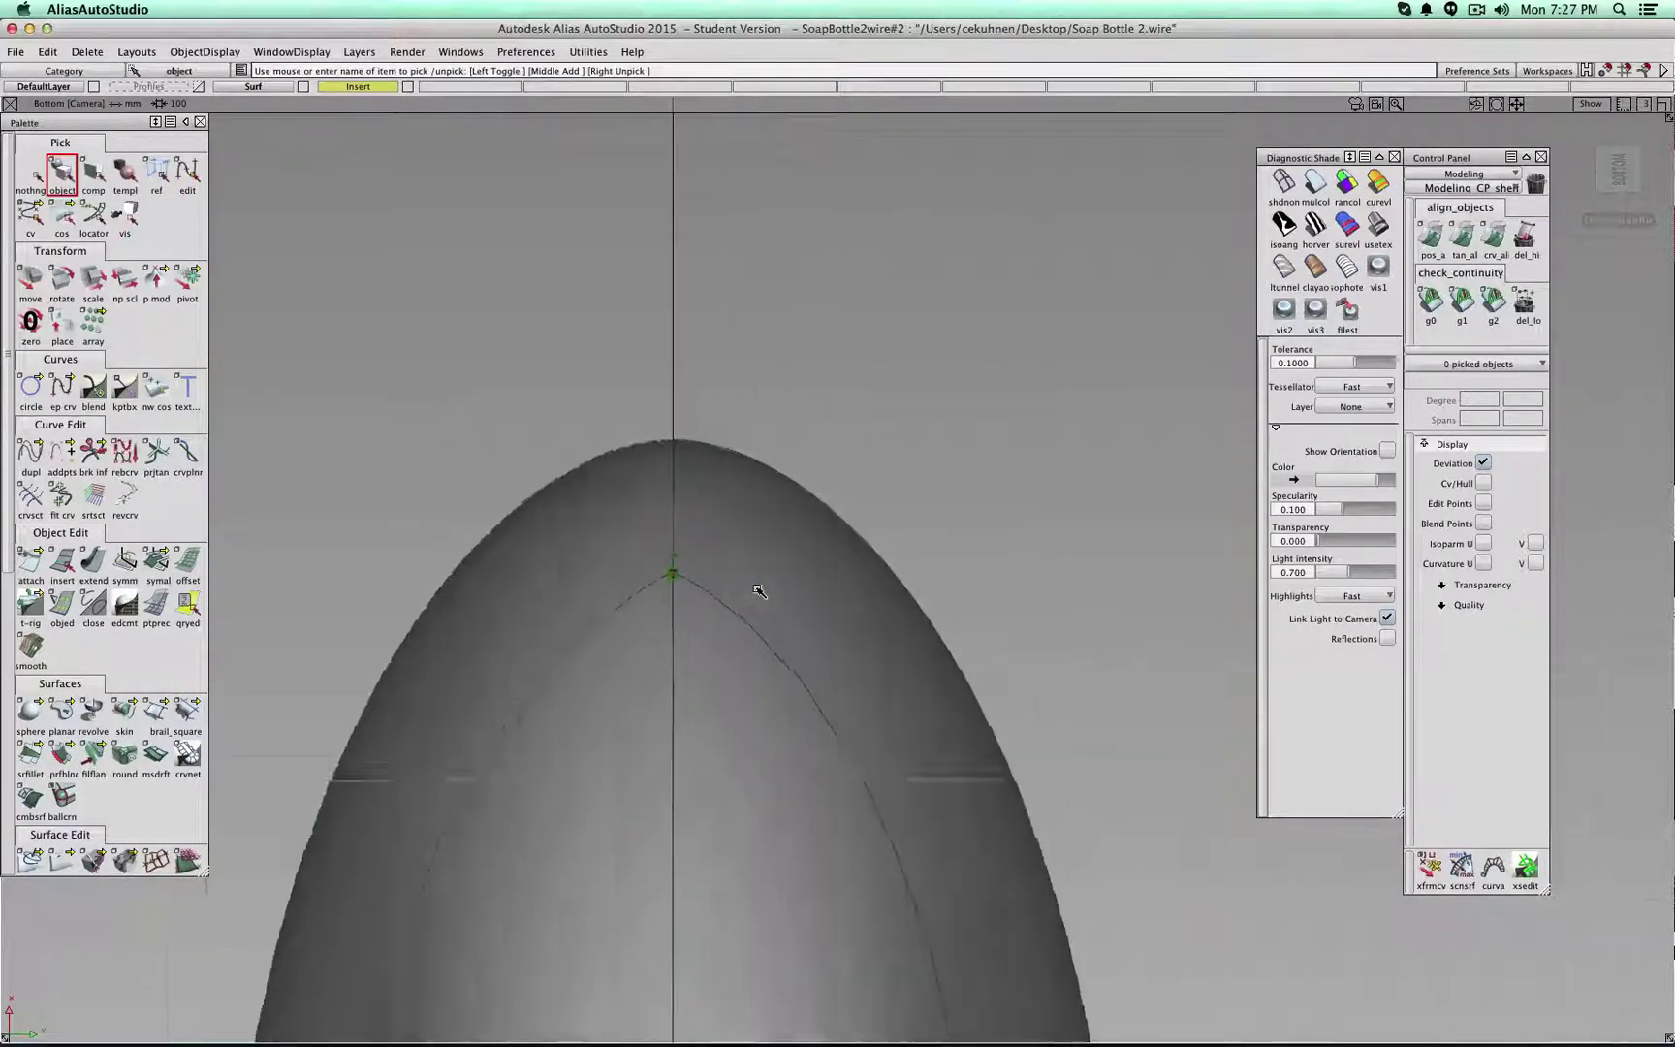
scroll(760, 589, down, 3)
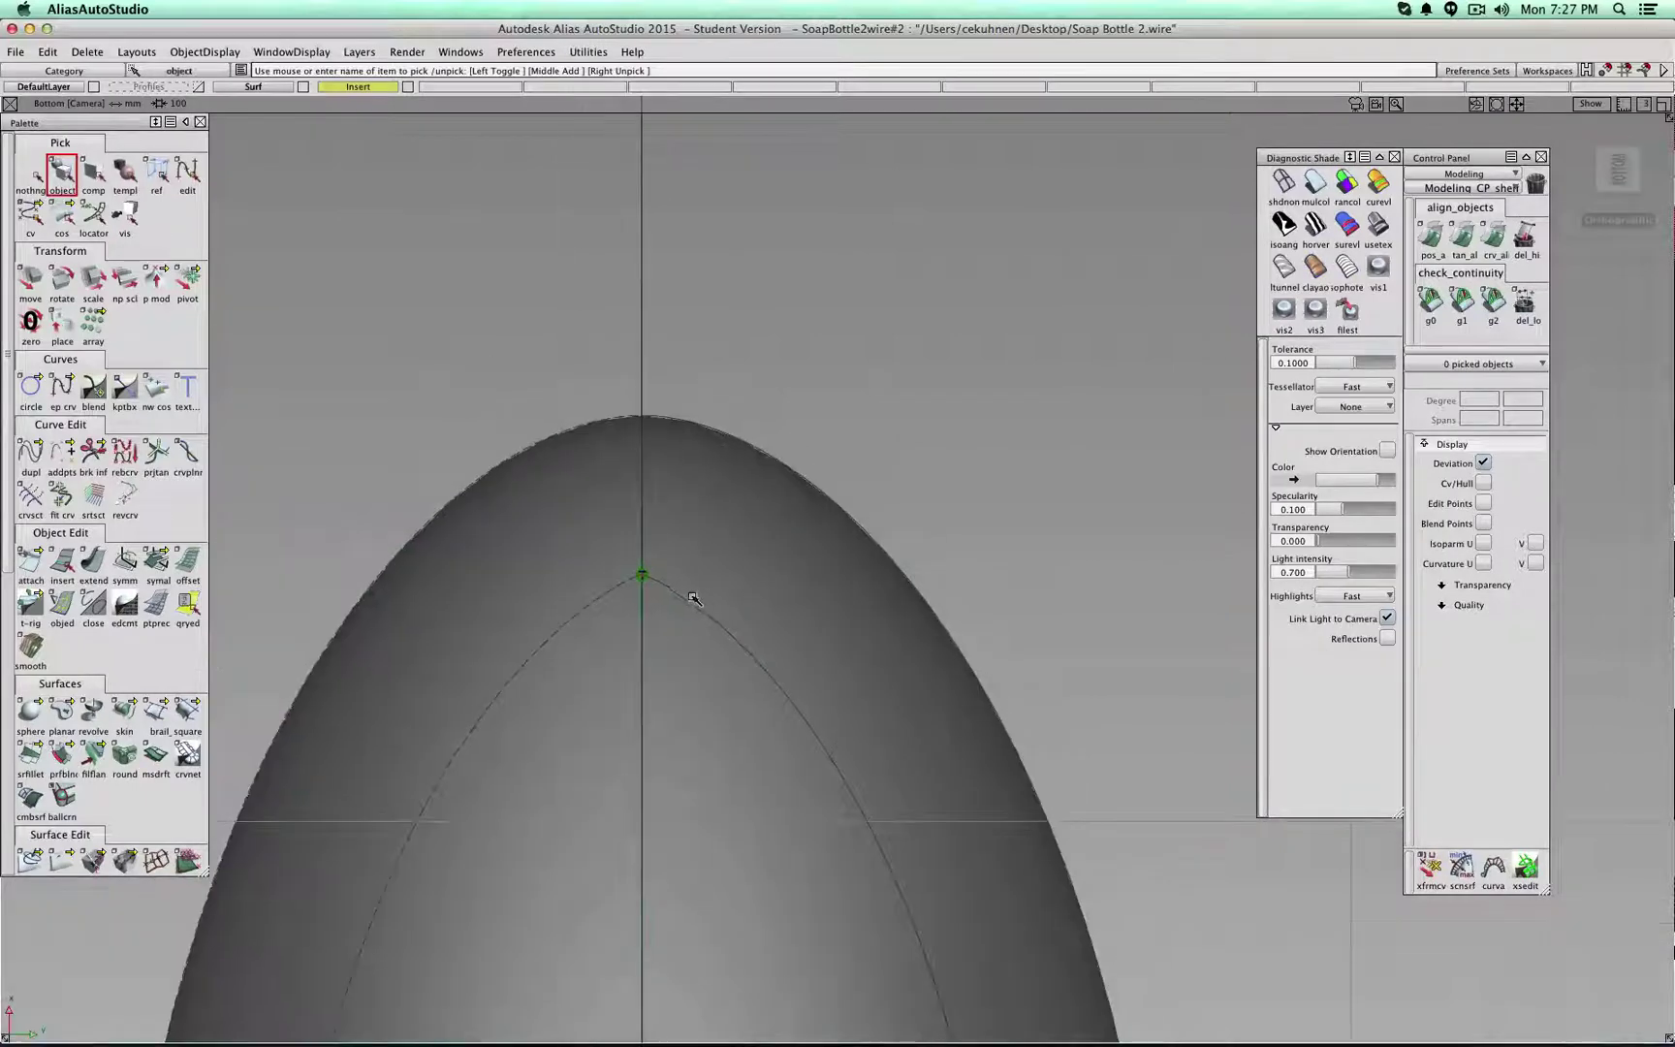
shift+super+right_drag(735, 539, 819, 542)
shift+super+drag(819, 542, 599, 524)
- Pick the insert surface, hide the Surf layer and display the insert's CVs and hulls
click(33, 174)
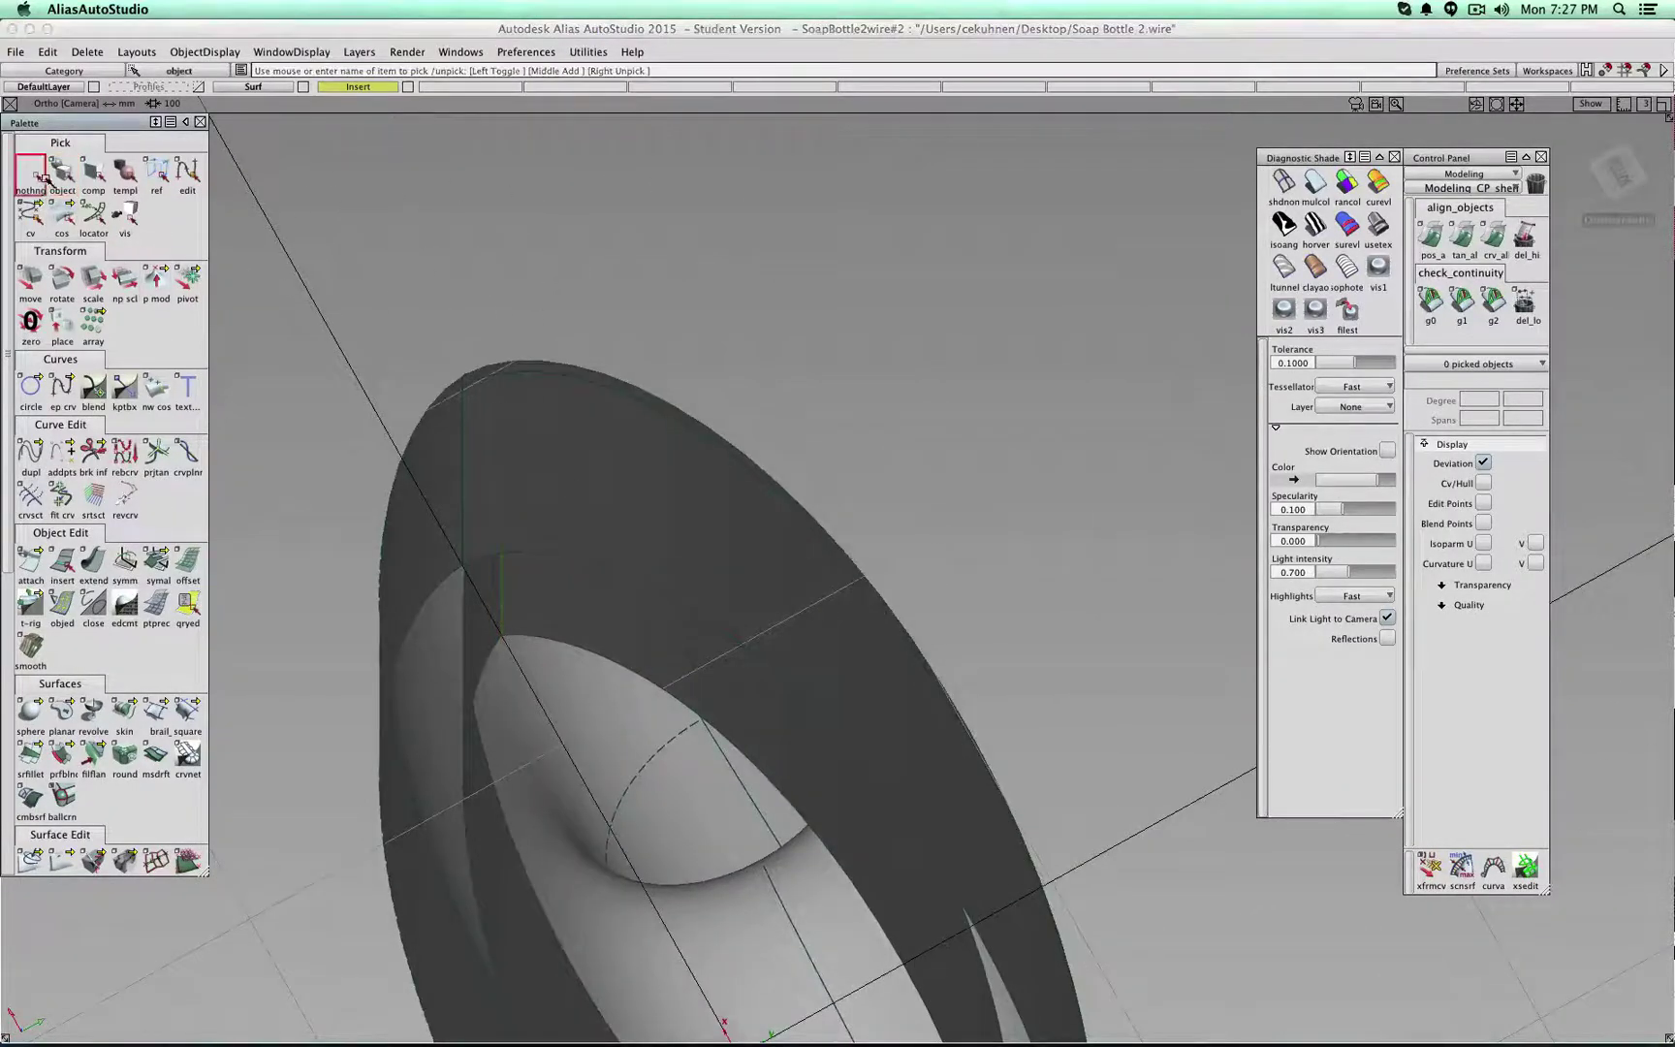
click(572, 614)
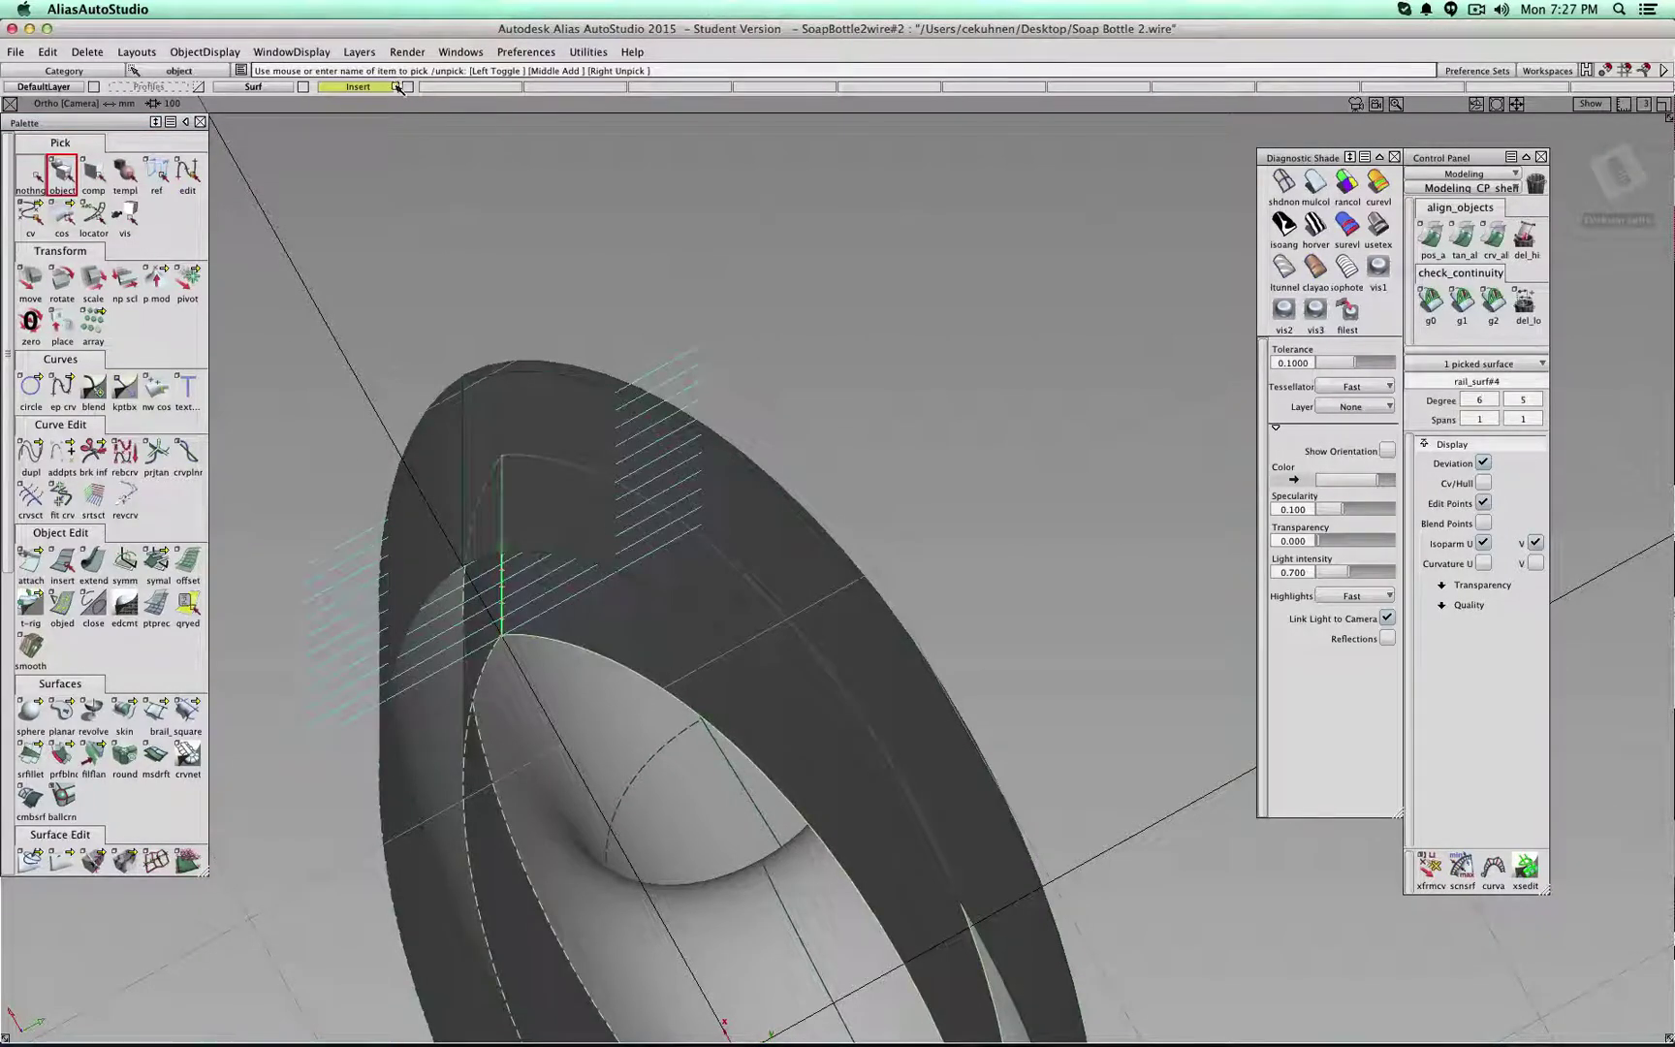
click(303, 88)
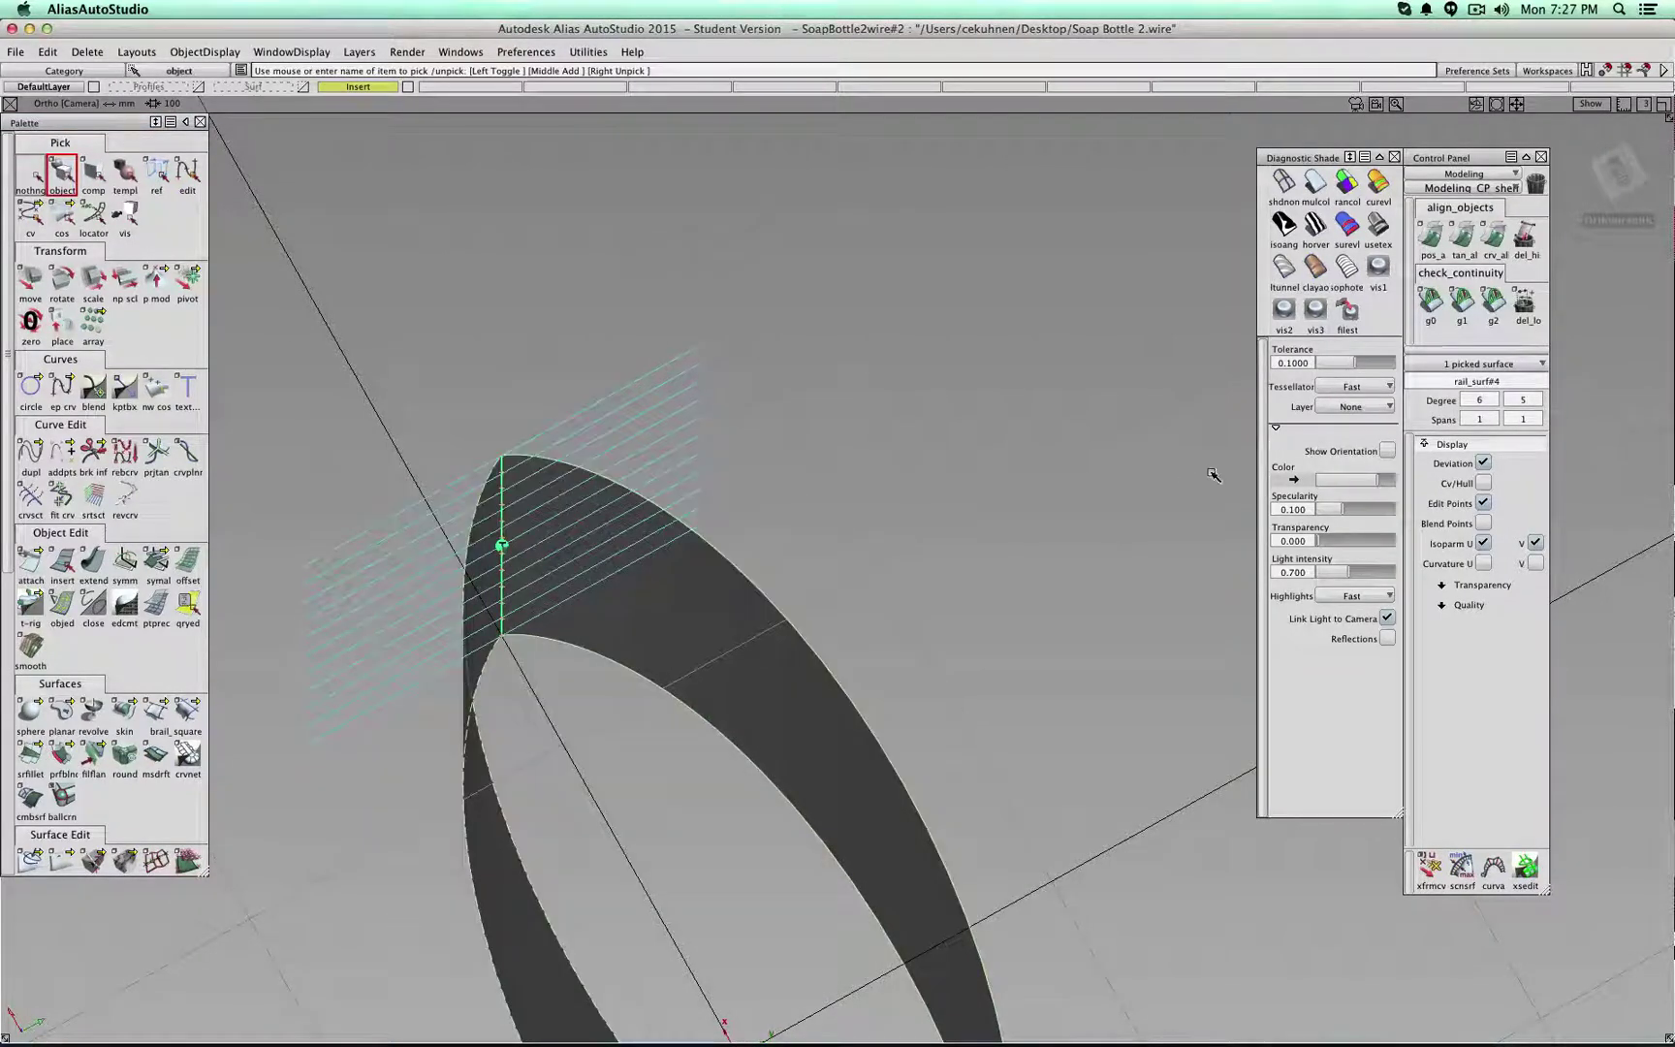
click(1485, 484)
alt+shift+drag(1104, 662, 867, 699)
alt+shift+middle_drag(791, 663, 882, 407)
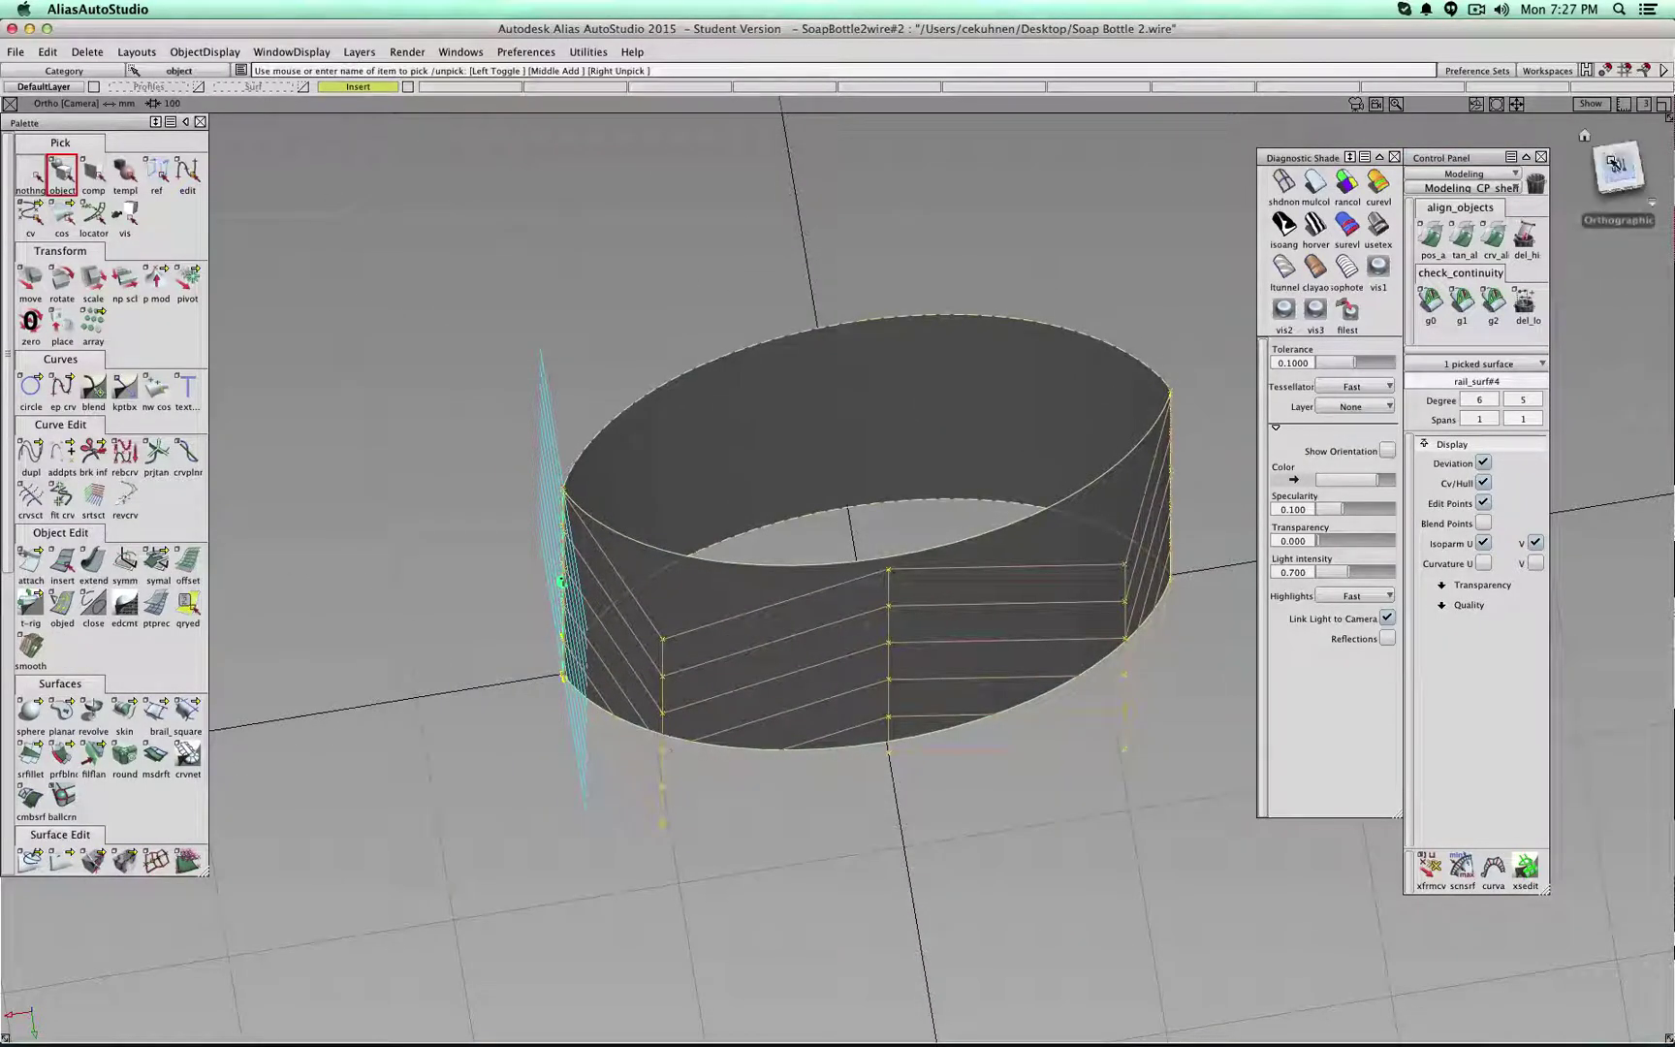
- Examine the CV and hull layout at the insert's ends, close up in perspective and in the top view
click(1615, 170)
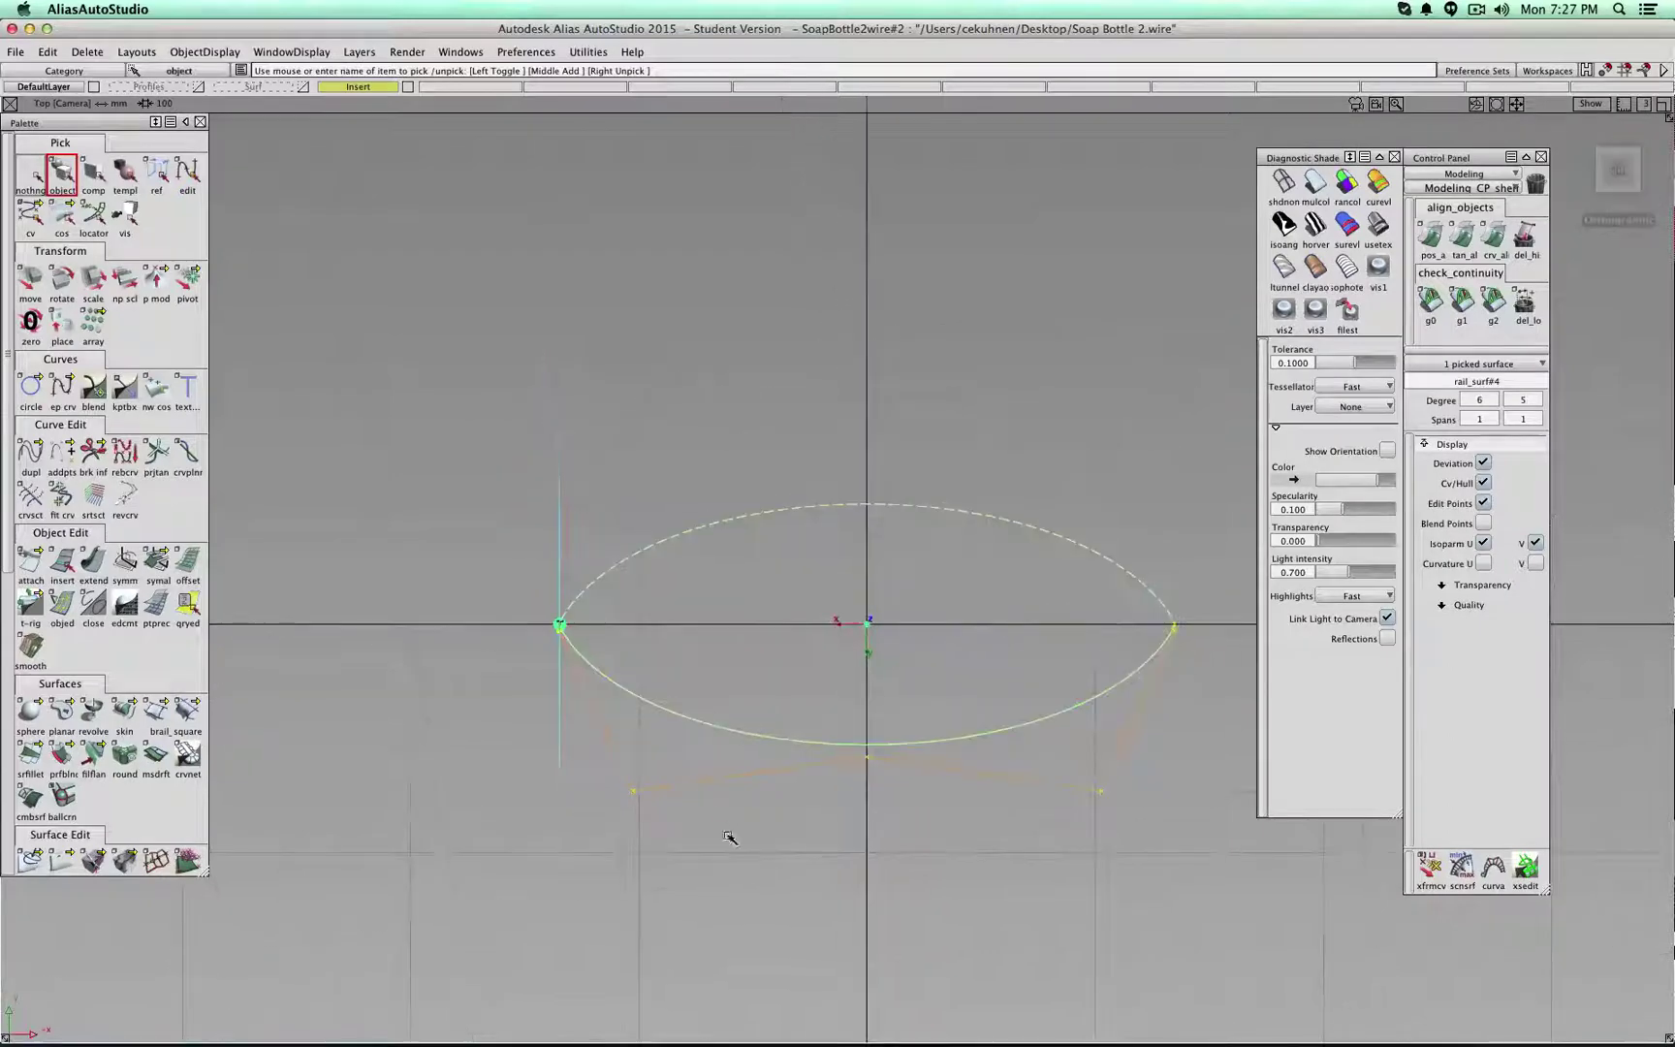
alt+shift+right_drag(673, 799, 536, 804)
mouse_move(535, 803)
alt+shift+mouse_down()
mouse_move(721, 711)
mouse_move(824, 572)
alt+shift+mouse_up()
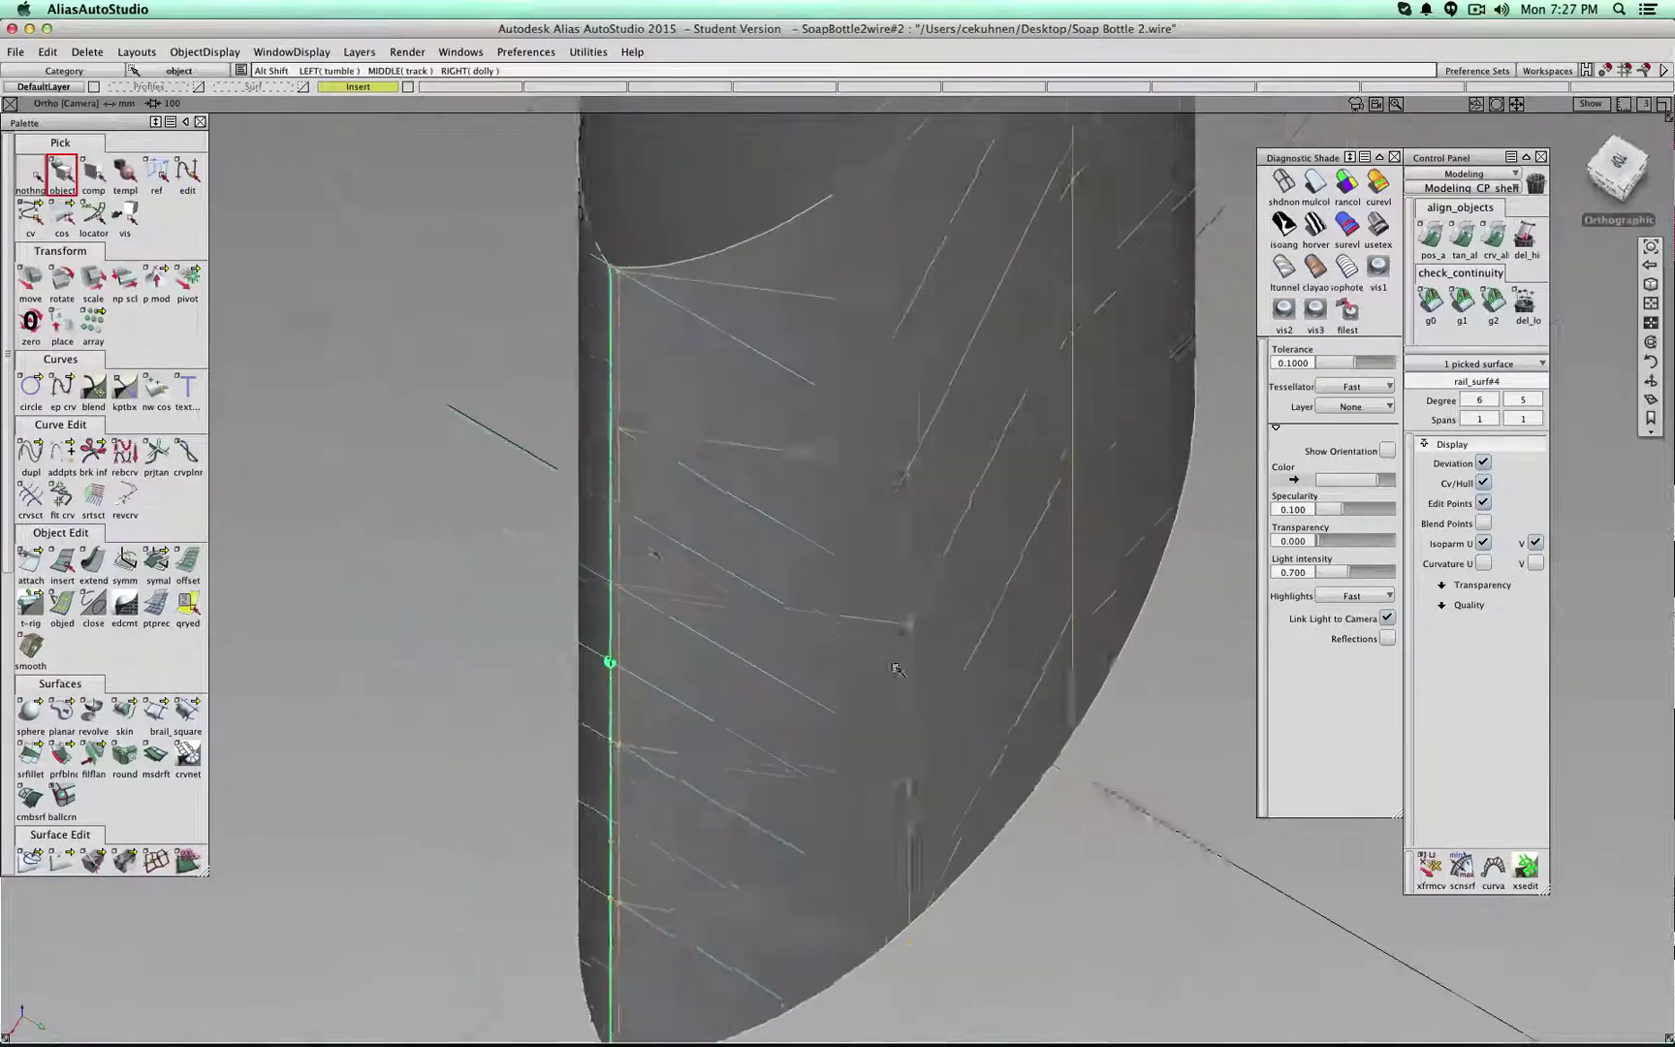
mouse_move(669, 373)
alt+shift+right_down()
mouse_move(614, 363)
mouse_move(611, 424)
alt+shift+right_up()
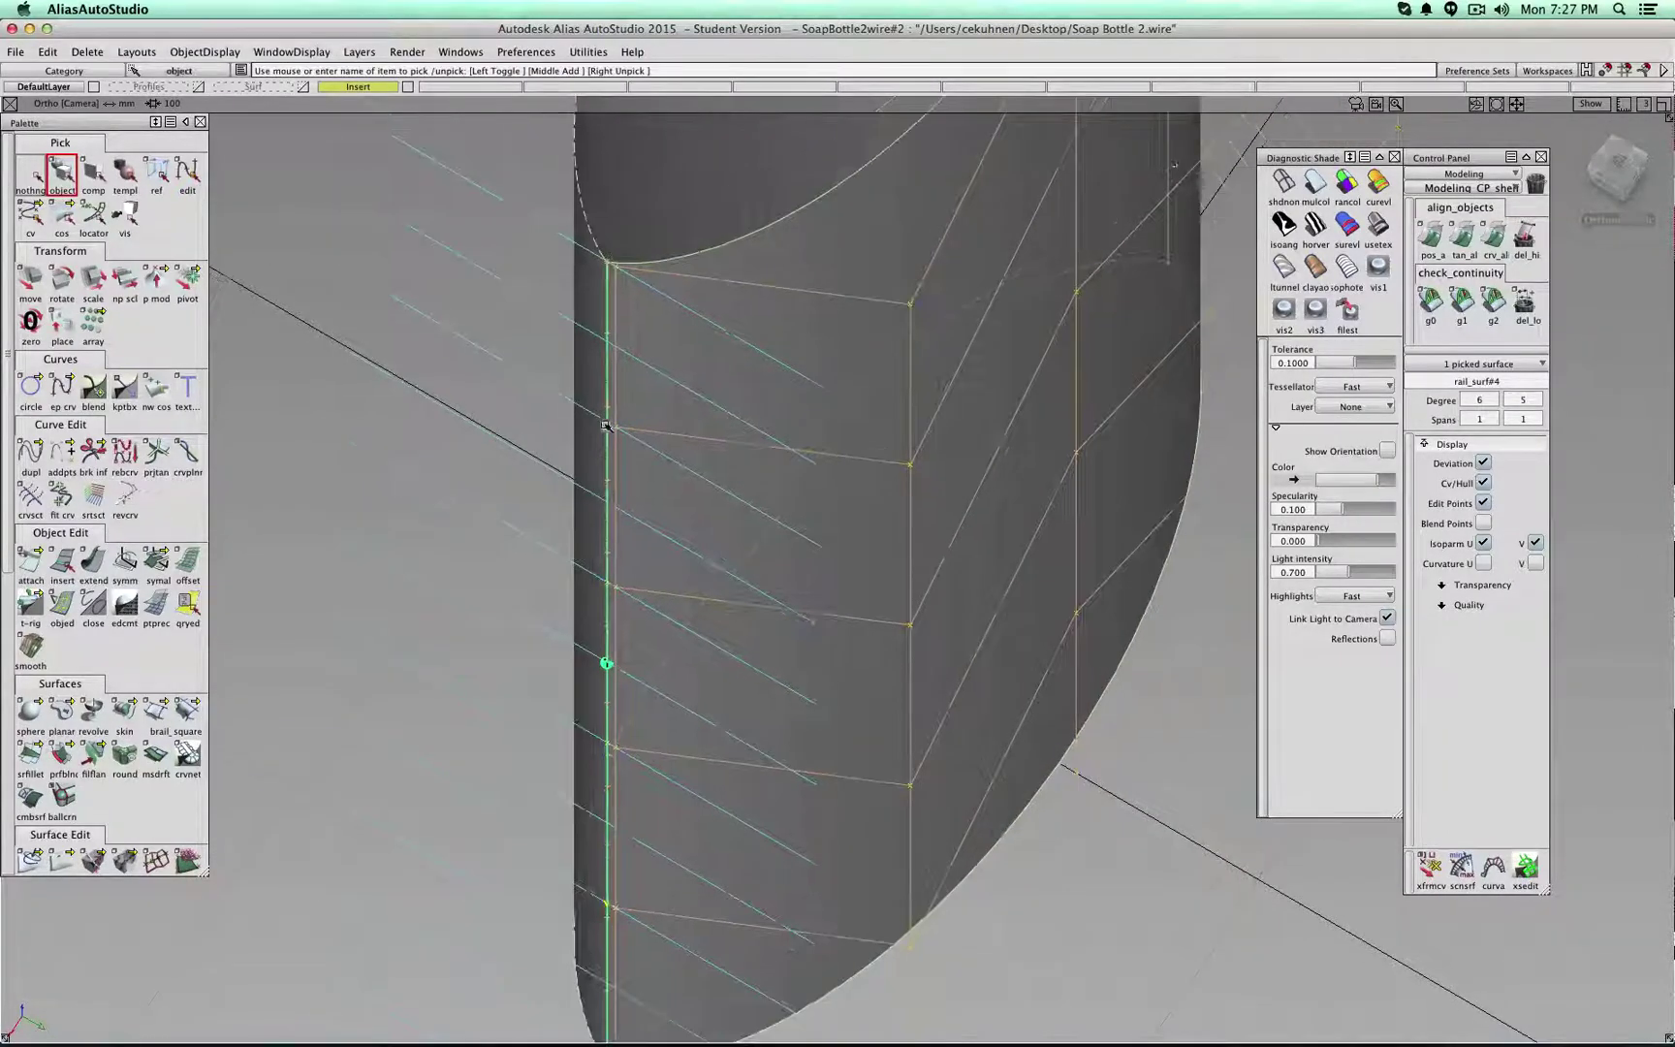
click(1610, 165)
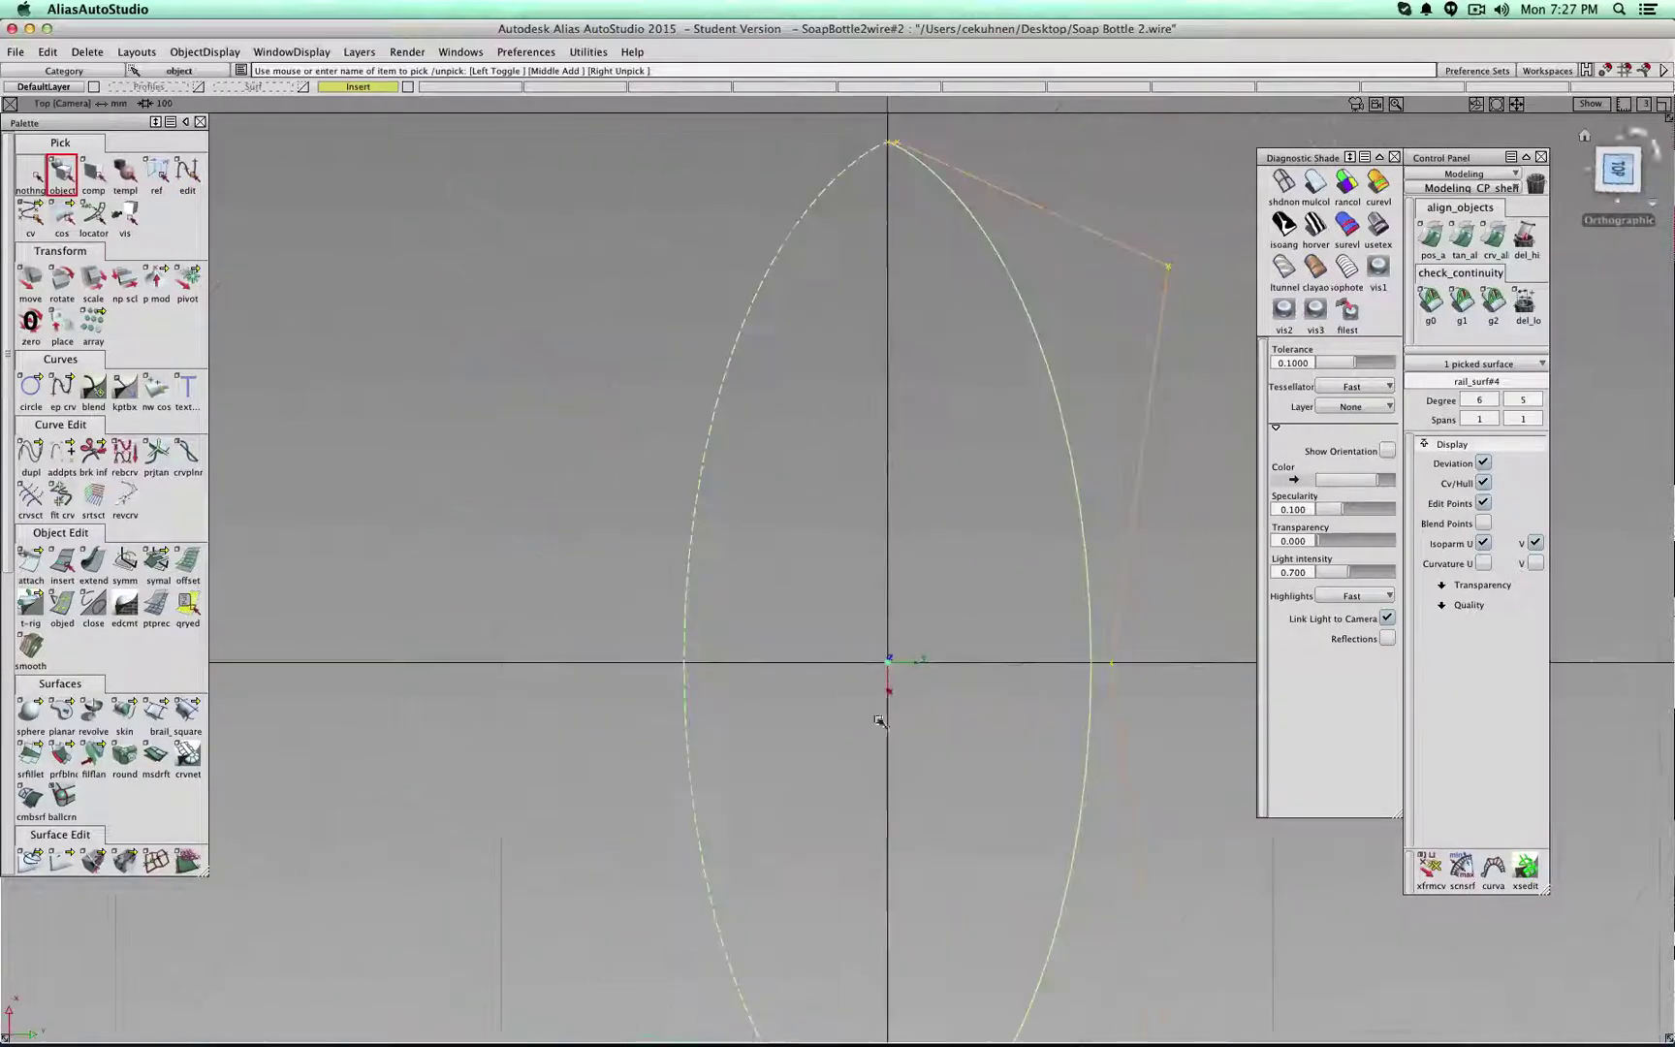
alt+shift+middle_drag(887, 716, 850, 258)
alt+shift+middle_drag(920, 671, 902, 418)
alt+shift+right_drag(902, 418, 843, 506)
alt+shift+middle_drag(876, 426, 858, 647)
- Pick the CV rows next to the seam at both ends of the insert and move them sideways, away from the symmetry plane
ctrl+shift+drag(875, 602, 878, 568)
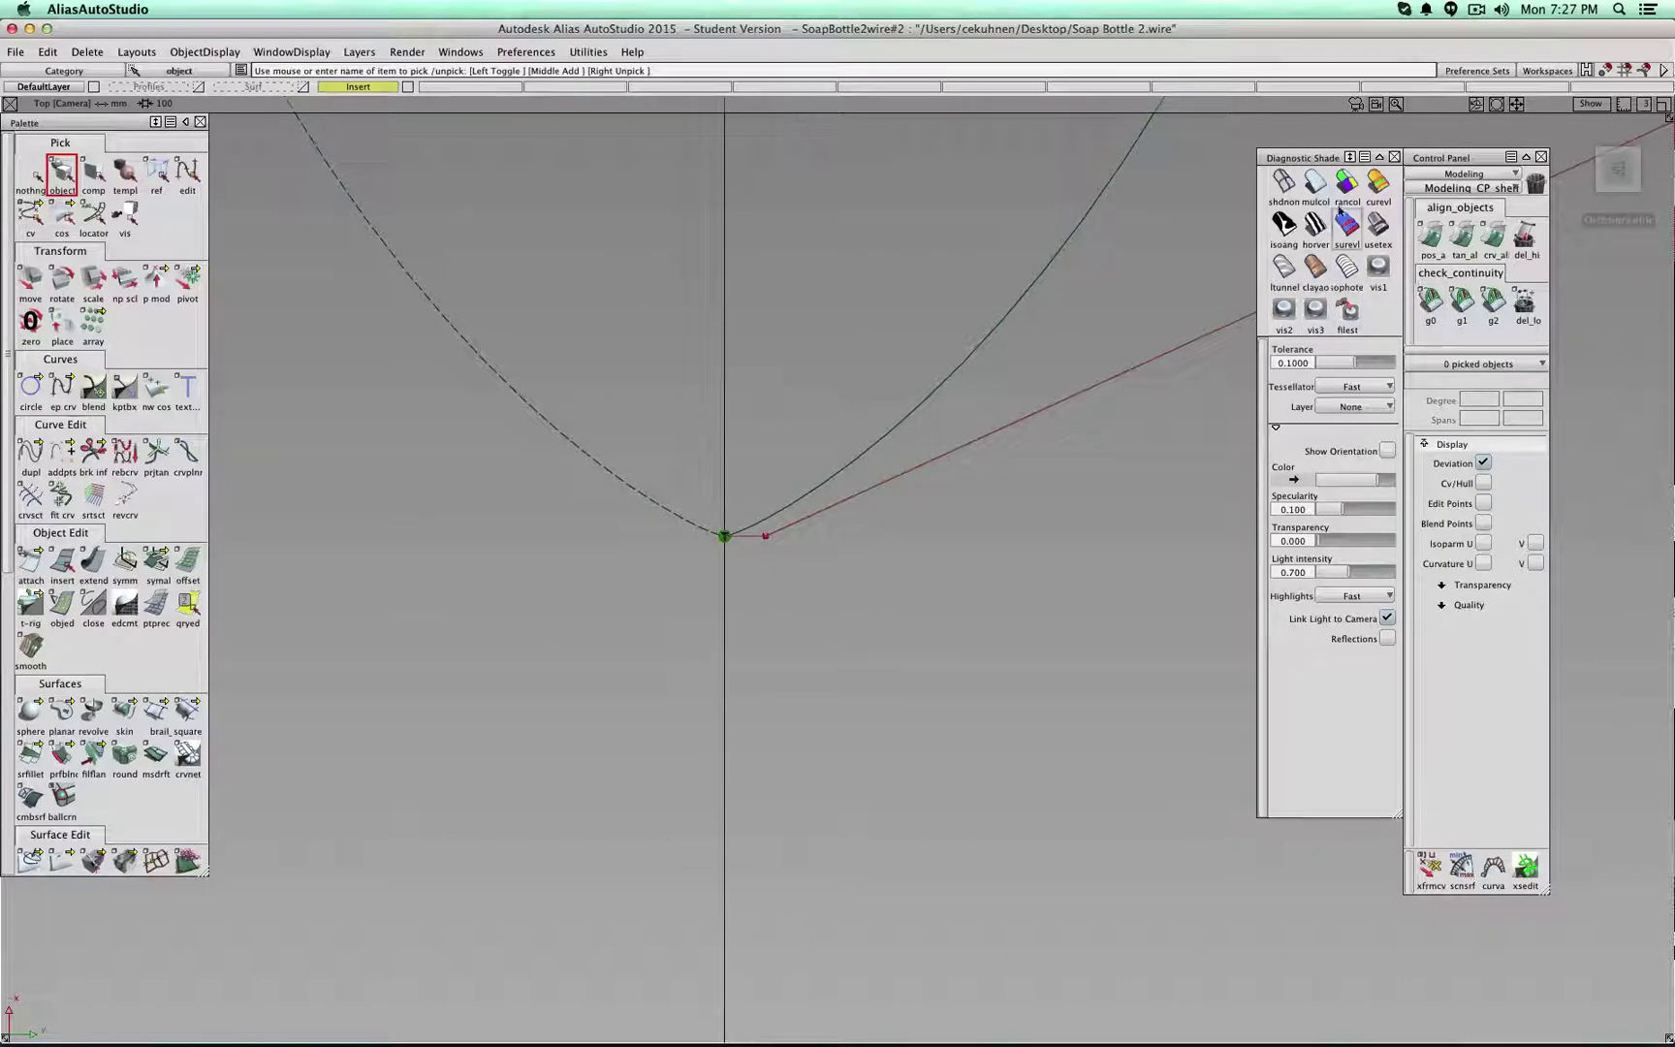
ctrl+shift+drag(994, 565, 1060, 562)
drag(876, 621, 756, 486)
alt+shift+right_drag(756, 493, 812, 552)
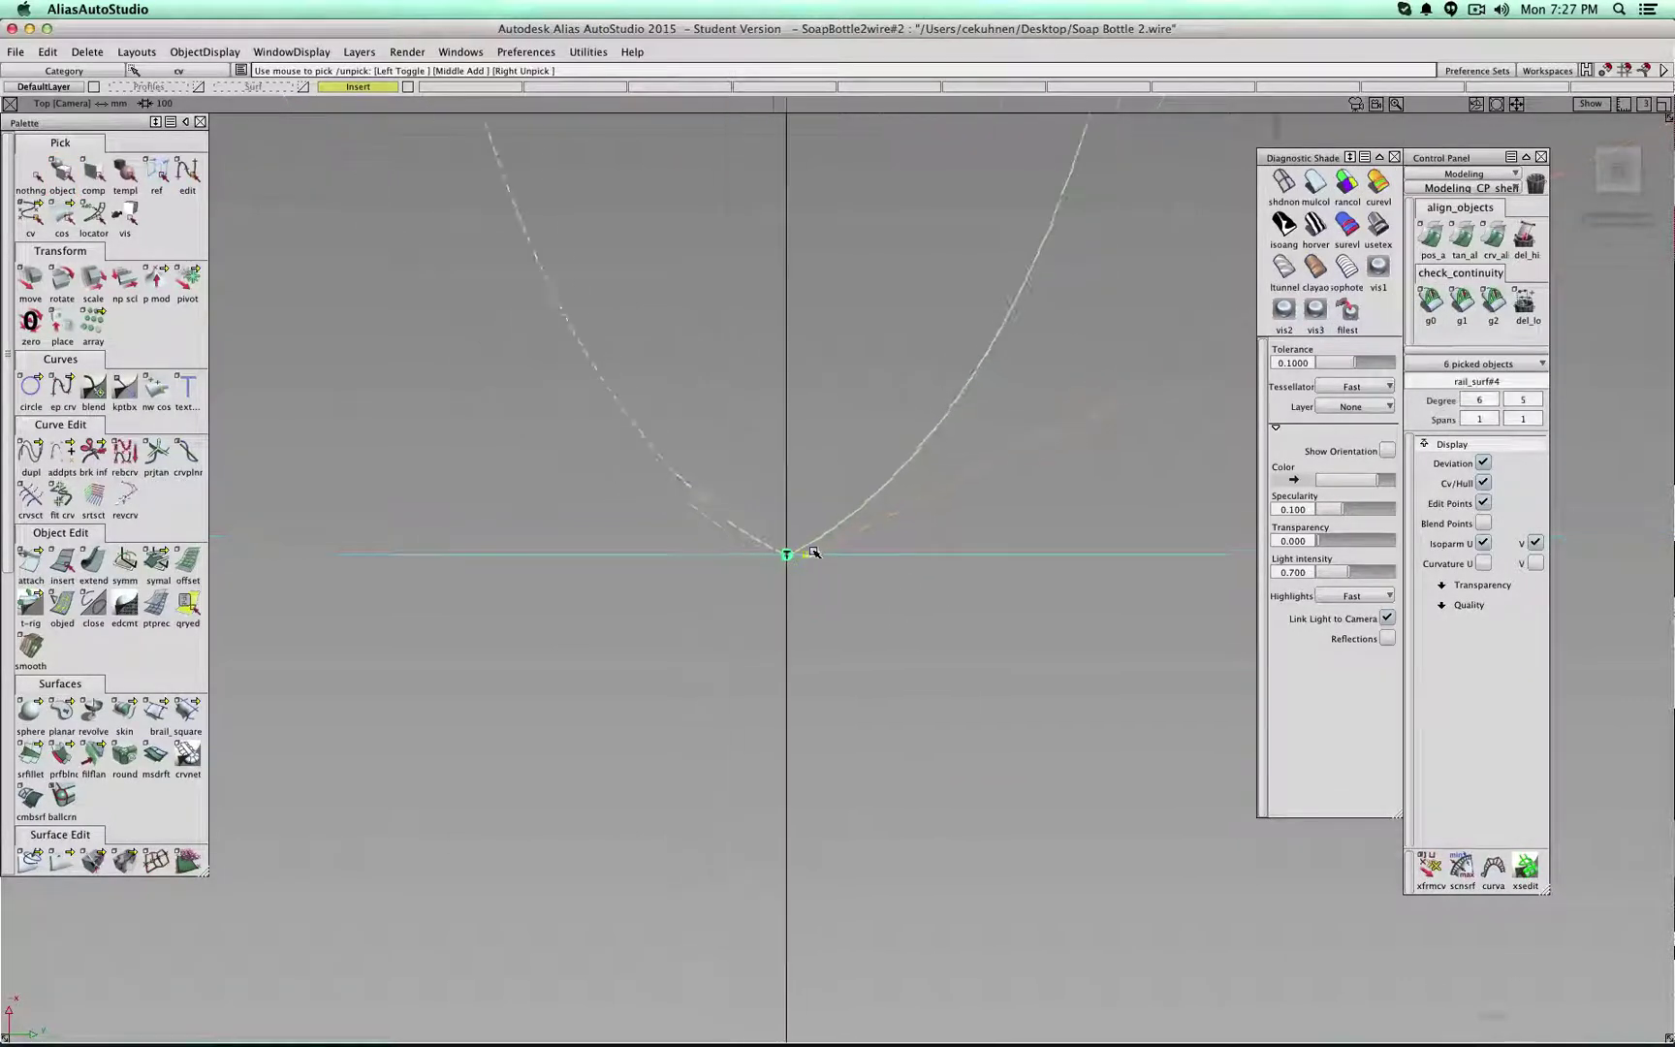
scroll(815, 553, down, 5)
alt+shift+middle_drag(857, 399, 849, 737)
scroll(871, 381, up, 4)
alt+shift+middle_drag(836, 369, 862, 701)
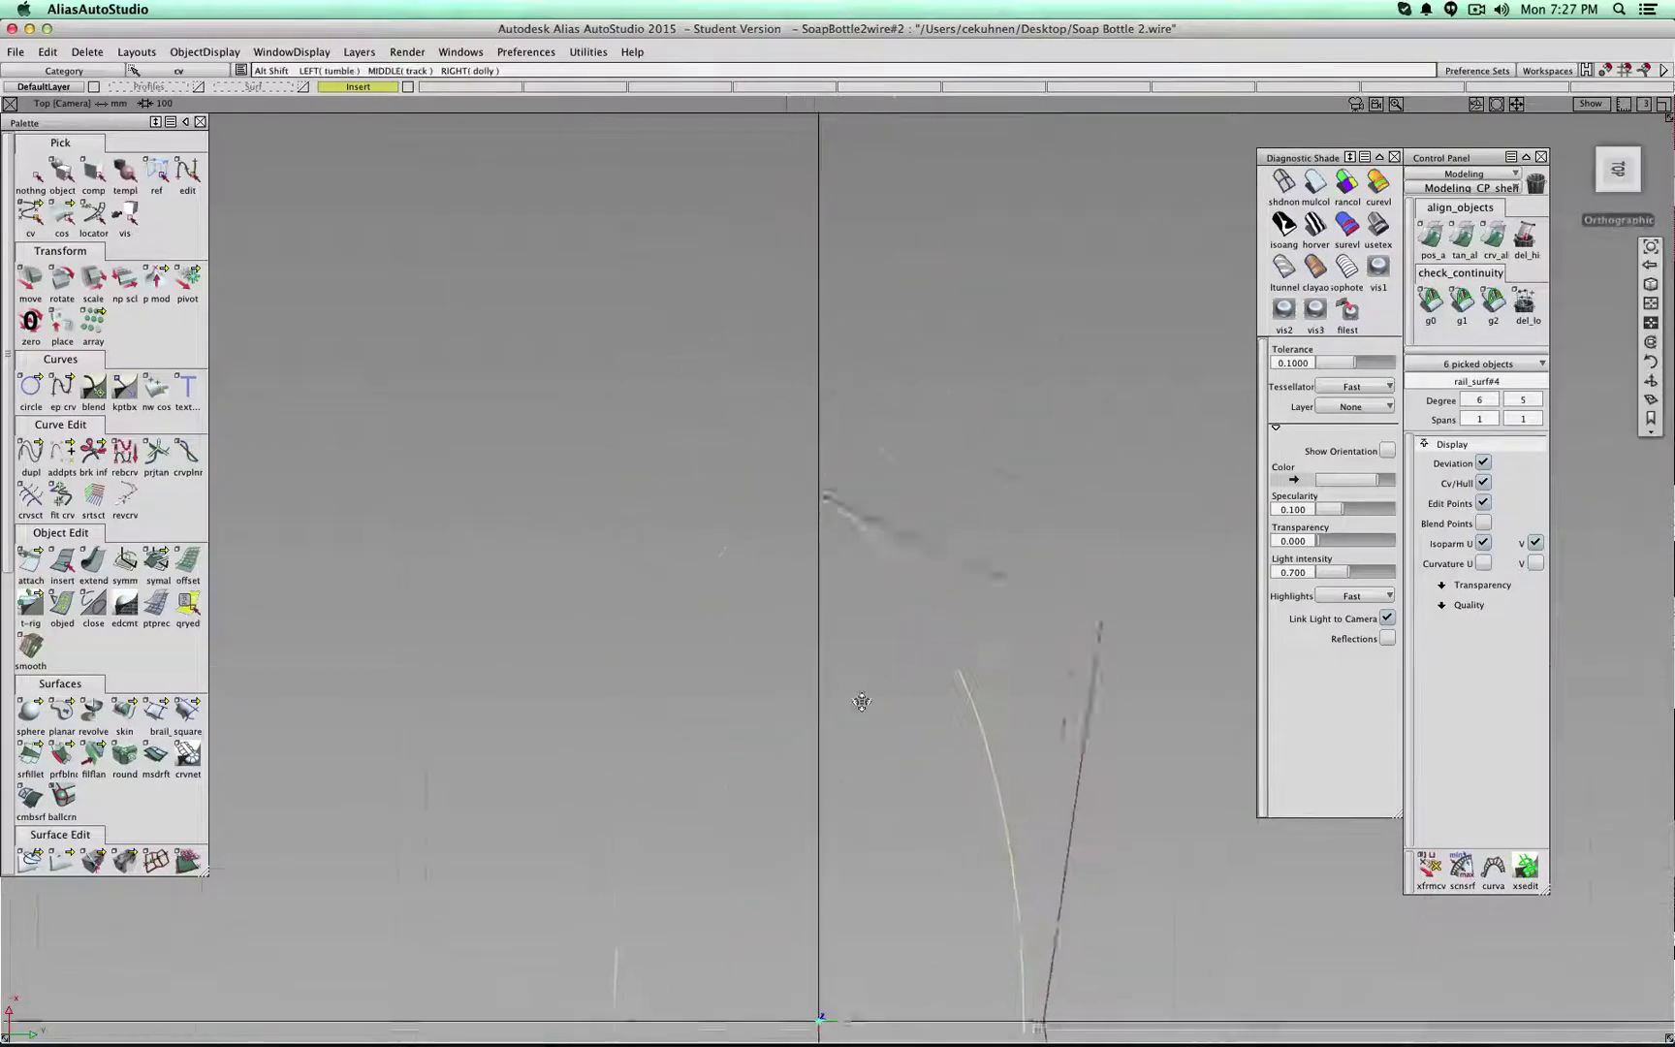
scroll(850, 572, up, 4)
drag(825, 483, 817, 494)
scroll(853, 509, down, 8)
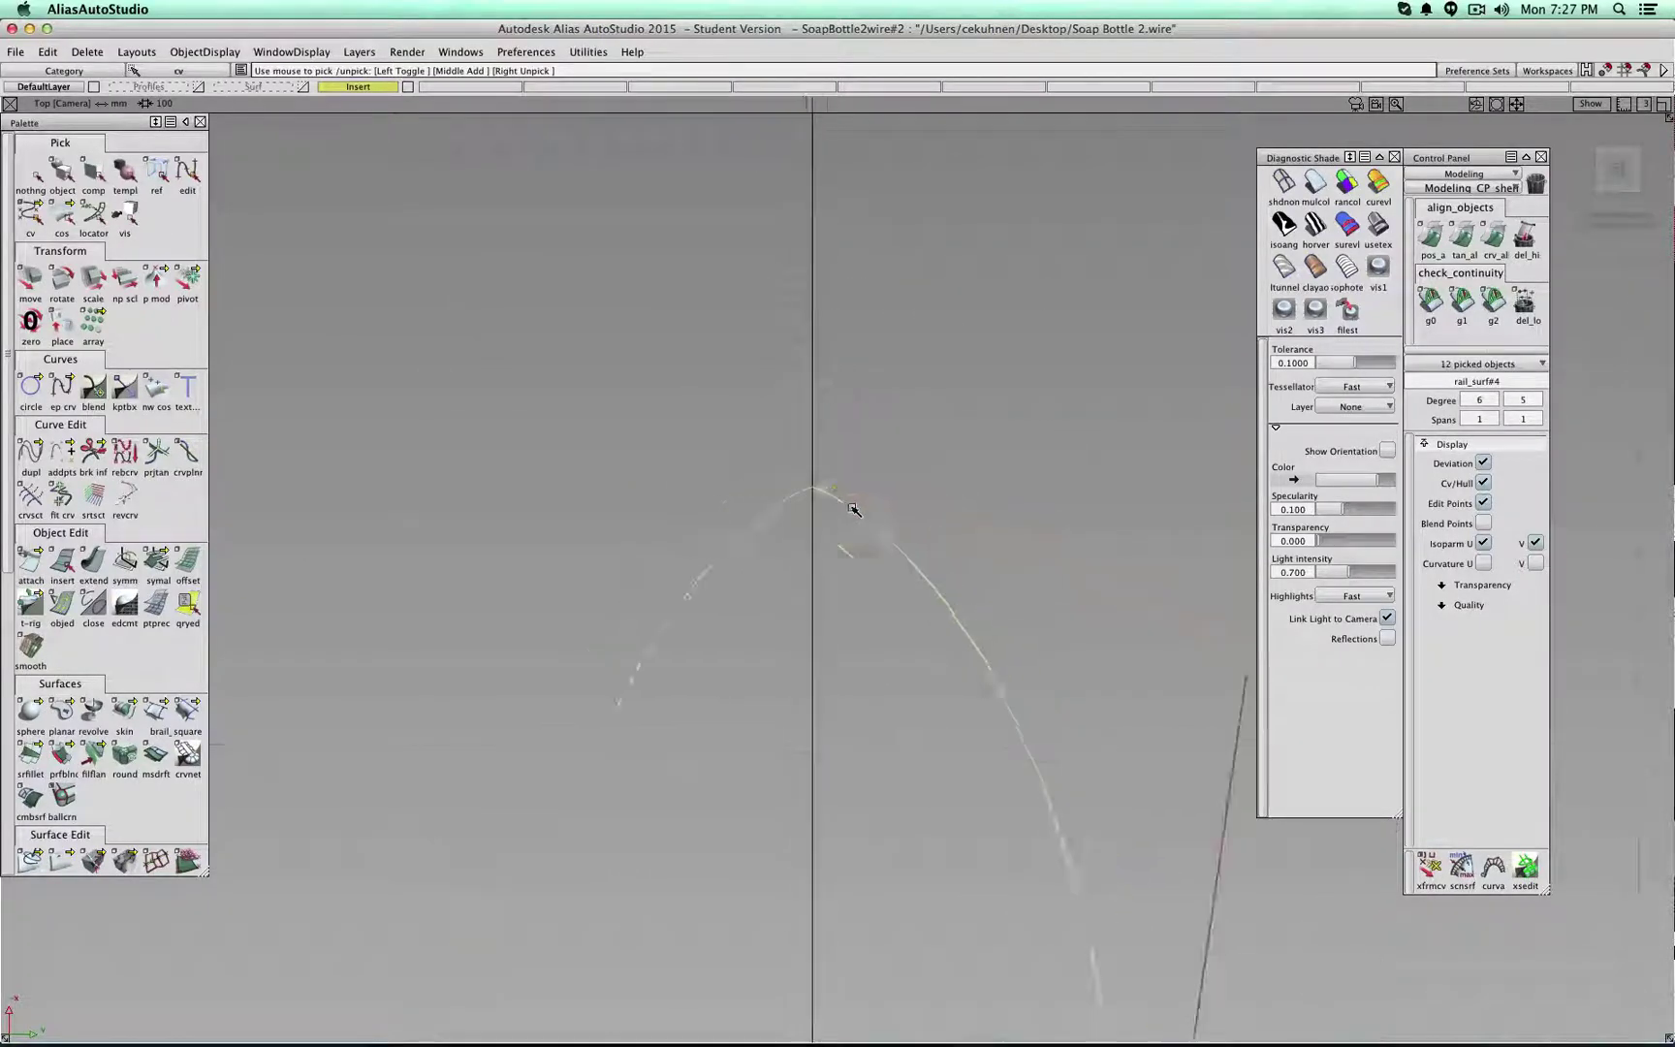
alt+shift+middle_drag(890, 845, 886, 610)
scroll(884, 640, up, 6)
alt+shift+middle_drag(816, 804, 807, 407)
scroll(804, 407, up, 3)
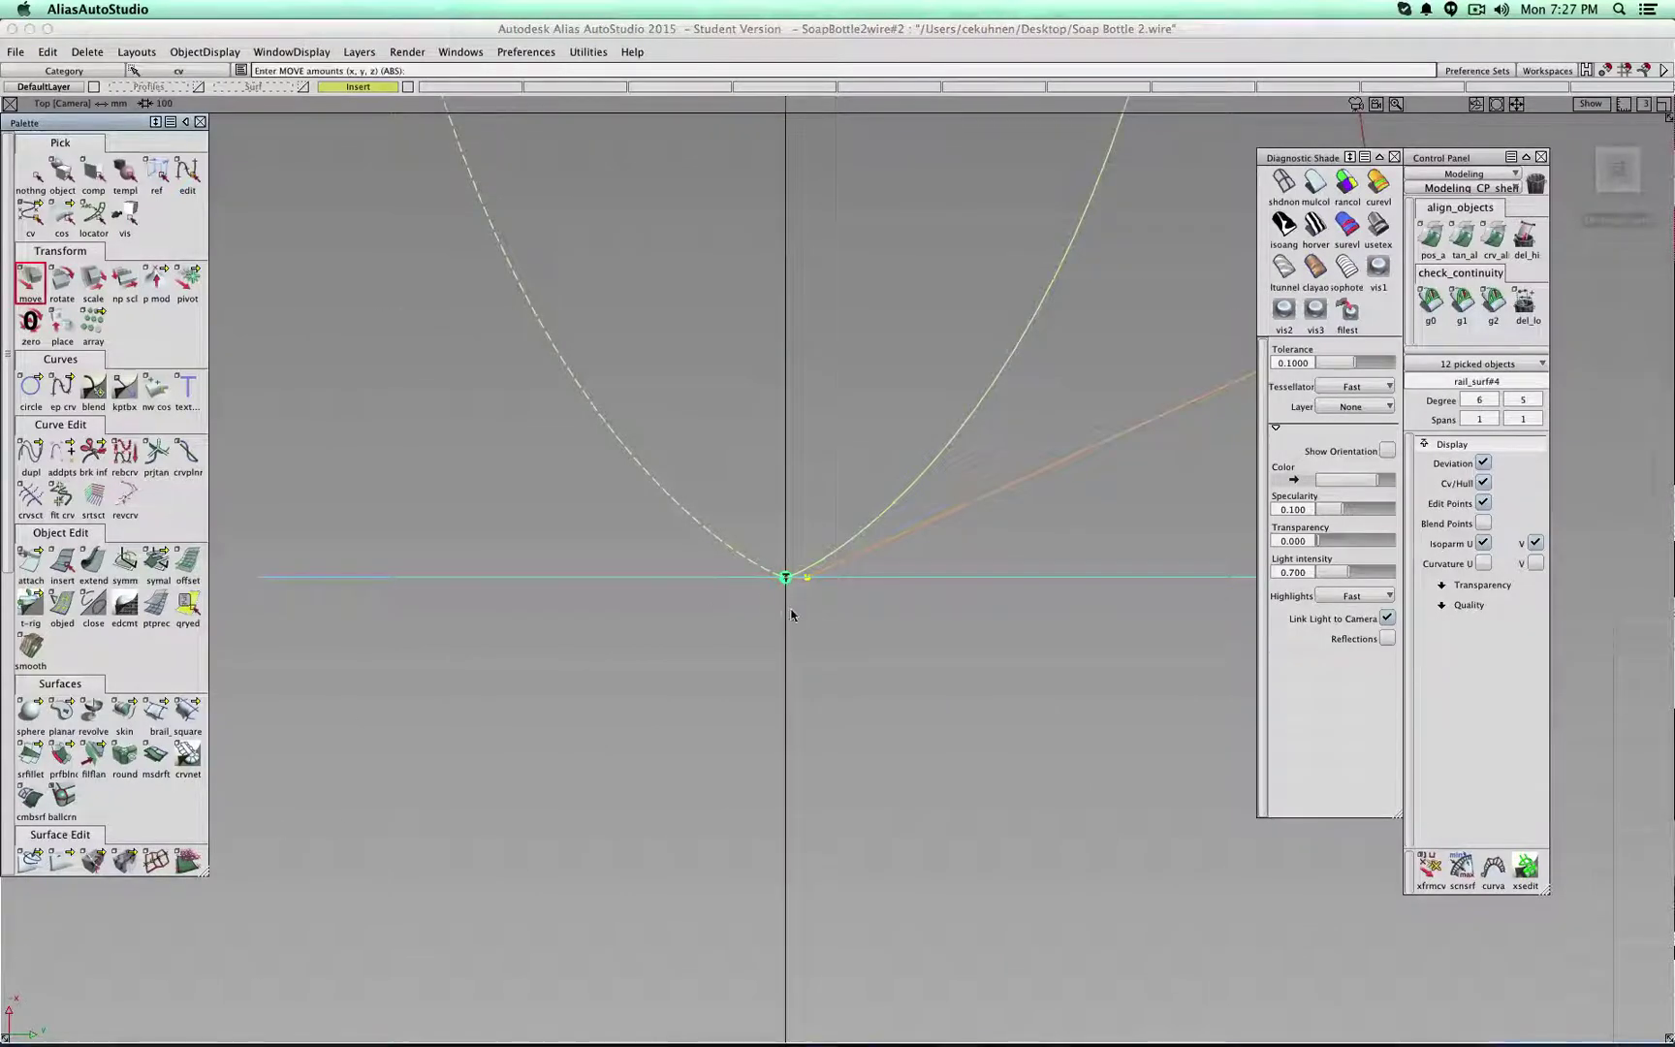
middle_drag(734, 647, 934, 606)
alt+shift+right_drag(934, 606, 700, 214)
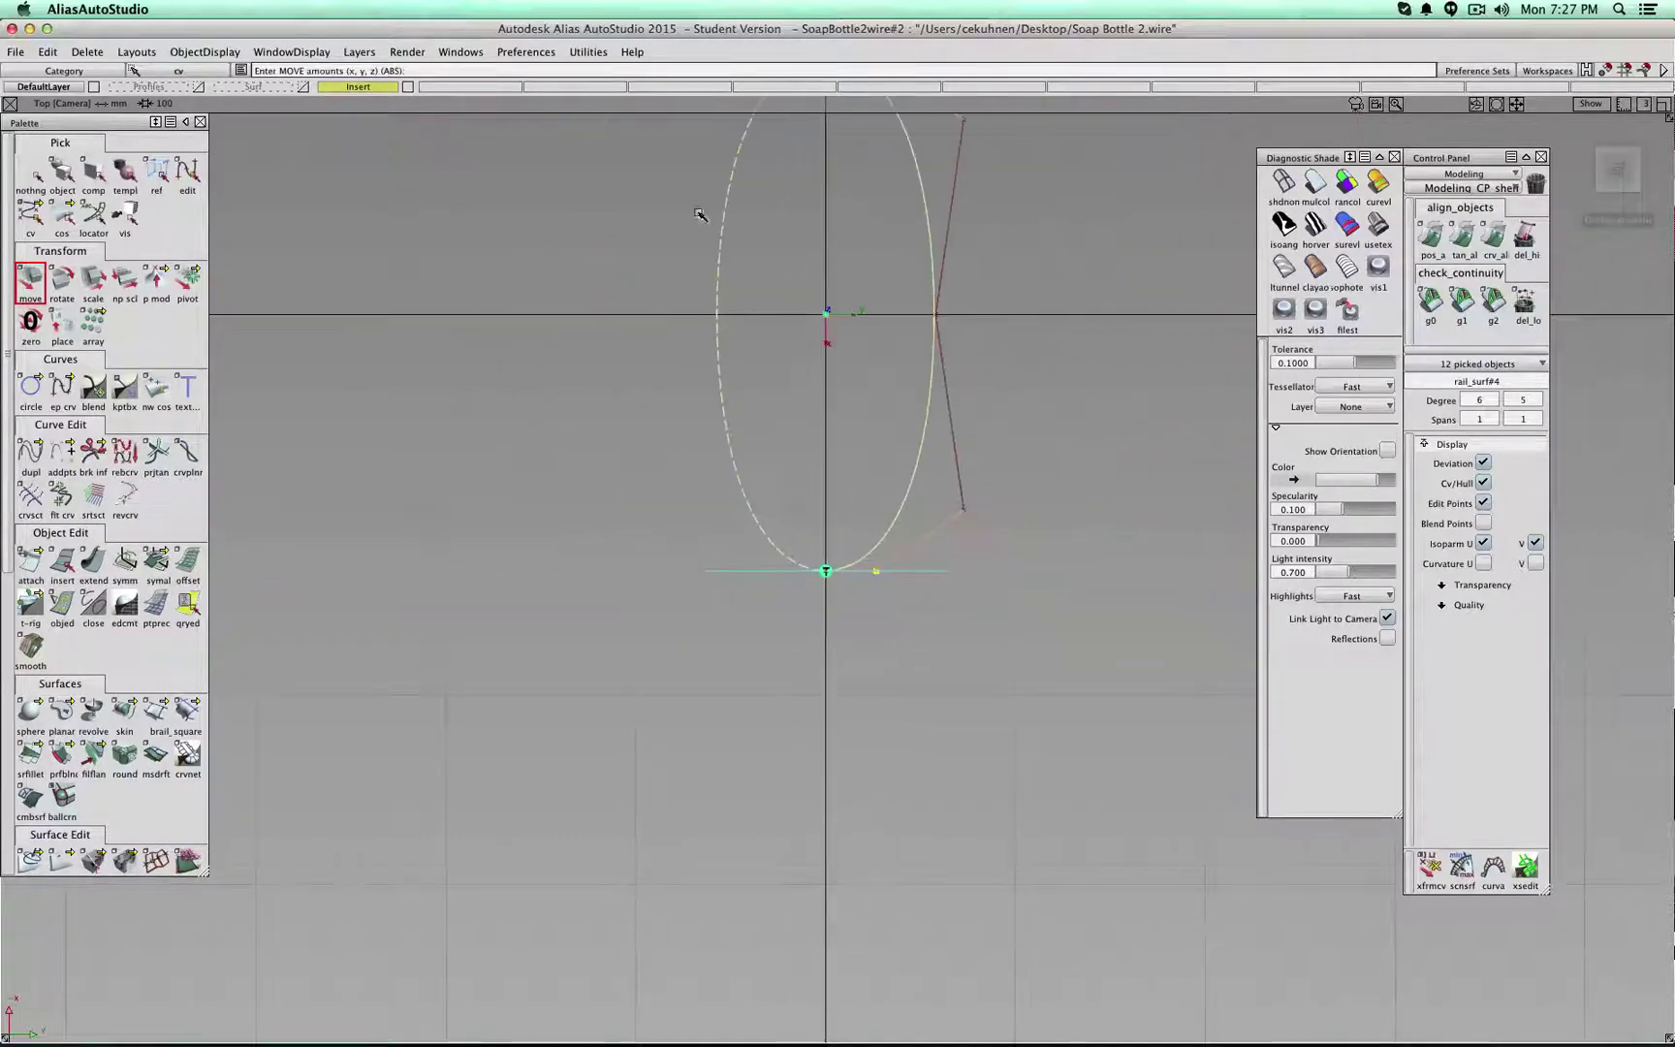
- Show the Surf layer and examine how the reshaped insert sits inside the bottle body
click(305, 87)
alt+shift+right_drag(817, 511, 818, 512)
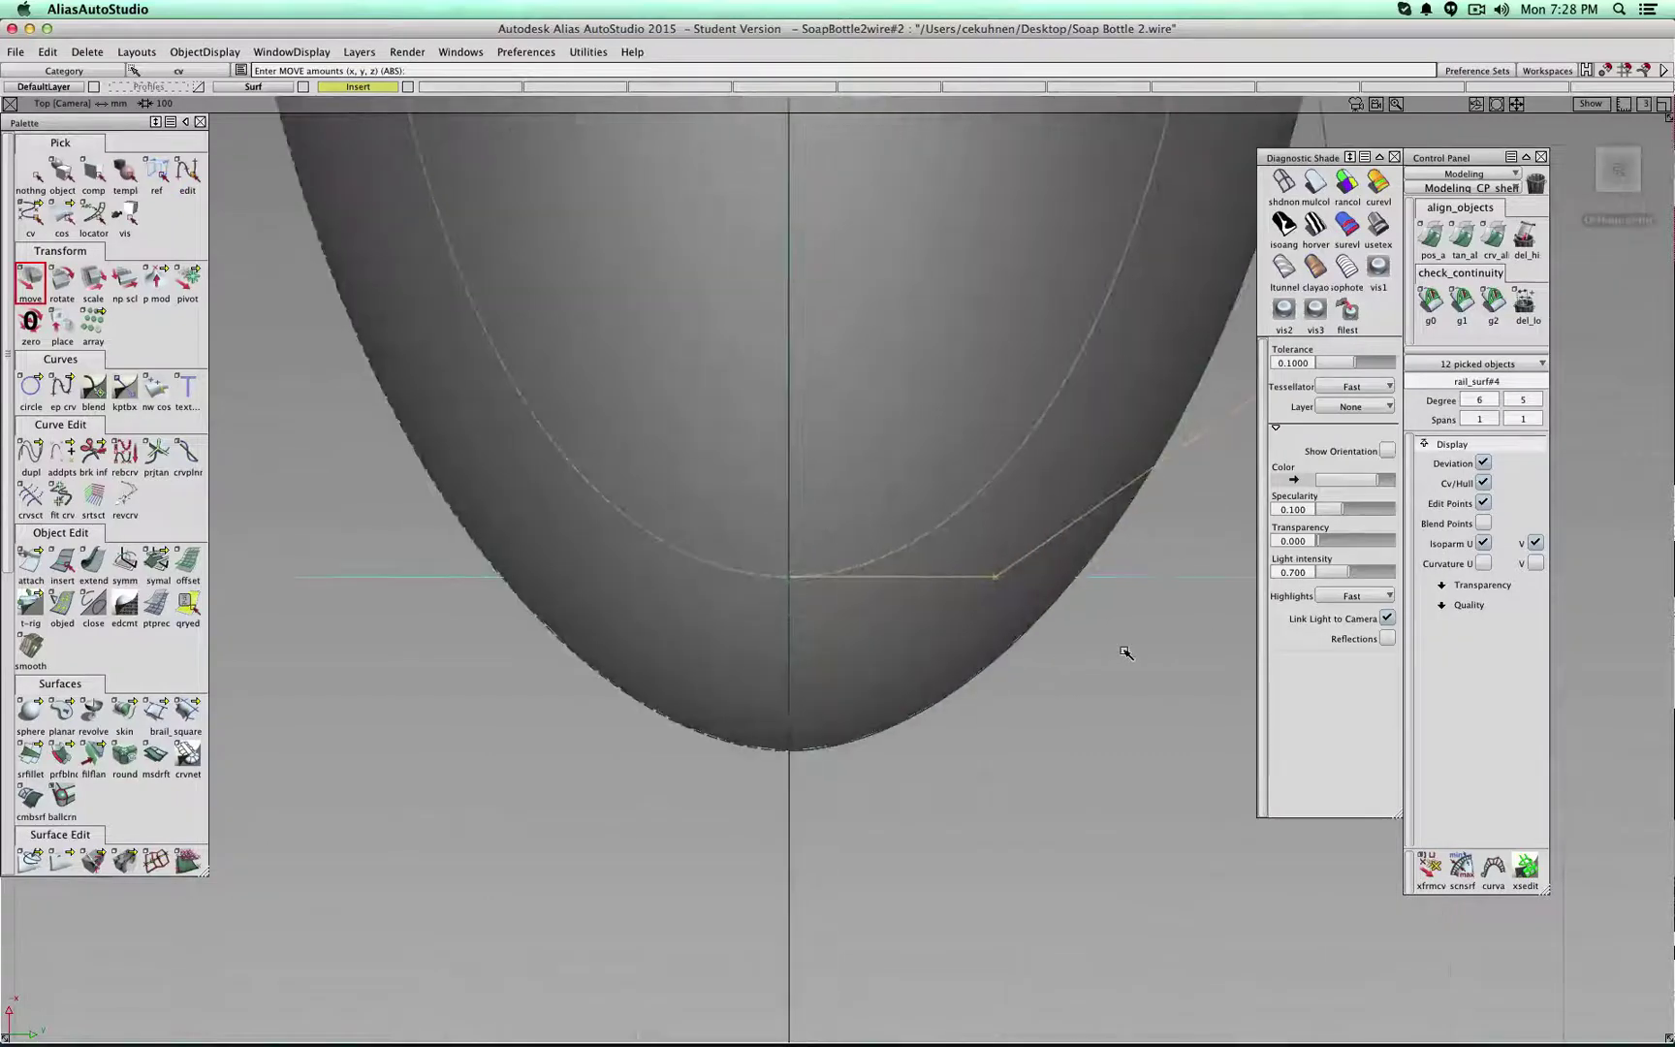
drag(1125, 653, 1082, 687)
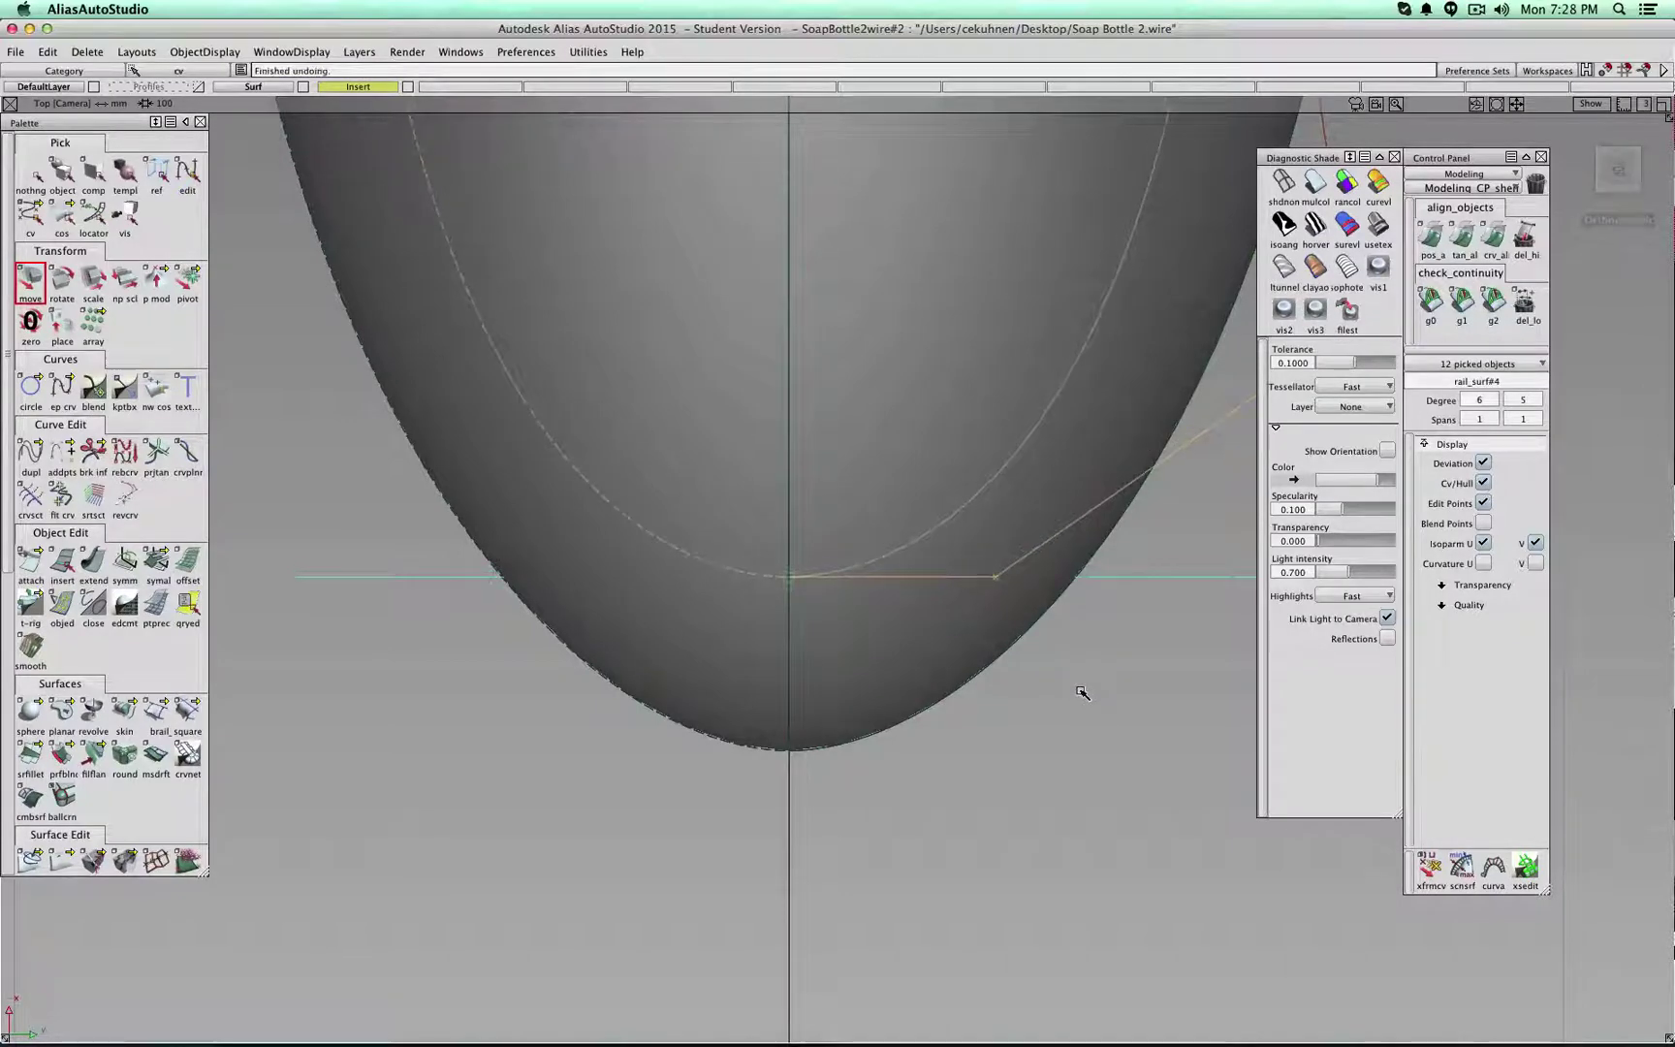
alt+shift+right_drag(1081, 692, 1081, 752)
alt+shift+drag(1081, 752, 1010, 468)
- Undo the last change and hide the Surf layer to isolate the insert surface
key(super+z)
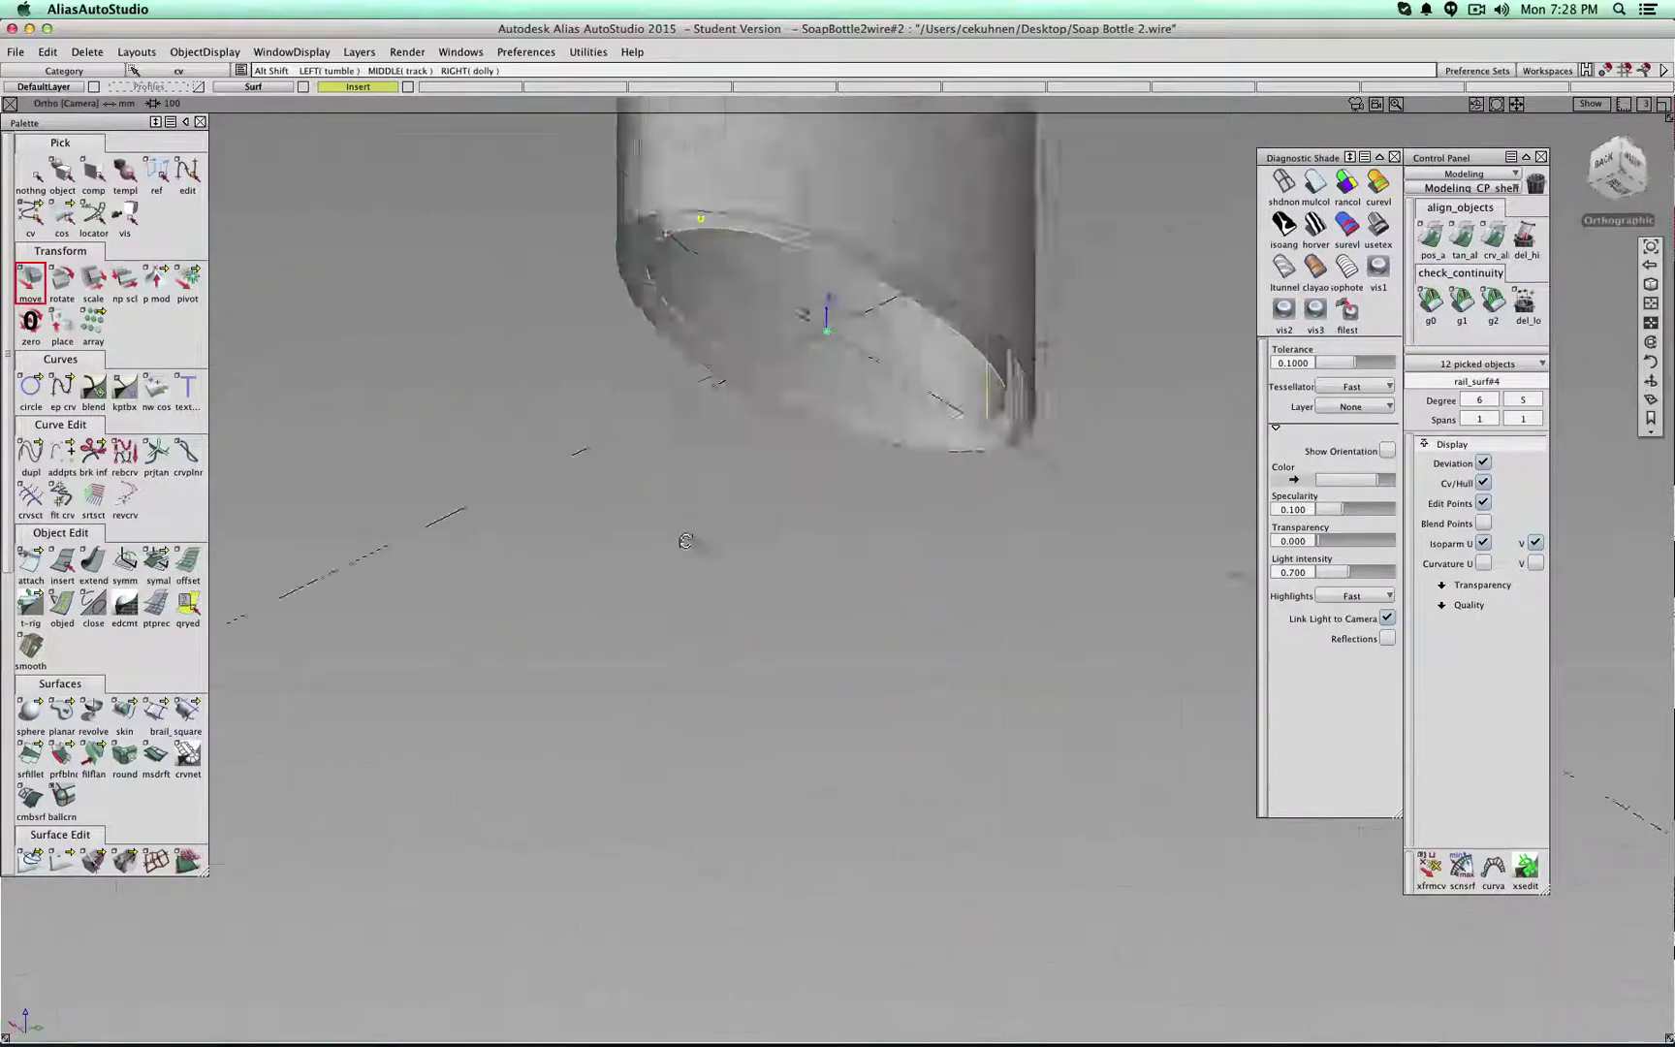
click(303, 87)
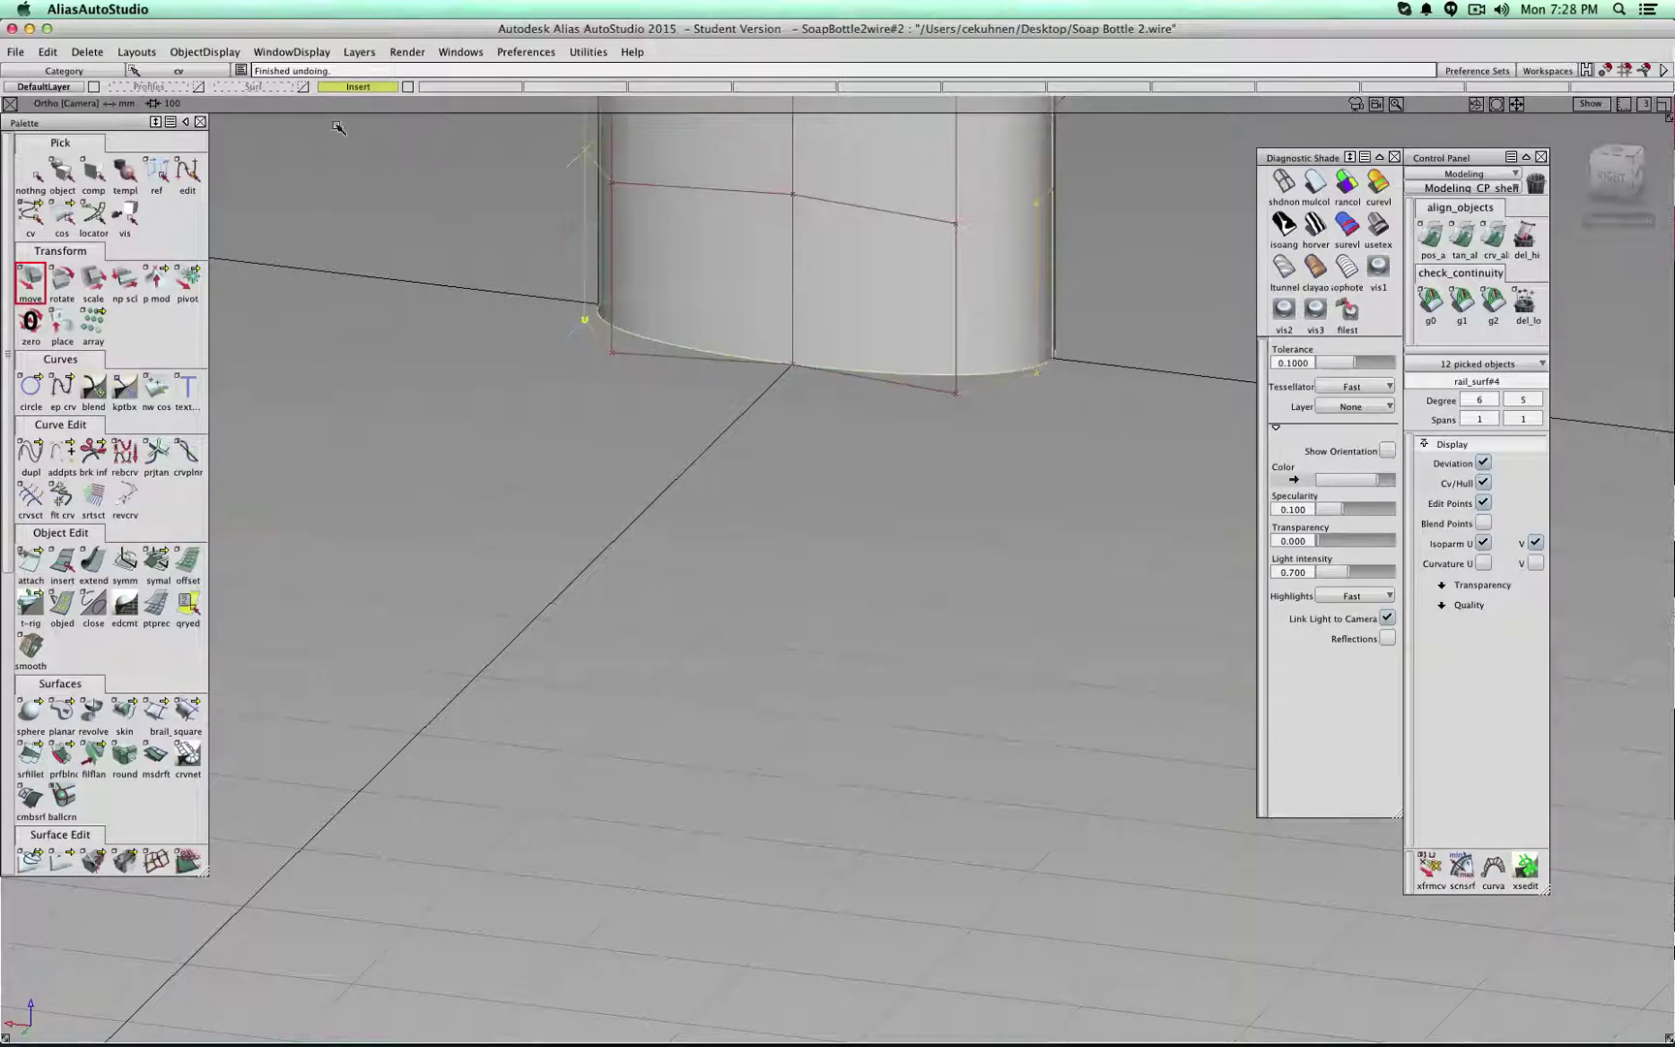
alt+shift+drag(639, 218, 711, 400)
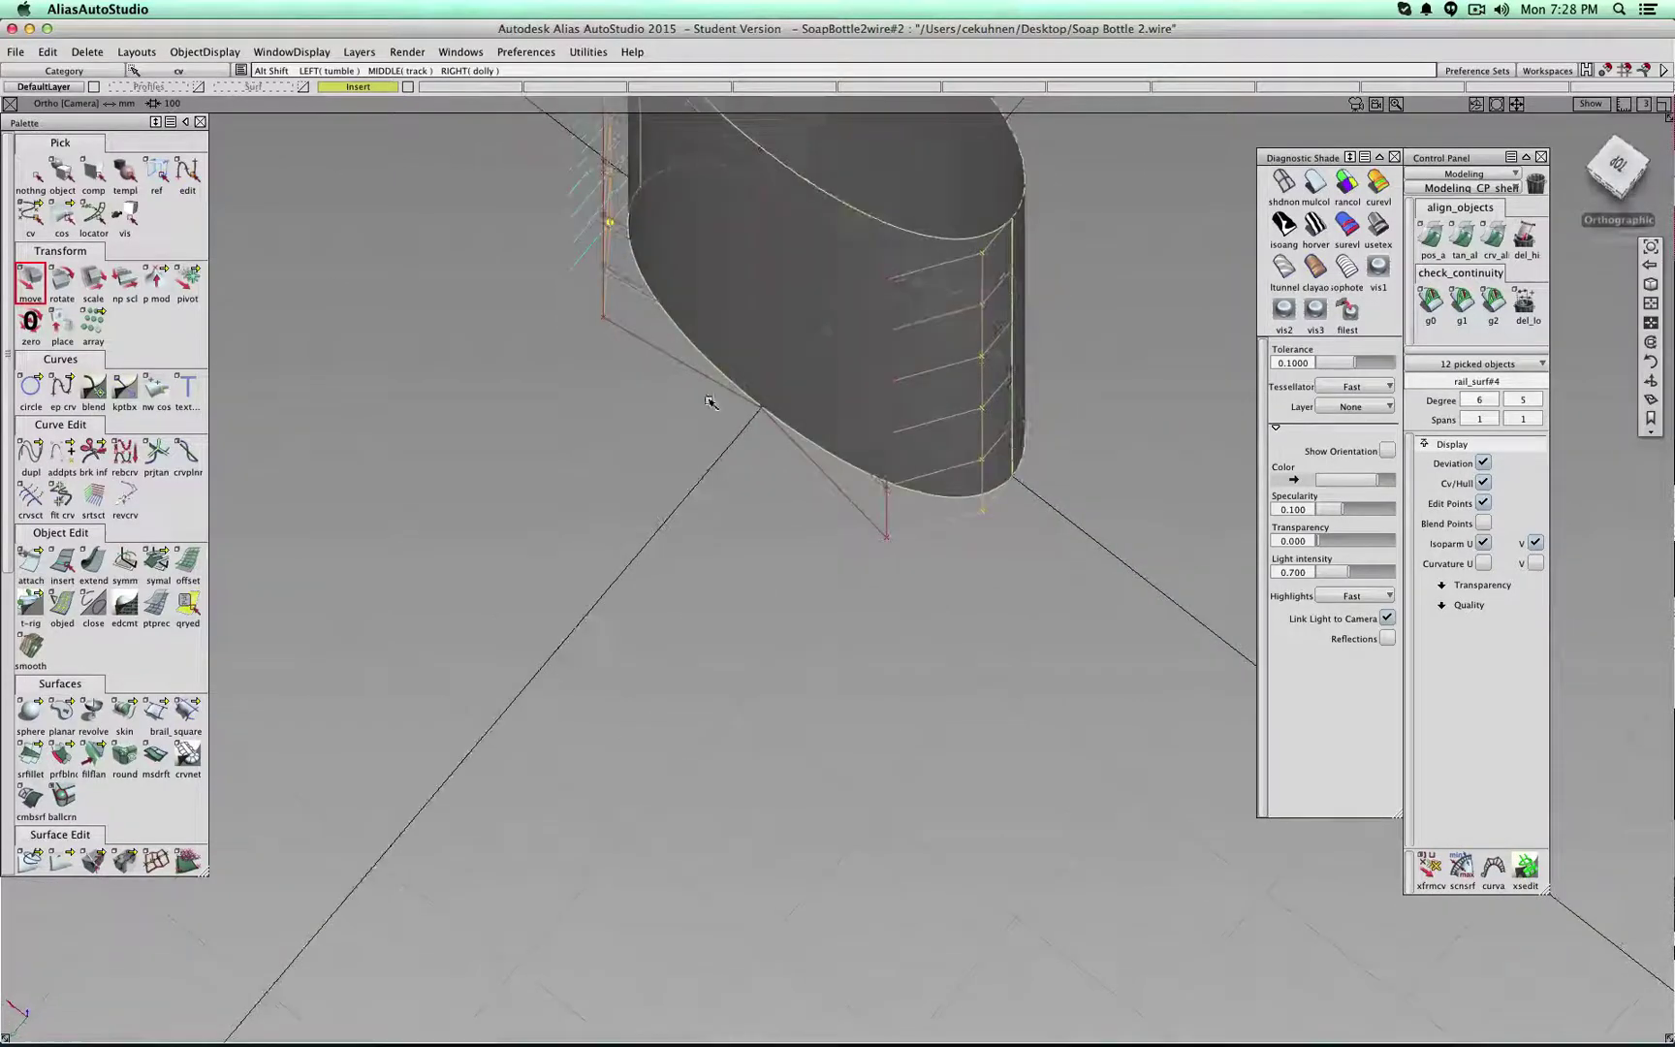
- Symmetry-align the insert surface along its end edge at the symmetry plane, accepting the removal of its construction history
click(156, 560)
click(1013, 291)
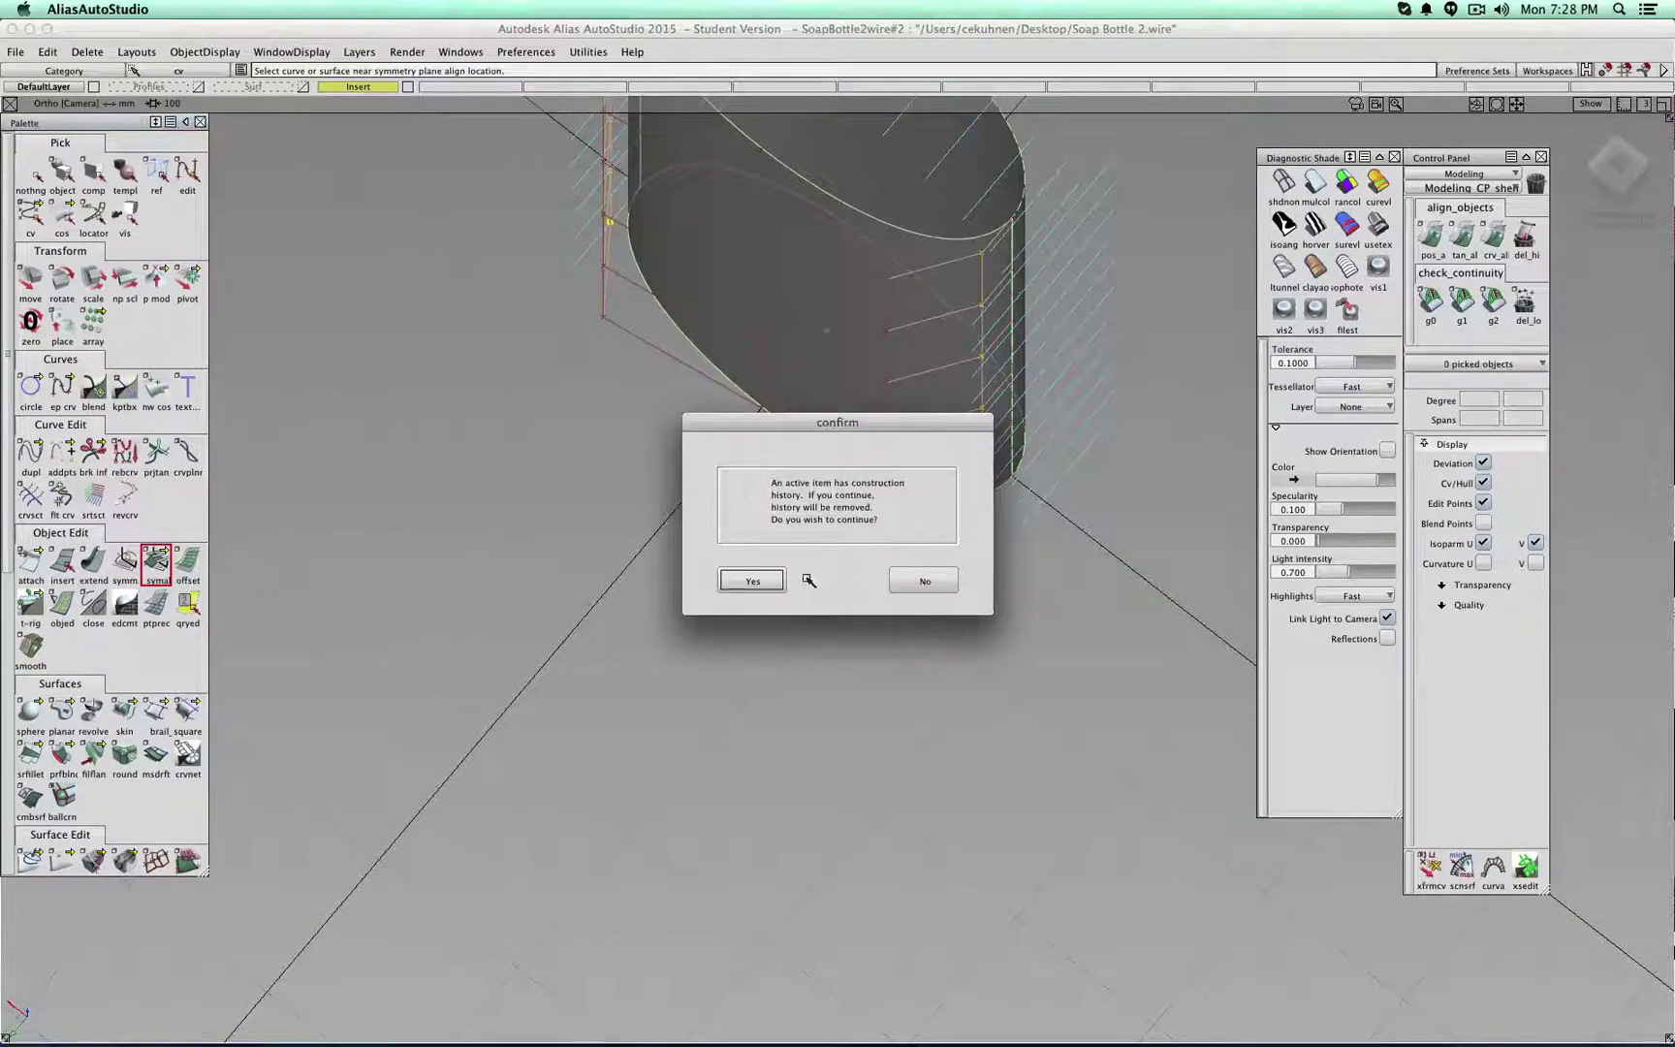
click(753, 580)
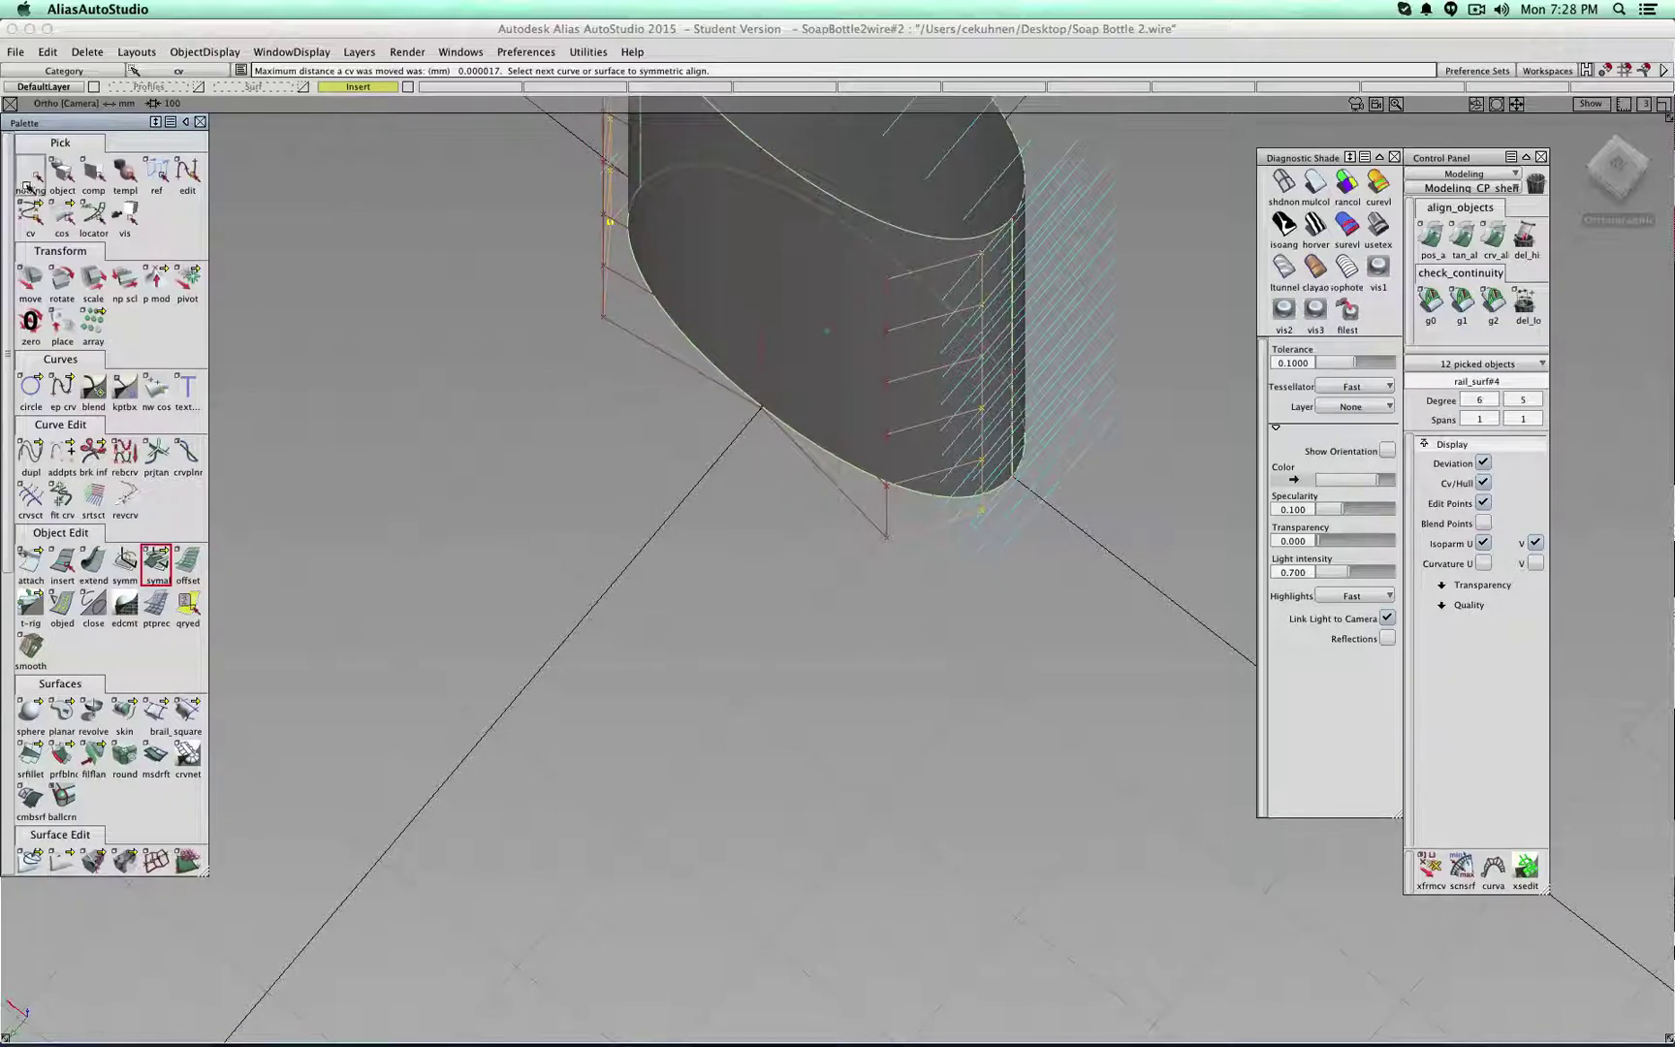
click(30, 174)
- Pick the insert surface, turn off its CV and hull display, and clear the selection
click(61, 173)
alt+shift+right_drag(643, 598, 1265, 531)
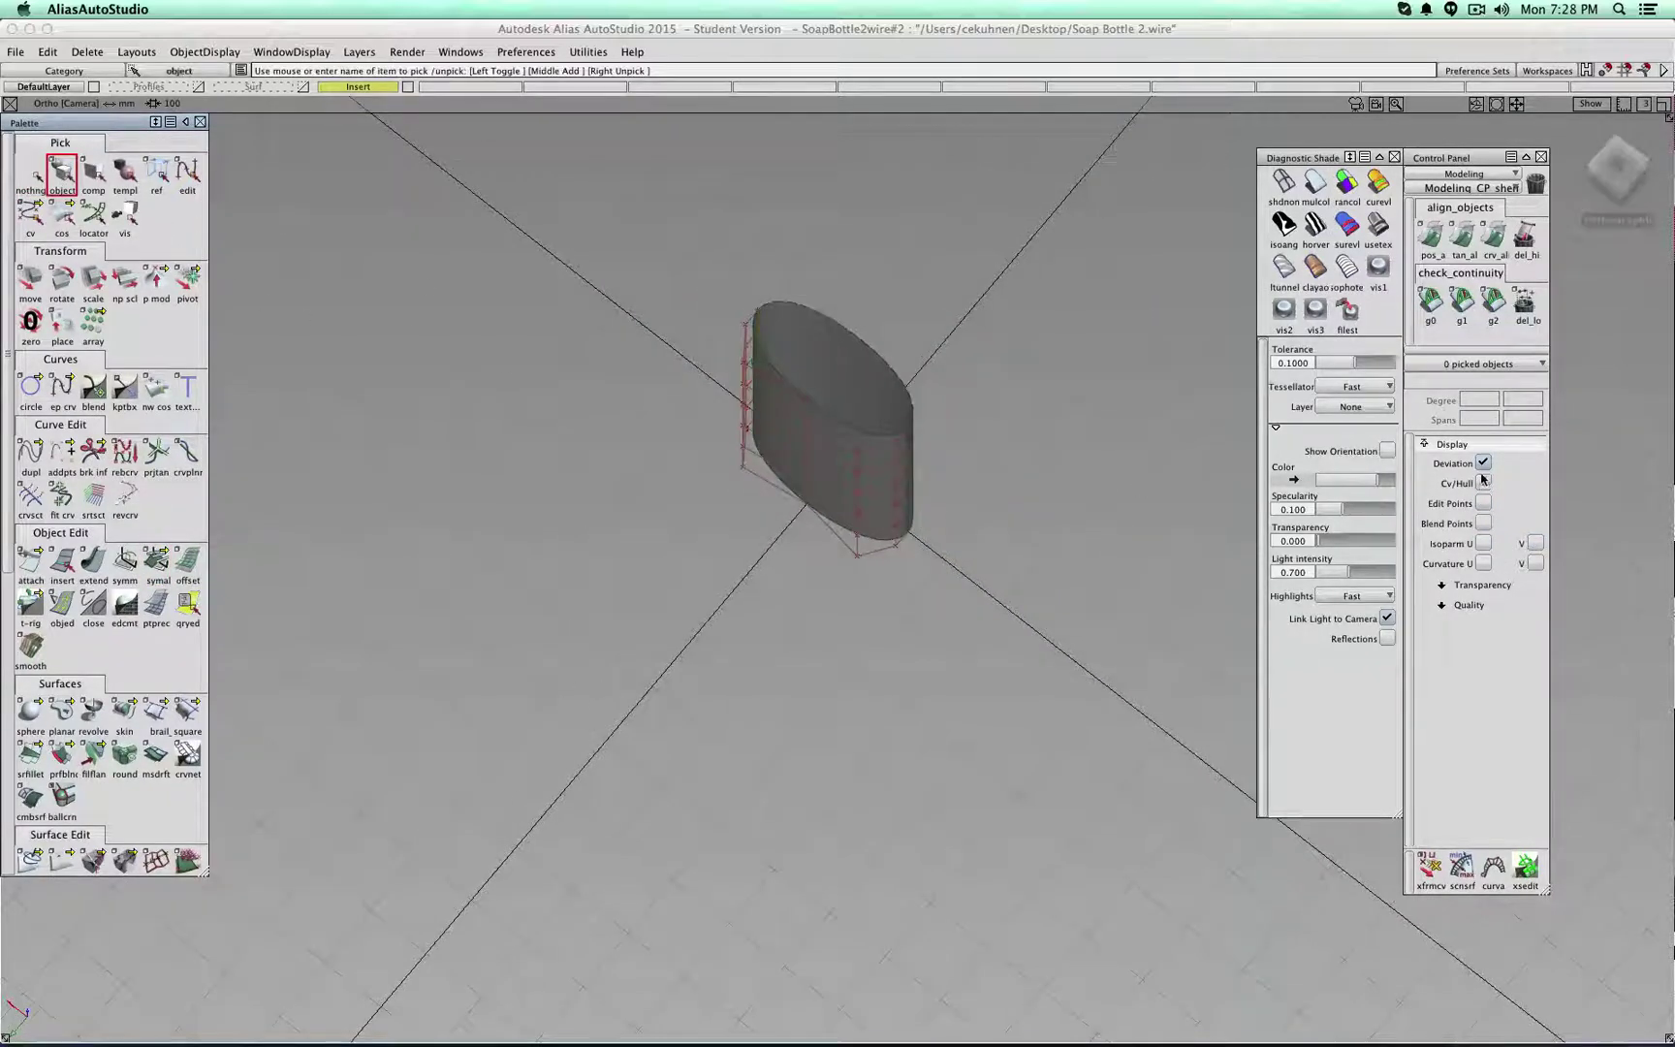
click(878, 368)
click(1483, 481)
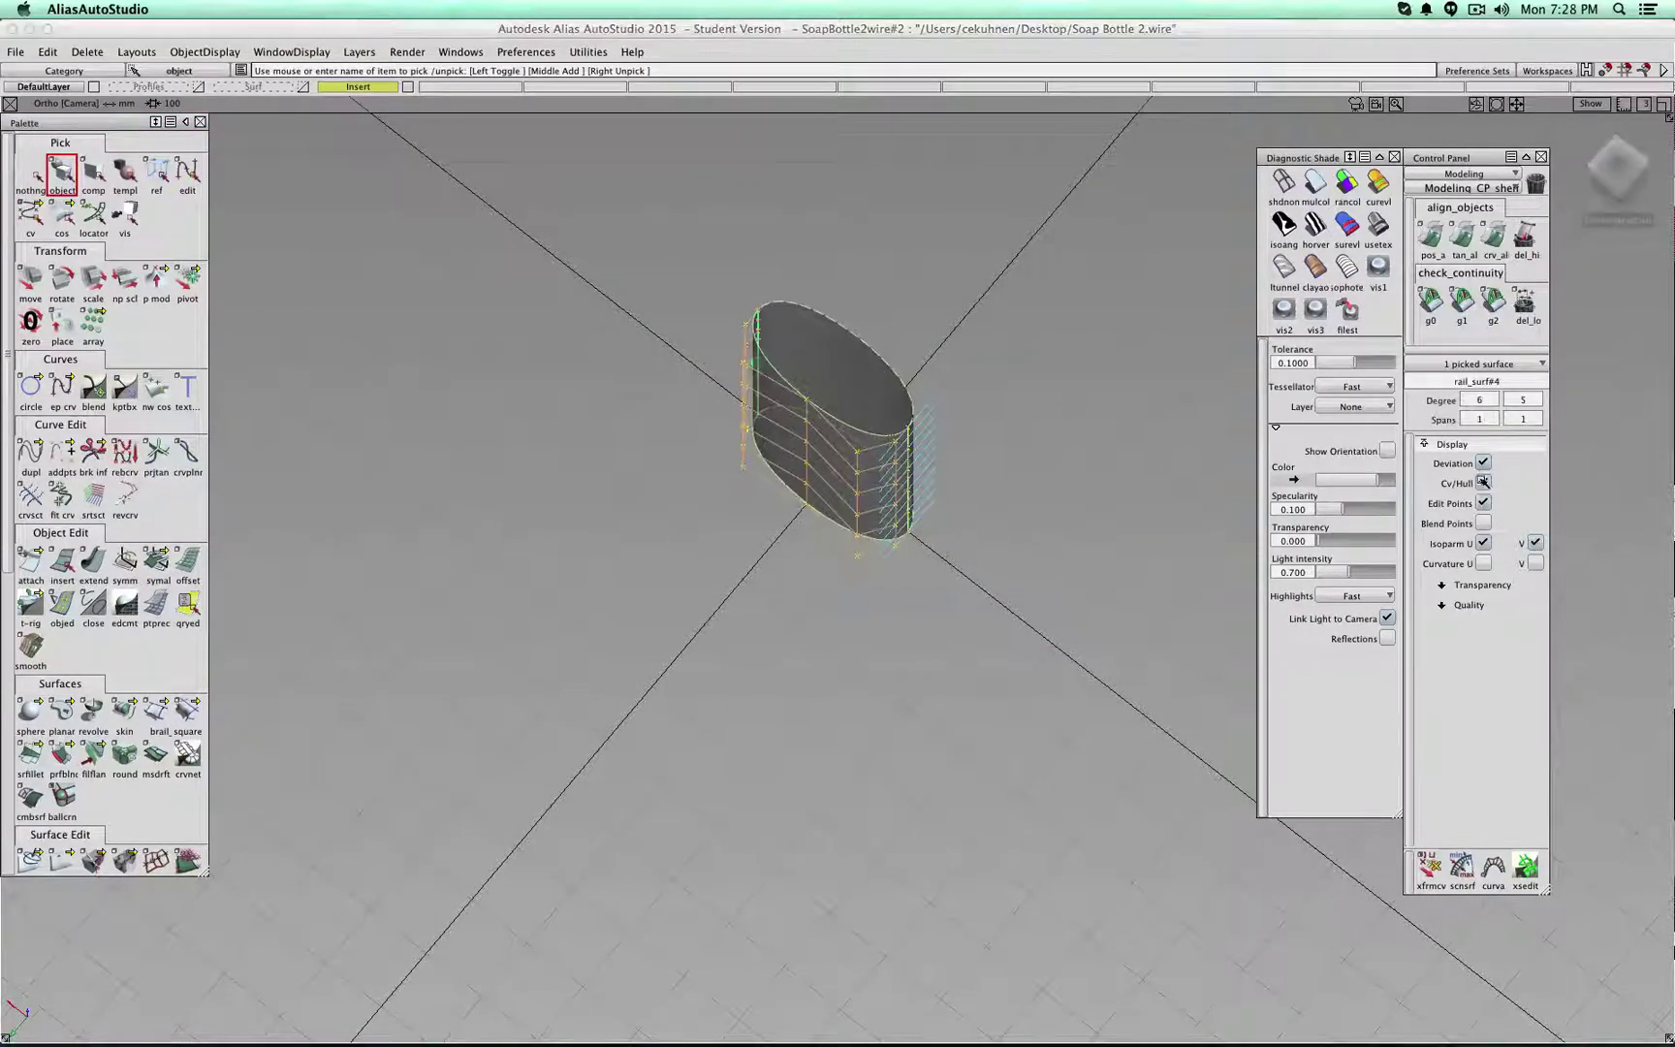
click(33, 182)
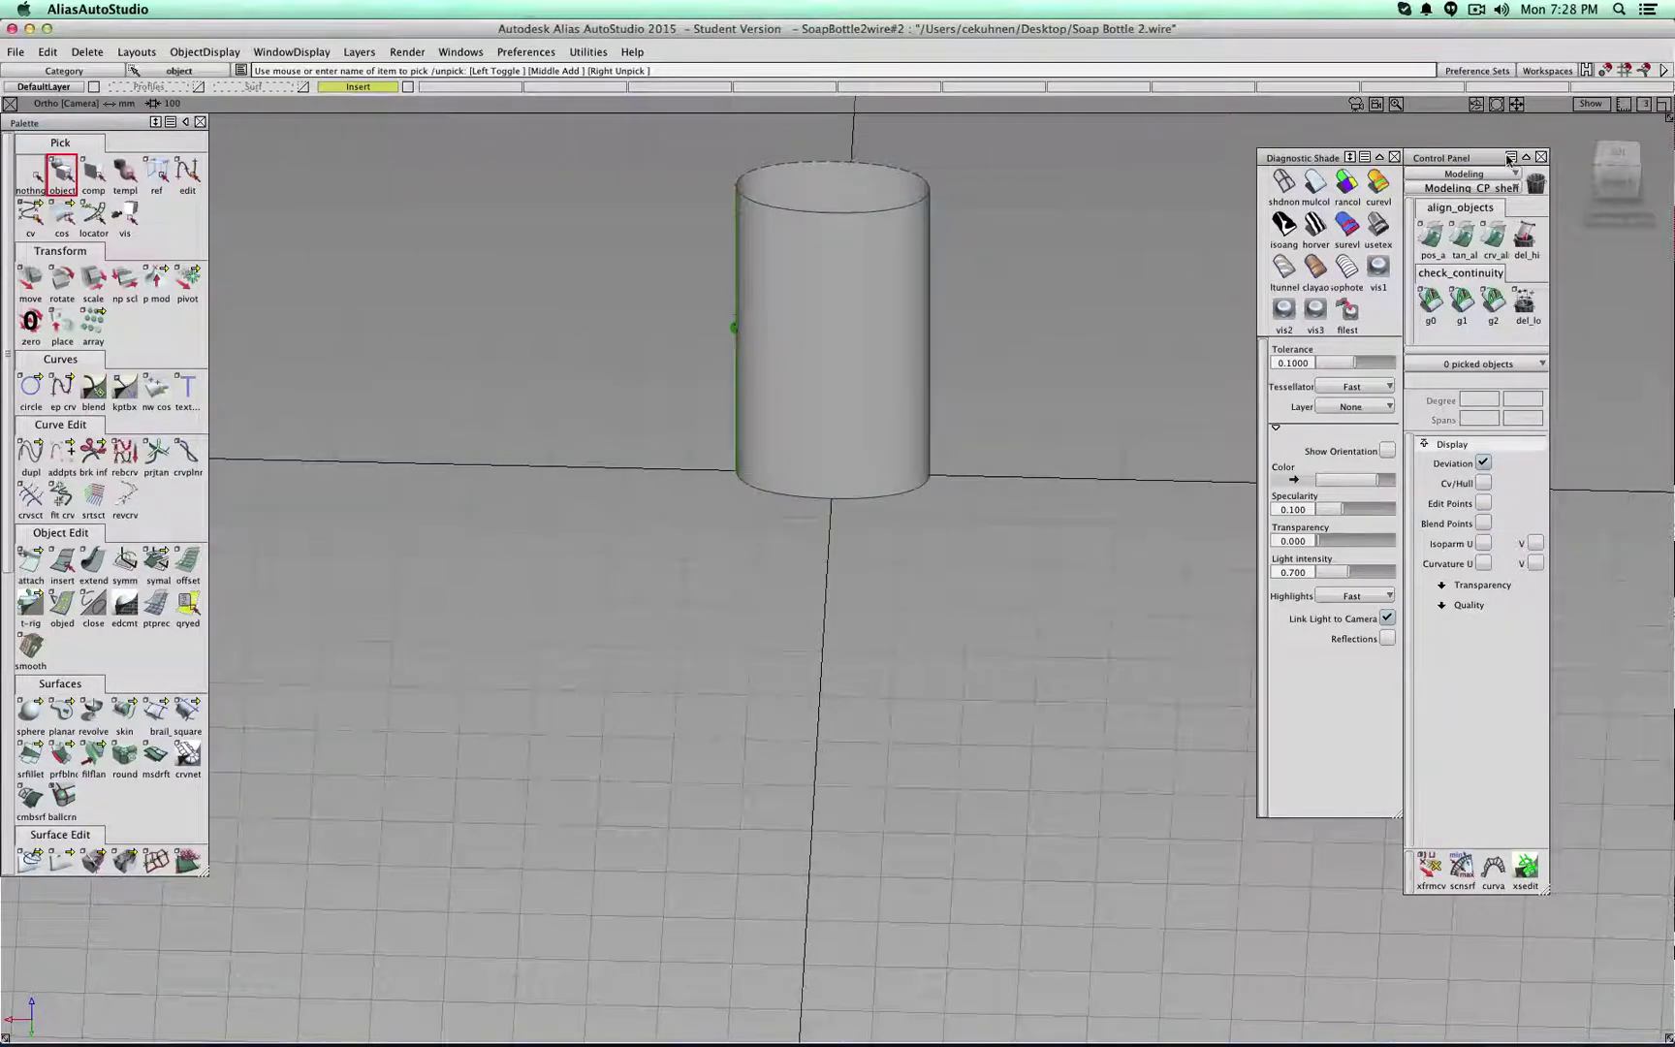
- Inspect the bottle in the Right view, and examine the two side profile curves against the body wireframe from an angle
click(1617, 186)
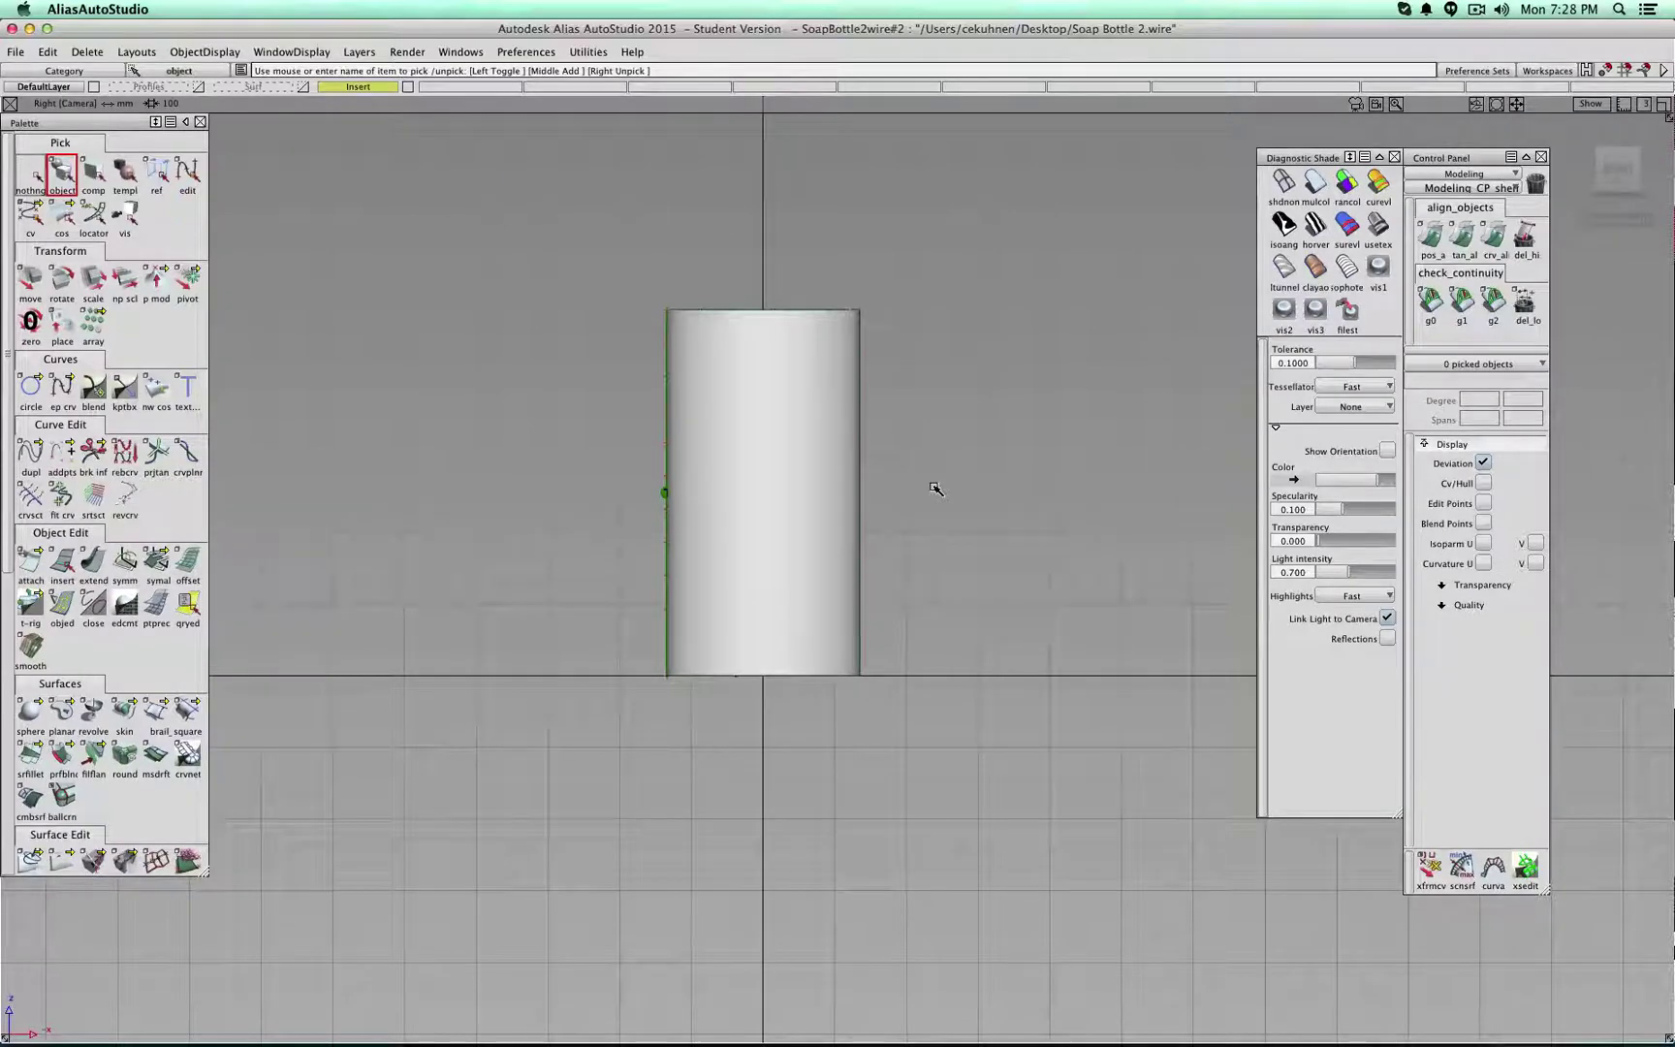
key(alt+shift)
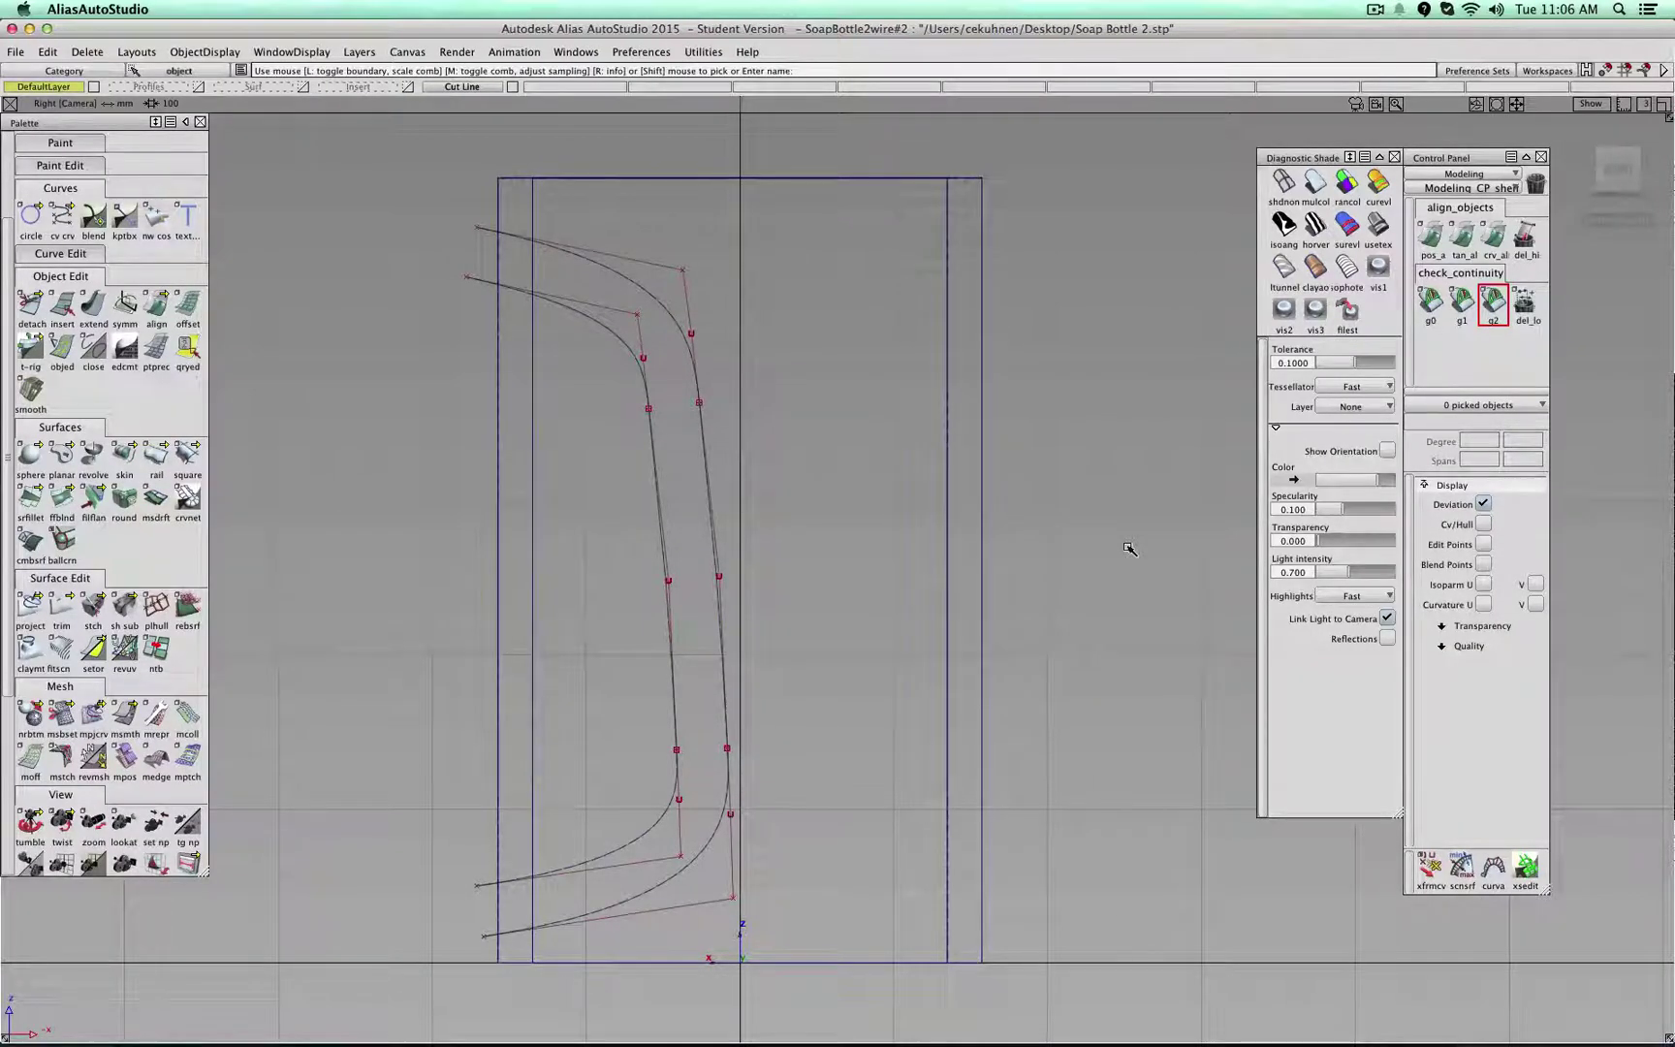
alt+shift+drag(1091, 456, 609, 486)
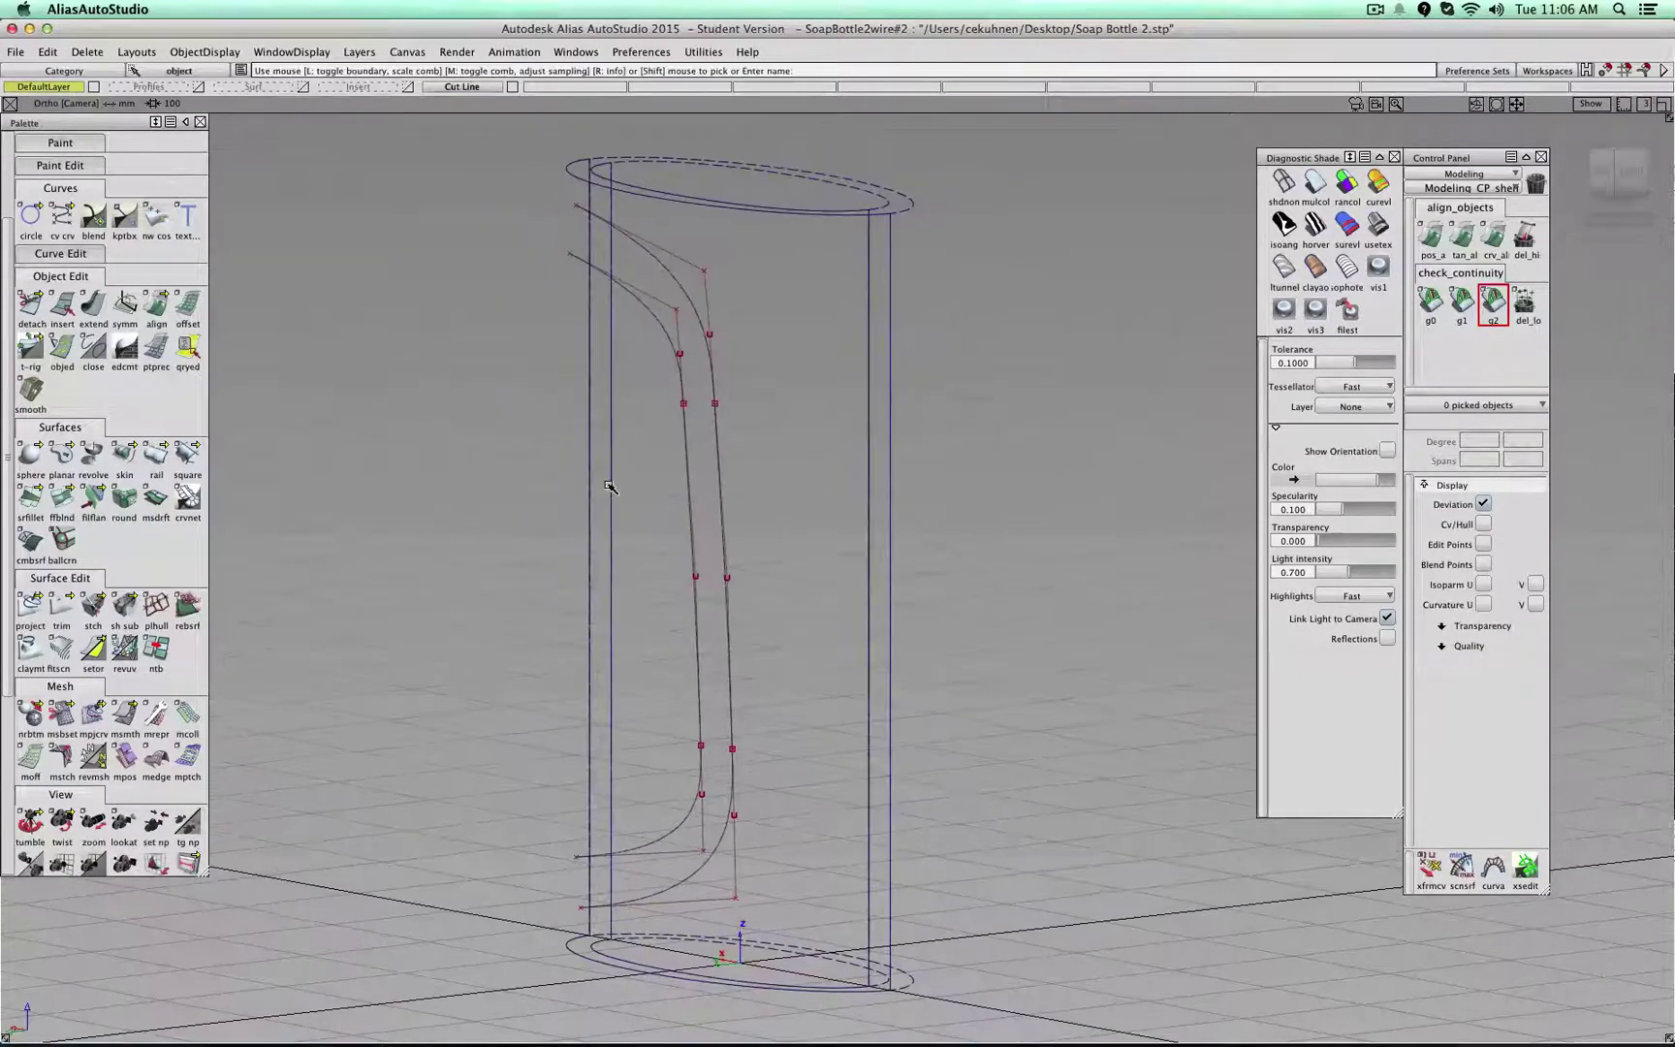